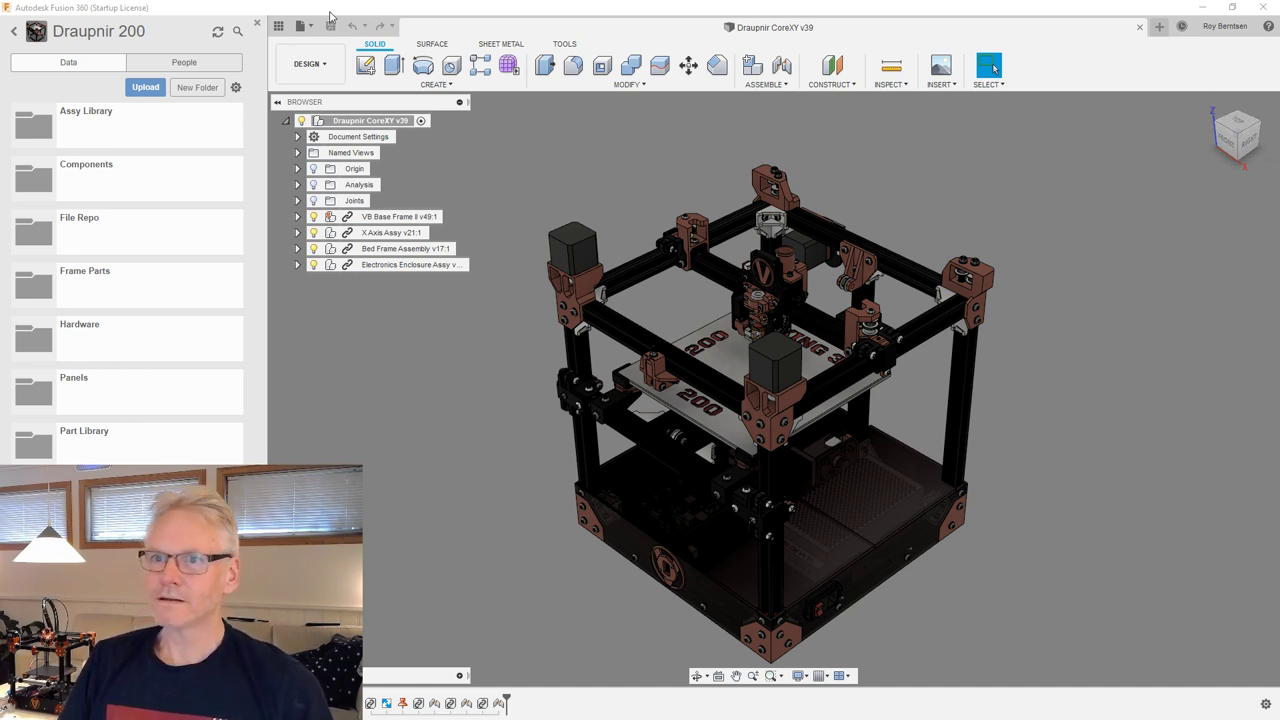
Hide the data panel and examine the Loom Buddy part on the X-axis carriage from several sides.
left_click(257, 24)
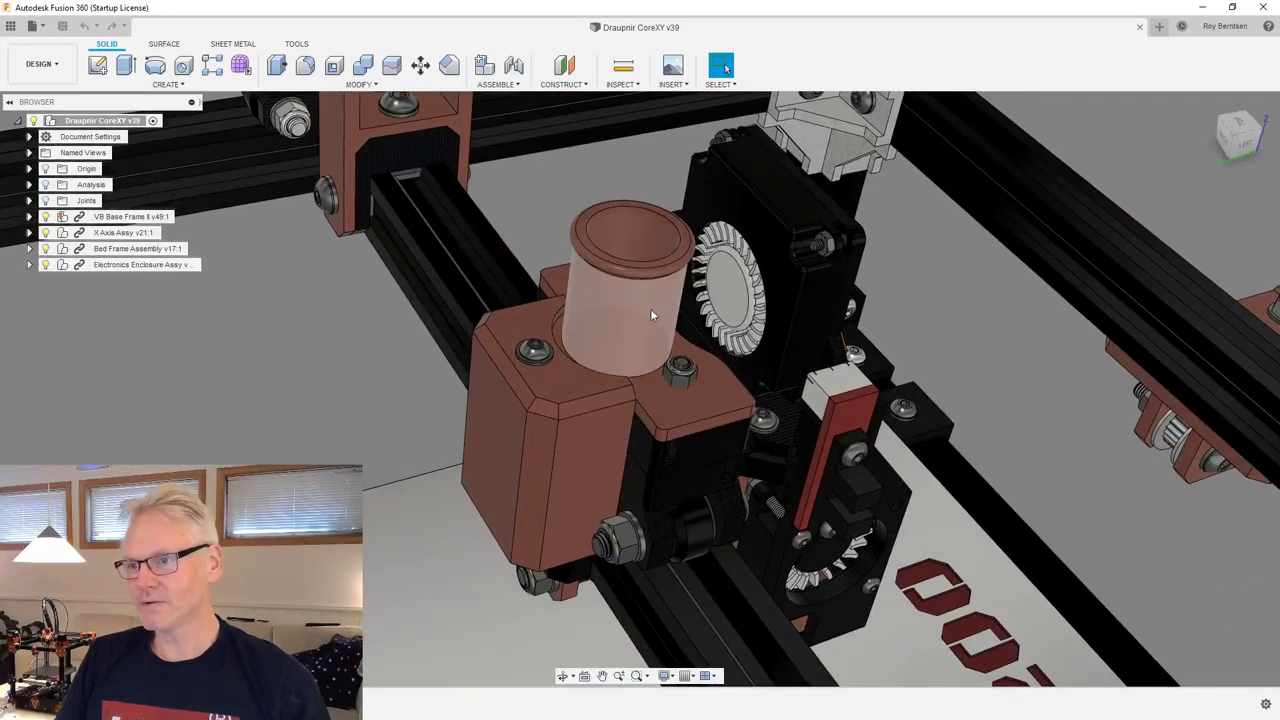
left_click(650, 315)
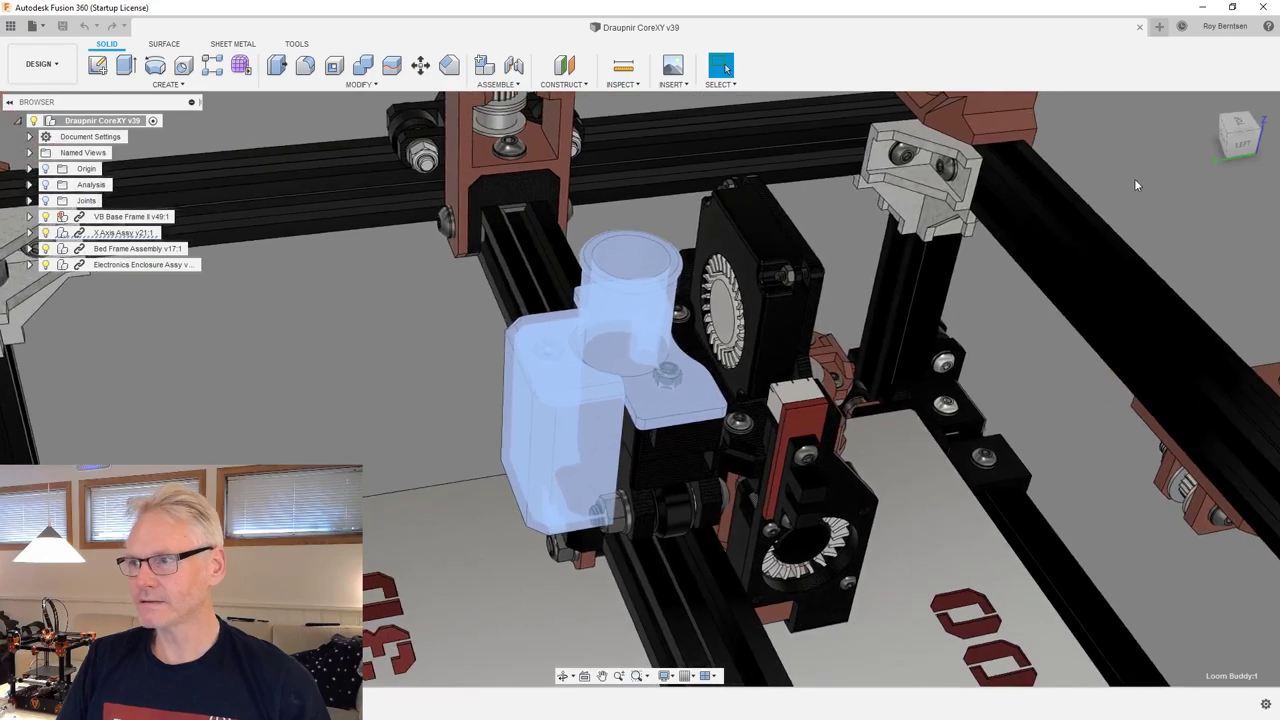
left_click(1128, 192)
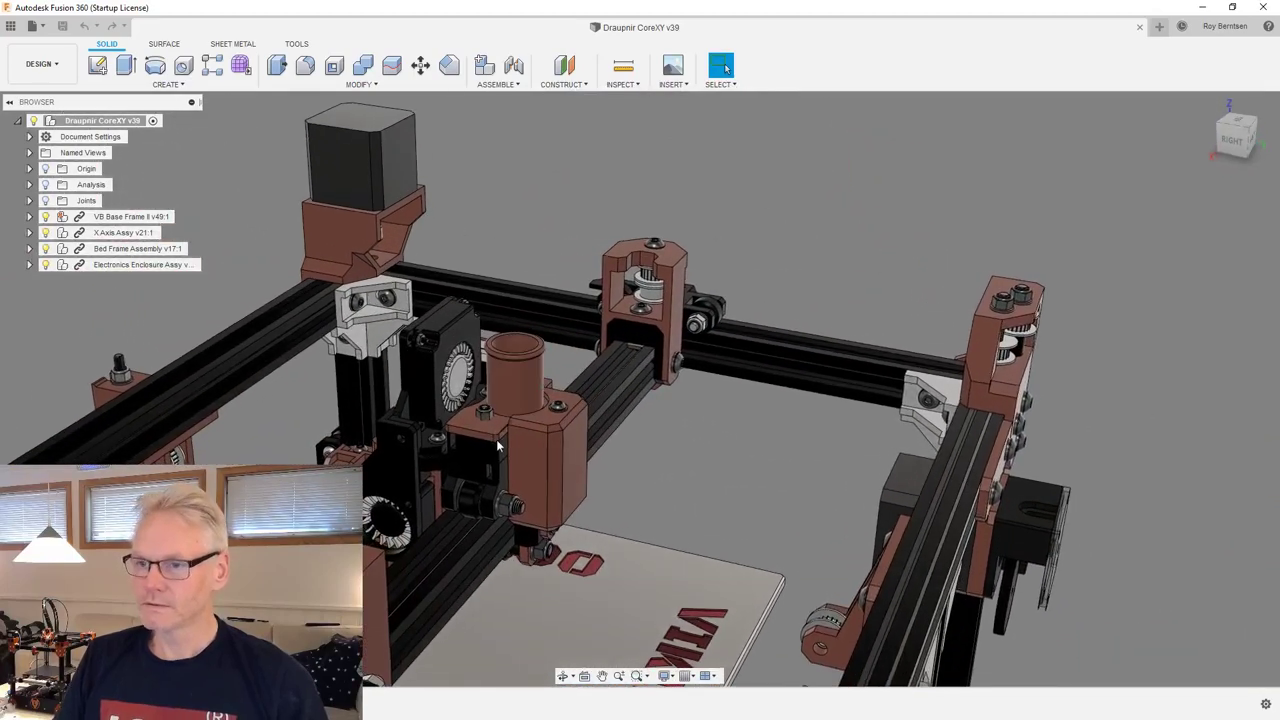
left_click(498, 365)
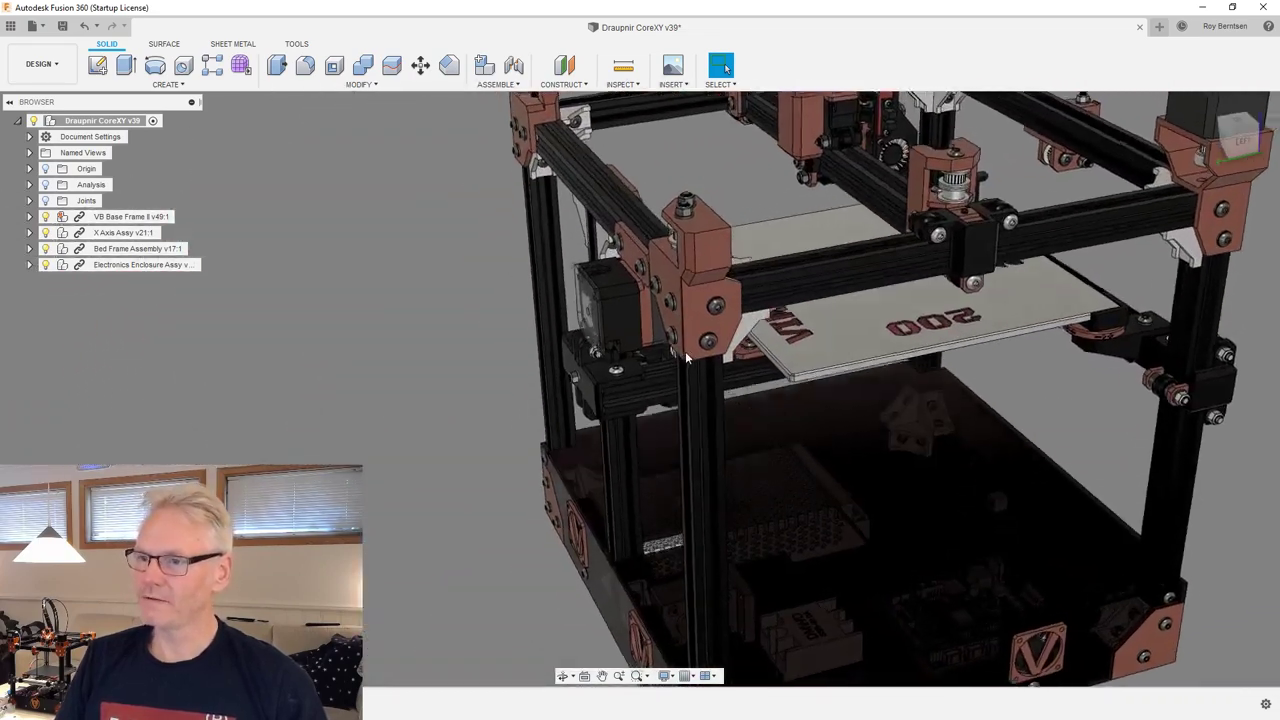
Examine the XY idler corner and the adjacent motor from the side and from above.
left_click(694, 288)
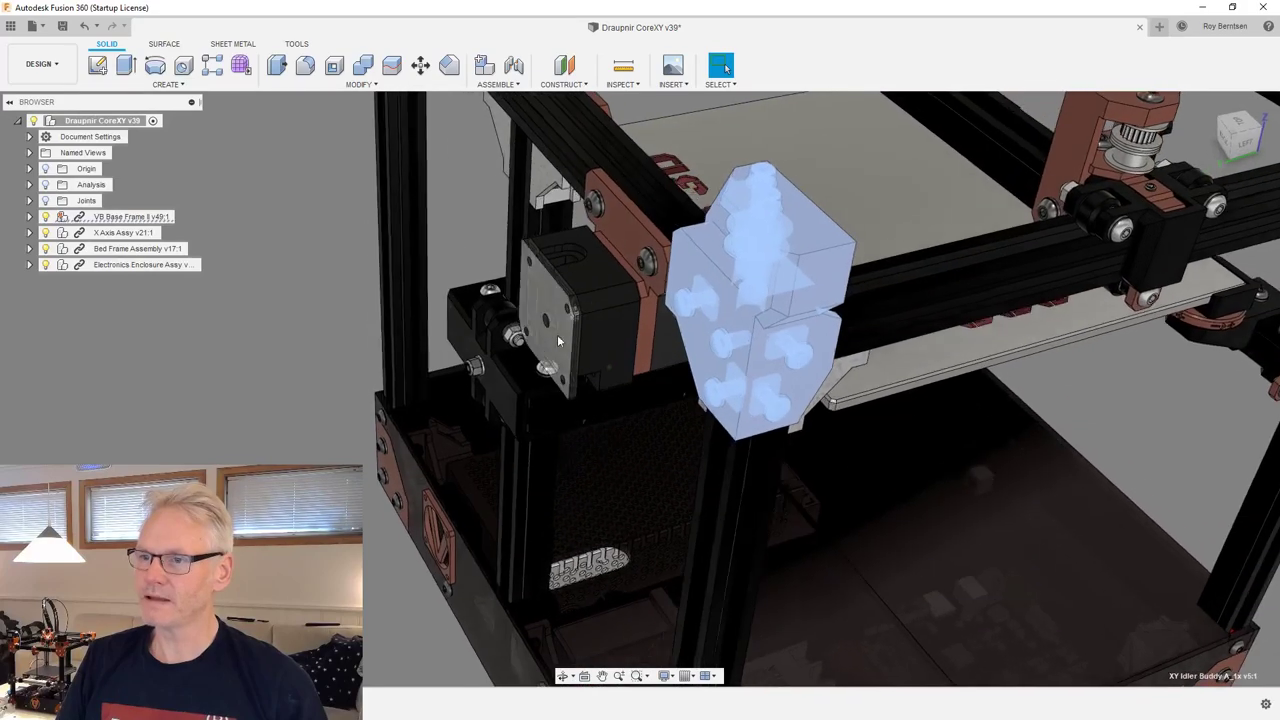
left_click(603, 339)
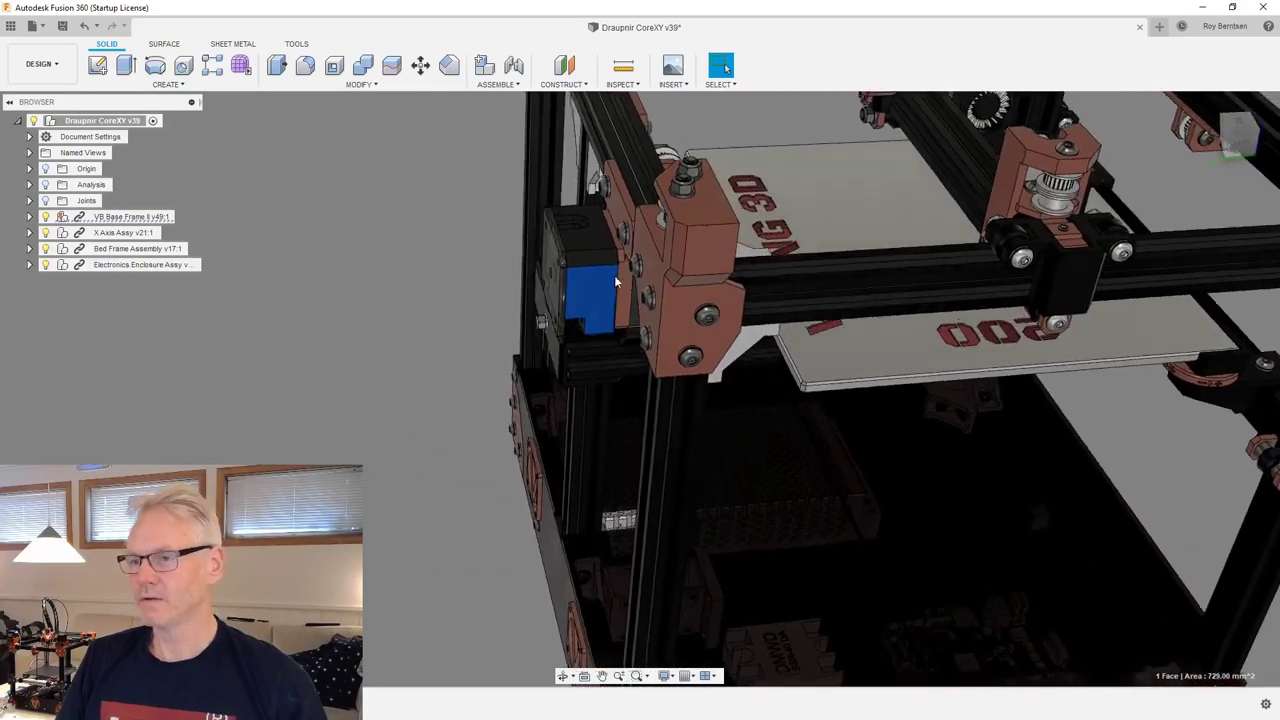
left_click(1242, 142)
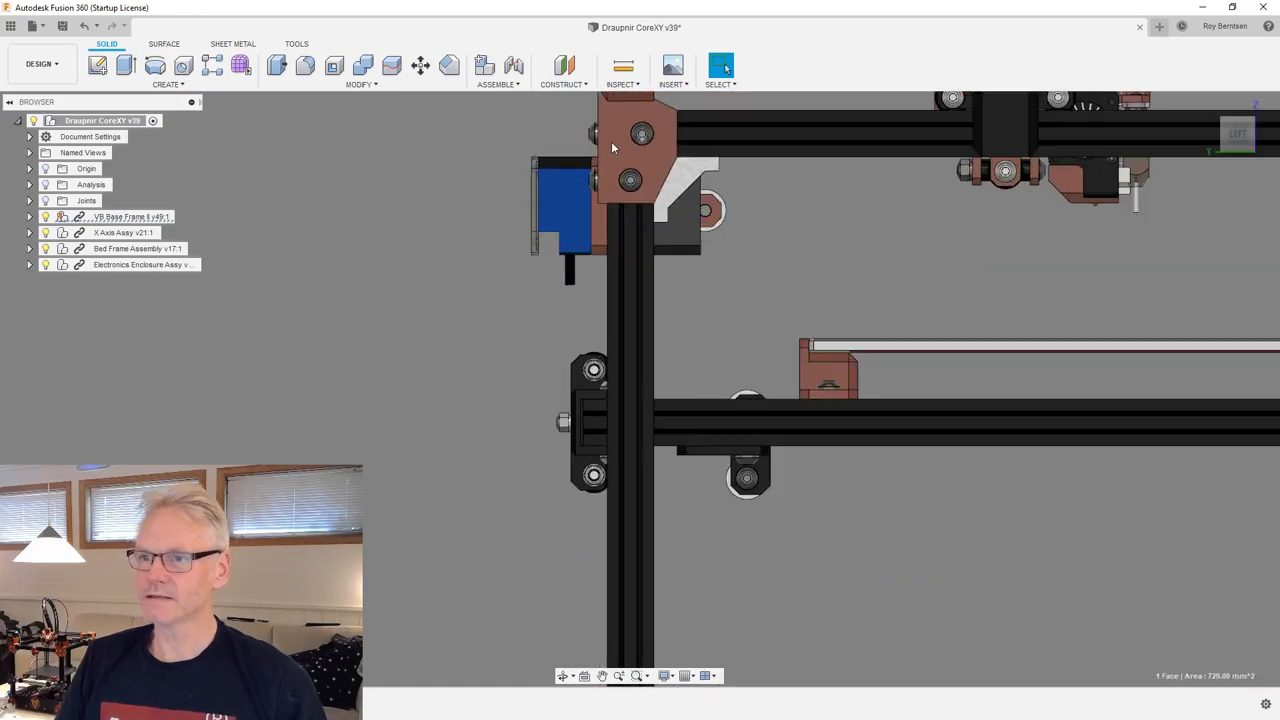
middle_click_drag(611, 141, 1165, 411, "shift")
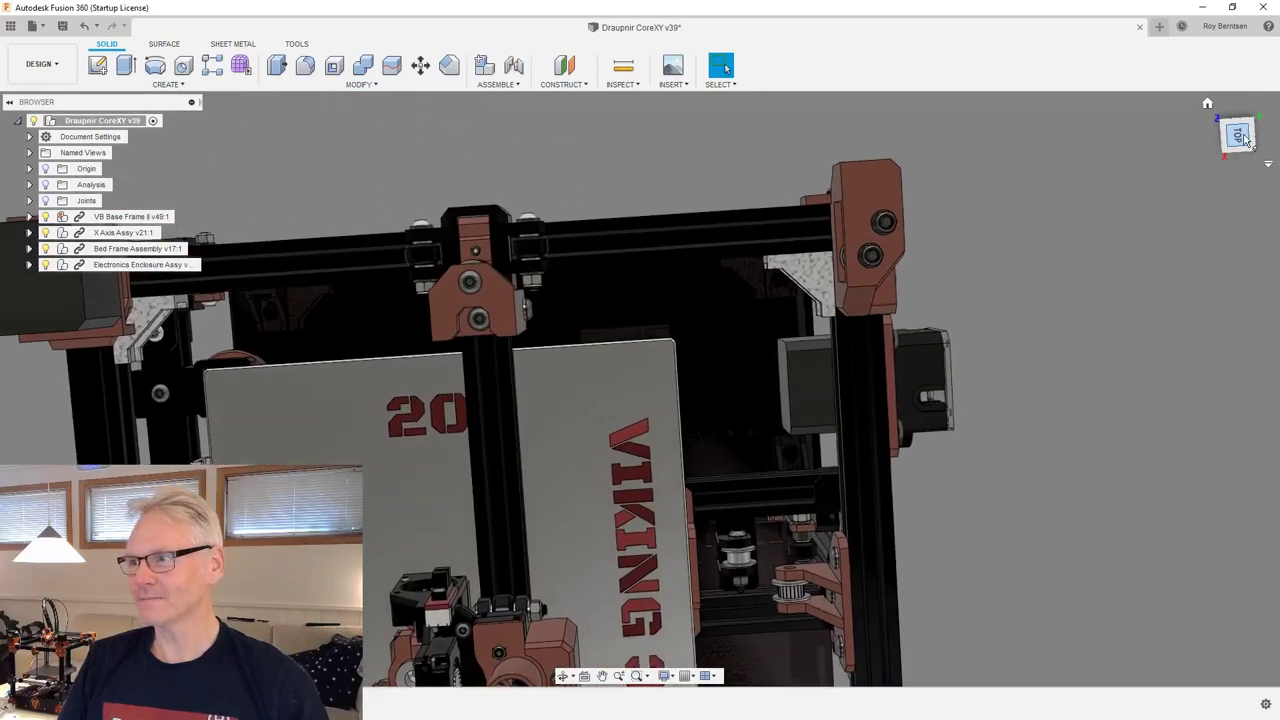
left_click(1240, 136)
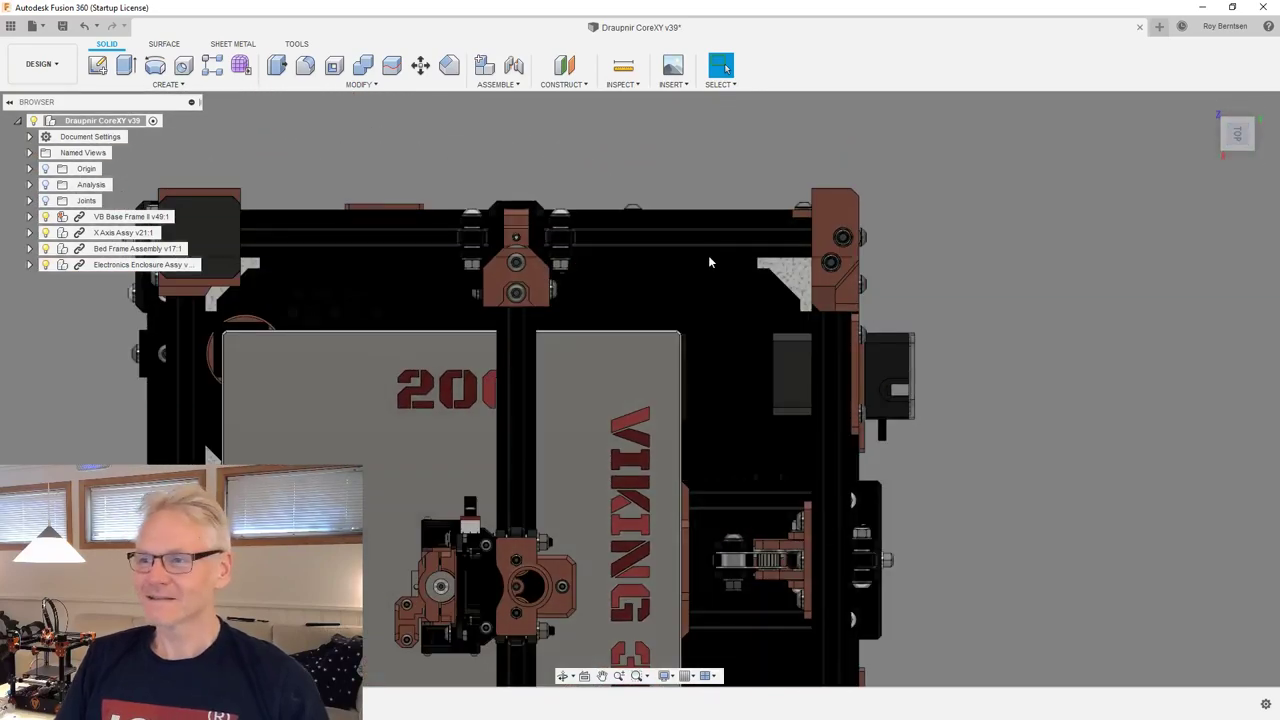
scroll(709, 261, "up", 5)
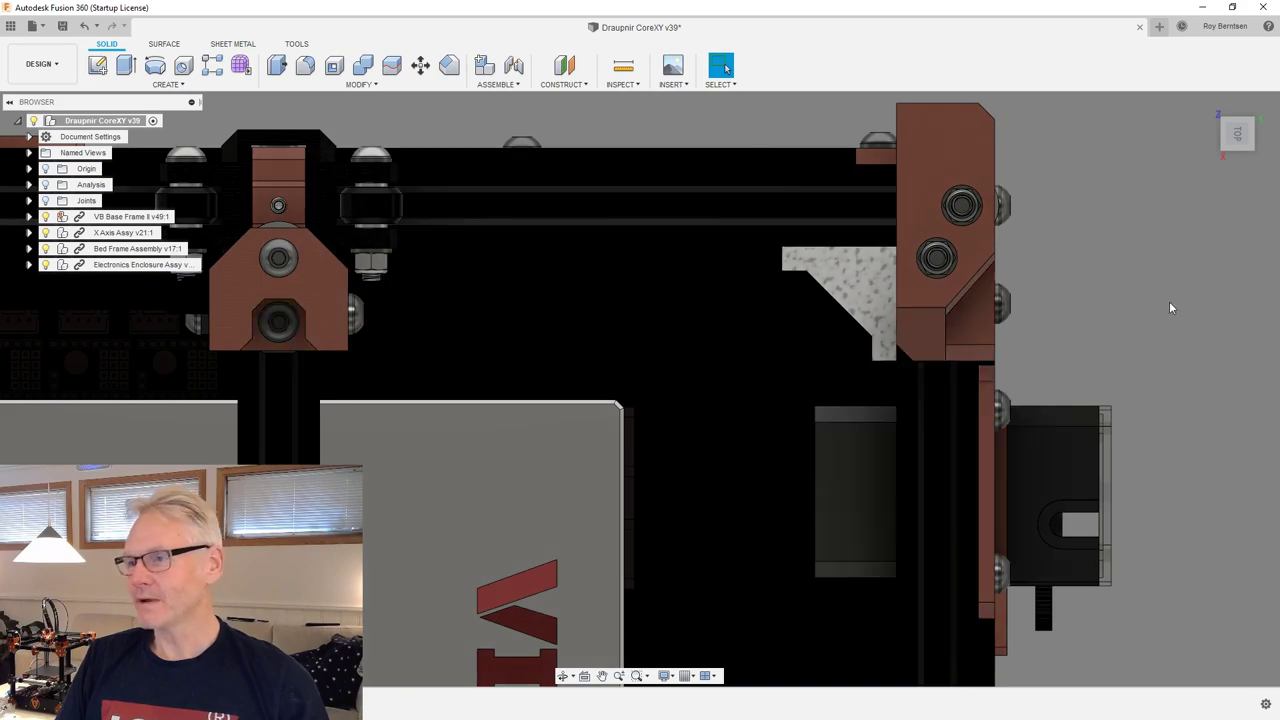
scroll(1166, 302, "down", 5)
middle_click_drag(1154, 302, 704, 436, "shift")
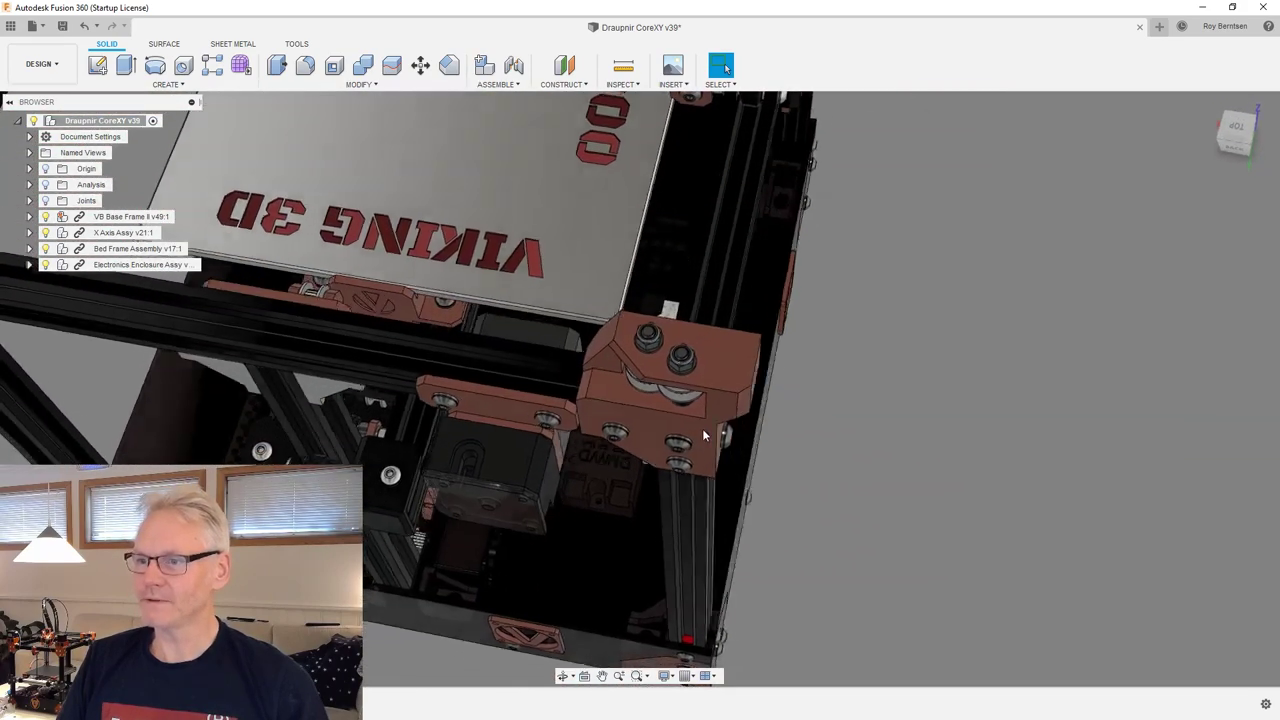
Examine the idler pulleys, the L bracket and the motor at the frame corner for free mounting space.
left_click(1240, 133)
scroll(678, 482, "up", 5)
middle_click_drag(719, 488, 820, 328, "shift")
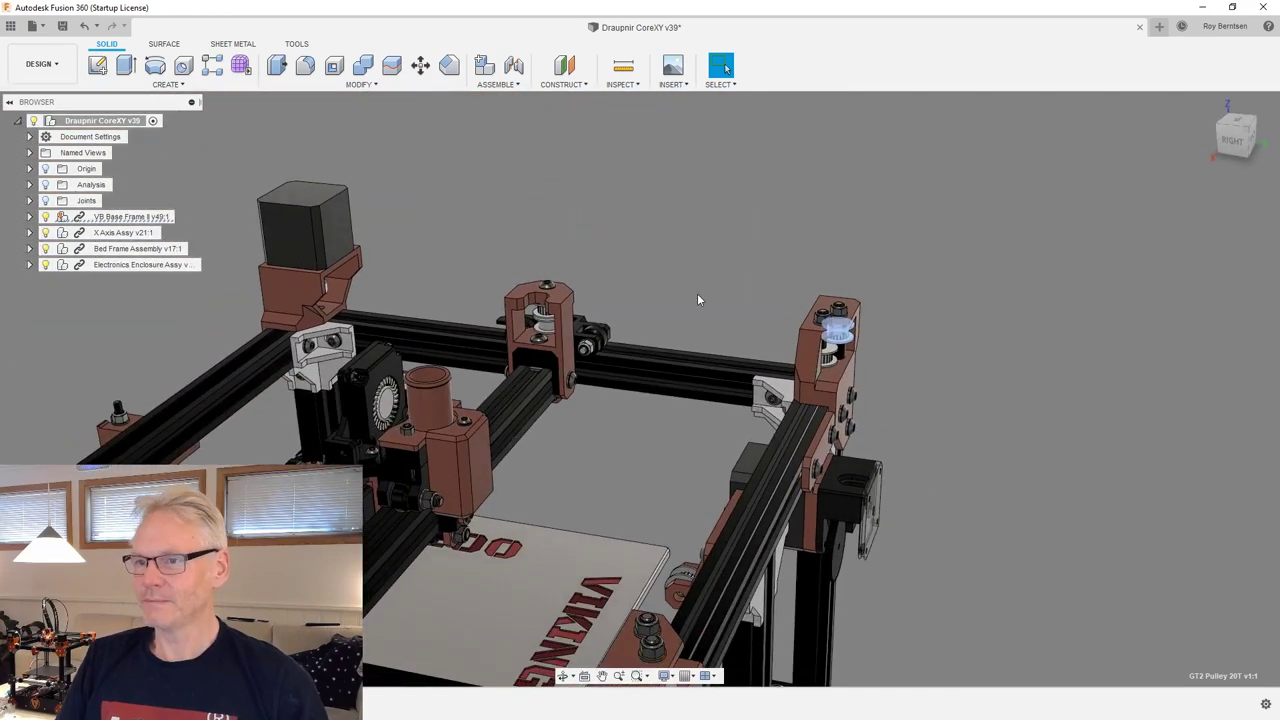
middle_click_drag(869, 379, 810, 326, "shift")
scroll(809, 322, "up", 5)
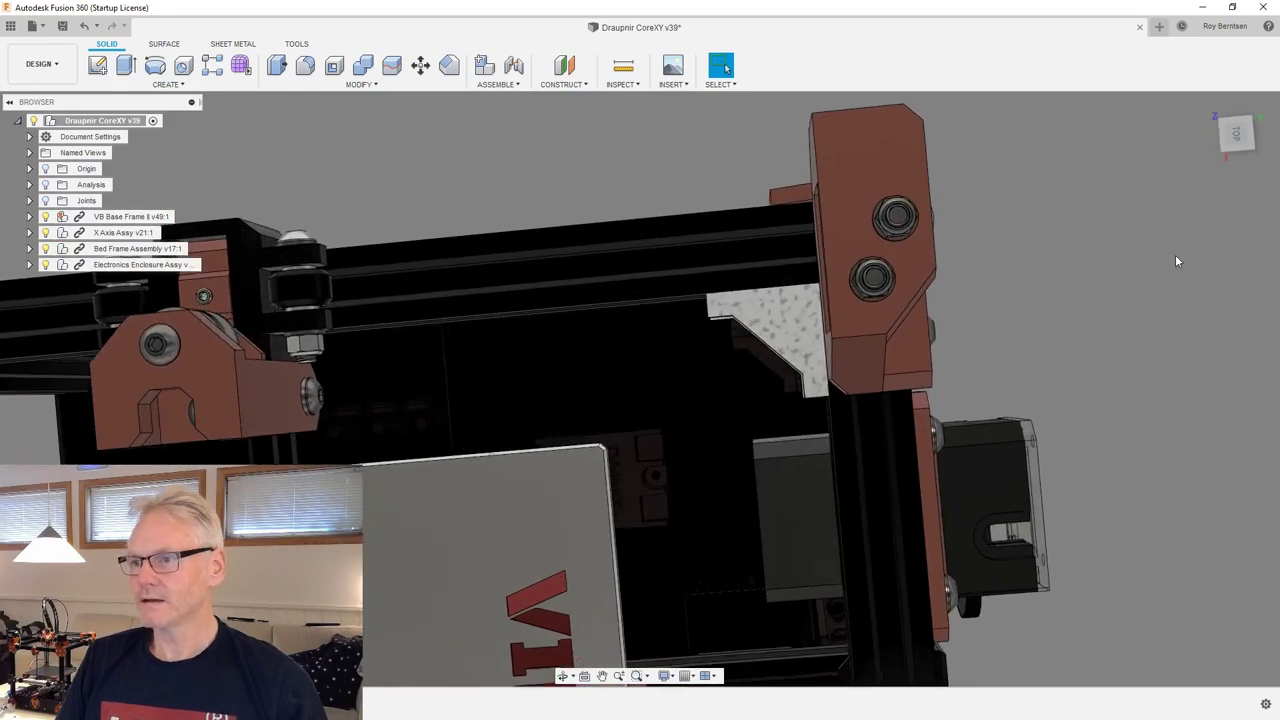
left_click(1235, 137)
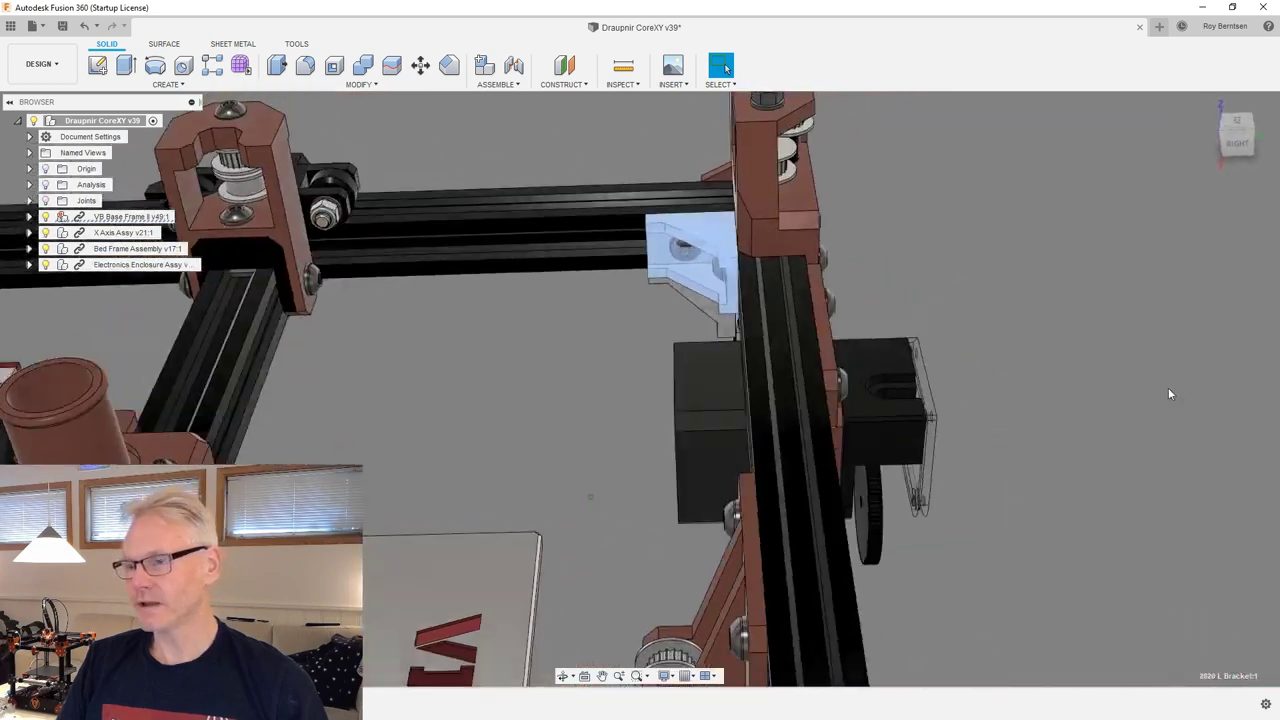
middle_click_drag(1169, 394, 1154, 380, "shift")
scroll(1153, 380, "down", 5)
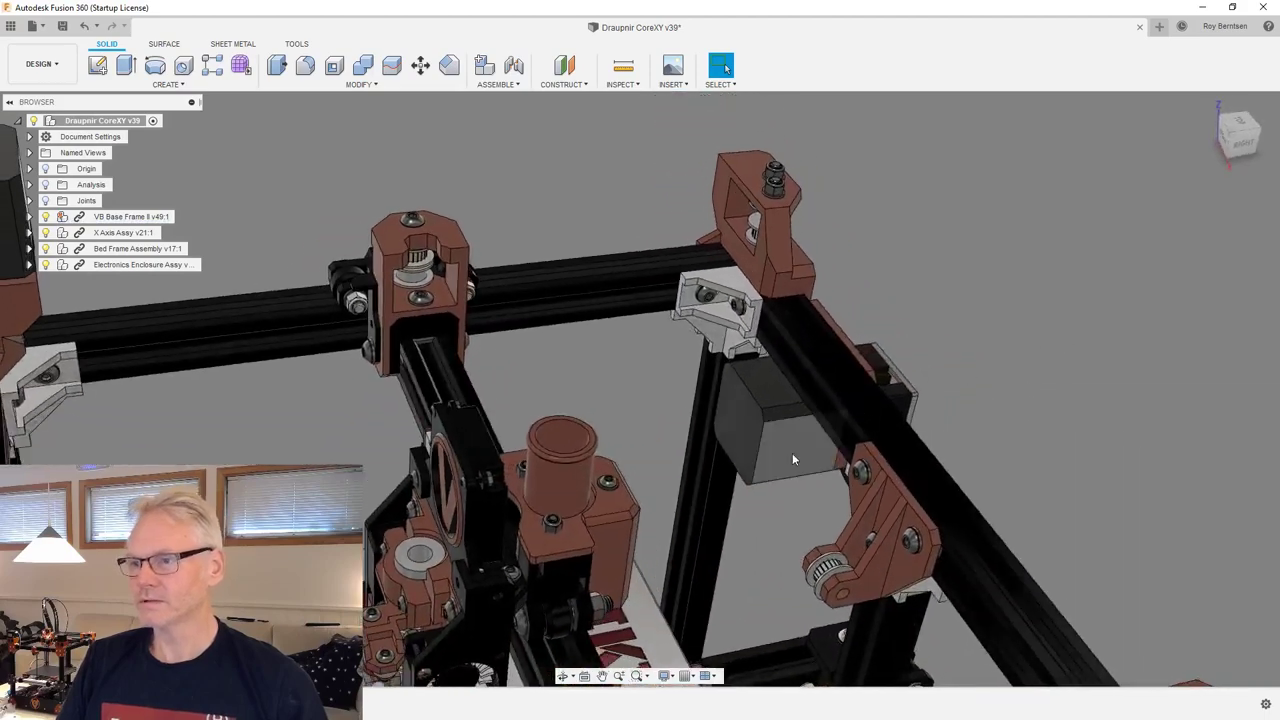
middle_click_drag(792, 453, 925, 278, "shift")
left_click(436, 454)
left_click(1003, 314)
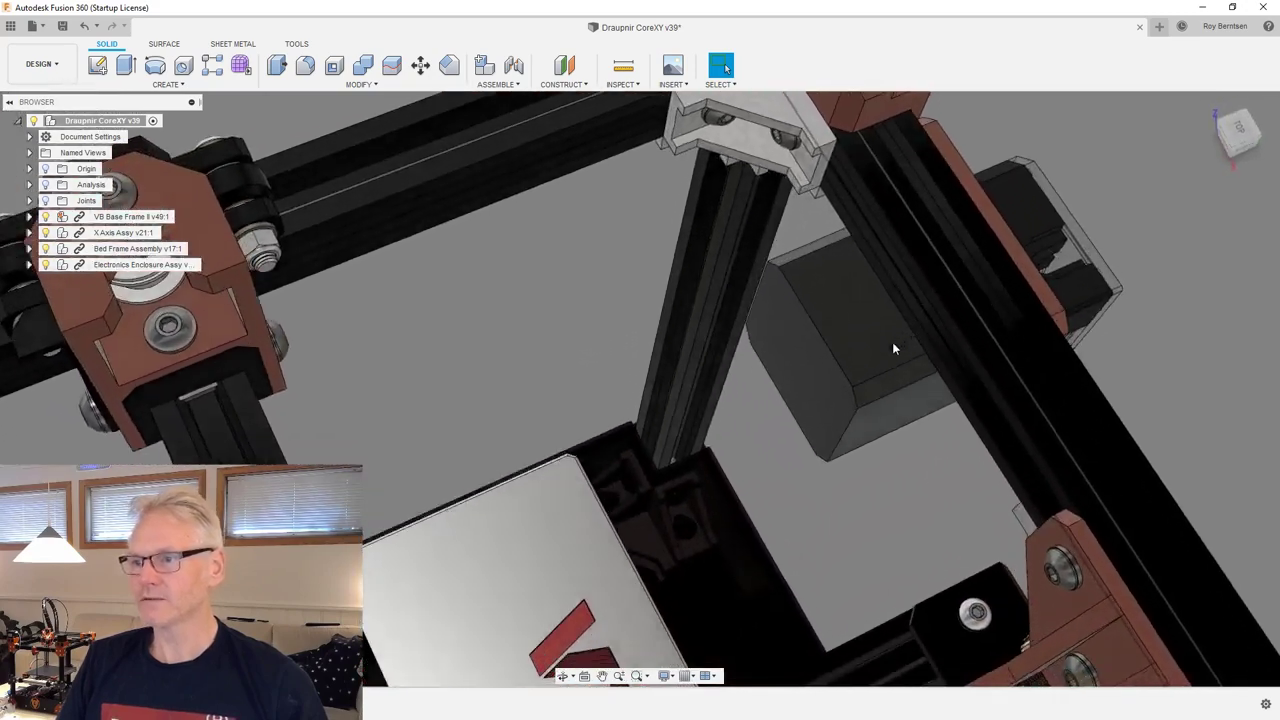
scroll(892, 342, "down", 5)
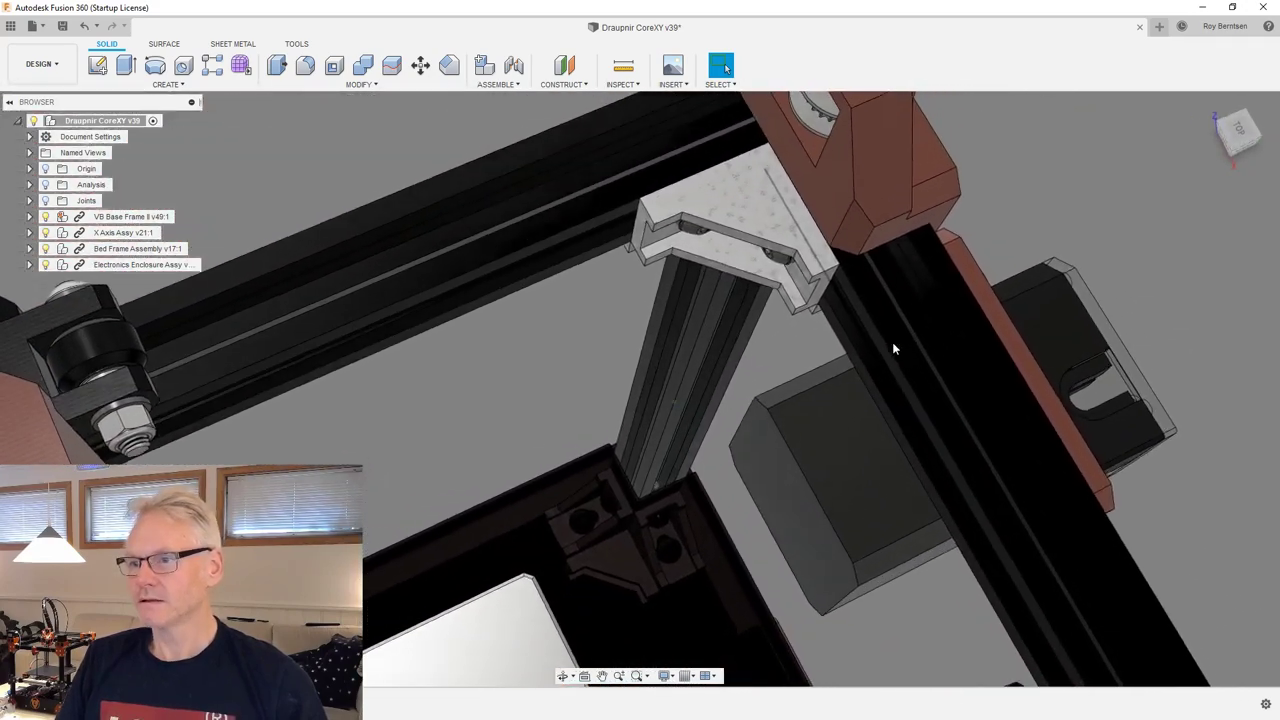
middle_click_drag(789, 333, 1010, 452, "shift")
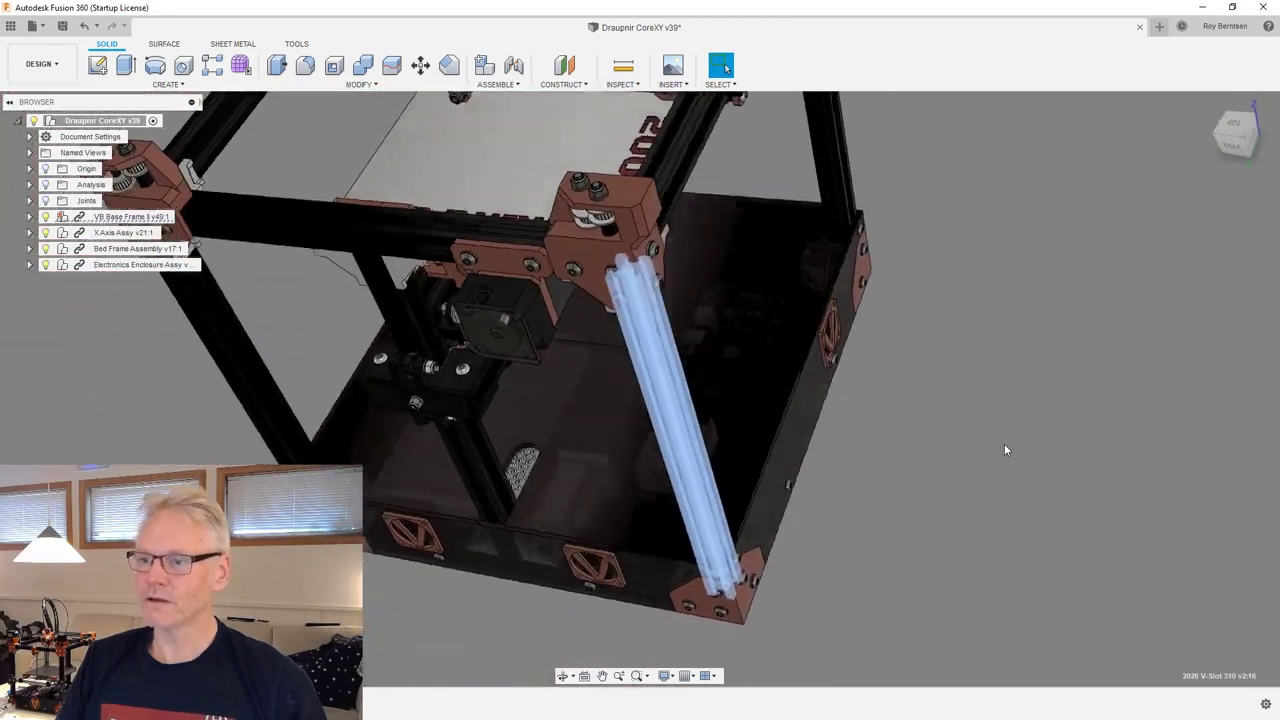
Examine the corner's vertical V-slot extrusion and the electronics enclosure side, and return to the home view.
left_click(1026, 500)
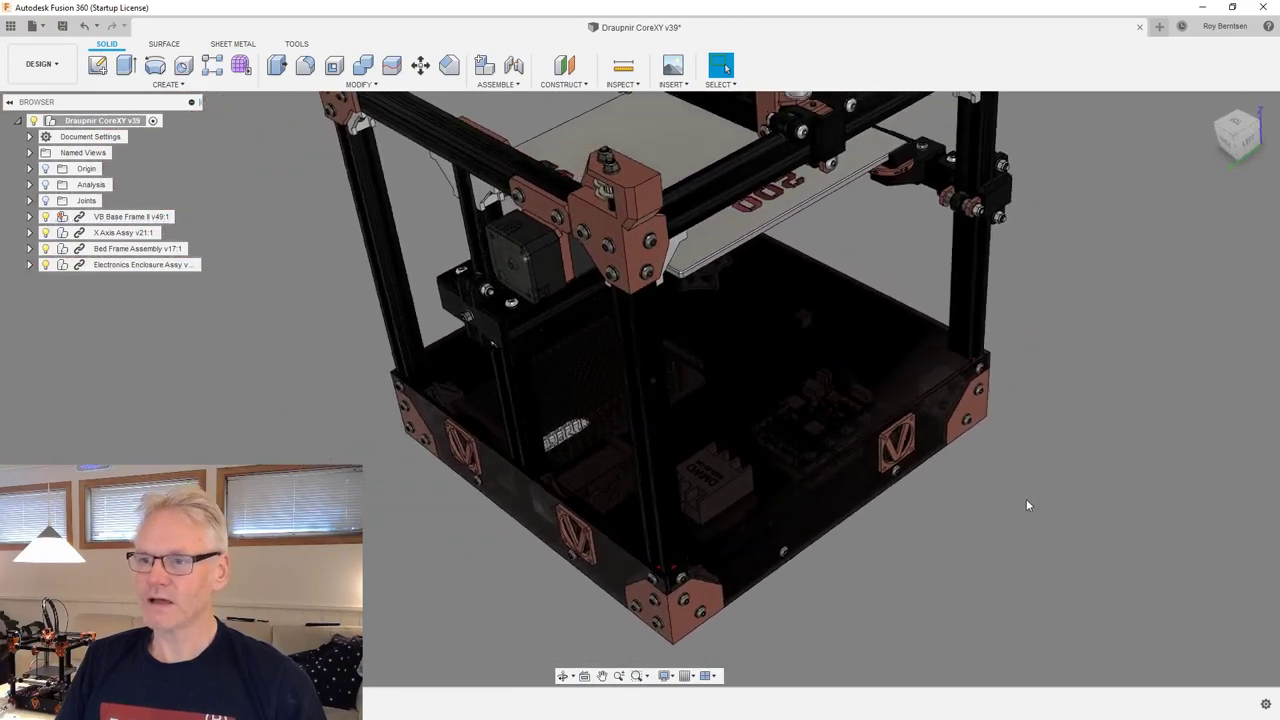
middle_click_drag(1025, 506, 522, 410, "shift")
left_click(524, 407)
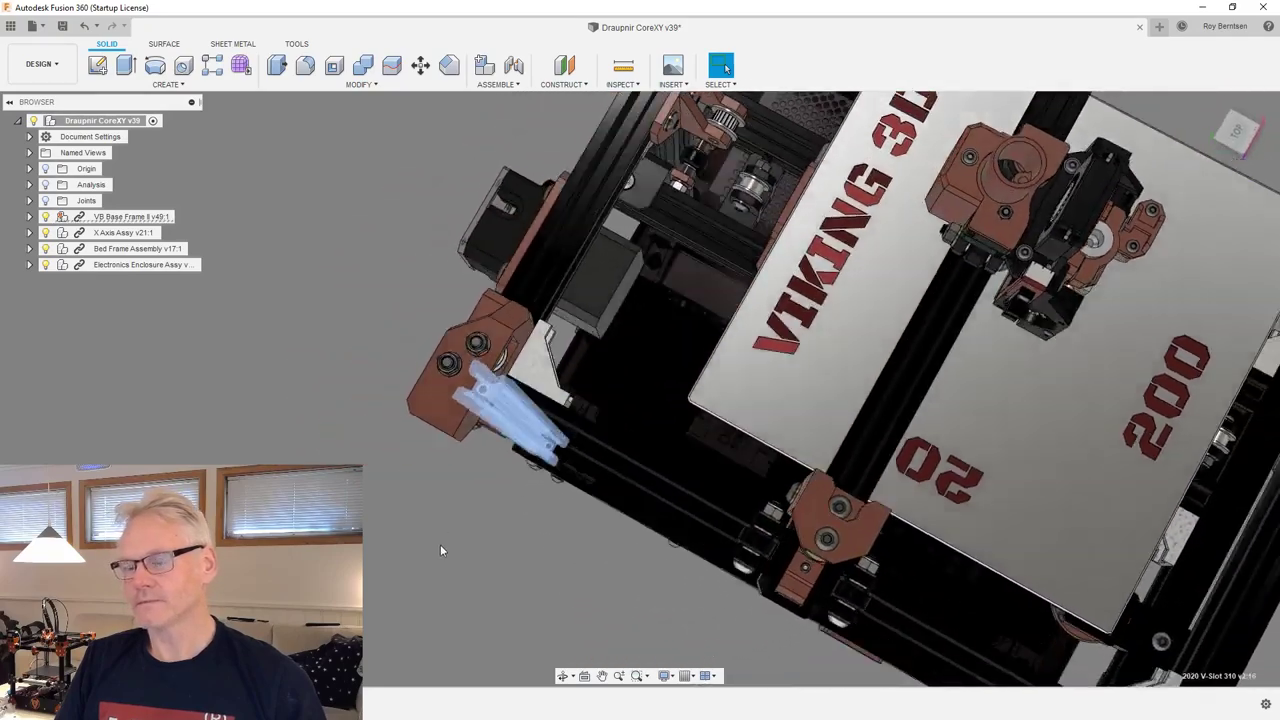
left_click(440, 549)
middle_click_drag(440, 544, 549, 523, "shift")
middle_click_drag(652, 621, 580, 500, "shift")
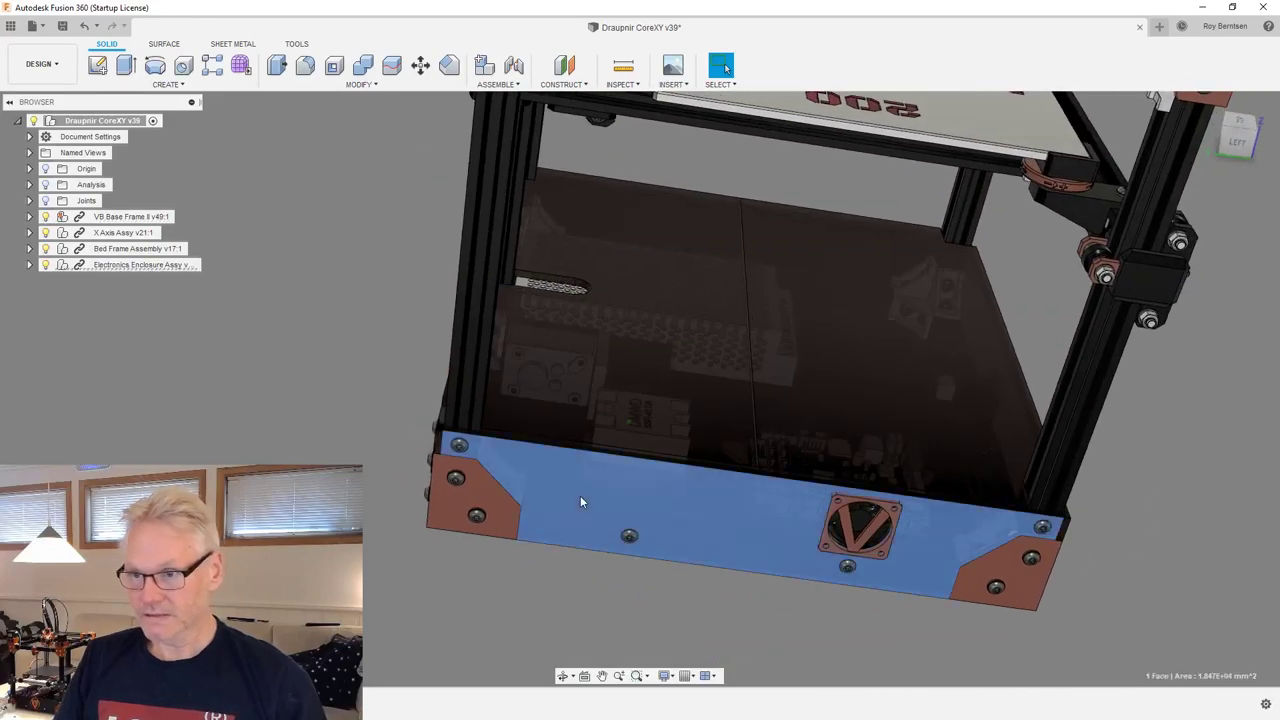
middle_click_drag(548, 580, 1128, 507, "shift")
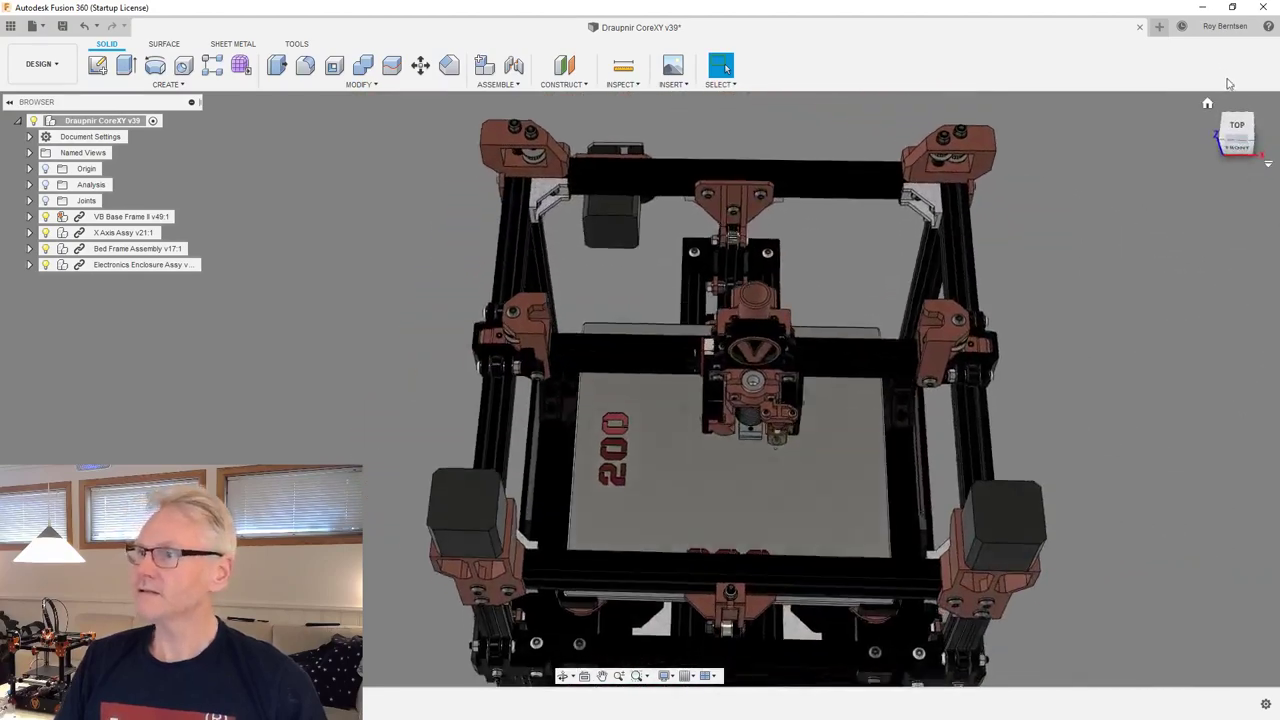
left_click(1208, 102)
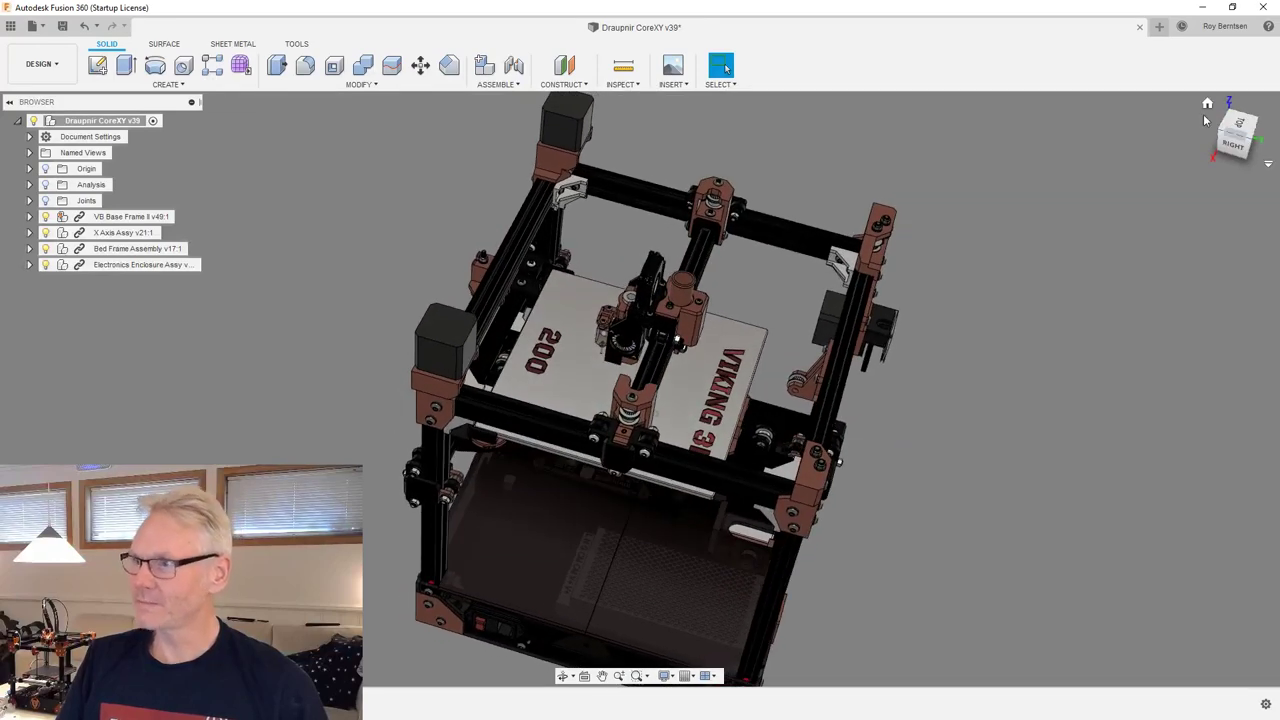
left_click(1208, 107)
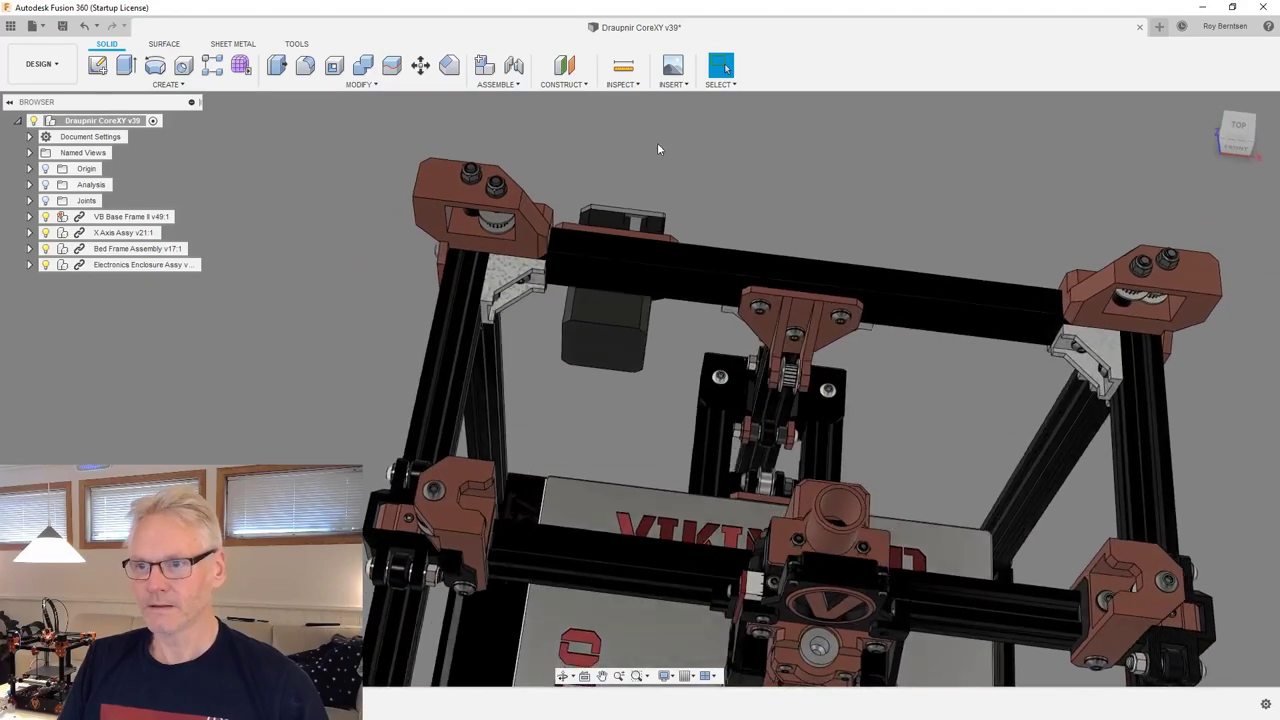
Create an empty, active component named "Cable Loom Buddy_1x" in the top-level assembly.
left_click(486, 67)
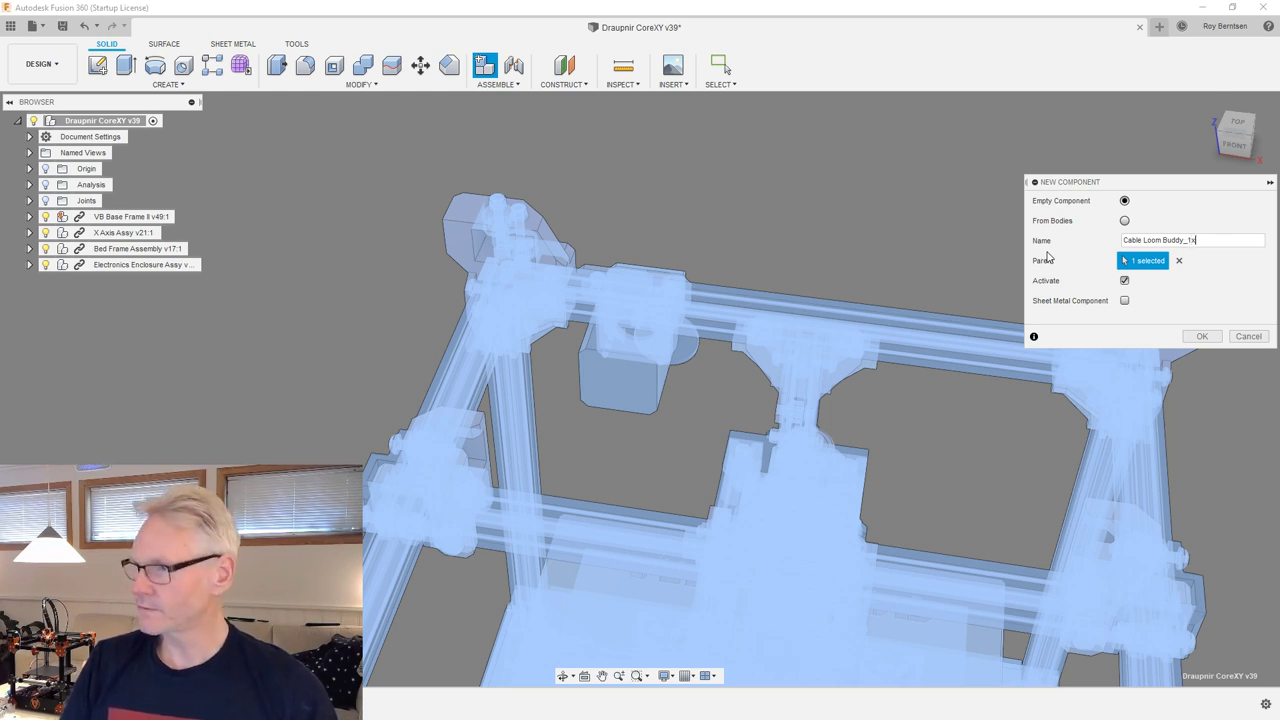
left_click(1203, 336)
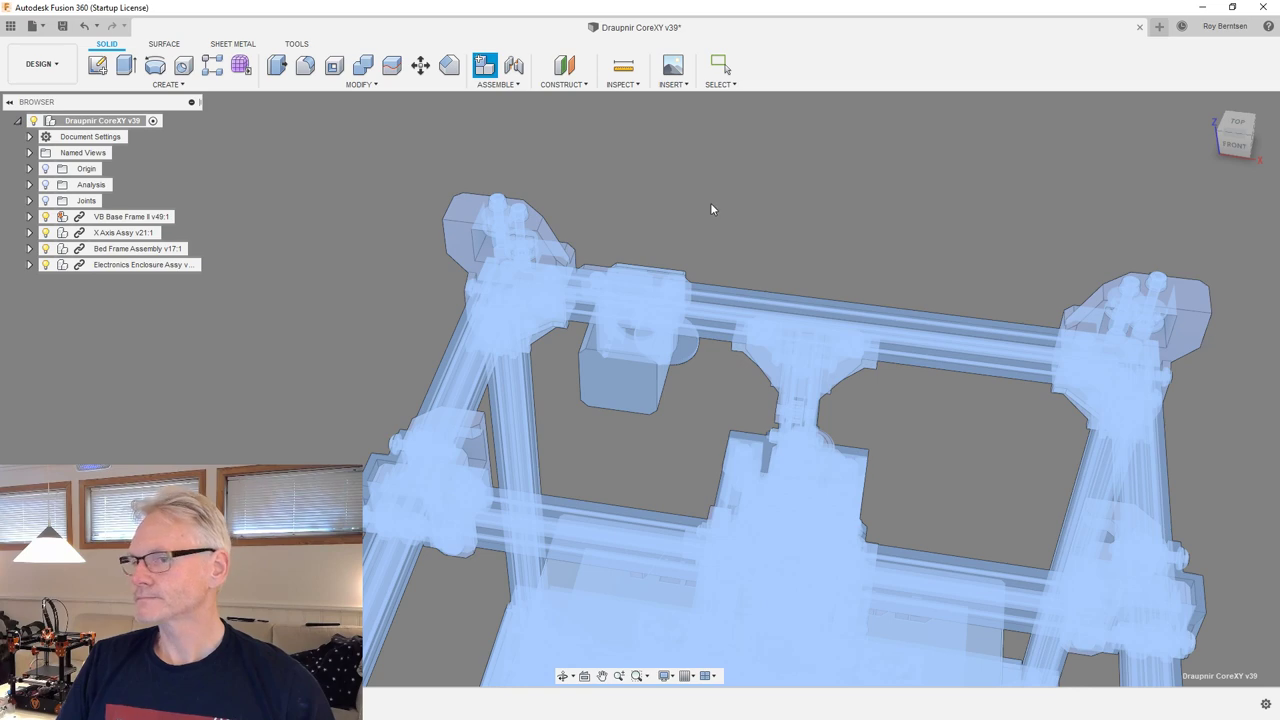
key("F5")
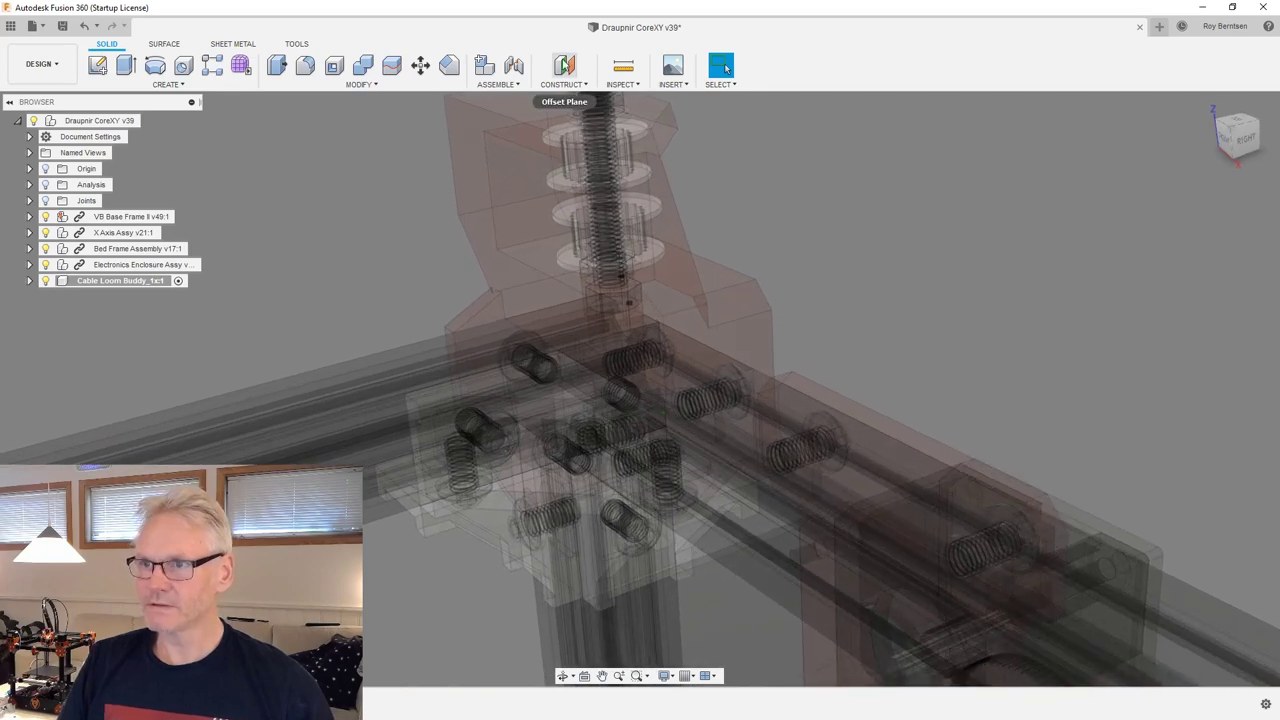
Create an offset construction plane at 0 mm from the top face of the corner L bracket.
left_click(564, 66)
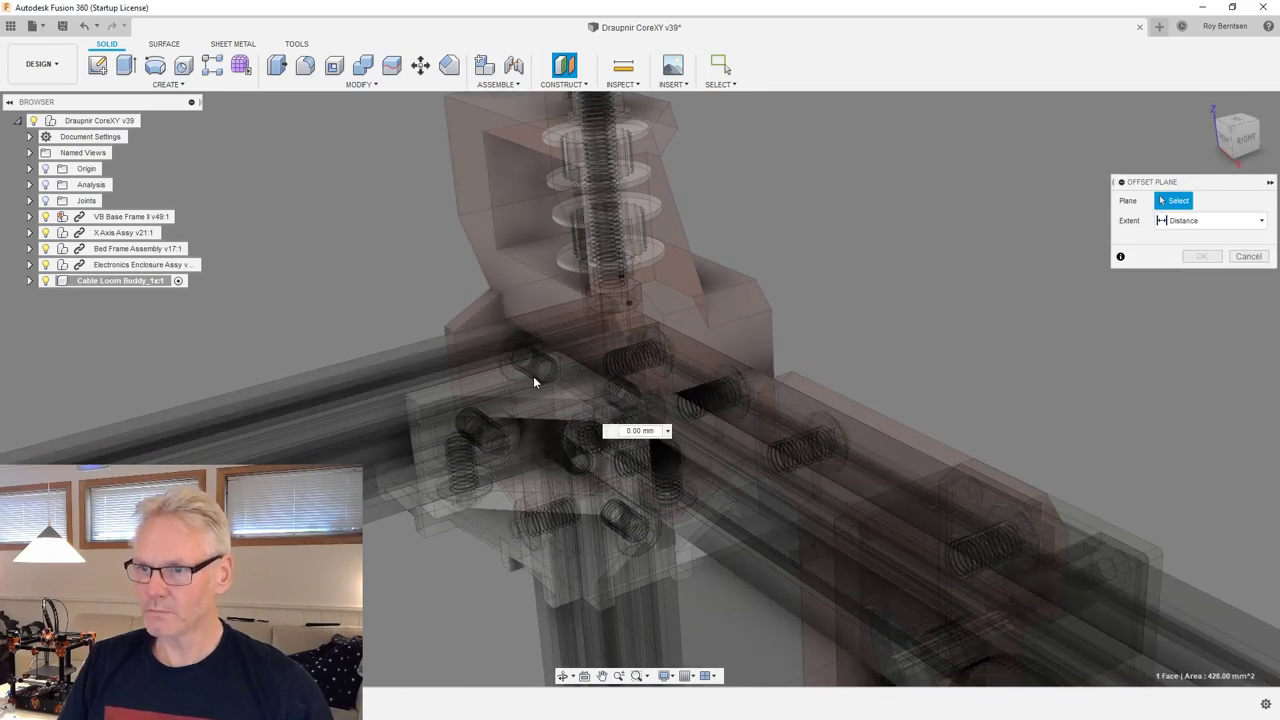
left_click(533, 376)
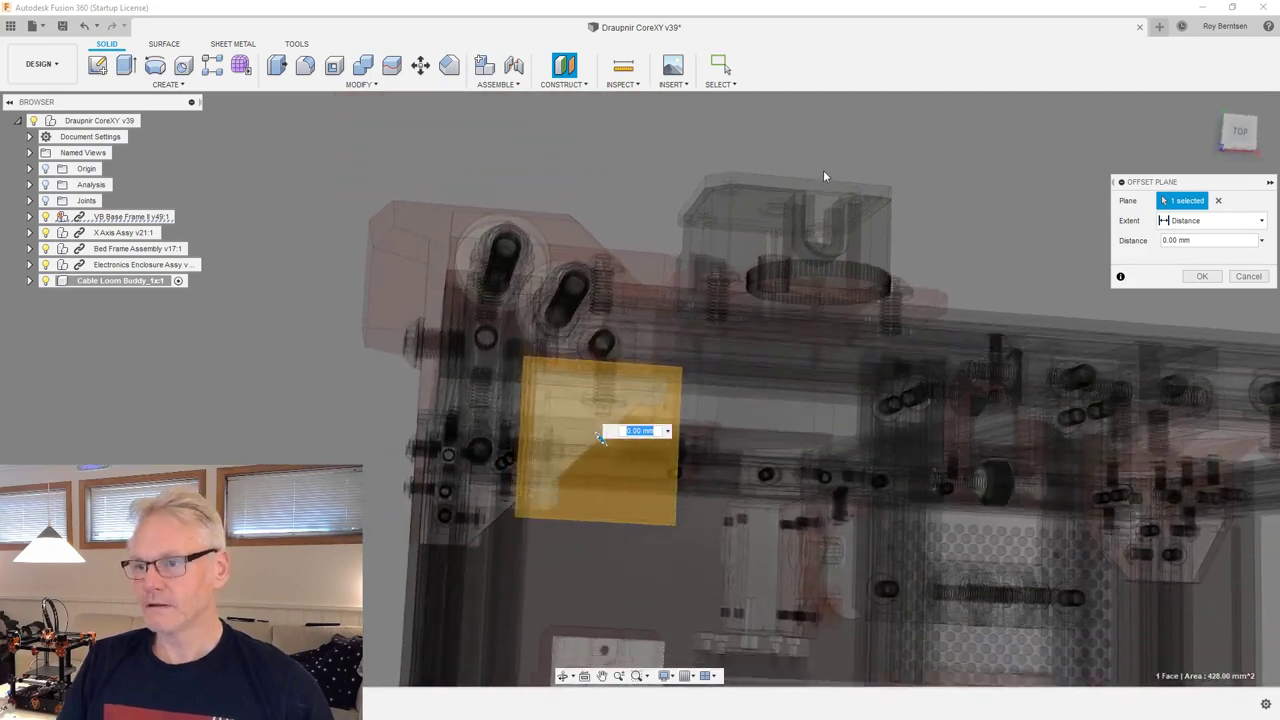
key("Return")
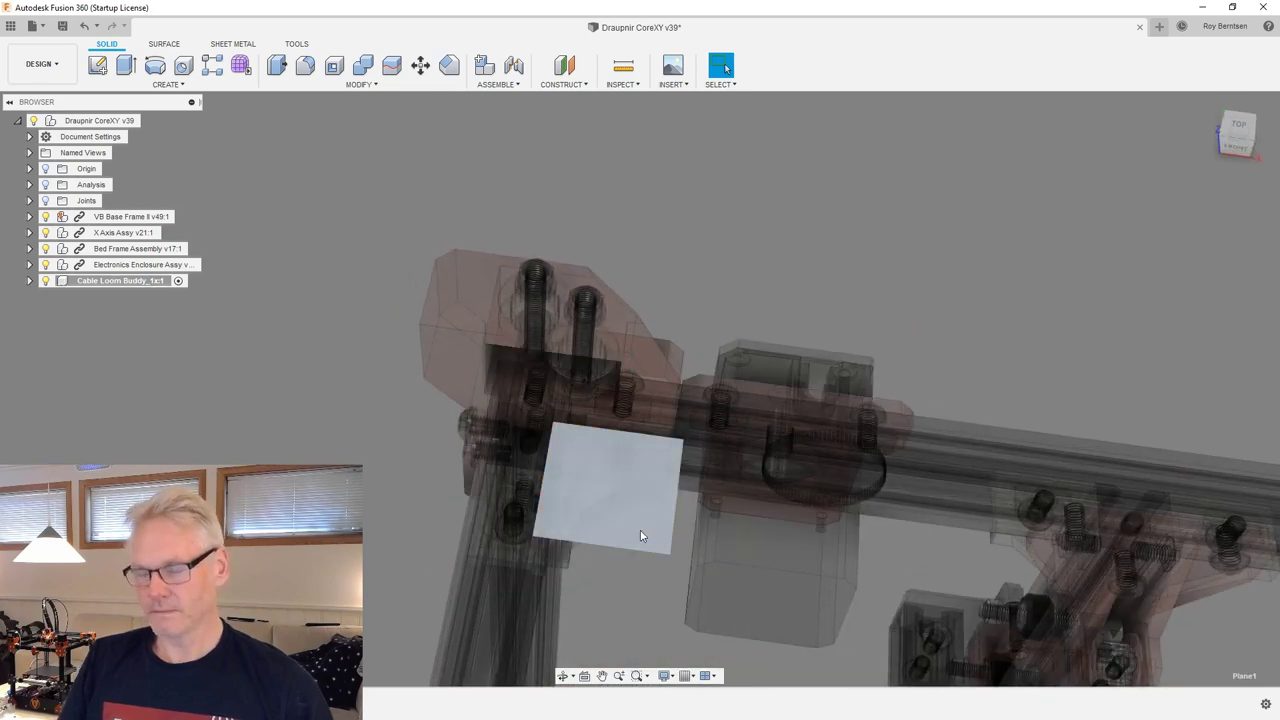
Start a sketch on the new construction plane at the corner L bracket.
right_click(641, 536)
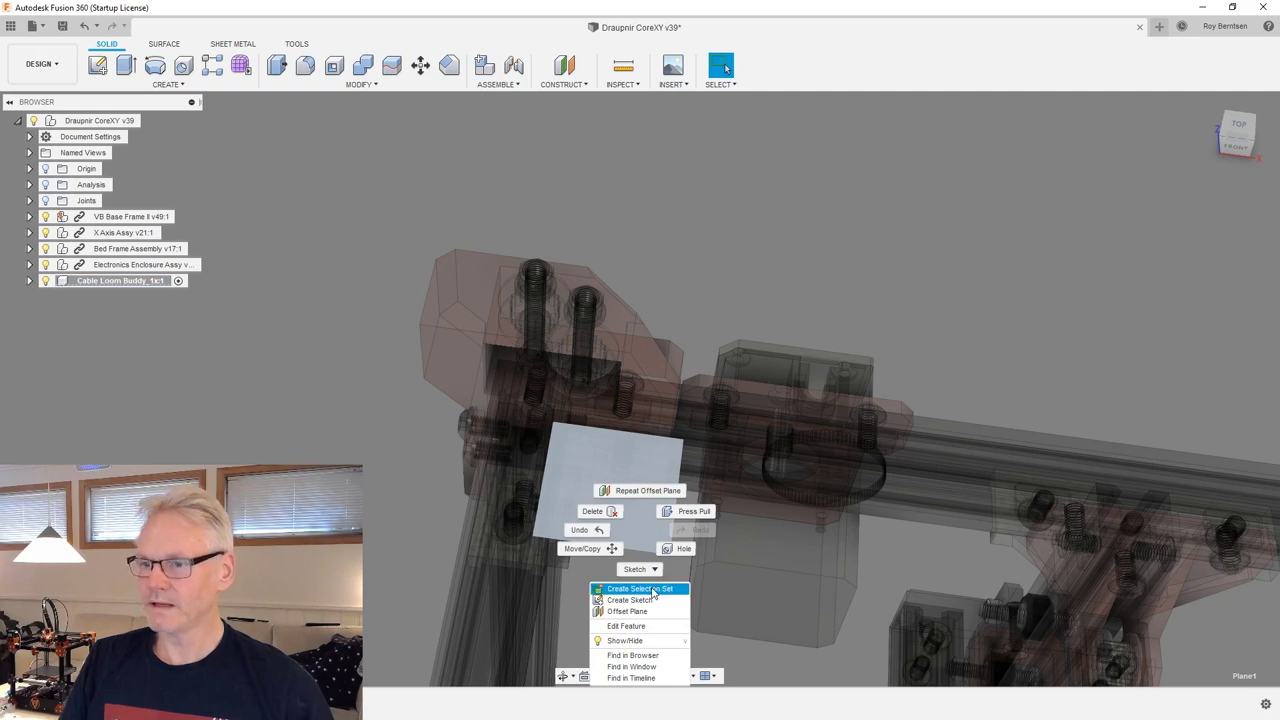
left_click(630, 600)
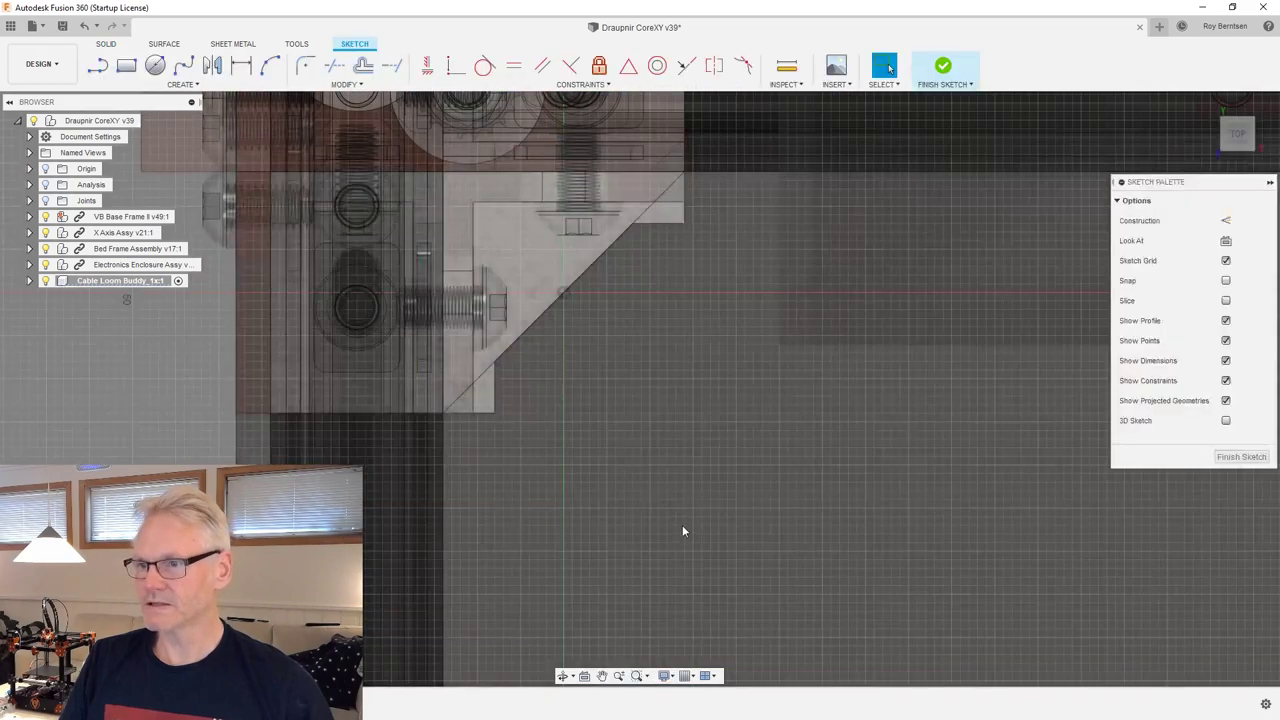
scroll(524, 226, "down", 10)
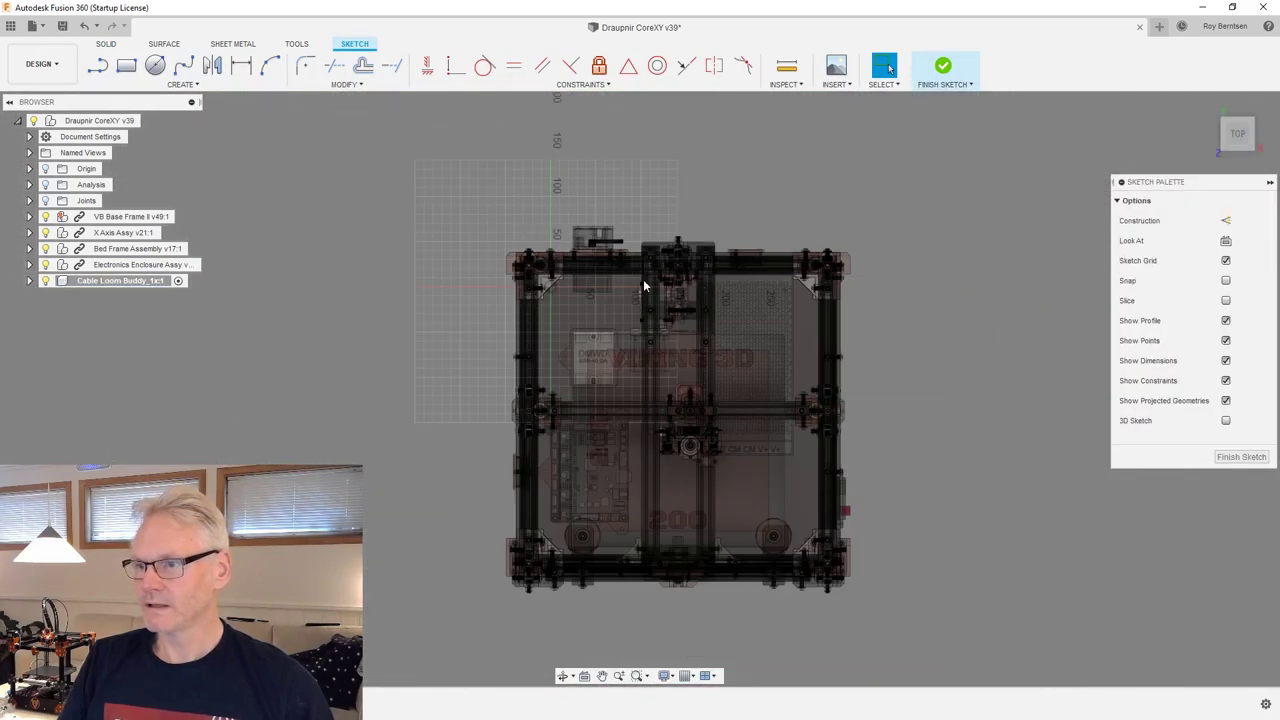
scroll(604, 229, "up", 8)
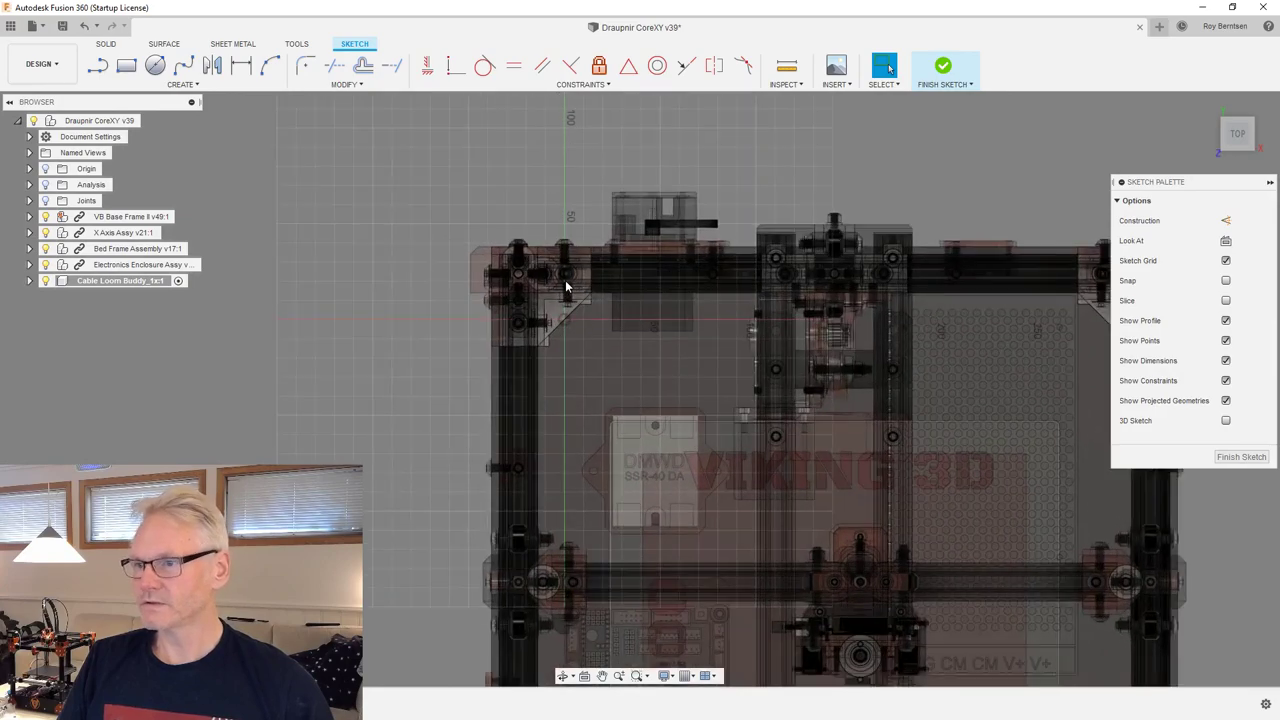
scroll(529, 301, "up", 3)
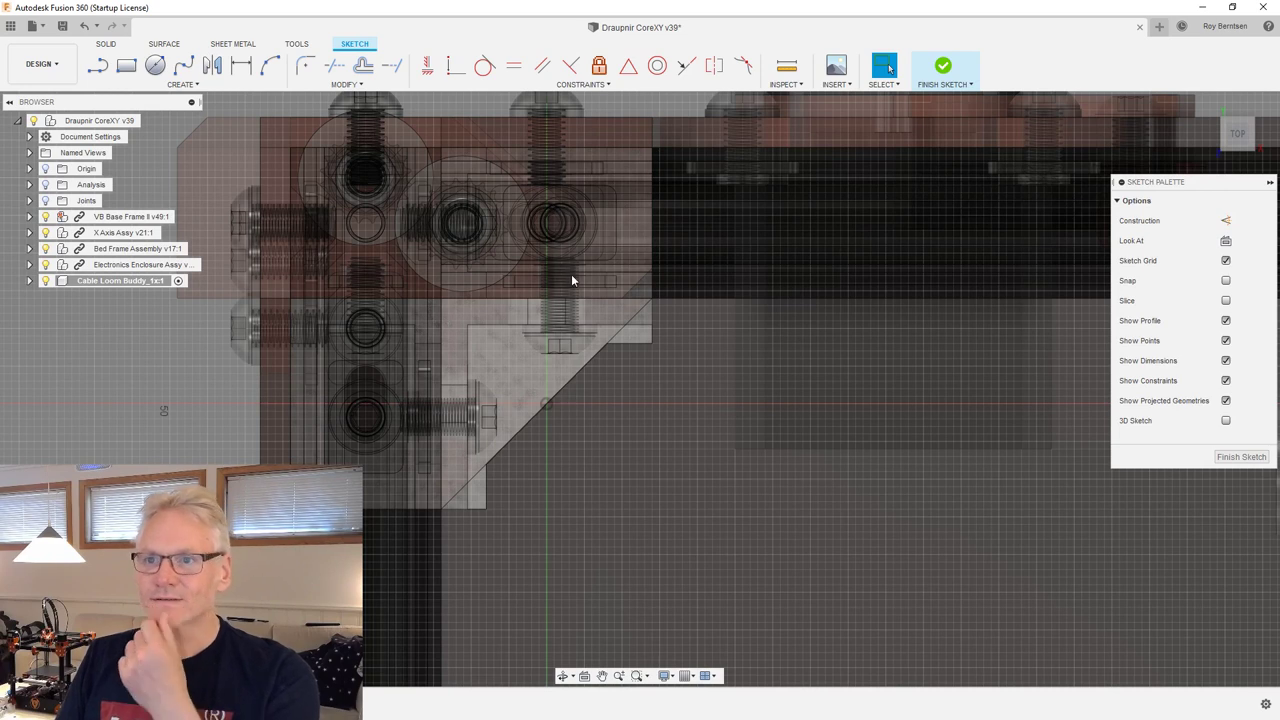
Sketch a 28 mm by 28 mm rectangle over the corner L bracket and align its corners with the bracket's inner corner and ends.
left_click(124, 66)
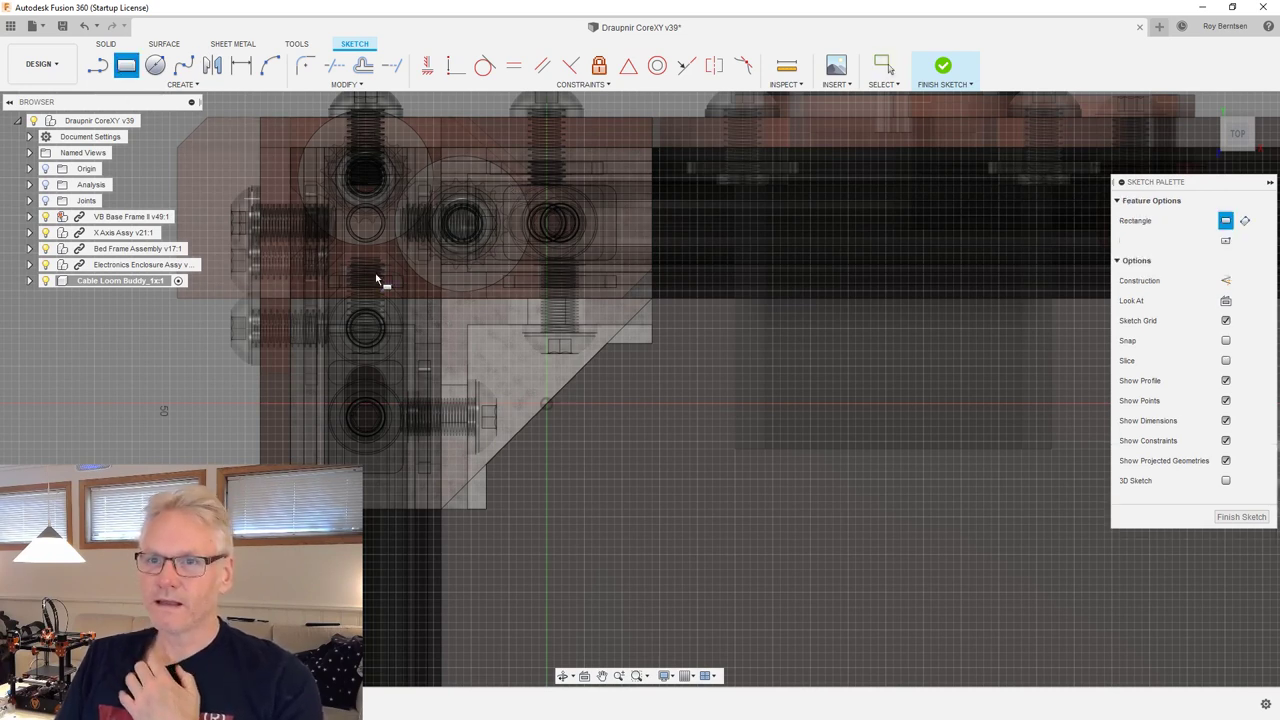
left_click(443, 298)
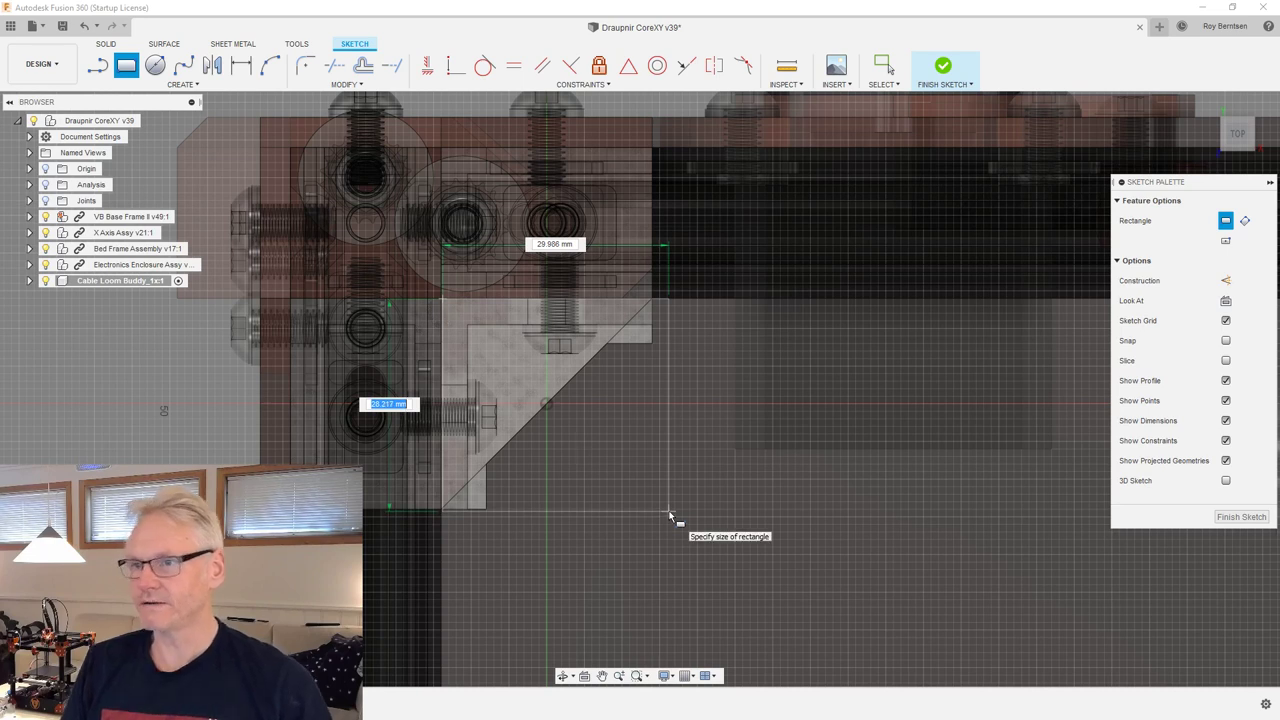
key("Tab")
type("12")
key("Tab")
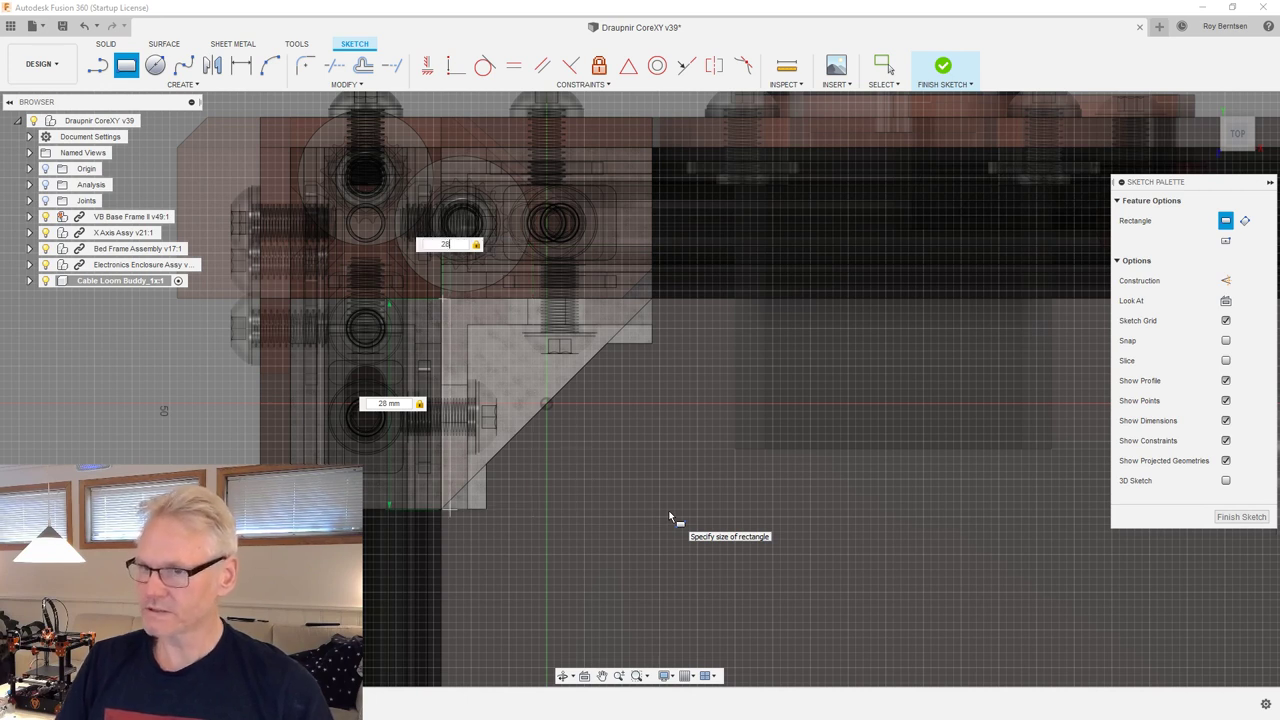
type("28")
key("Tab")
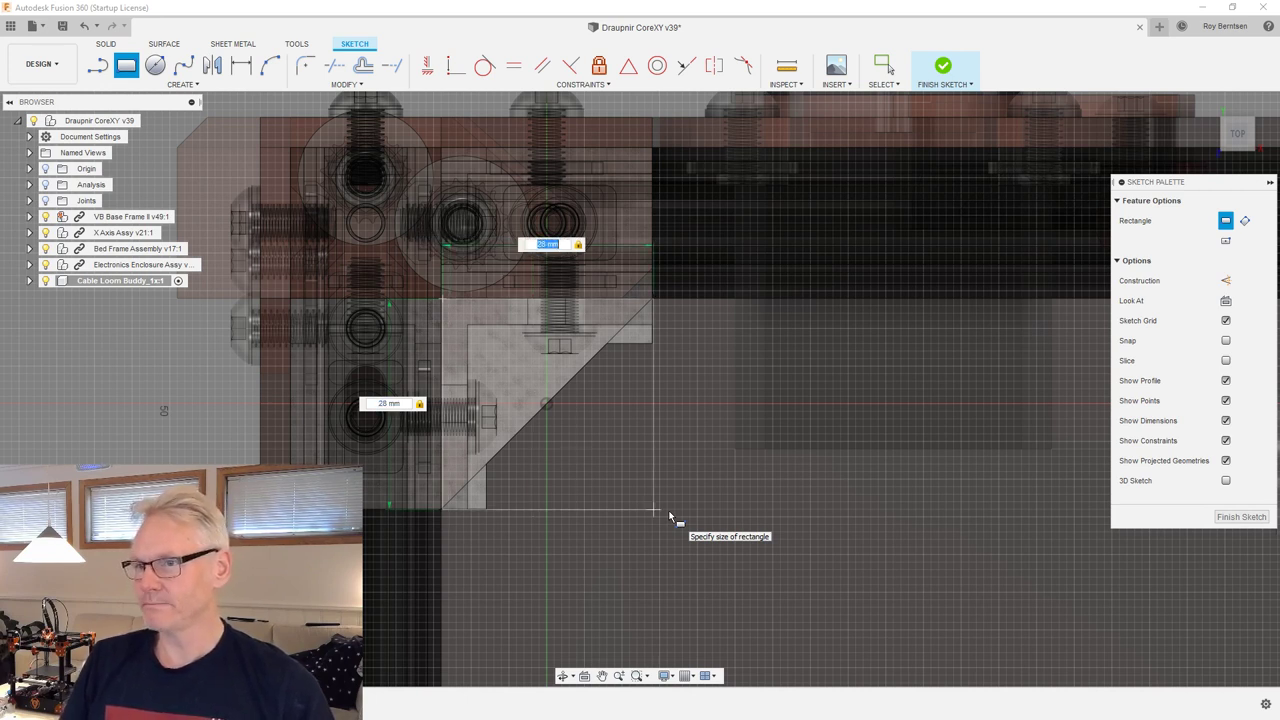
key("Return")
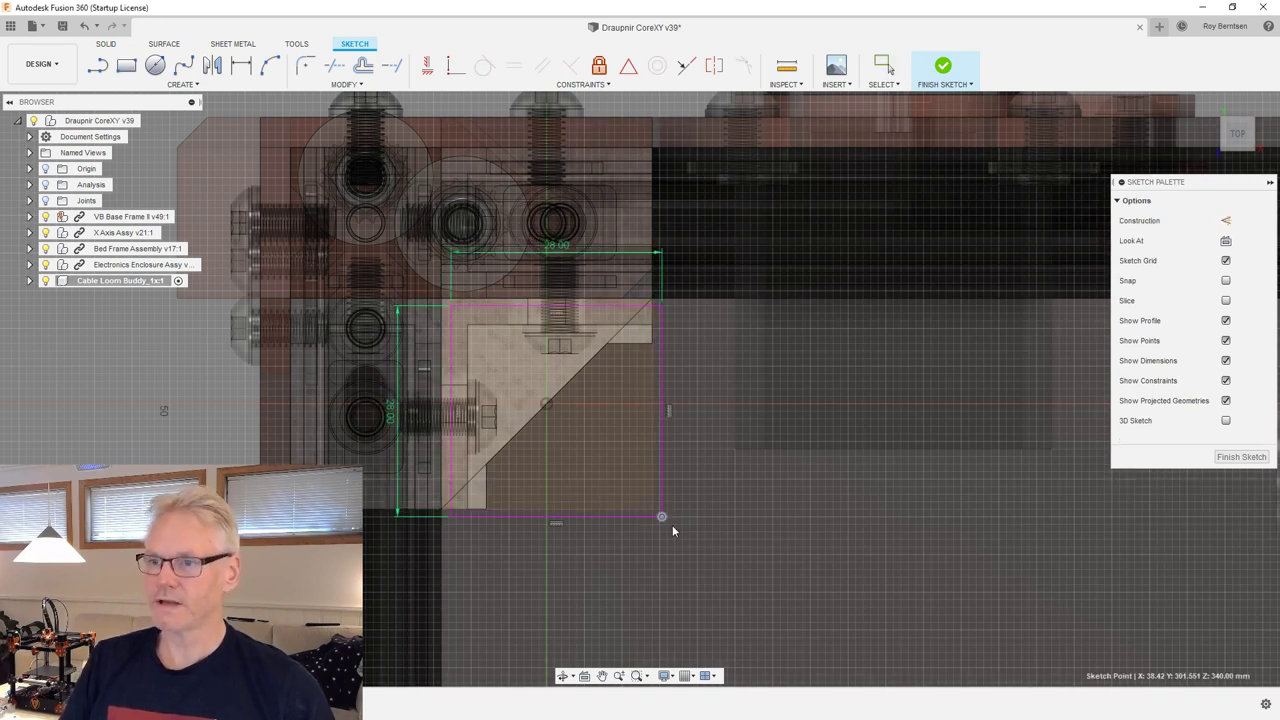
mouse_move(663, 518)
left_mouse_down()
mouse_move(811, 531)
mouse_move(725, 538)
mouse_move(729, 516)
mouse_move(760, 515)
mouse_move(949, 568)
mouse_move(820, 620)
mouse_move(871, 502)
mouse_move(752, 538)
mouse_move(705, 511)
mouse_move(653, 510)
left_mouse_up()
left_click(740, 535)
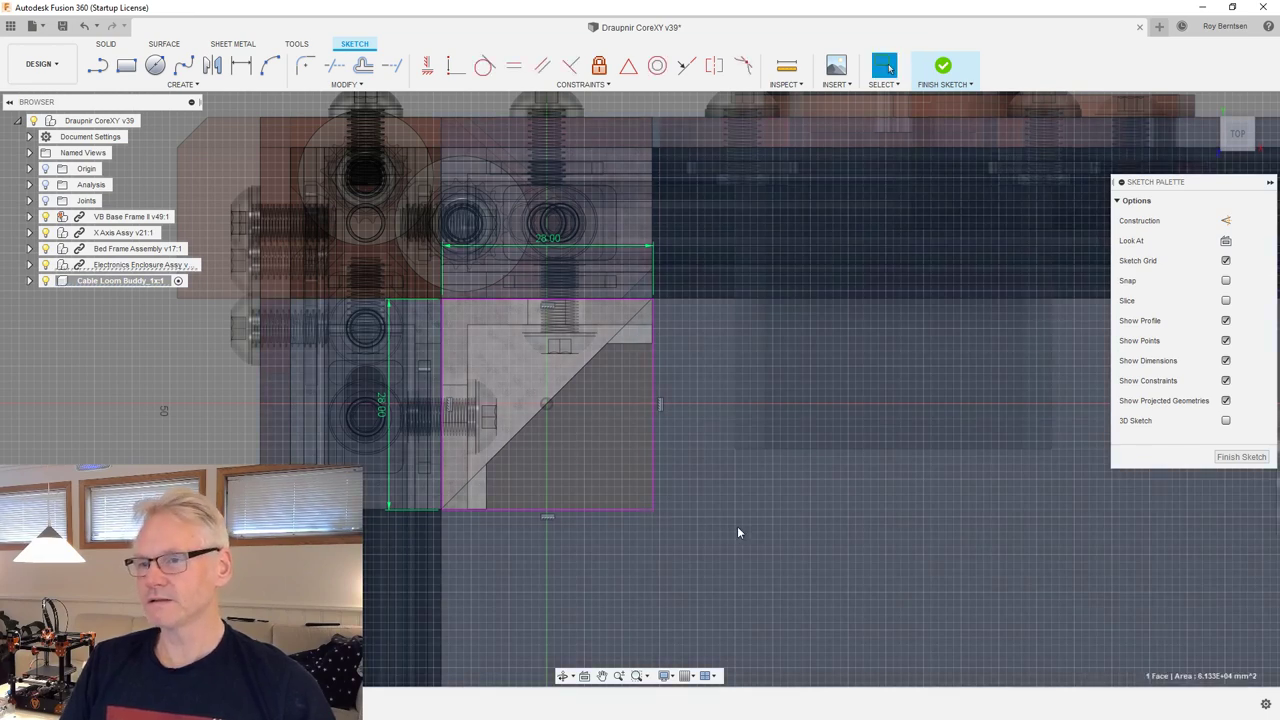
Dimension the vertical distance from the rectangle's upper-left corner to the sketch origin as 13 mm.
scroll(530, 272, "down", 4)
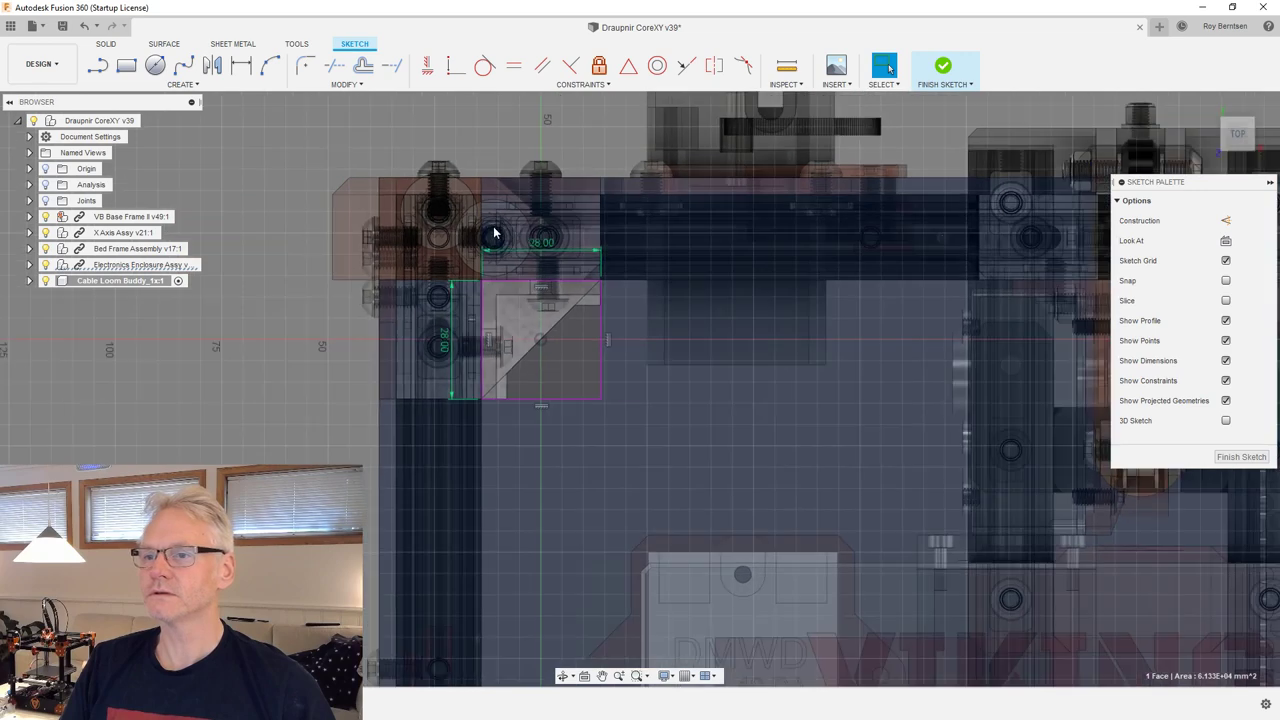
scroll(501, 241, "down", 2)
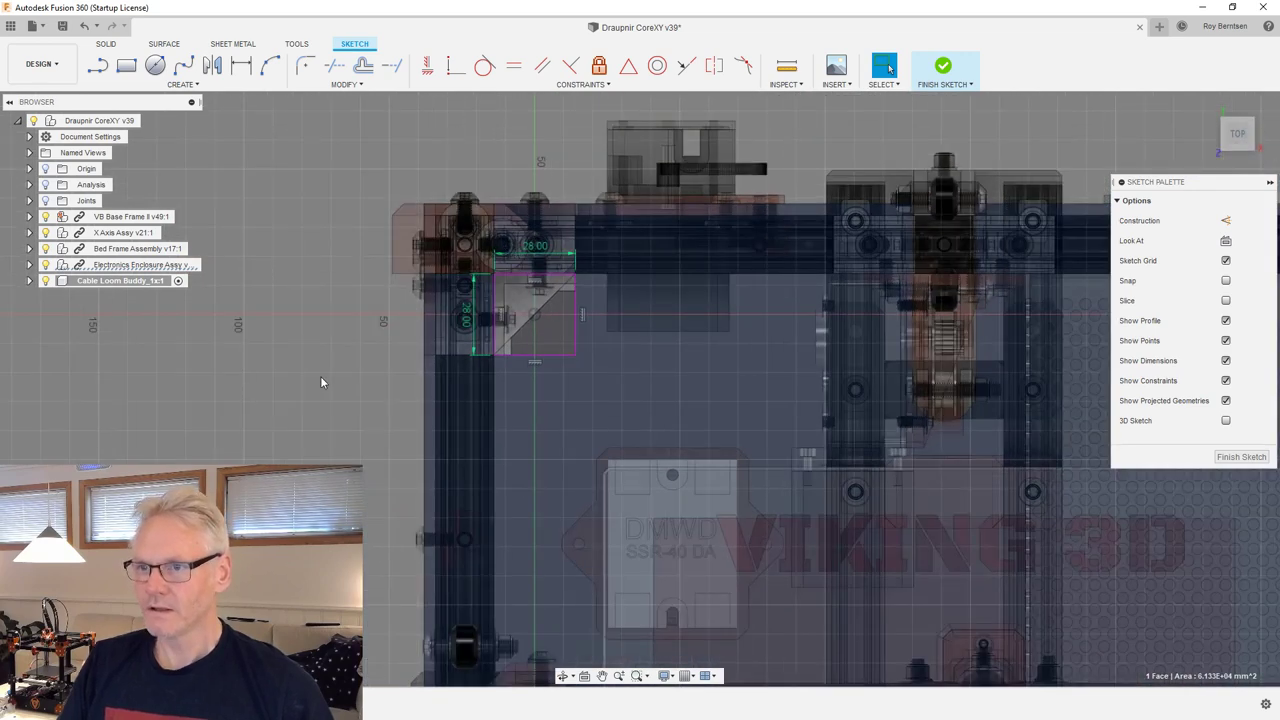
key("d")
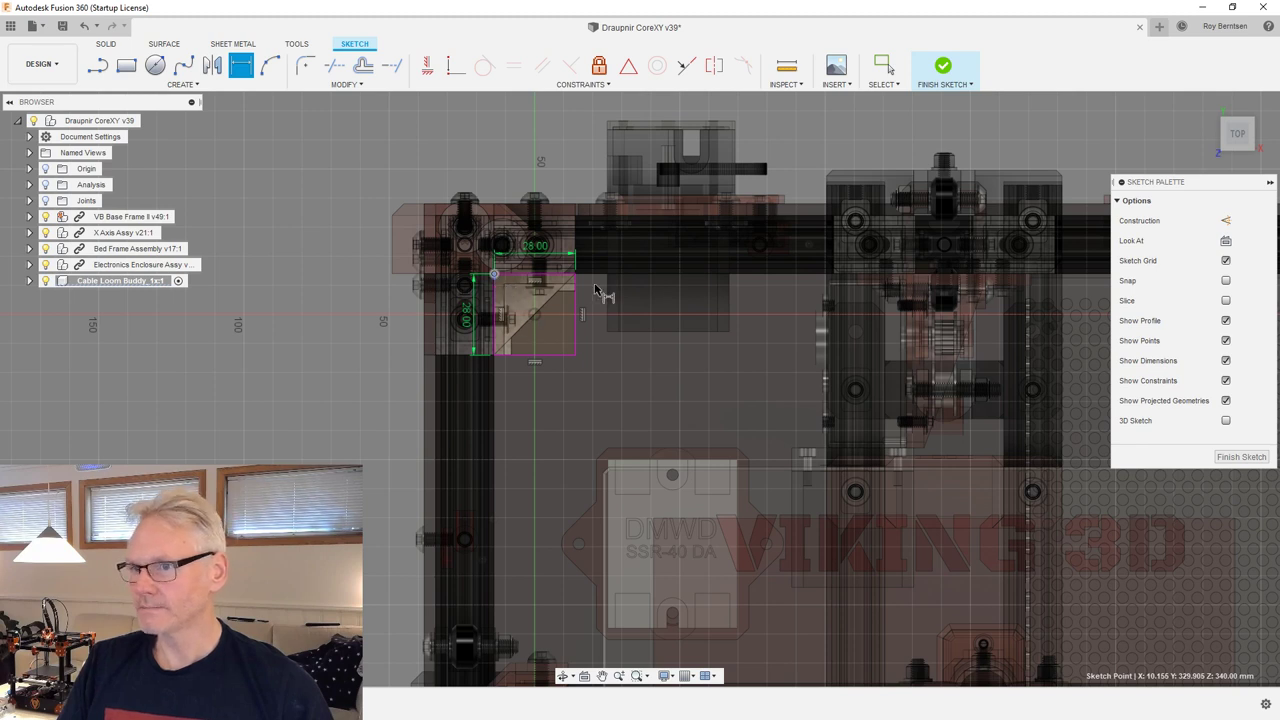
left_click(534, 316)
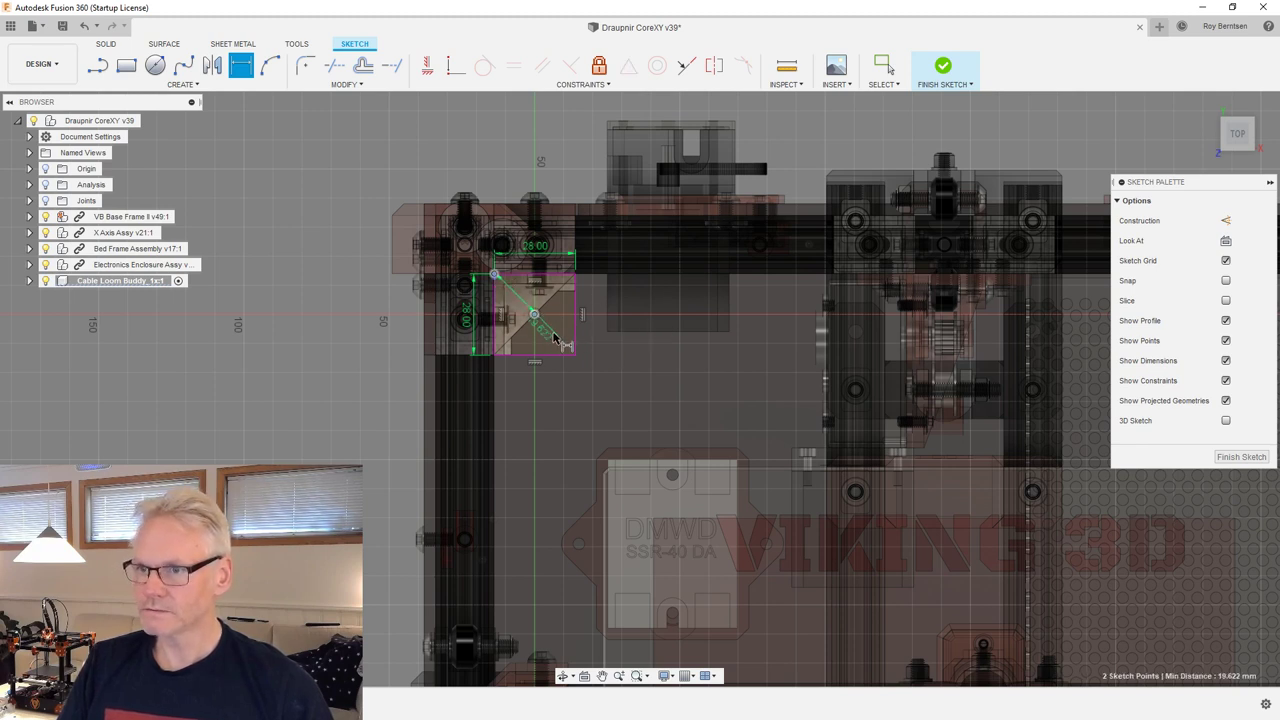
left_click(364, 282)
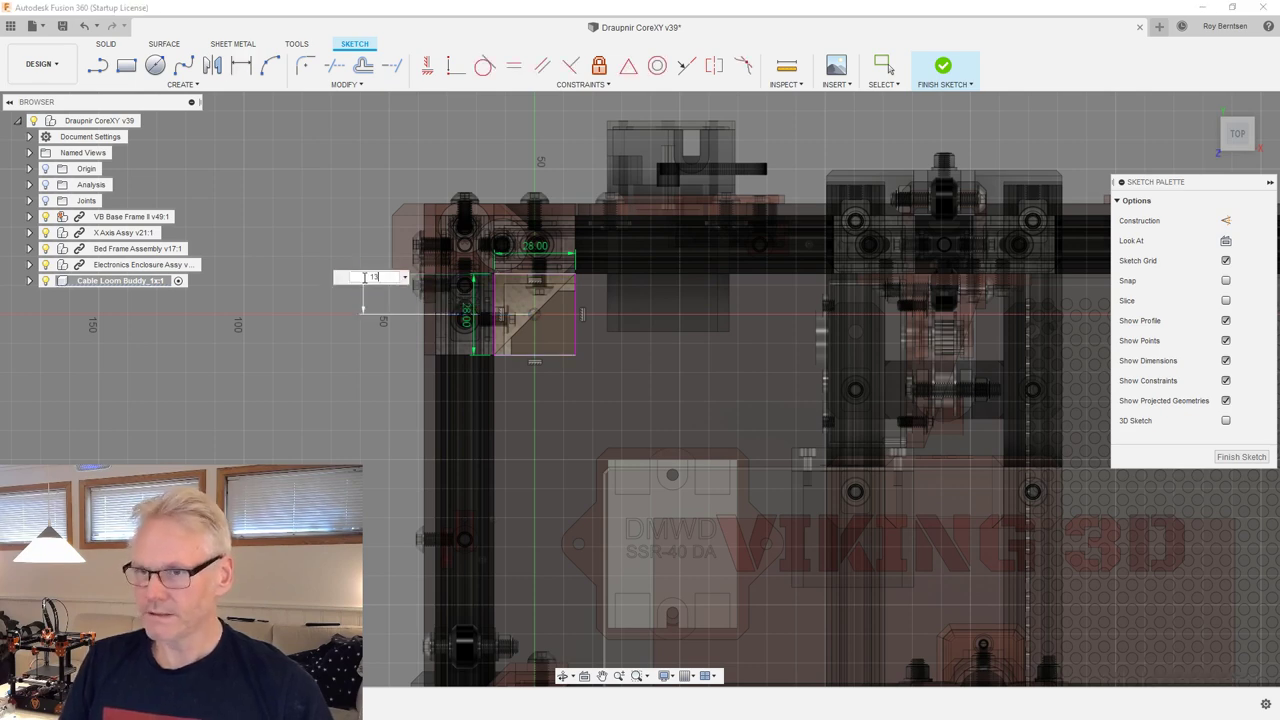
key("Return")
Change the vertical distance between the rectangle's corner and the origin to 14 mm.
scroll(492, 250, "up", 3)
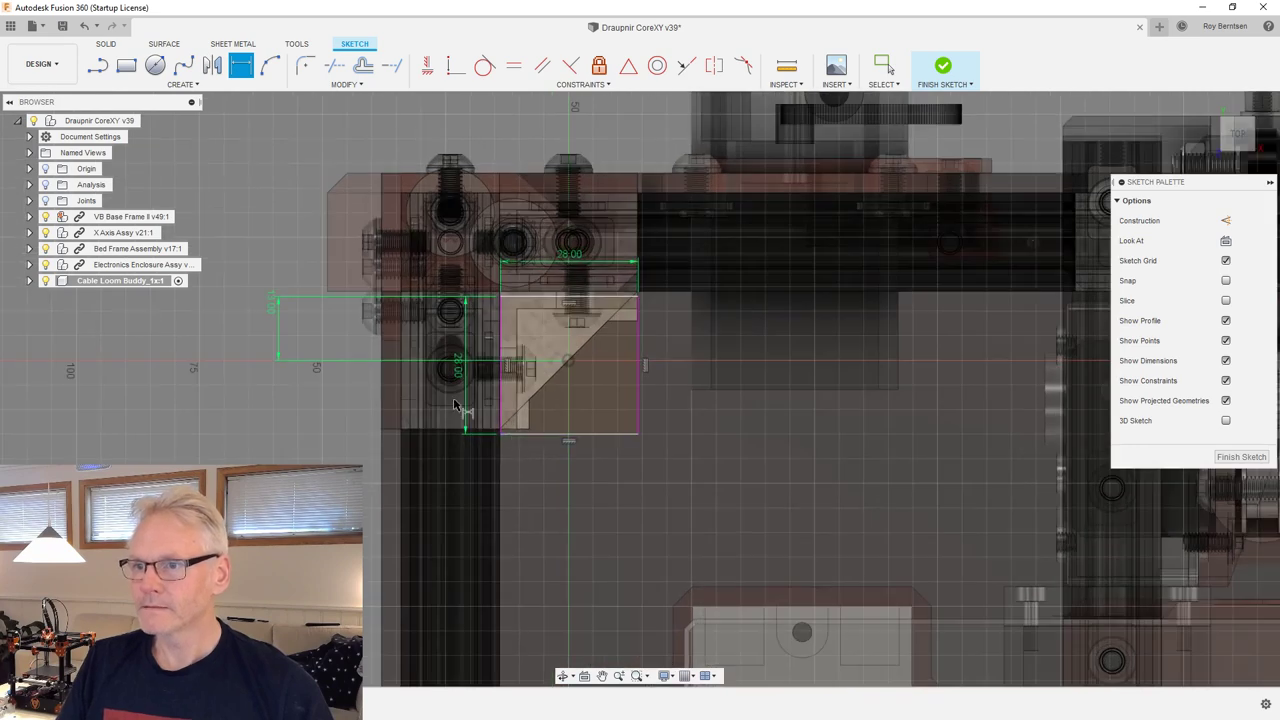
scroll(282, 323, "up", 4)
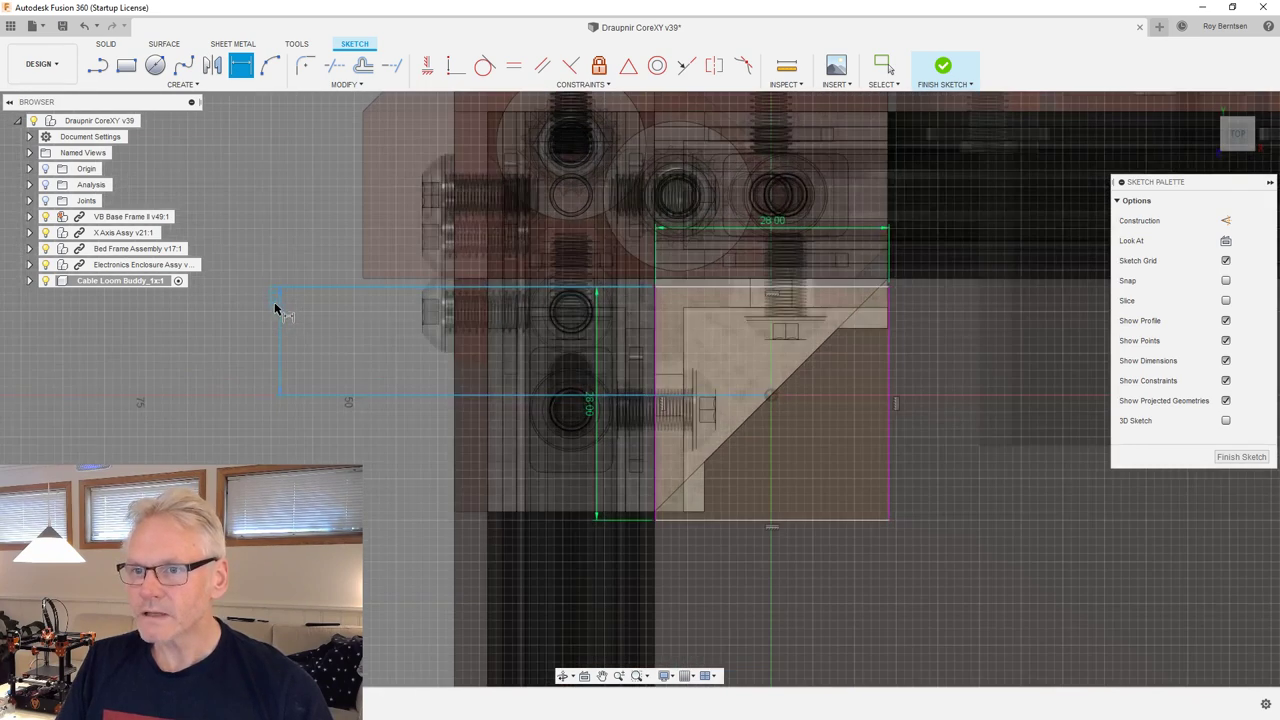
double_click(276, 300)
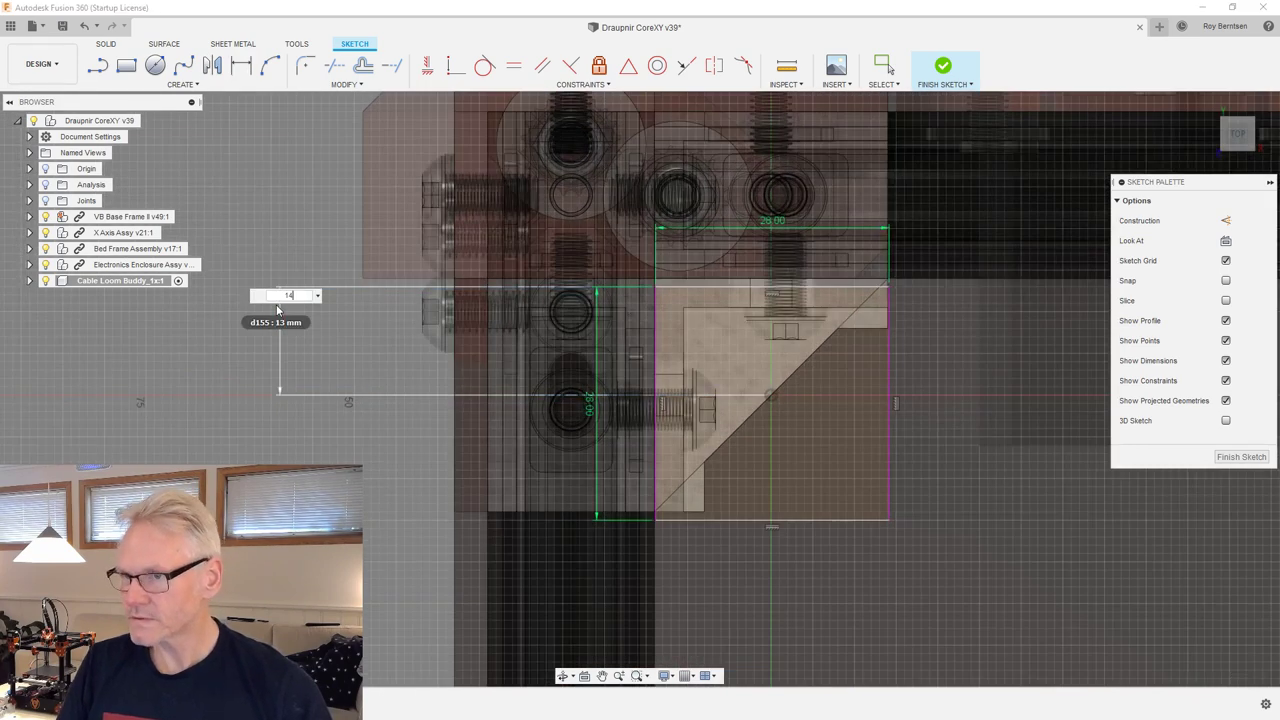
key("Return")
Dimension the horizontal distance from the rectangle's upper-left corner to the sketch origin as 14 mm.
left_click(771, 396)
scroll(630, 512, "down", 2)
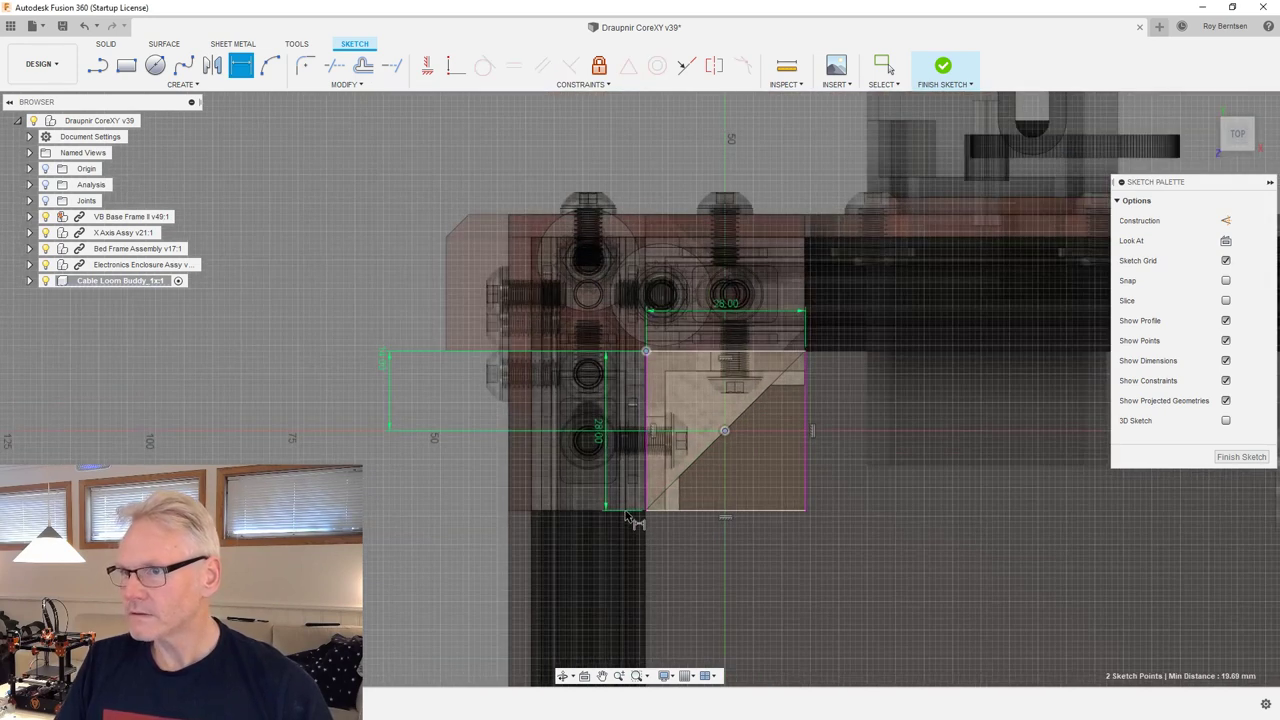
double_click(663, 166)
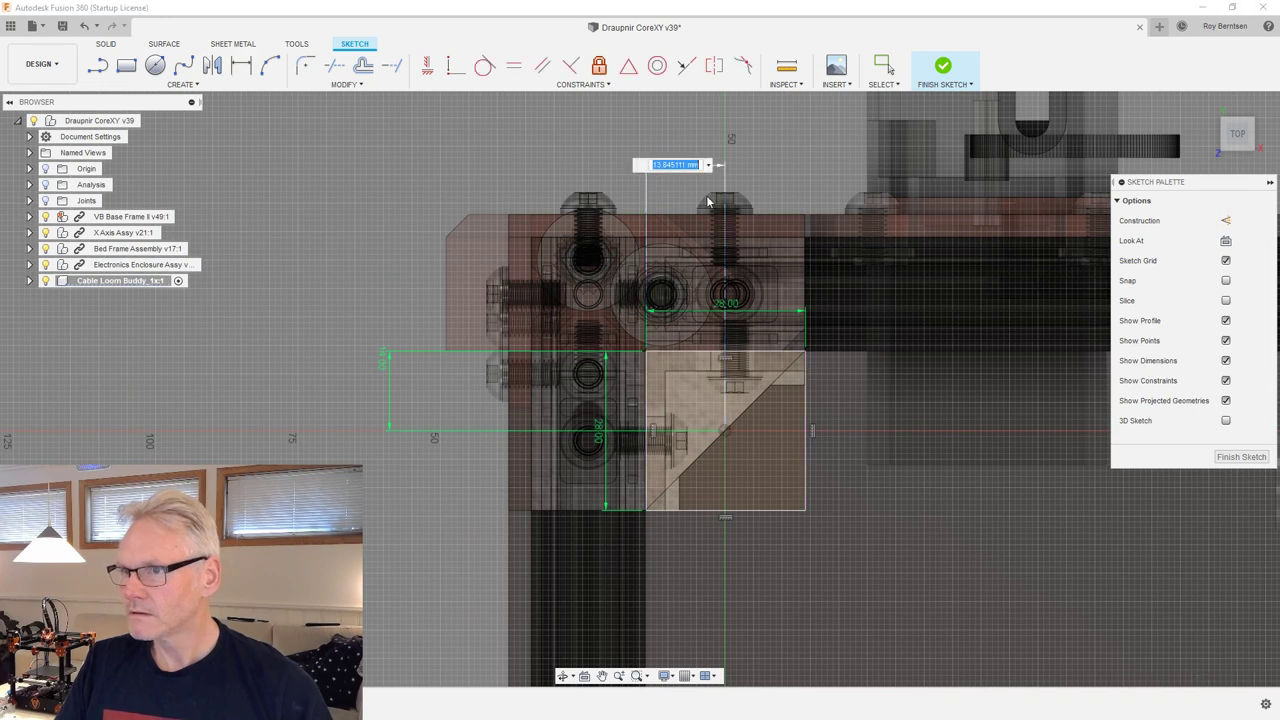
key("Return")
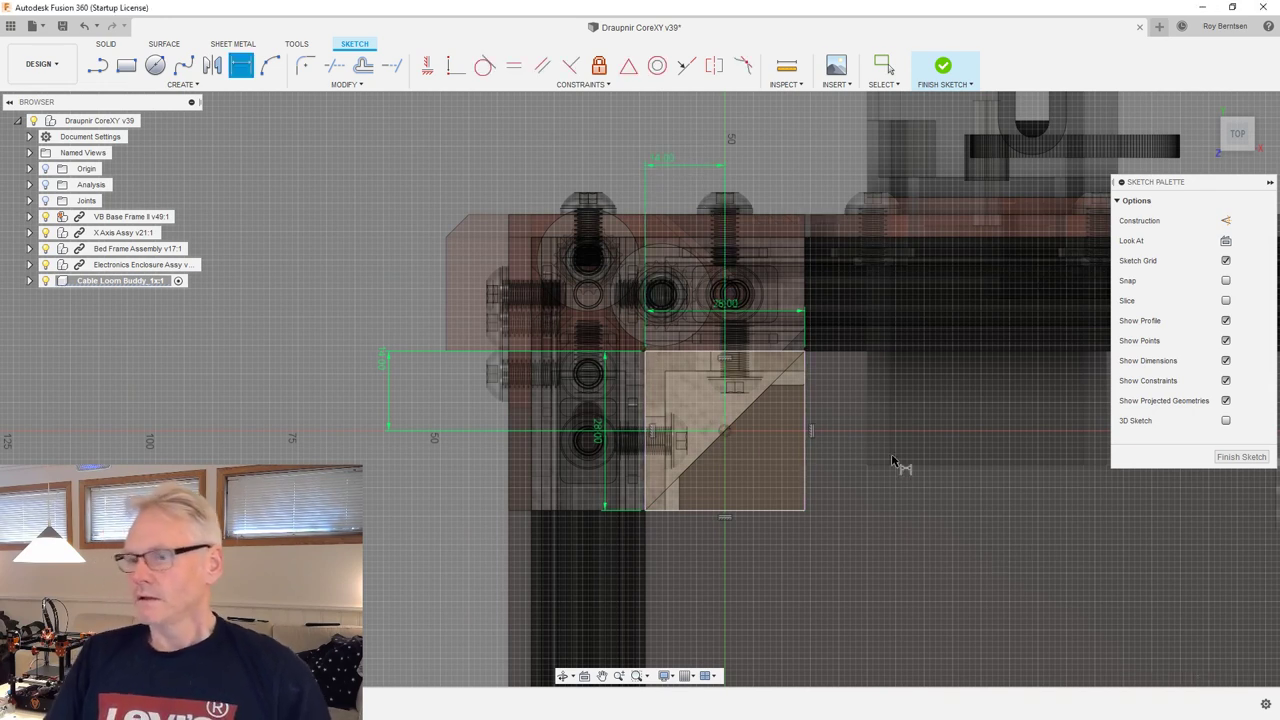
Draw a diagonal line from the rectangle's lower-left corner to its upper-right corner.
scroll(850, 409, "up", 2)
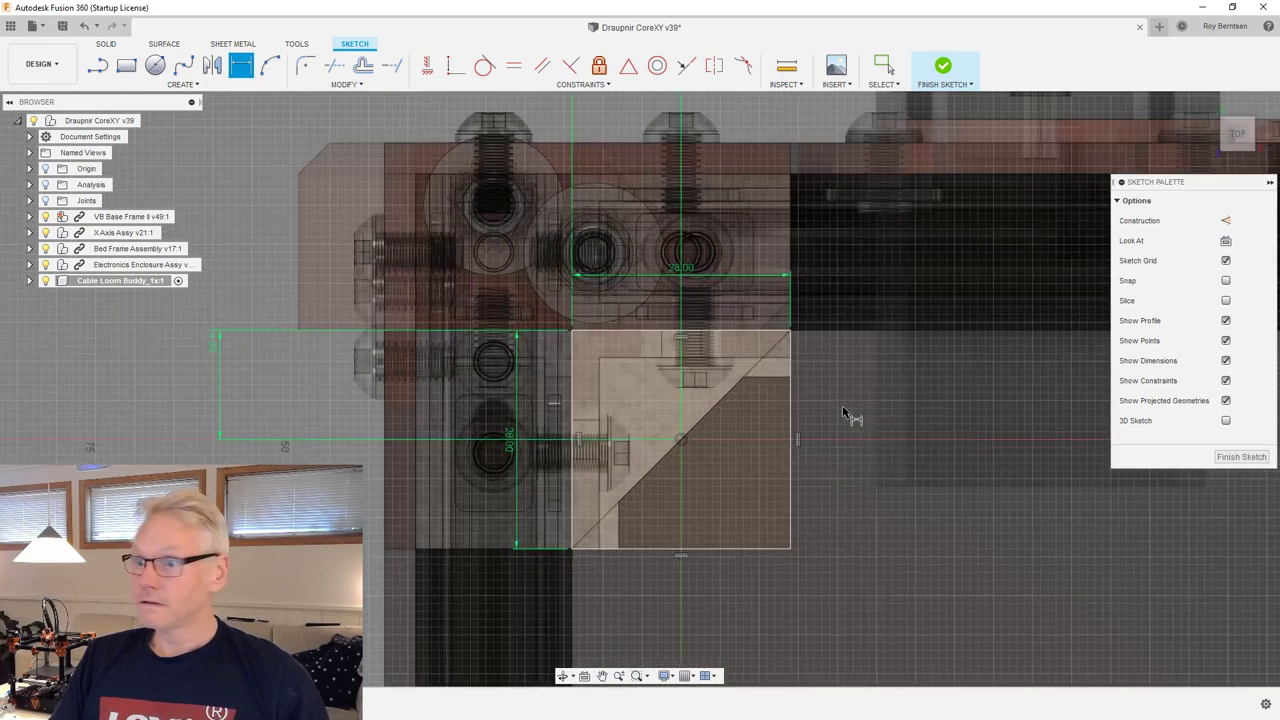
scroll(835, 414, "down", 5)
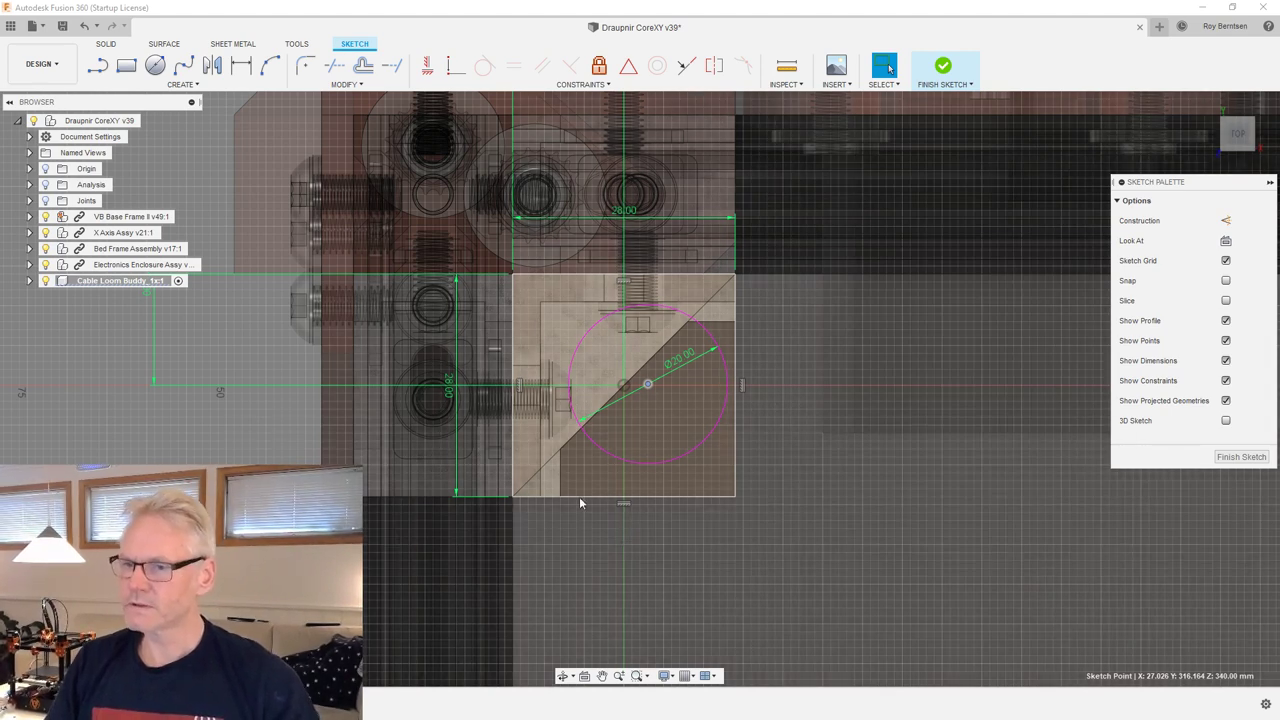
key("l")
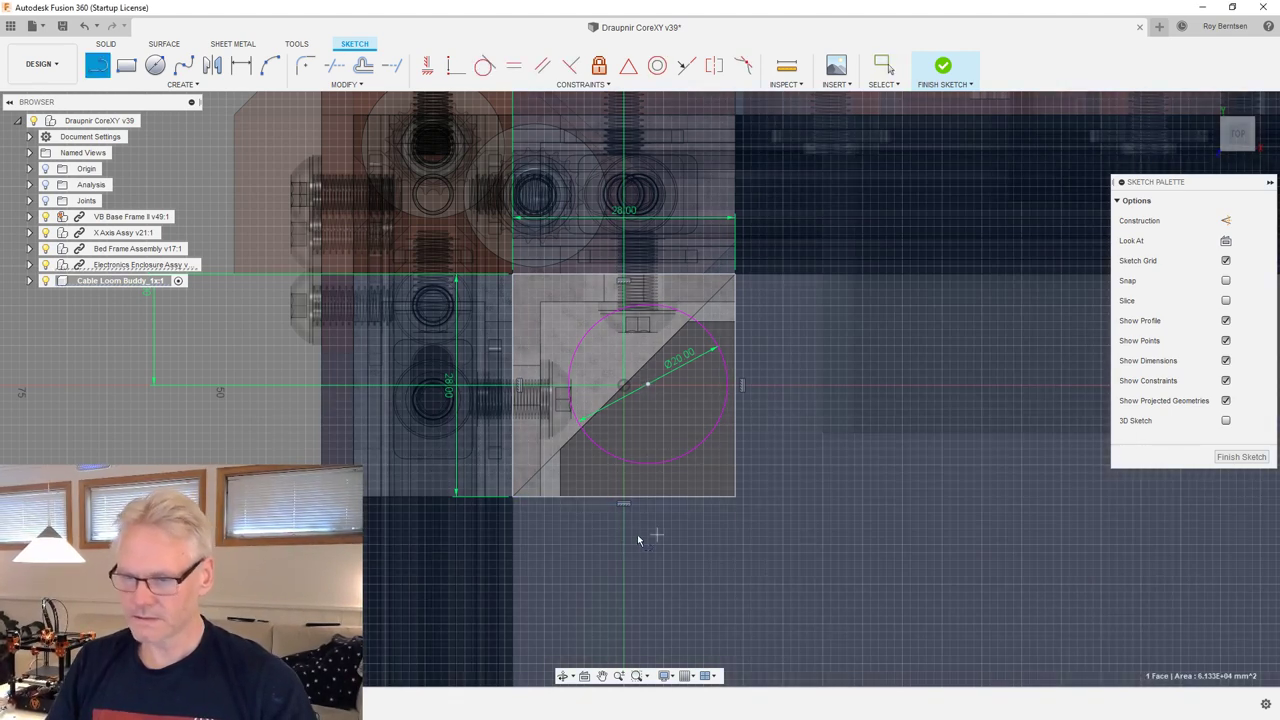
left_click(514, 498)
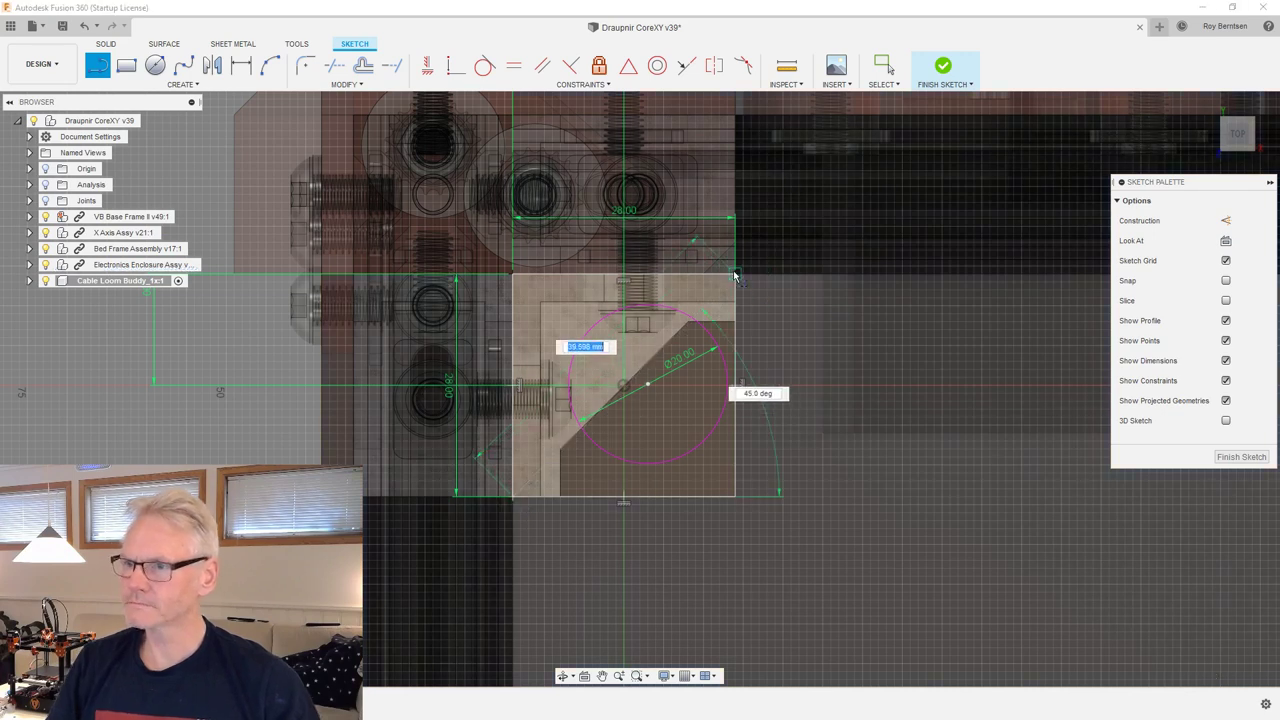
left_click(735, 276)
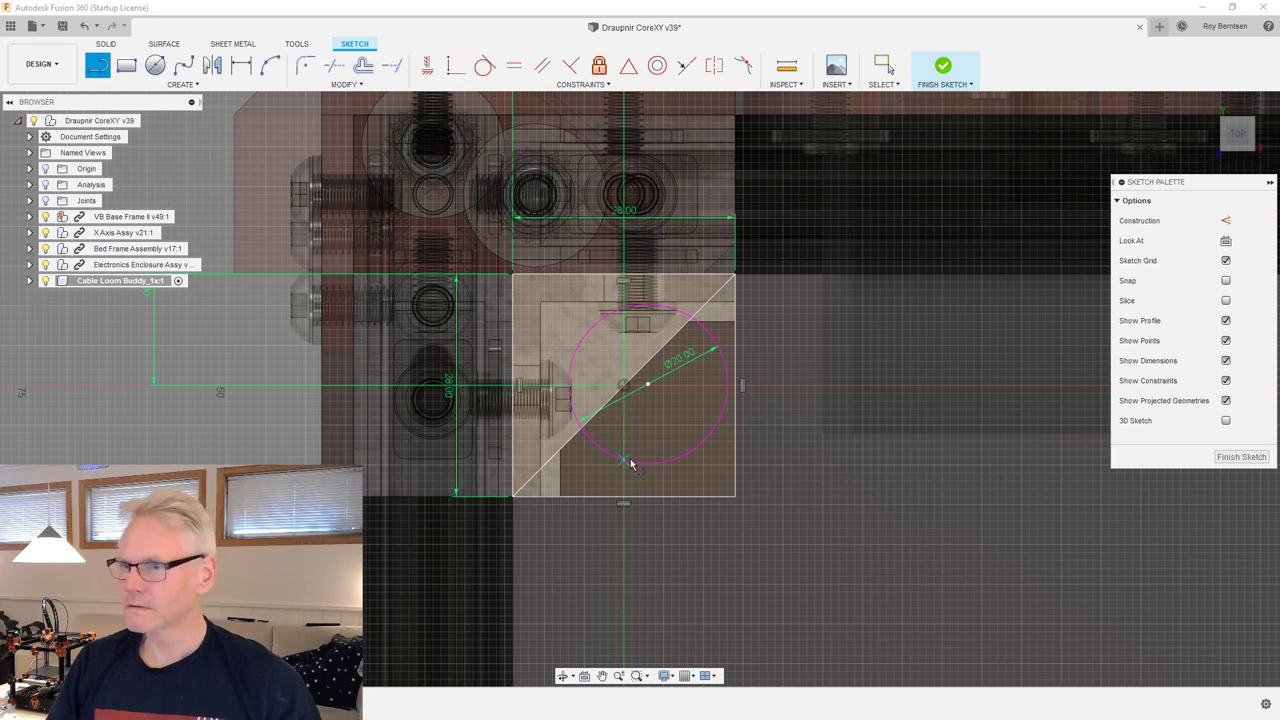
scroll(629, 440, "up", 3)
scroll(668, 305, "up", 1)
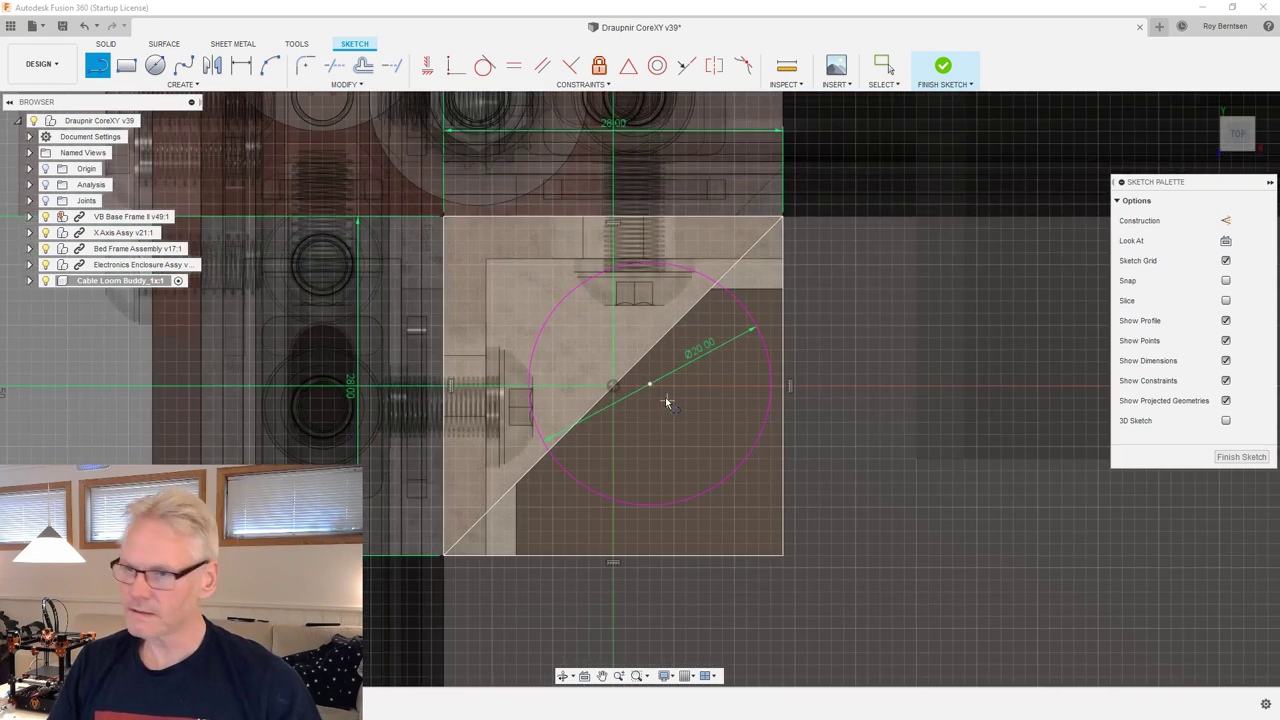
key("Escape")
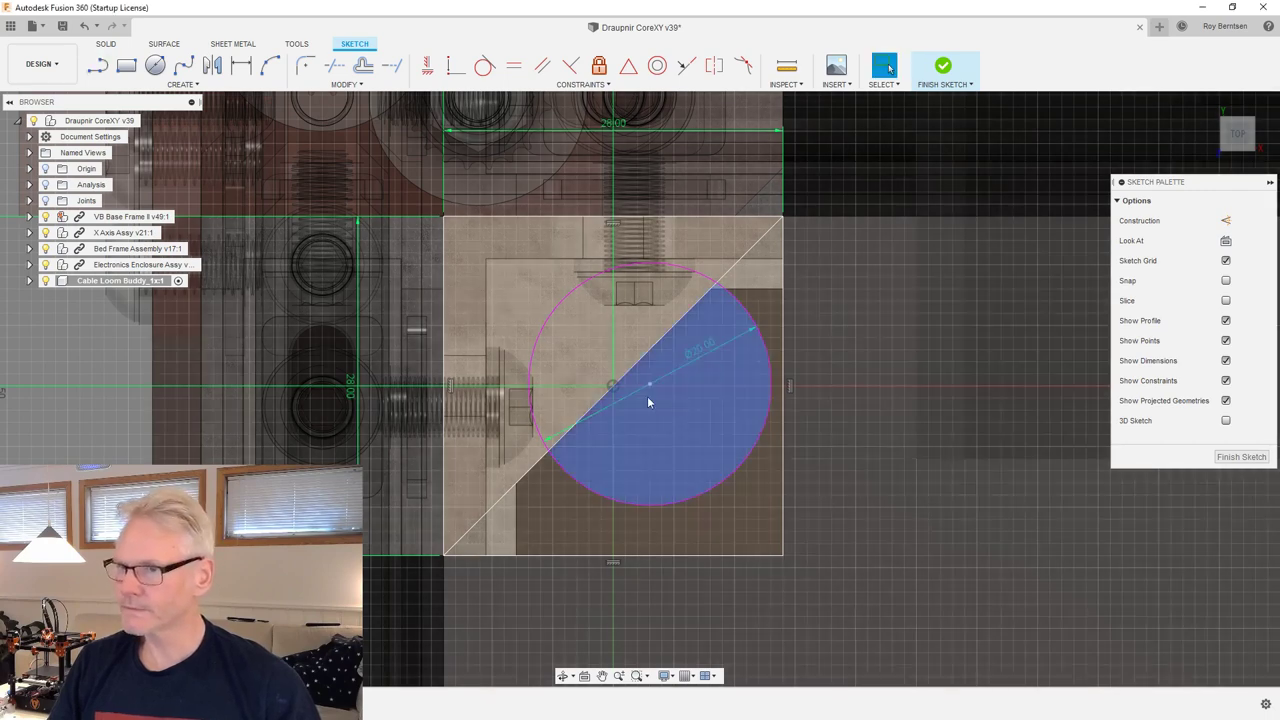
Move the 20 mm circle's centre onto the diagonal line and slide the circle along it toward the sketch origin, keeping the diameter.
mouse_move(649, 383)
left_mouse_down()
mouse_move(676, 327)
mouse_move(689, 331)
mouse_move(640, 354)
mouse_move(654, 349)
mouse_move(637, 371)
mouse_move(658, 367)
mouse_move(645, 362)
left_mouse_up()
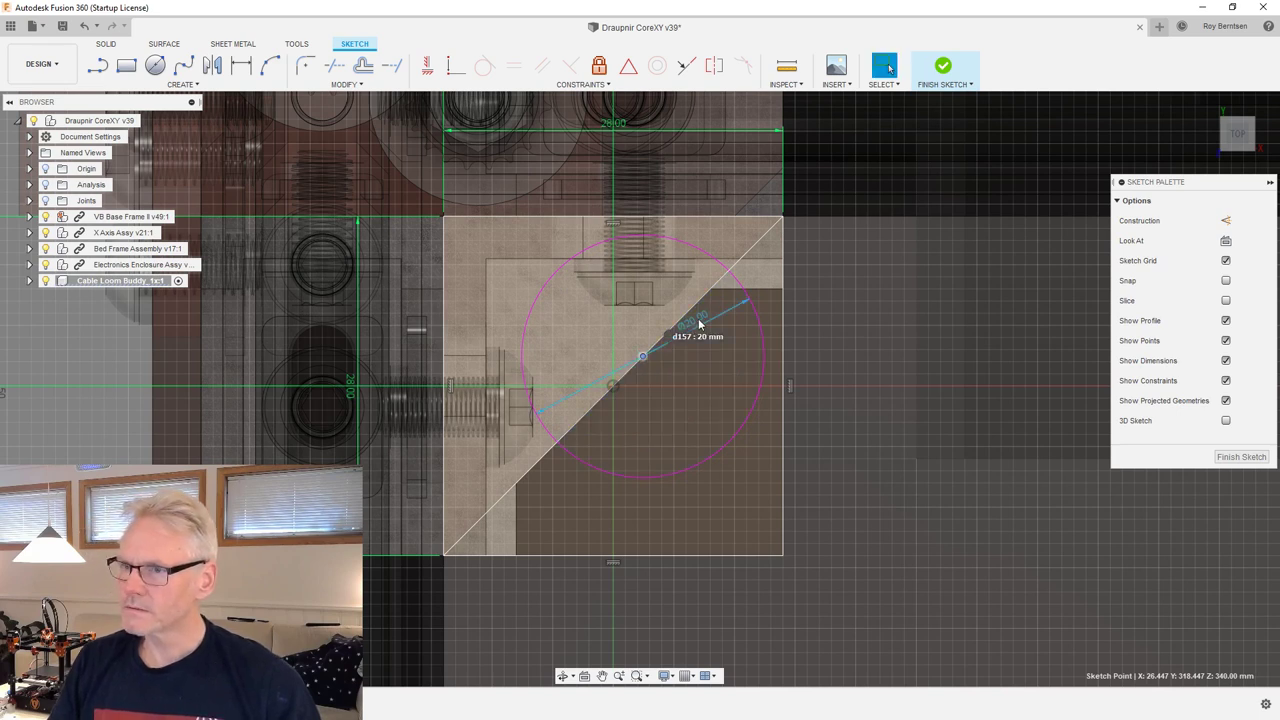
double_click(699, 323)
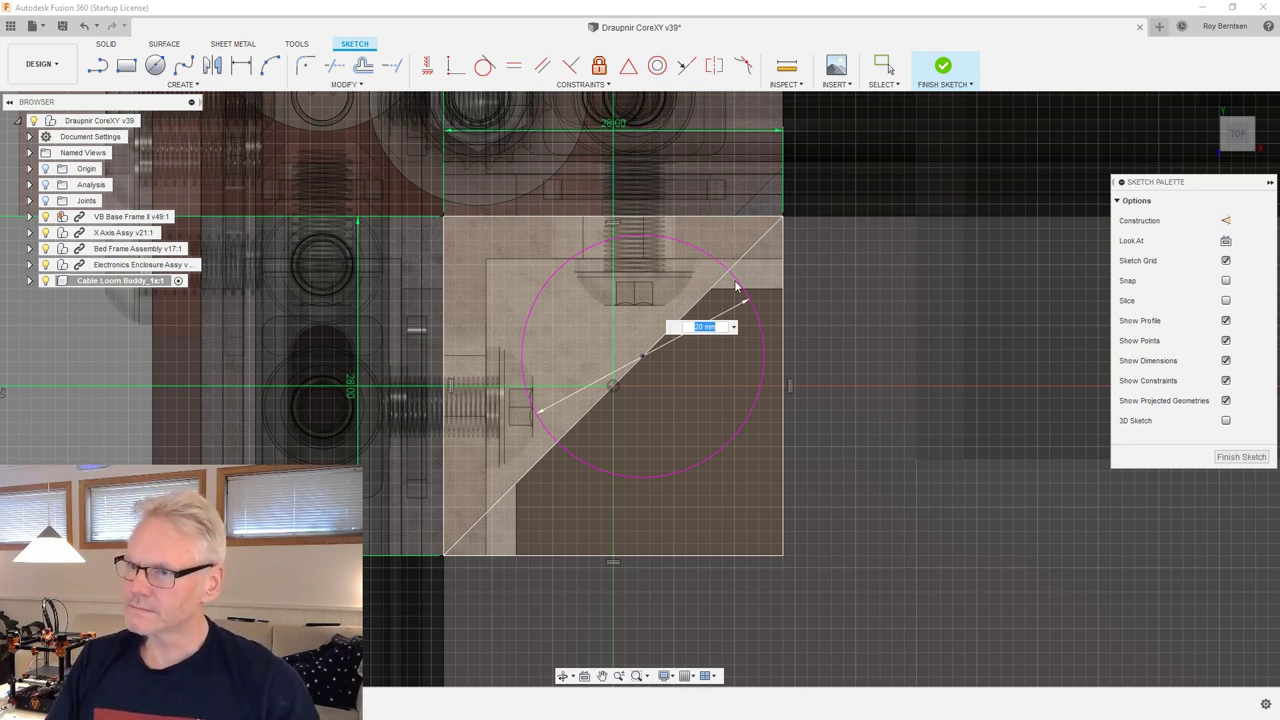
key("Return")
left_click_drag(742, 288, 746, 310)
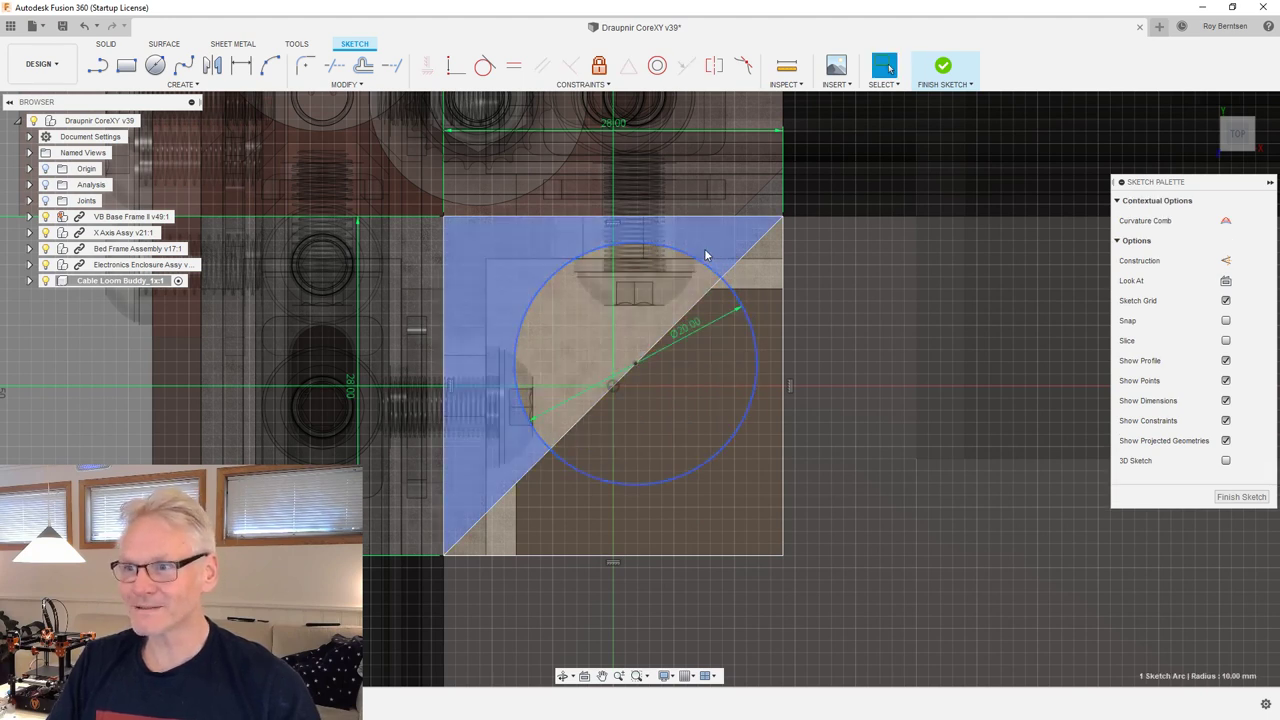
left_click_drag(688, 257, 692, 265)
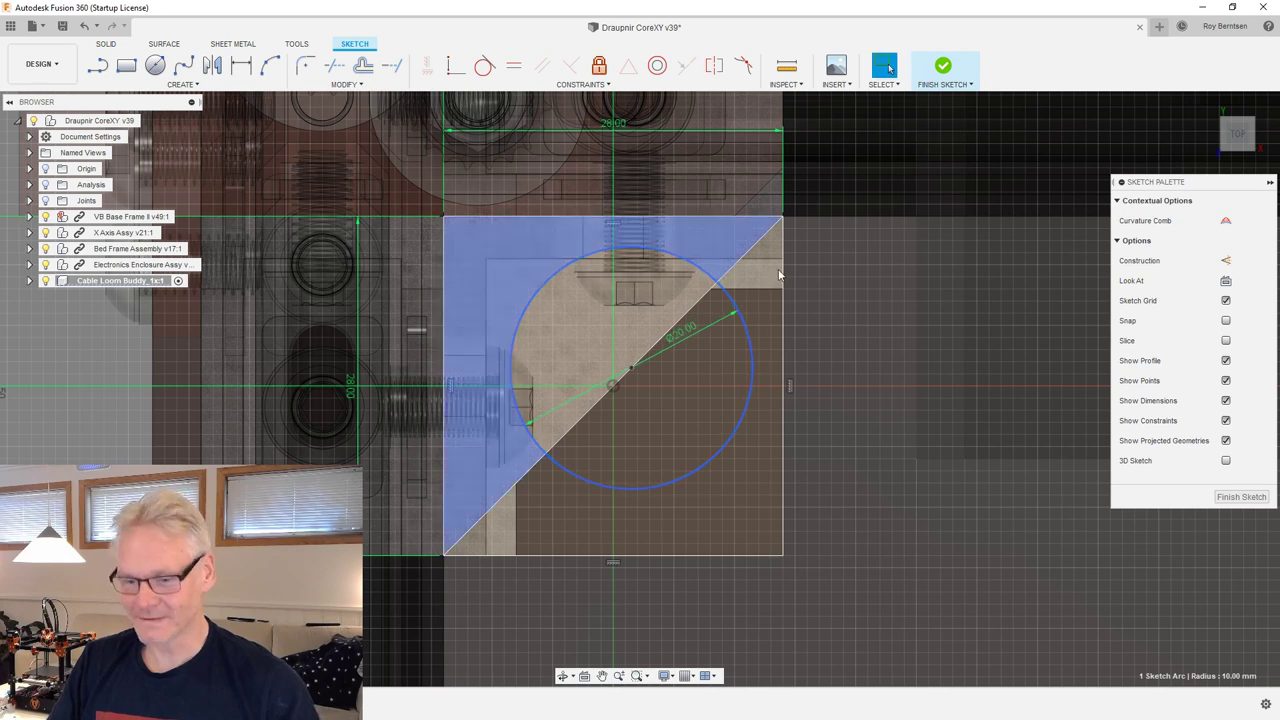
left_click(933, 378)
Draw an inner L of two lines: about 24 mm horizontally from the rectangle's right edge, turning straight down to its bottom edge.
key("l")
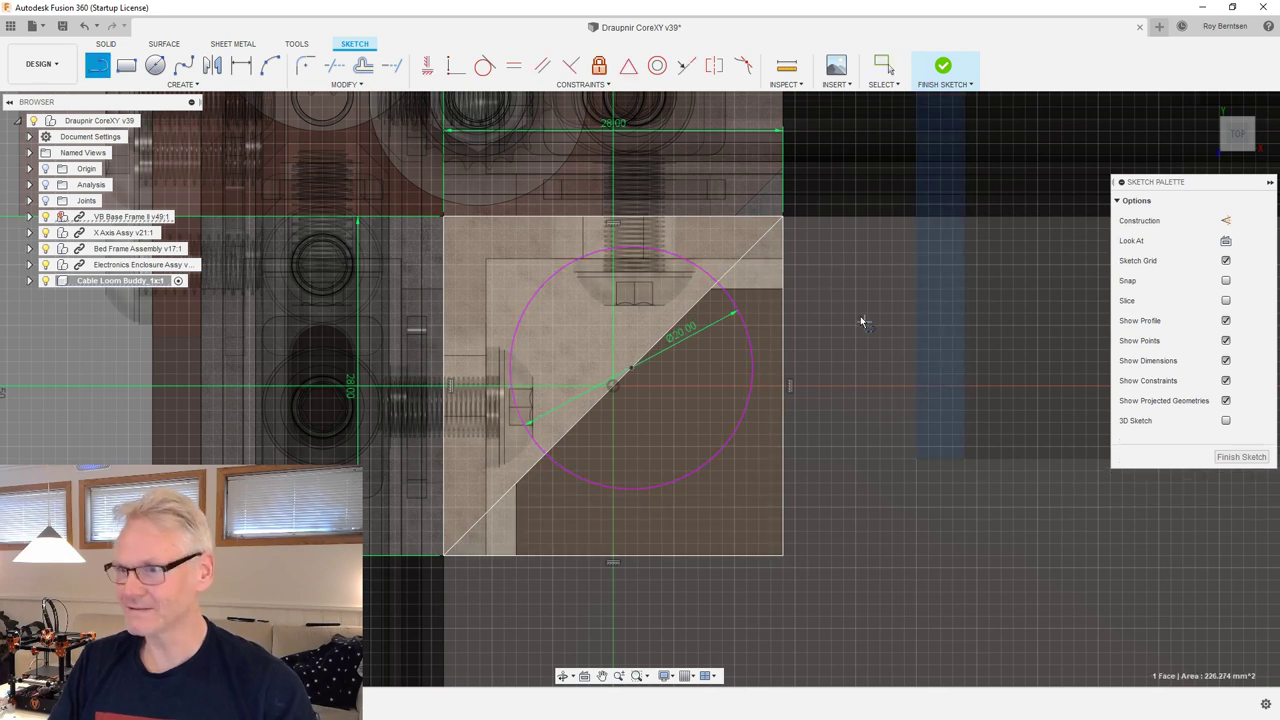
left_click(782, 243)
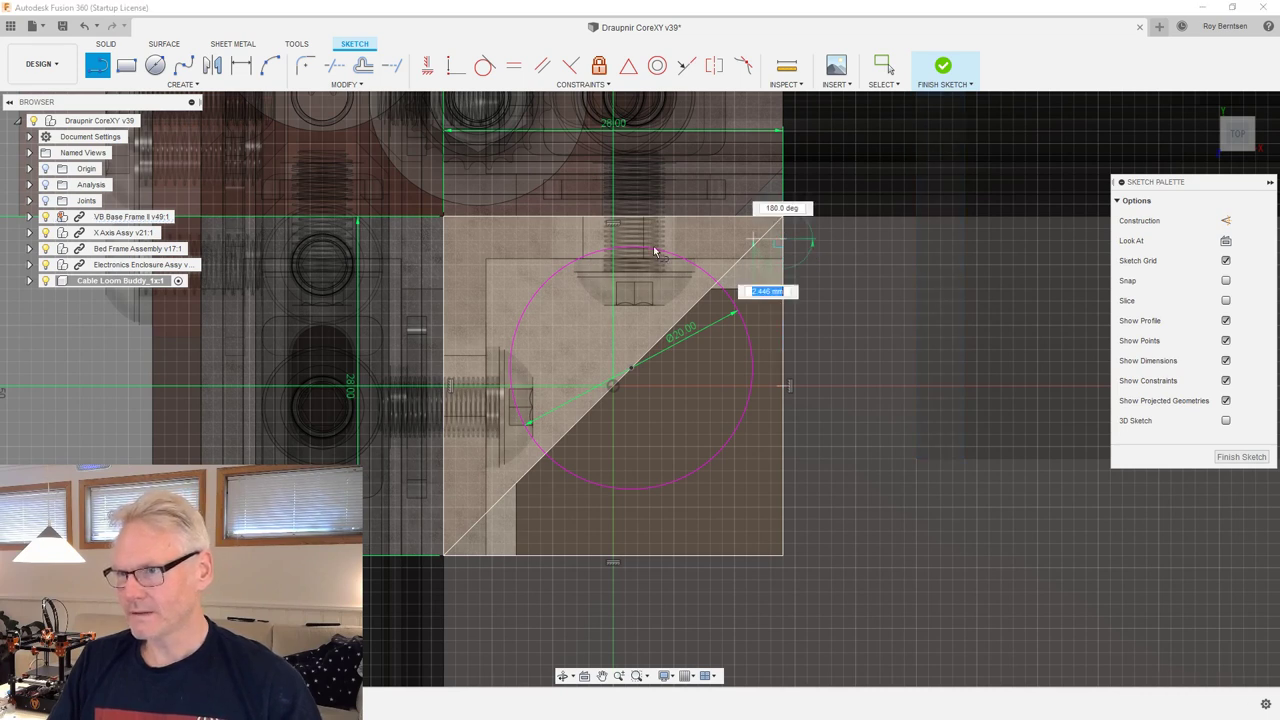
left_click(487, 242)
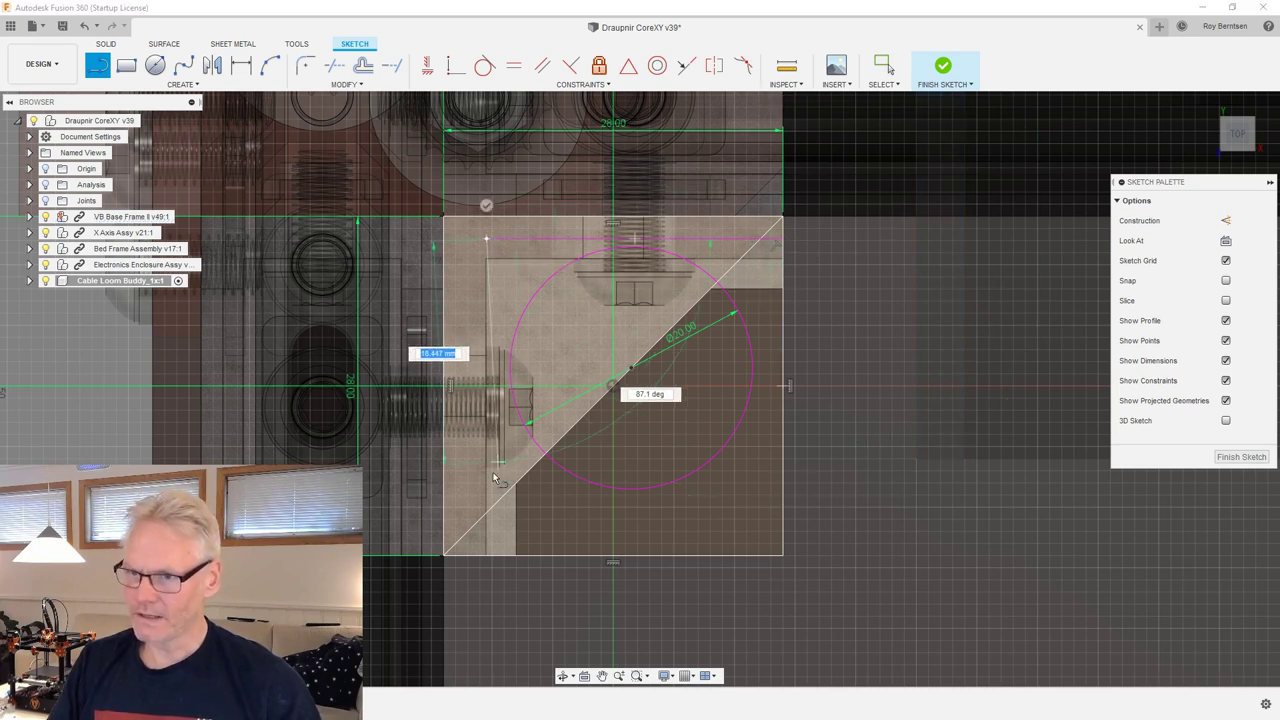
left_click(487, 556)
scroll(620, 215, "up", 3)
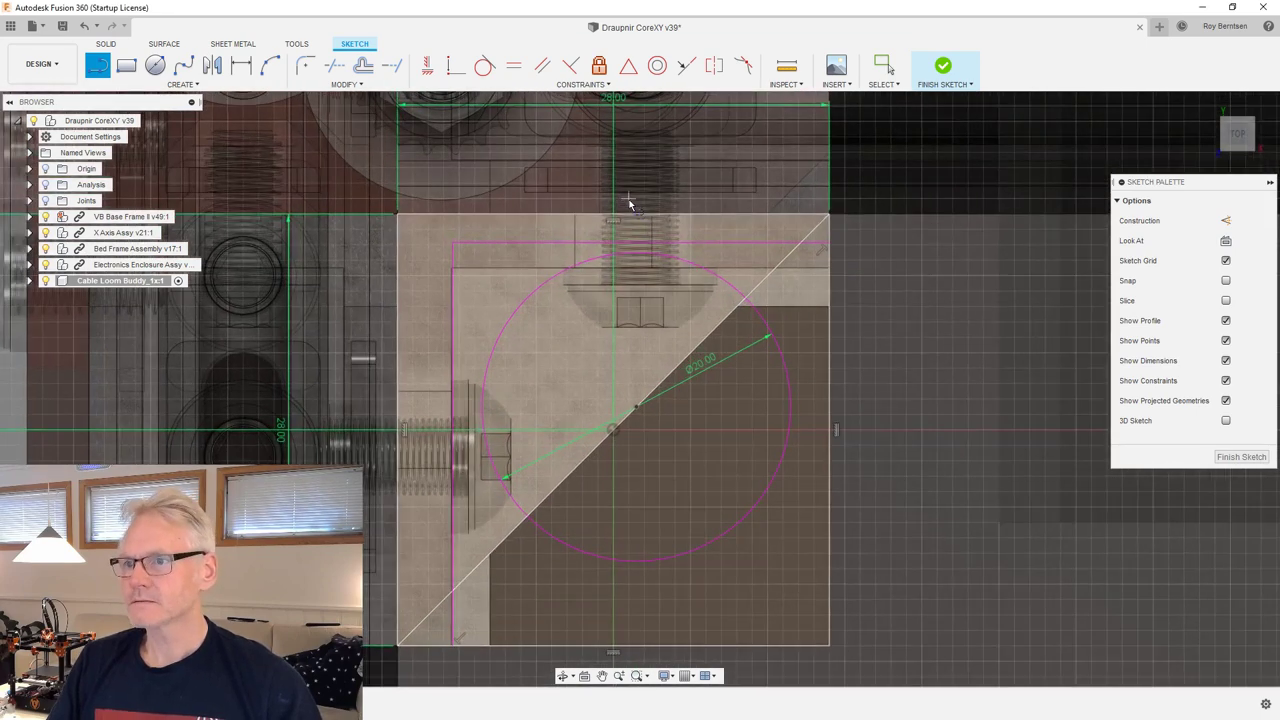
key("Escape")
Dimension the inner L's horizontal line 4 mm below the rectangle's upper-right corner.
left_click(815, 264)
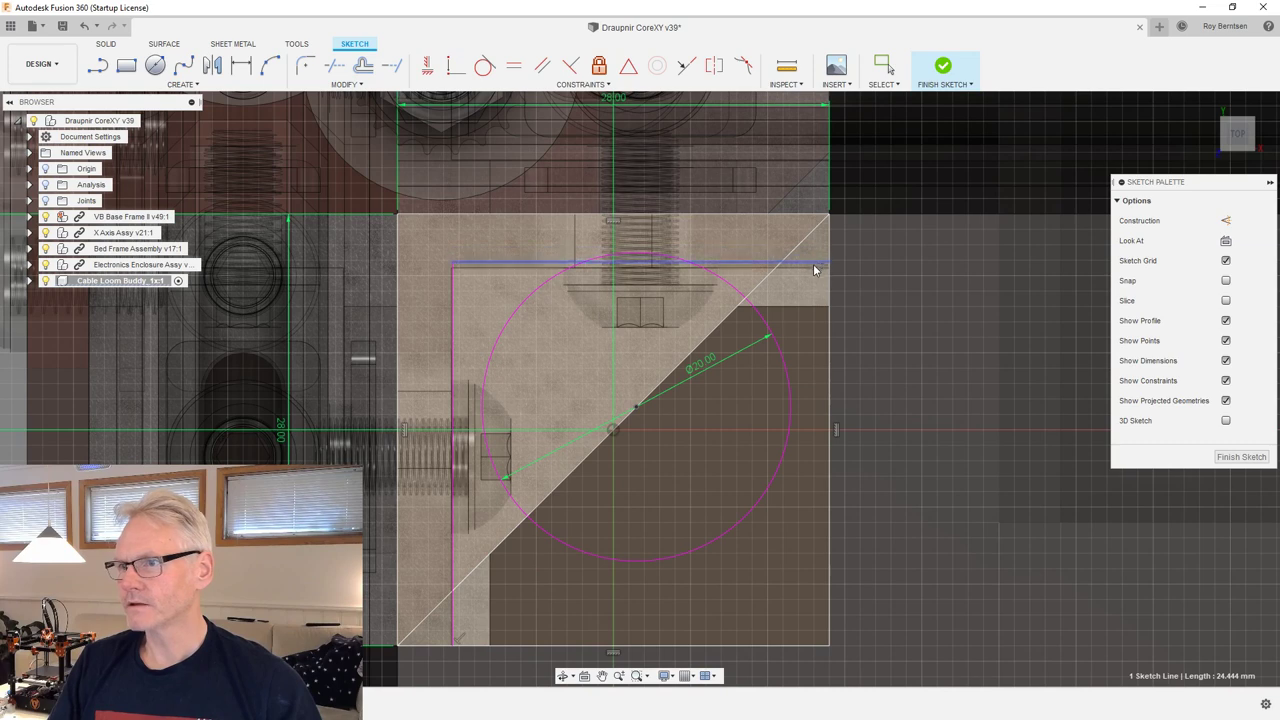
key("d")
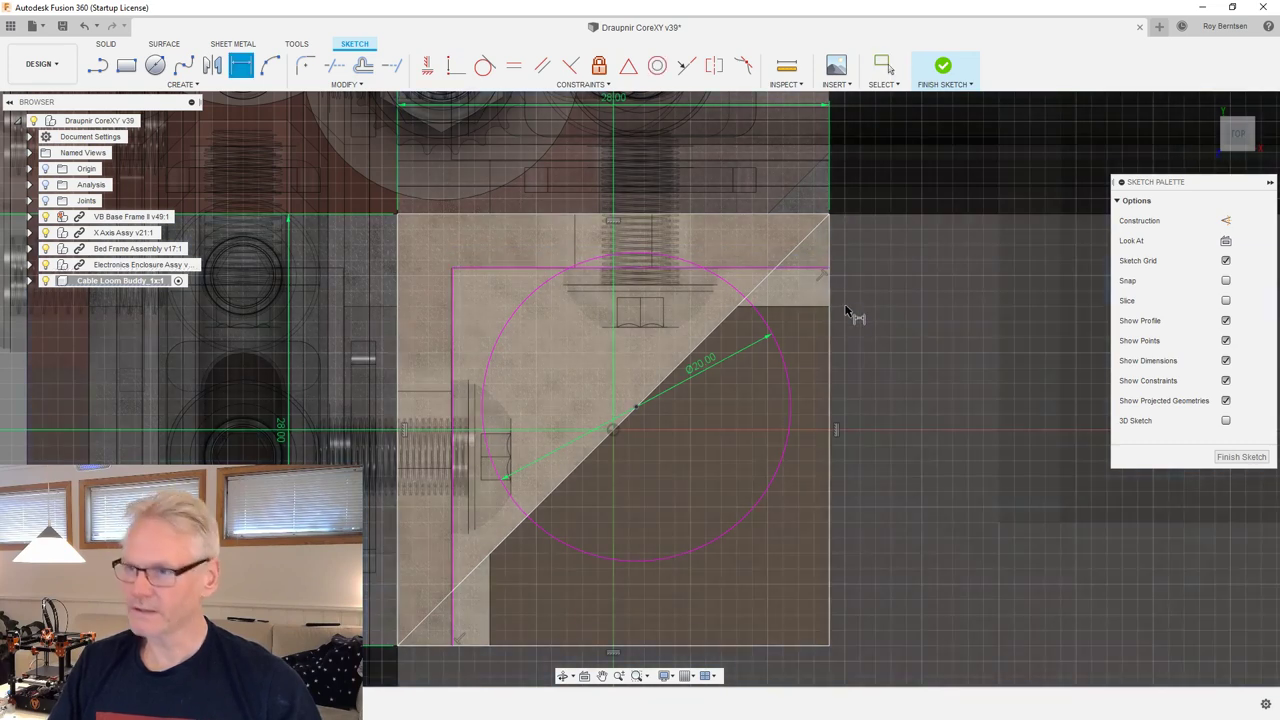
left_click(829, 268)
left_click(829, 214)
left_click(862, 242)
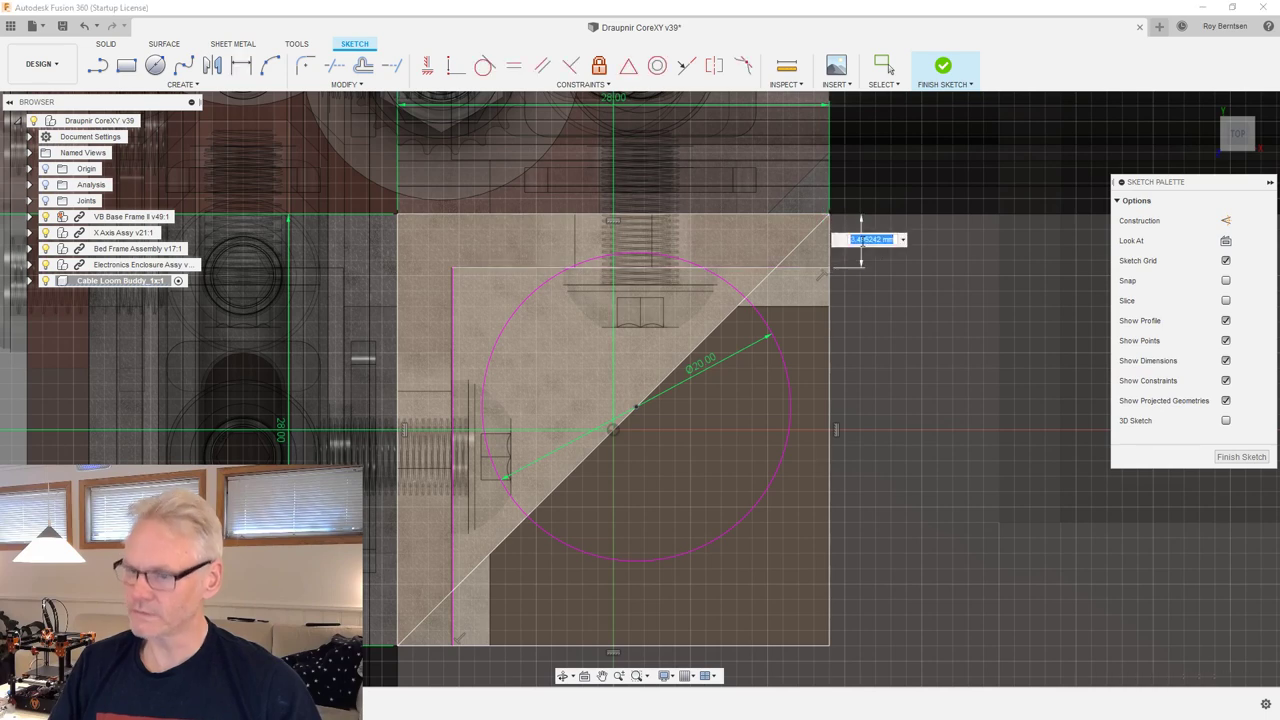
type("4")
key("Return")
Dimension the inner L's vertical line 4 mm from the rectangle's lower-left corner.
scroll(860, 245, "down", 2)
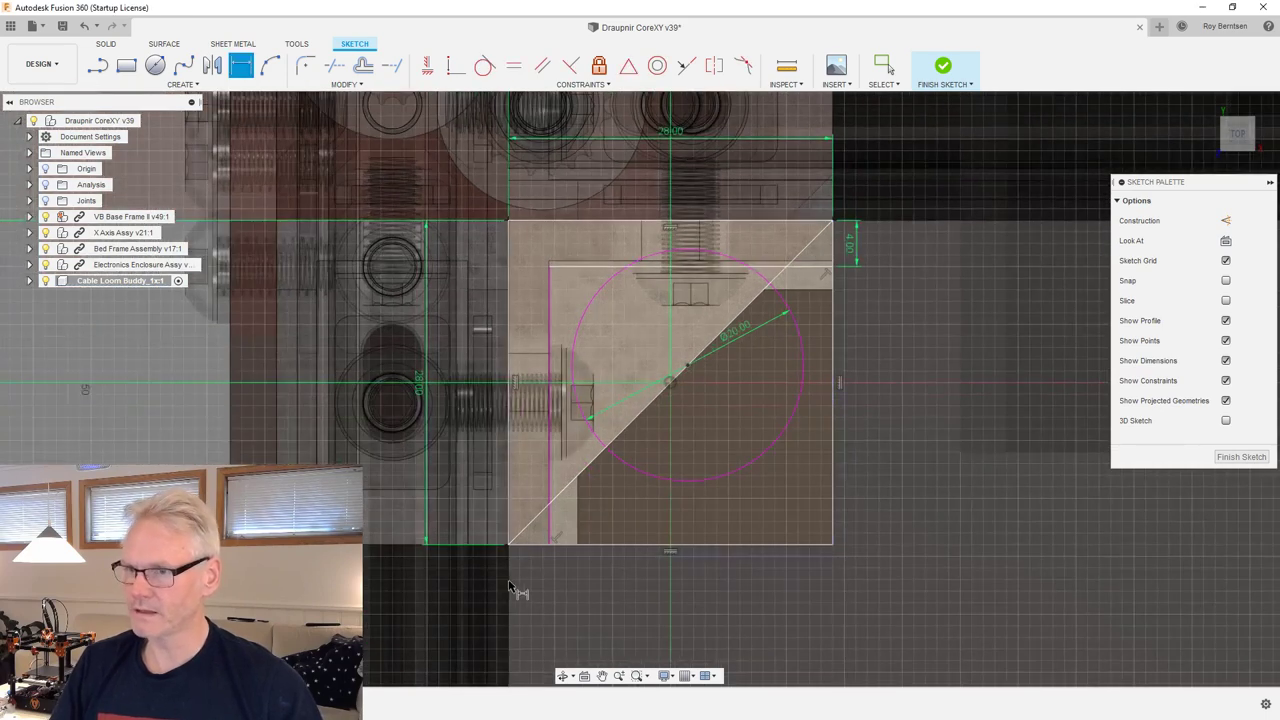
left_click(549, 544)
left_click(508, 544)
left_click(540, 588)
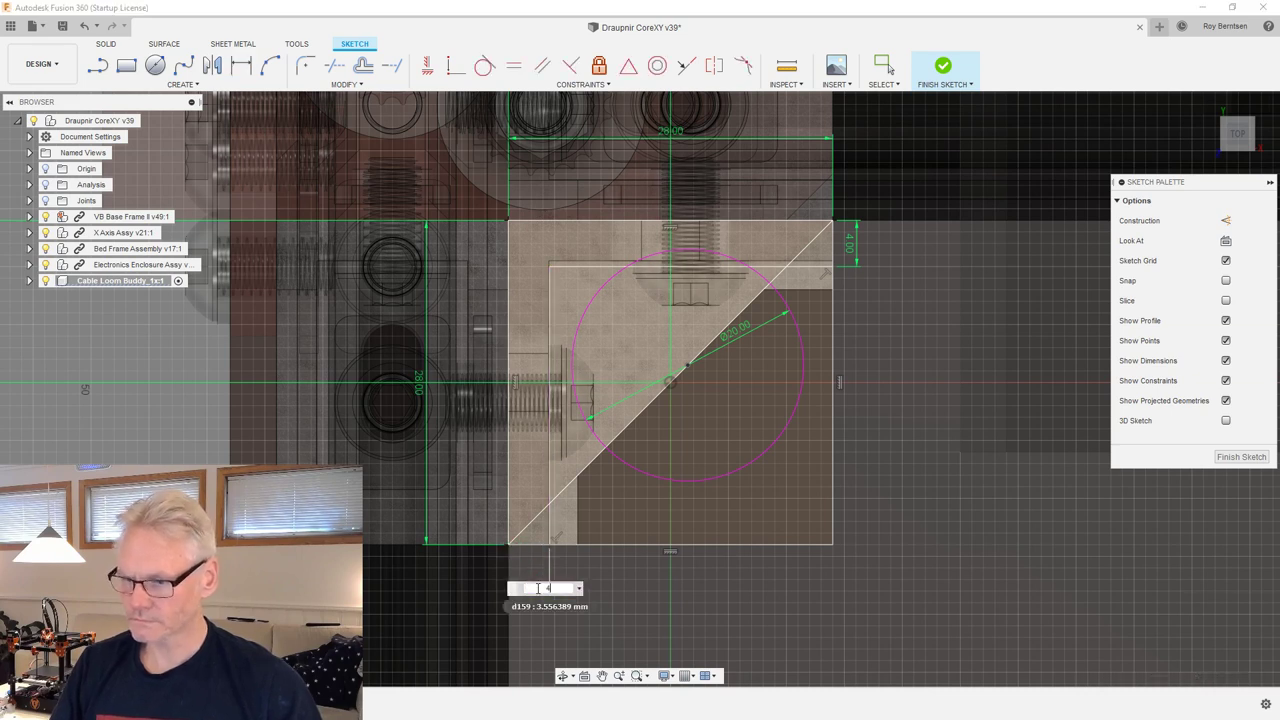
type("4")
key("Return")
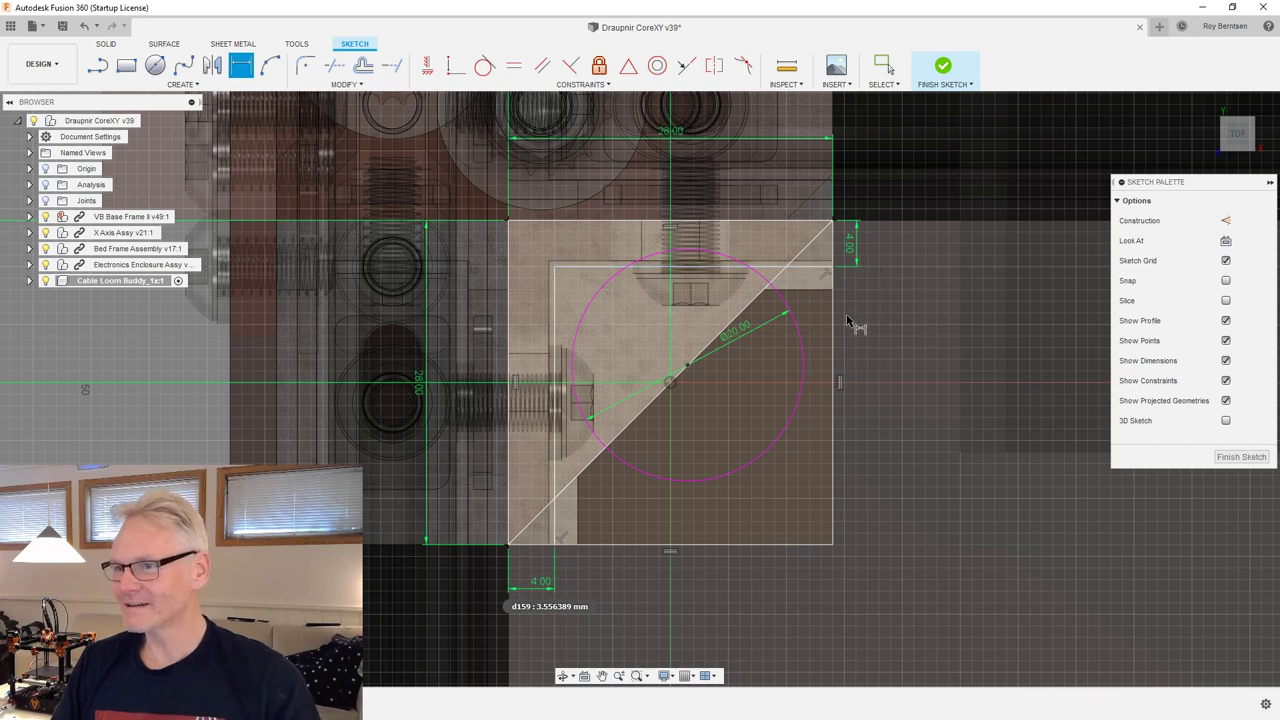
key("Escape")
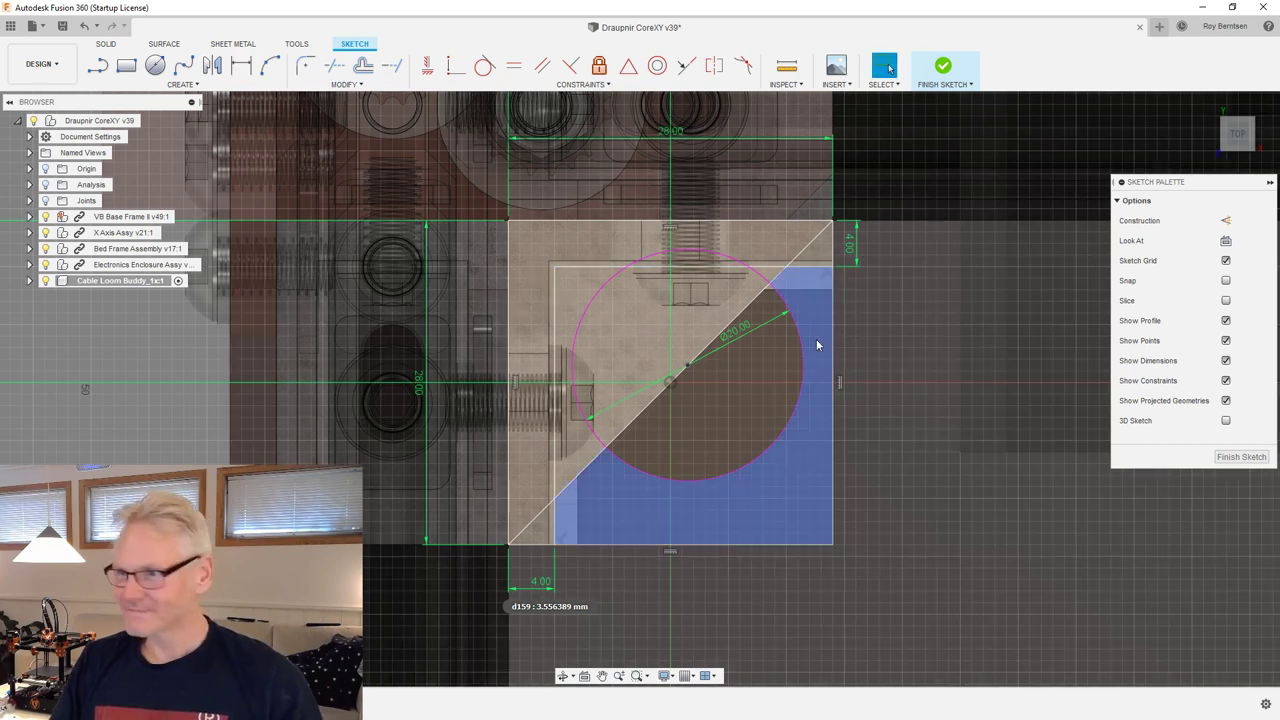
left_click(804, 380)
left_click_drag(806, 388, 768, 454)
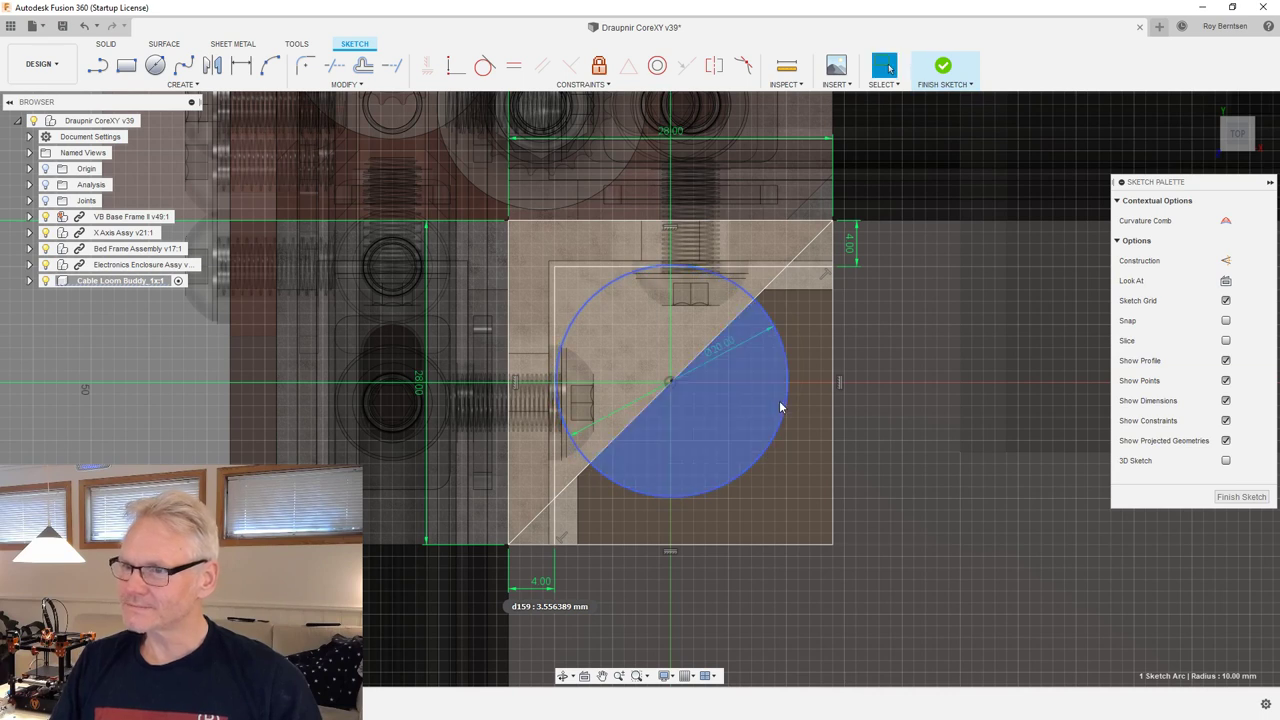
key("ctrl+z")
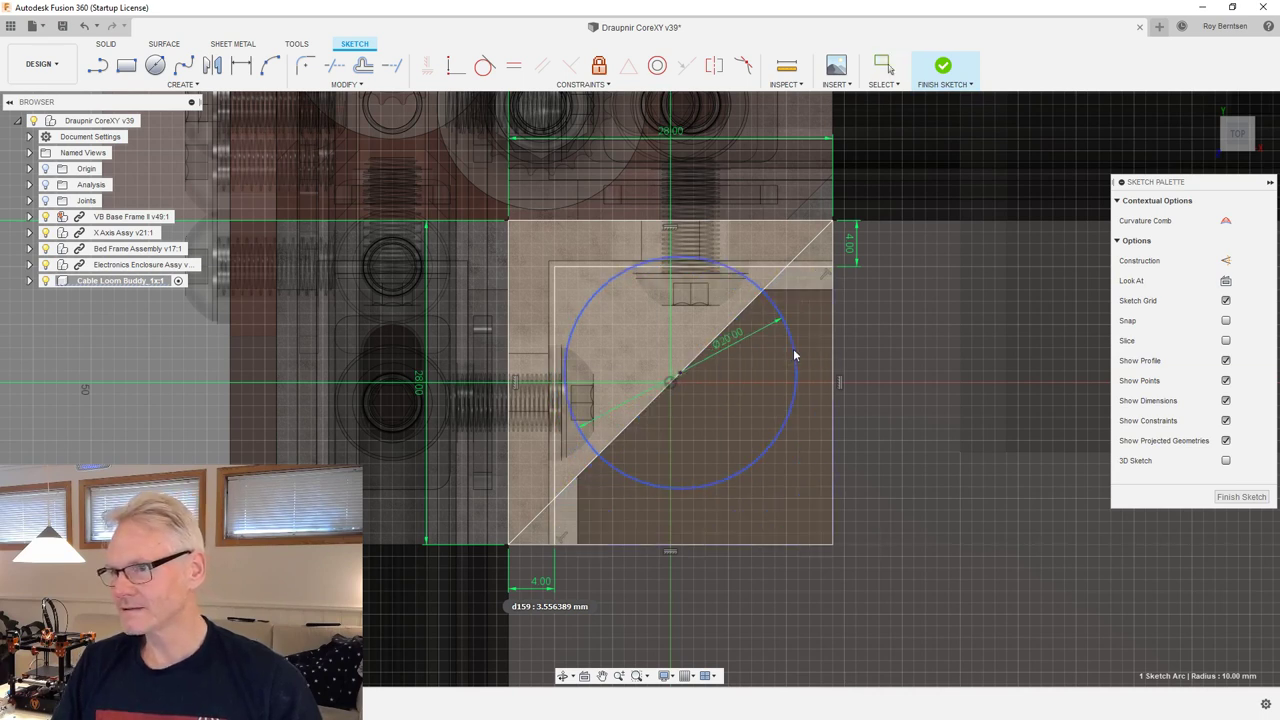
Hide the sketch constraints and delete the coincident constraint holding the circle's centre on the diagonal line.
scroll(690, 376, "up", 3)
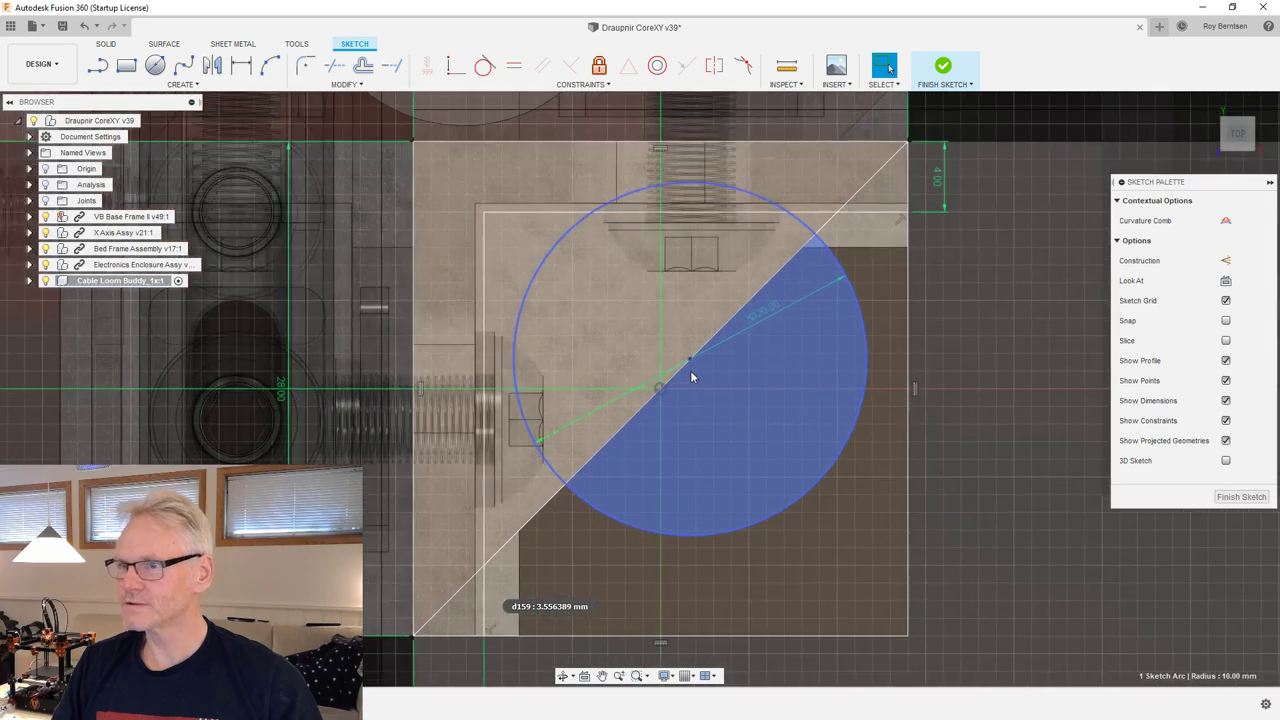
left_click(685, 376)
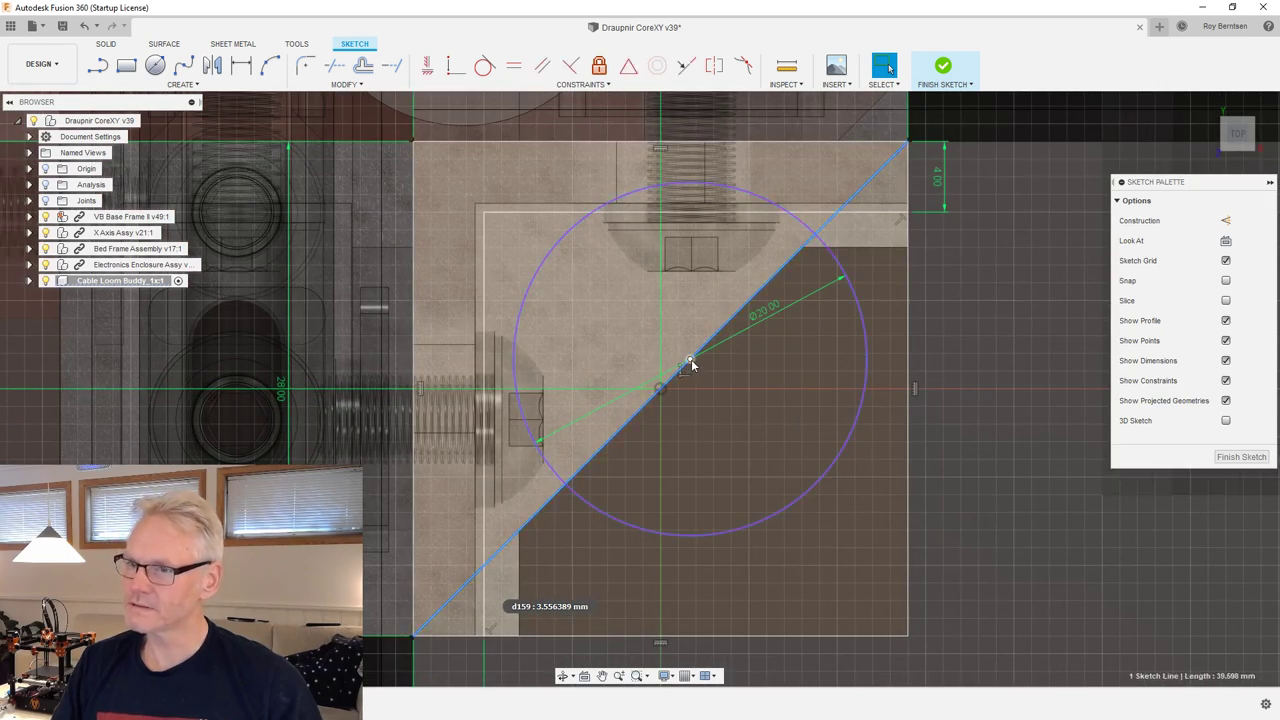
left_click(1226, 381)
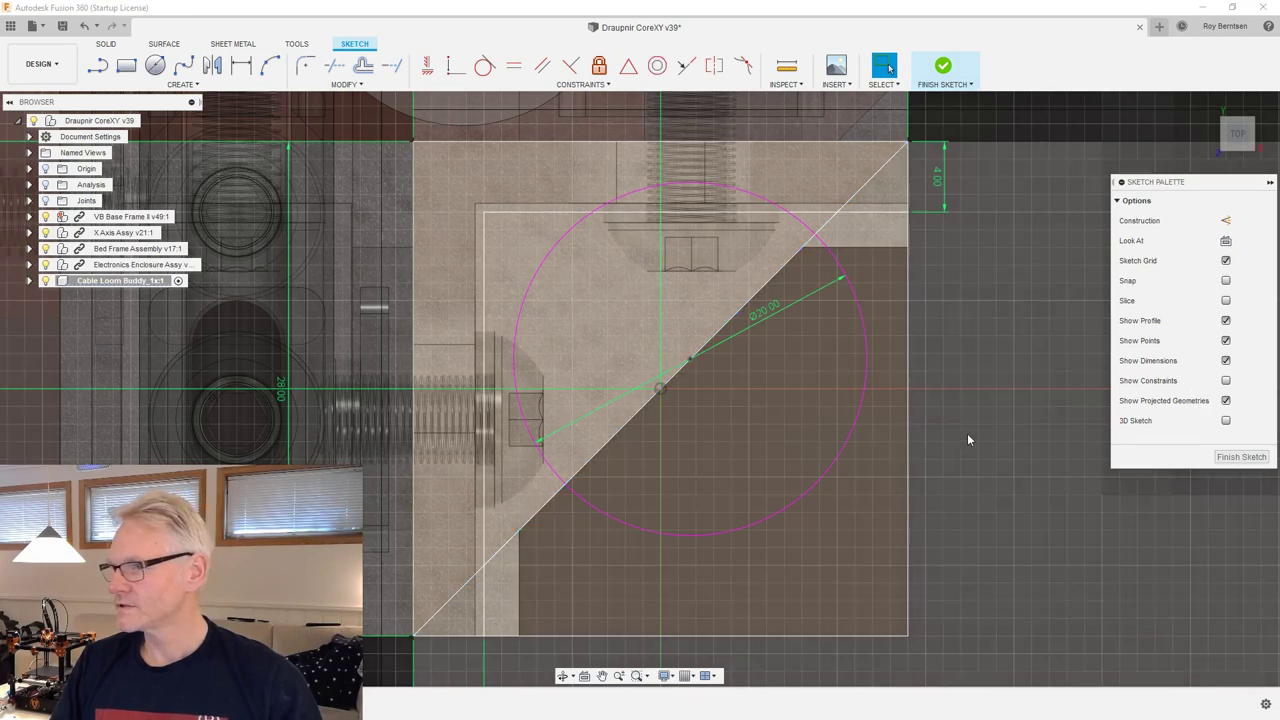
scroll(686, 370, "up", 2)
left_click(686, 368)
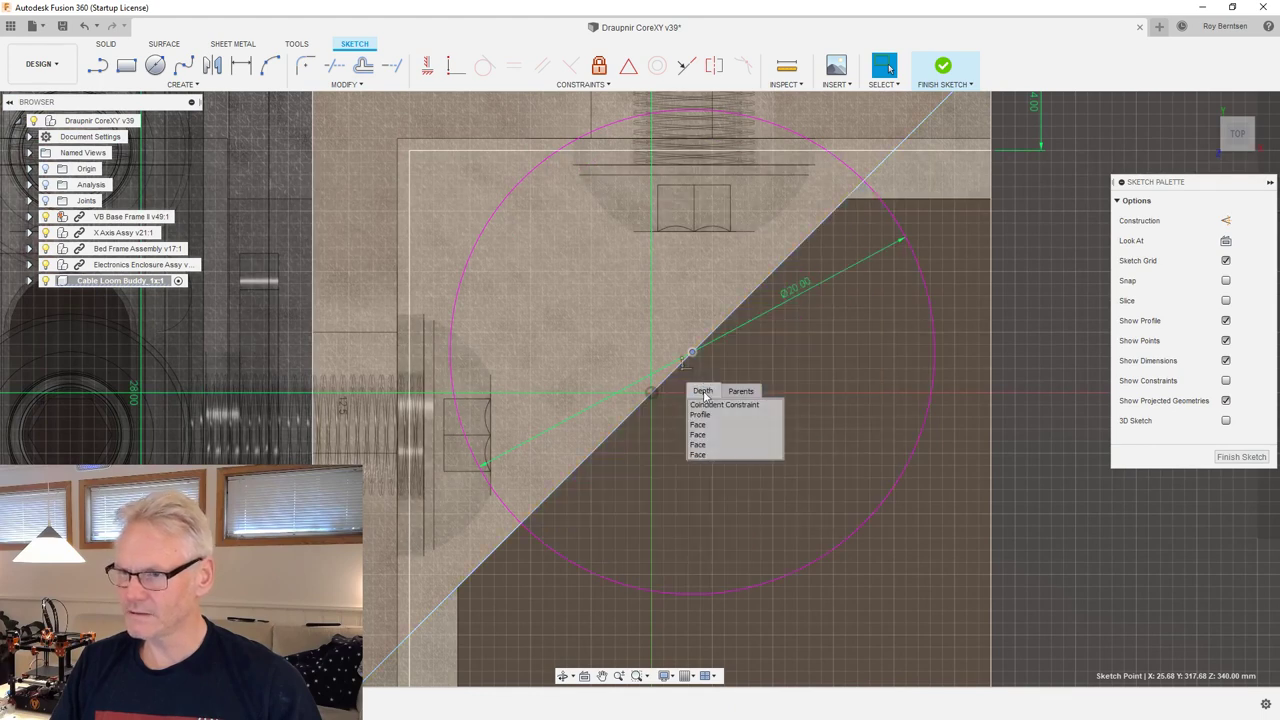
left_click(712, 404)
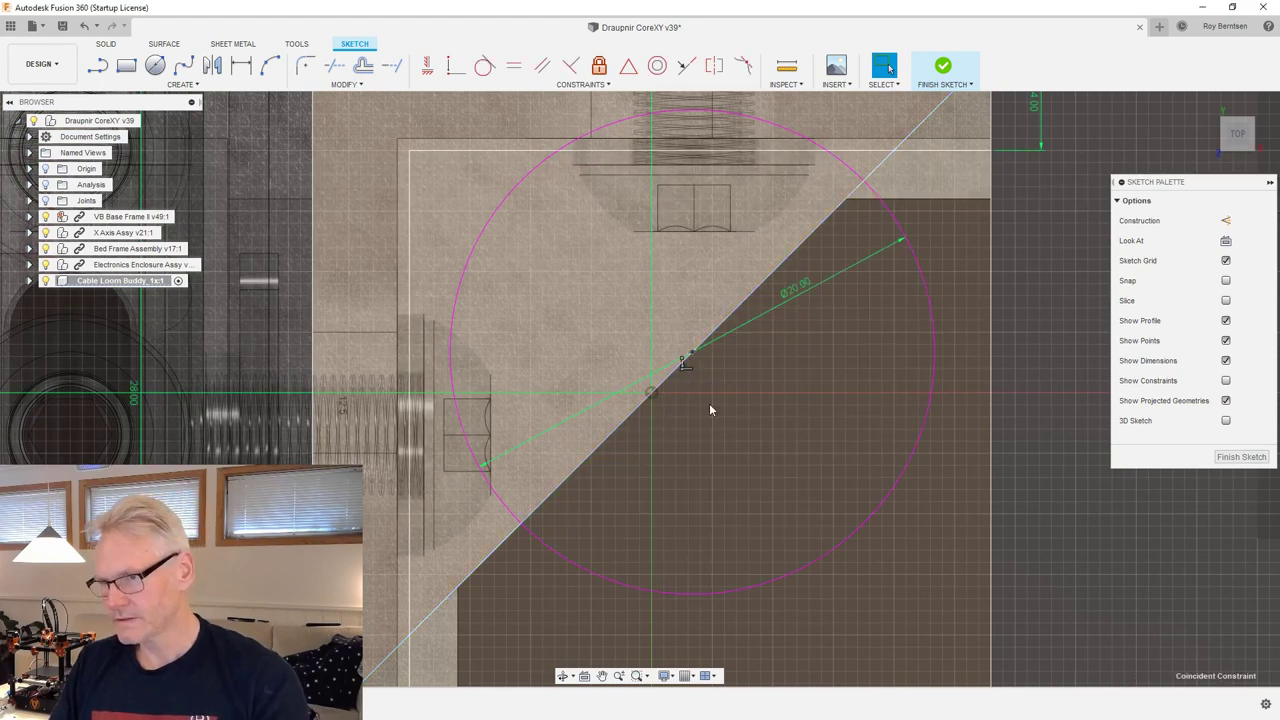
Move the circle's centre off the diagonal toward the rectangle's lower-right area and finish the sketch.
scroll(725, 415, "down", 2)
left_click(813, 516)
left_click_drag(813, 519, 815, 558)
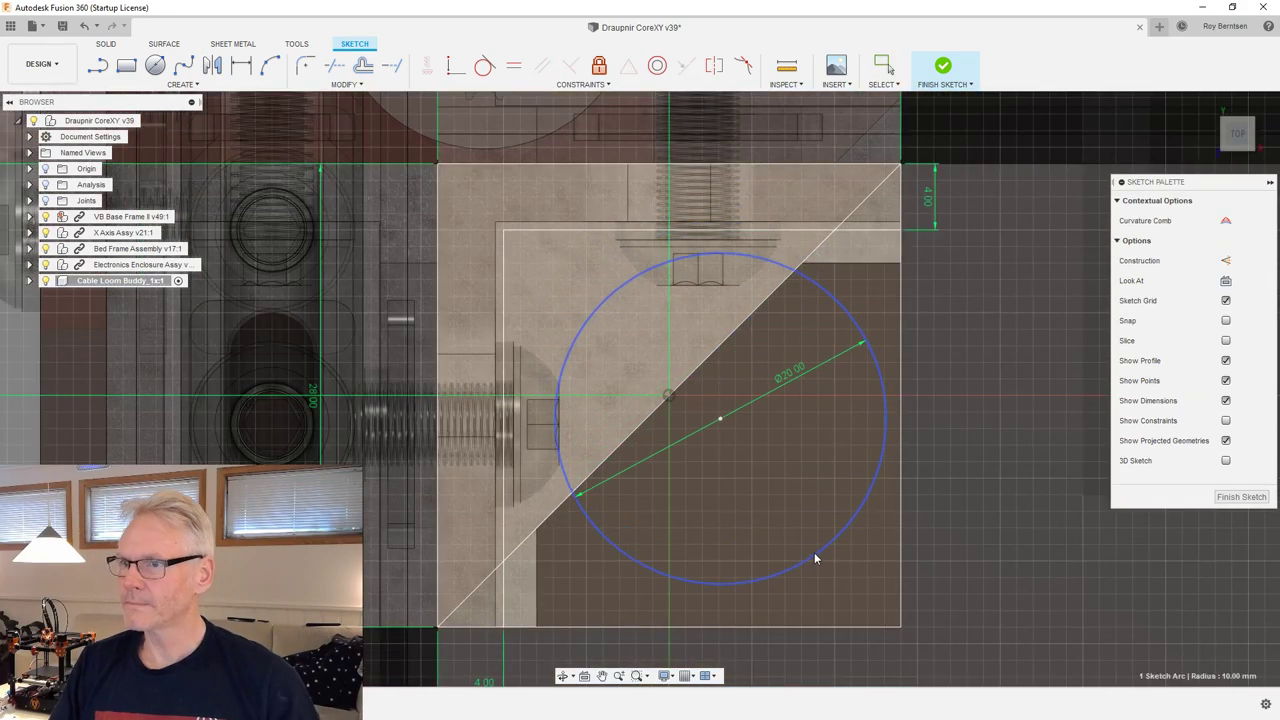
scroll(608, 426, "down", 2)
scroll(437, 444, "down", 2)
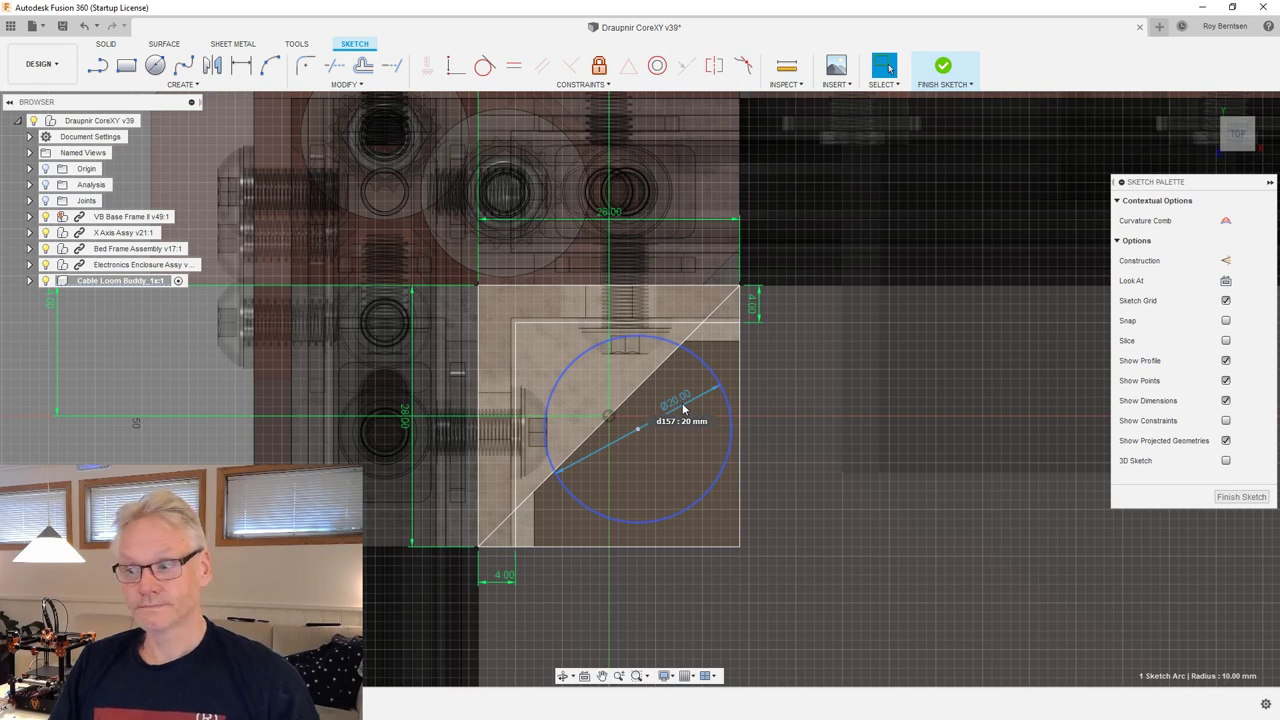
scroll(780, 358, "down", 5)
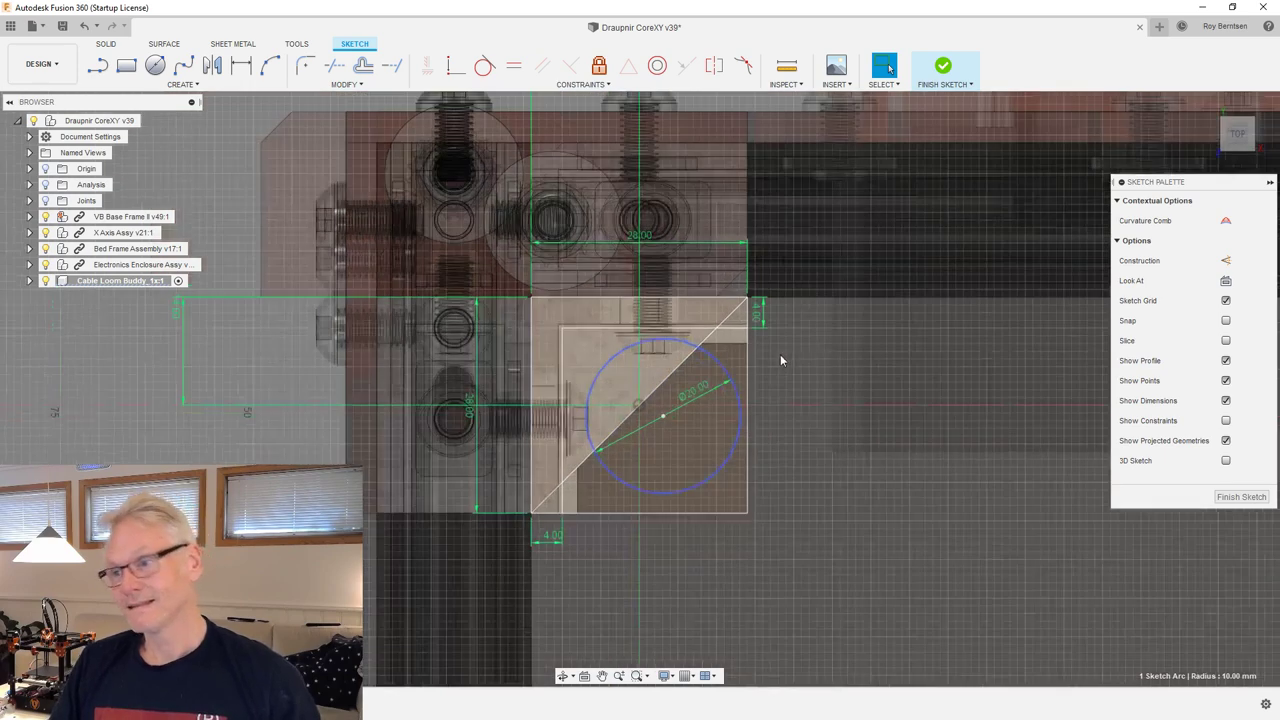
left_click(1240, 496)
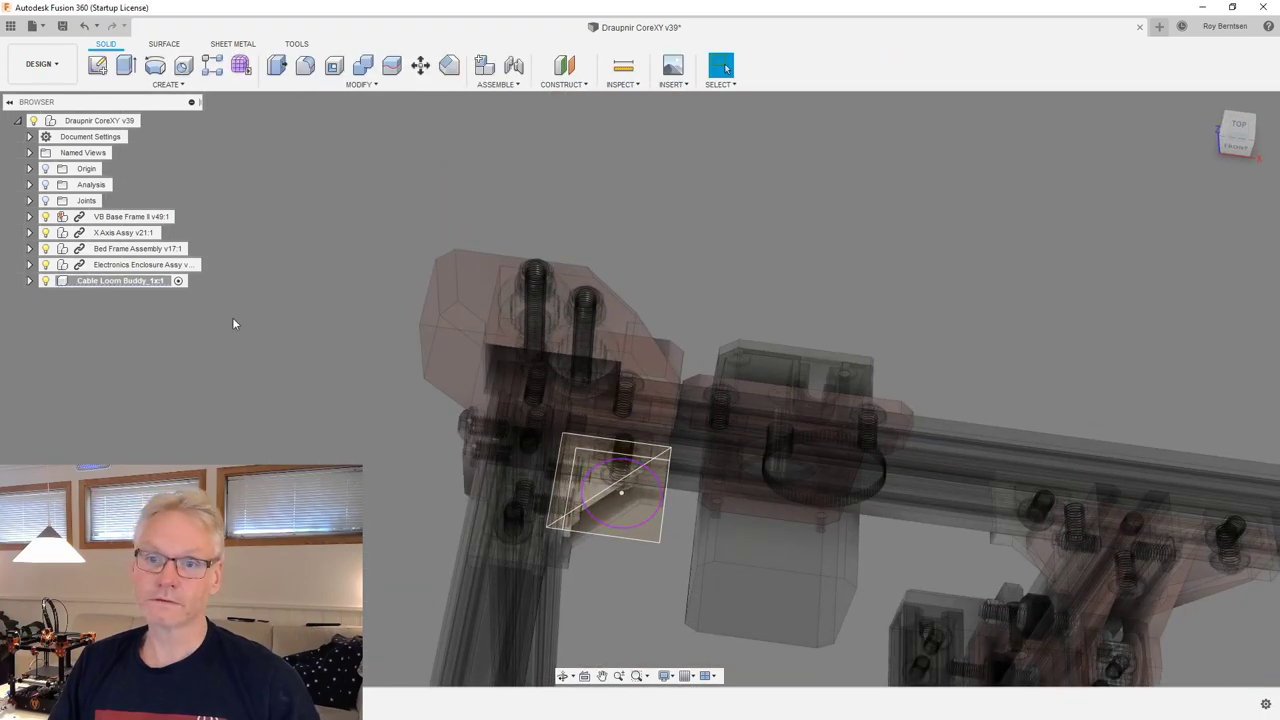
Activate the top-level Draupnir CoreXY assembly and examine the round tube holder on the X axis carriage.
left_click(152, 121)
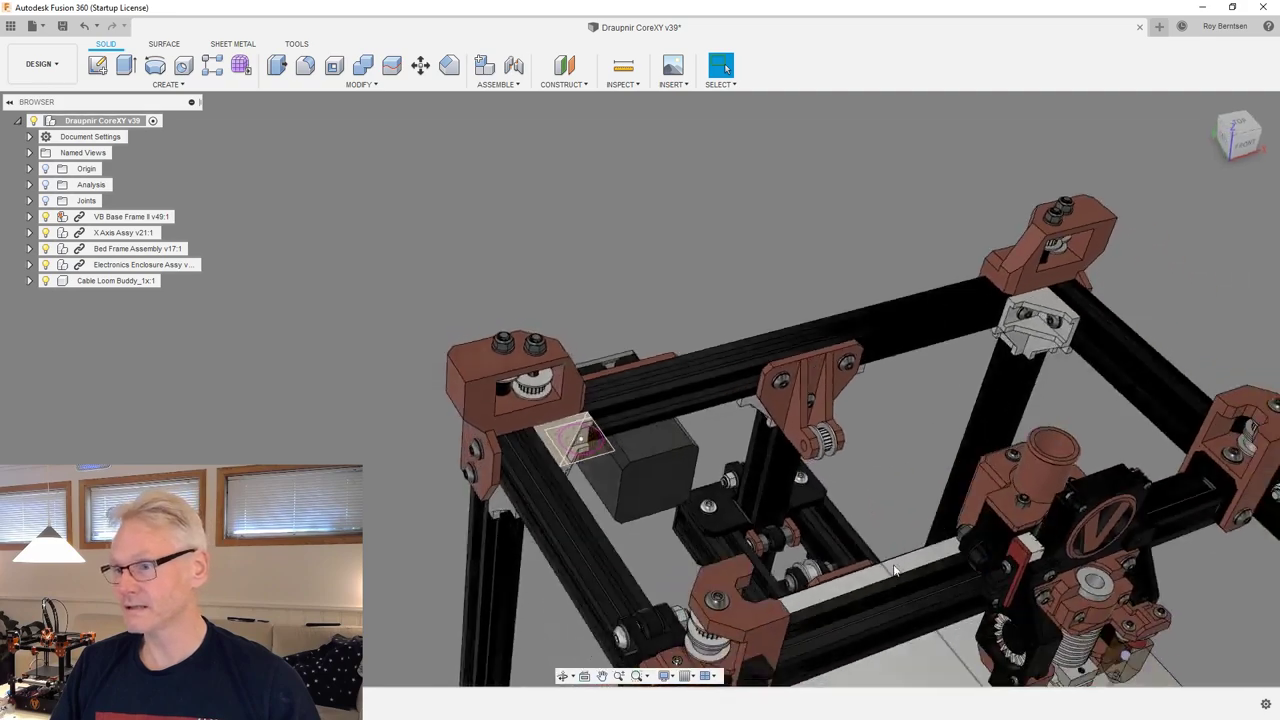
scroll(1044, 395, "up", 10)
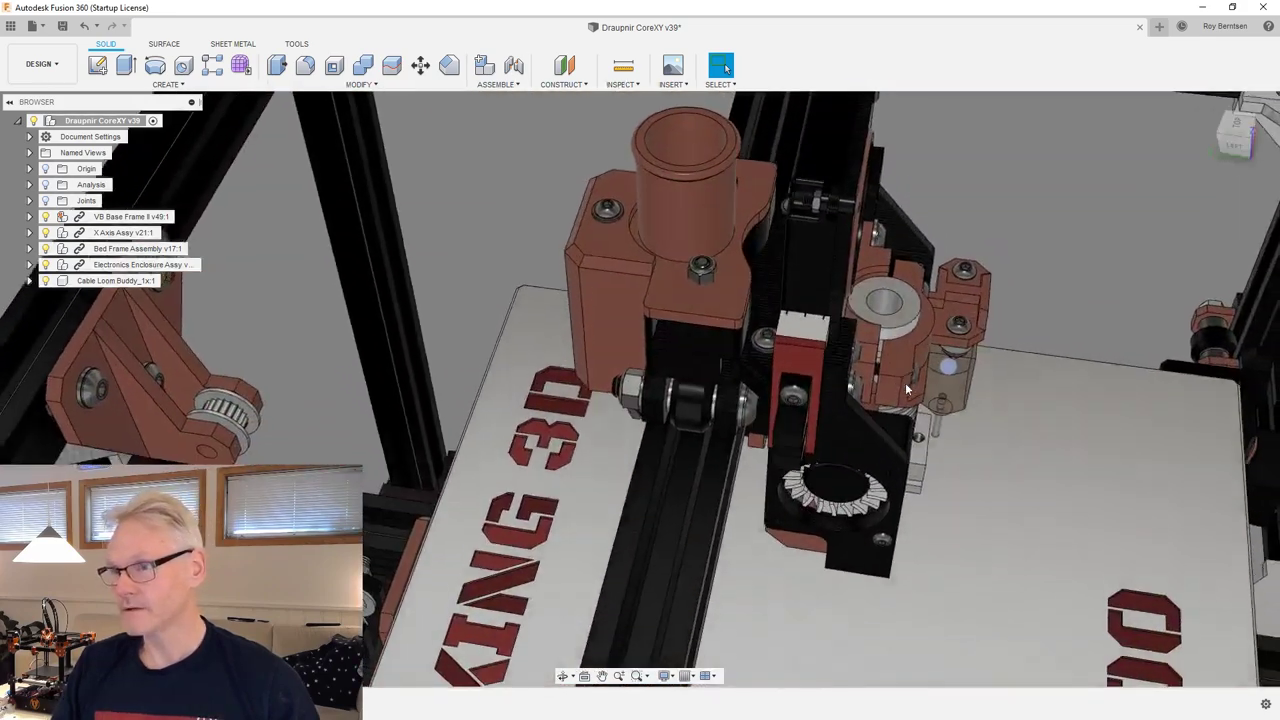
middle_click_drag(907, 390, 792, 332, "shift")
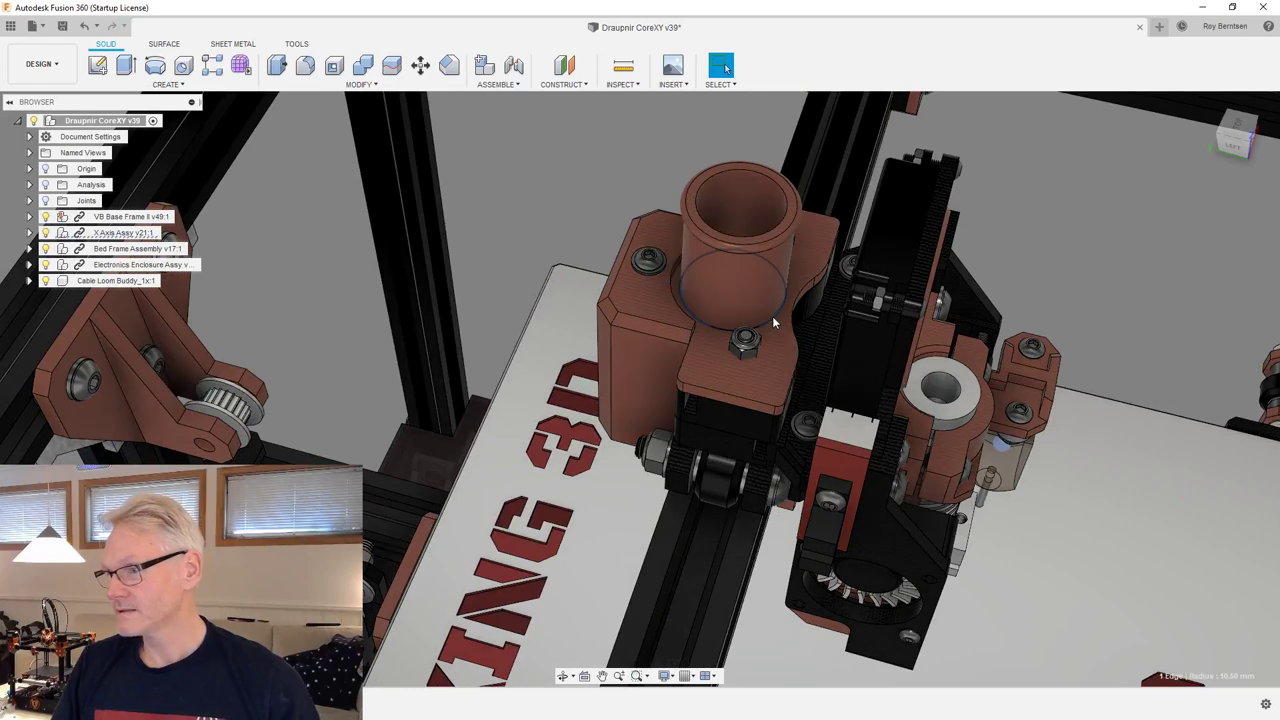
middle_click_drag(772, 316, 131, 288, "shift")
scroll(1044, 220, "down", 4)
Activate the Cable Loom Buddy_1x component and reopen its Sketch1 for editing.
left_click(167, 282)
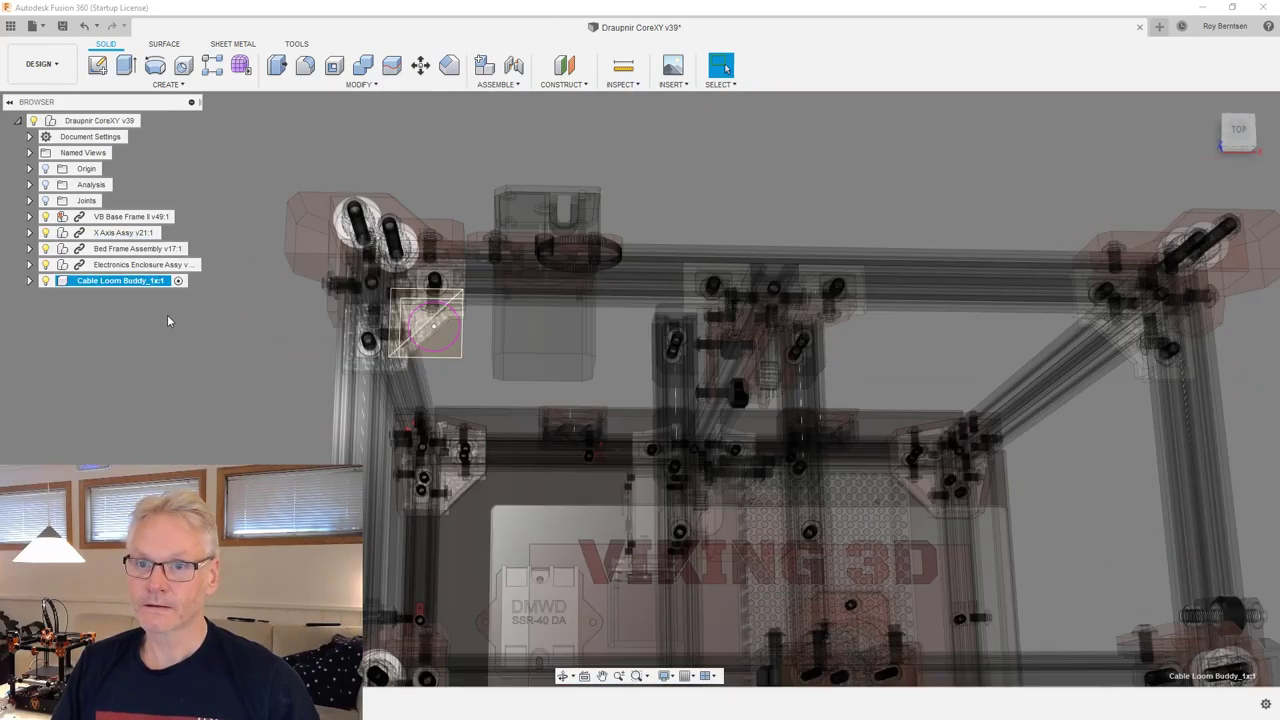
left_click(29, 281)
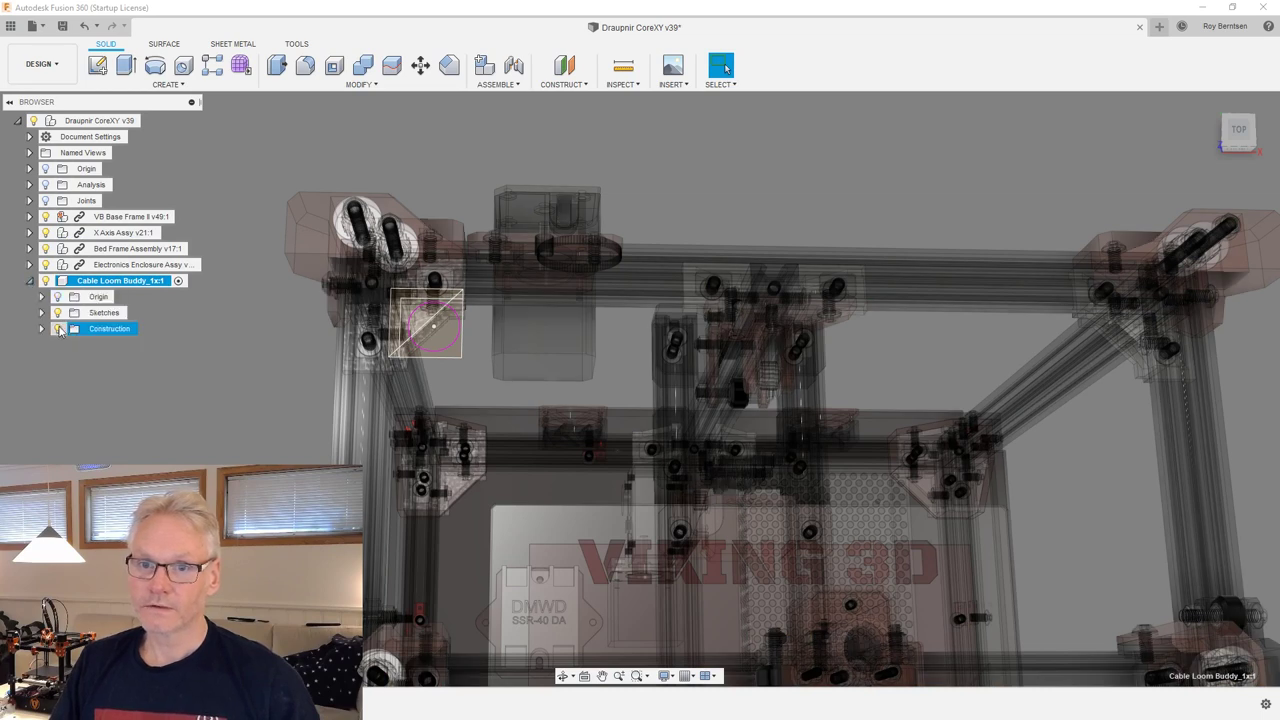
left_click(41, 313)
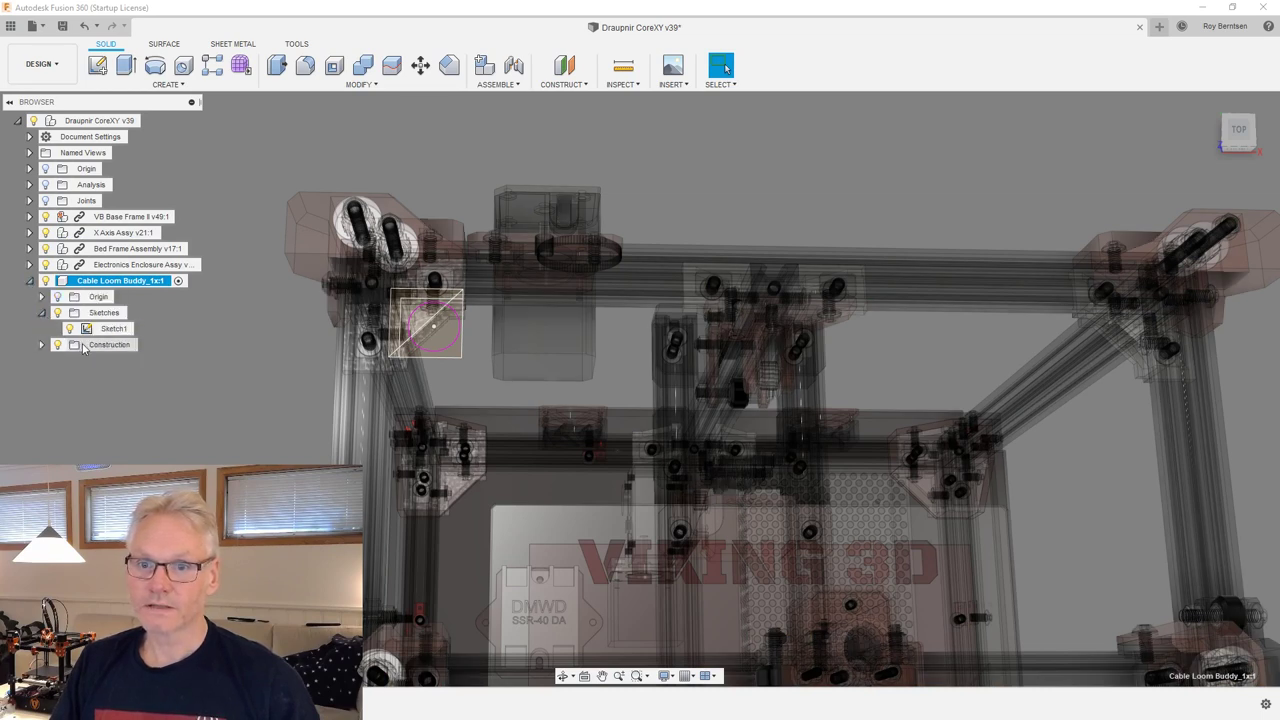
double_click(110, 330)
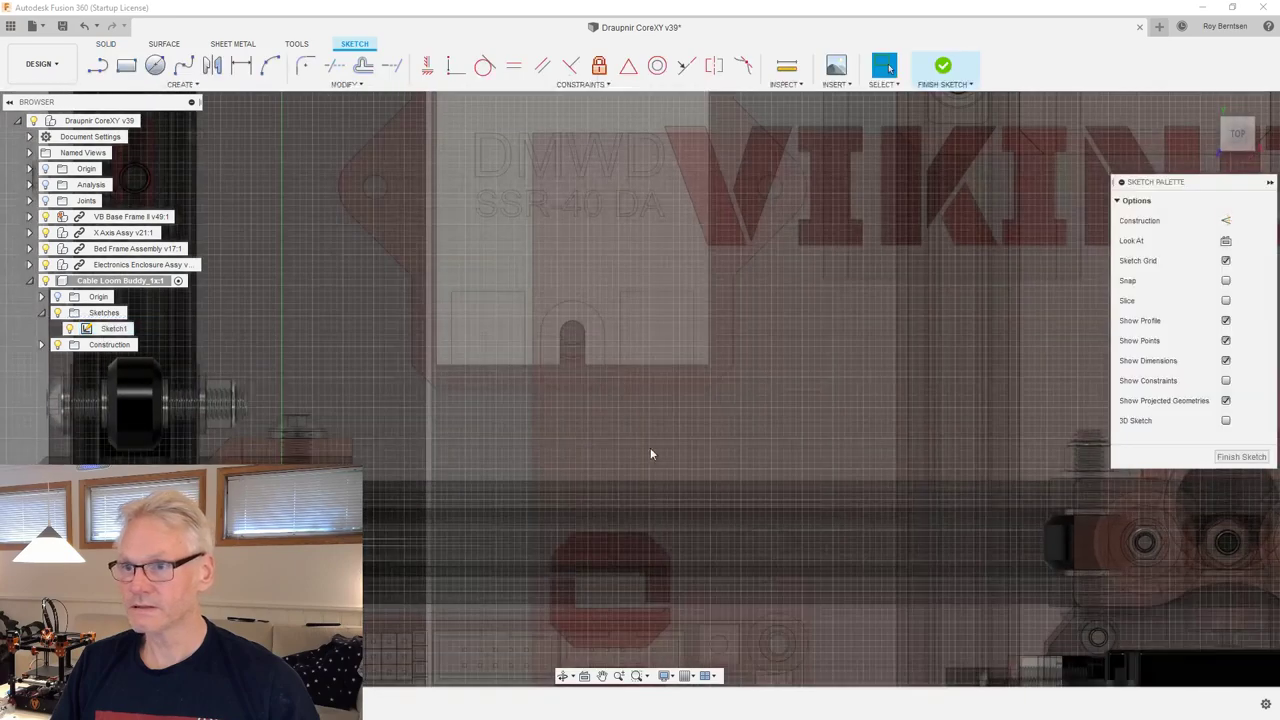
Set the circle's diameter to 21 mm.
scroll(688, 490, "down", 6)
scroll(596, 237, "up", 3)
scroll(655, 410, "up", 10)
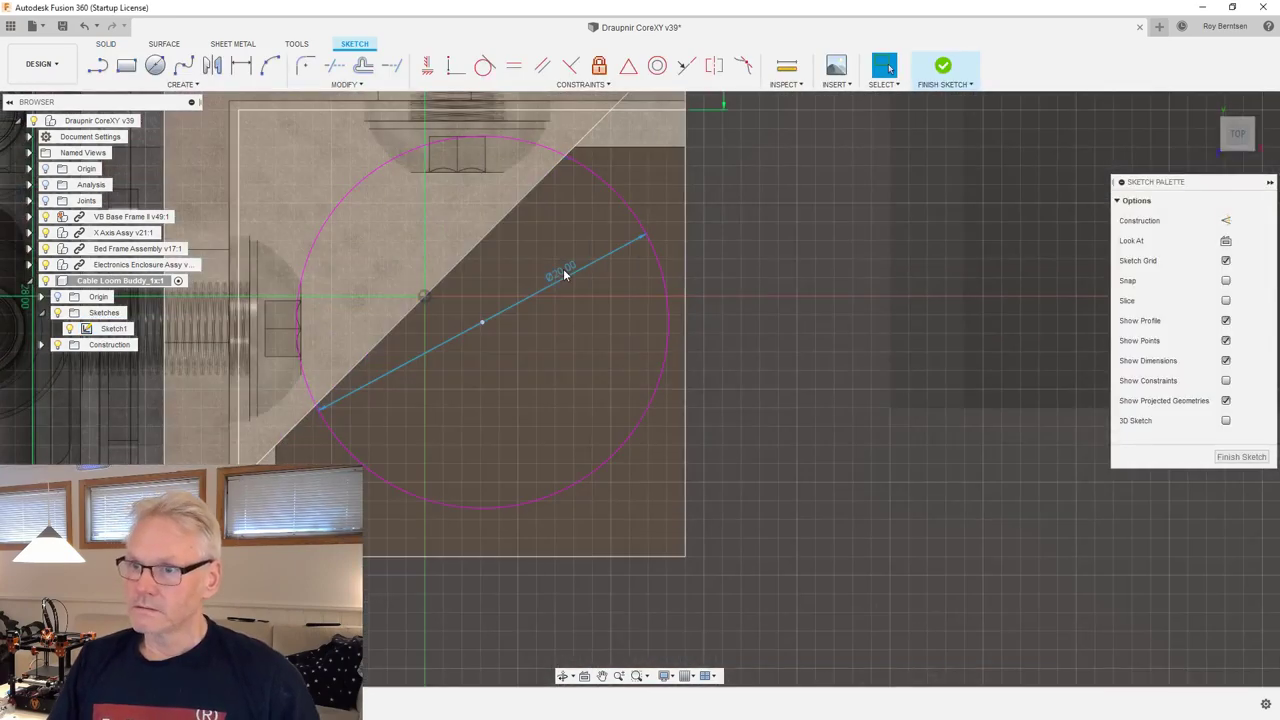
double_click(565, 275)
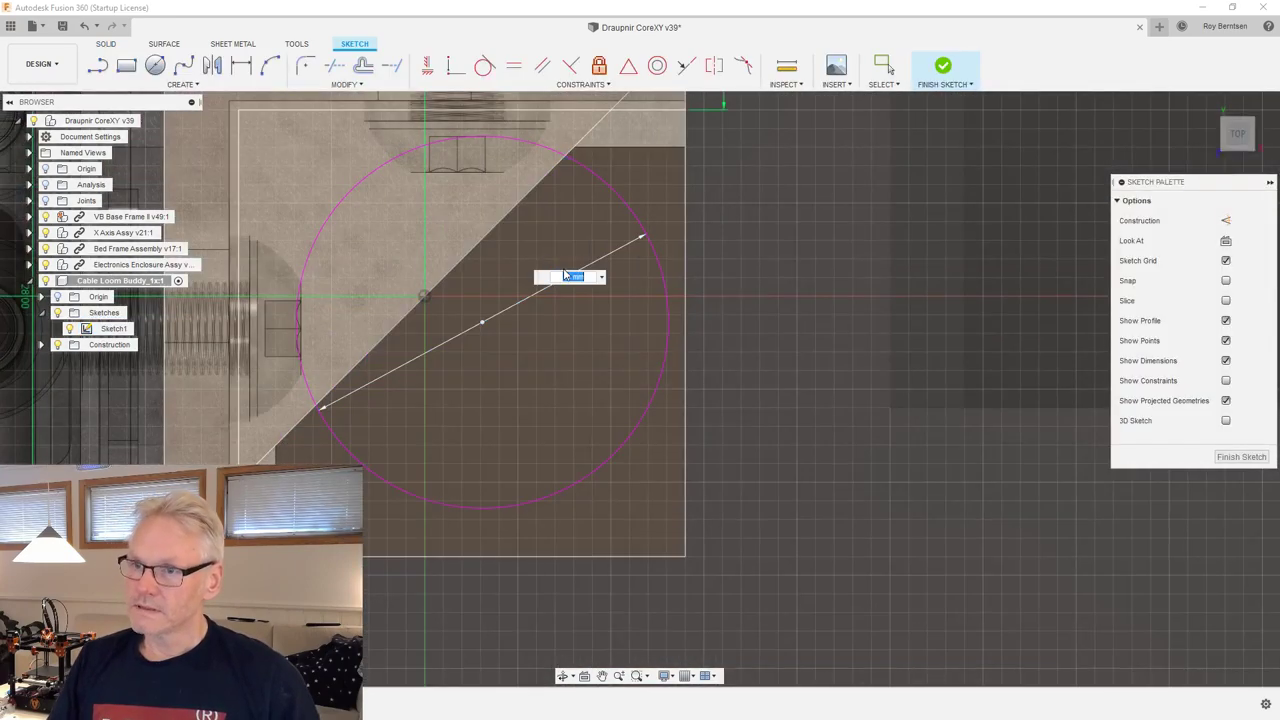
type("21")
key("Return")
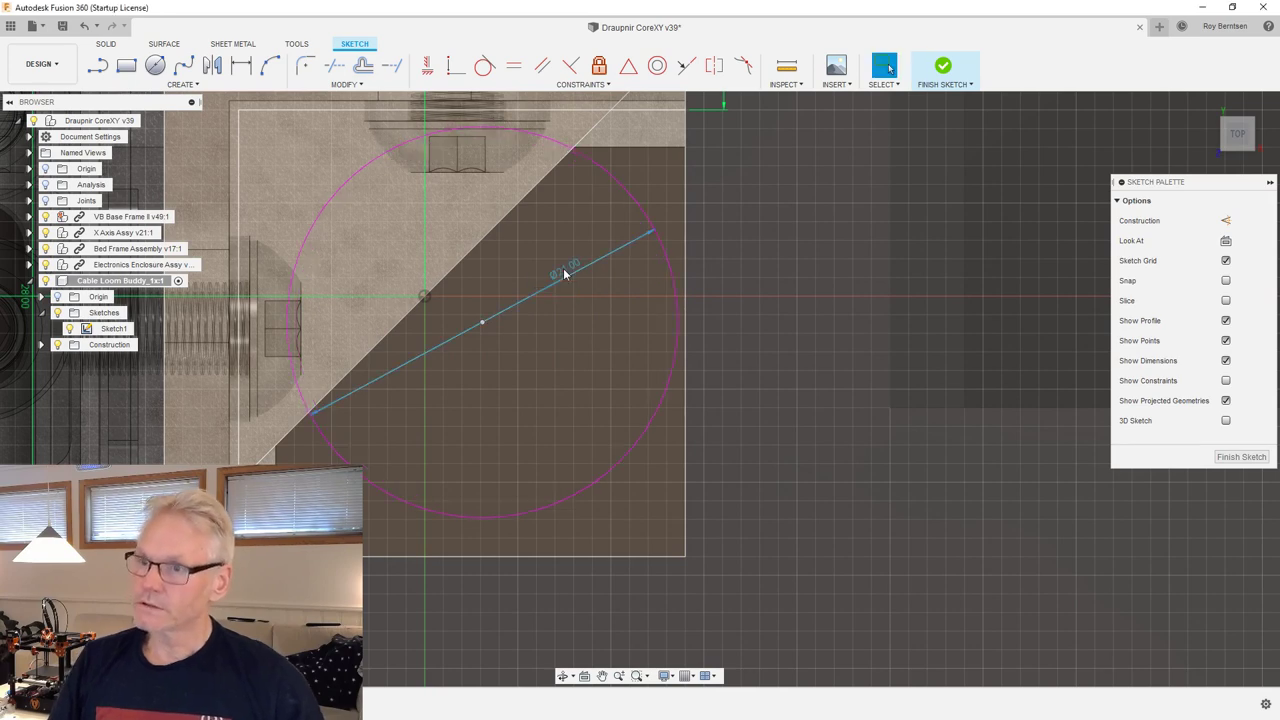
Make the 21 mm circle tangent to both the horizontal and the vertical line of the inner L.
scroll(620, 320, "down", 3)
mouse_move(663, 290)
left_mouse_down()
mouse_move(663, 303)
mouse_move(686, 290)
mouse_move(664, 292)
left_mouse_up()
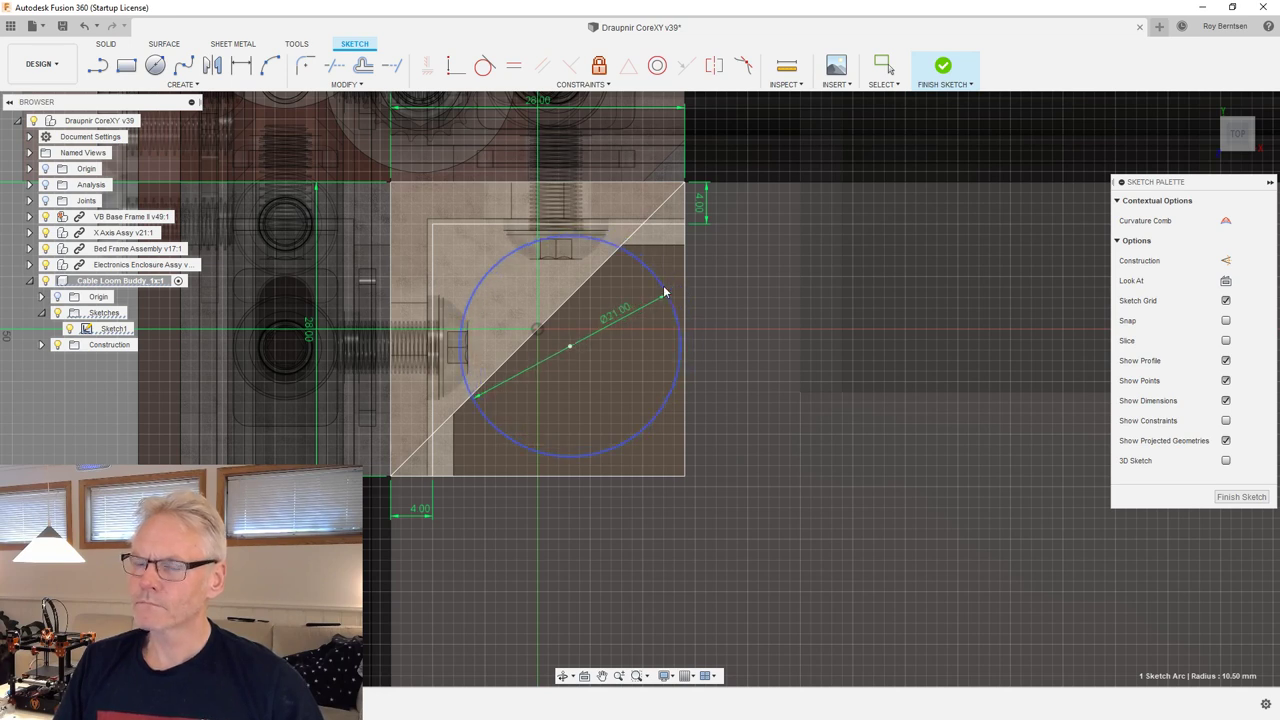
left_click(662, 228)
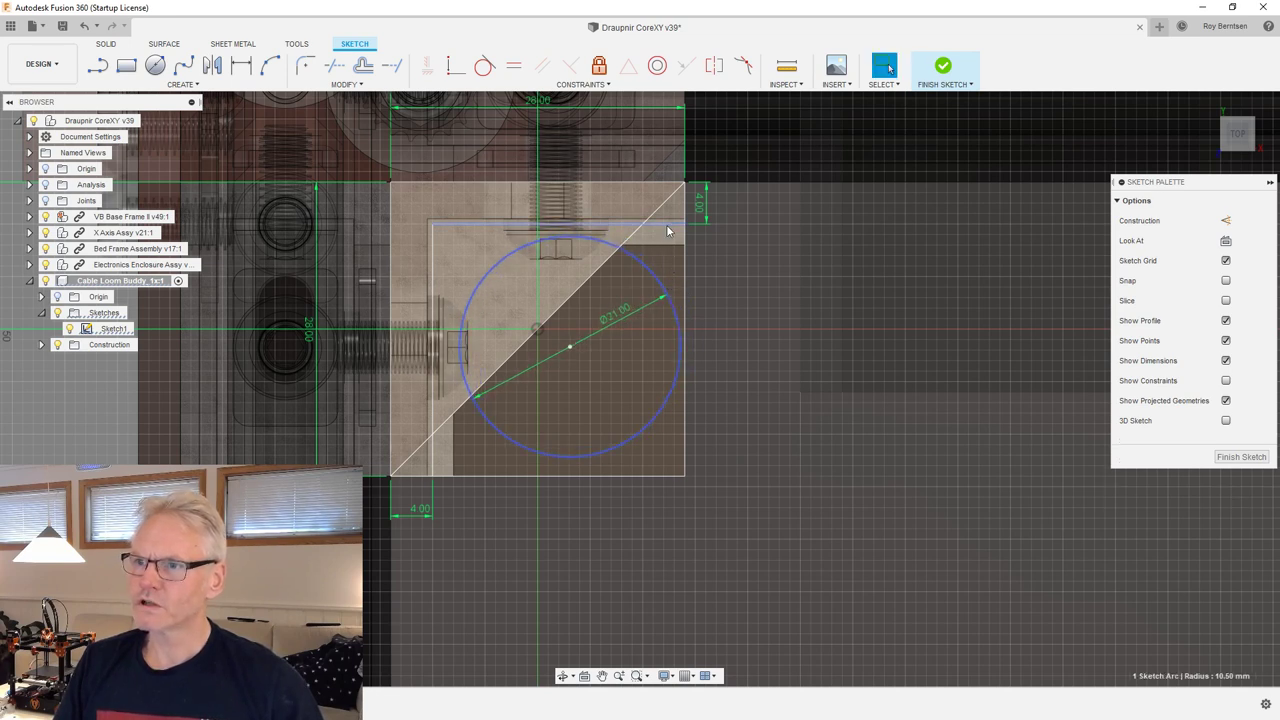
left_click(433, 258)
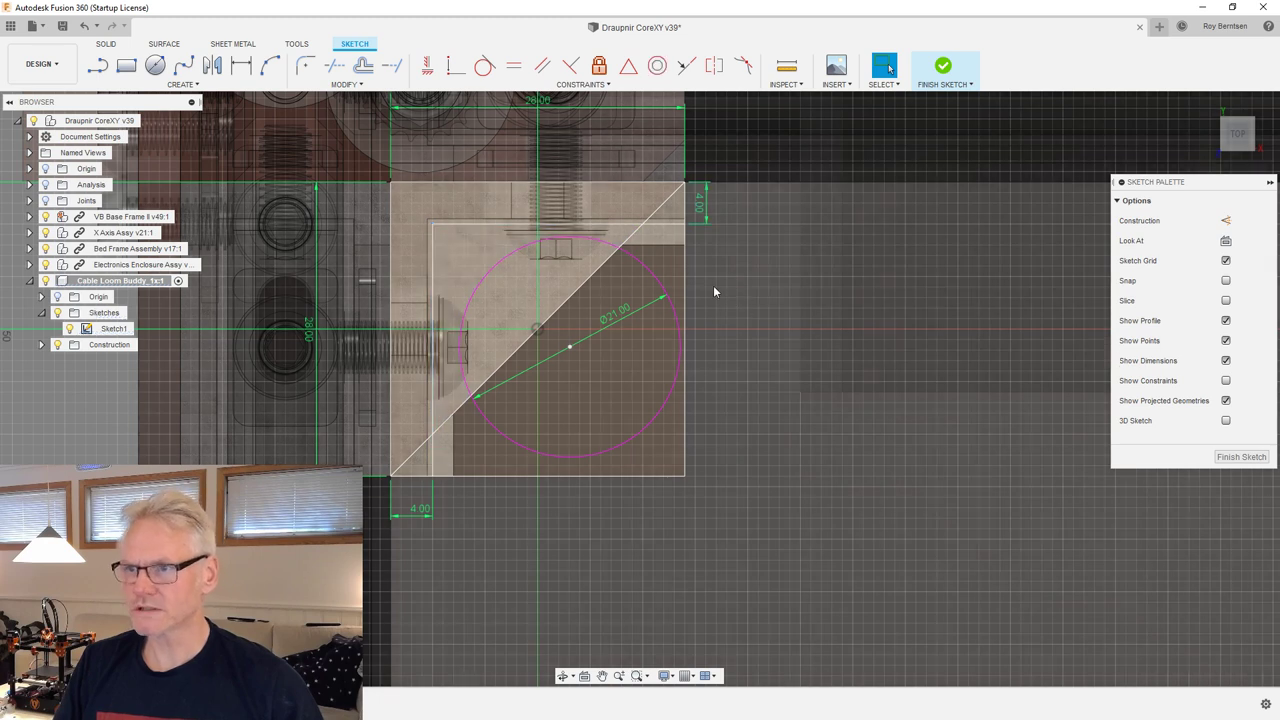
left_click(724, 295)
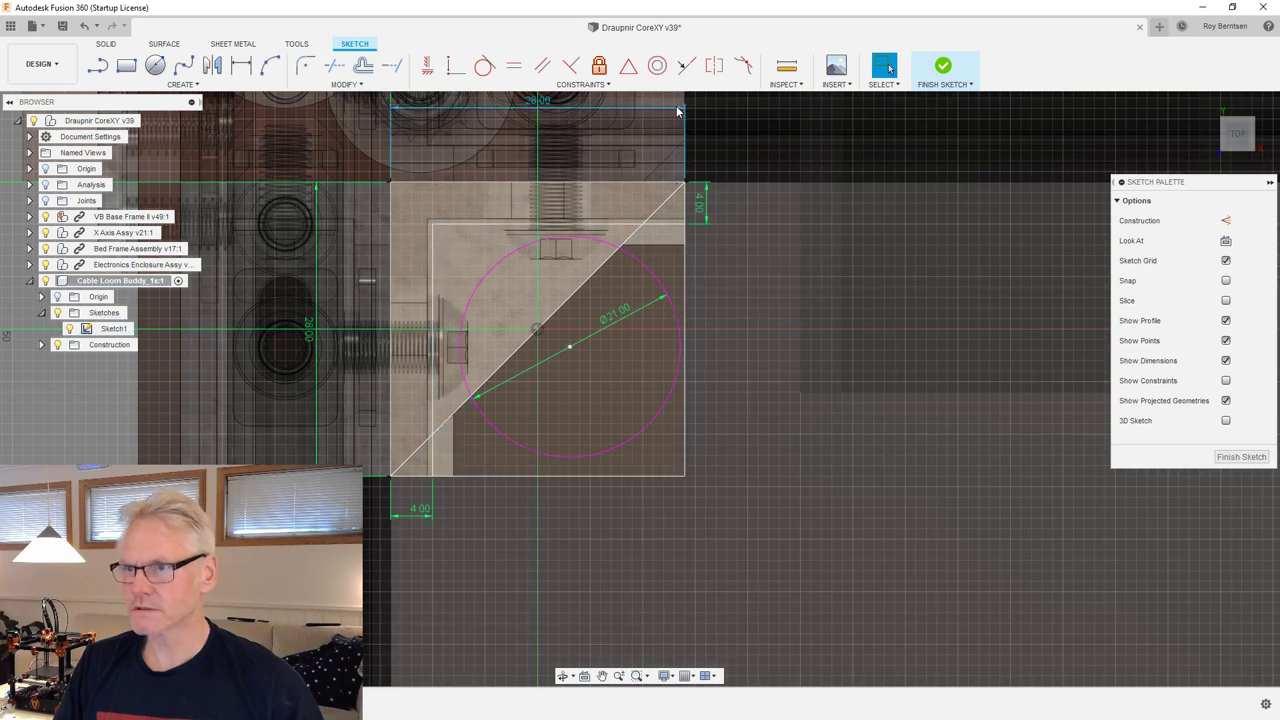
left_click(482, 68)
left_click(653, 274)
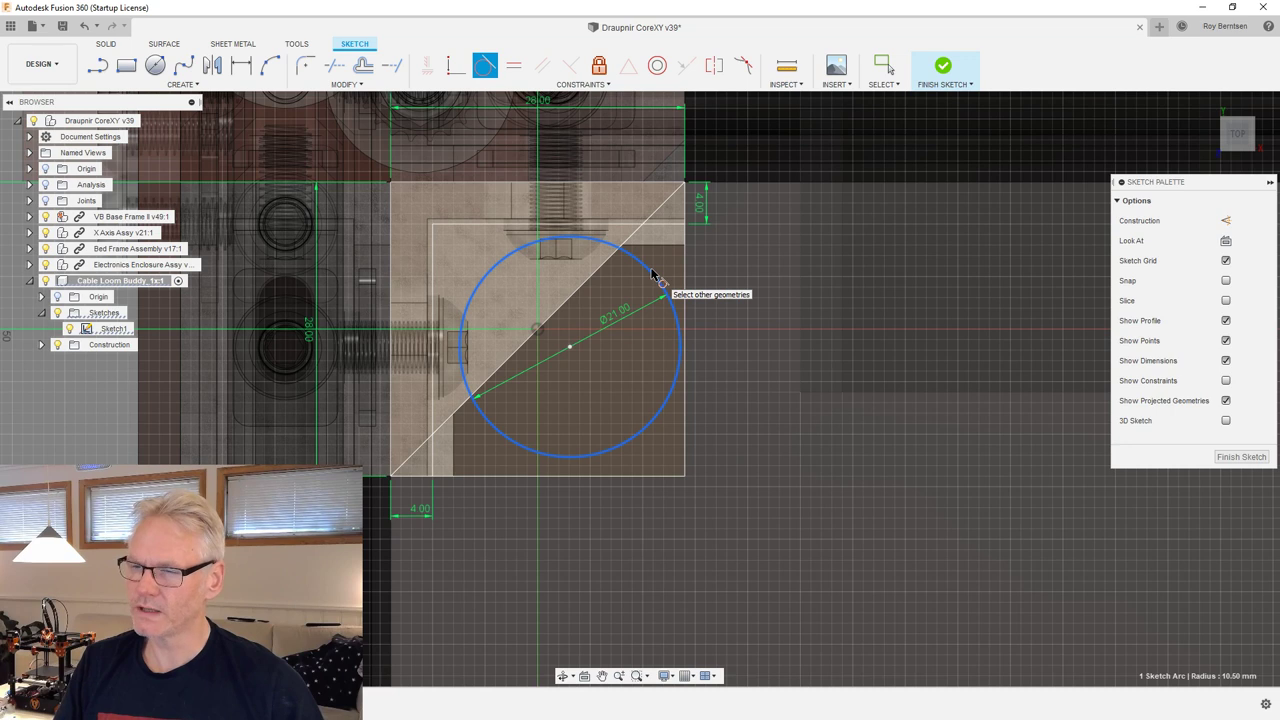
left_click(664, 228)
left_click(470, 295)
left_click(434, 302)
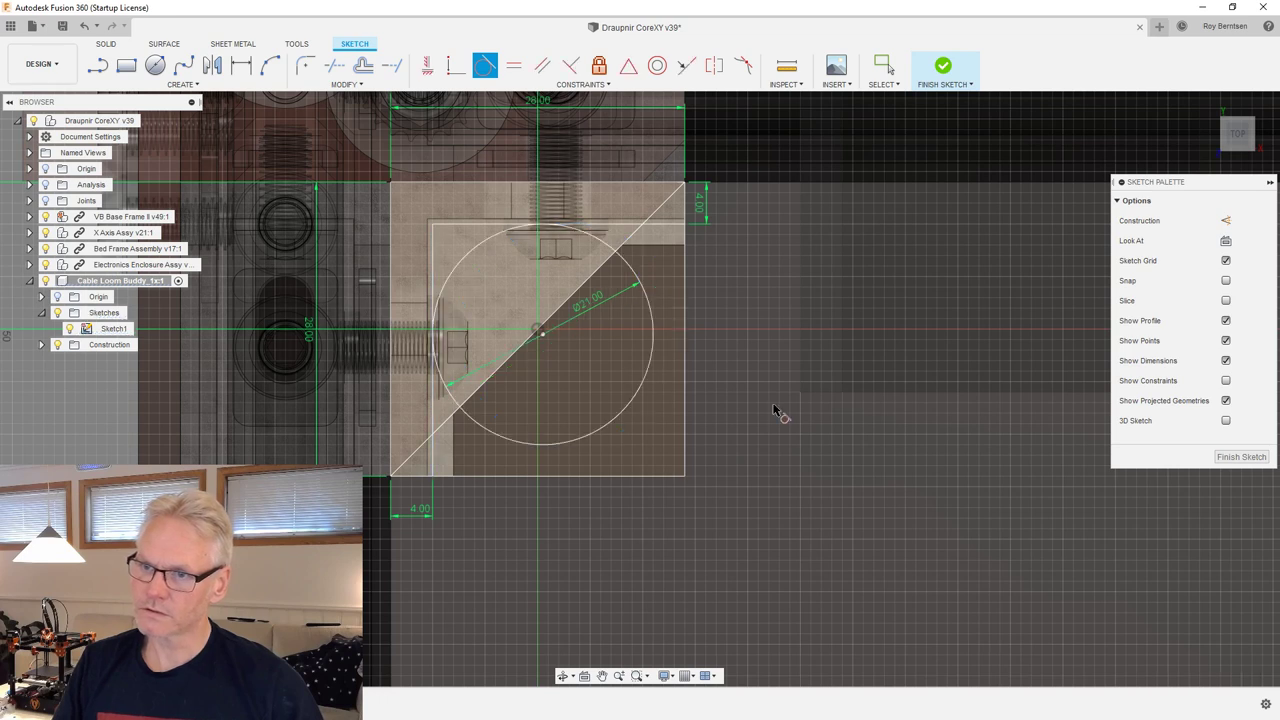
key("Escape")
Convert the rectangle's diagonal line to construction geometry.
left_click(628, 244)
key("x")
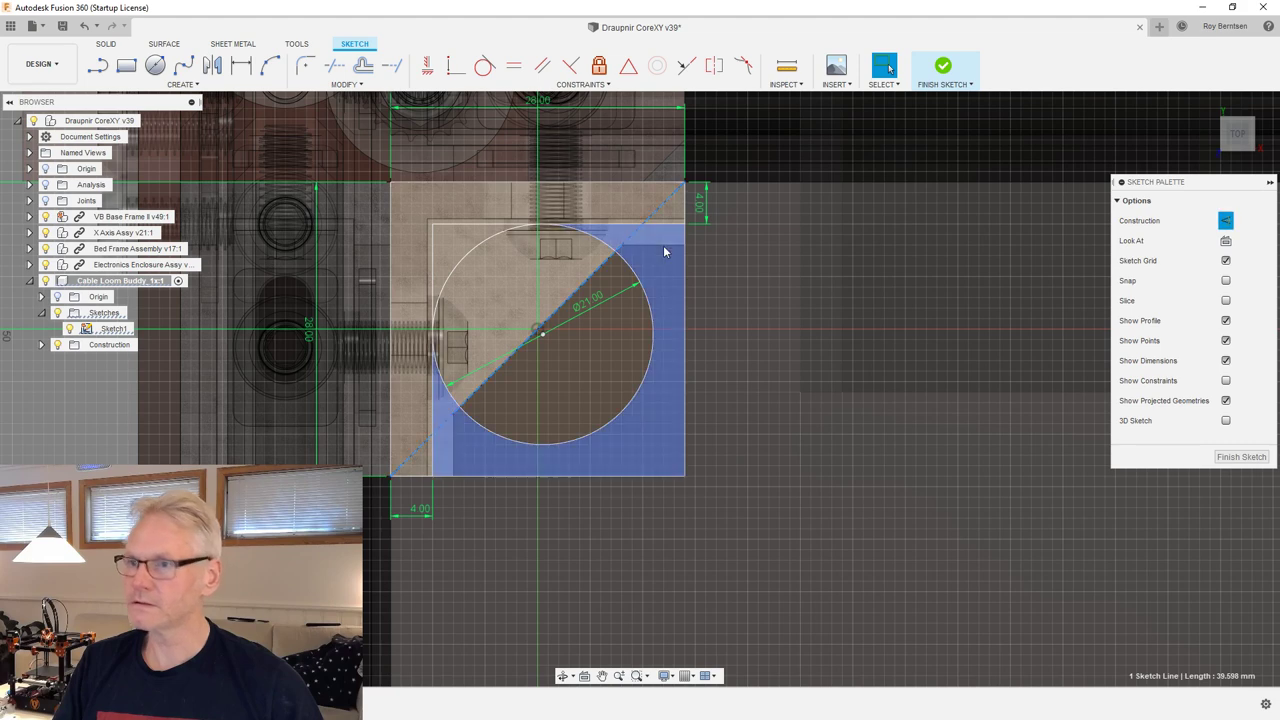
Offset the 21 mm circle 2 mm inward to form a concentric ring profile.
left_click(872, 323)
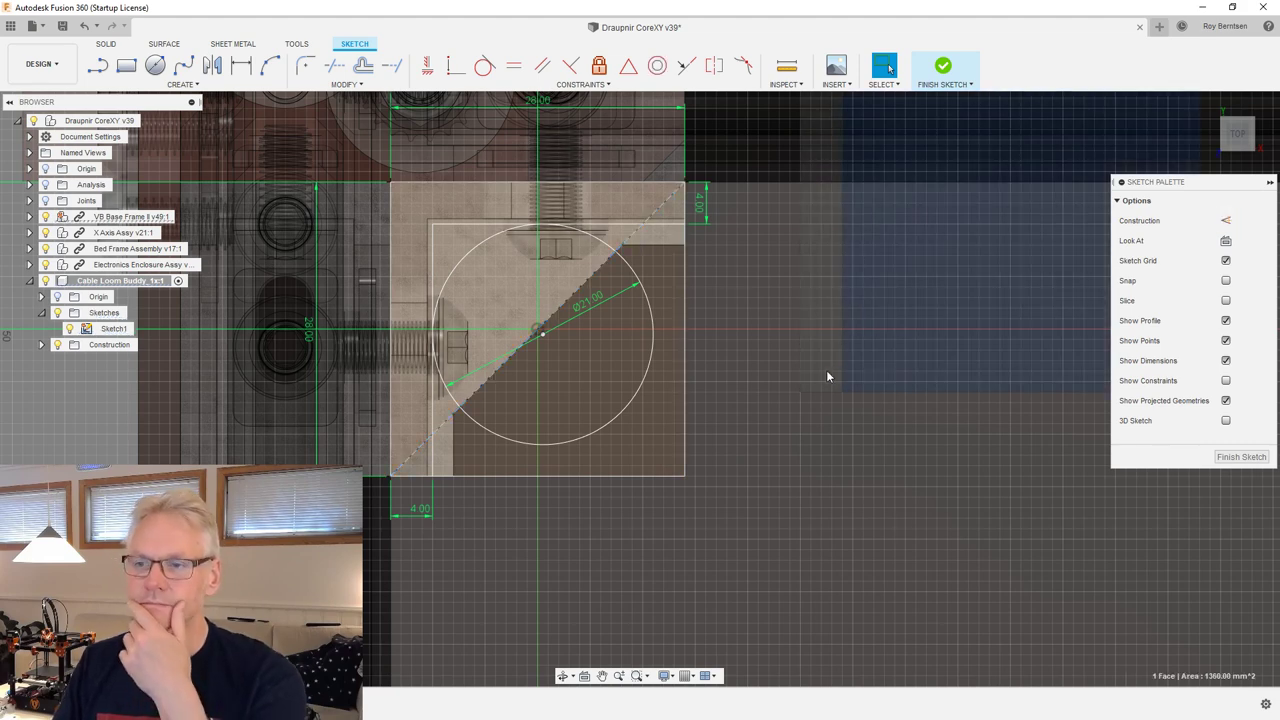
scroll(560, 288, "up", 2)
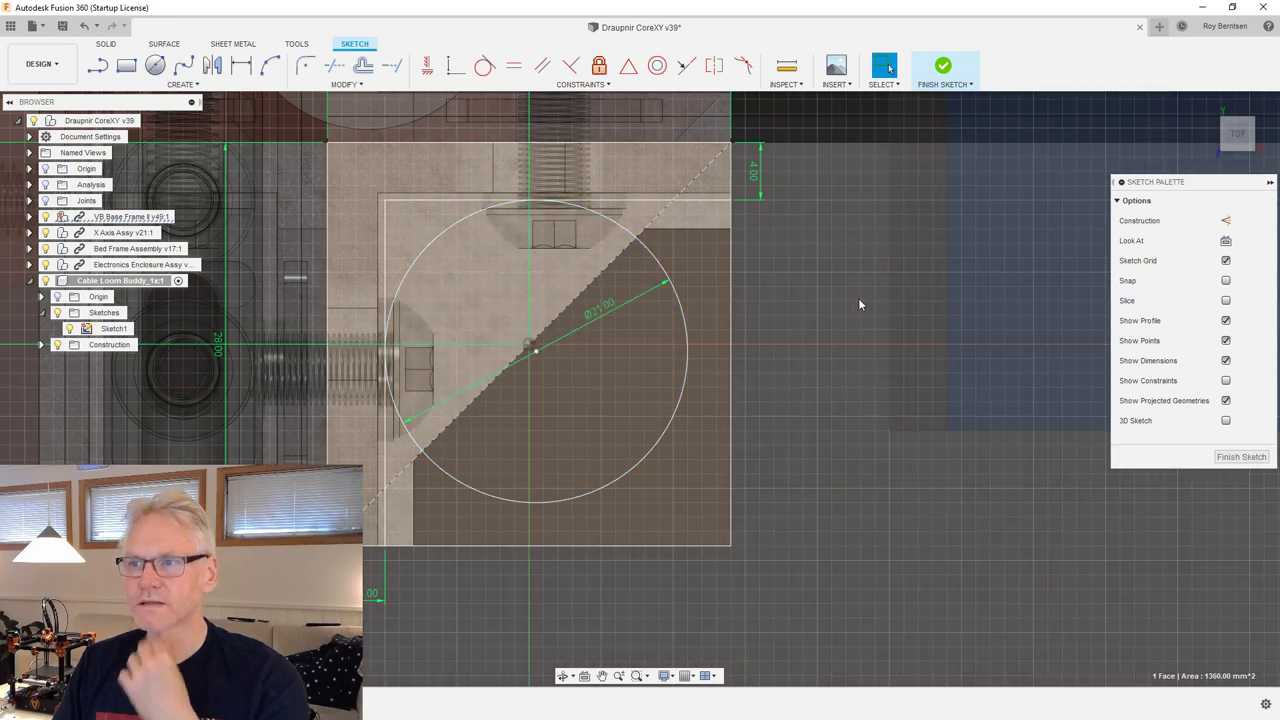
key("o")
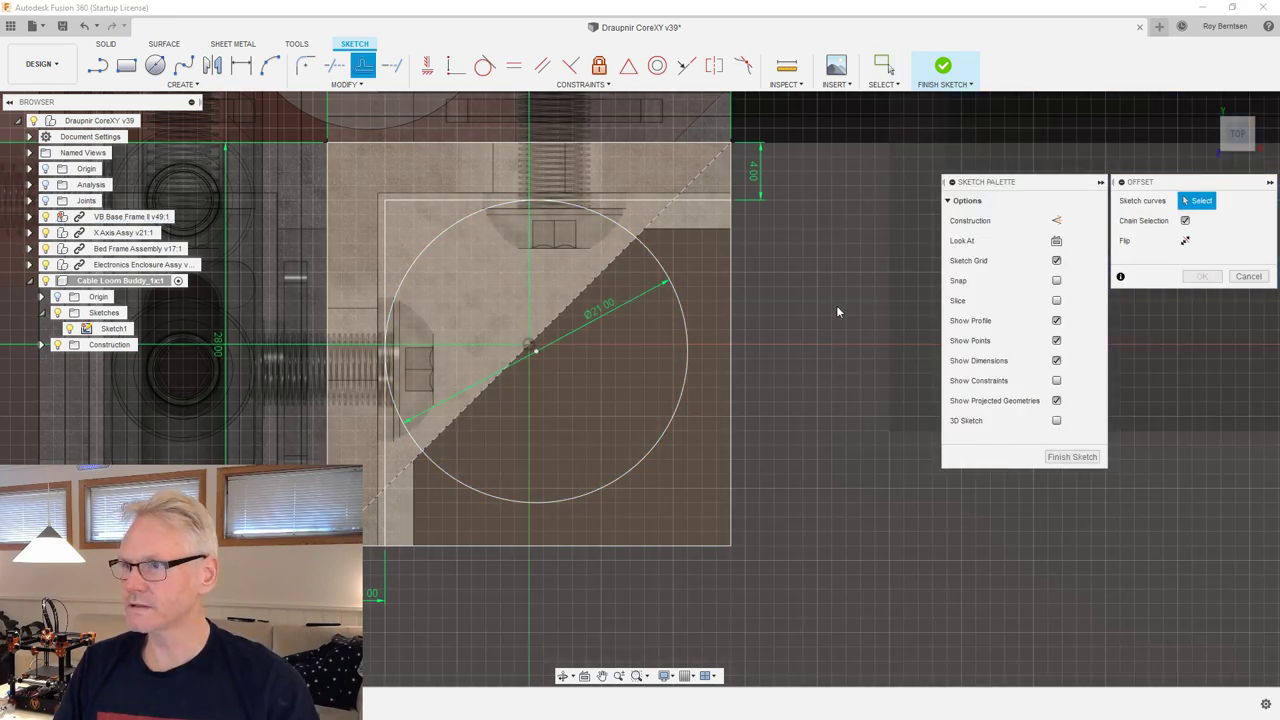
left_click(686, 332)
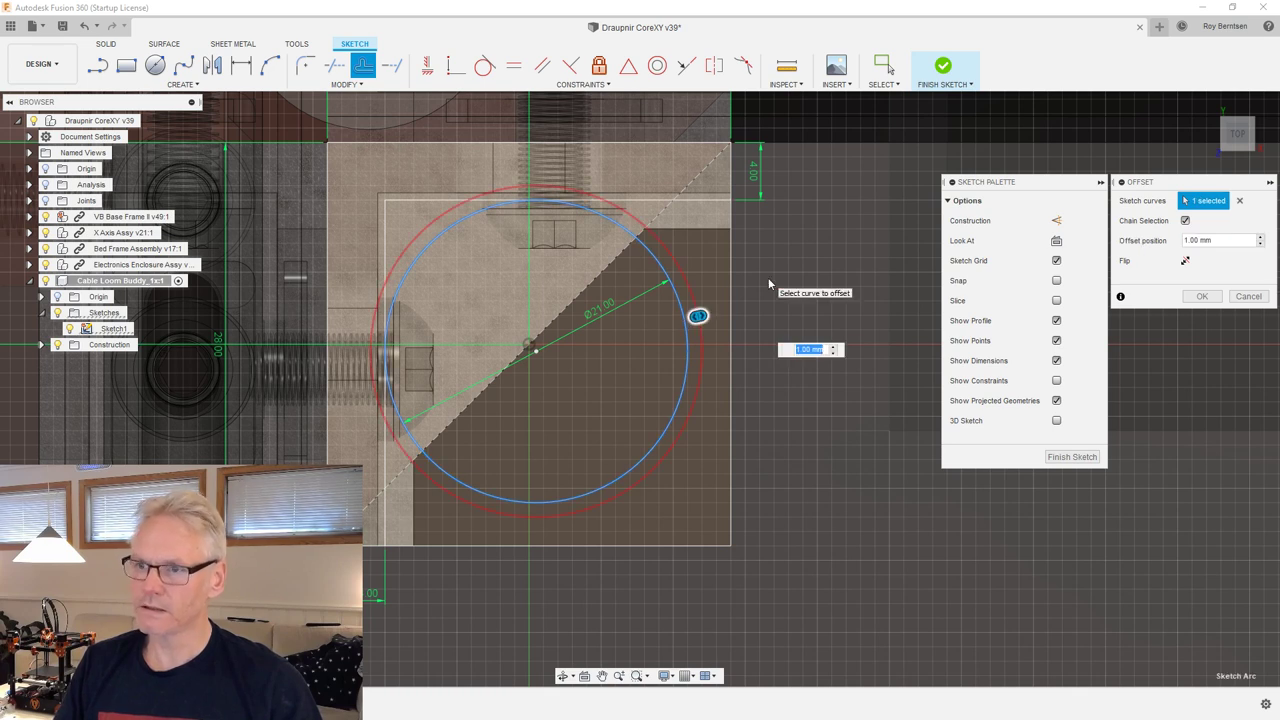
type("2")
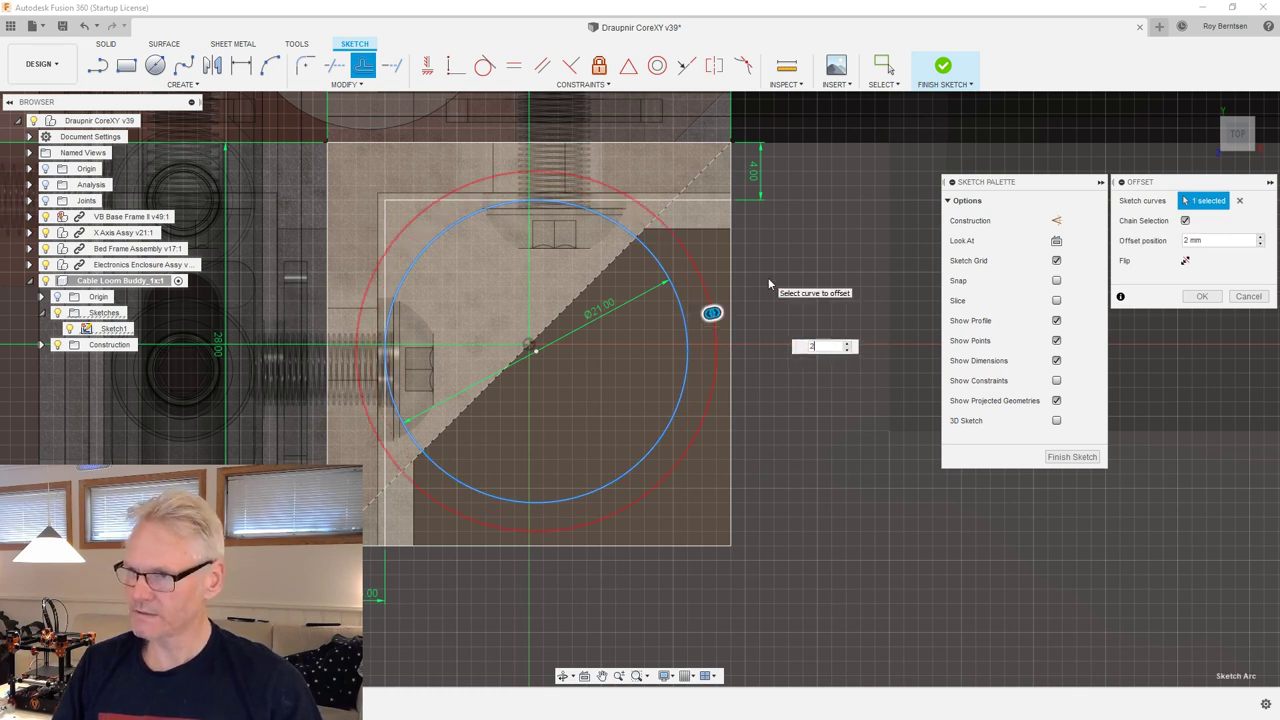
left_click(1190, 265)
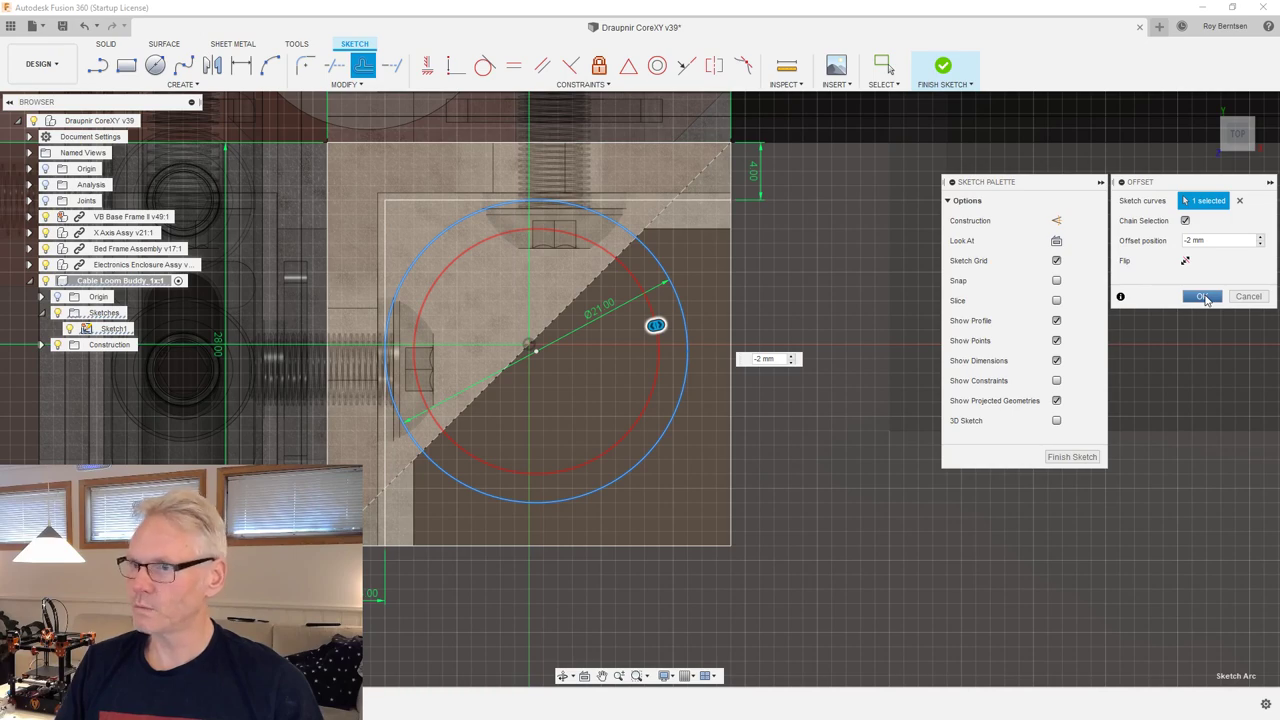
left_click(1202, 297)
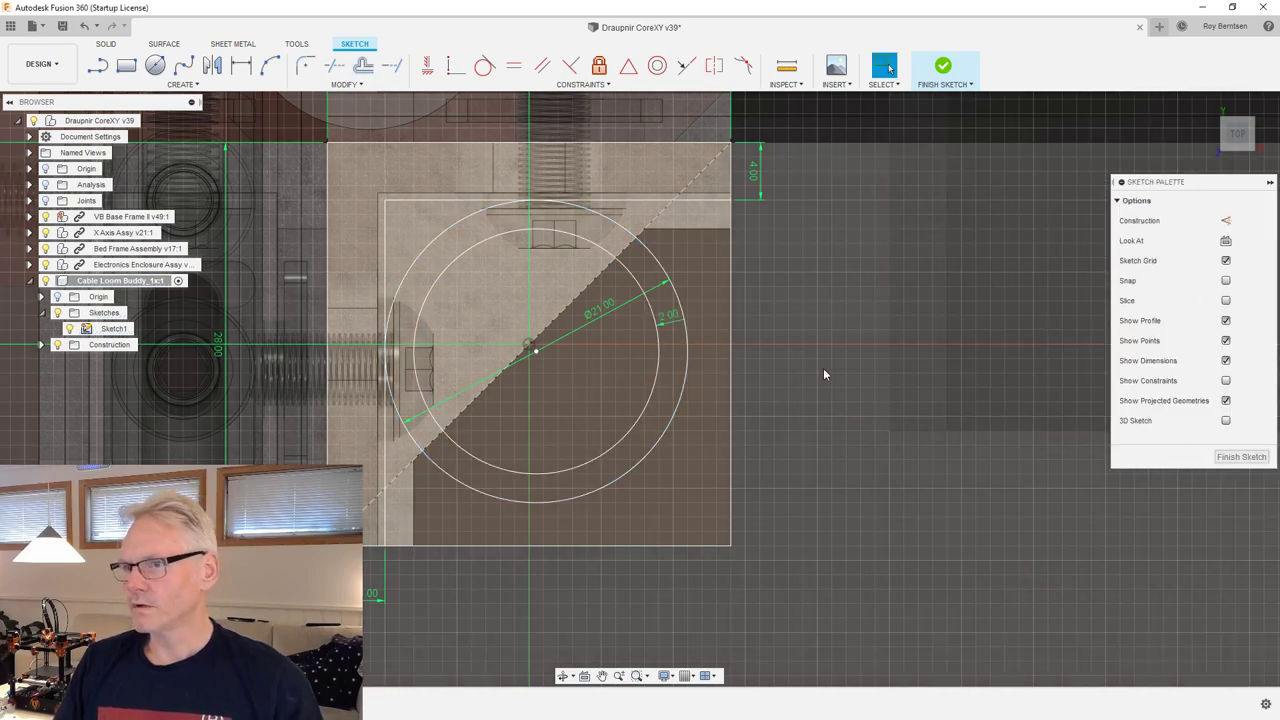
mouse_move(828, 370)
middle_mouse_down("shift")
mouse_move(1020, 440)
mouse_move(791, 429)
mouse_move(810, 432)
middle_mouse_up("shift")
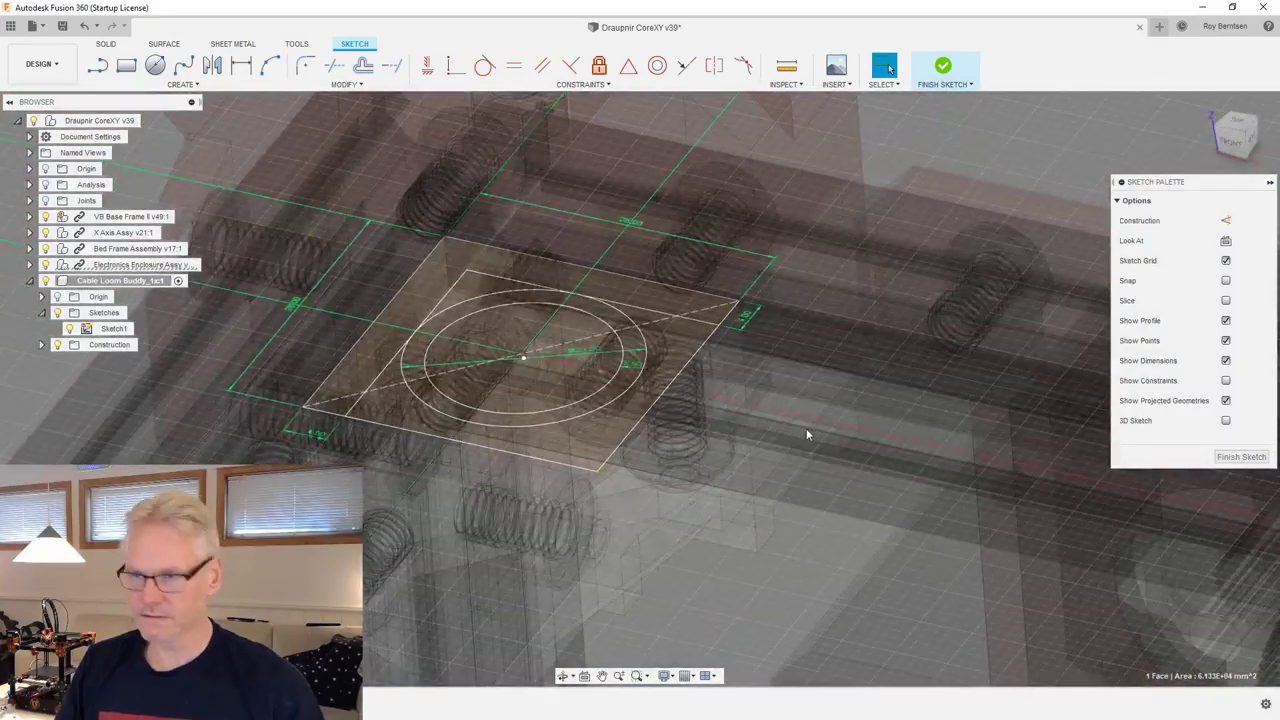
key("e")
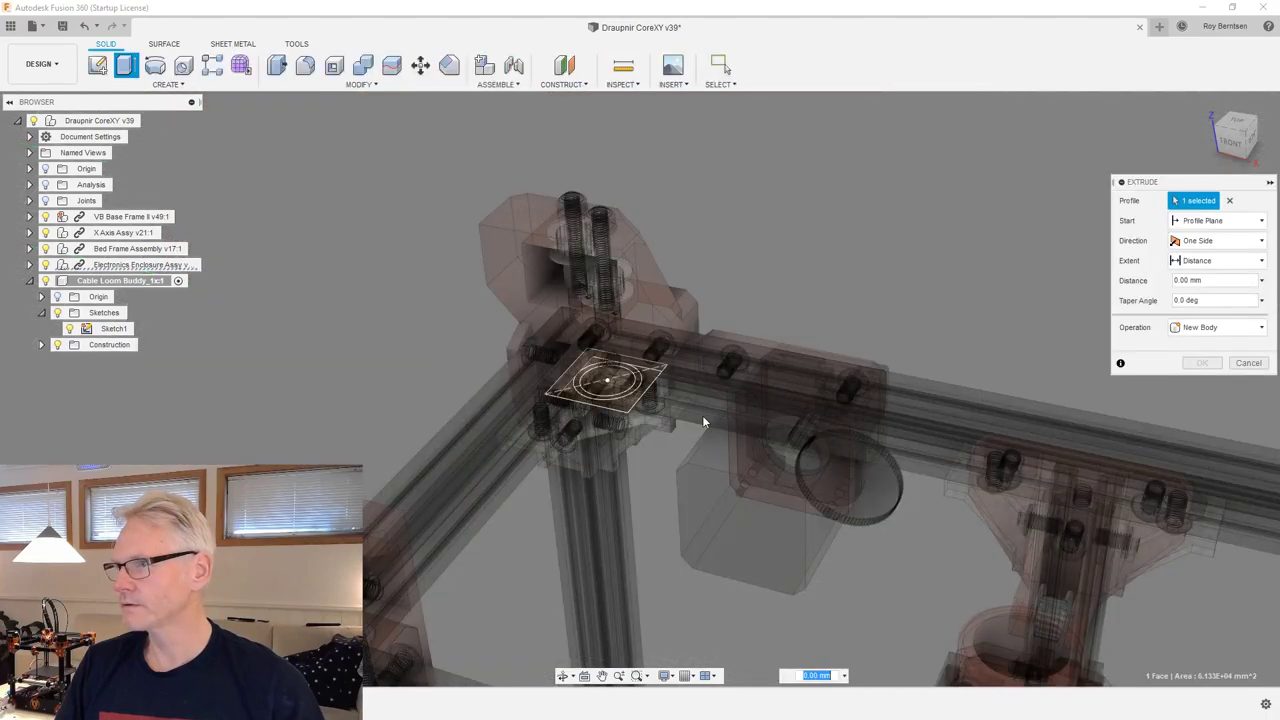
scroll(671, 392, "up", 5)
mouse_move(795, 403)
middle_mouse_down("shift")
mouse_move(744, 405)
mouse_move(738, 346)
mouse_move(645, 336)
middle_mouse_up("shift")
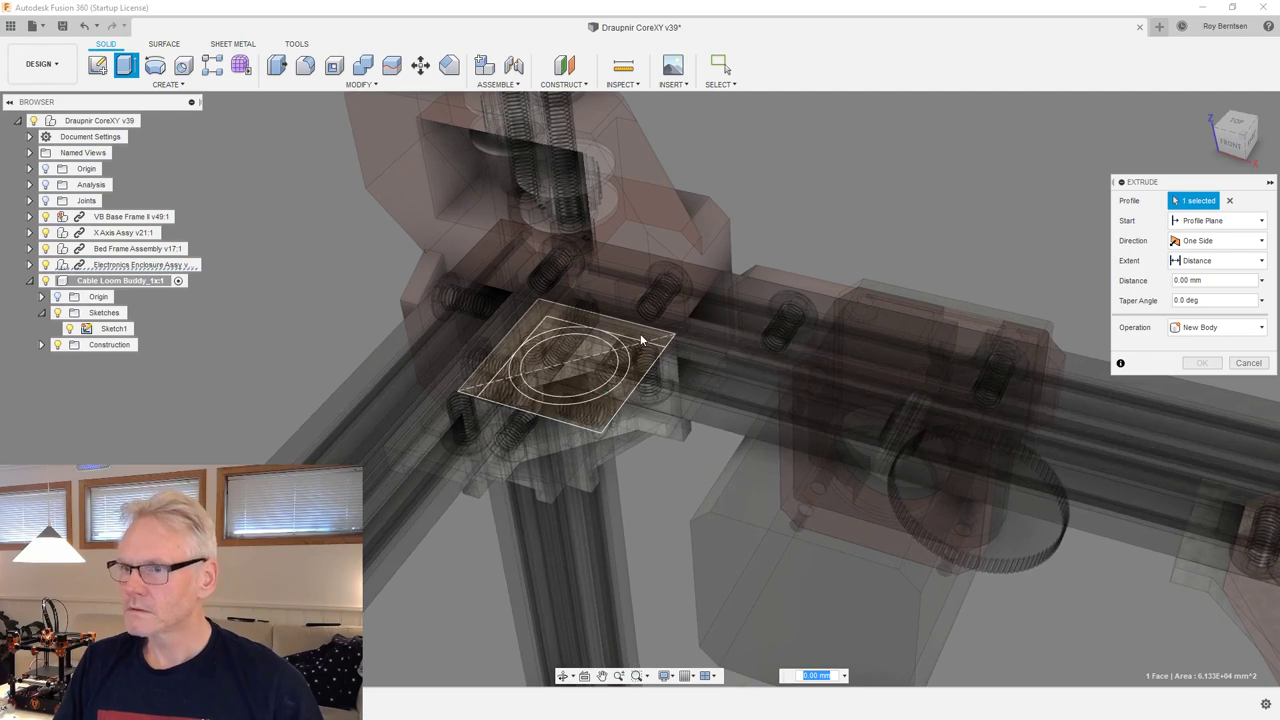
left_click(1248, 363)
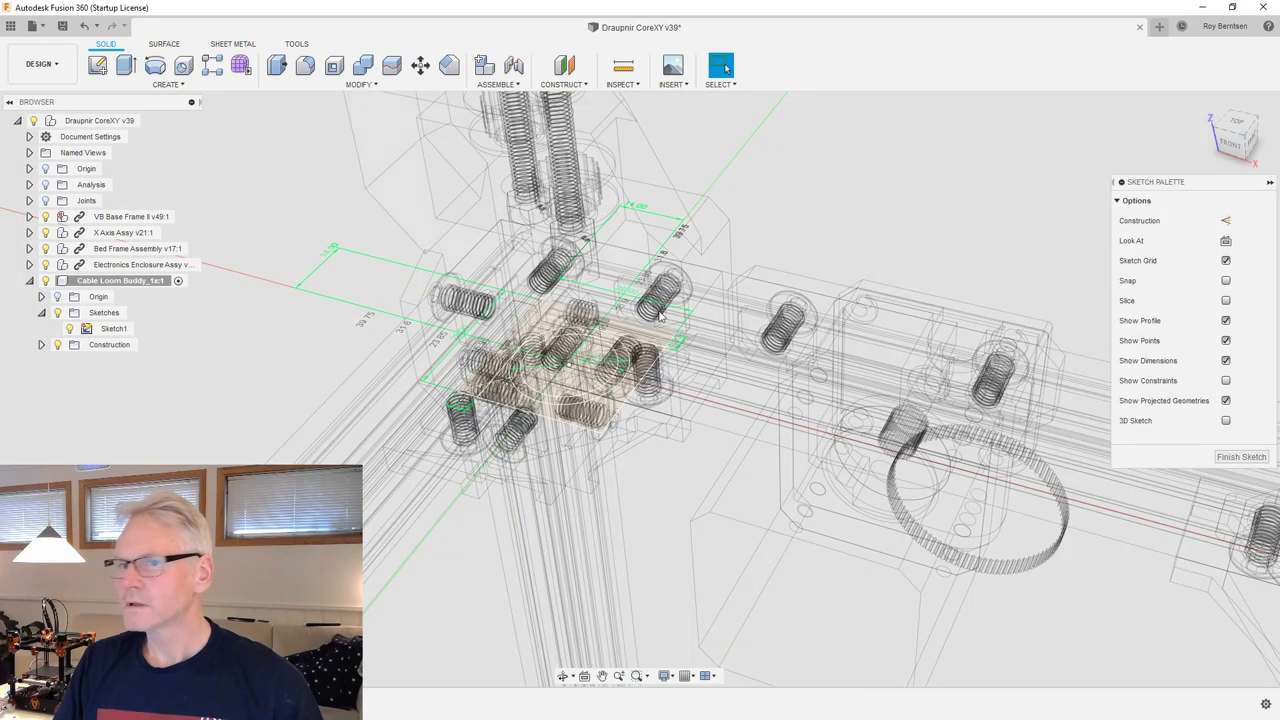
Finish the sketch and extrude the L-shaped profile 20 mm downward as a new body.
left_click(1241, 457)
mouse_move(806, 344)
middle_mouse_down("shift")
mouse_move(894, 239)
mouse_move(857, 267)
middle_mouse_up("shift")
middle_click_drag(844, 275, 1048, 168, "shift")
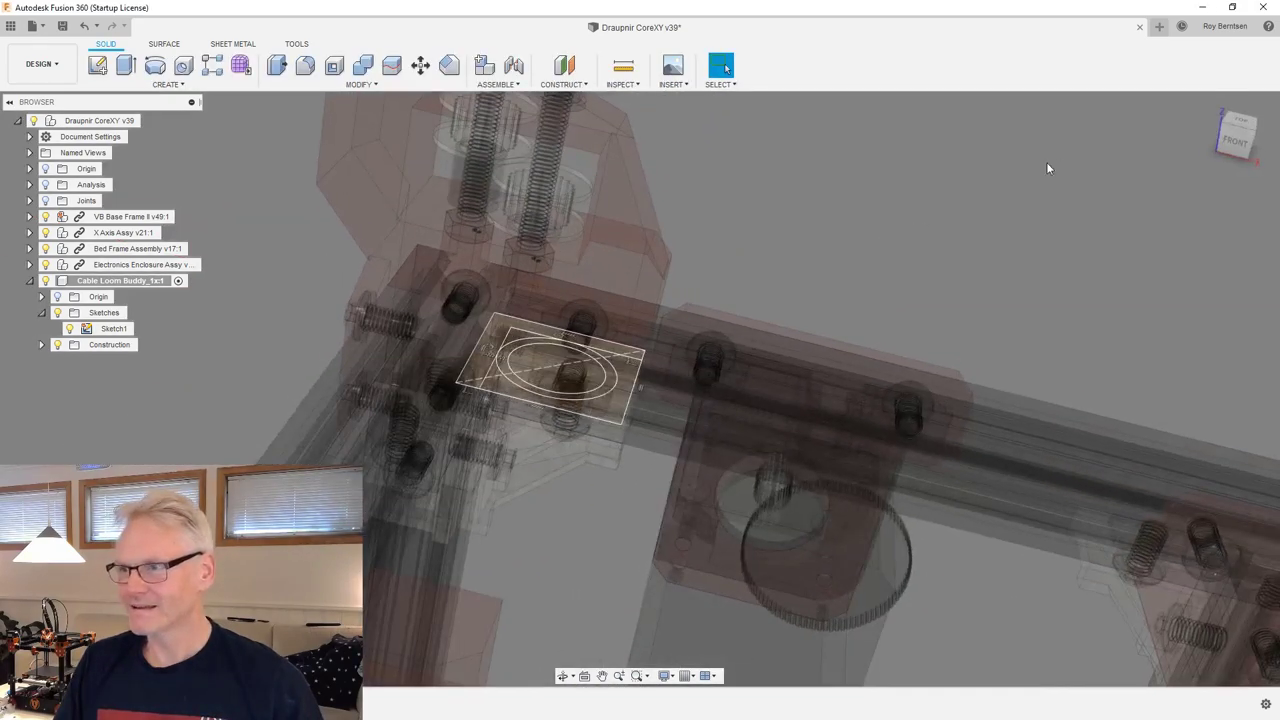
left_click(1207, 104)
scroll(866, 188, "up", 5)
scroll(866, 191, "up", 5)
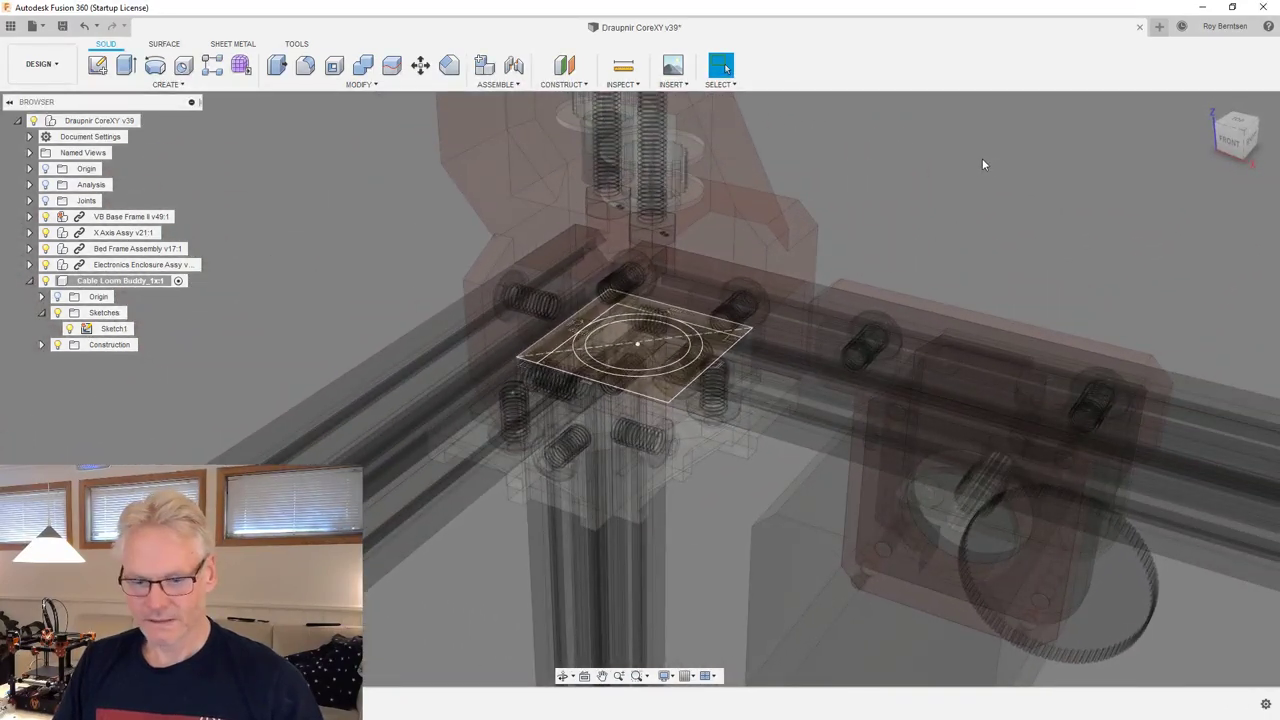
key("e")
left_click(686, 316)
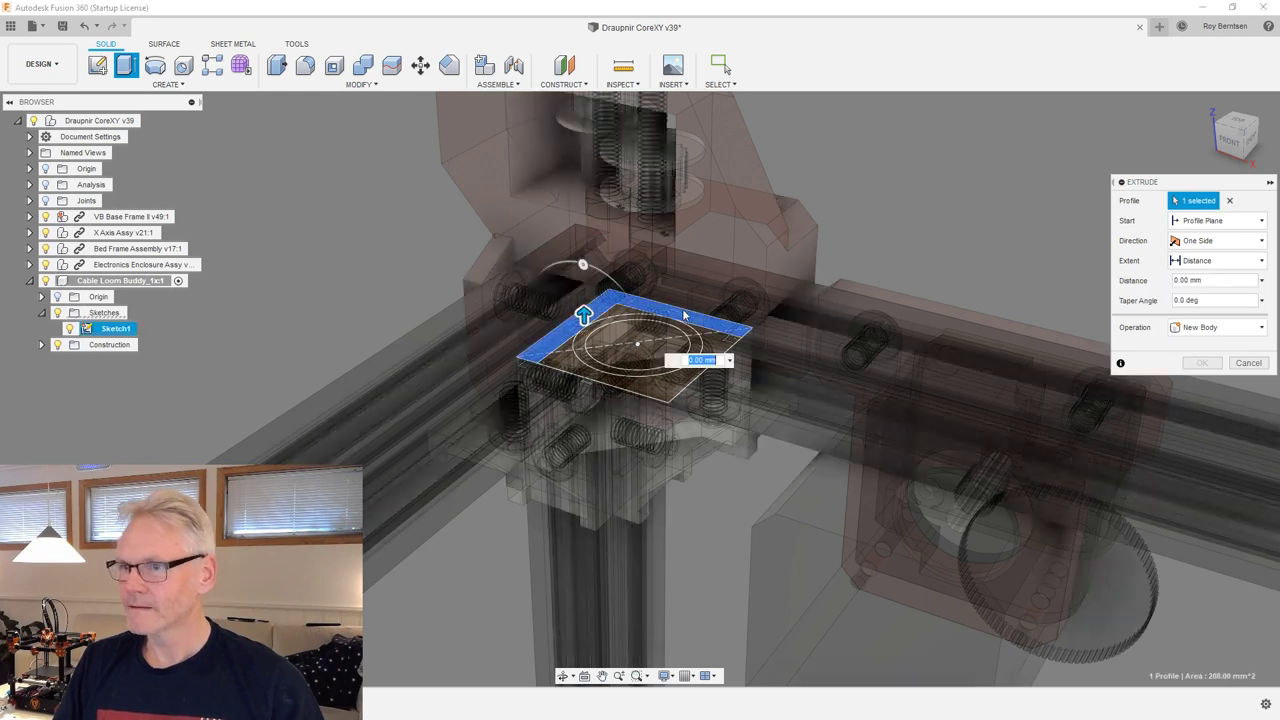
mouse_move(584, 333)
left_mouse_down()
mouse_move(588, 360)
mouse_move(596, 344)
left_mouse_up()
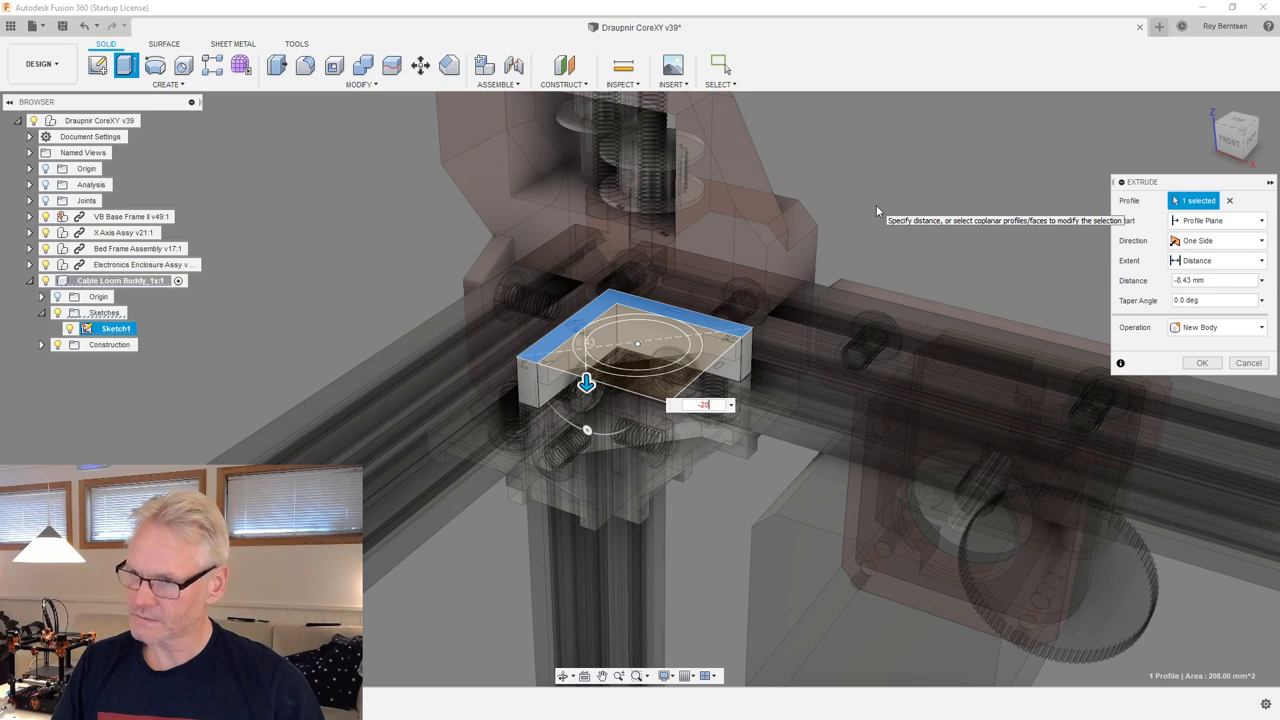
type("-20")
key("Return")
Make Sketch1 of the Cable Loom Buddy component visible again.
middle_click_drag(925, 195, 292, 292, "shift")
left_click(69, 344)
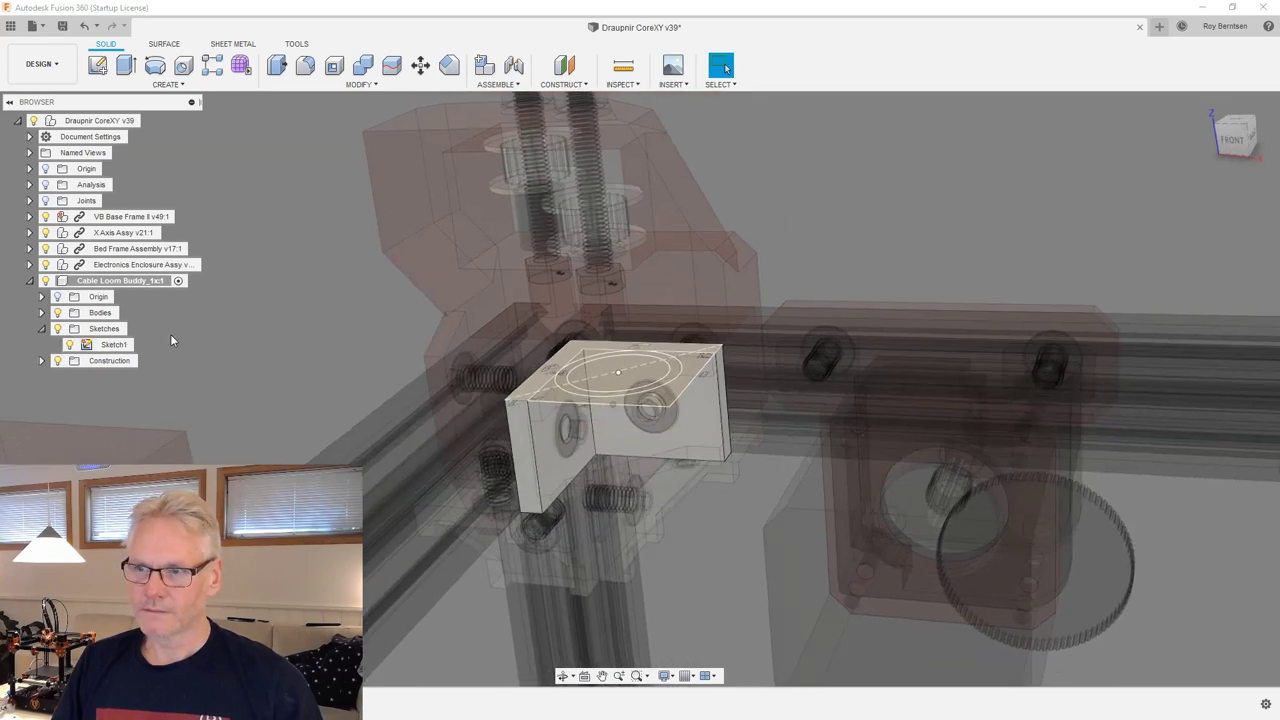
left_click(124, 345)
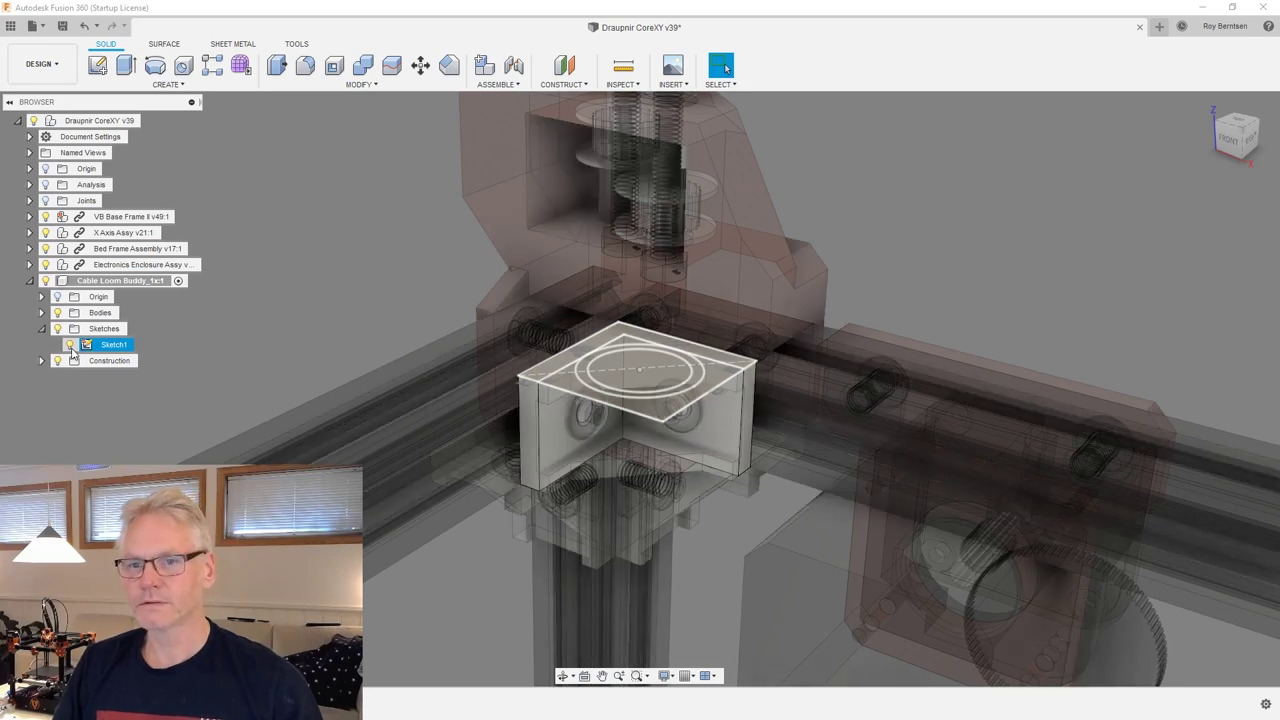
double_click(94, 346)
Extrude the two sketch regions between the 21 mm circle and the inner L downward as a plate joined to the L-shaped body.
middle_click_drag(987, 264, 1215, 101, "shift")
left_click(1210, 104)
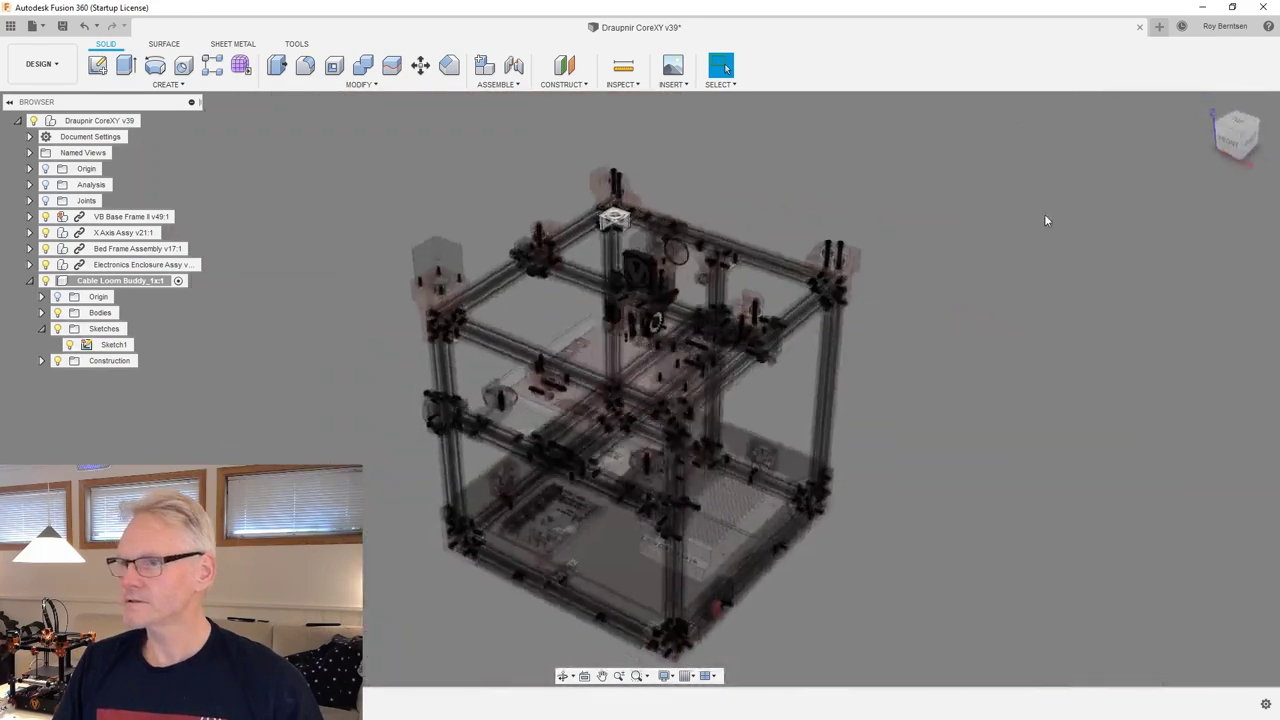
scroll(1044, 214, "up", 5)
scroll(1045, 214, "up", 4)
middle_click_drag(1043, 219, 810, 463, "shift")
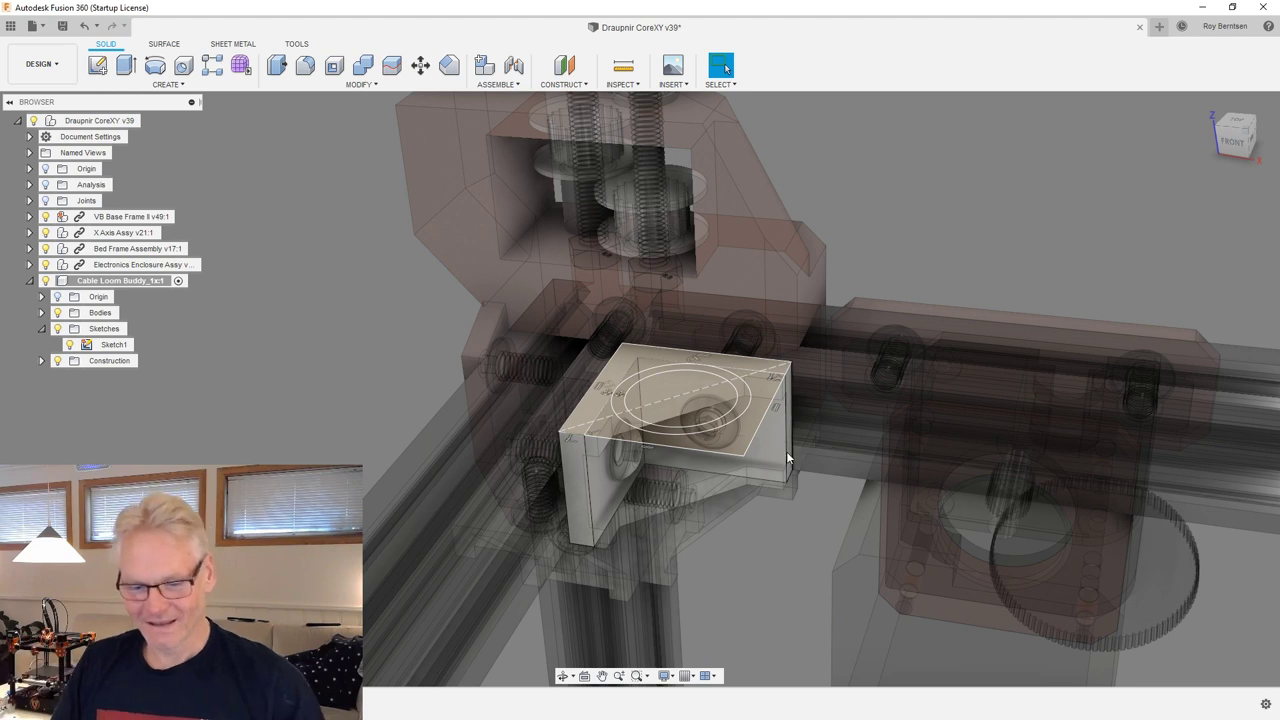
key("e")
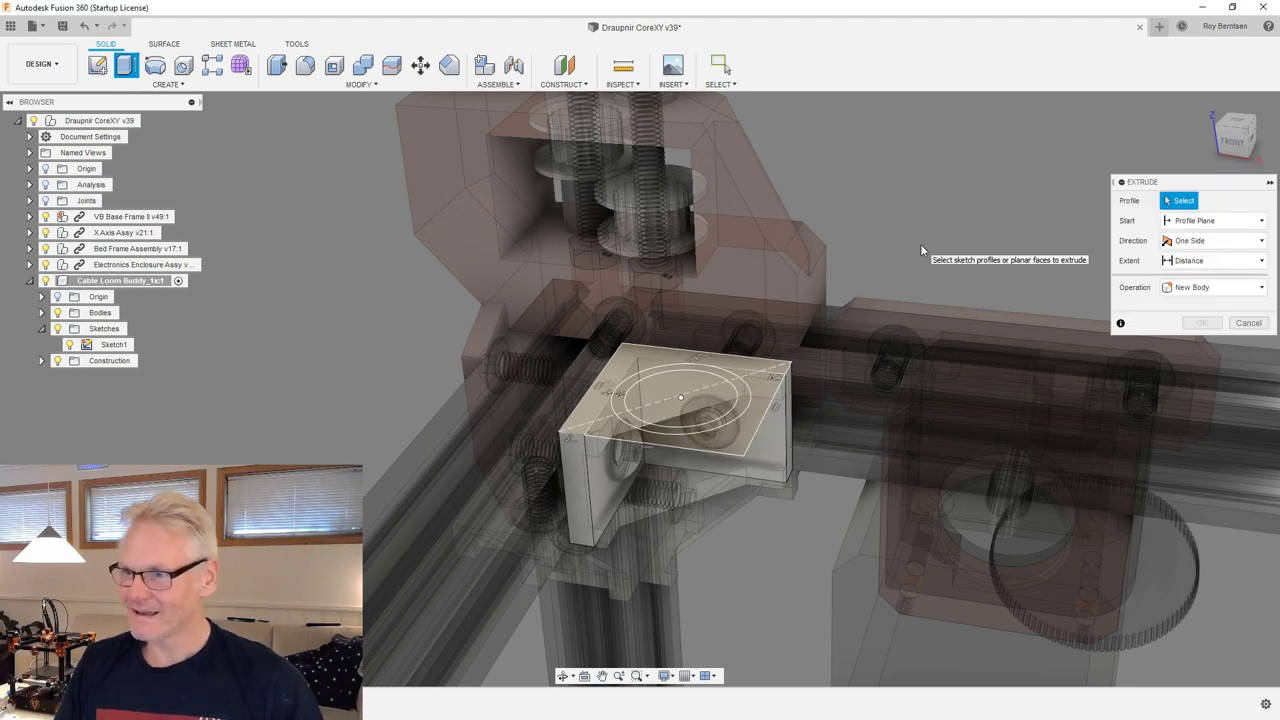
left_click(760, 415)
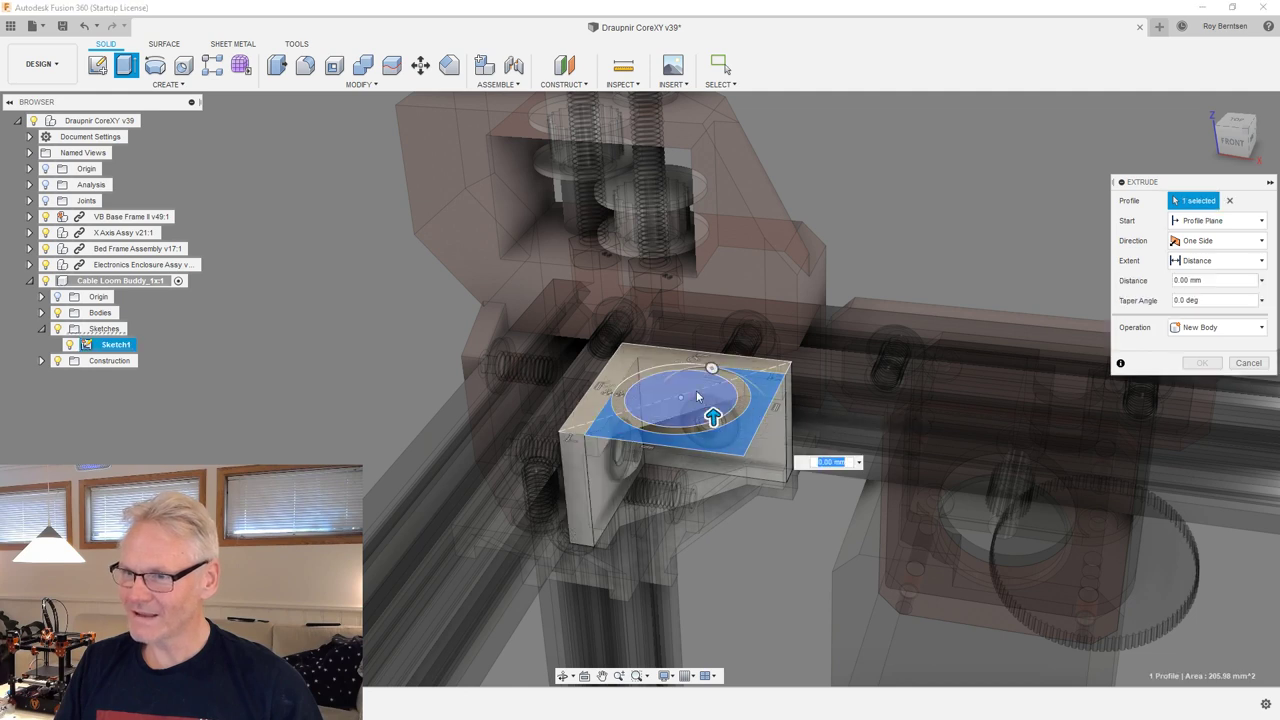
left_click(644, 368)
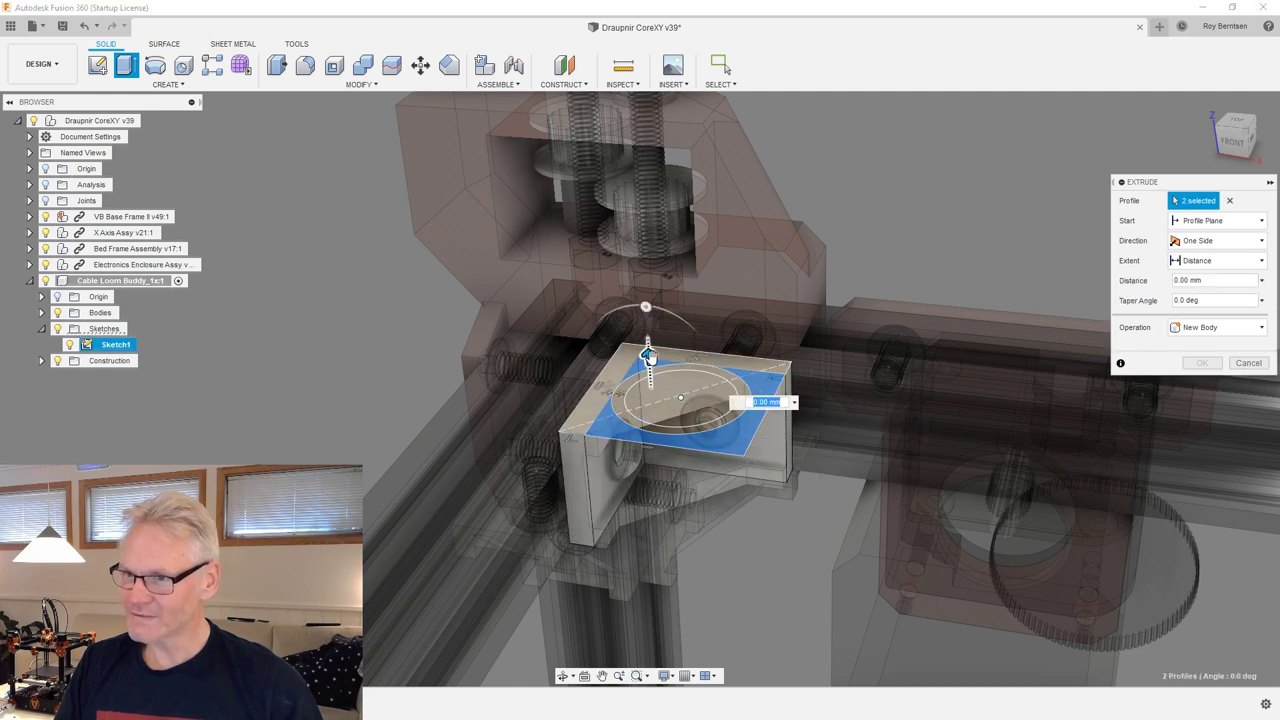
left_click_drag(648, 357, 652, 404)
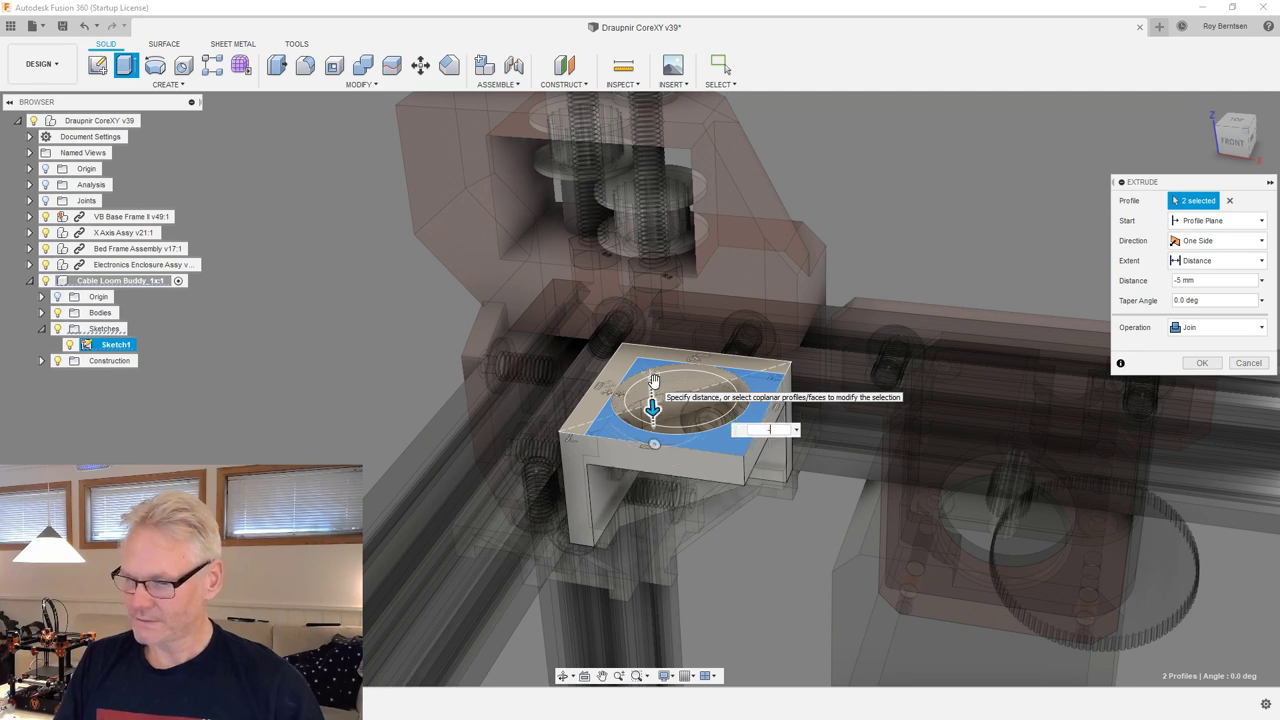
key("Return")
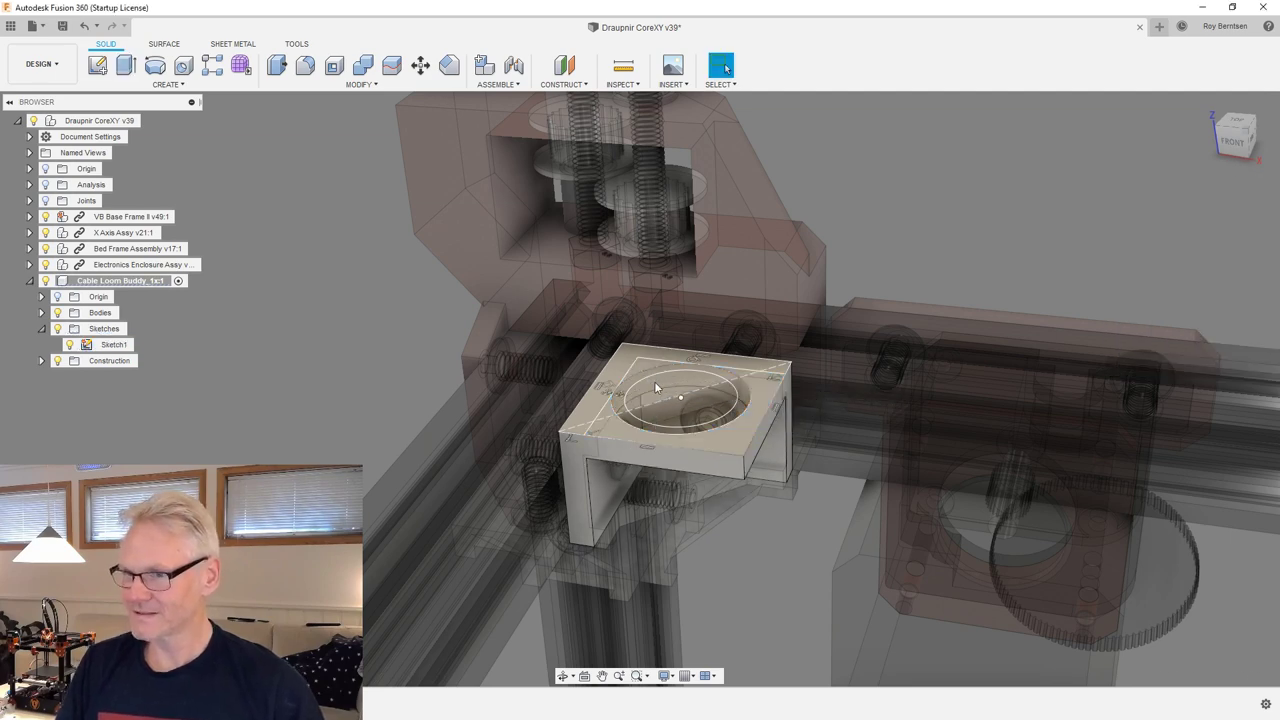
Extrude the ring profile in two directions, 23 mm upward and 4 mm downward, joined to the holder body.
scroll(650, 379, "up", 3)
scroll(775, 424, "up", 3)
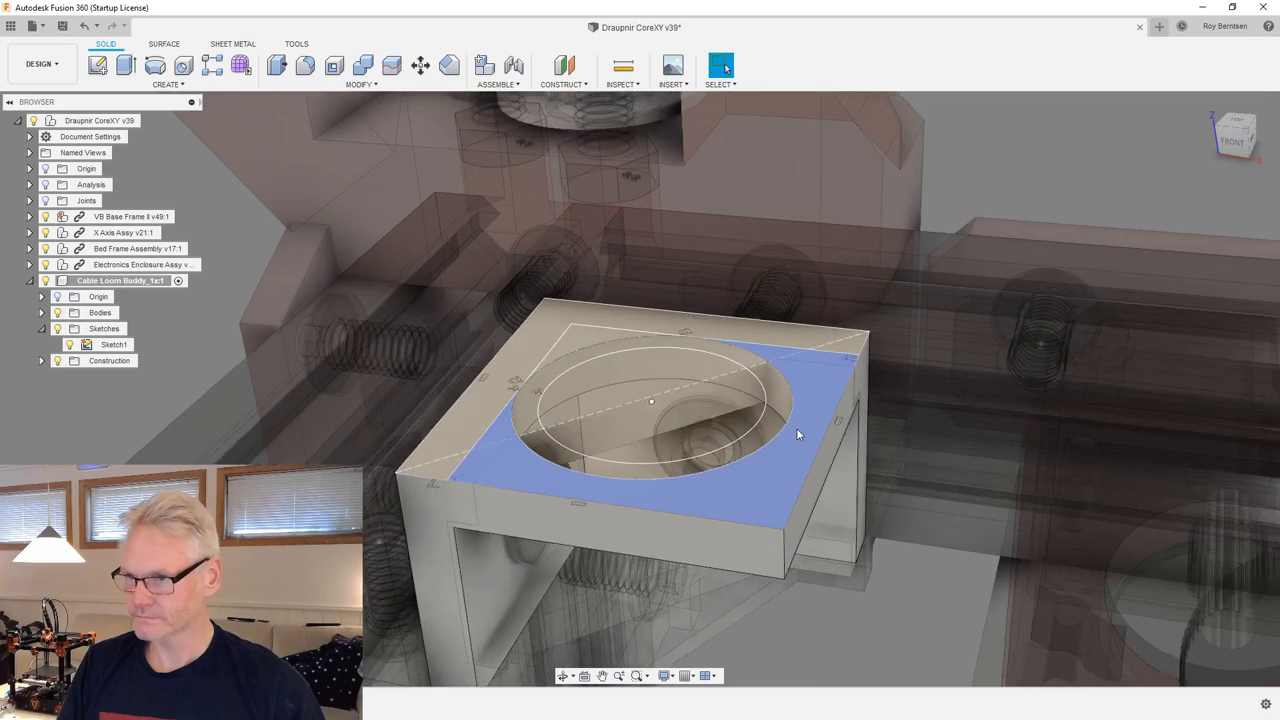
scroll(786, 429, "down", 2)
middle_click_drag(1065, 246, 916, 318, "shift")
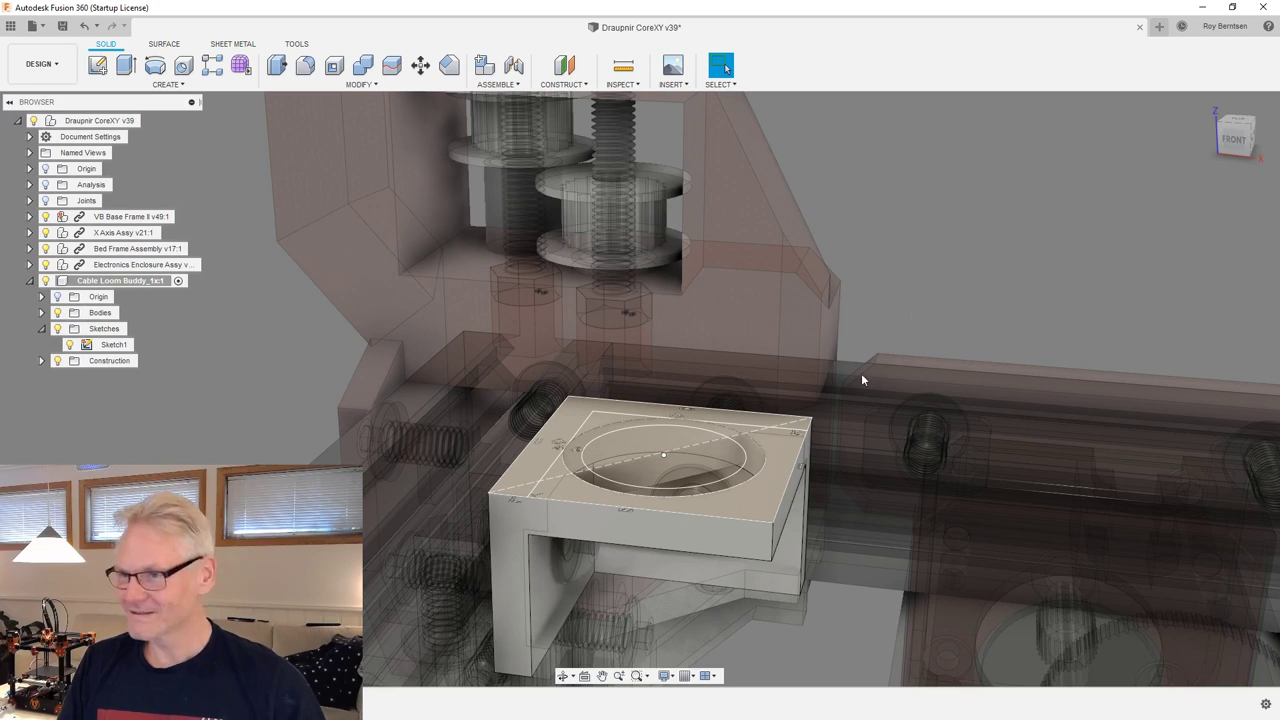
key("e")
left_click(742, 461)
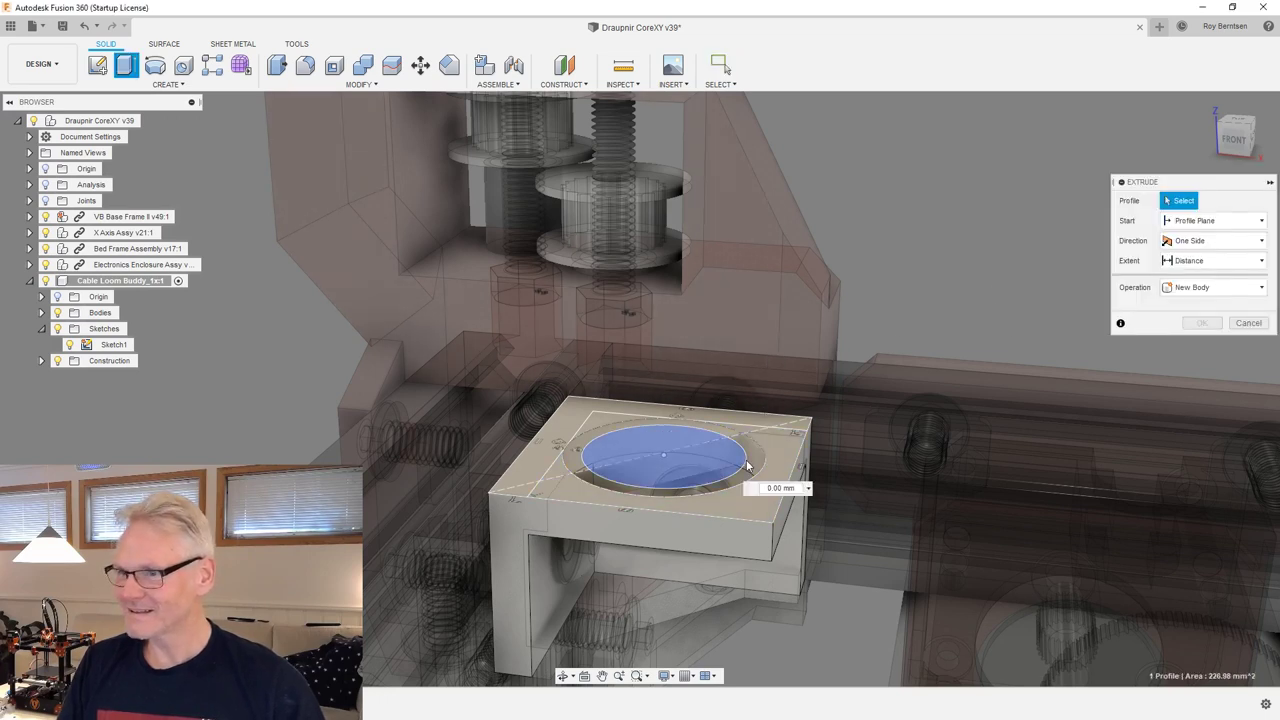
left_click(706, 456)
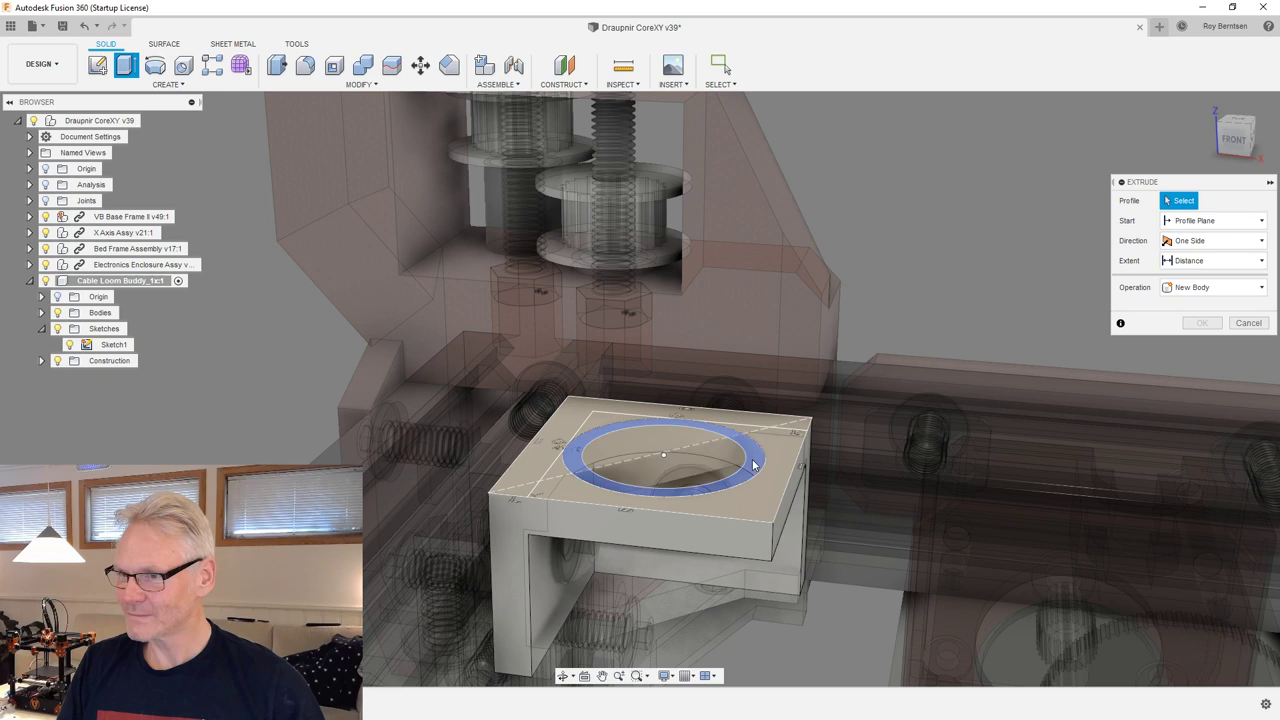
left_click(751, 462)
left_click_drag(744, 449, 751, 283)
left_click(1210, 242)
left_click(1203, 277)
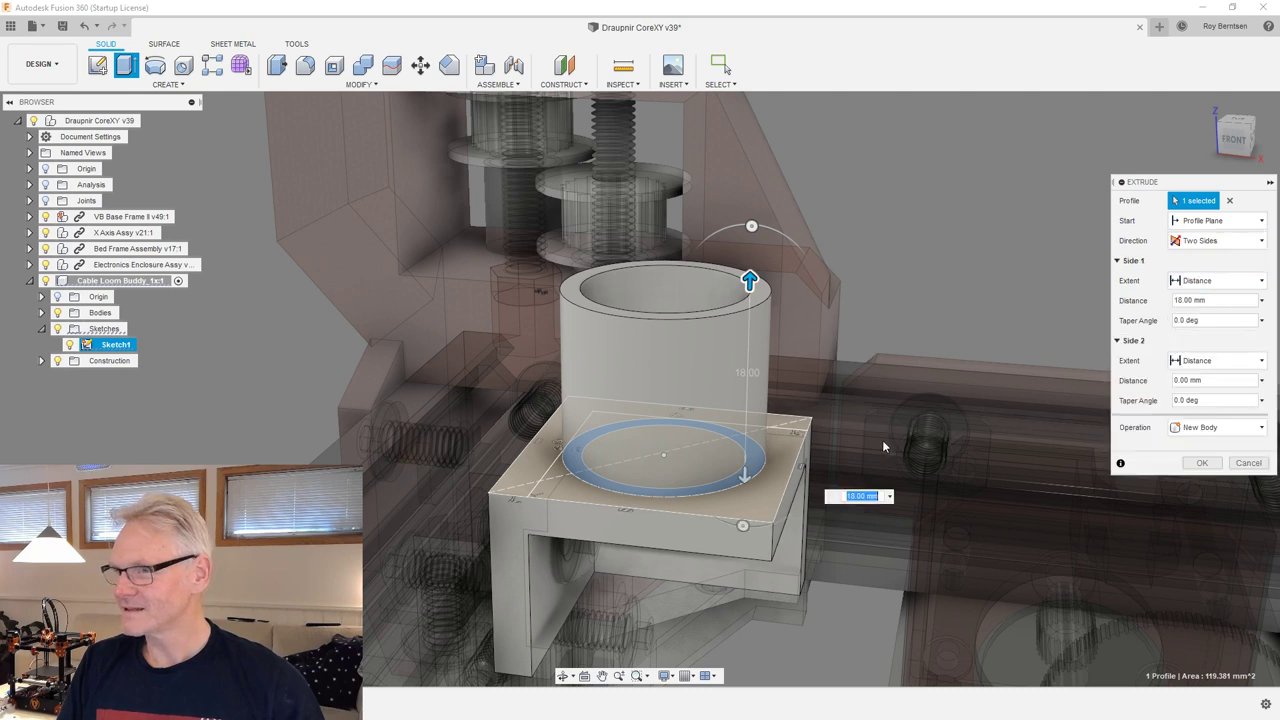
left_click_drag(743, 474, 742, 511)
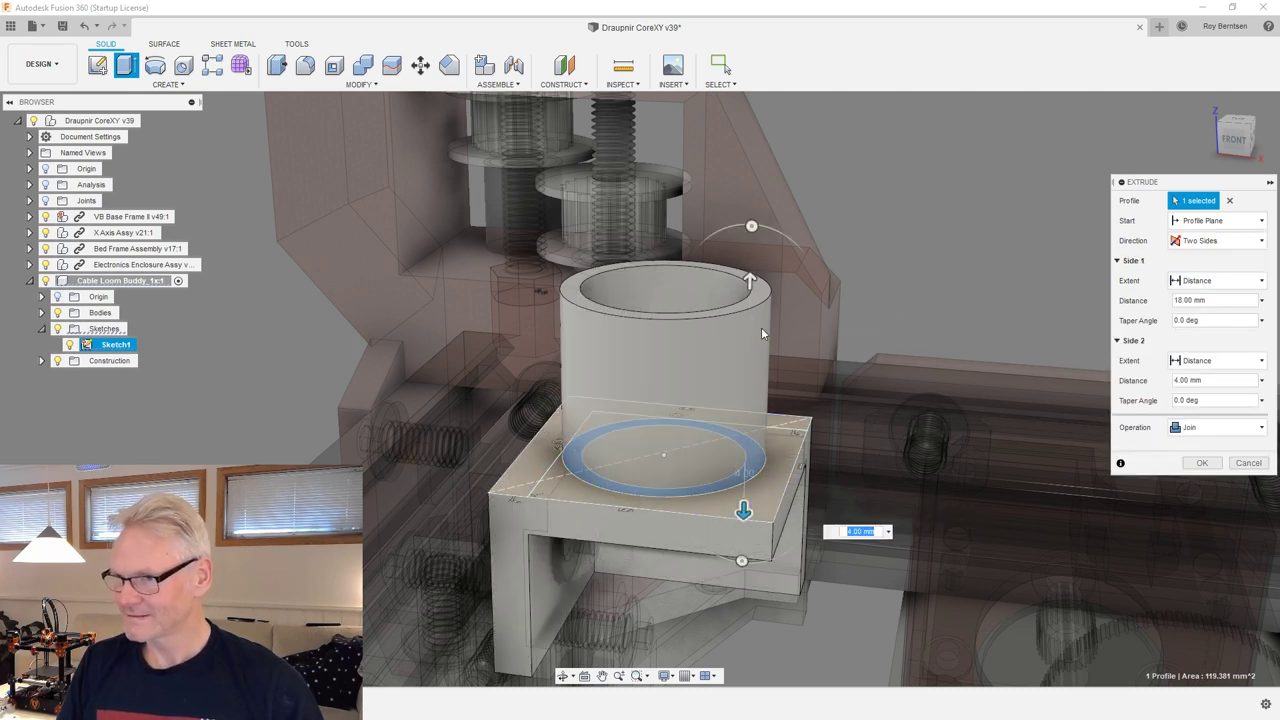
left_click_drag(752, 282, 751, 231)
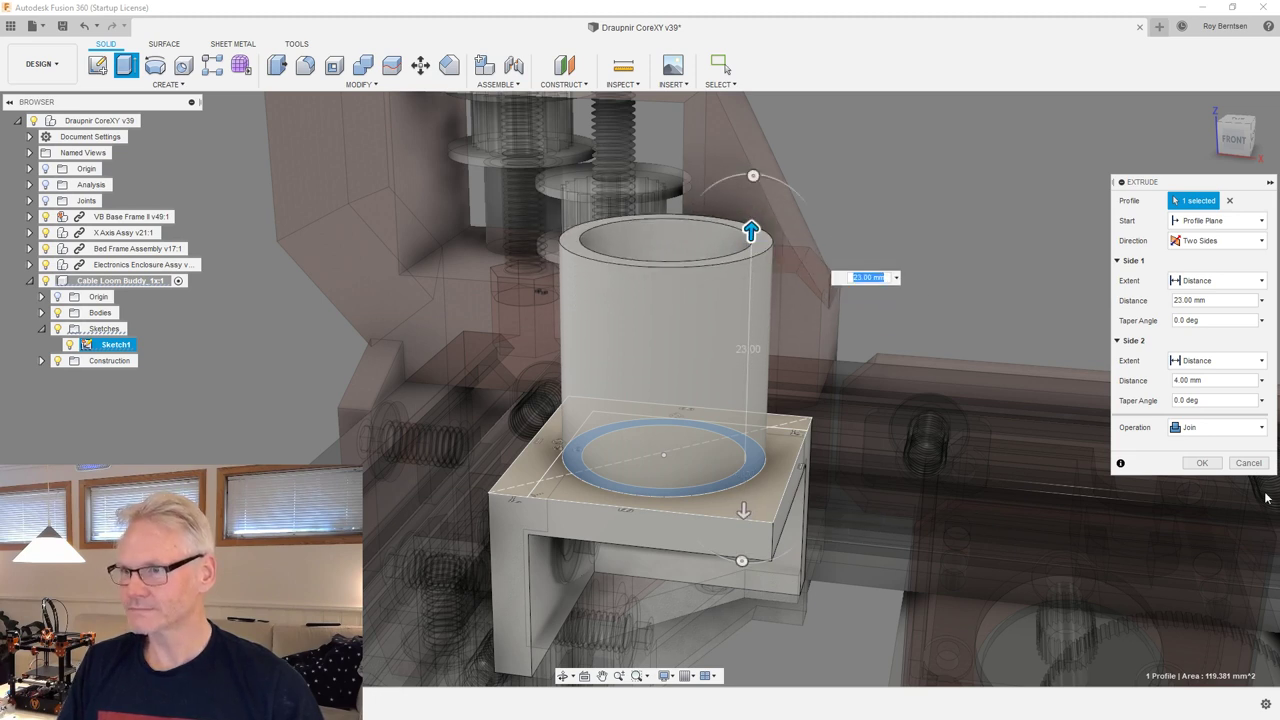
left_click(1204, 462)
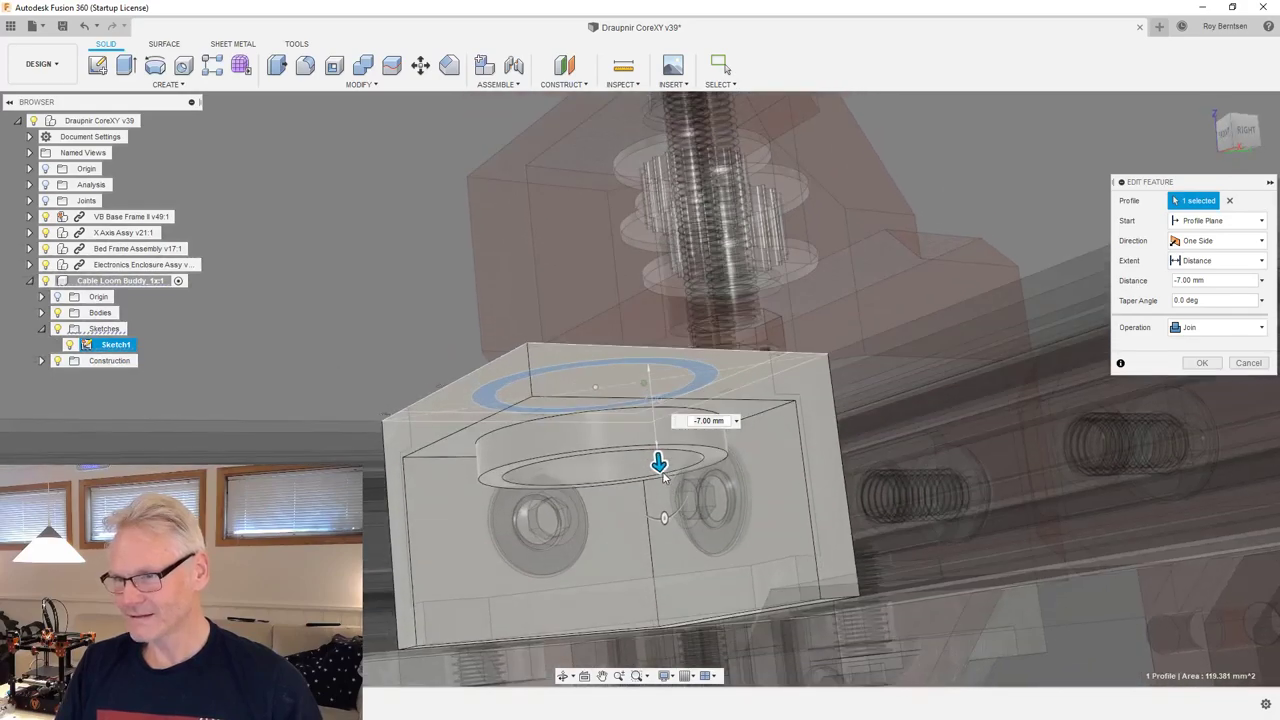
Try changing the one-sided distance of the ring's extrusion to -4 mm.
left_click_drag(658, 462, 654, 423)
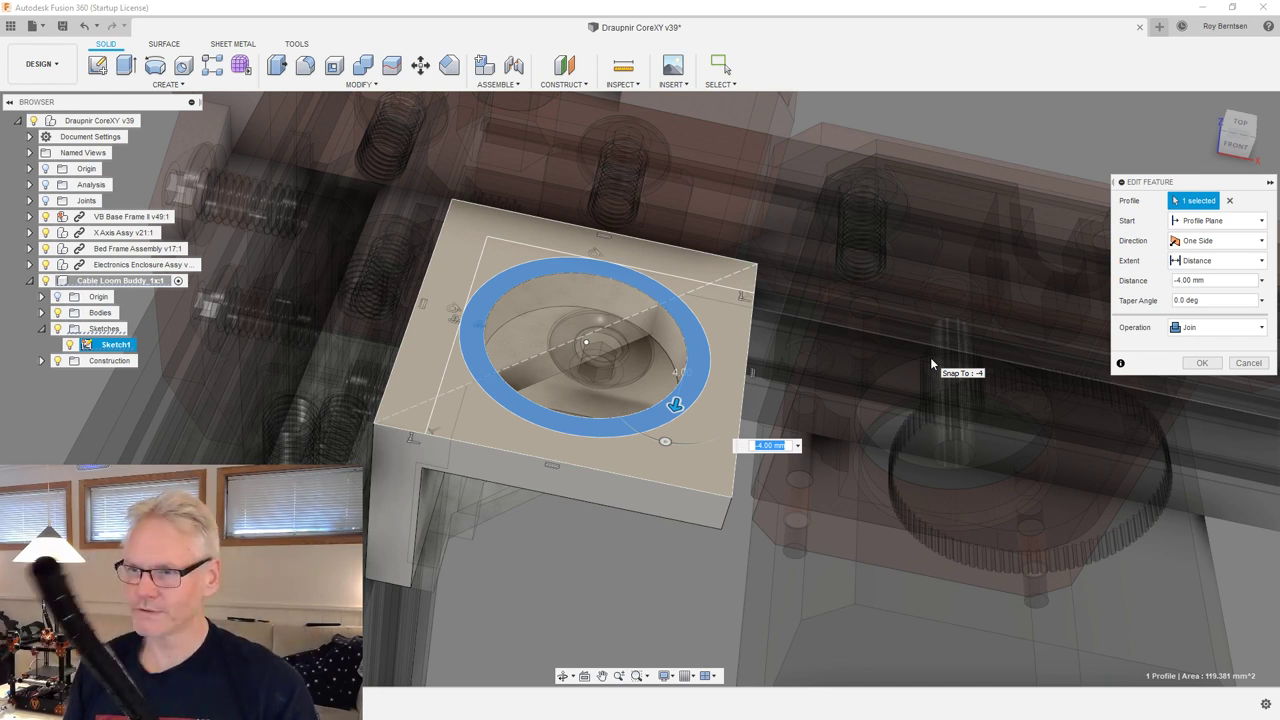
left_click(1248, 363)
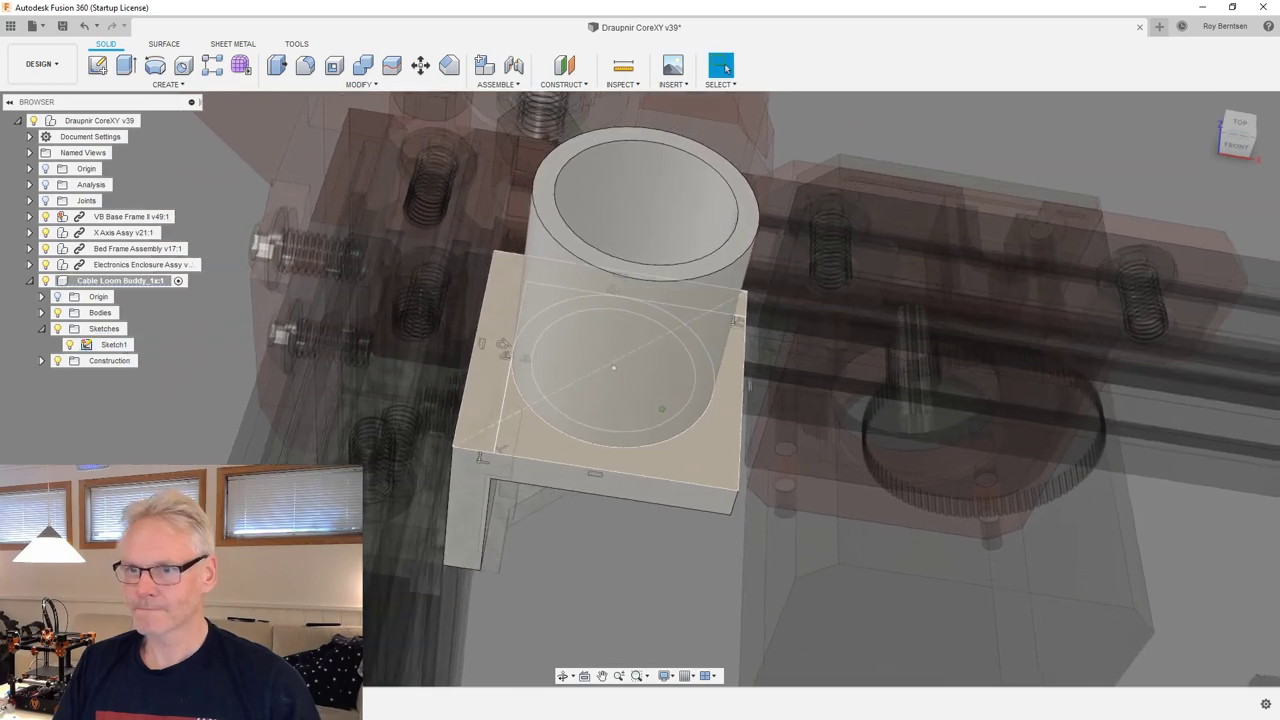
Edit Sketch1 and convert its diagonal construction line into a regular line that divides the ring profile, finishing the sketch.
double_click(113, 344)
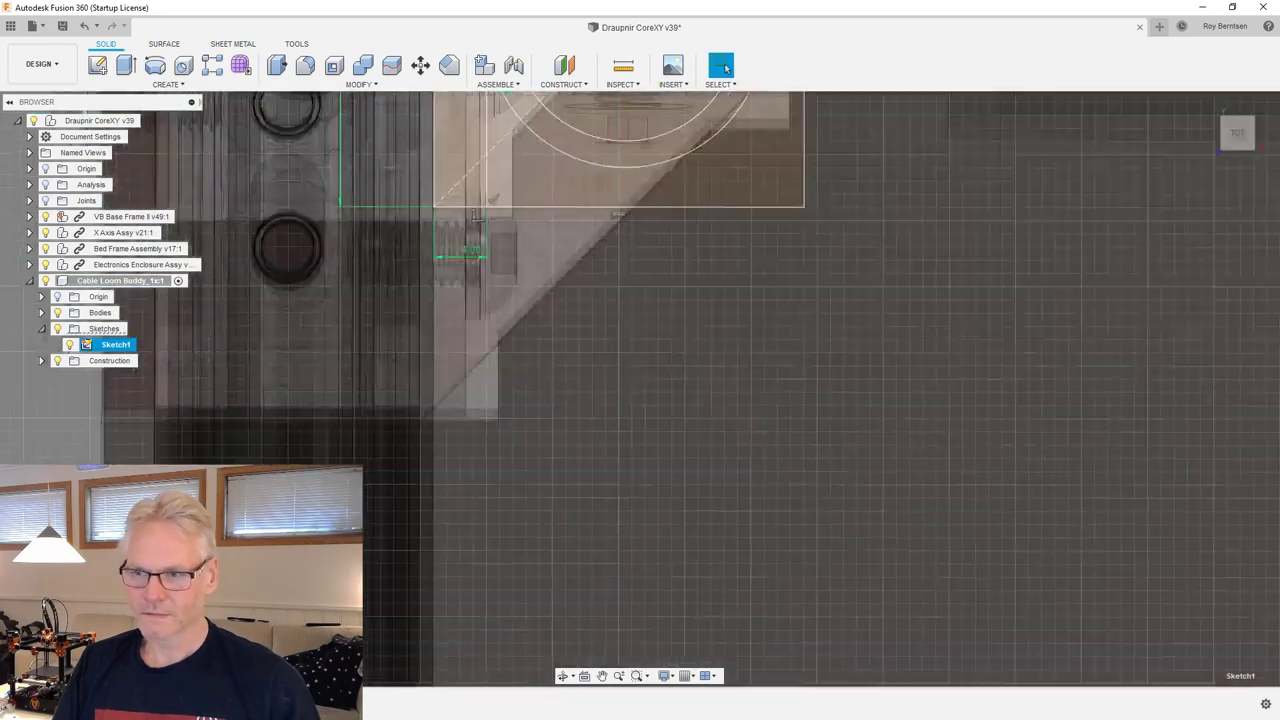
scroll(618, 196, "up", 5)
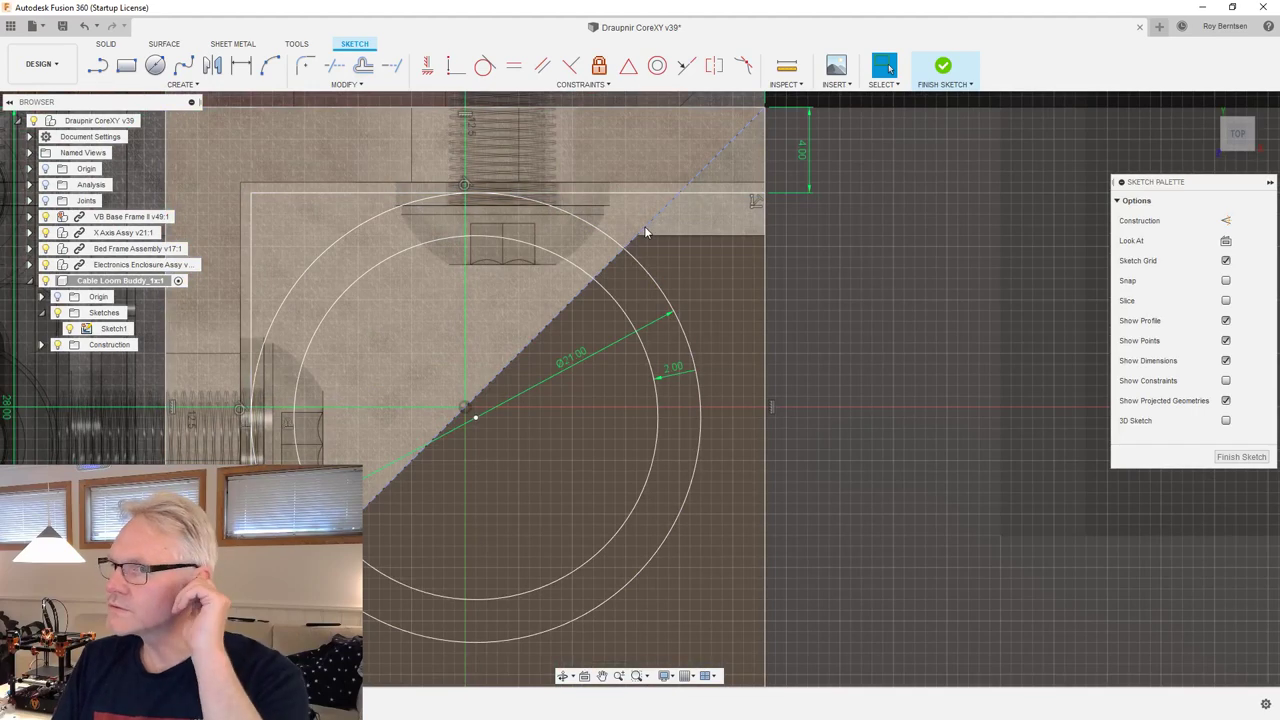
left_click(645, 229)
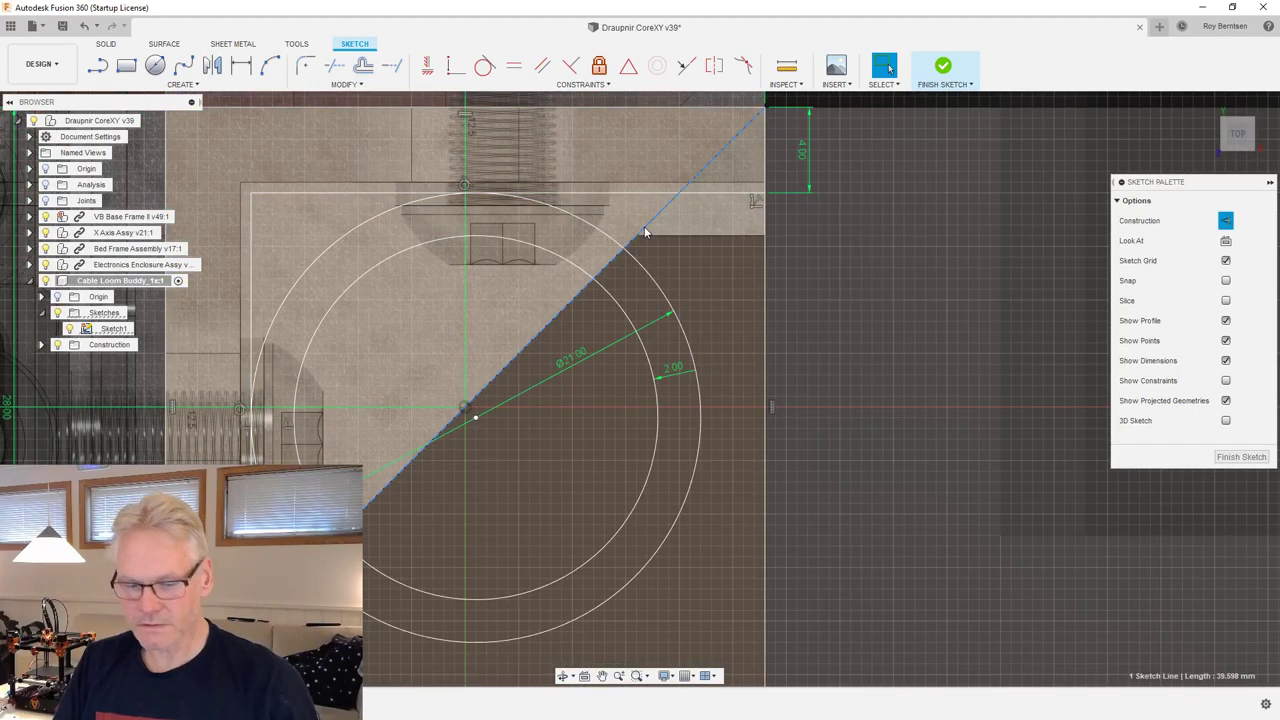
key("x")
left_click(749, 344)
scroll(747, 345, "down", 2)
mouse_move(748, 350)
middle_mouse_down("shift")
mouse_move(751, 366)
mouse_move(808, 295)
middle_mouse_up("shift")
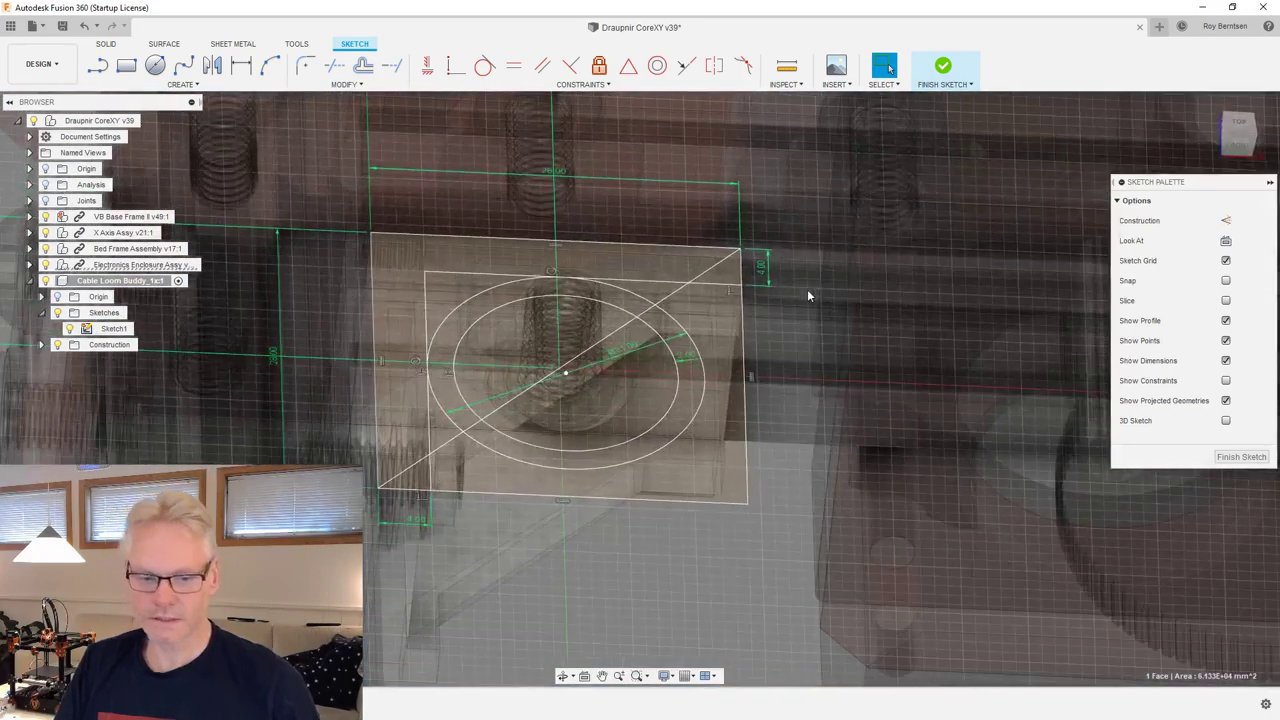
left_click(1242, 457)
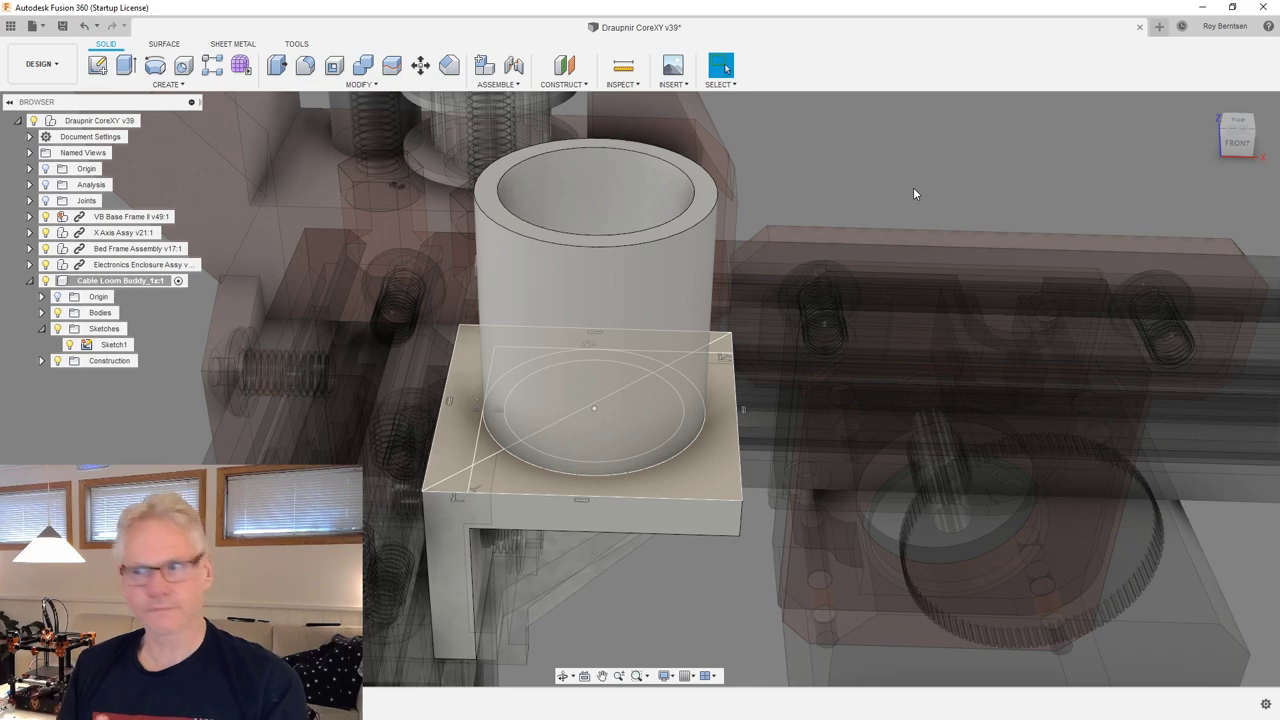
Edit the ring's extrusion to use only the half-ring profile facing away from the bracket's corner, with direction One Side.
middle_click_drag(931, 151, 875, 237, "shift")
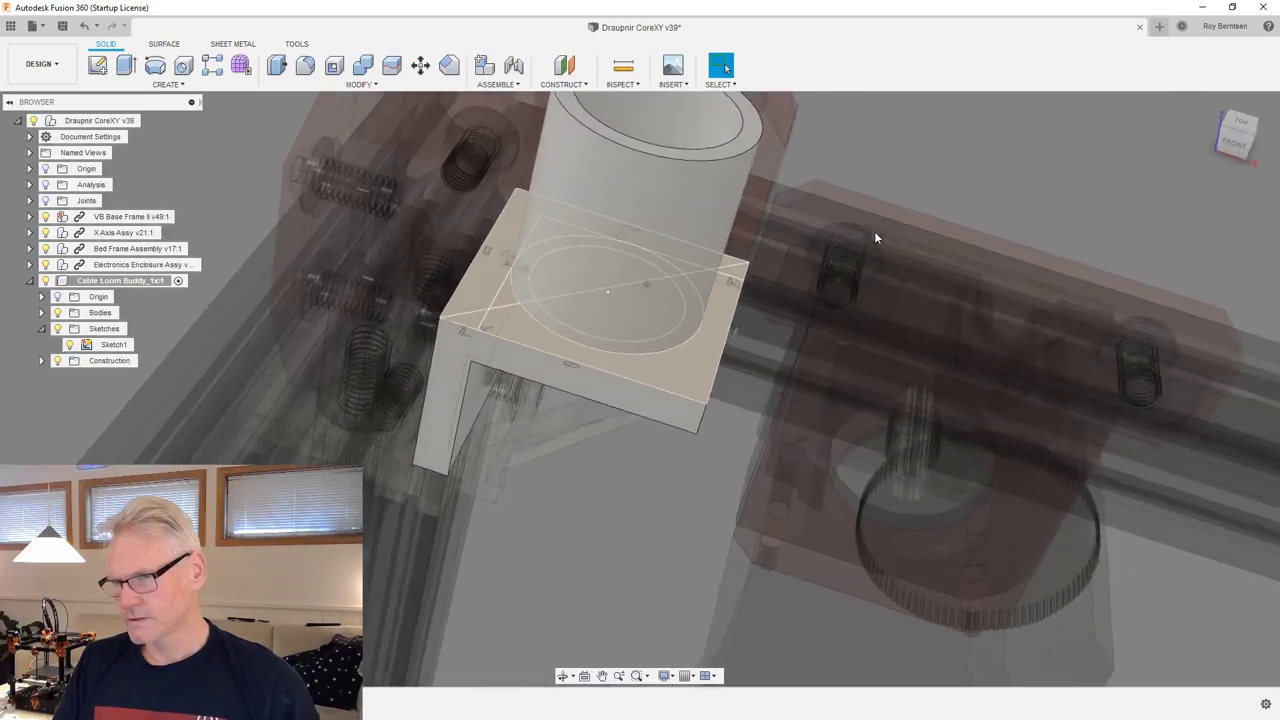
double_click(140, 703)
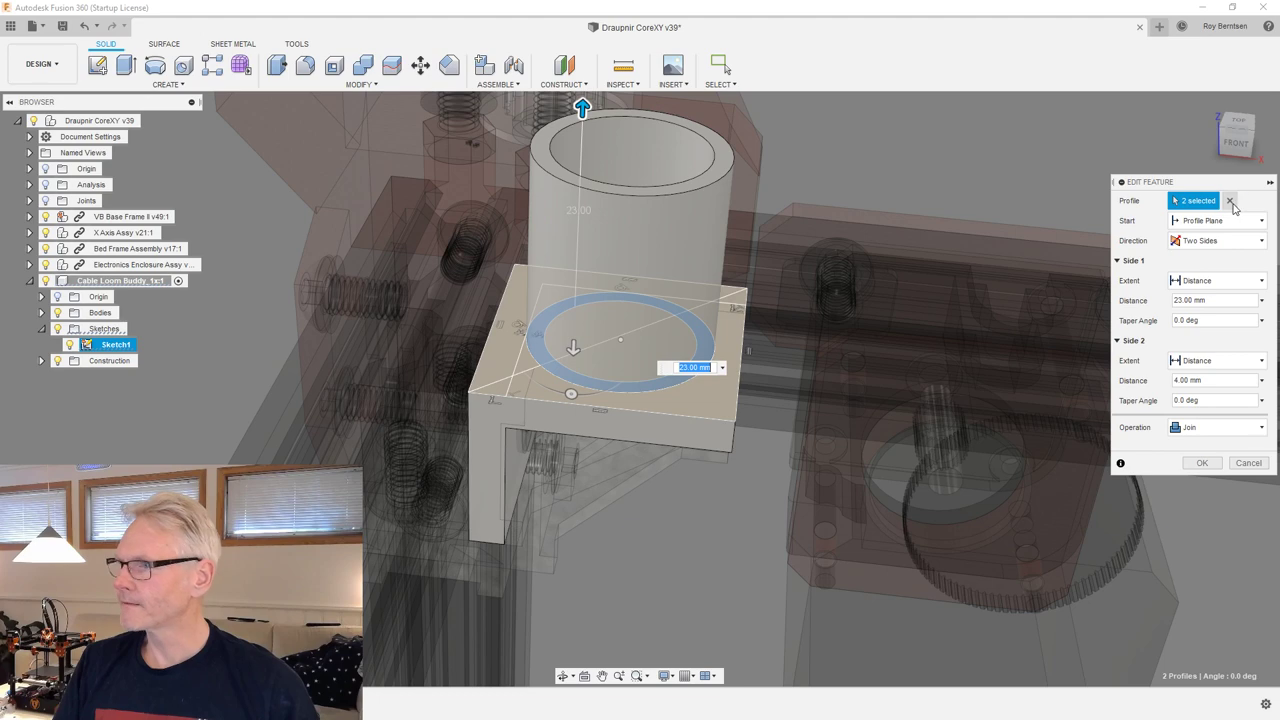
left_click(1231, 201)
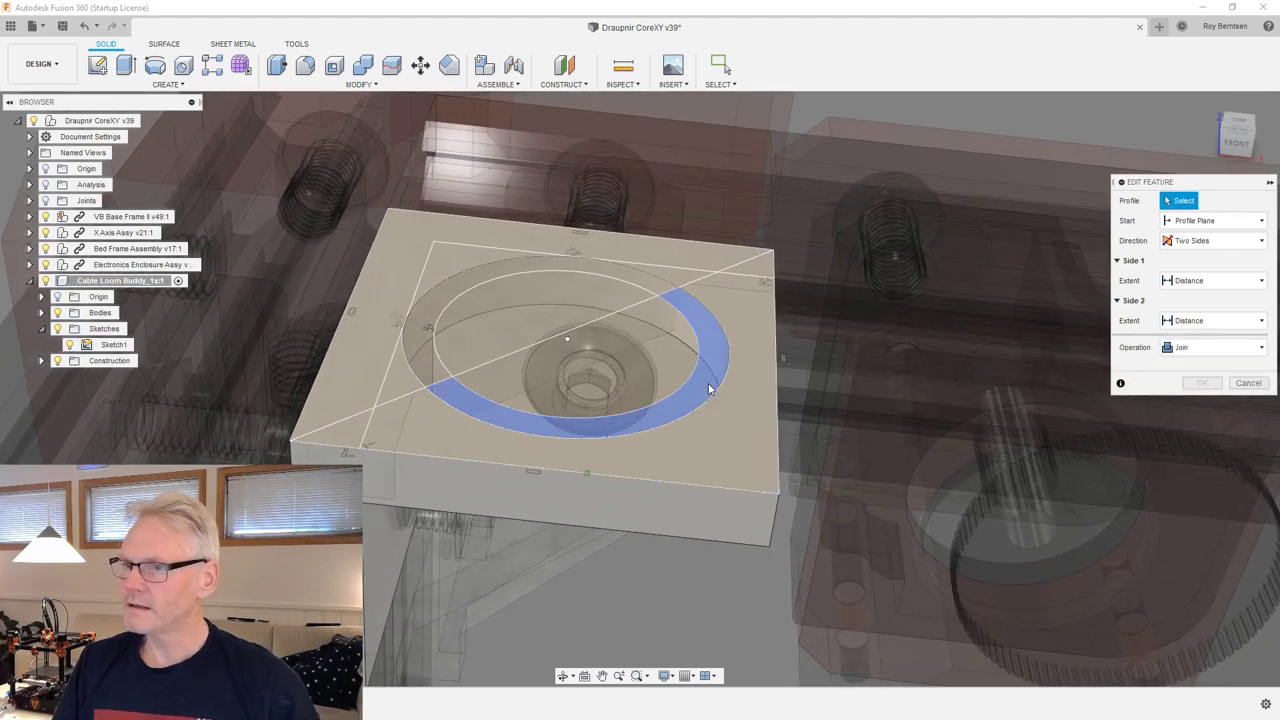
left_click(709, 389)
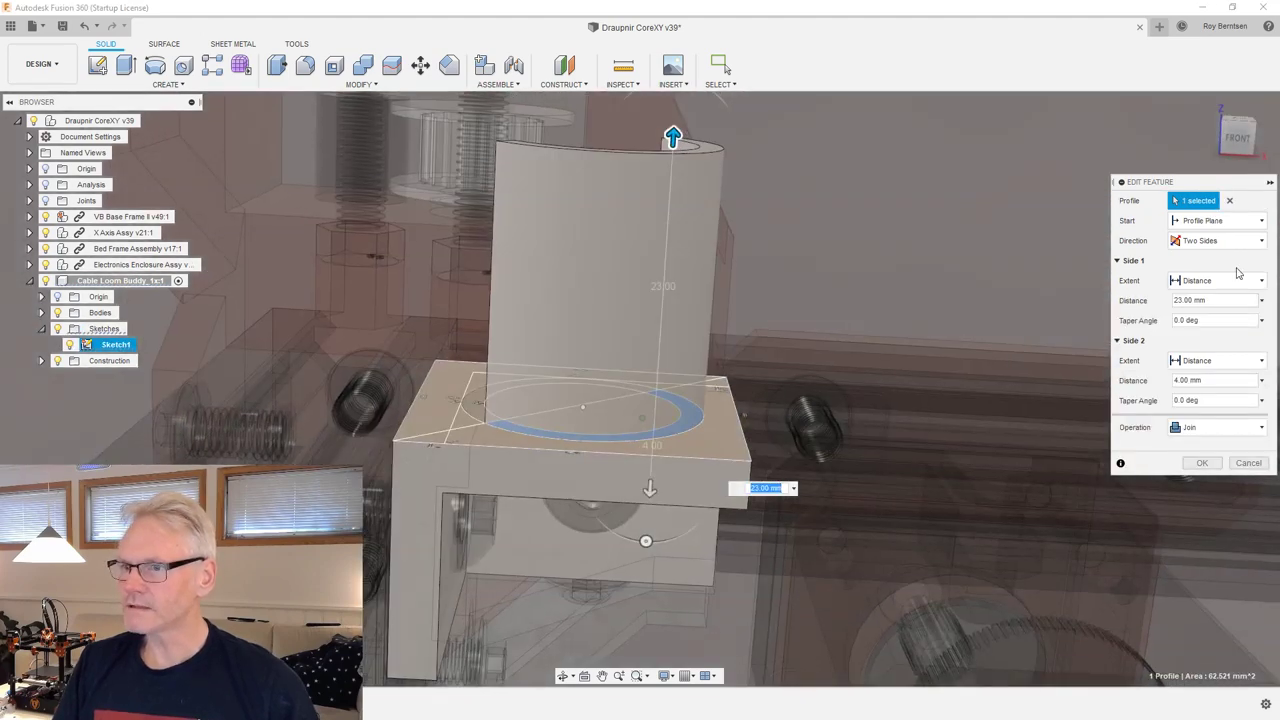
left_click(1228, 242)
left_click(1200, 260)
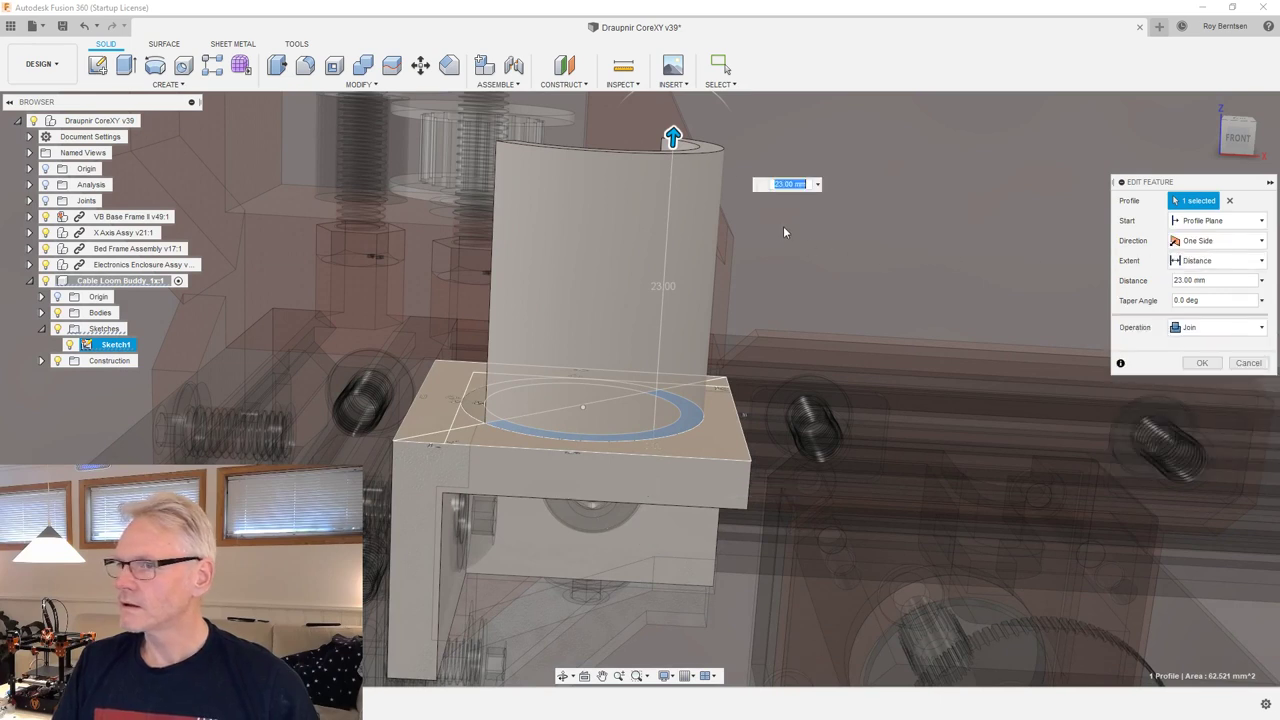
Set the half ring's extrusion distance to -7 mm so it extends below the plate, and apply the edit.
left_click_drag(673, 132, 650, 511)
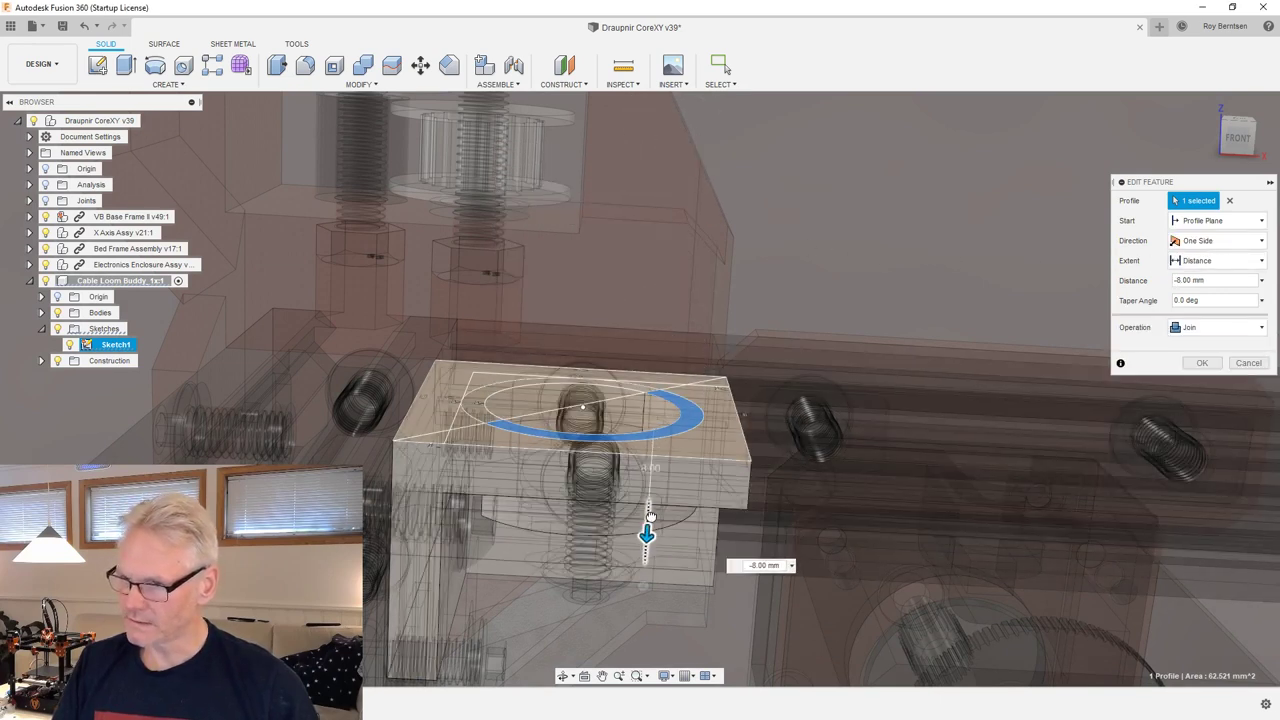
middle_click_drag(658, 553, 920, 226, "shift")
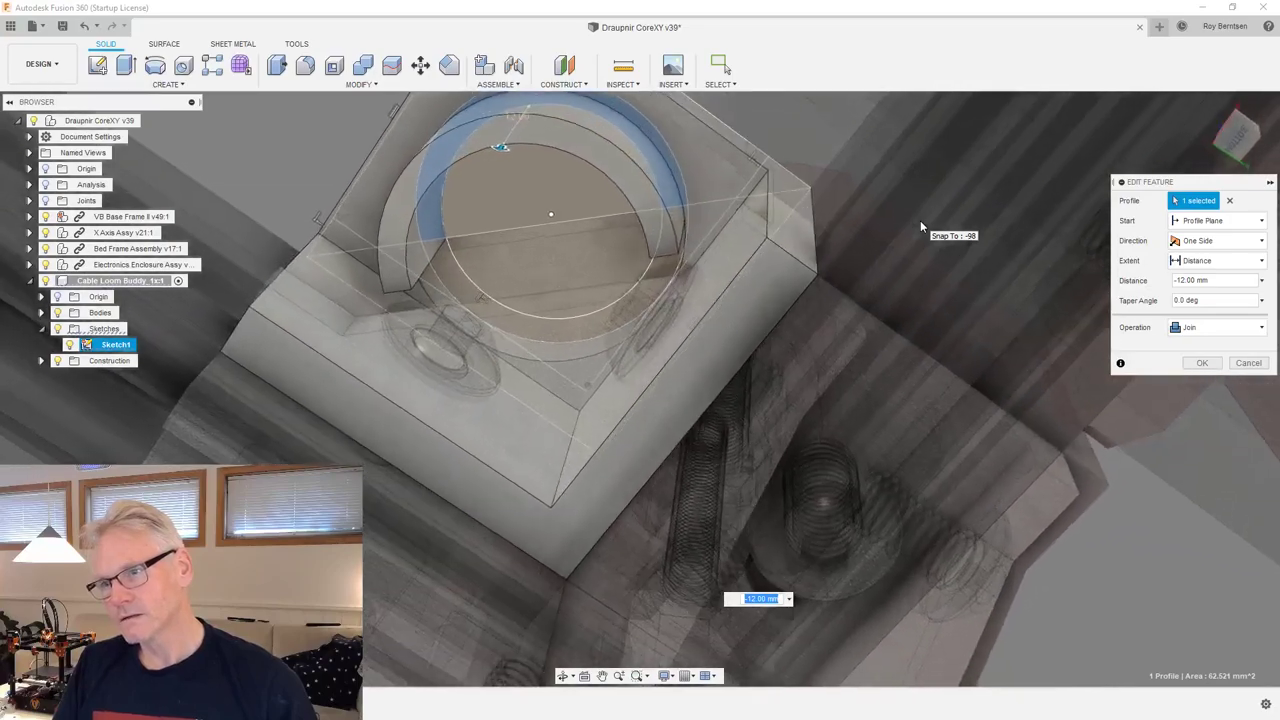
middle_click_drag(921, 226, 916, 226, "shift")
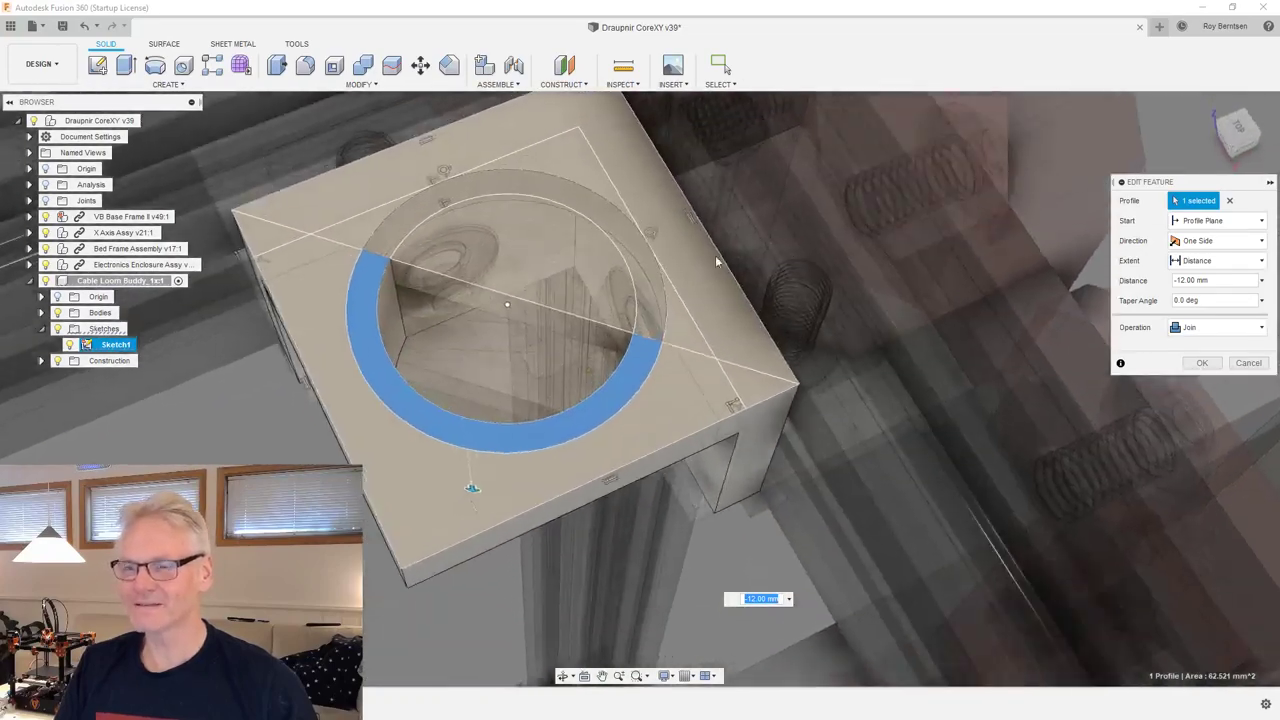
middle_click_drag(512, 257, 514, 258, "shift")
scroll(632, 307, "up", 2)
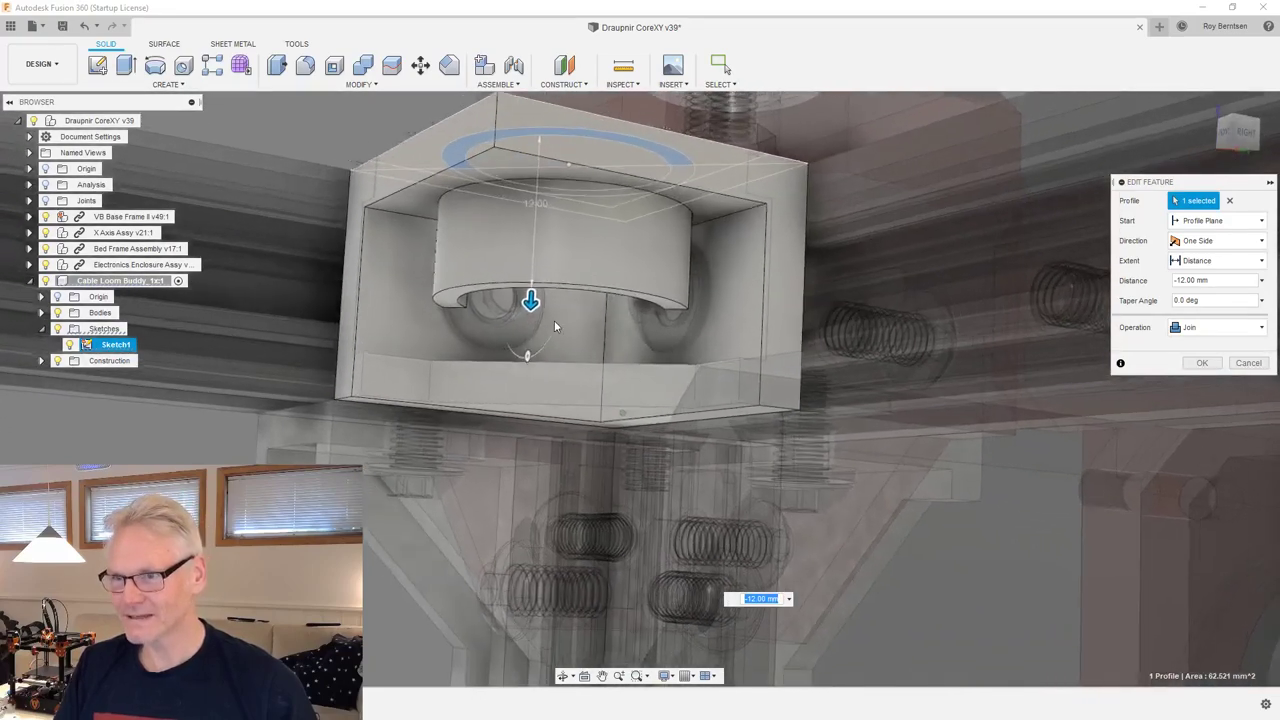
left_click_drag(524, 297, 543, 228)
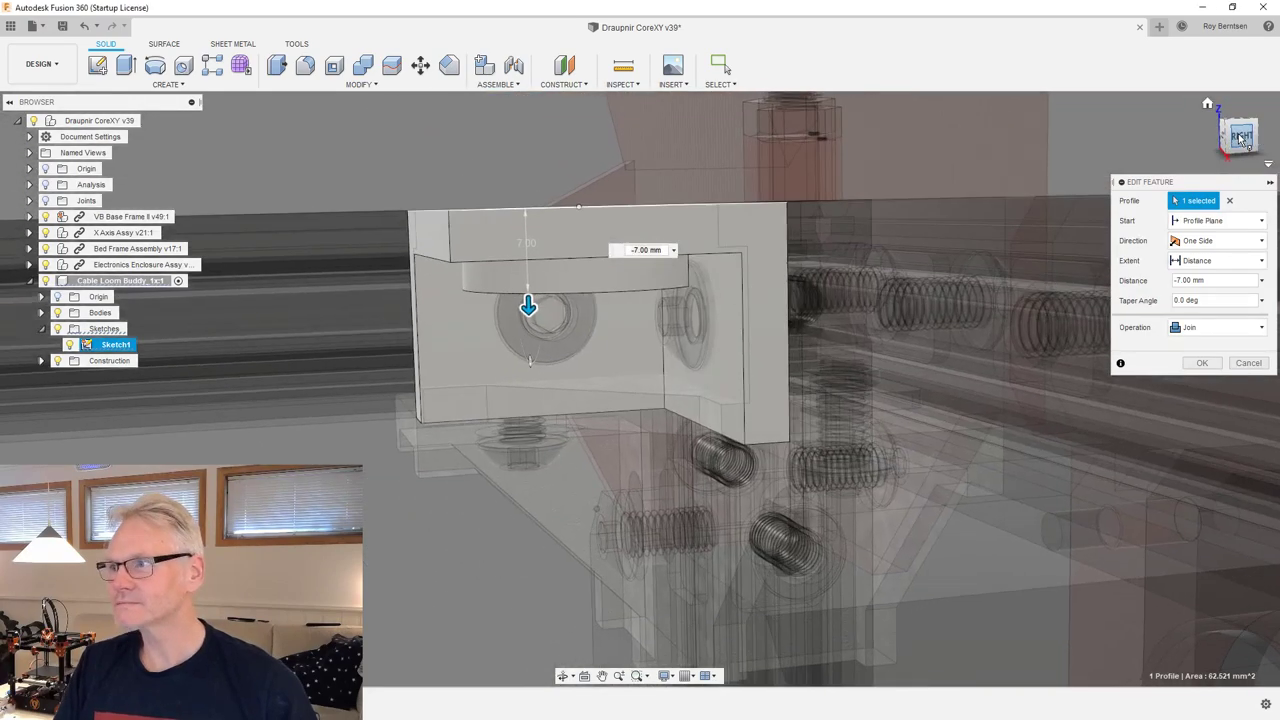
left_click(1240, 137)
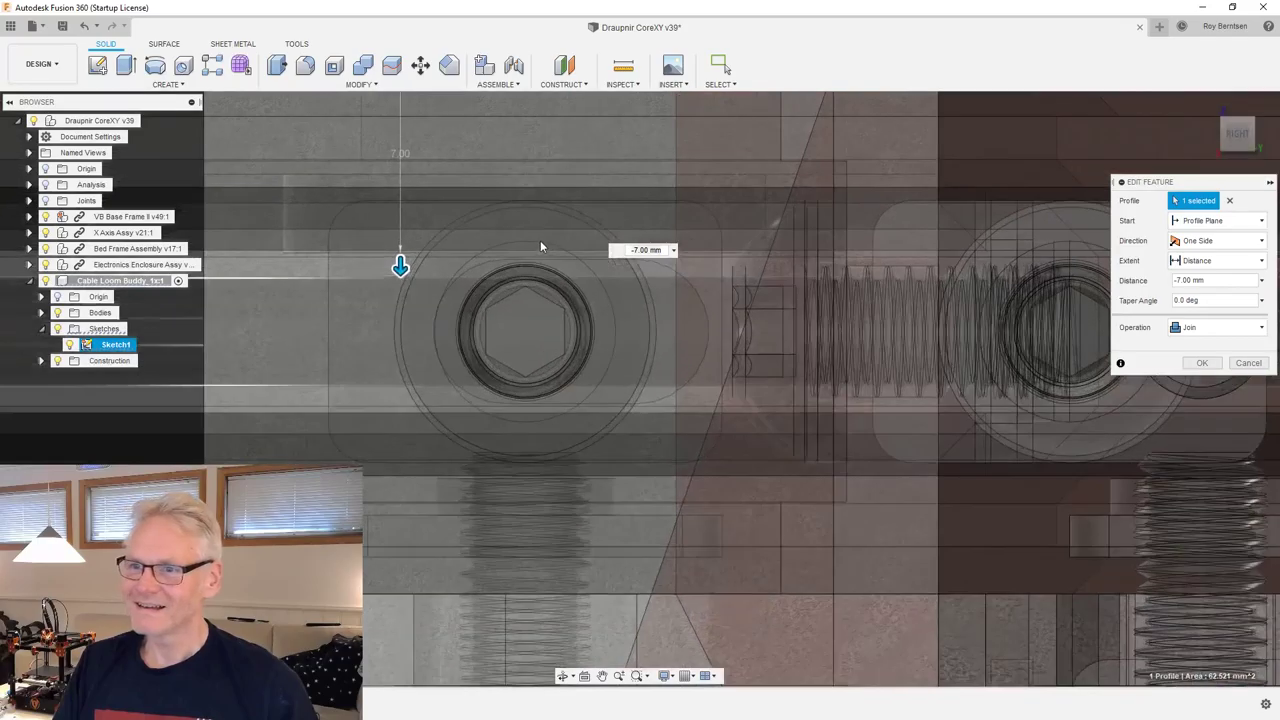
scroll(1014, 245, "down", 5)
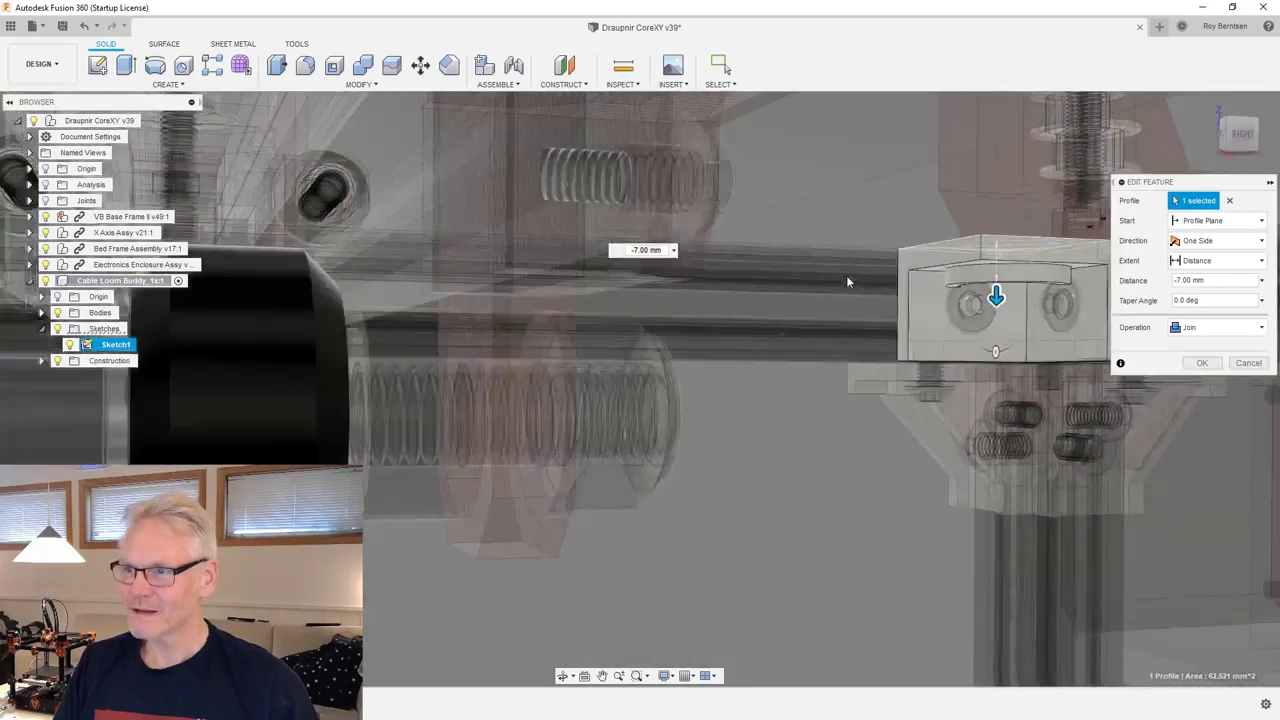
middle_click_drag(846, 275, 1141, 333, "shift")
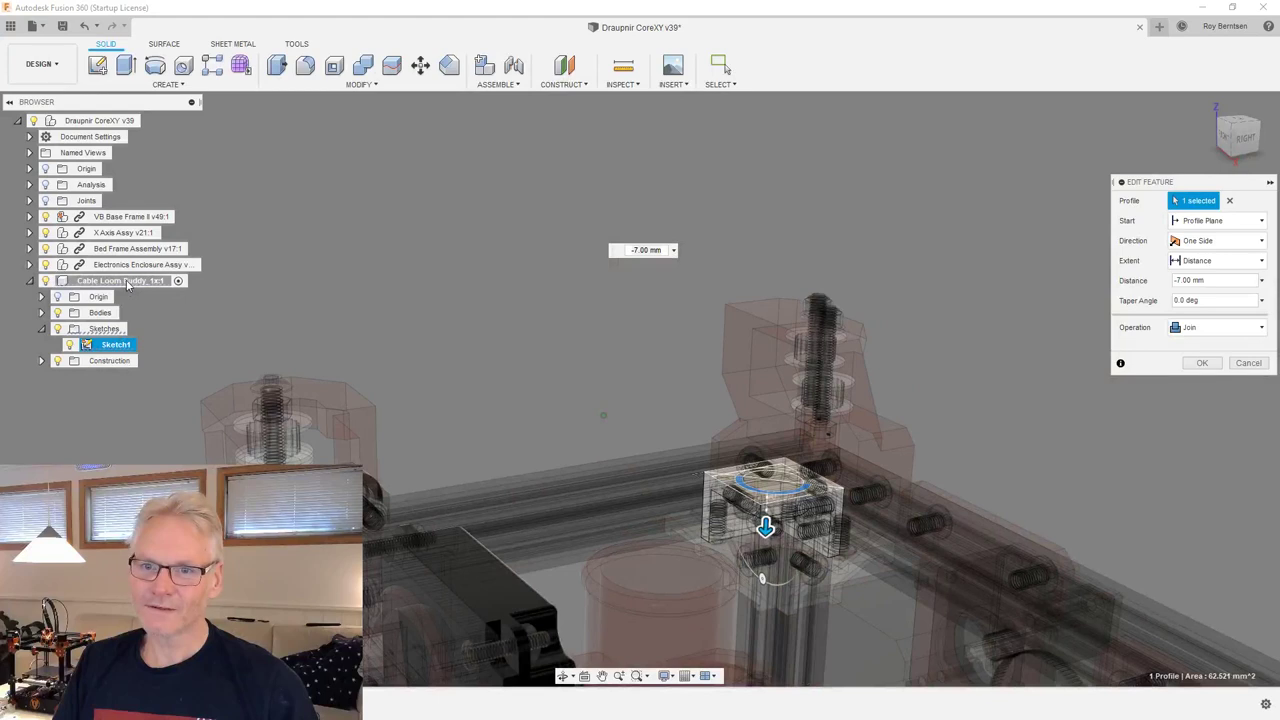
left_click(1202, 363)
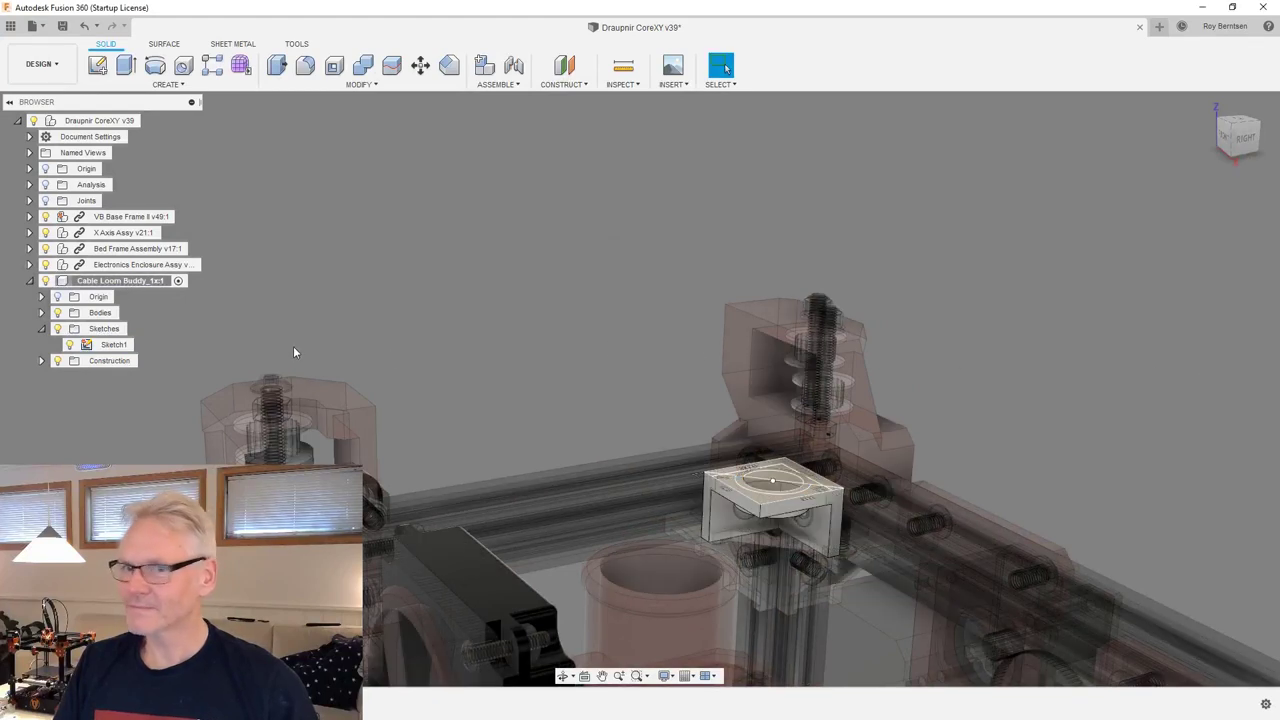
Isolate the Cable Loom Buddy_1x component so the rest of the printer is hidden.
right_click(144, 286)
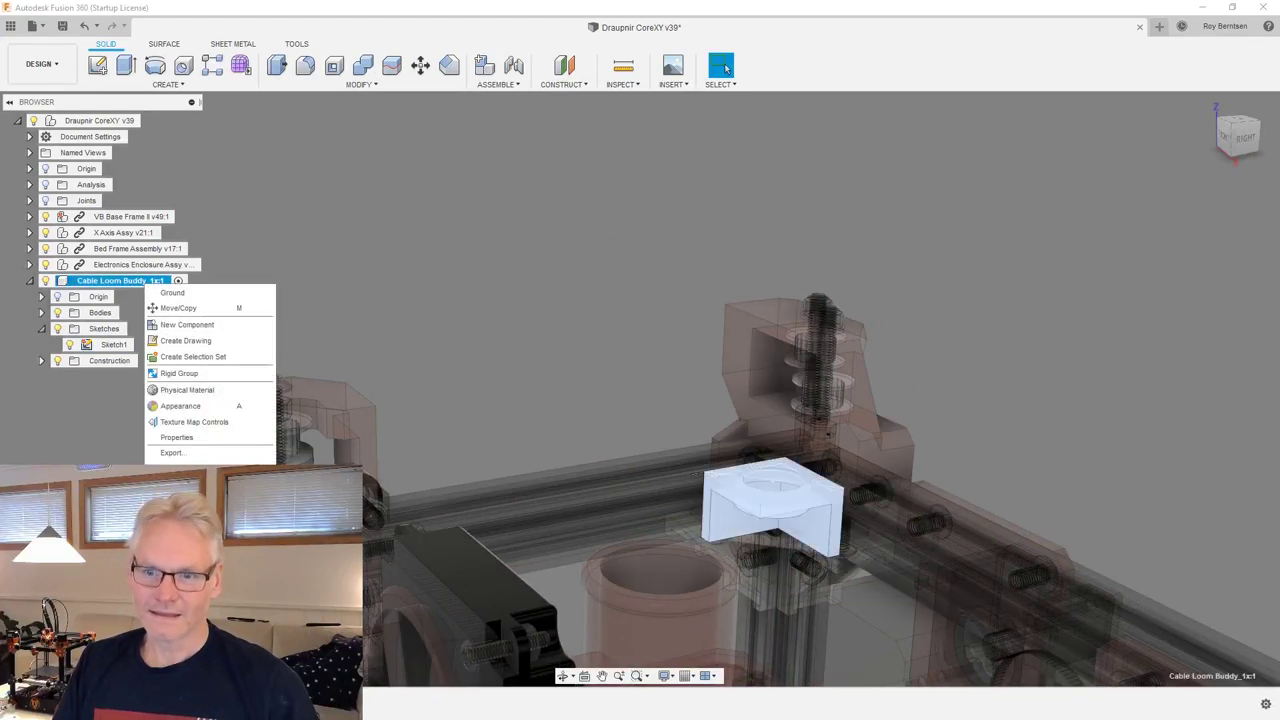
left_click(180, 629)
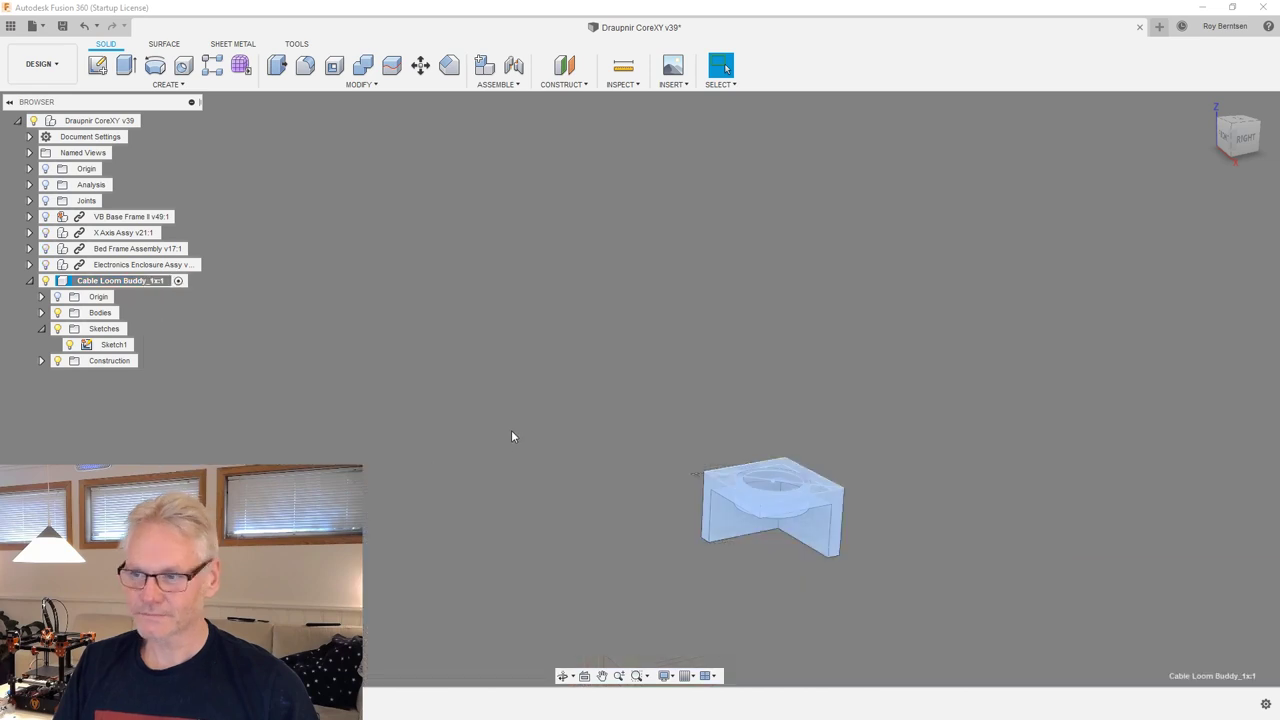
left_click(512, 429)
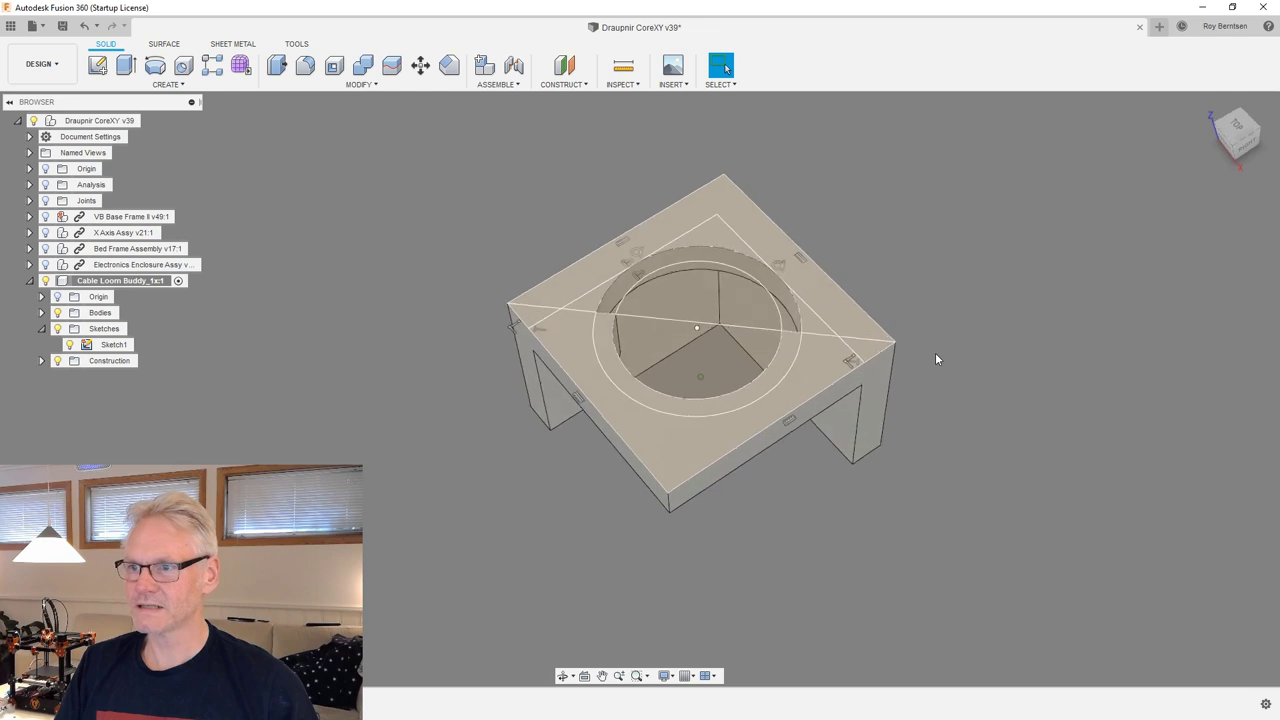
Hide Sketch1 and add the ring regions between the two circles to the profiles of the plate's -4 mm extrusion.
left_click(69, 345)
left_click(268, 402)
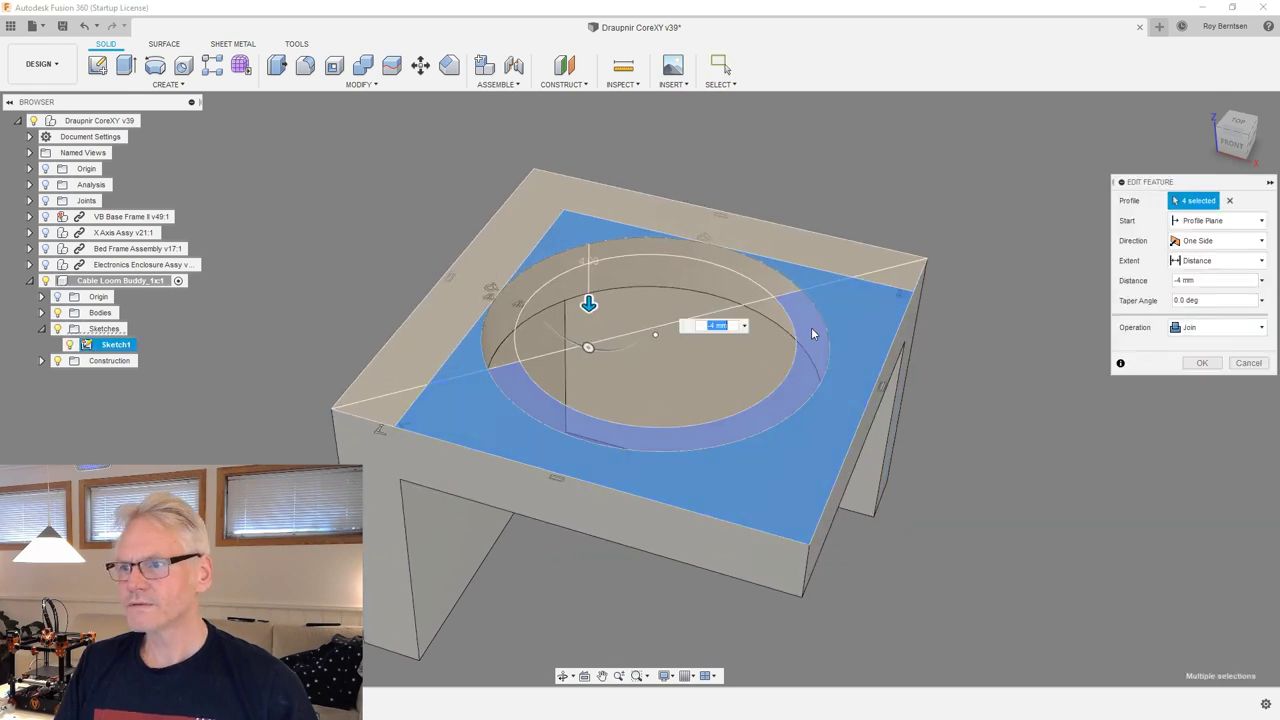
left_click(812, 333)
left_click(1200, 363)
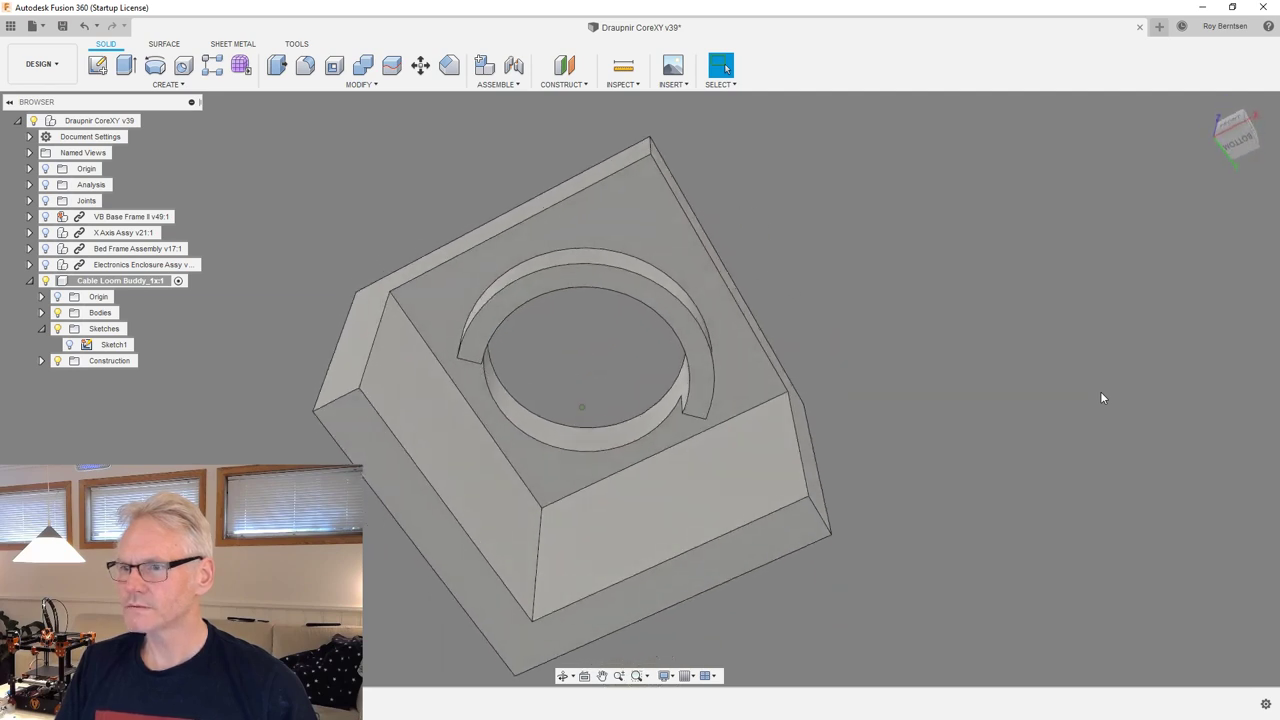
Chamfer an edge at each end of the half ring by 3 mm and fillet the plate's free outer corner at 14 mm.
left_click(448, 66)
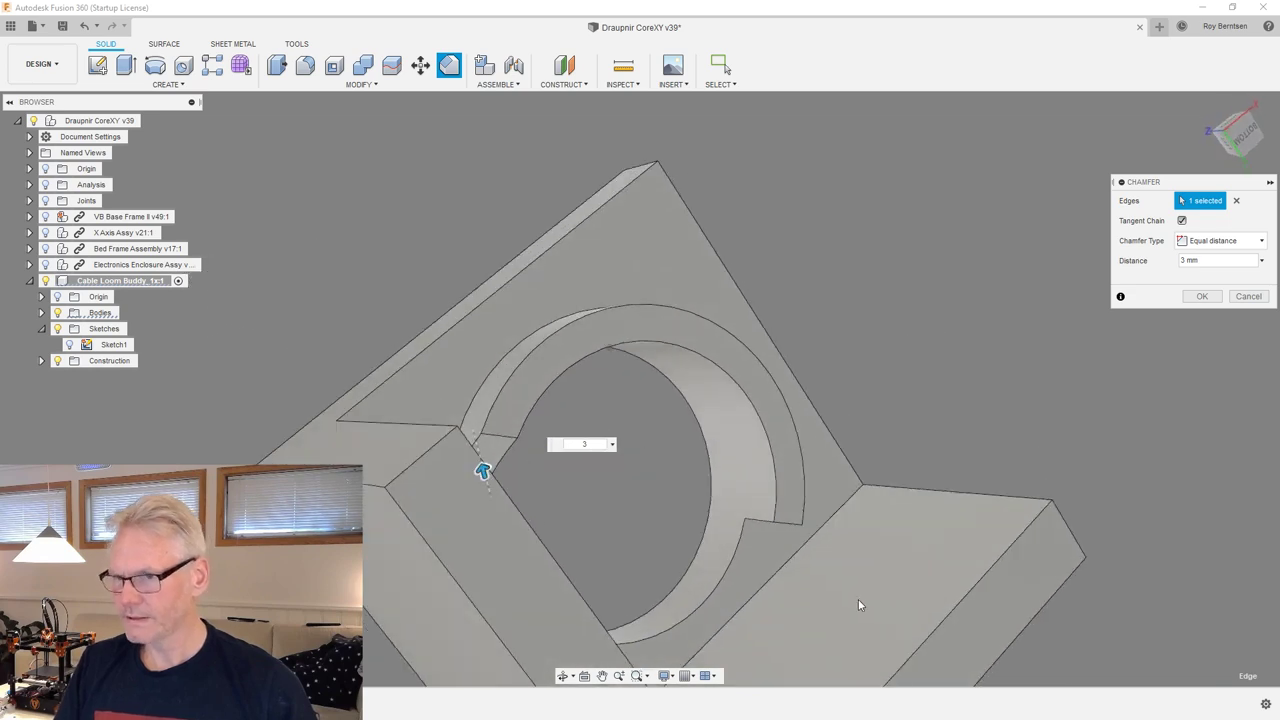
scroll(862, 601, "up", 3)
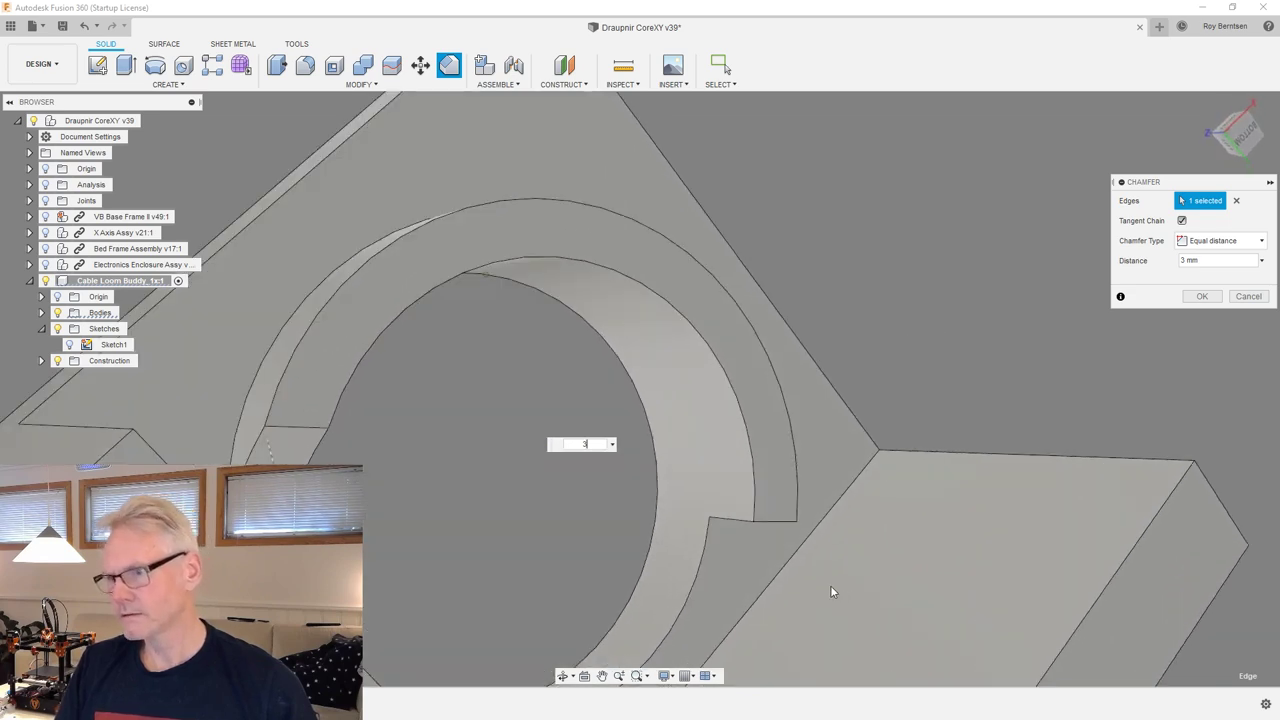
left_click(784, 520)
scroll(907, 472, "down", 5)
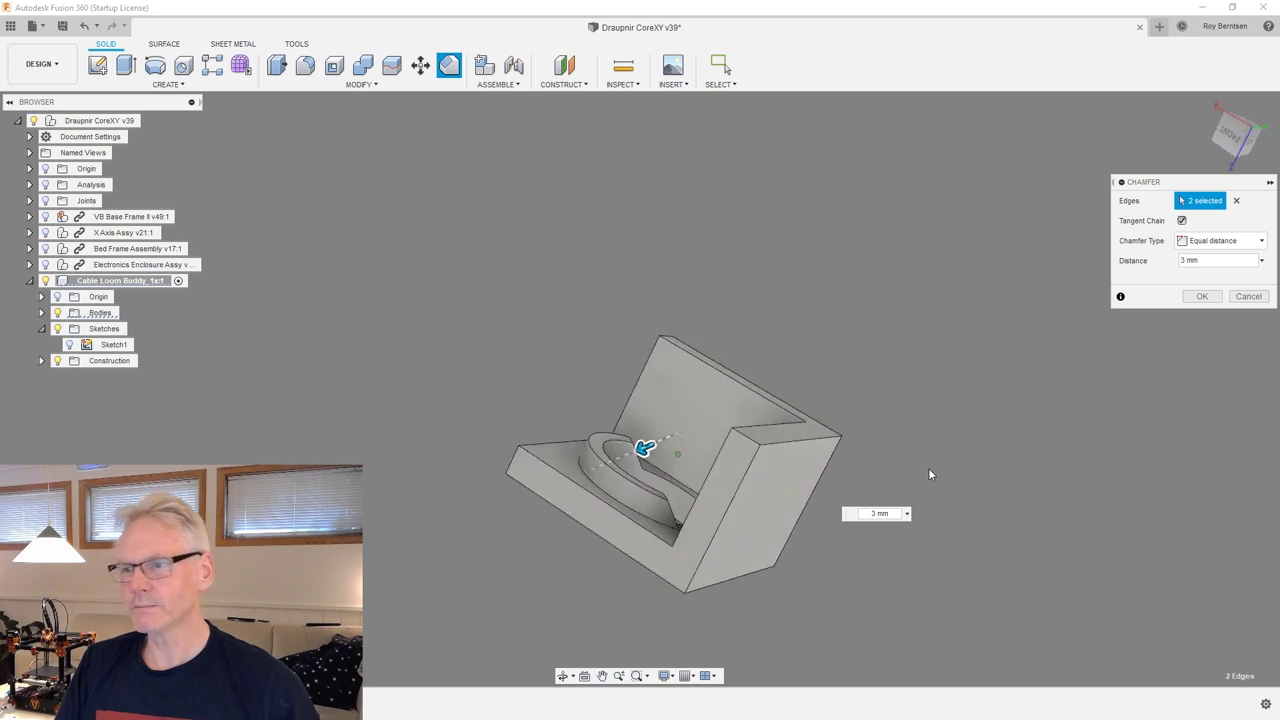
left_click(1201, 297)
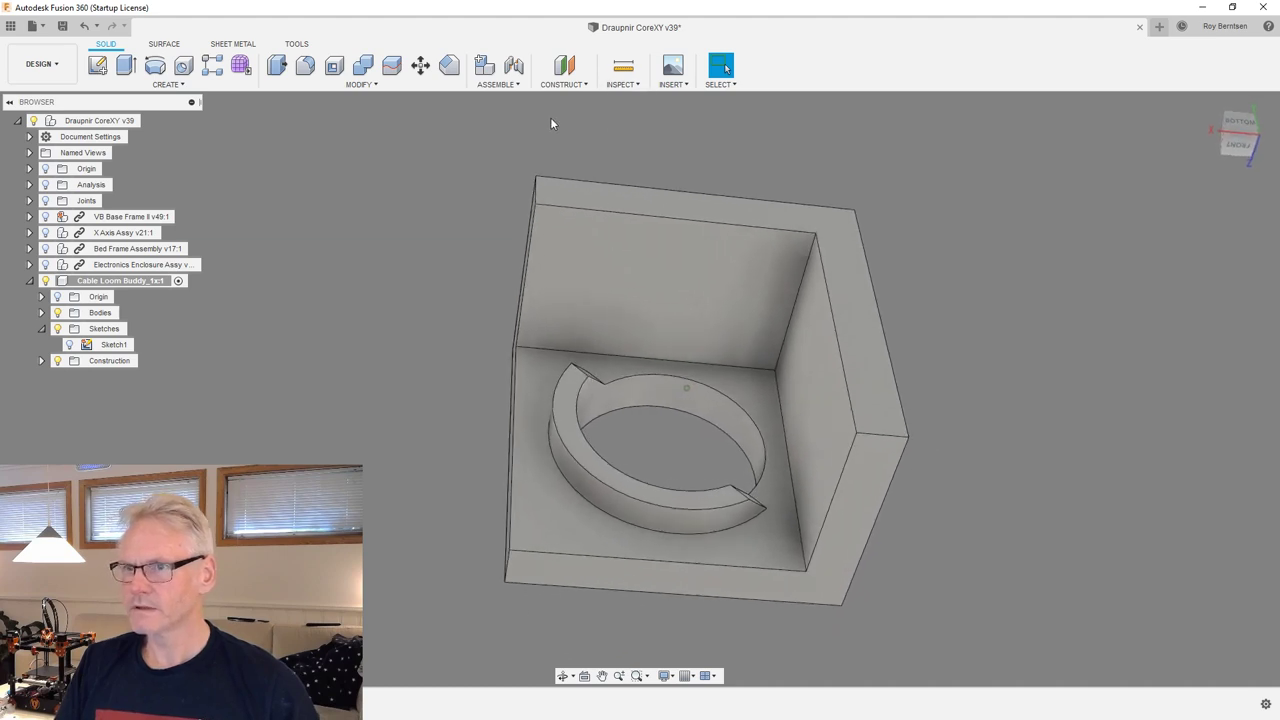
key("f")
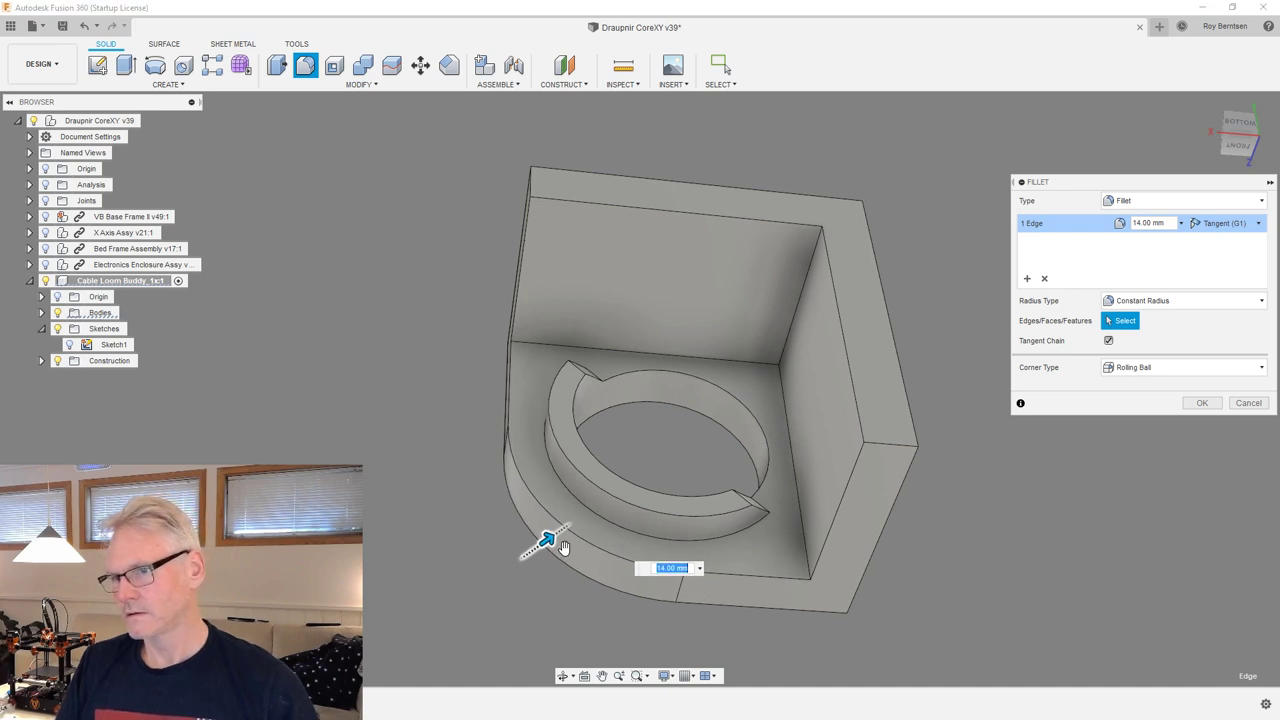
left_click(1202, 402)
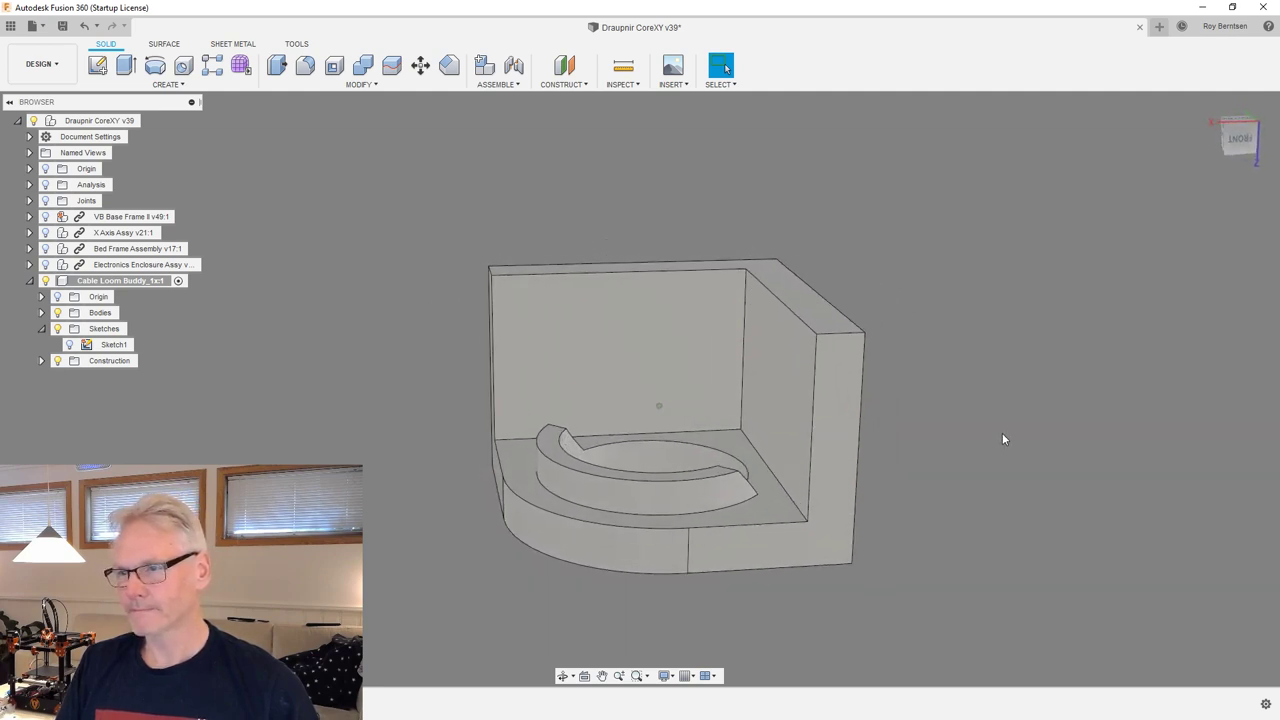
Add a simple 5.5 mm diameter, 10 mm deep hole in the inner face of one upright wall.
left_click(629, 347)
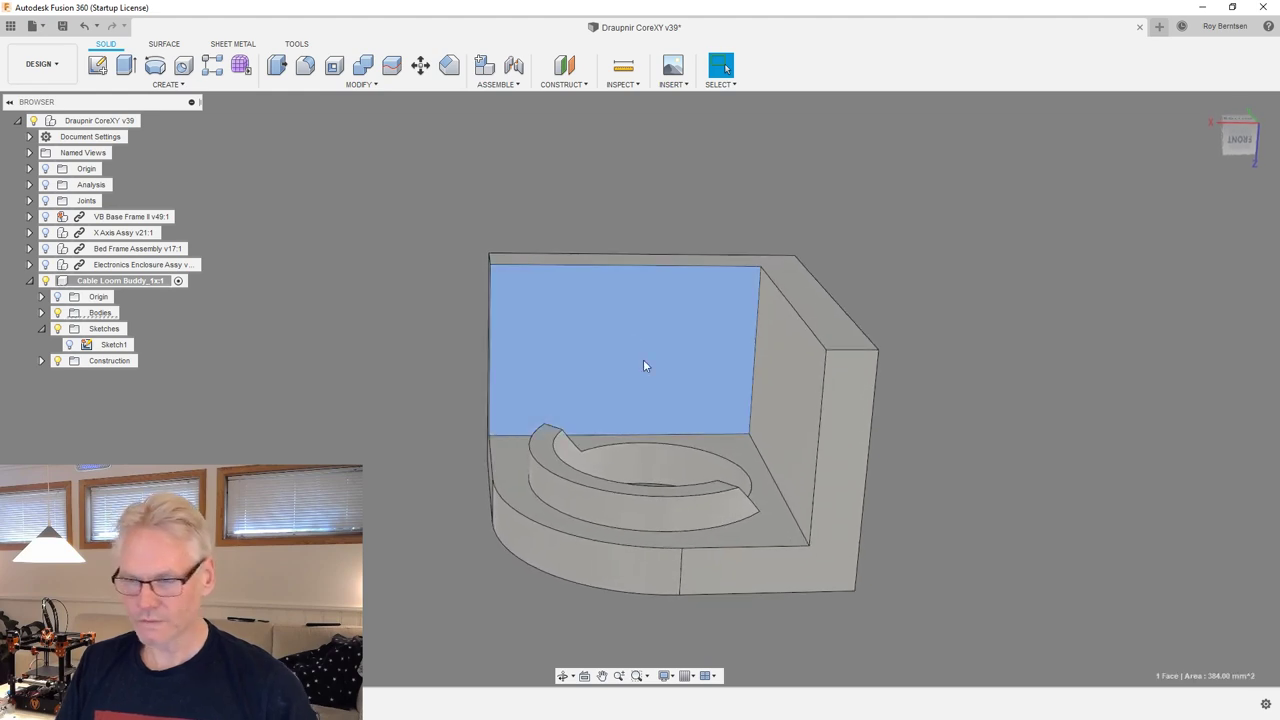
key("h")
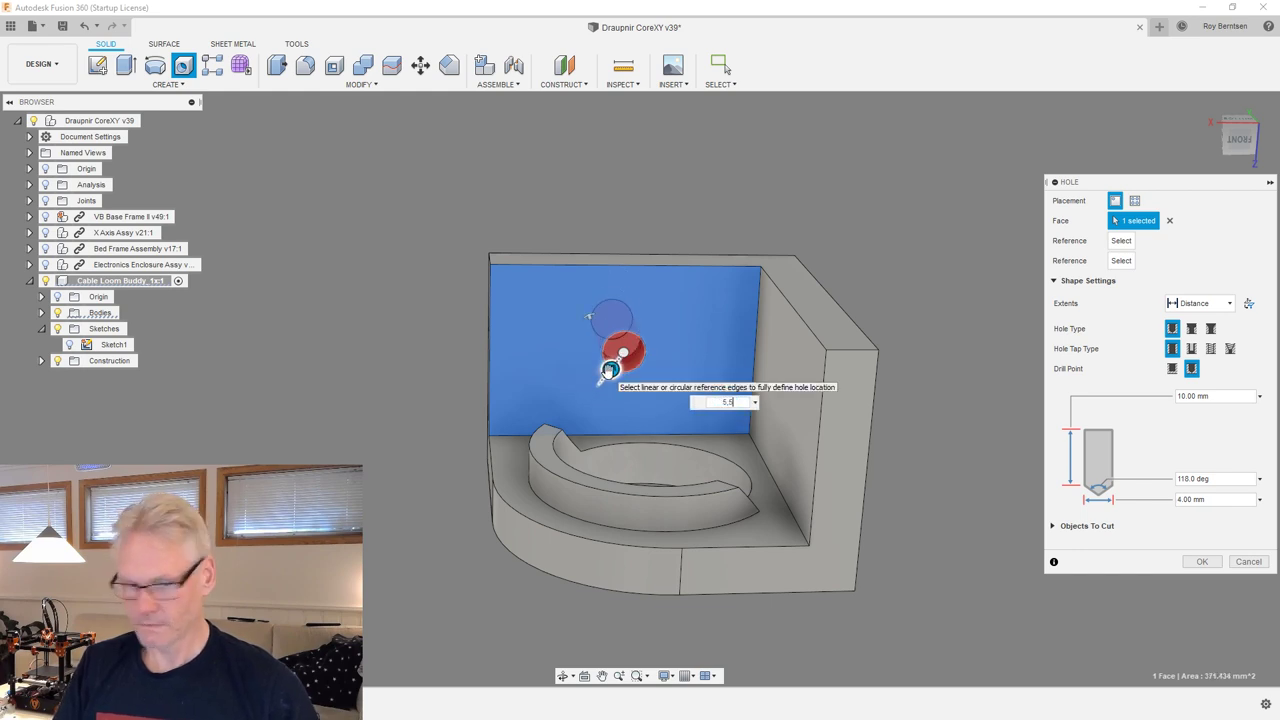
left_click(1201, 563)
Add an M5 clearance hole with normal fit, 10 mm deep, in the inner face of the other upright wall.
middle_click_drag(1163, 554, 758, 417, "shift")
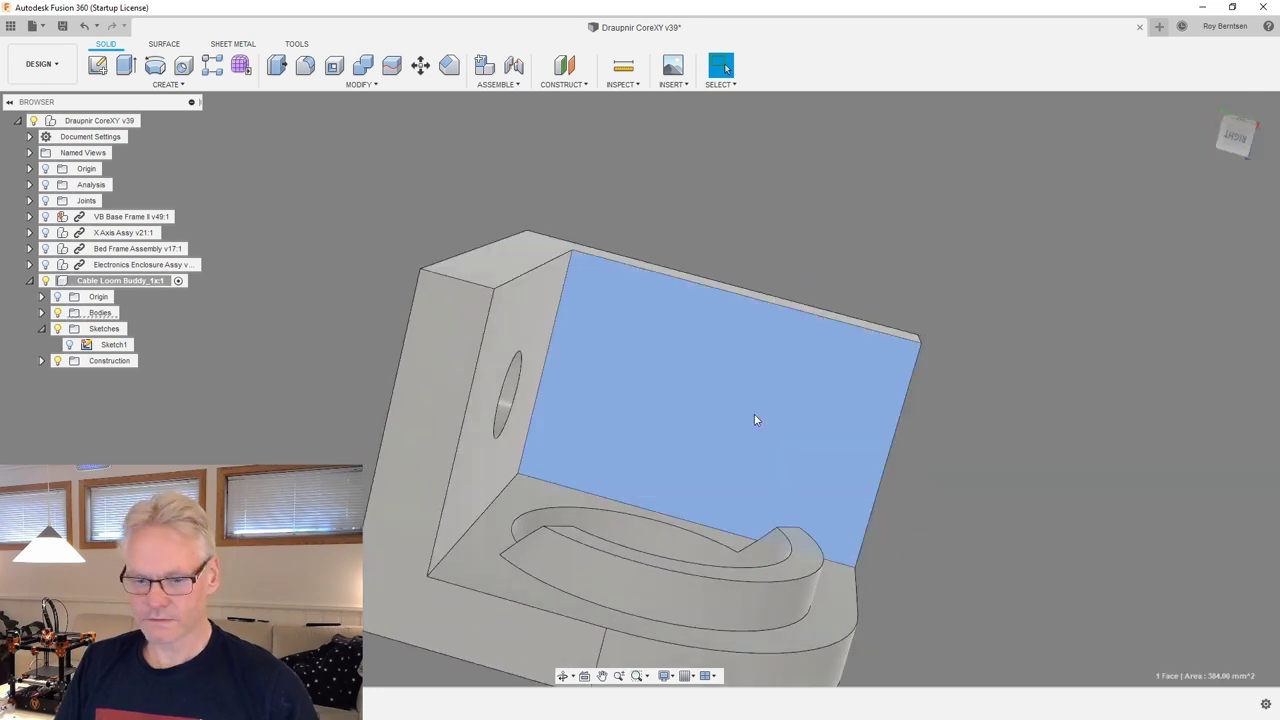
key("h")
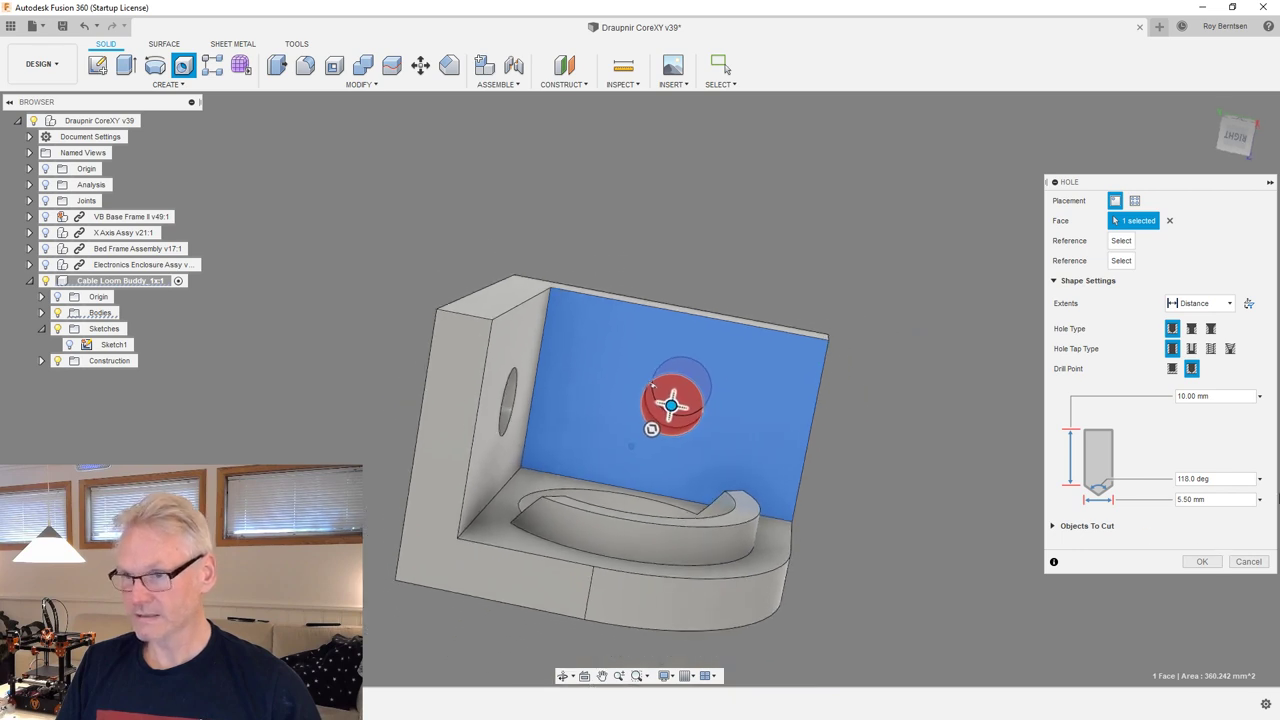
left_click(1192, 349)
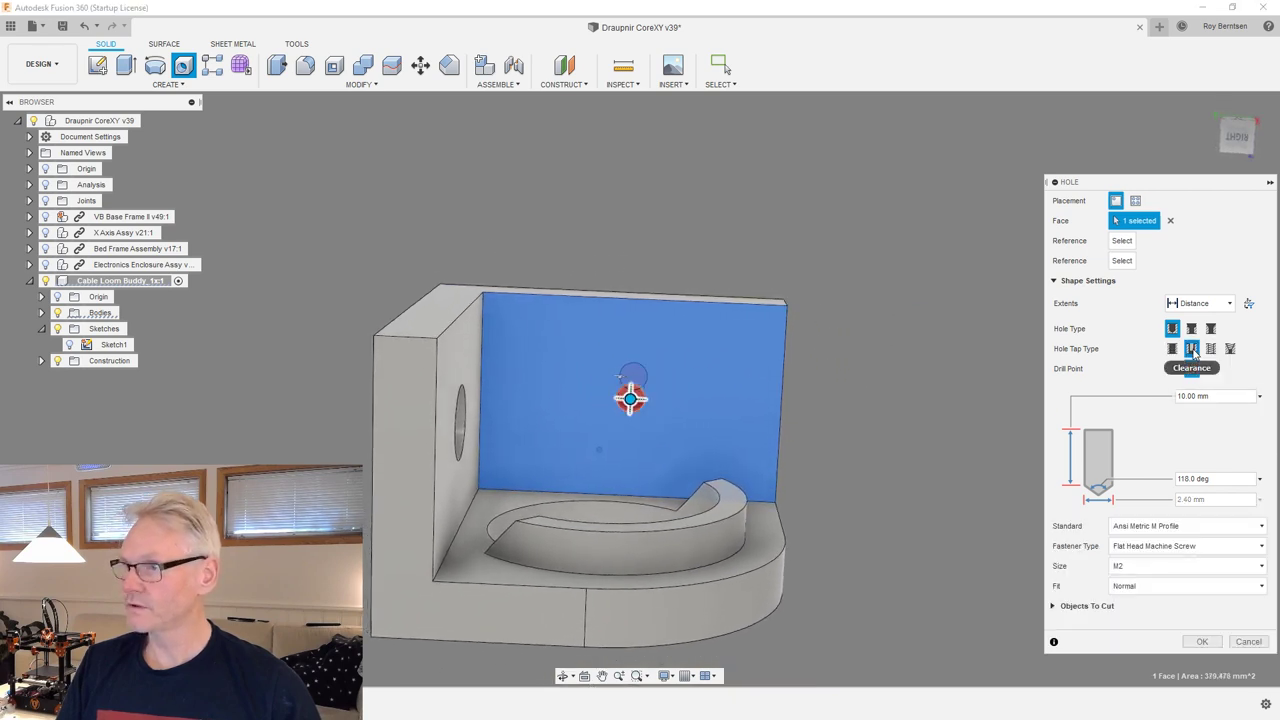
left_click_drag(1199, 184, 1091, 157)
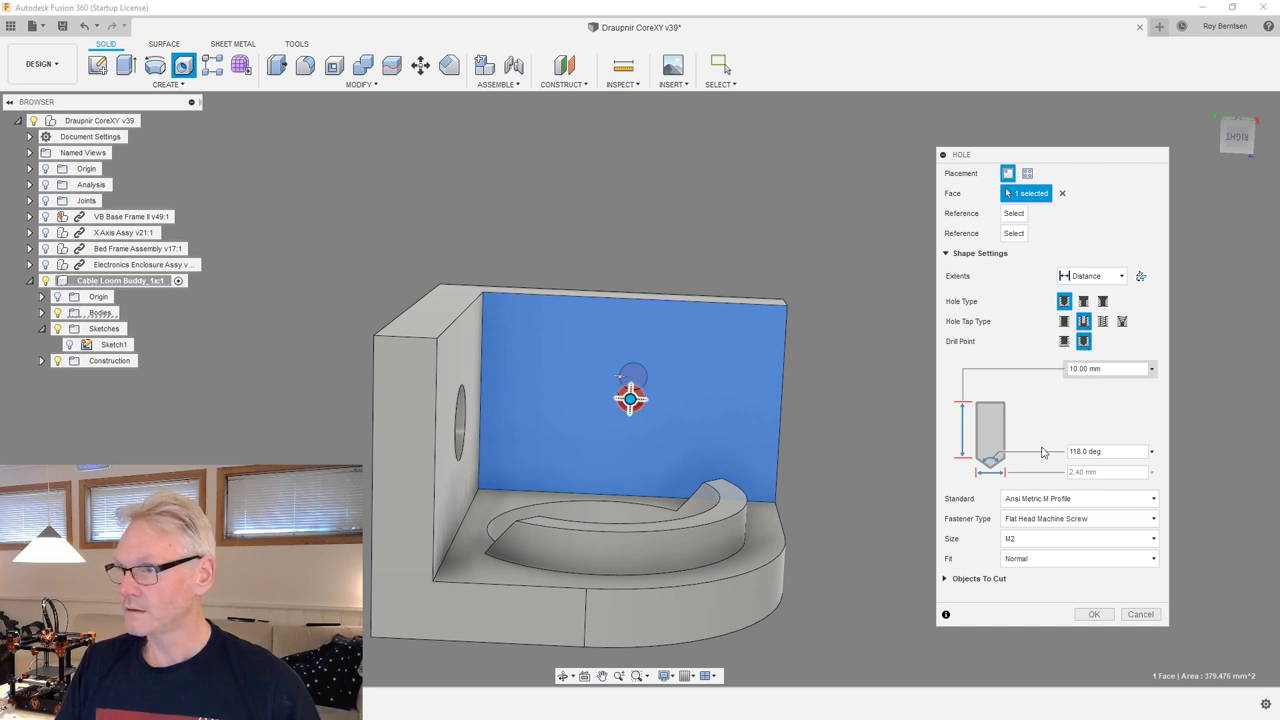
left_click(1061, 543)
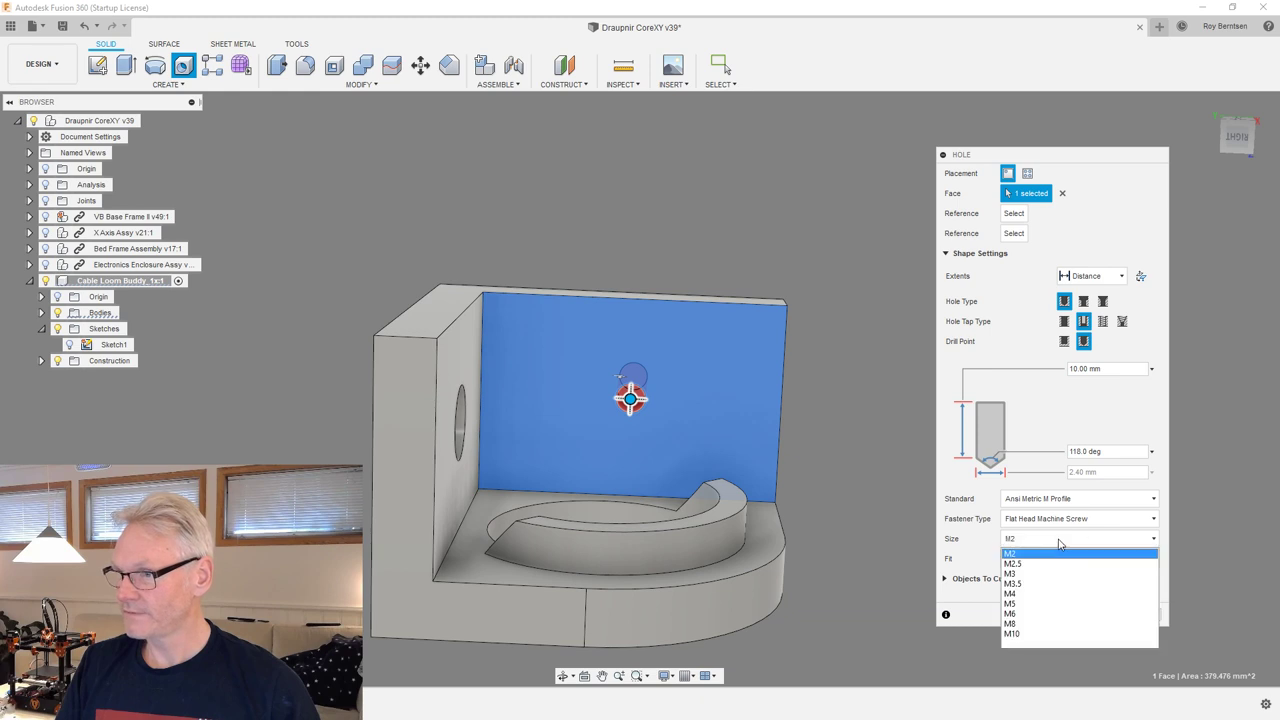
left_click(1035, 605)
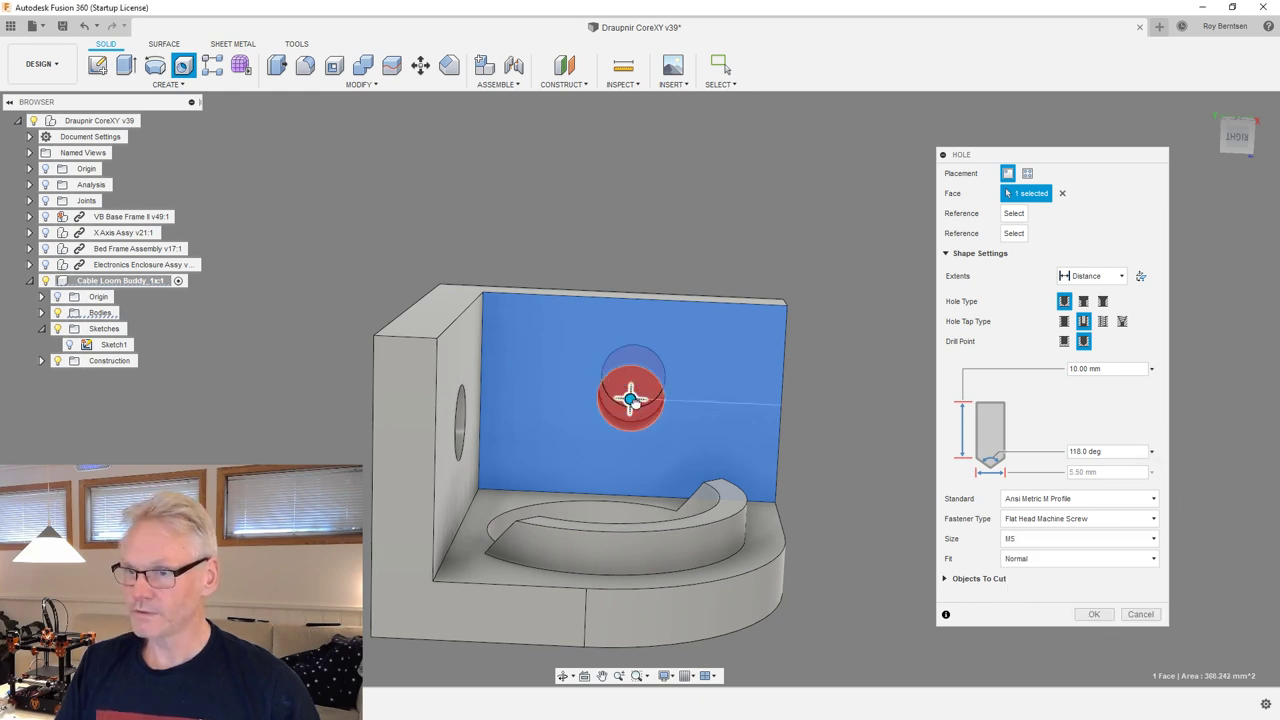
left_click(1094, 614)
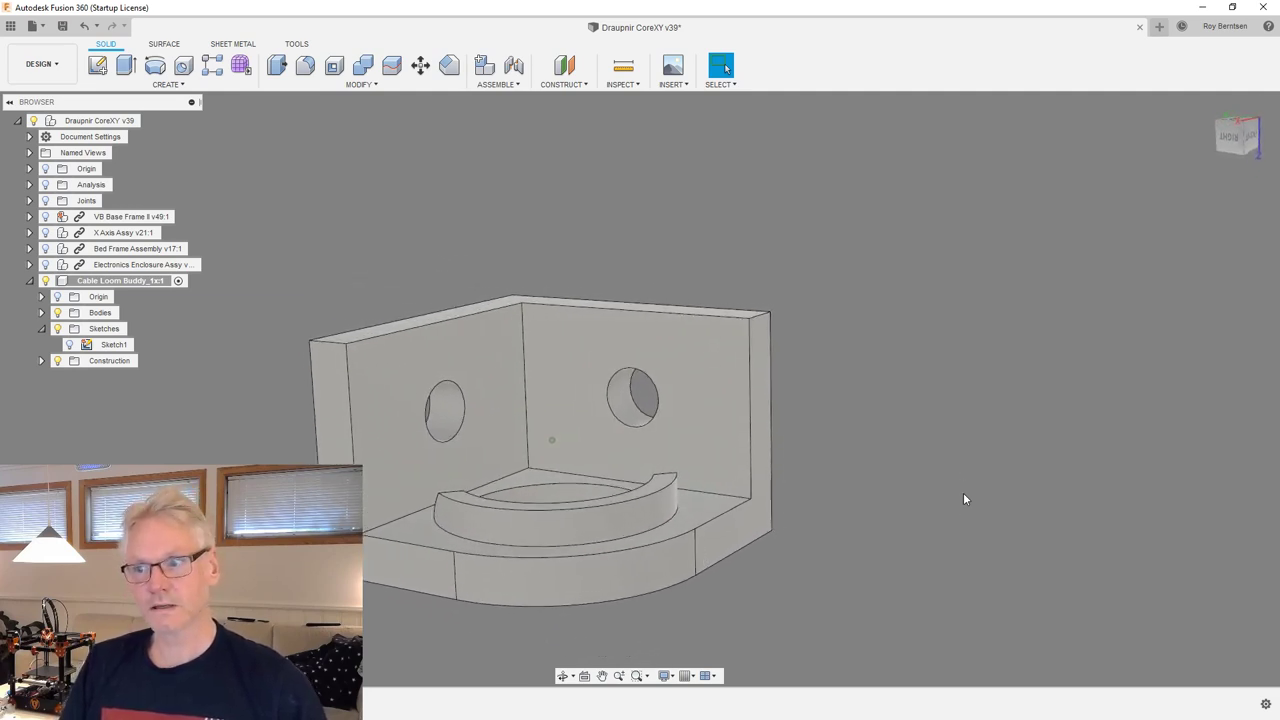
Activate the top-level Draupnir CoreXY assembly and unisolate the Cable Loom Buddy_1x component.
left_click(1250, 136)
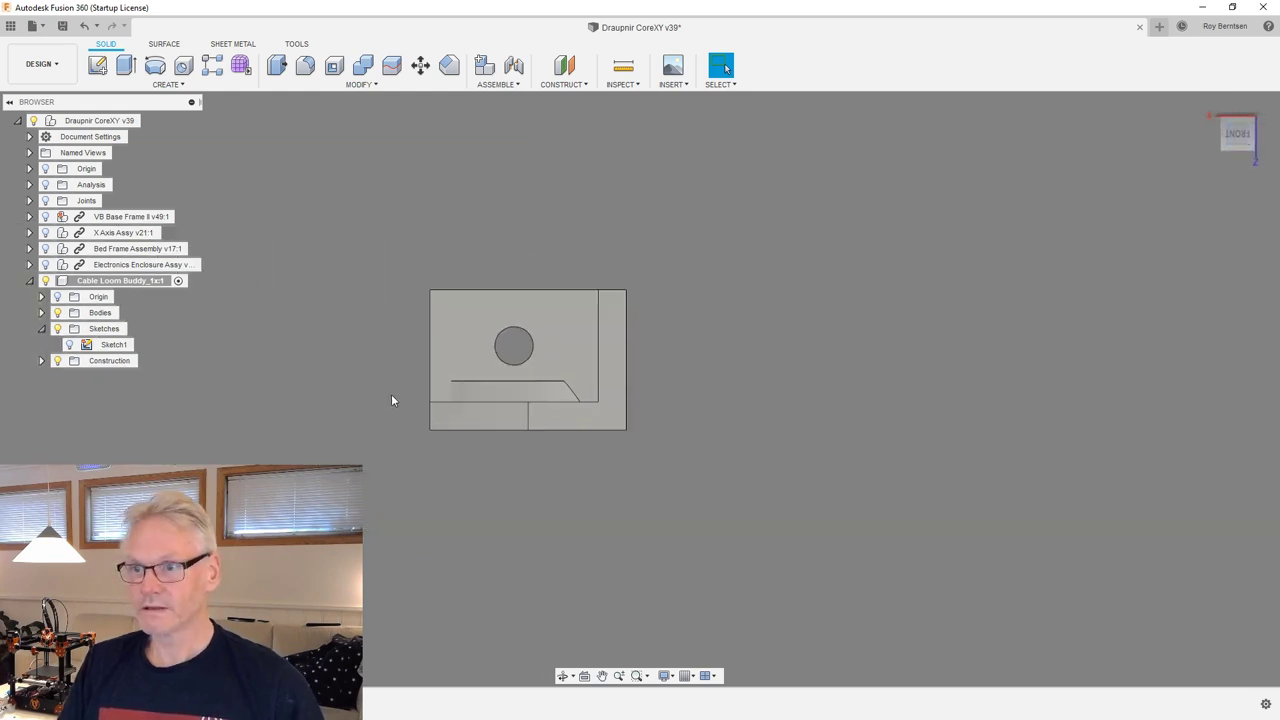
scroll(508, 342, "up", 2)
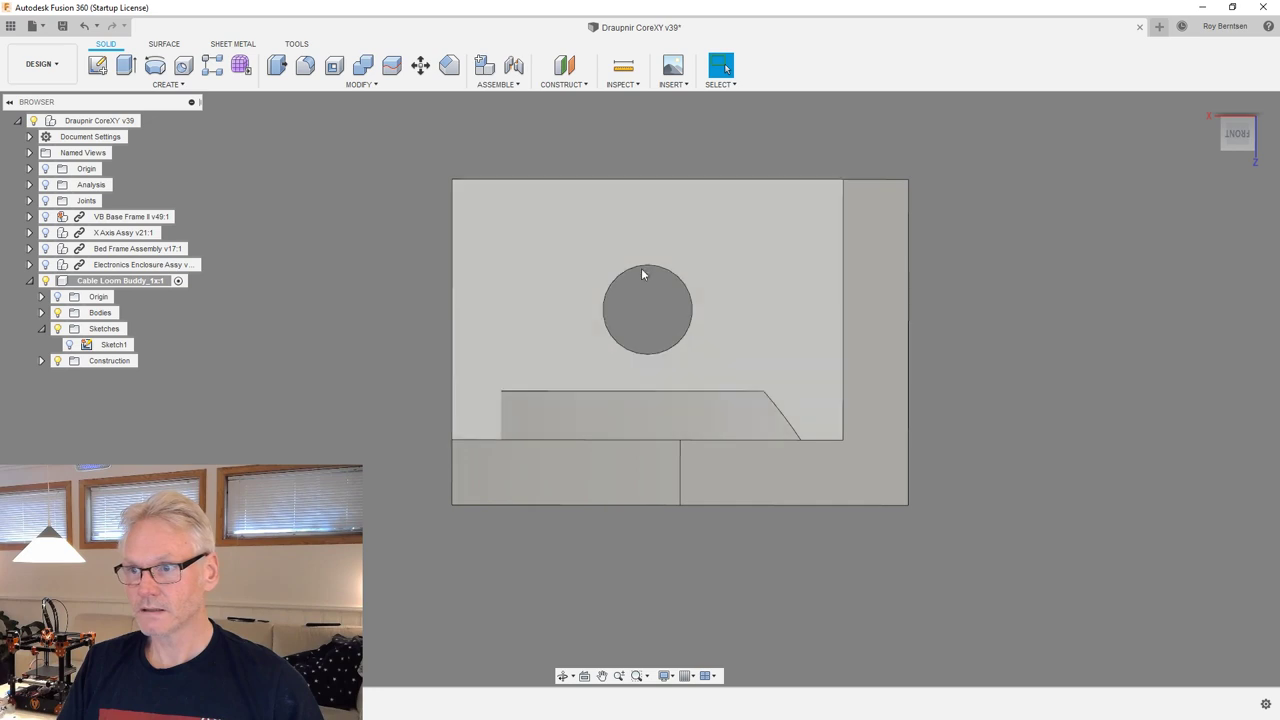
middle_click_drag(1080, 364, 1175, 457, "shift")
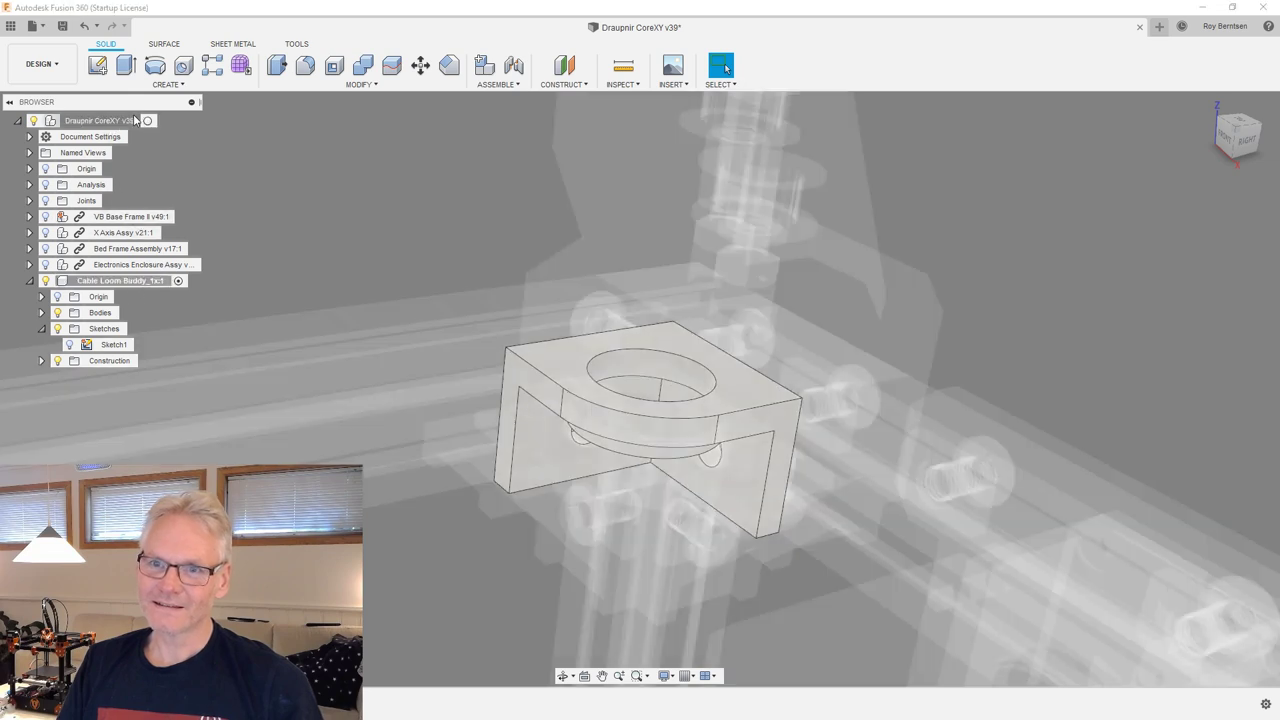
left_click(152, 121)
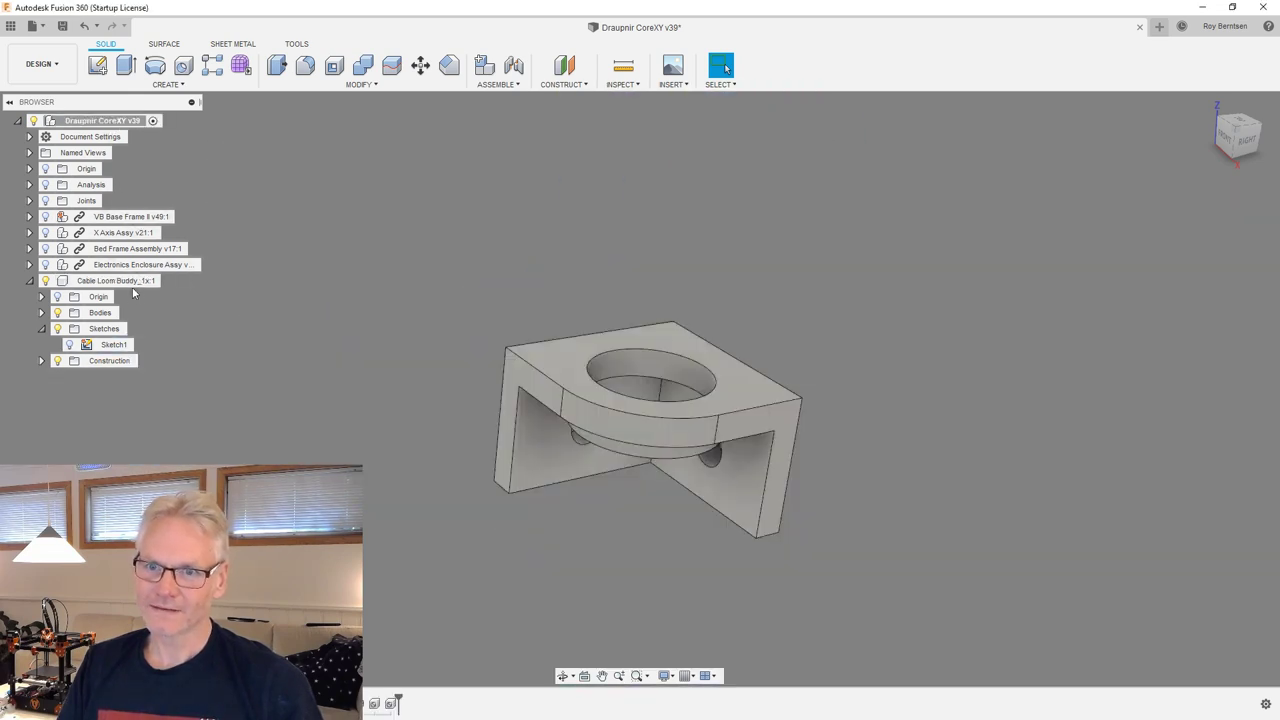
right_click(155, 283)
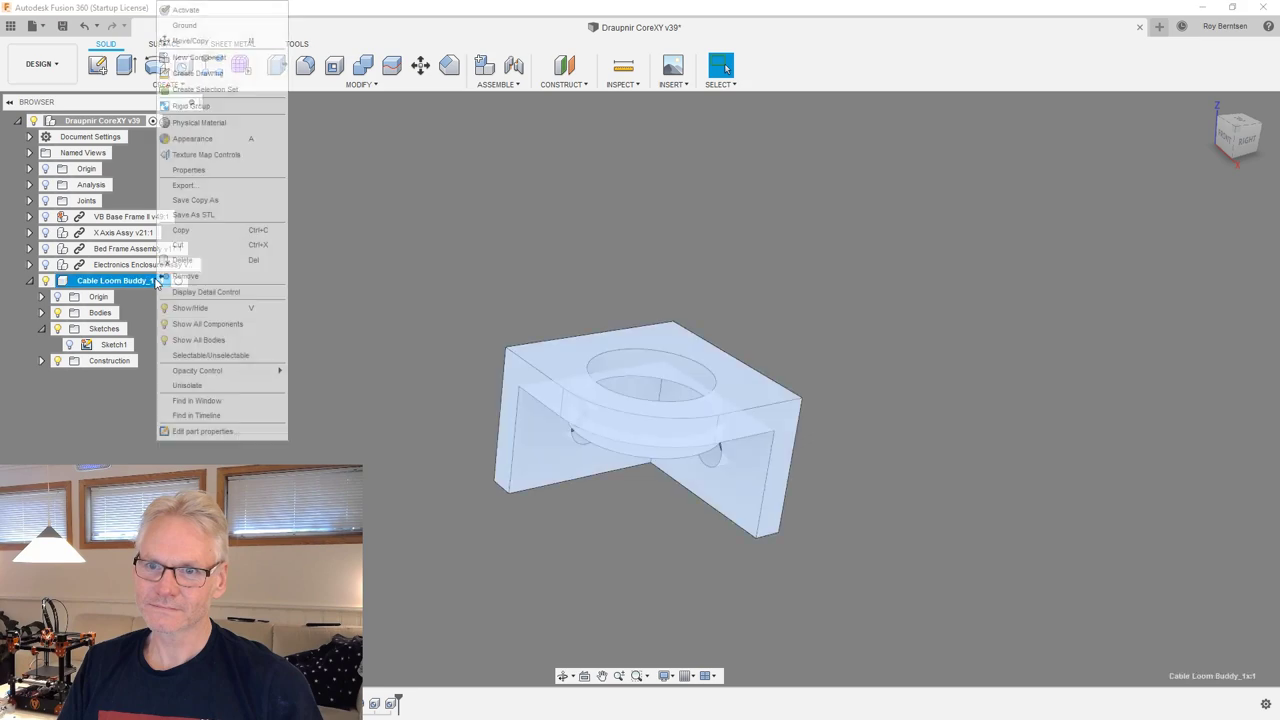
left_click(223, 388)
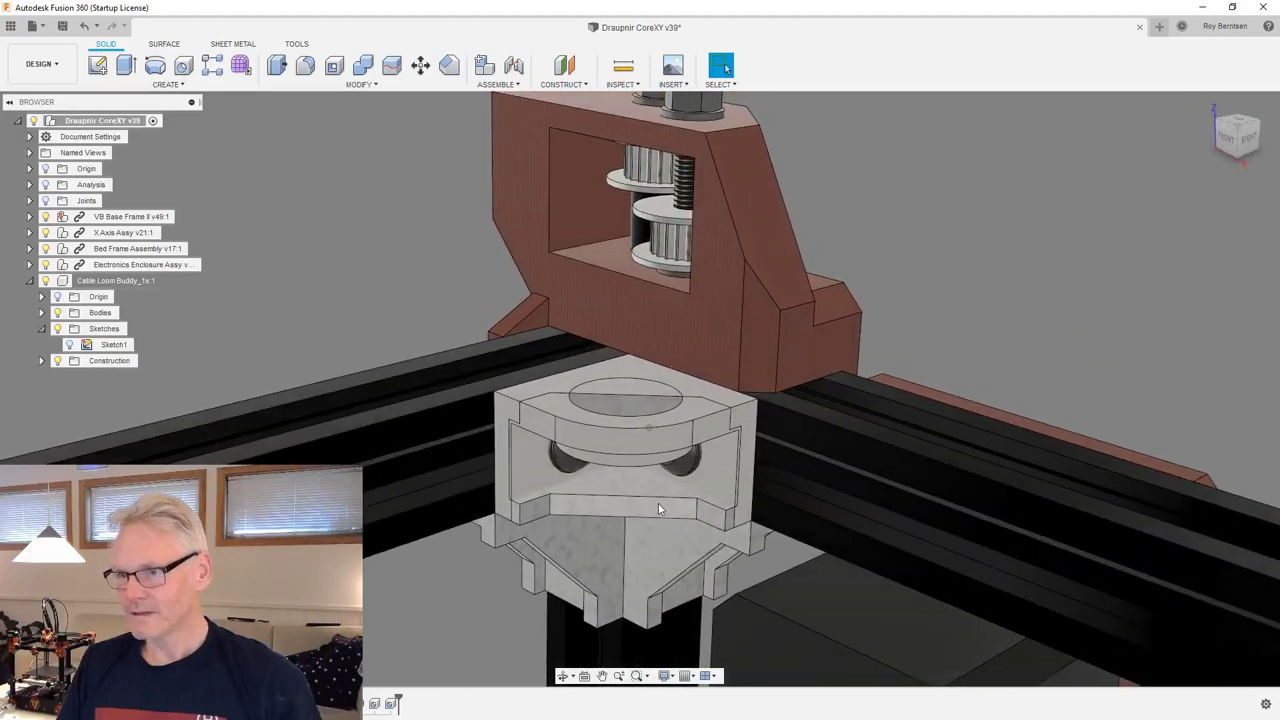
Hide the existing L bracket that occupies the same frame corner as the cable loom holder.
left_click(658, 507)
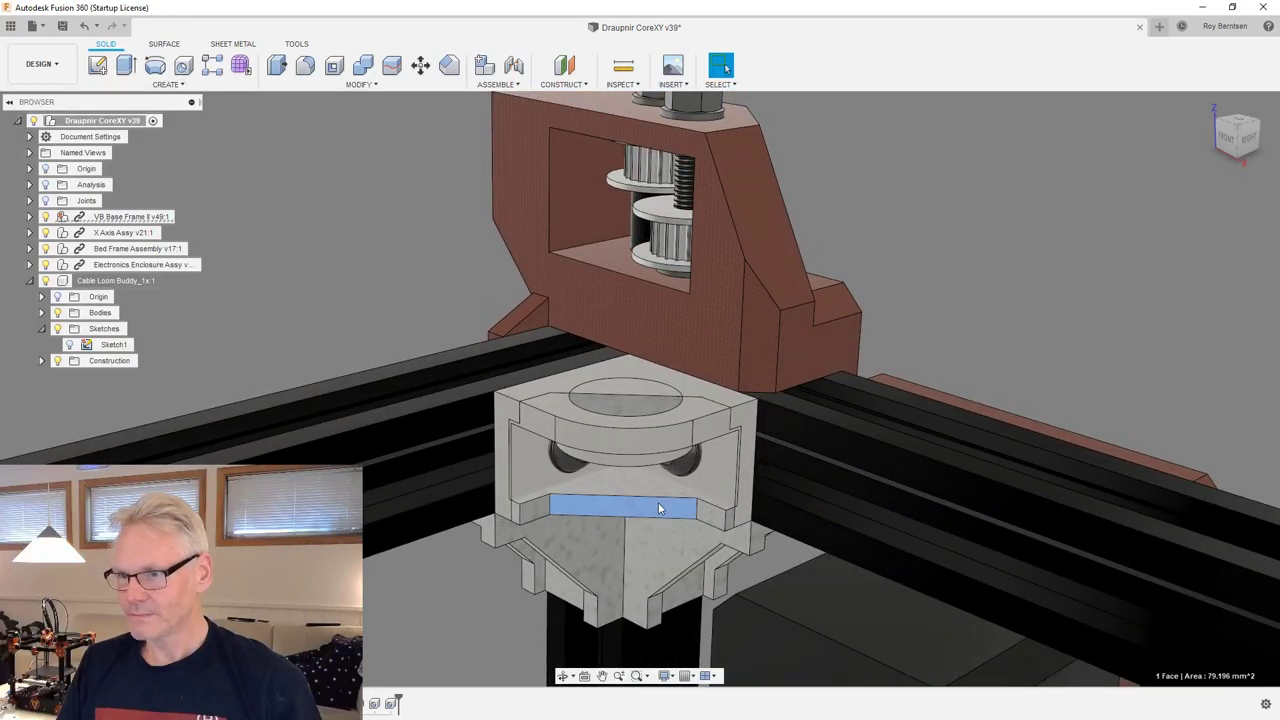
left_click(658, 507)
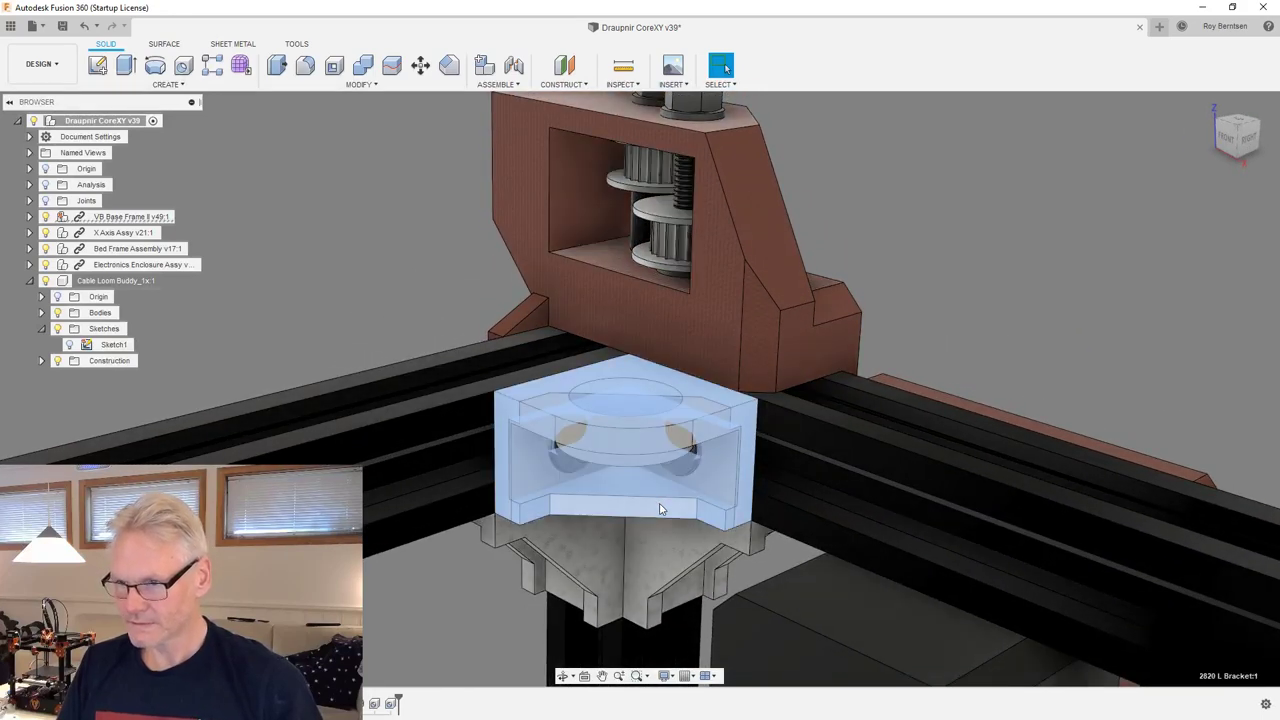
left_click(988, 299)
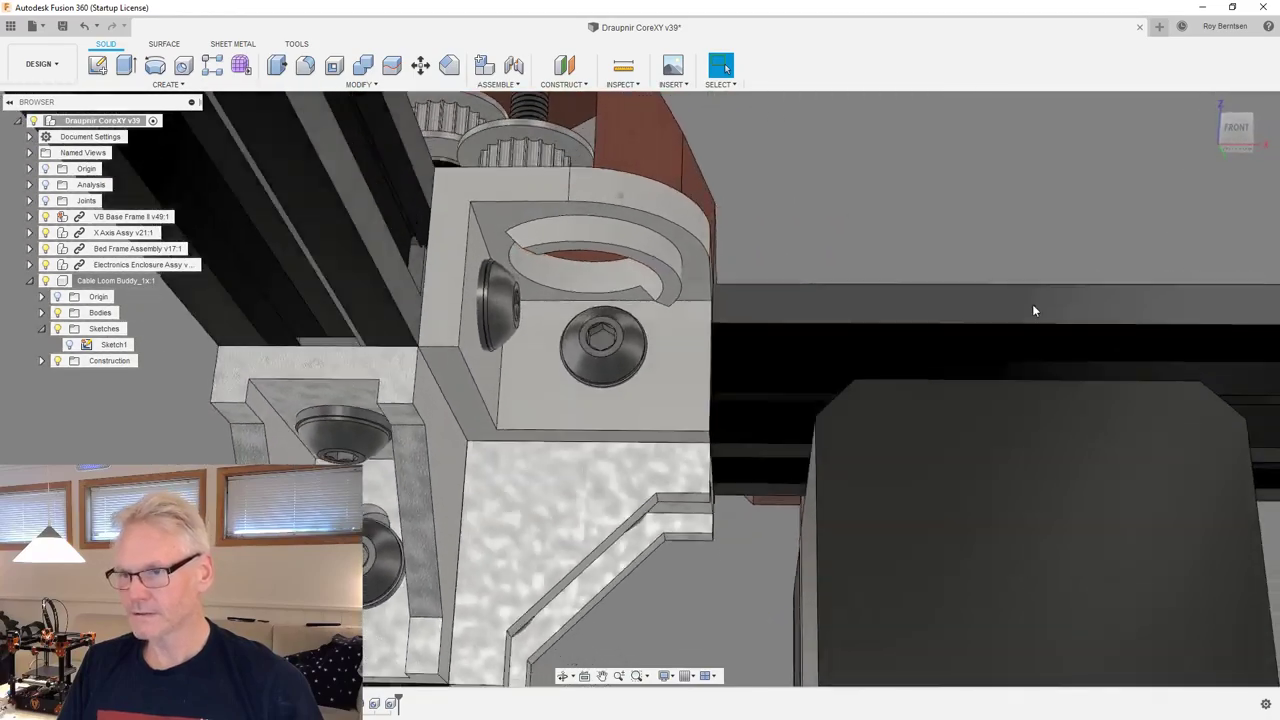
Check the radius of the cylindrical tube on the X axis assembly and examine the holder's opening in the frame corner.
middle_click_drag(1034, 311, 397, 255, "shift")
scroll(397, 255, "up", 5)
scroll(397, 255, "down", 5)
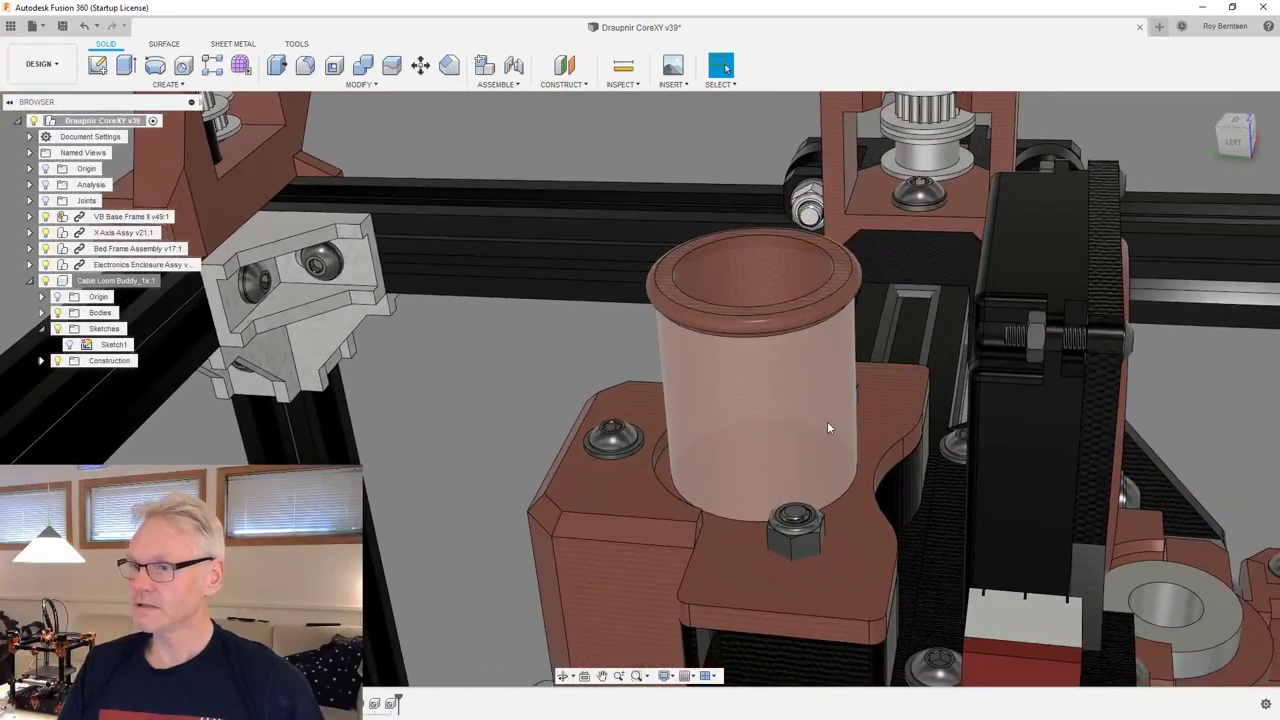
double_click(828, 422)
left_click(818, 418)
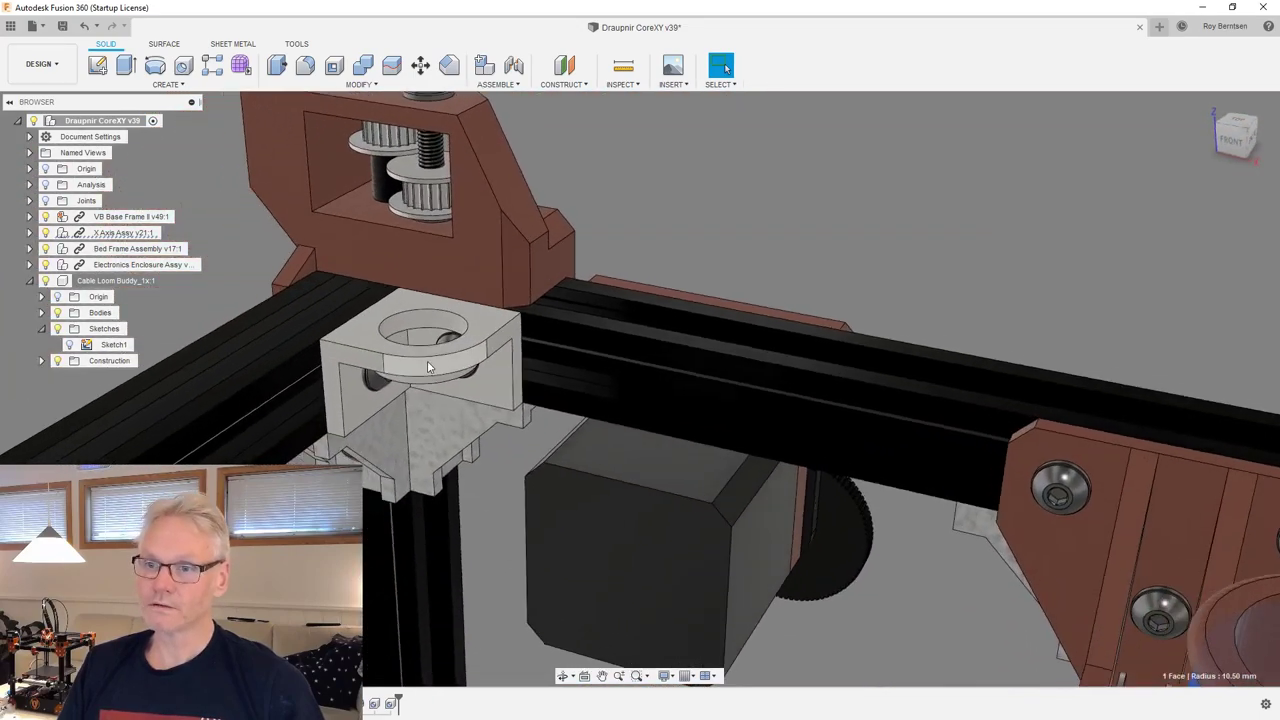
scroll(505, 350, "up", 5)
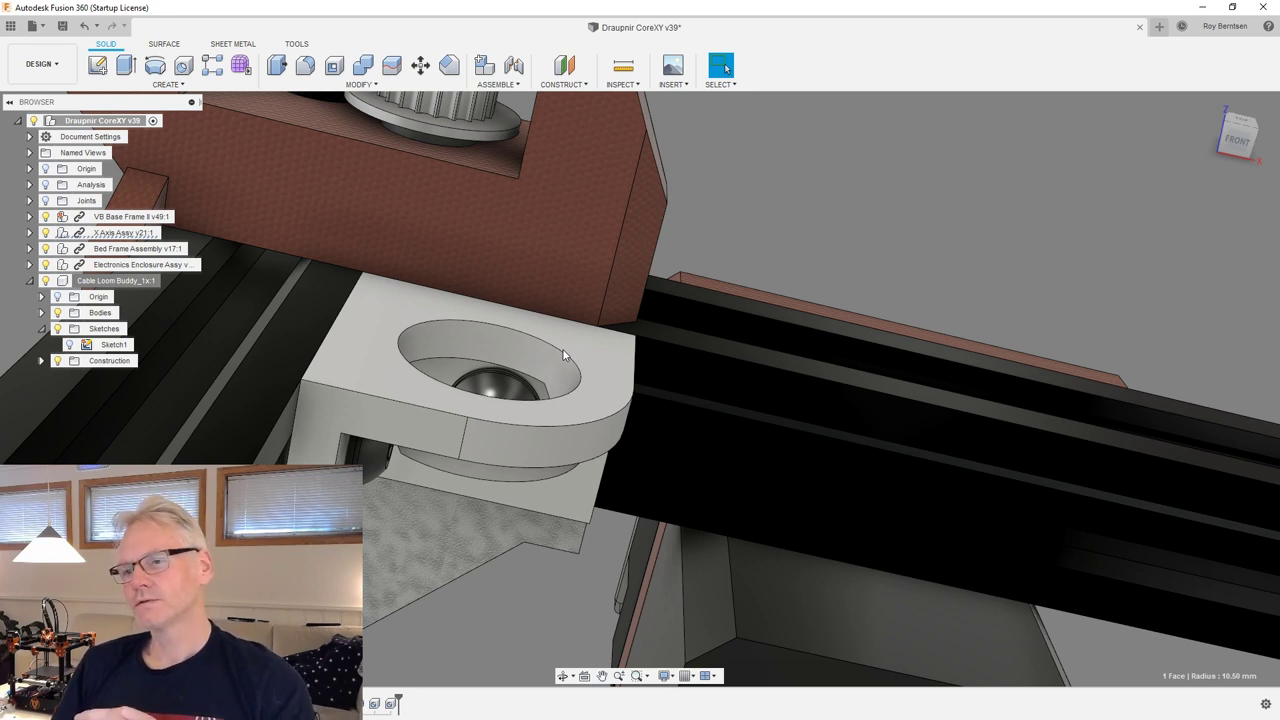
middle_click_drag(1205, 239, 626, 441, "shift")
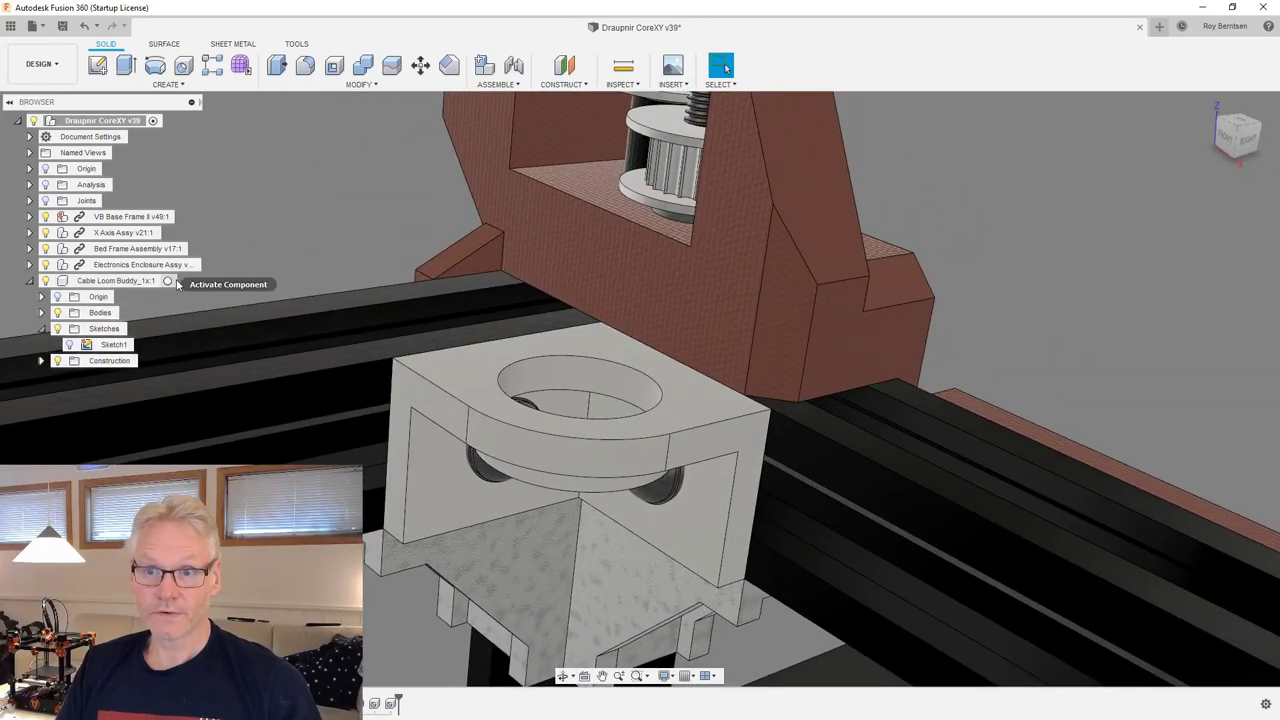
Activate the Cable Loom Buddy_1x component and check the radius of the plate opening's upper edge.
left_click(168, 281)
middle_click_drag(1066, 331, 643, 367, "shift")
left_click(645, 367)
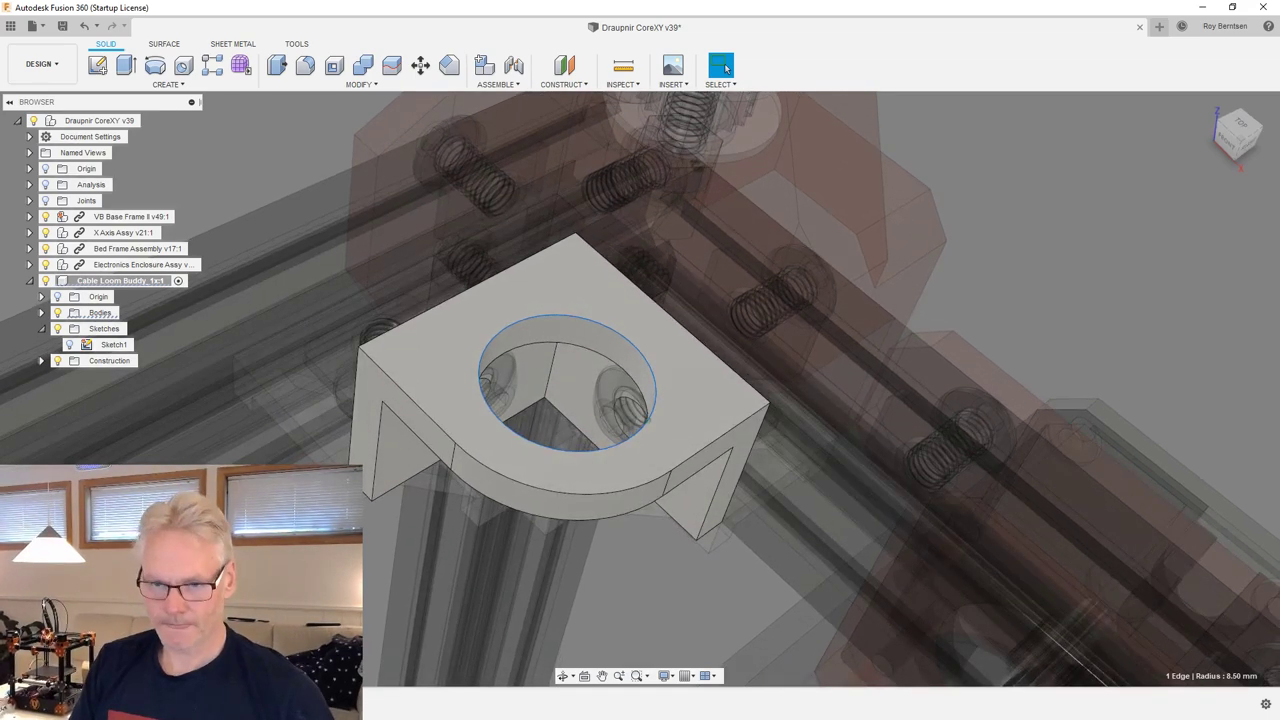
Open Sketch1 of the Cable Loom Buddy_1x component for editing.
double_click(115, 344)
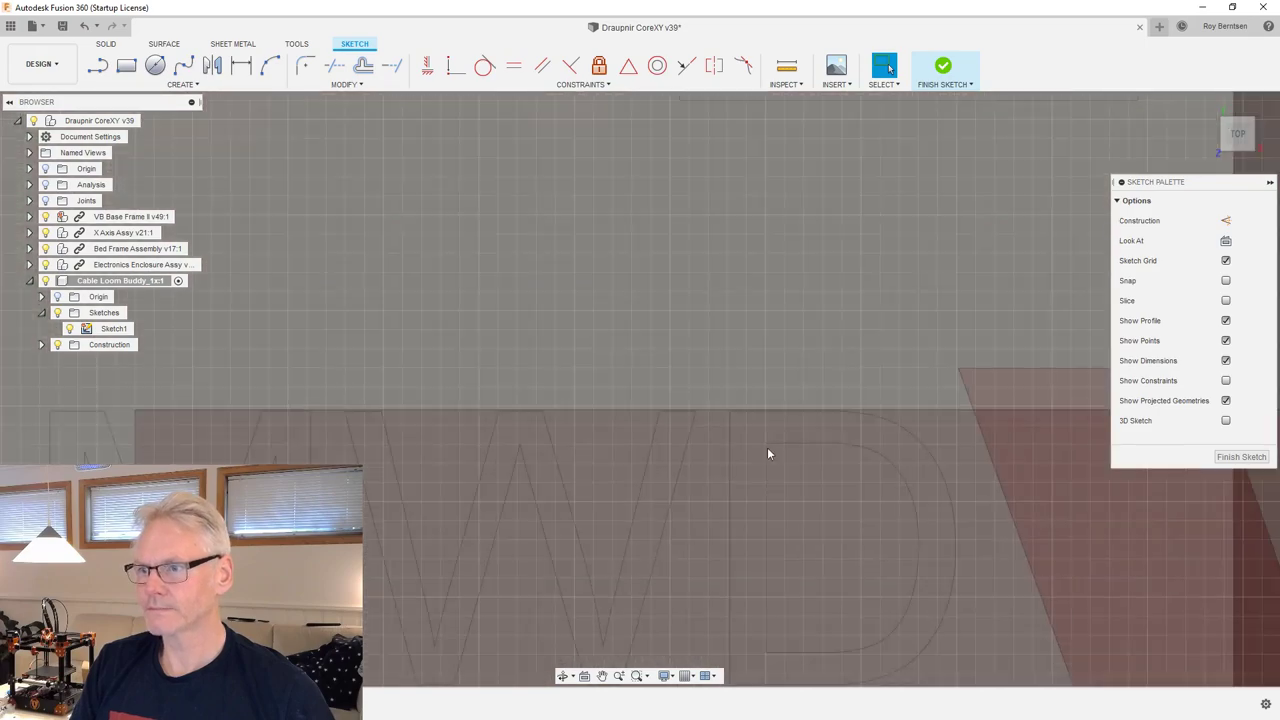
middle_click(743, 340)
middle_click(743, 340)
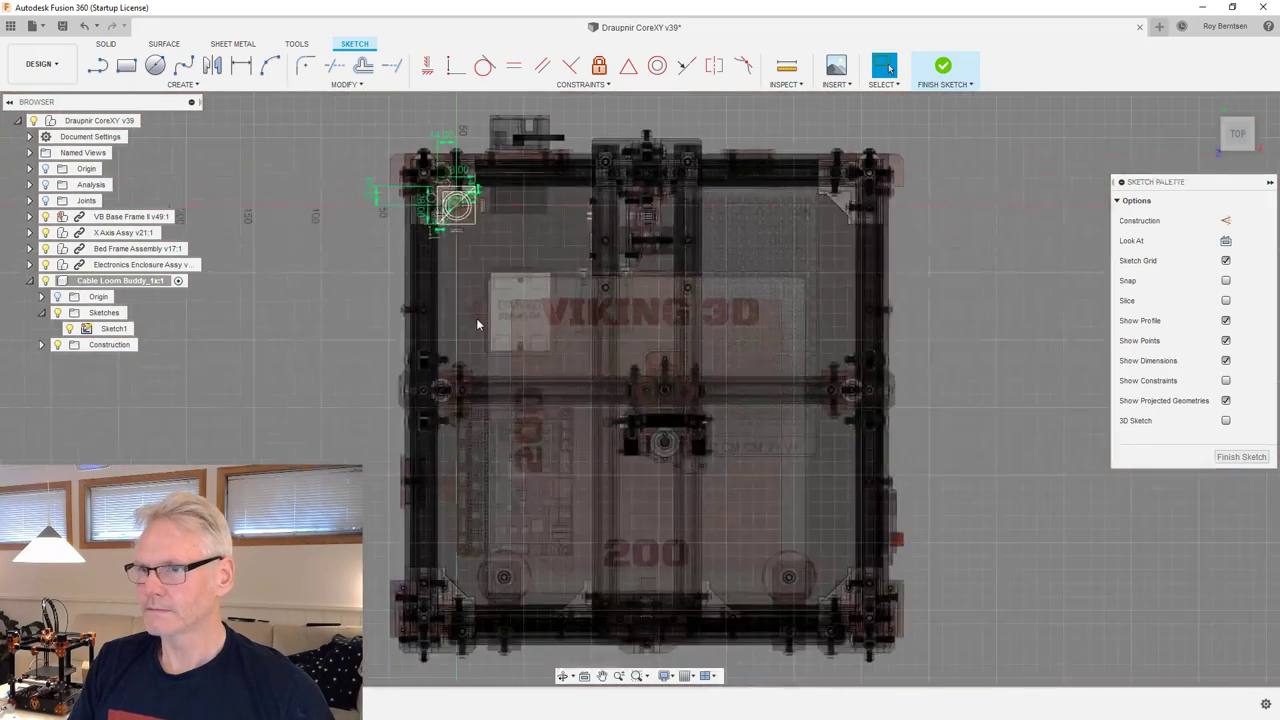
scroll(439, 210, "up", 3)
scroll(438, 210, "up", 6)
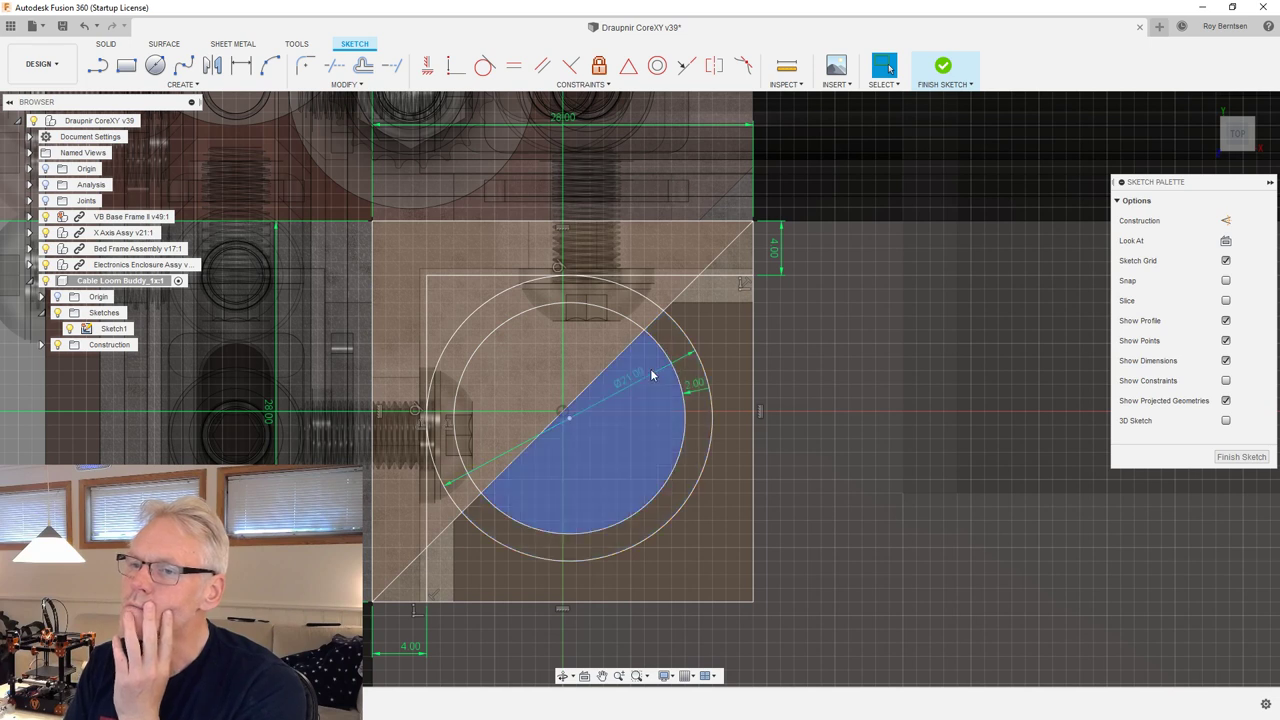
Set the diameter of the sketch's outer ring circle to 22 mm.
double_click(638, 377)
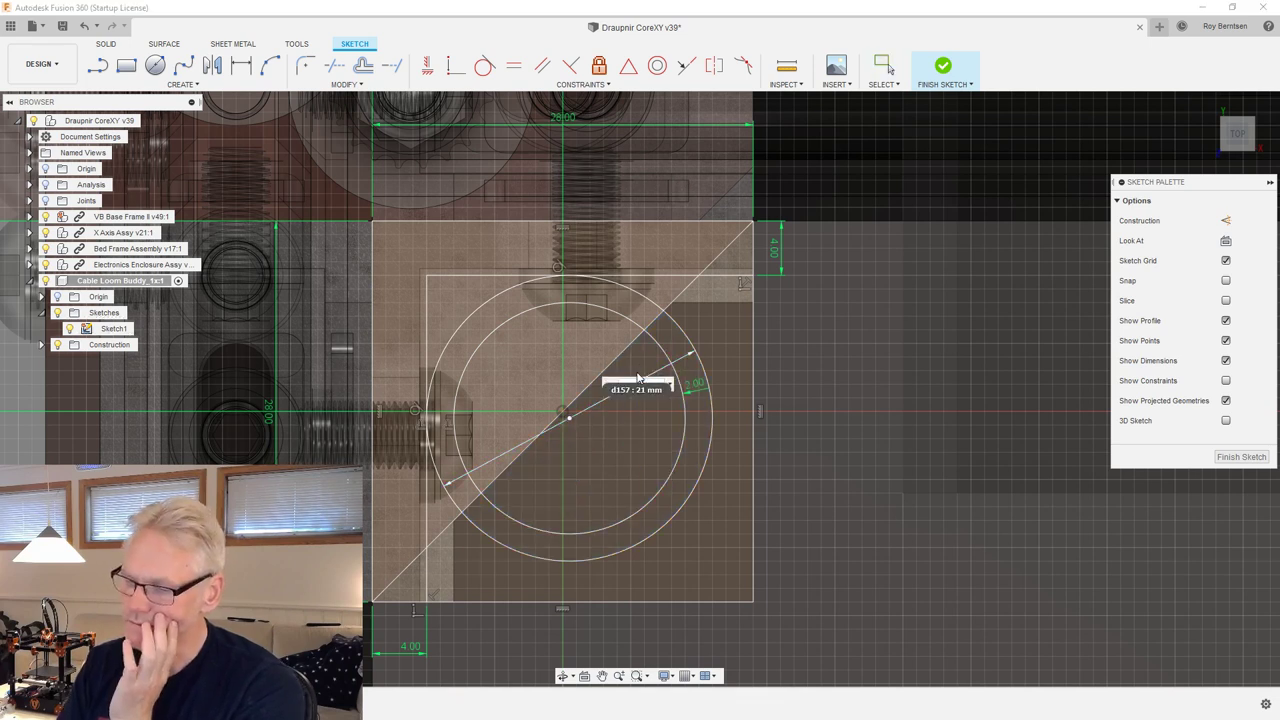
type("22")
key("Return")
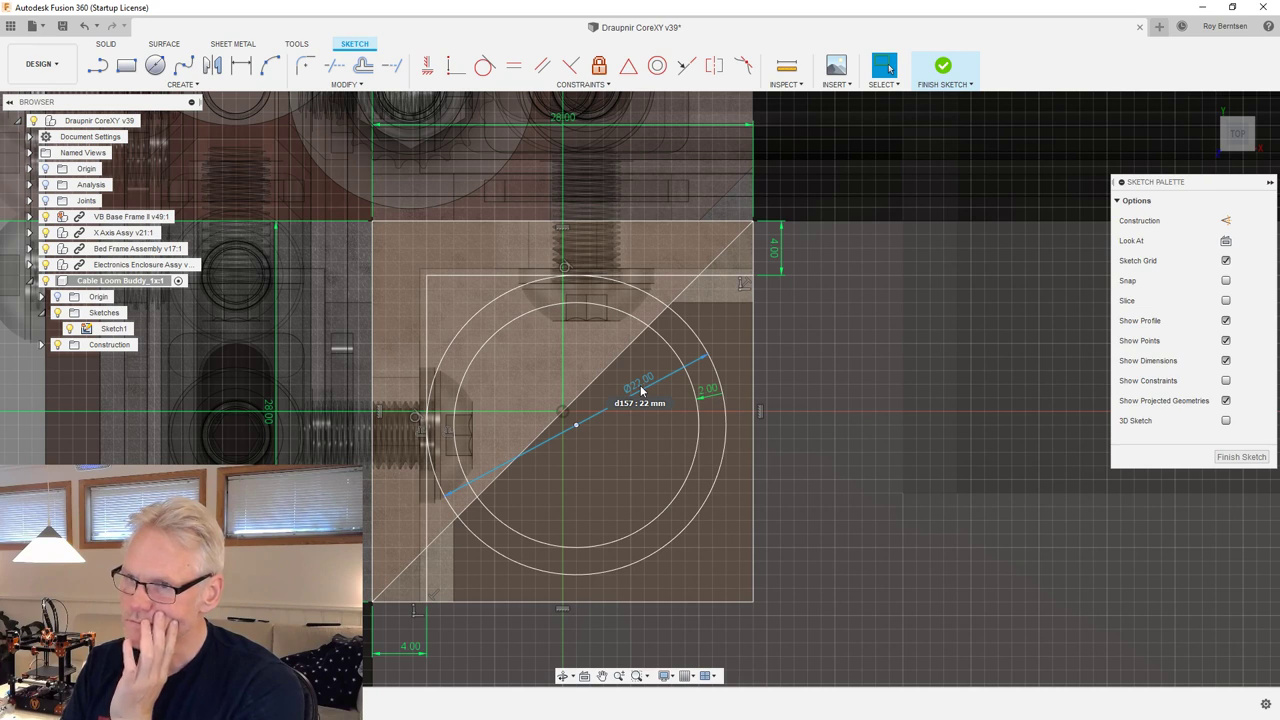
Set the outer ring circle's diameter to 24 mm and finish the sketch.
double_click(641, 384)
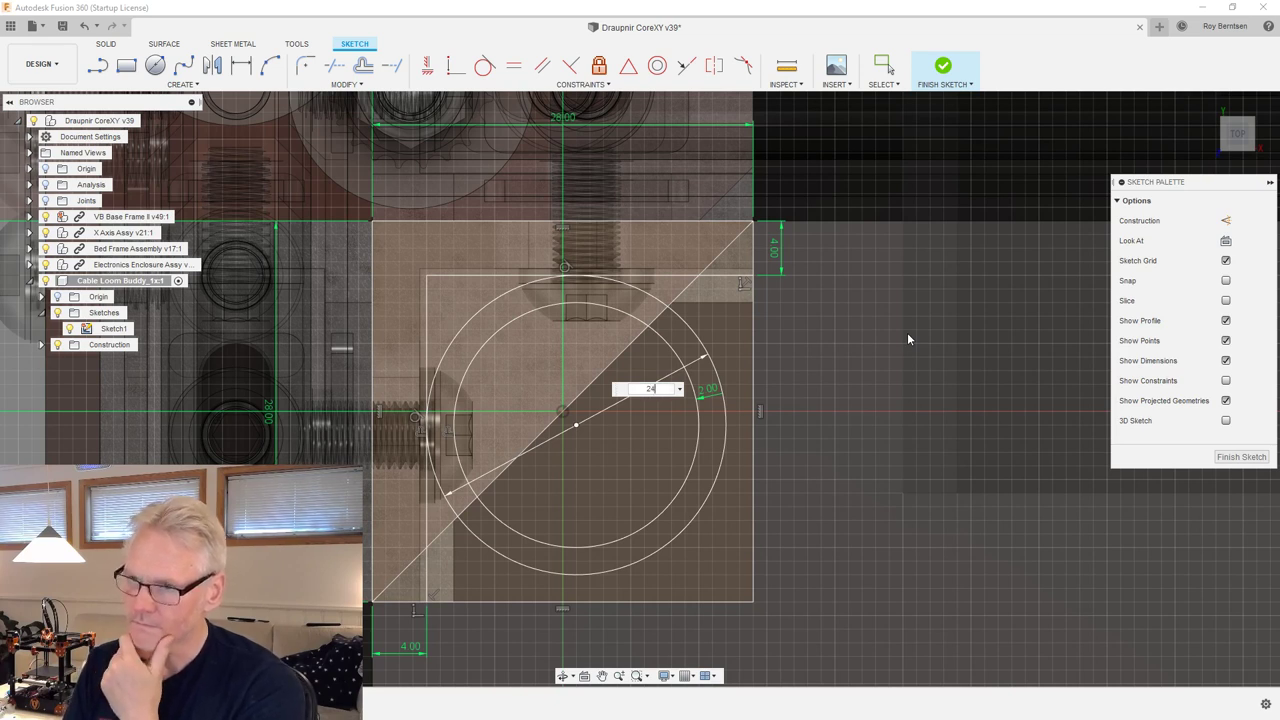
key("Return")
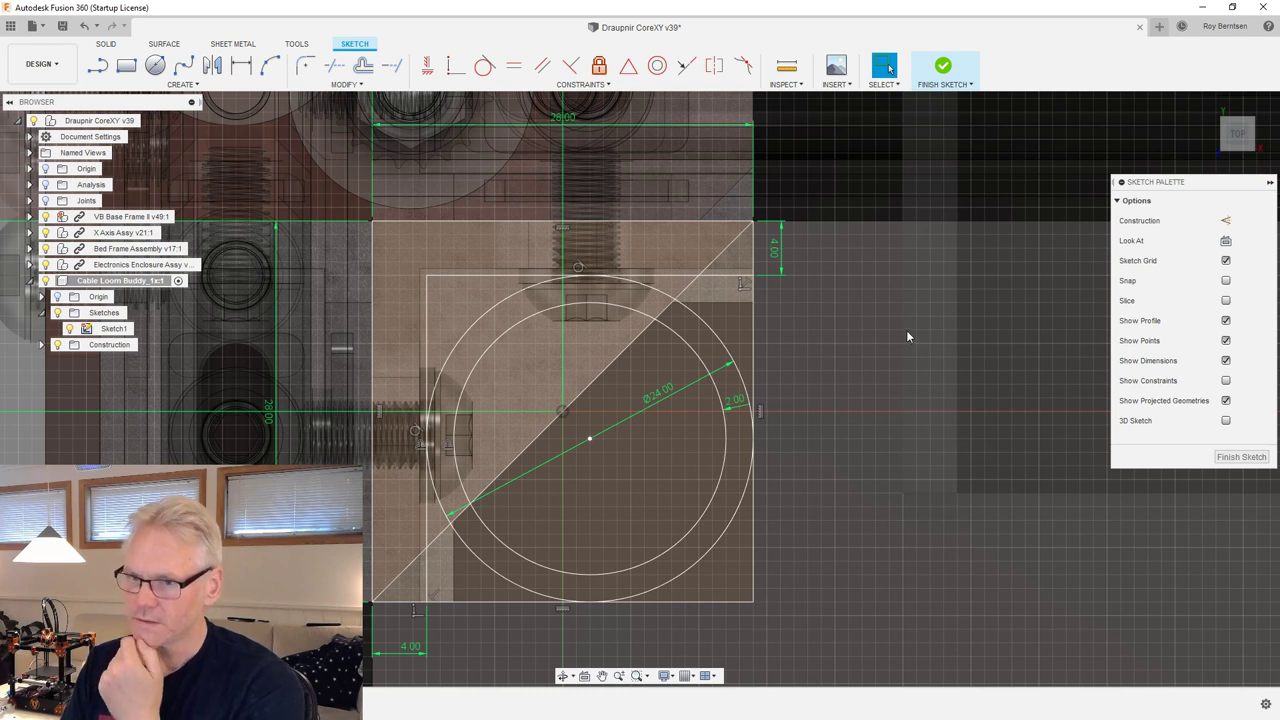
left_click(1243, 457)
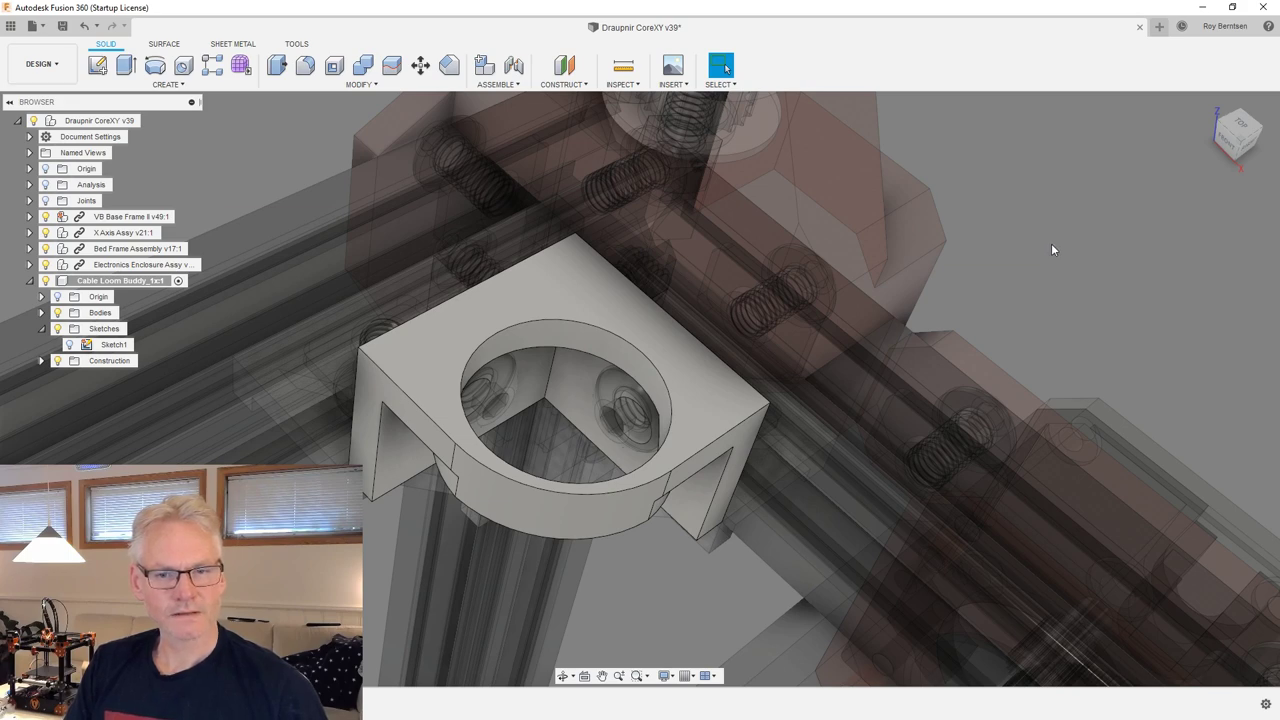
Examine how the two mounting screws sit in the wall holes beneath the enlarged ring.
middle_click_drag(1143, 258, 1097, 253, "shift")
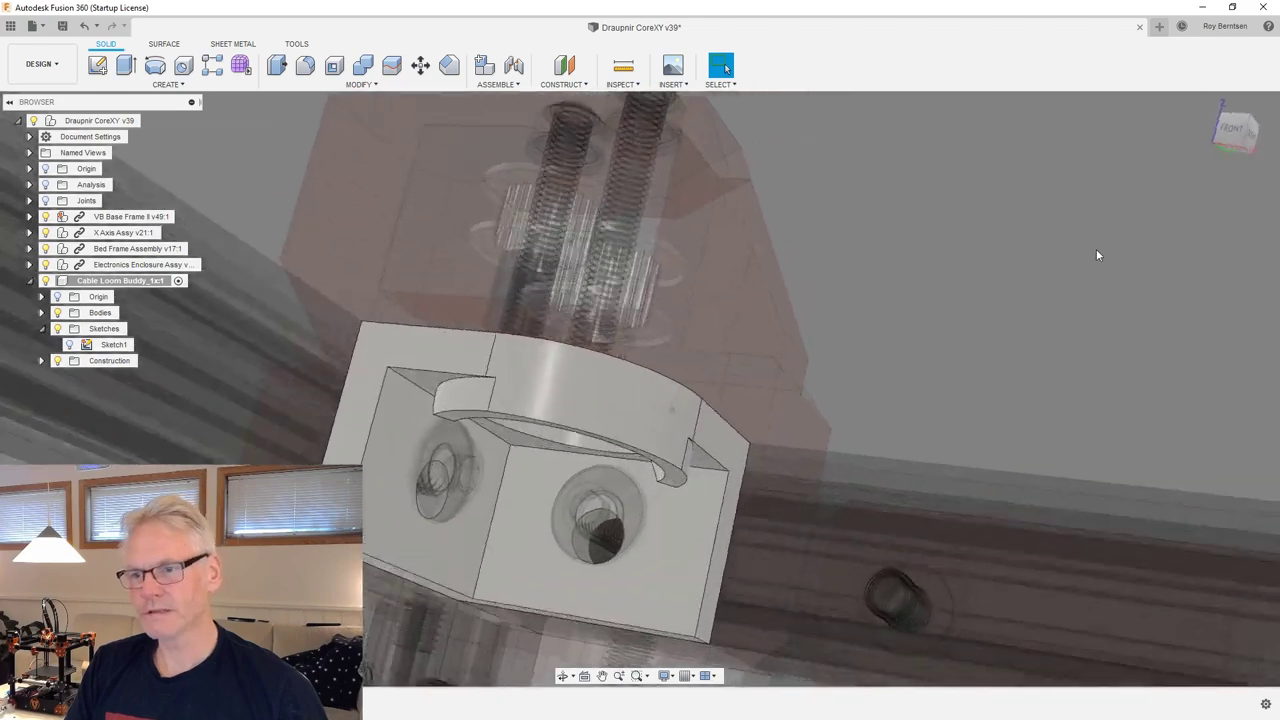
left_click(627, 538)
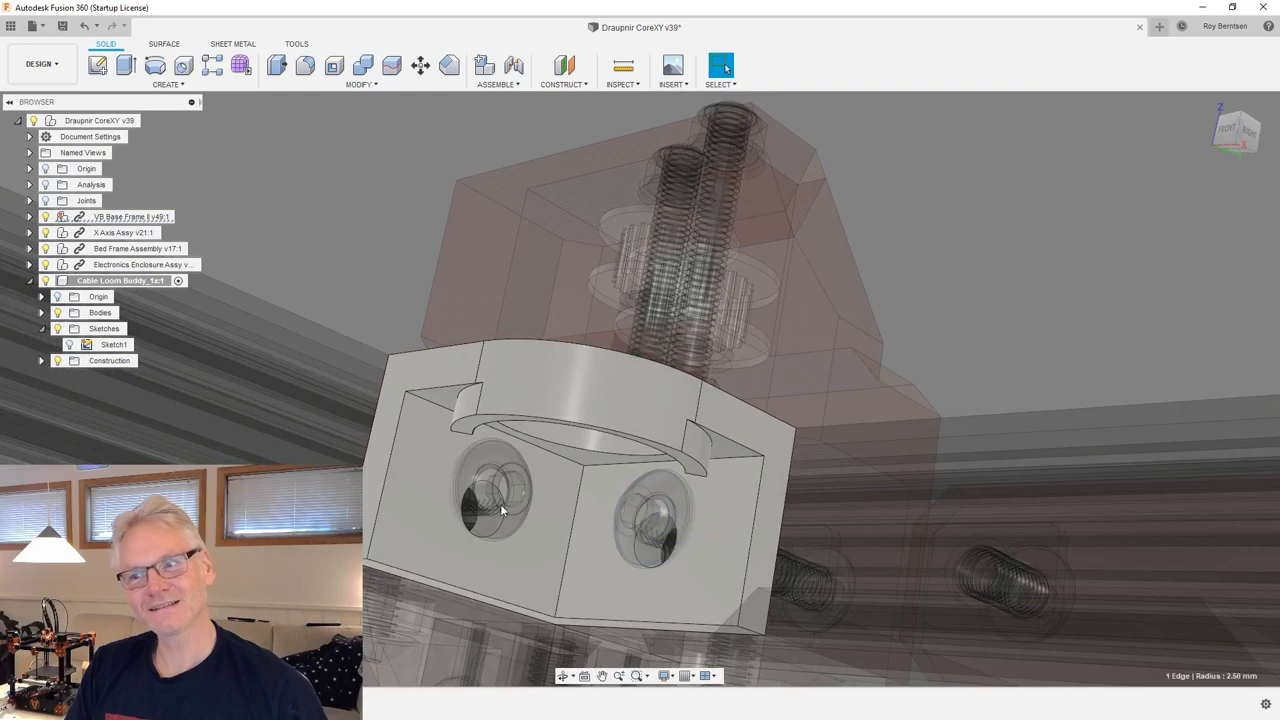
left_click(474, 516)
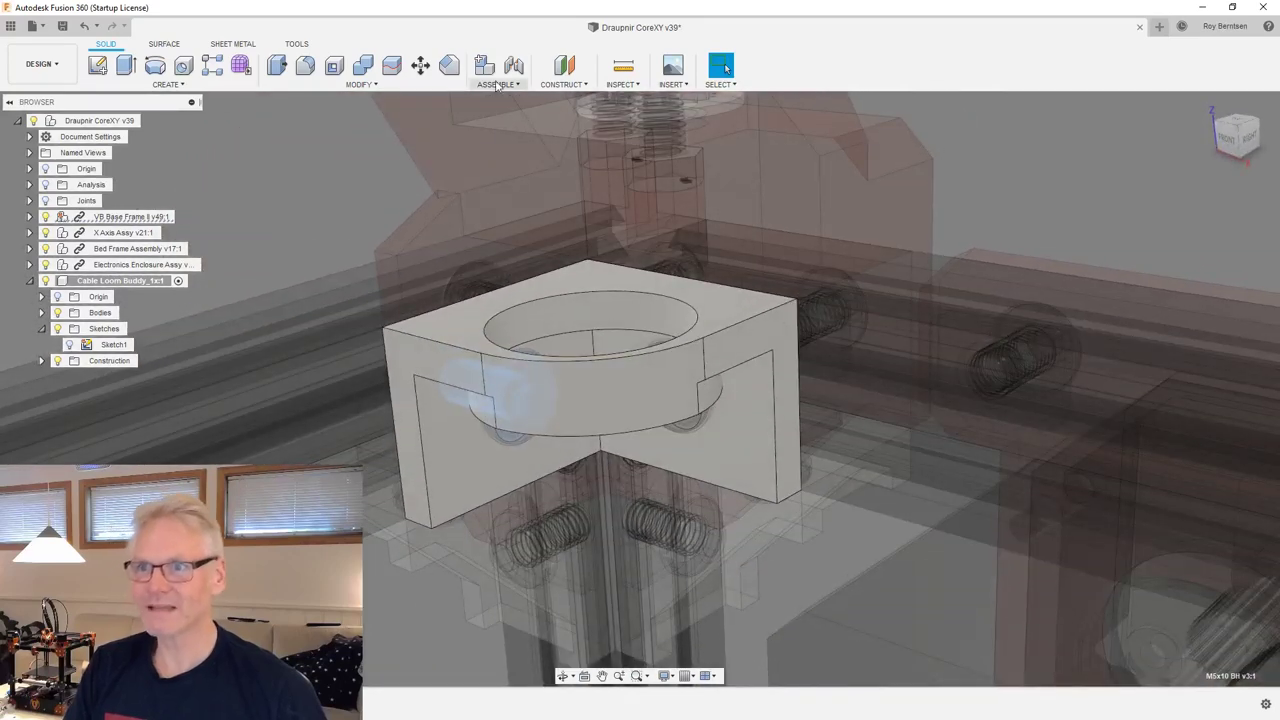
Chamfer the two lower outer corner edges of the bracket walls with an equal distance of 4 mm.
left_click(448, 64)
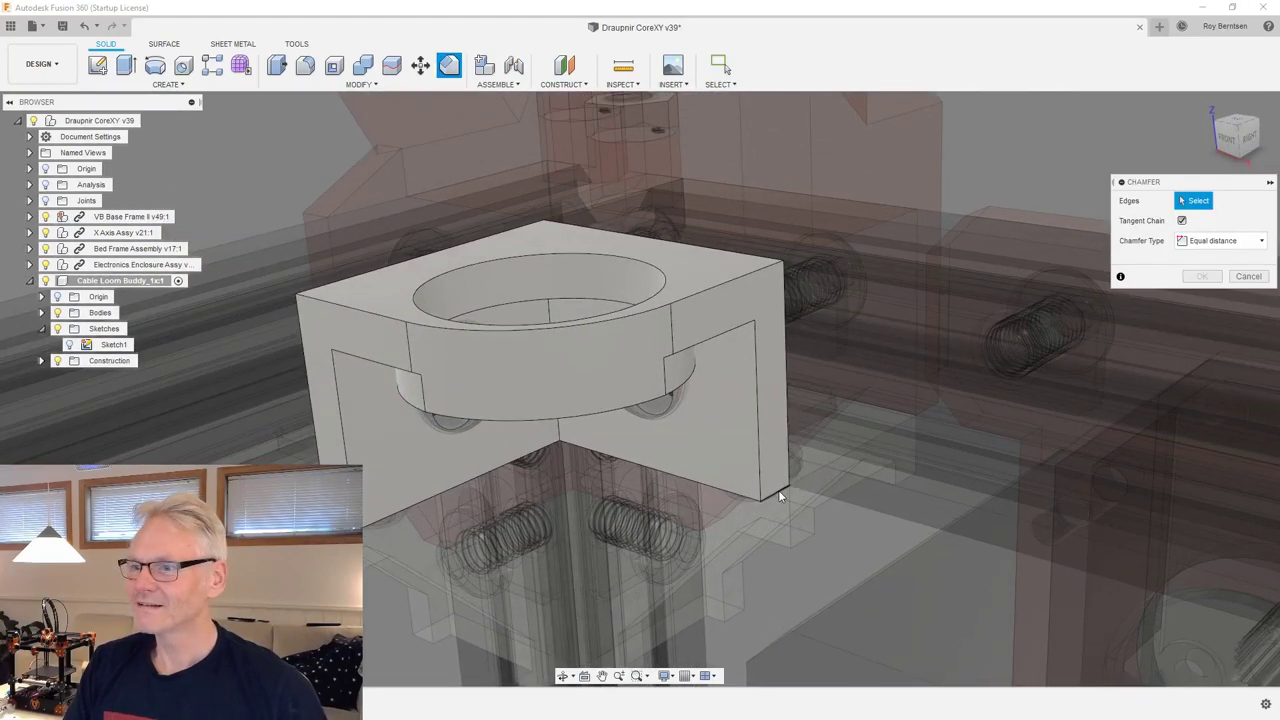
left_click(780, 496)
left_click(346, 529)
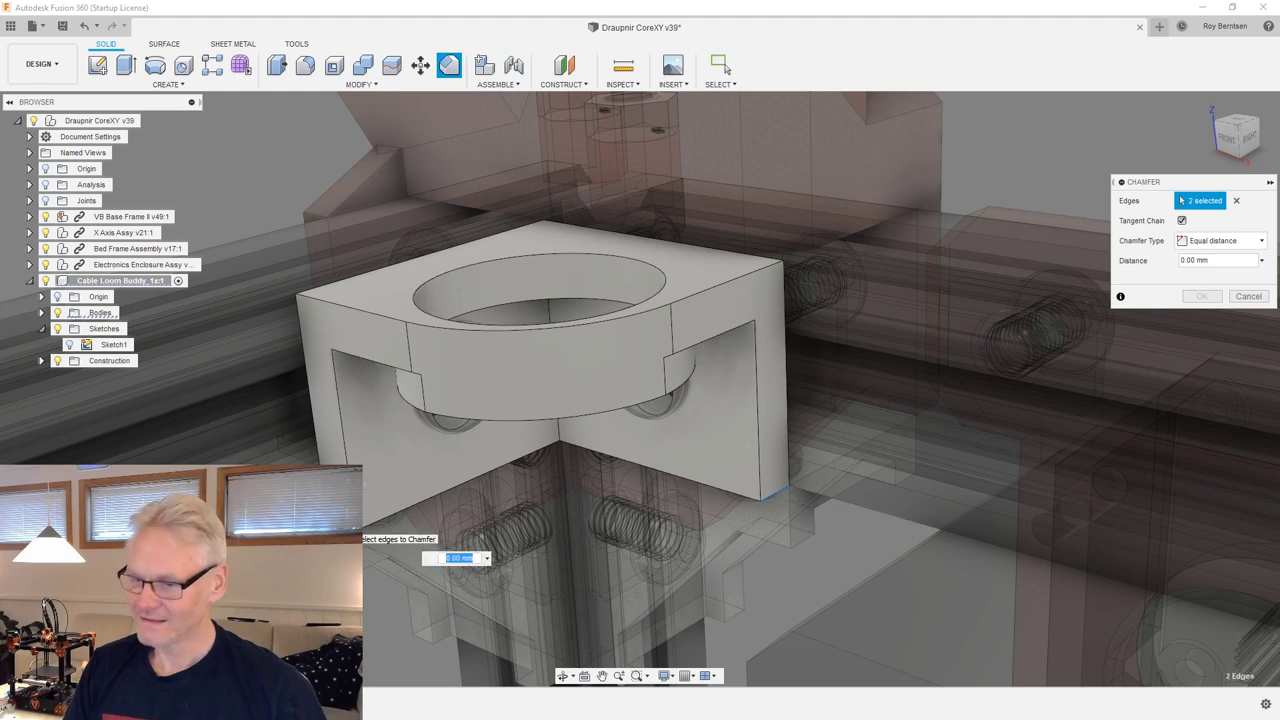
type("4")
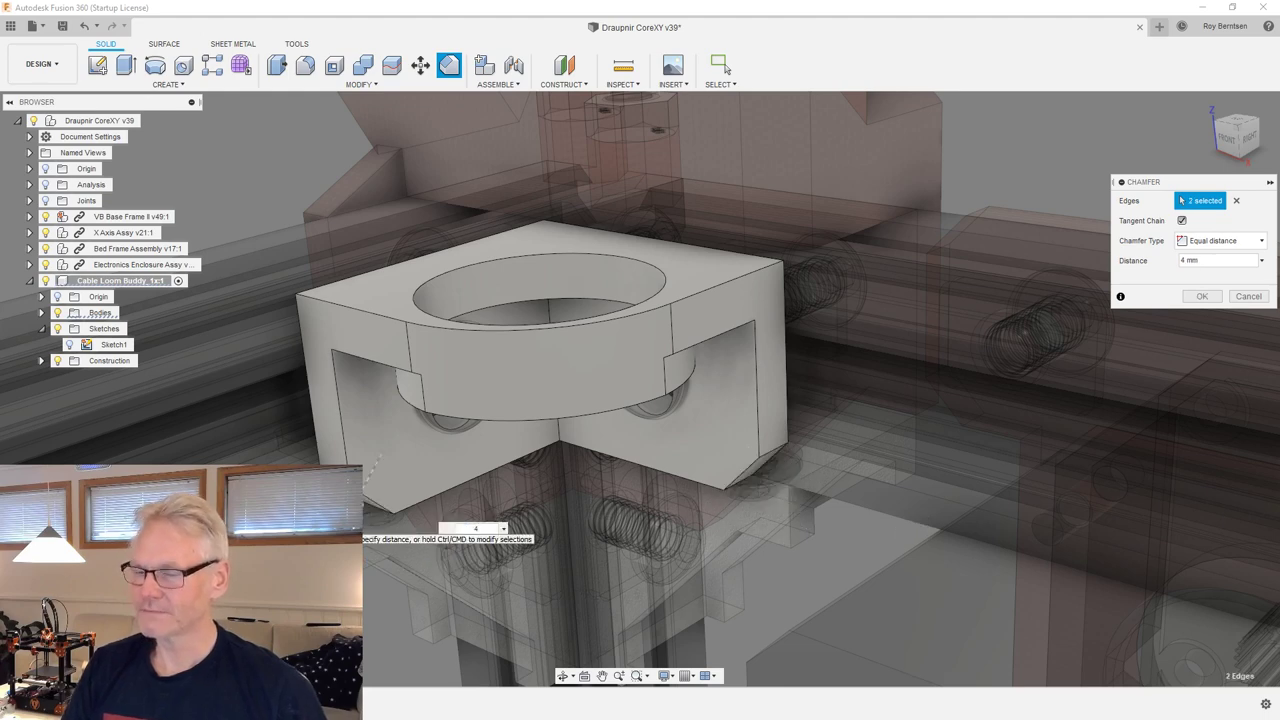
key("Return")
Edit the fillet on the outer corner of the half-ring lip and set its radius to 12 mm.
middle_click_drag(643, 420, 1266, 170, "shift")
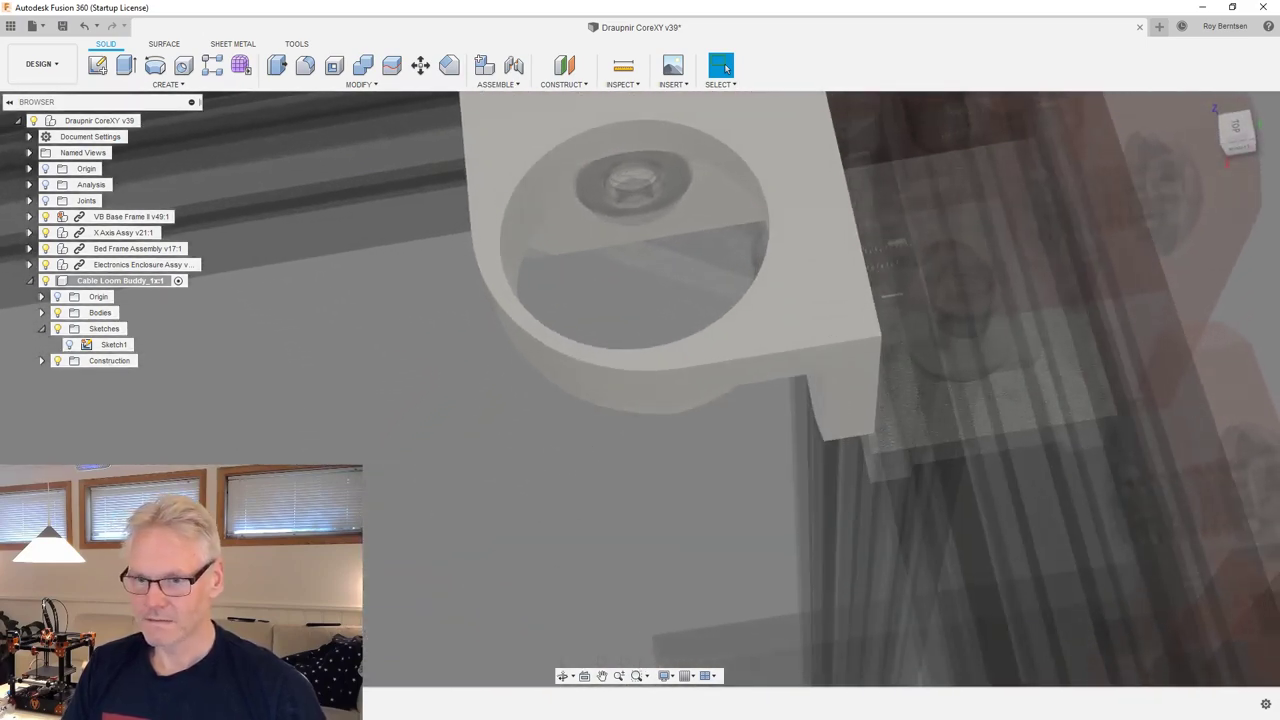
double_click(580, 385)
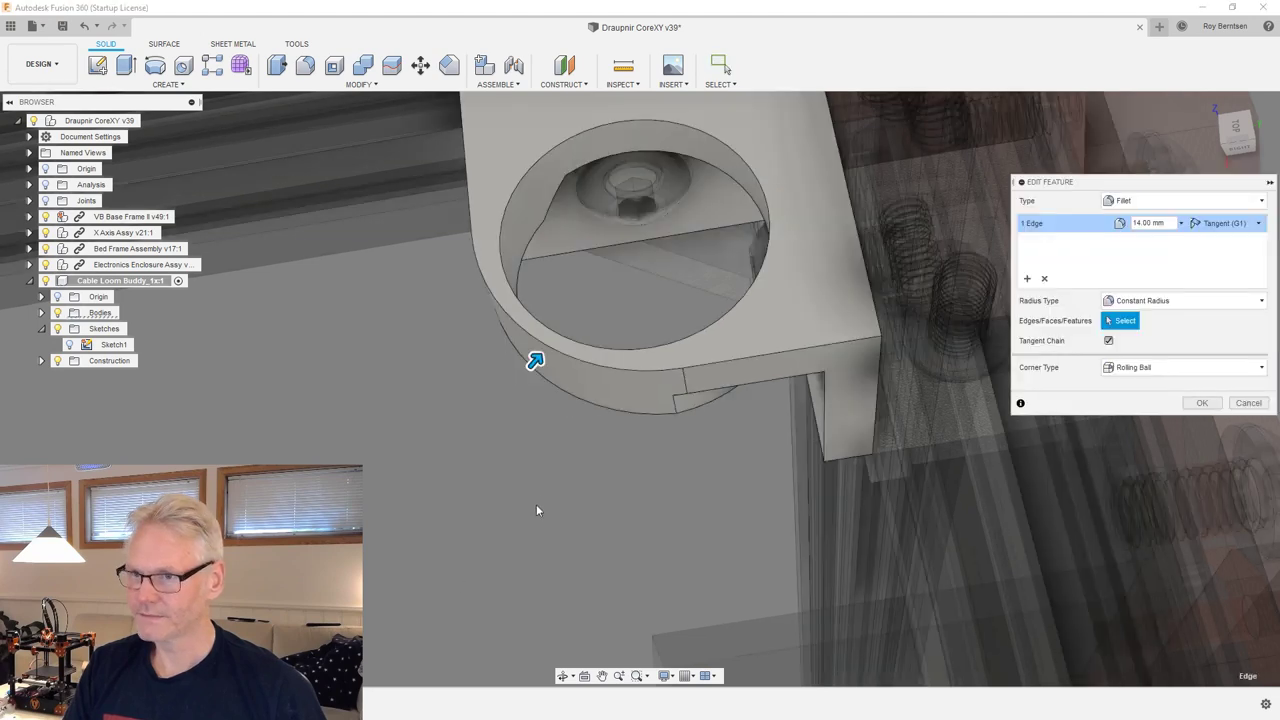
mouse_move(537, 360)
left_mouse_down()
mouse_move(512, 383)
mouse_move(522, 375)
left_mouse_up()
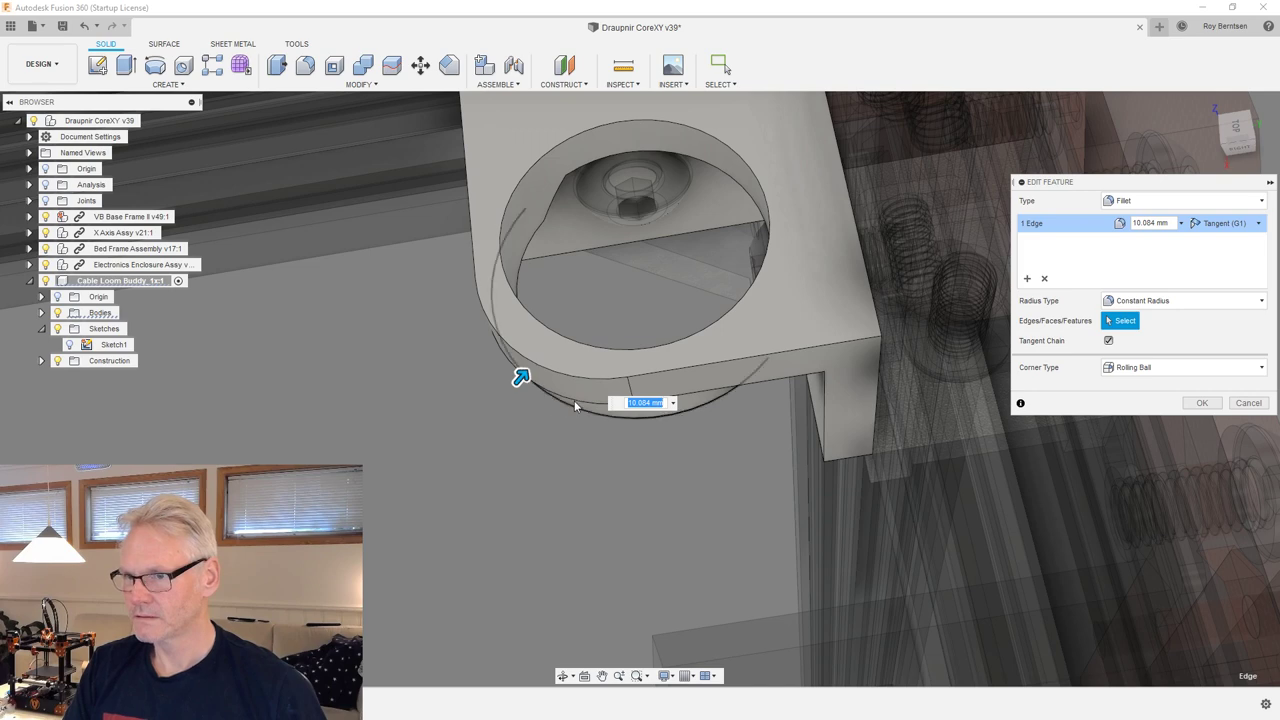
type("12")
key("Return")
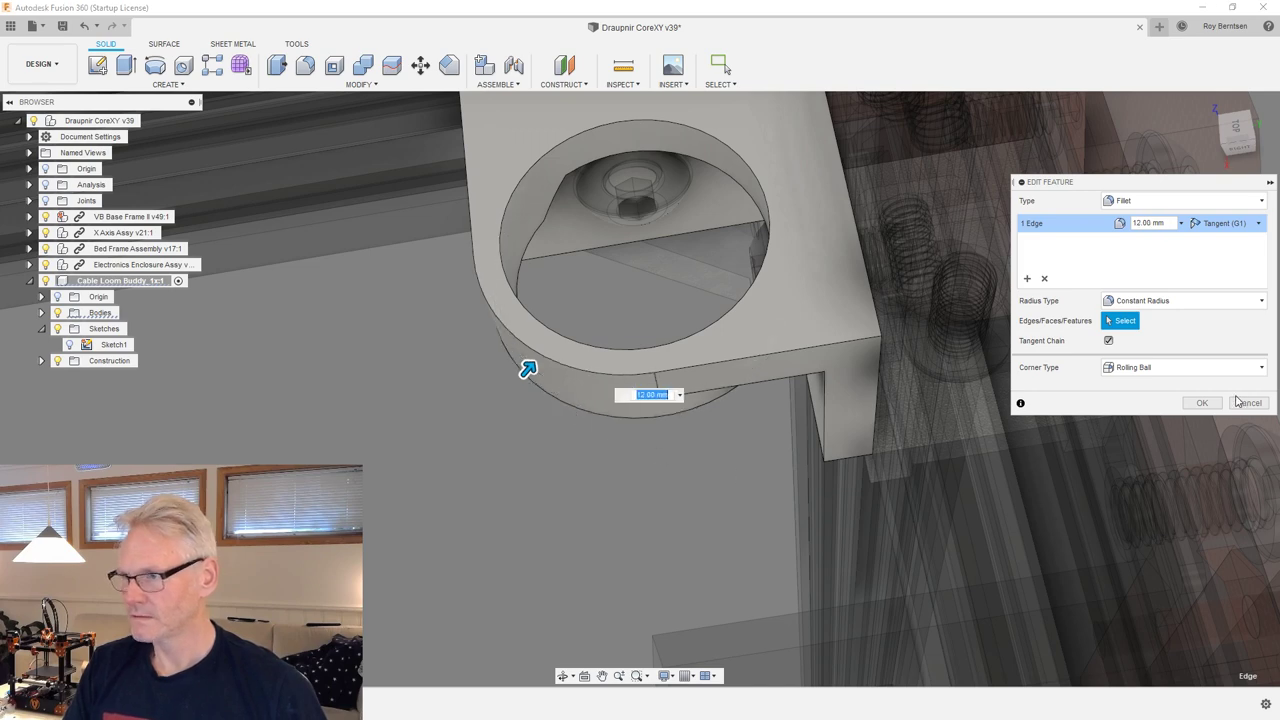
left_click(1202, 403)
Activate the top-level Draupnir CoreXY assembly to show the bracket in its full context.
middle_click_drag(657, 471, 637, 220, "shift")
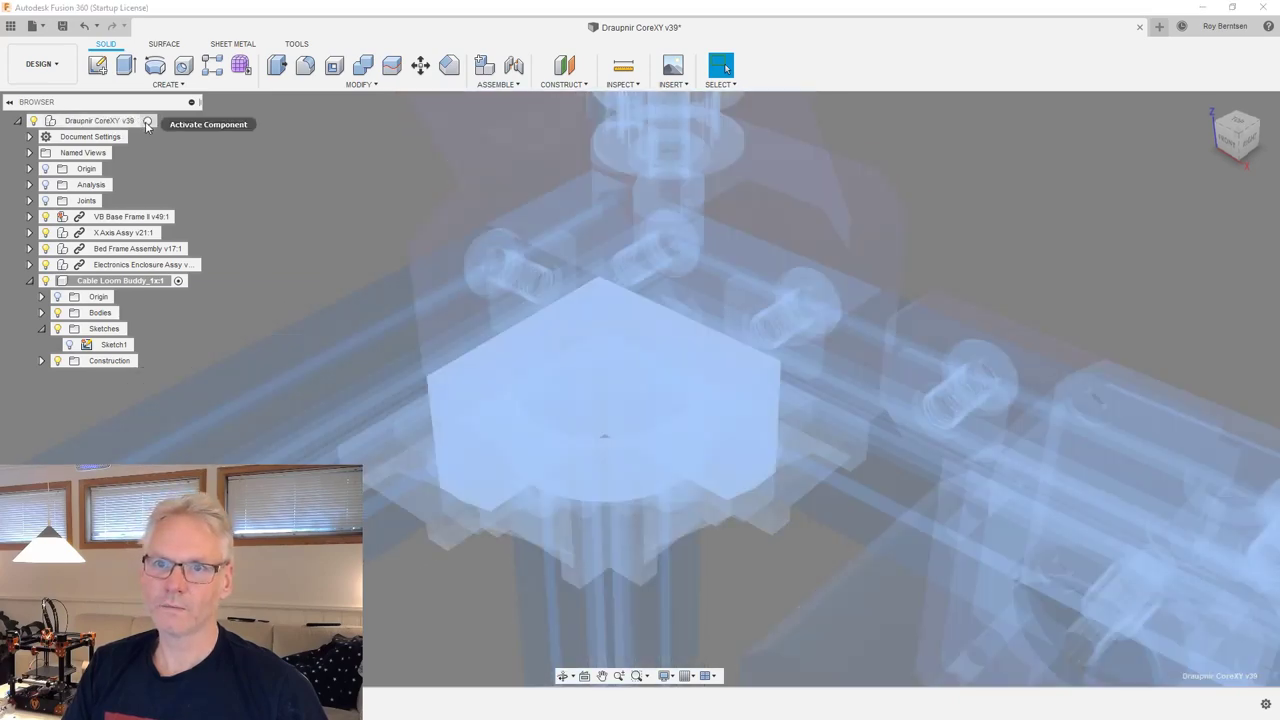
left_click(152, 121)
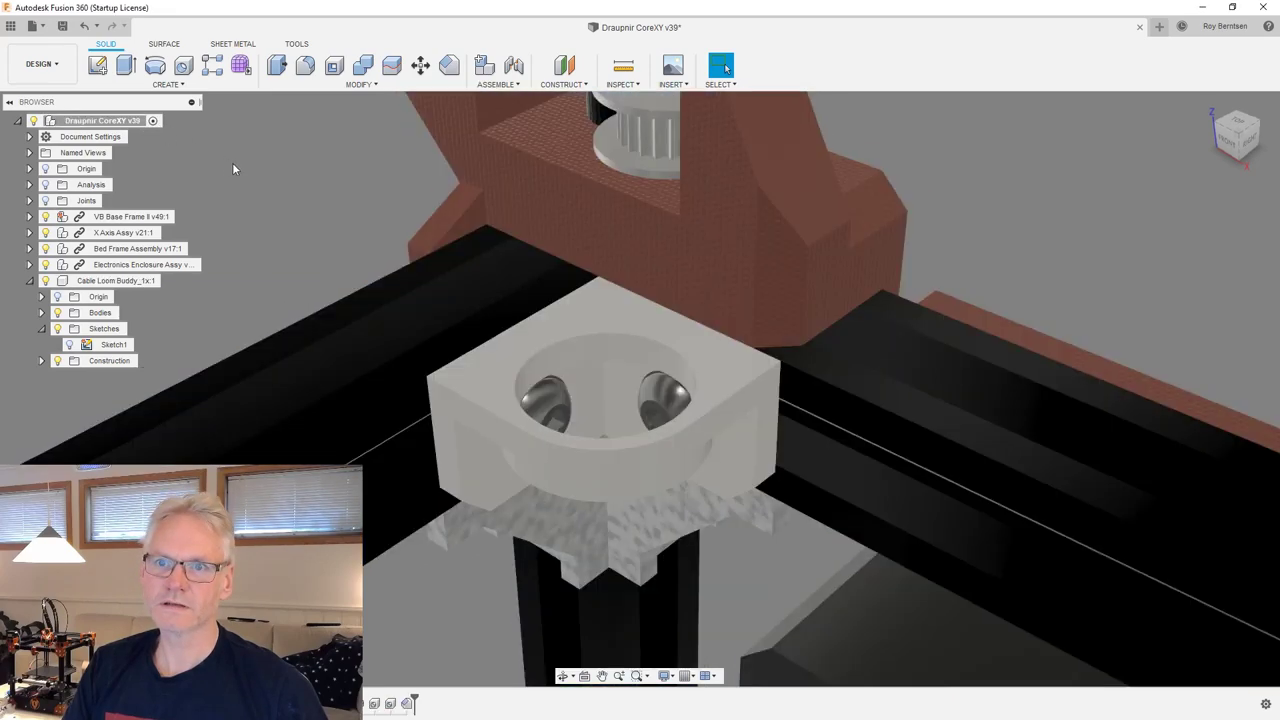
middle_click_drag(1097, 239, 1041, 222, "shift")
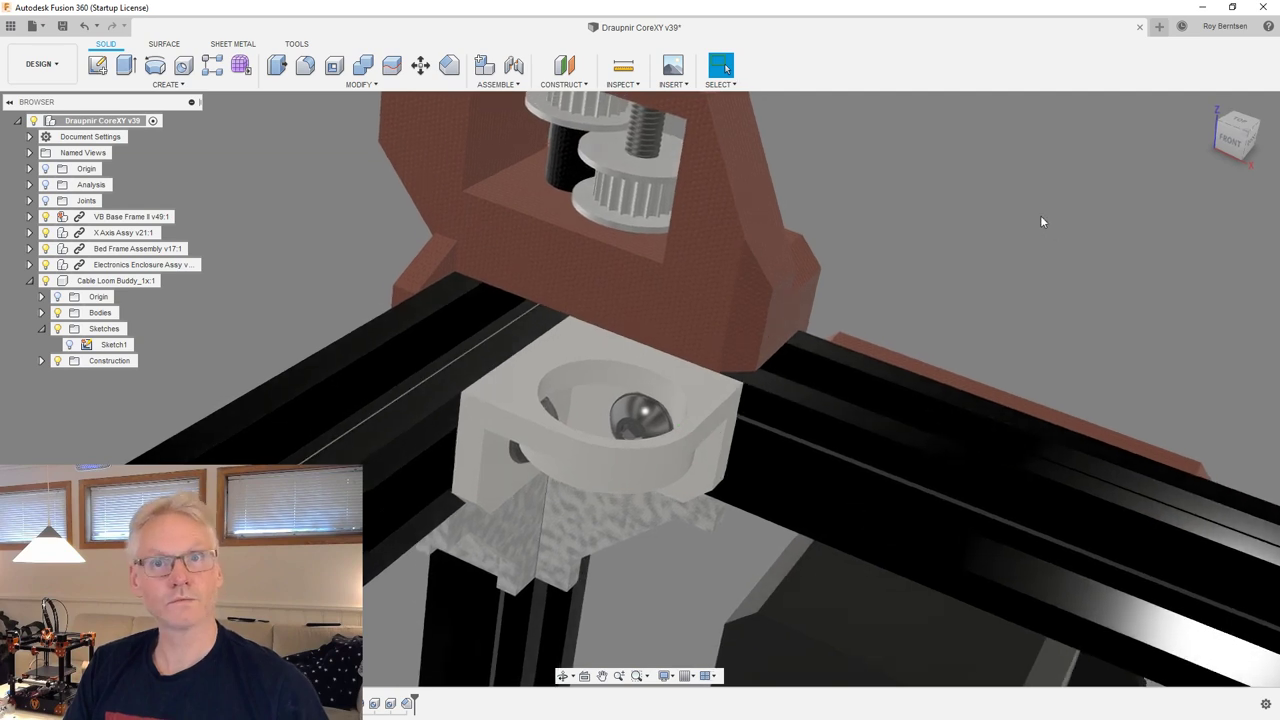
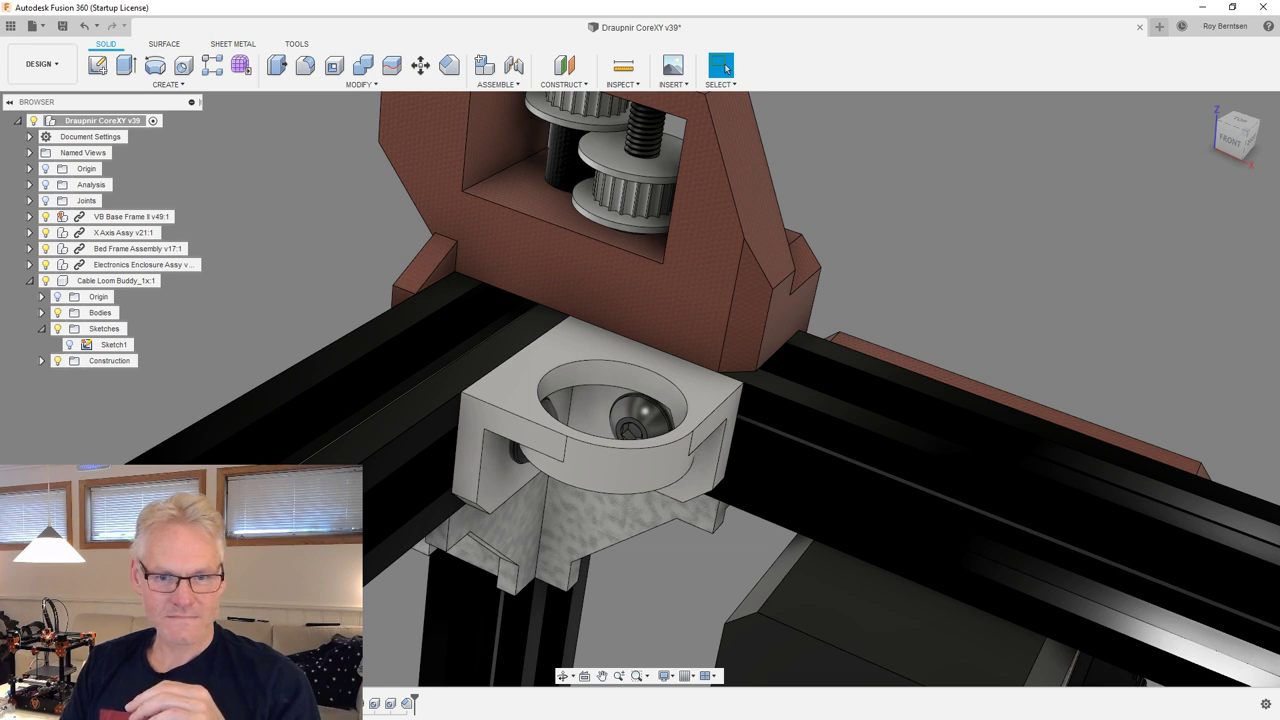
Examine the bracket from above and below, checking how its two mounting screws sit in the wall holes.
middle_click_drag(989, 266, 961, 294, "shift")
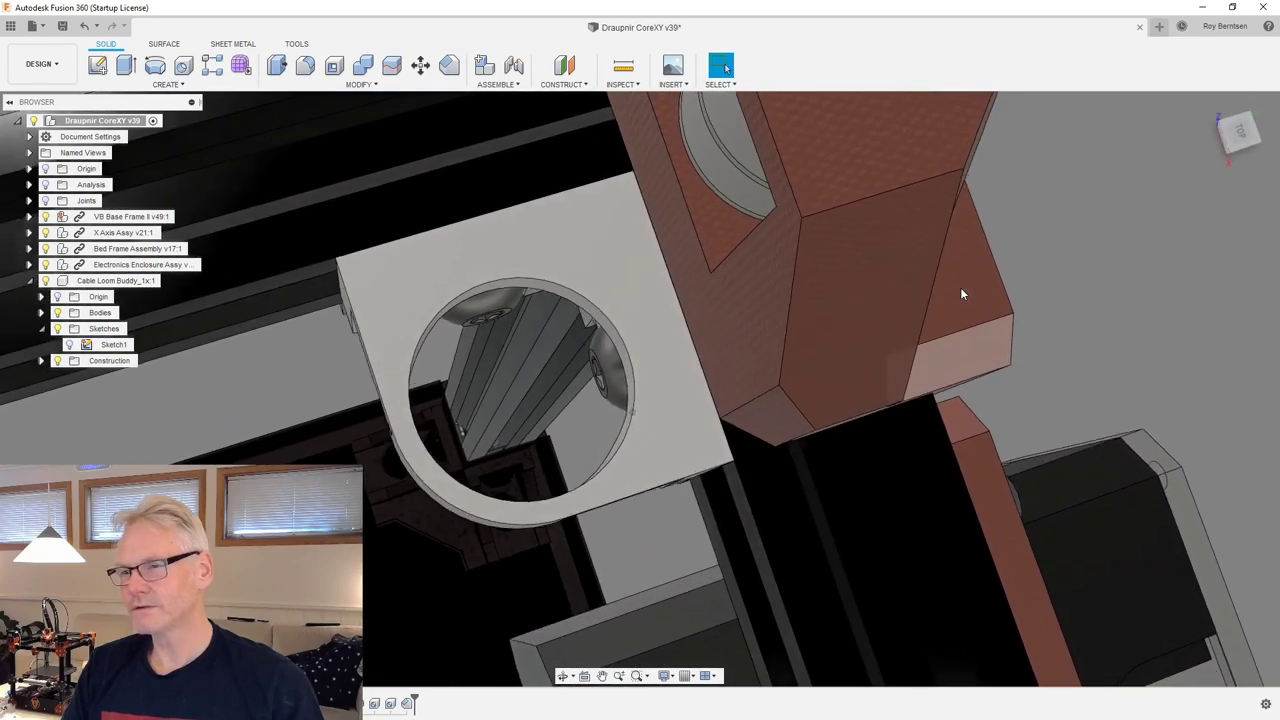
middle_click_drag(961, 294, 560, 460, "shift")
left_click(417, 511)
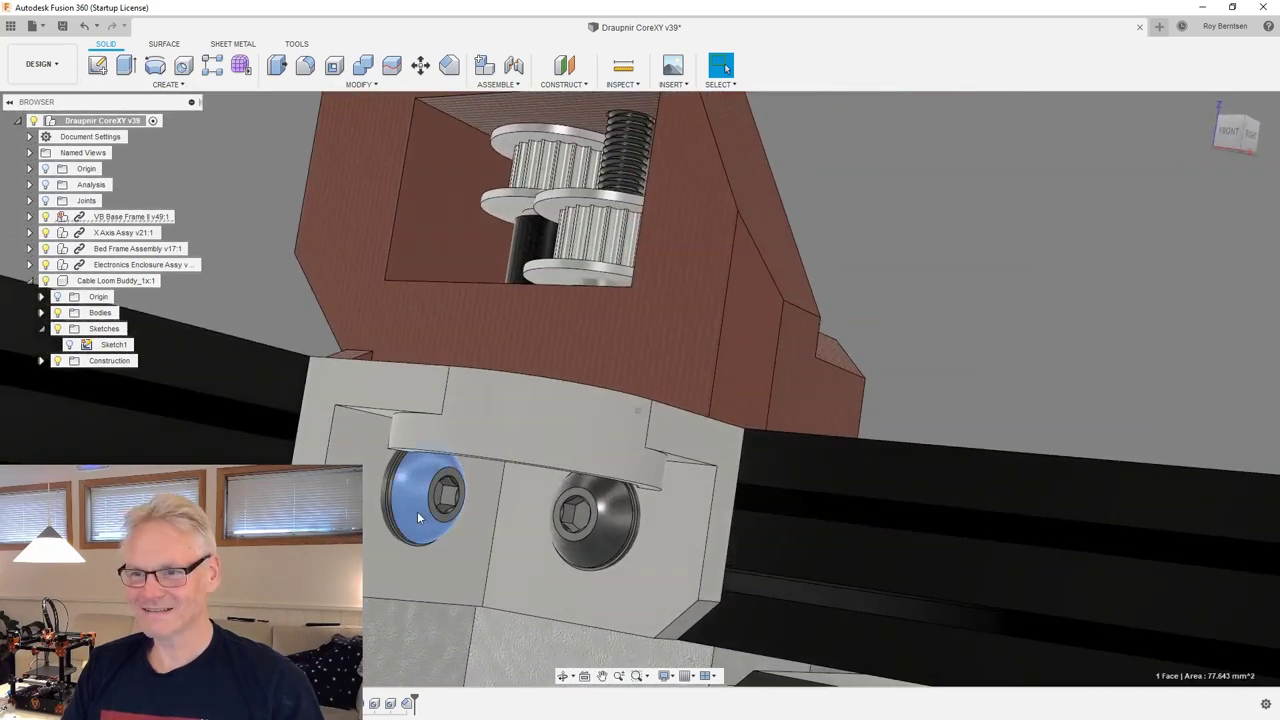
double_click(417, 511)
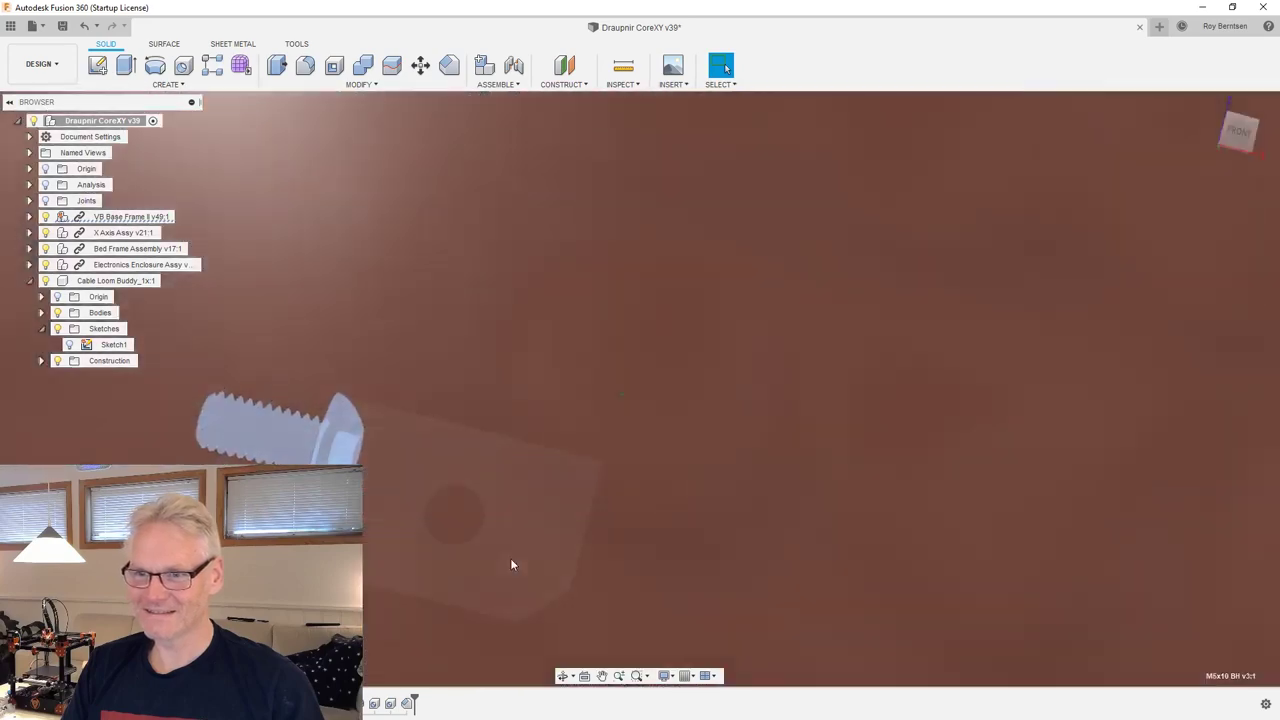
scroll(511, 565, "down", 6)
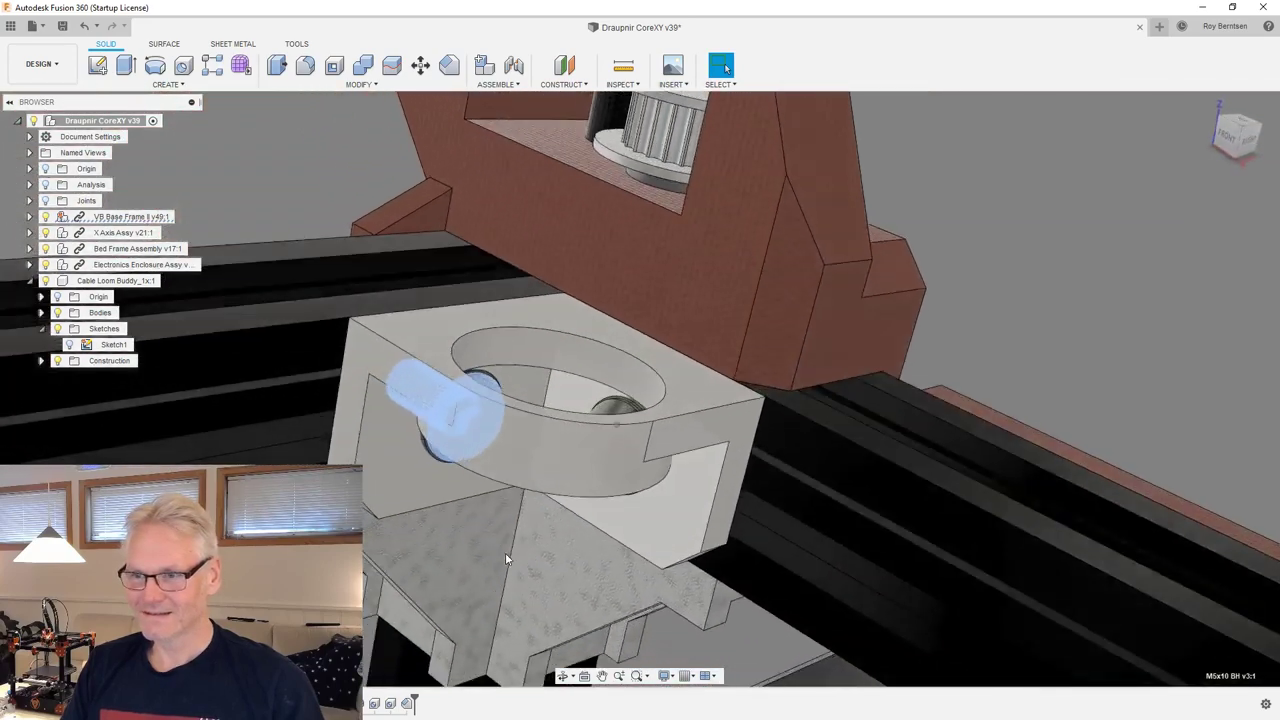
left_click(1127, 287)
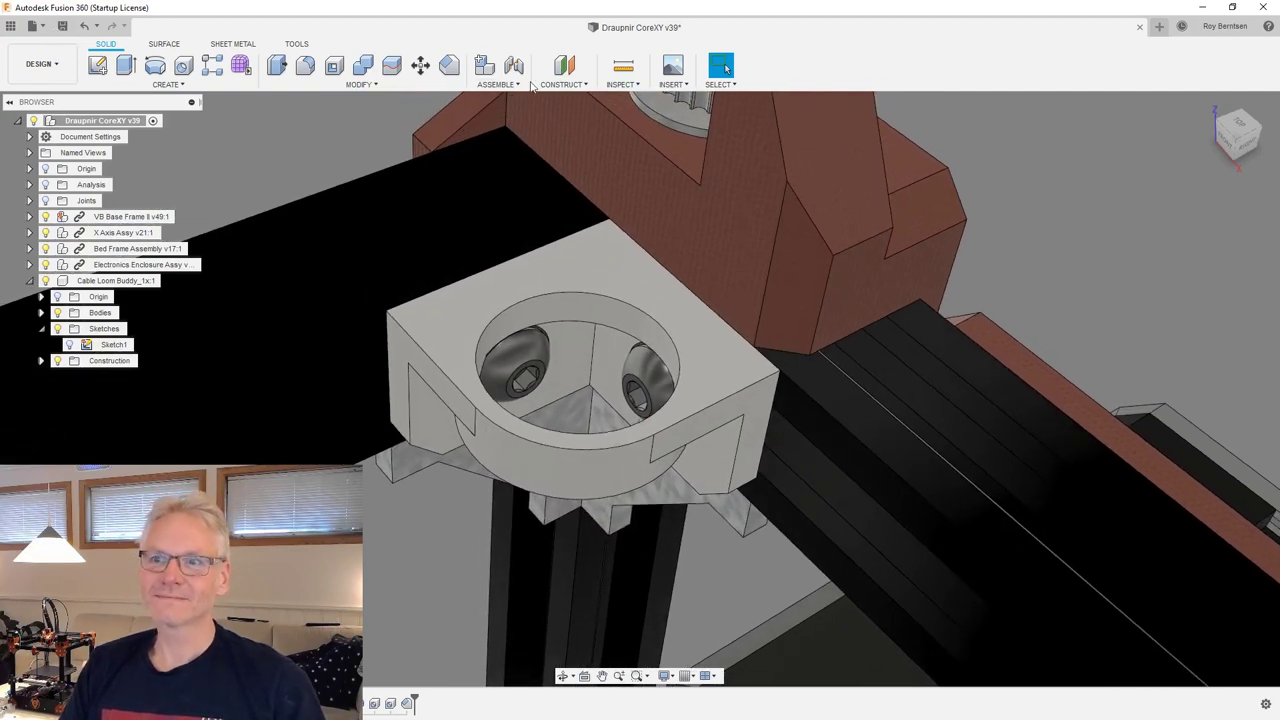
Send the Cable Loom Buddy_1x body to Meshmixer with the 3D Print command at Medium refinement.
left_click(296, 45)
left_click(99, 68)
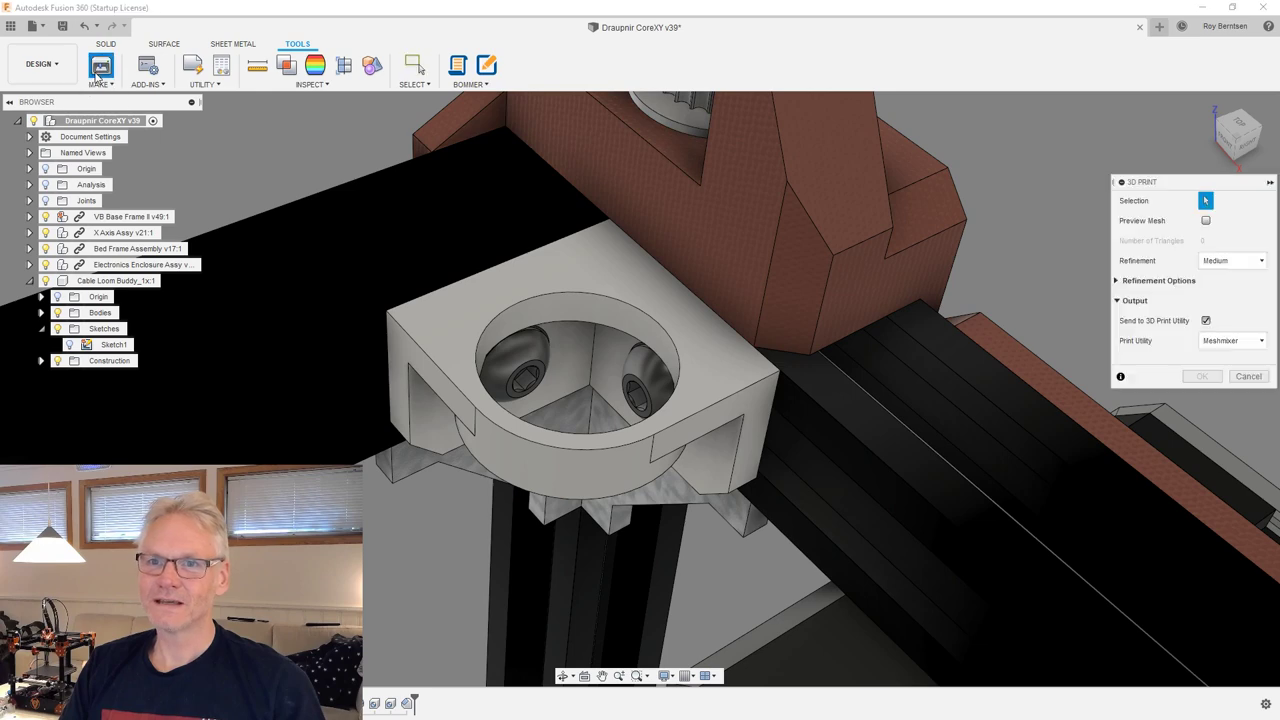
left_click(678, 321)
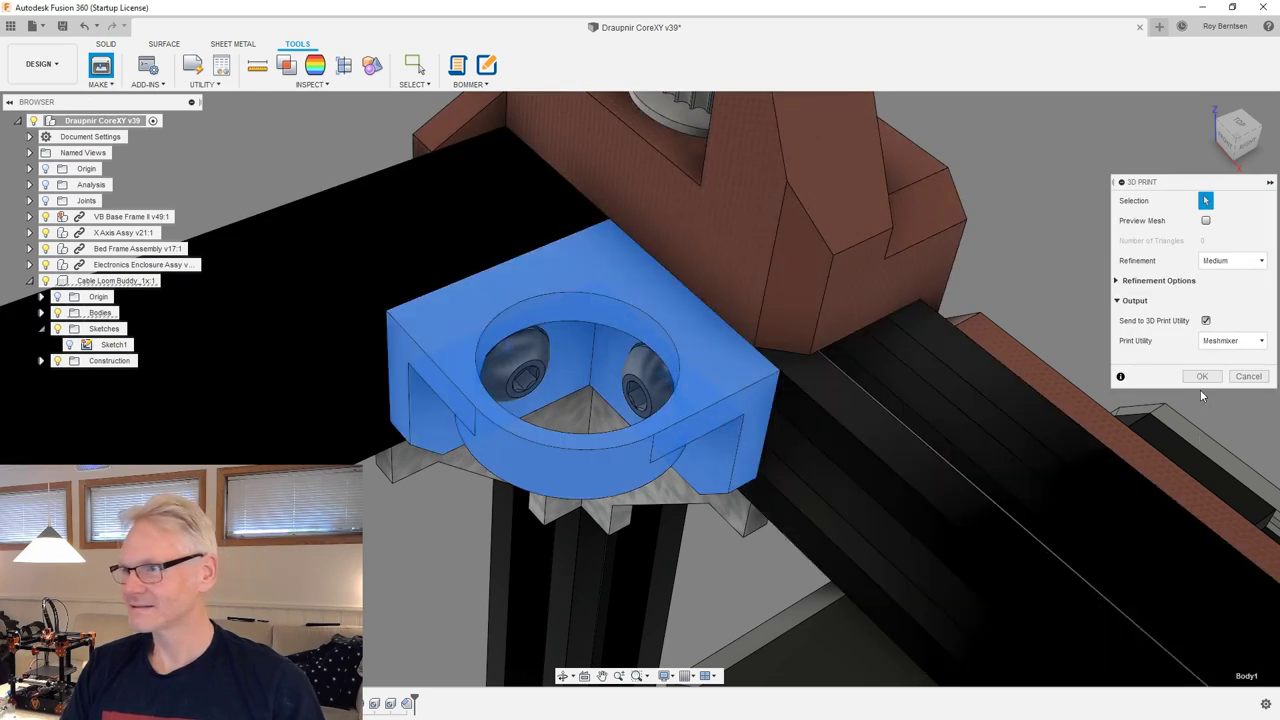
left_click(1201, 377)
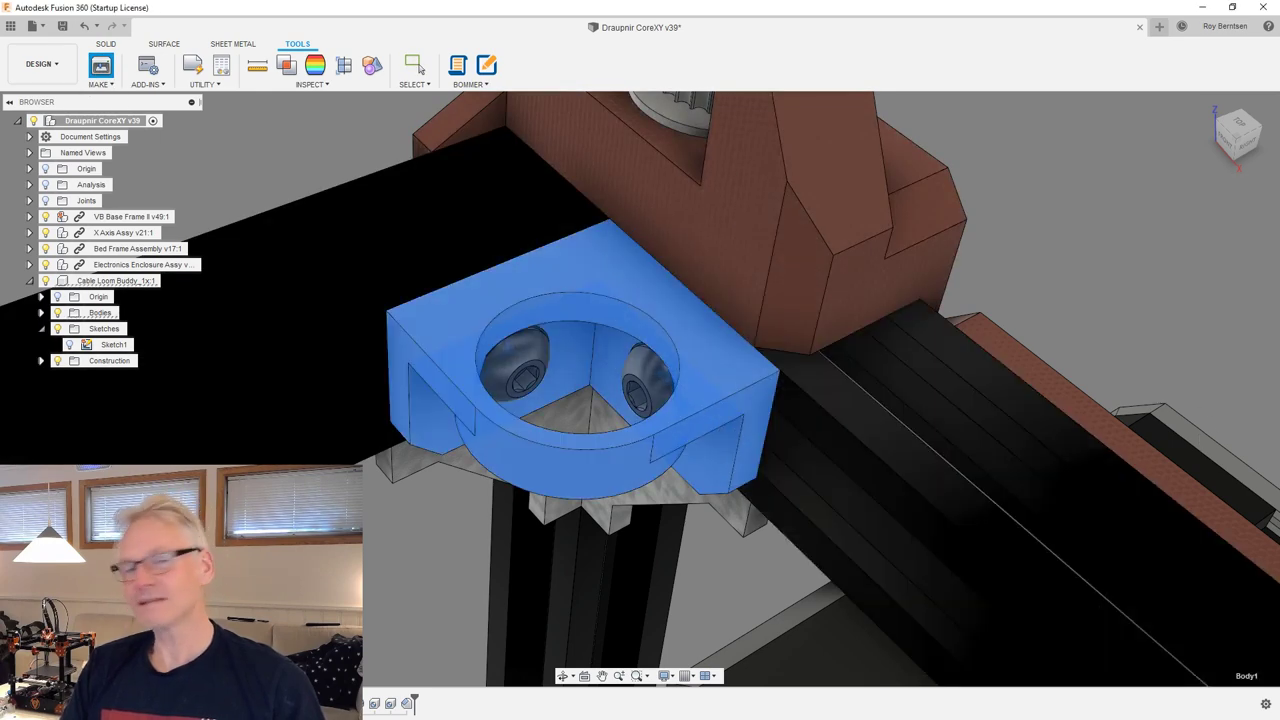
left_click(416, 66)
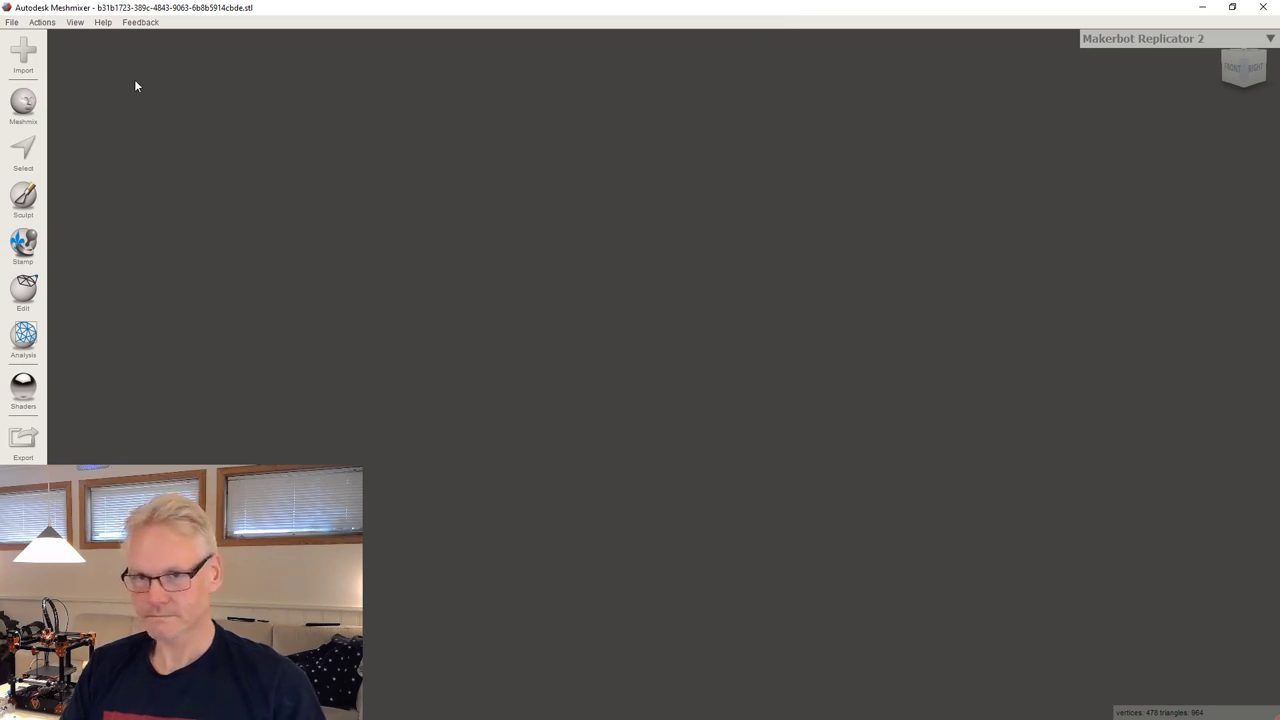
Switch to Meshmixer, recenter the view on the imported bracket and examine its orientation above the printer bed.
left_click(75, 22)
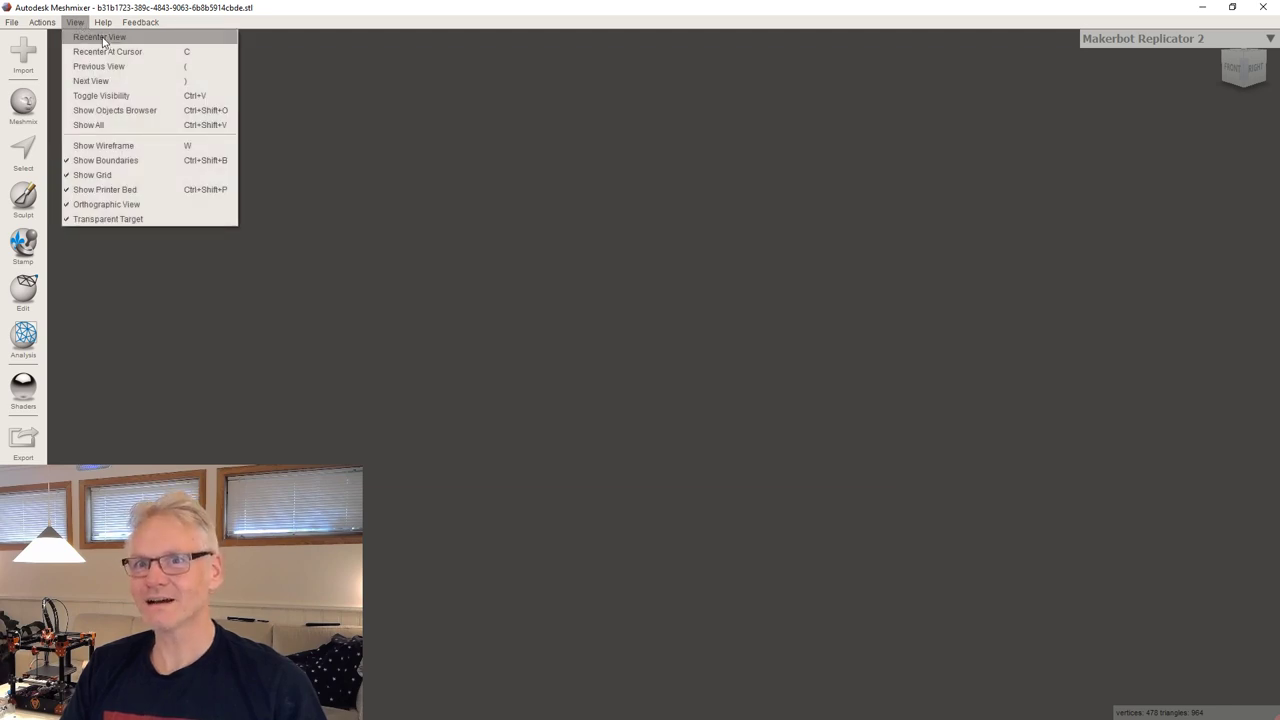
left_click(102, 38)
scroll(676, 460, "down", 3)
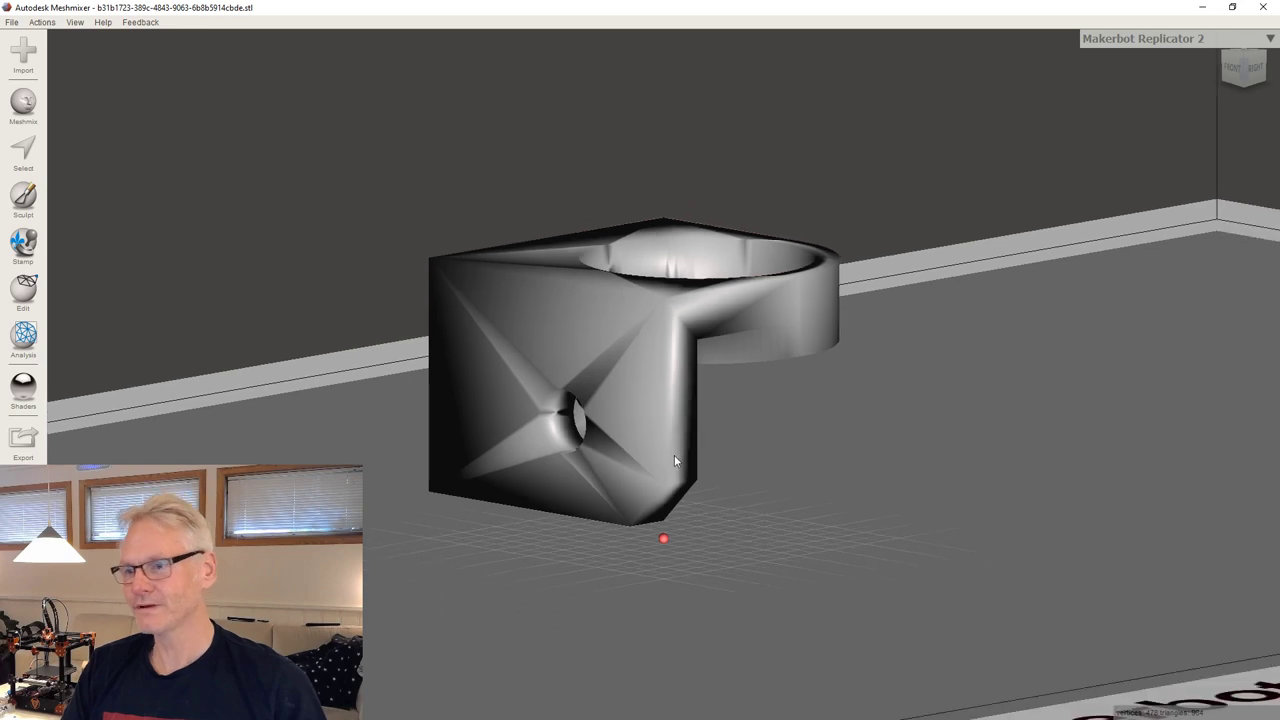
right_click_drag(786, 422, 742, 447)
scroll(736, 469, "down", 6)
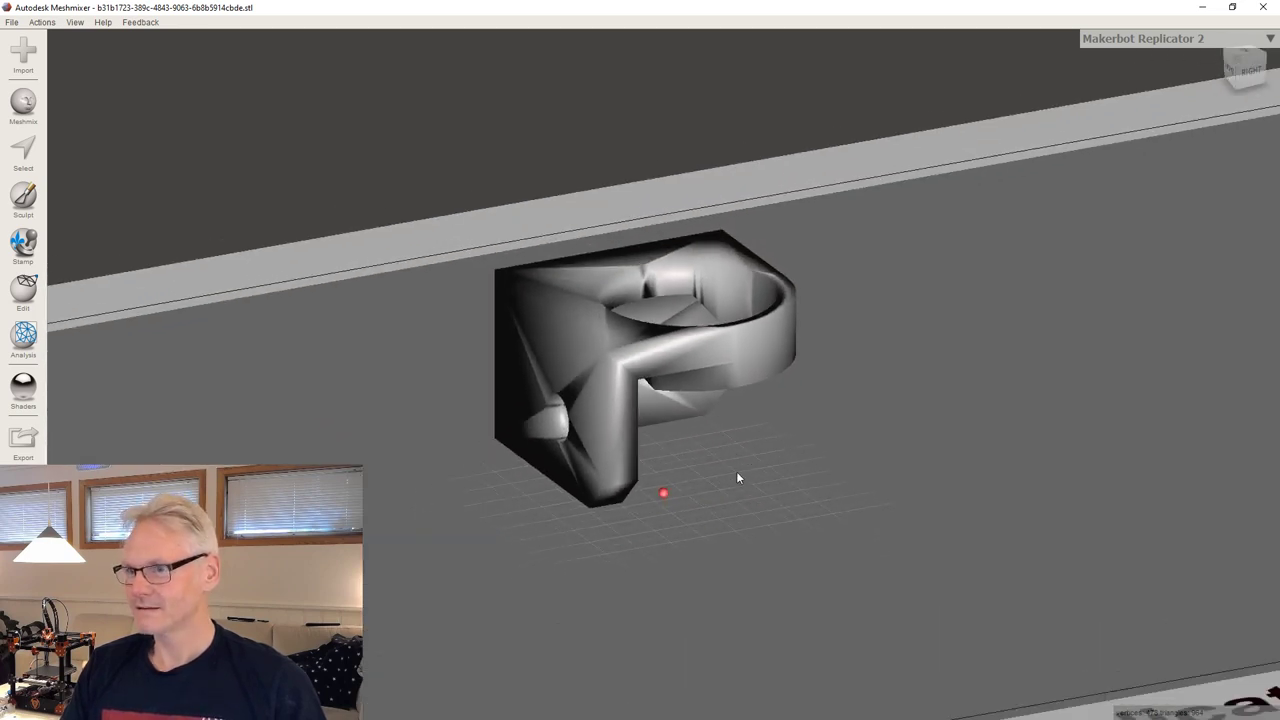
right_click_drag(672, 493, 622, 380)
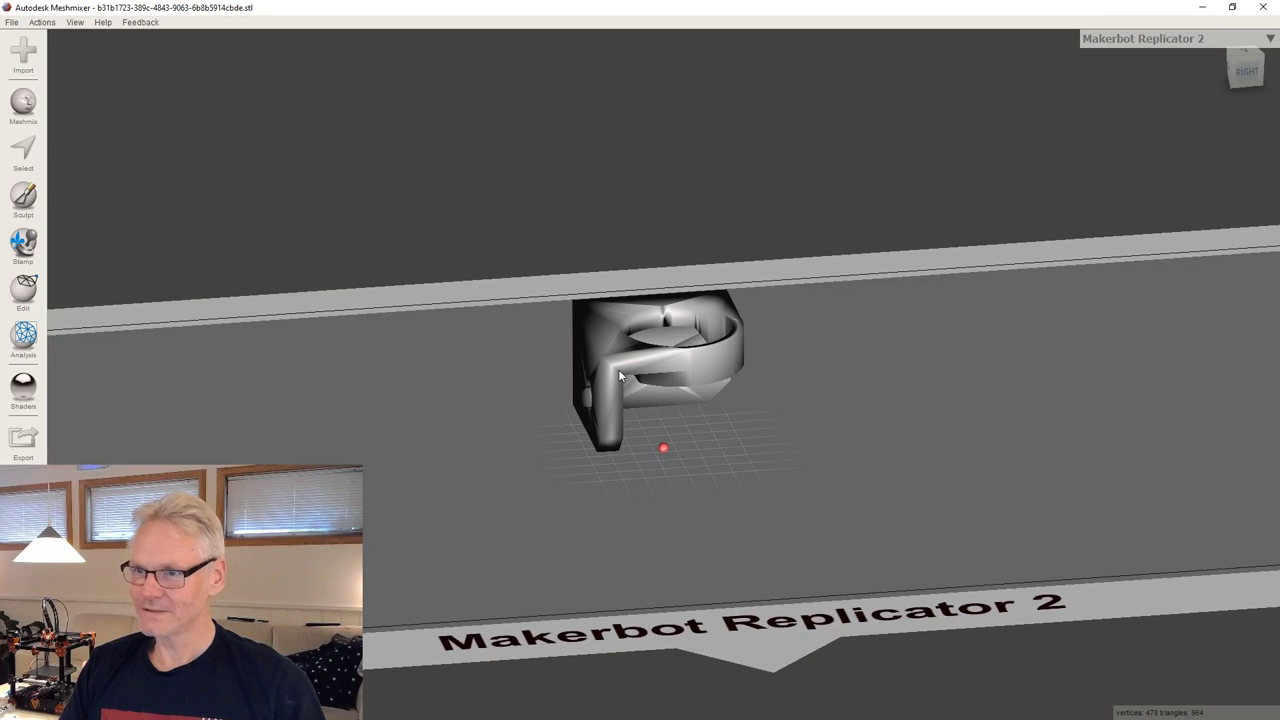
Transform the bracket mesh by rotating it half a turn about the Z axis so the ring faces down.
left_click(16, 296)
left_click(95, 106)
right_click_drag(668, 378, 692, 340)
mouse_move(700, 345)
left_mouse_down()
mouse_move(746, 300)
mouse_move(733, 318)
mouse_move(774, 380)
mouse_move(744, 299)
mouse_move(692, 278)
mouse_move(565, 325)
mouse_move(568, 411)
mouse_move(588, 445)
mouse_move(576, 452)
left_mouse_up()
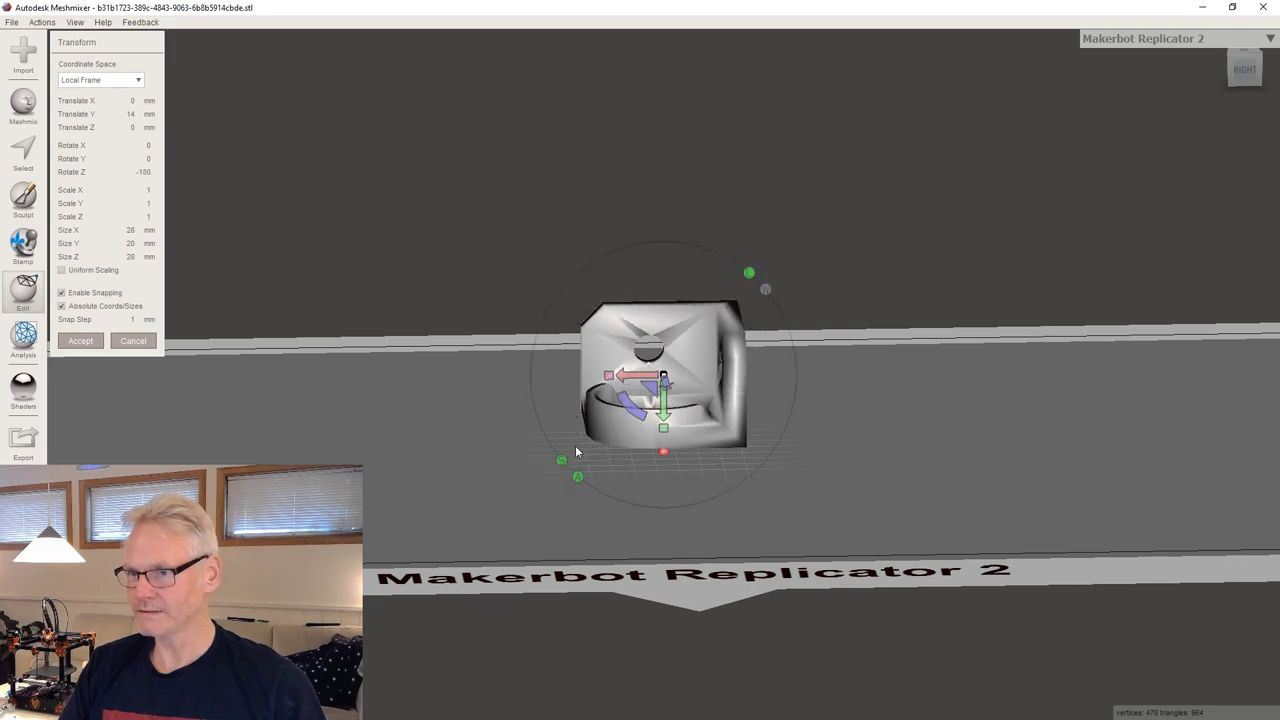
left_click(77, 342)
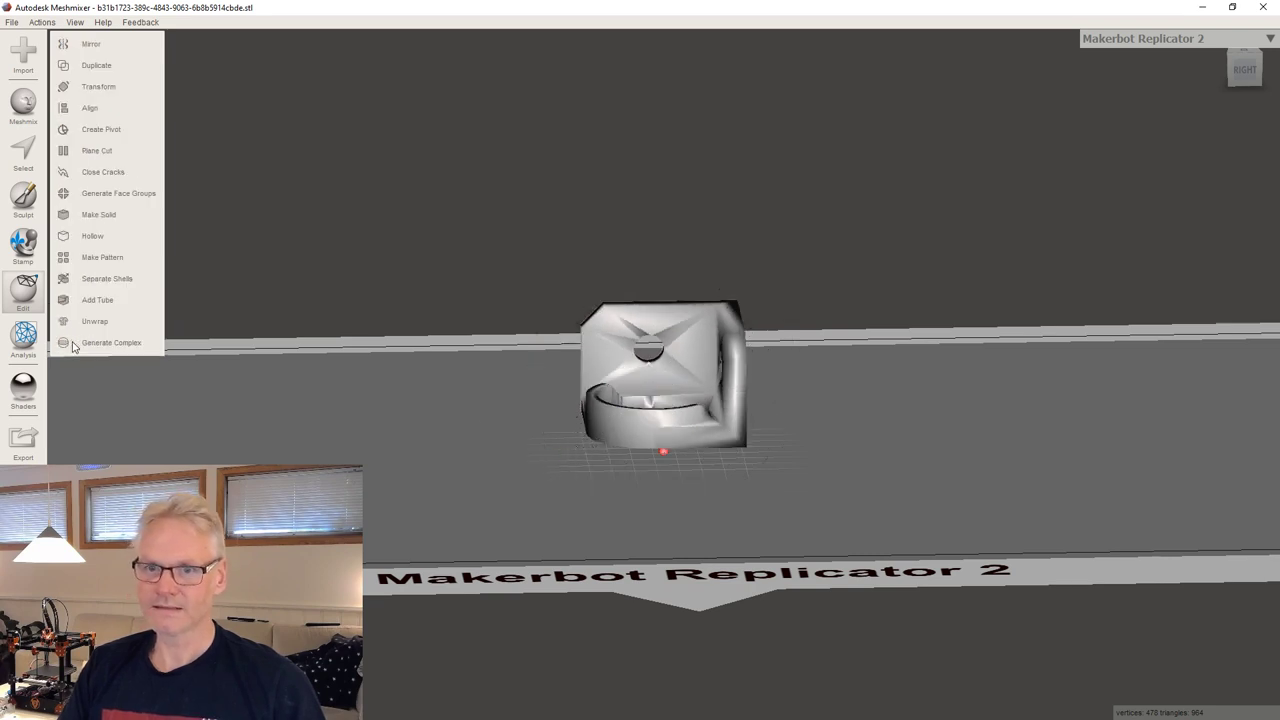
Align the flipped bracket mesh so its ring side rests flat on the printer bed.
left_click(105, 110)
left_click(86, 199)
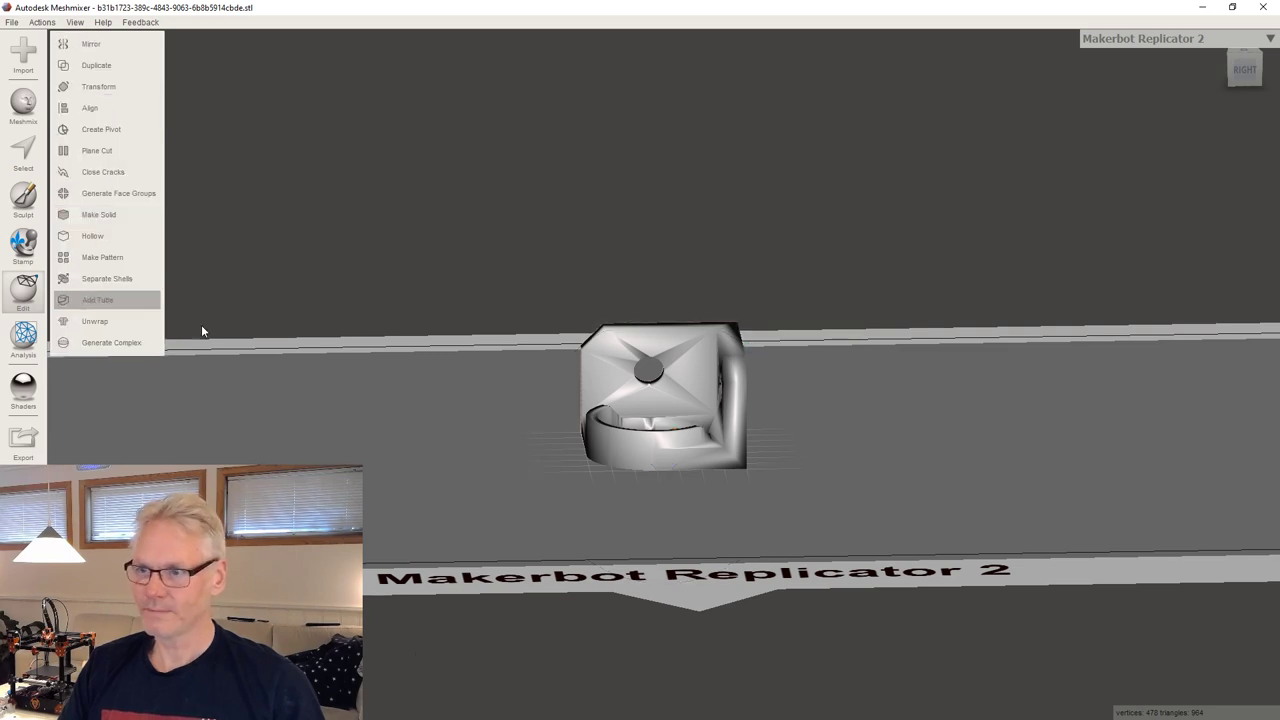
right_click_drag(541, 363, 288, 333)
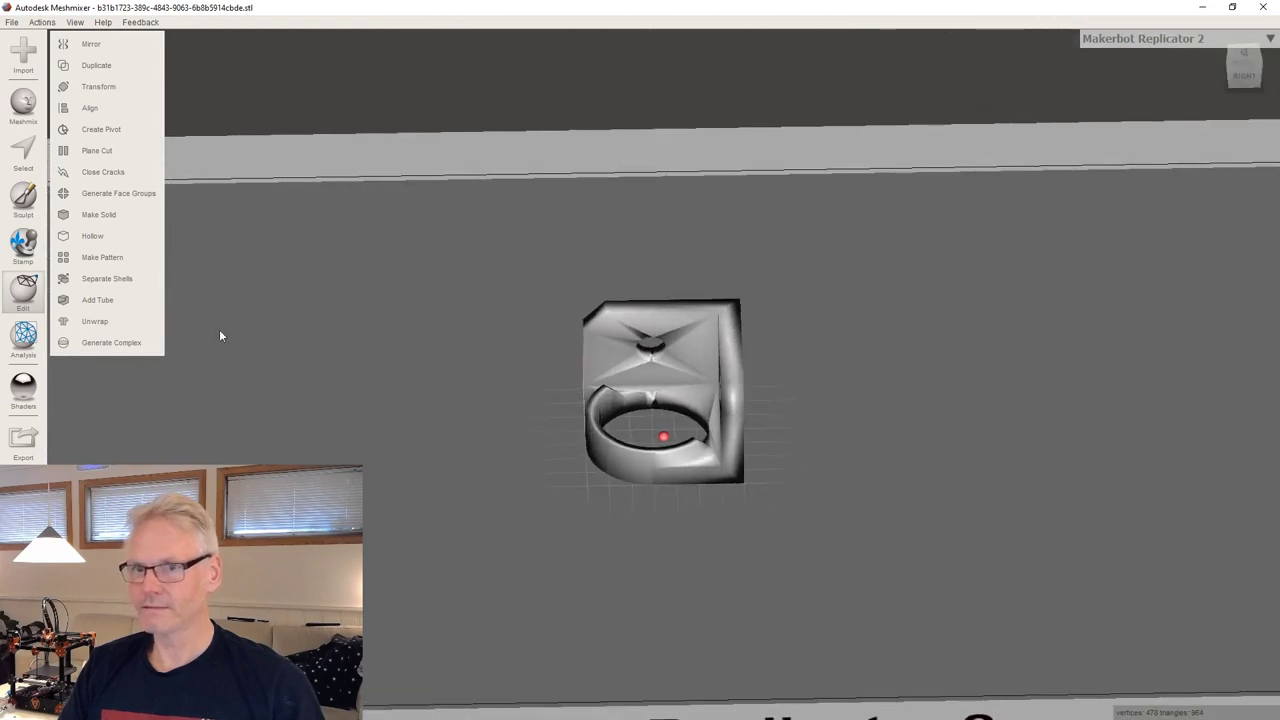
Start exporting the mesh and choose the STL Library folder inside the OneDrive Design Library as its destination.
left_click(28, 435)
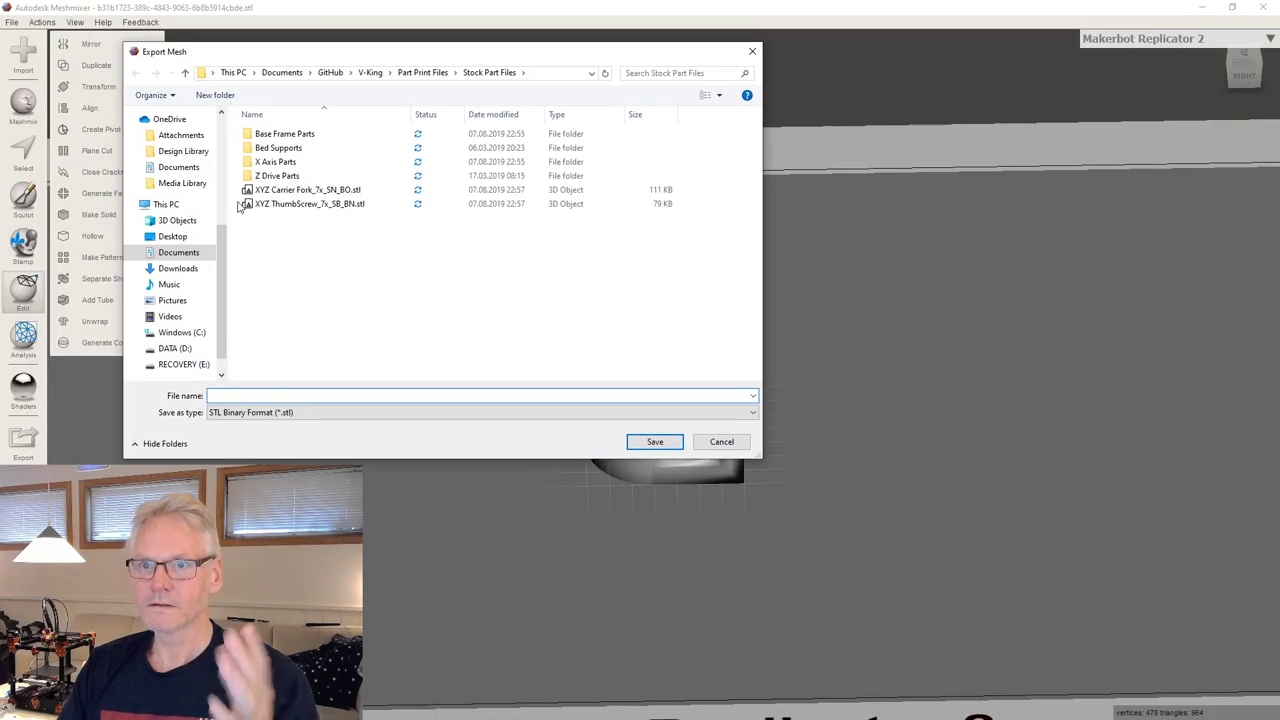
scroll(172, 160, "up", 2)
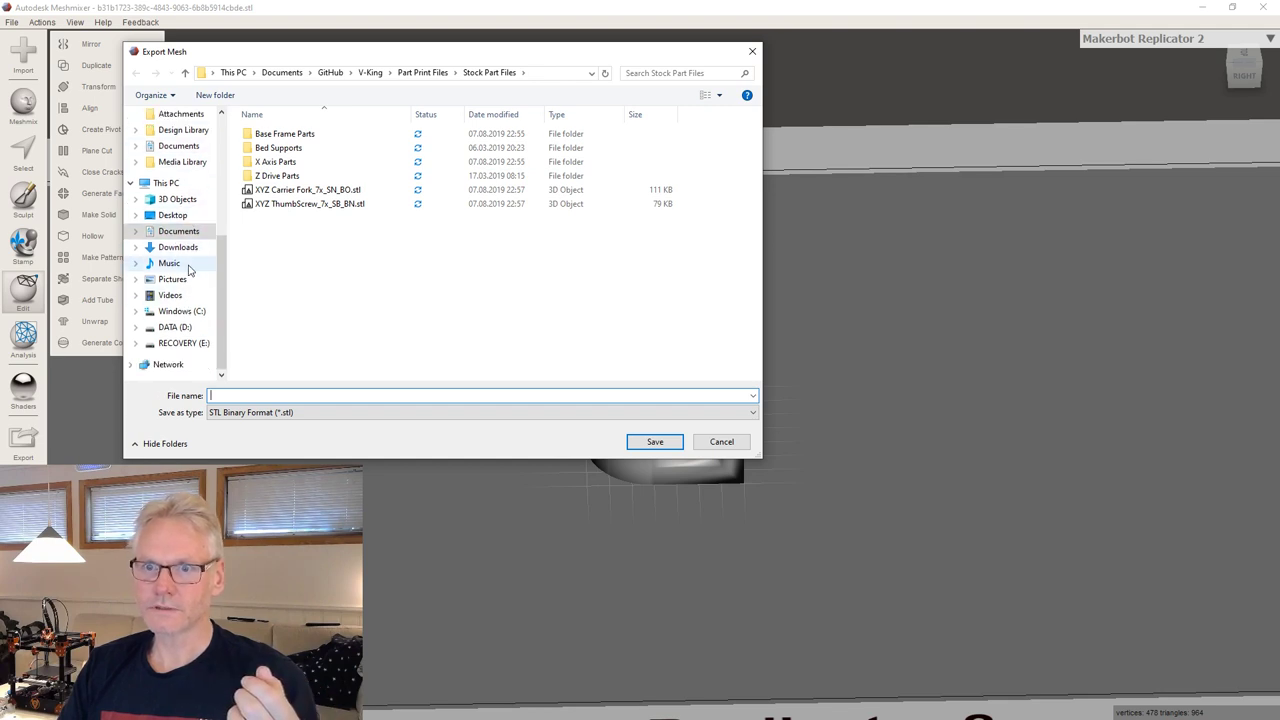
left_click(183, 199)
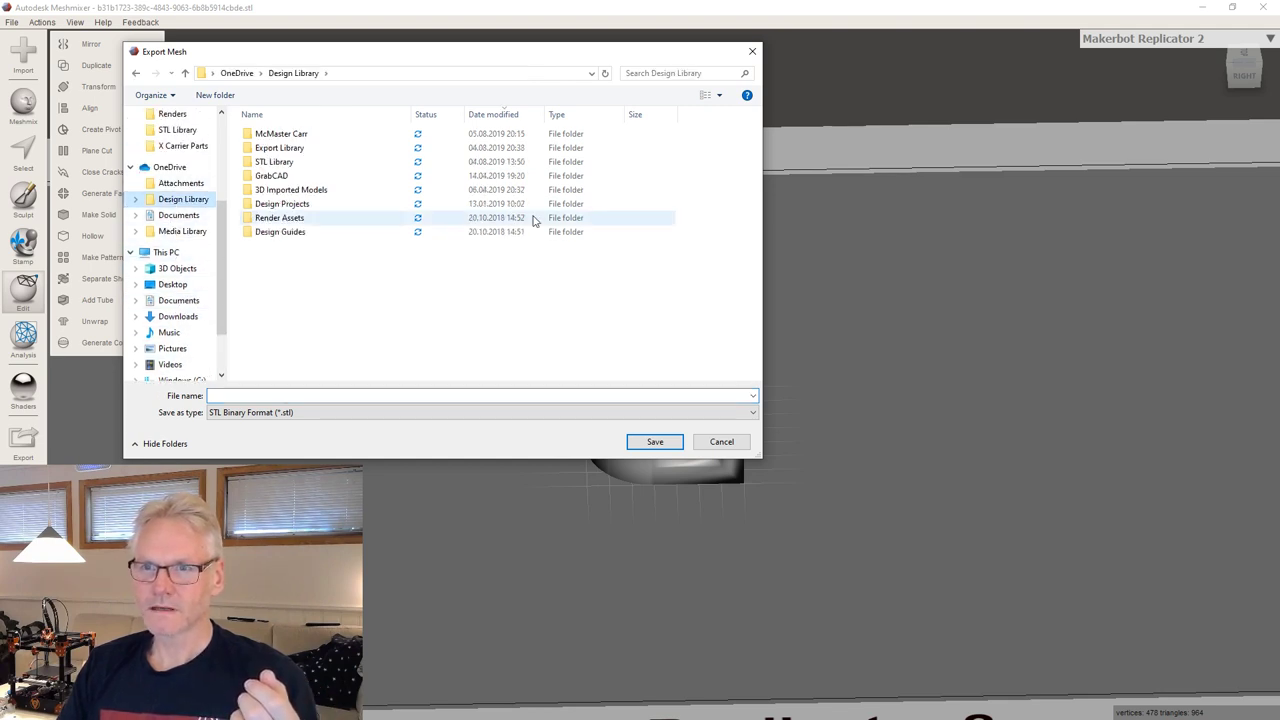
double_click(321, 163)
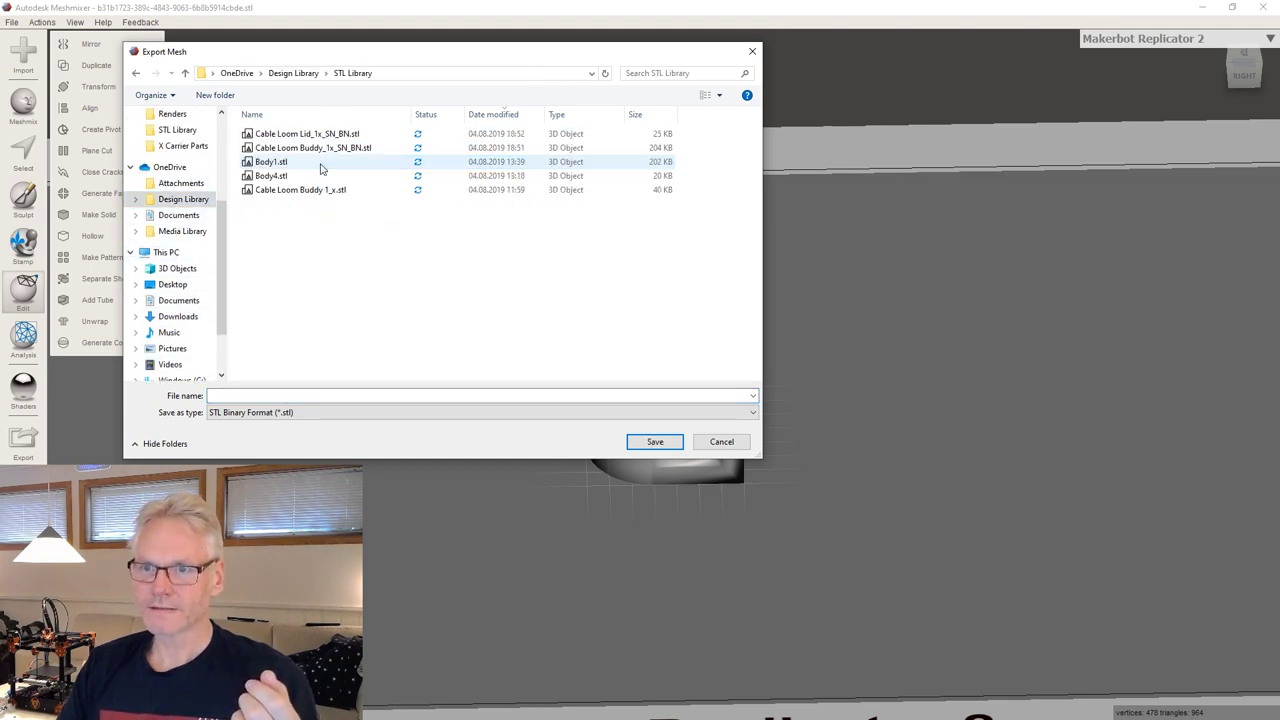
Name the exported STL Cable loom corner buddy_1x_SN_BN and save it in the STL Library folder.
left_click(486, 393)
type("Calib")
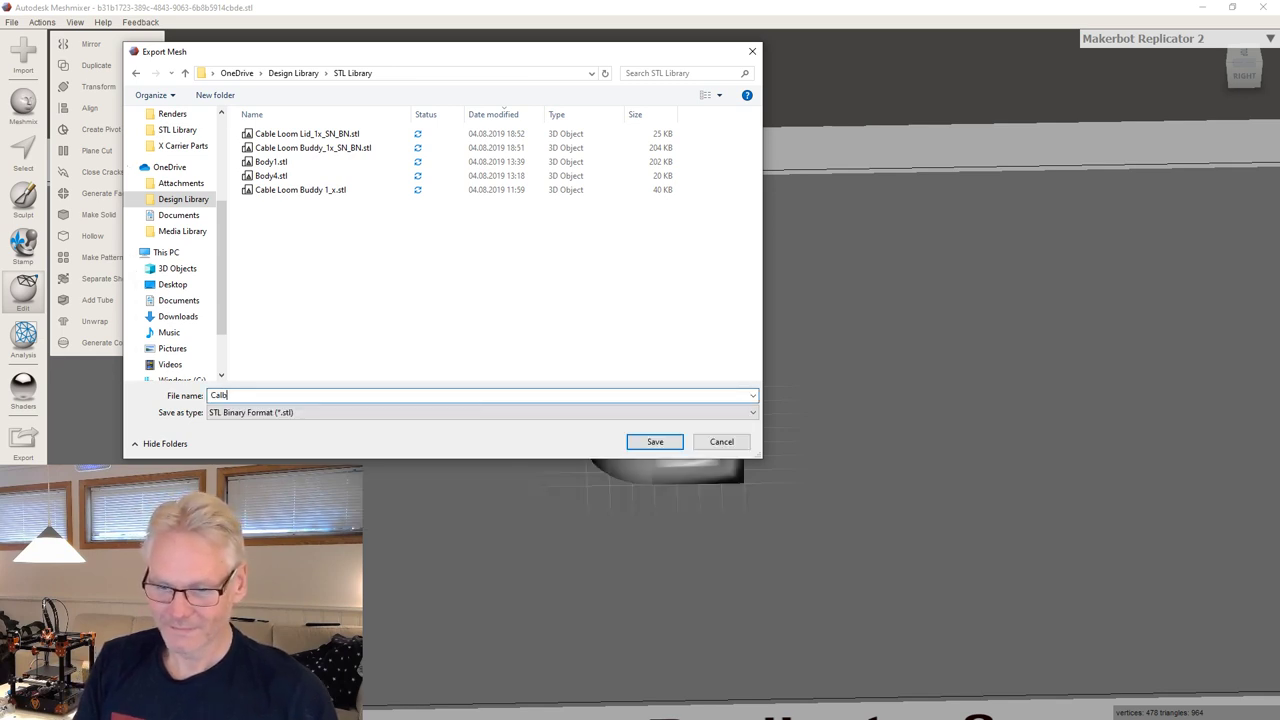
key("BackSpace")
key("BackSpace")
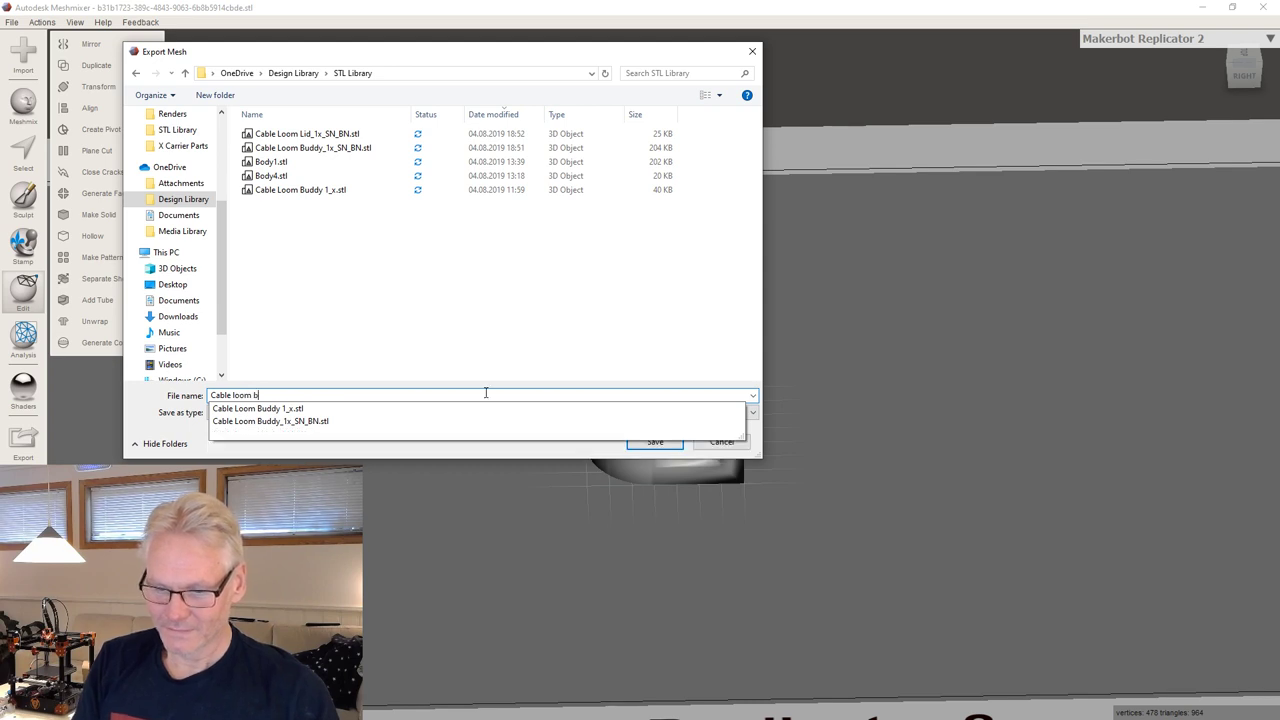
type("corner buddy_1x_SN_BN")
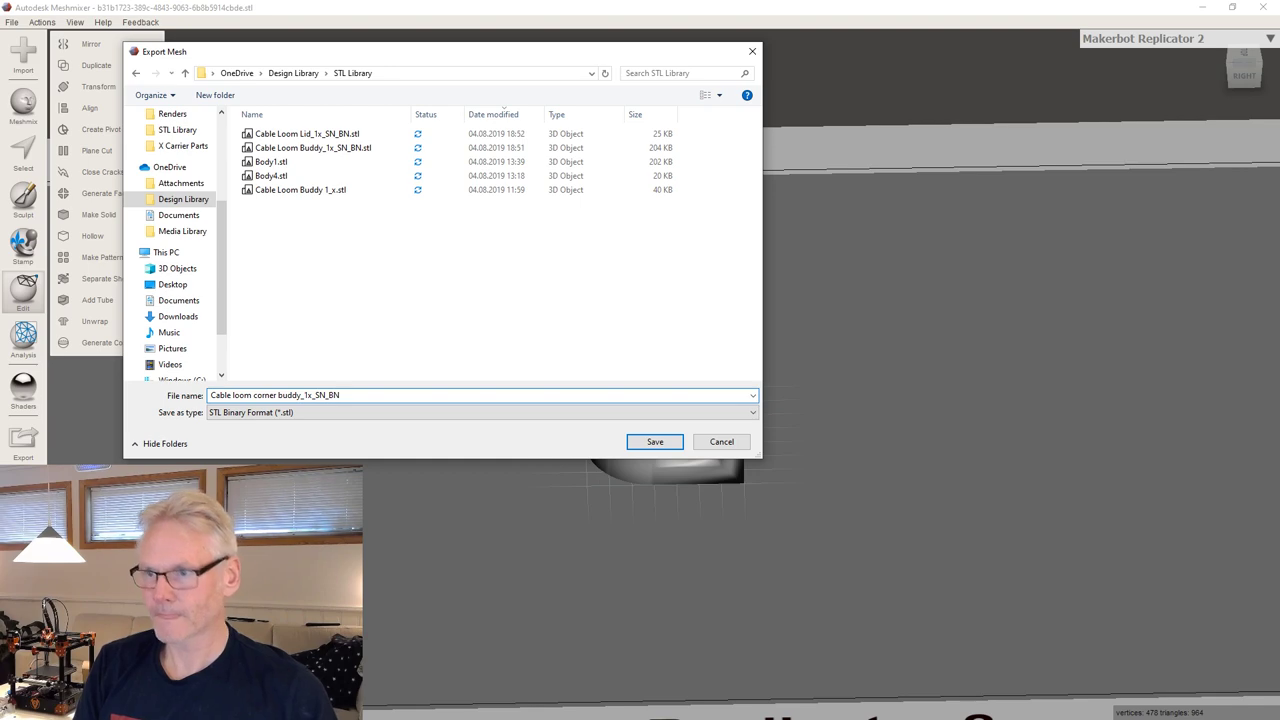
key("Return")
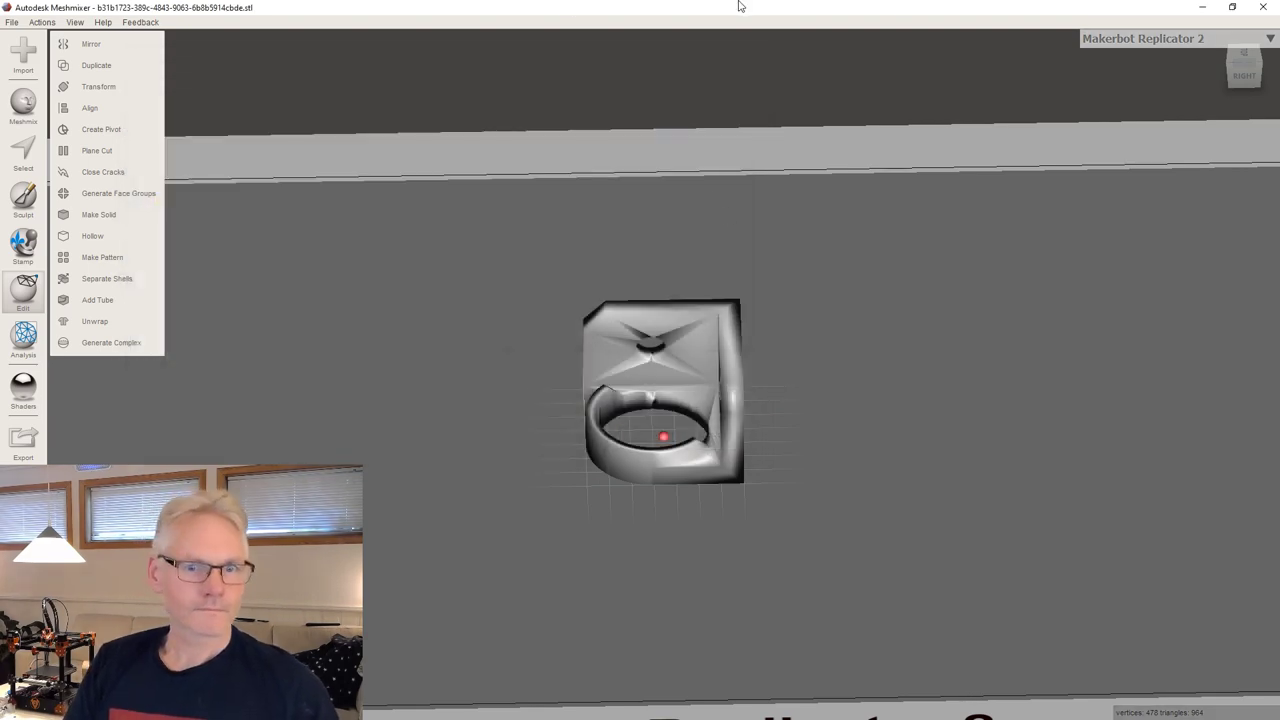
Switch to Ultimaker Cura and reposition the floating print settings clear of the build volume.
left_click_drag(881, 12, 0, 90)
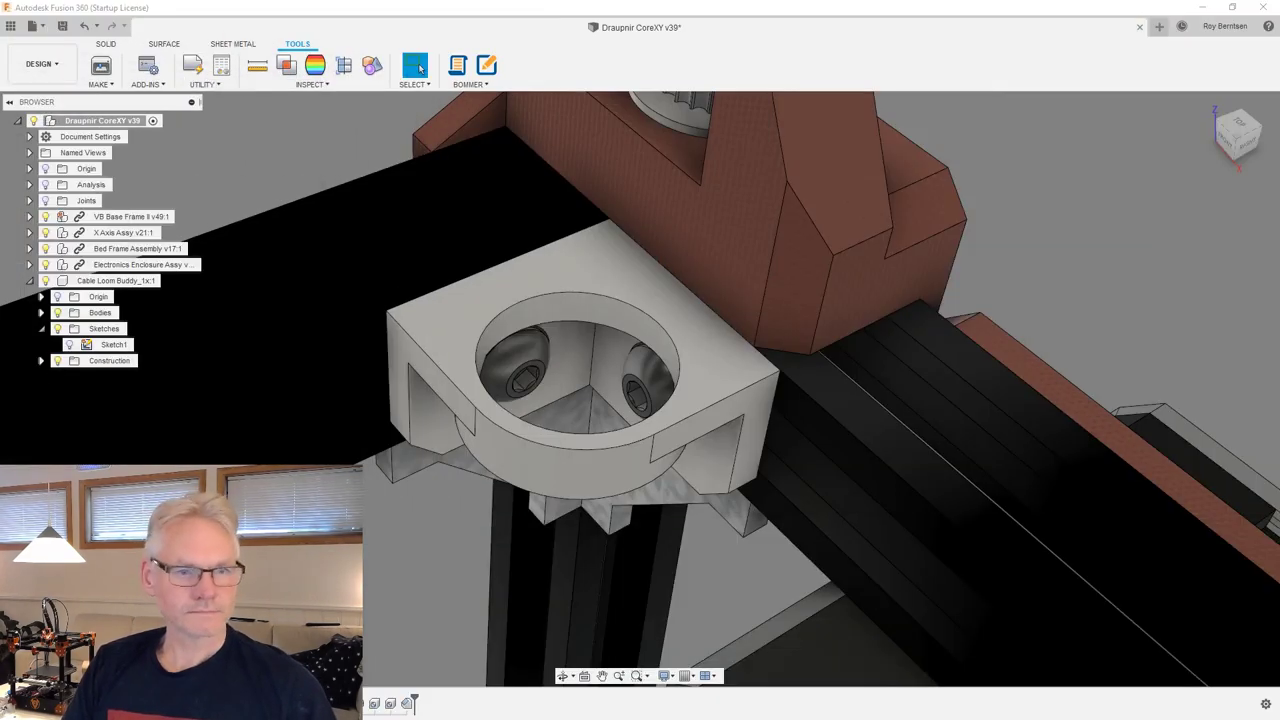
key("alt+Tab")
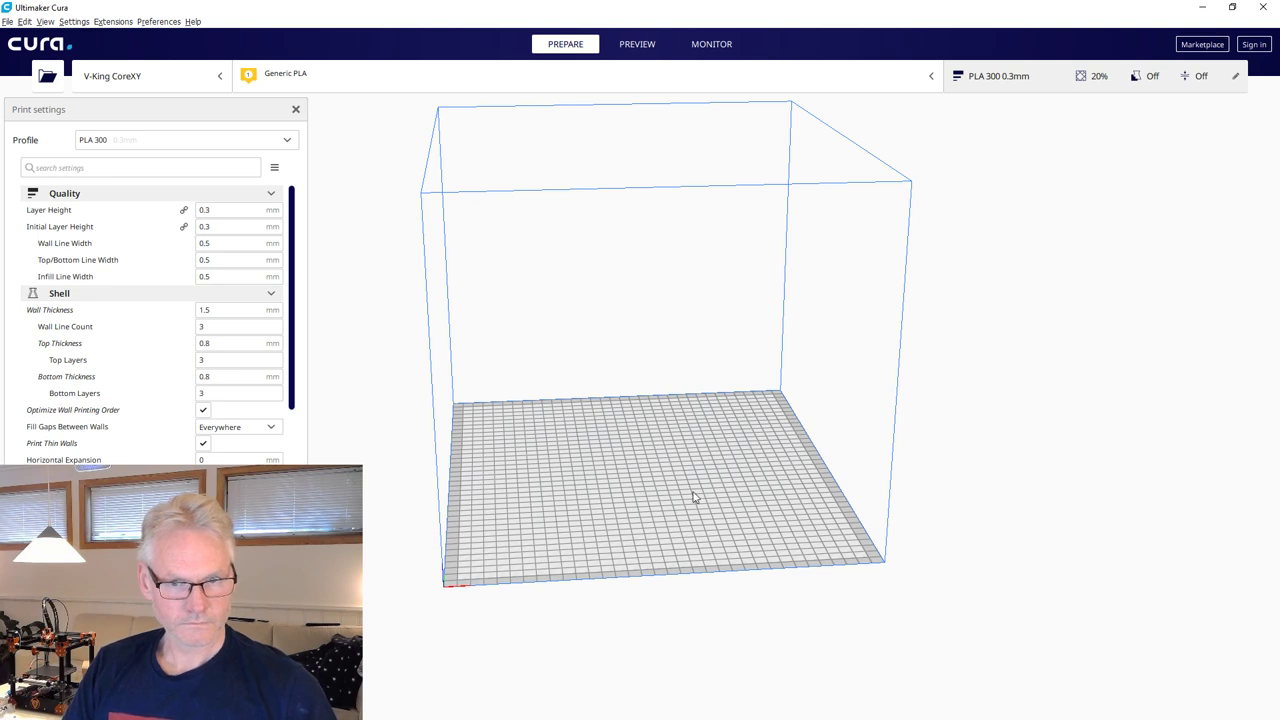
left_click_drag(166, 110, 1235, 95)
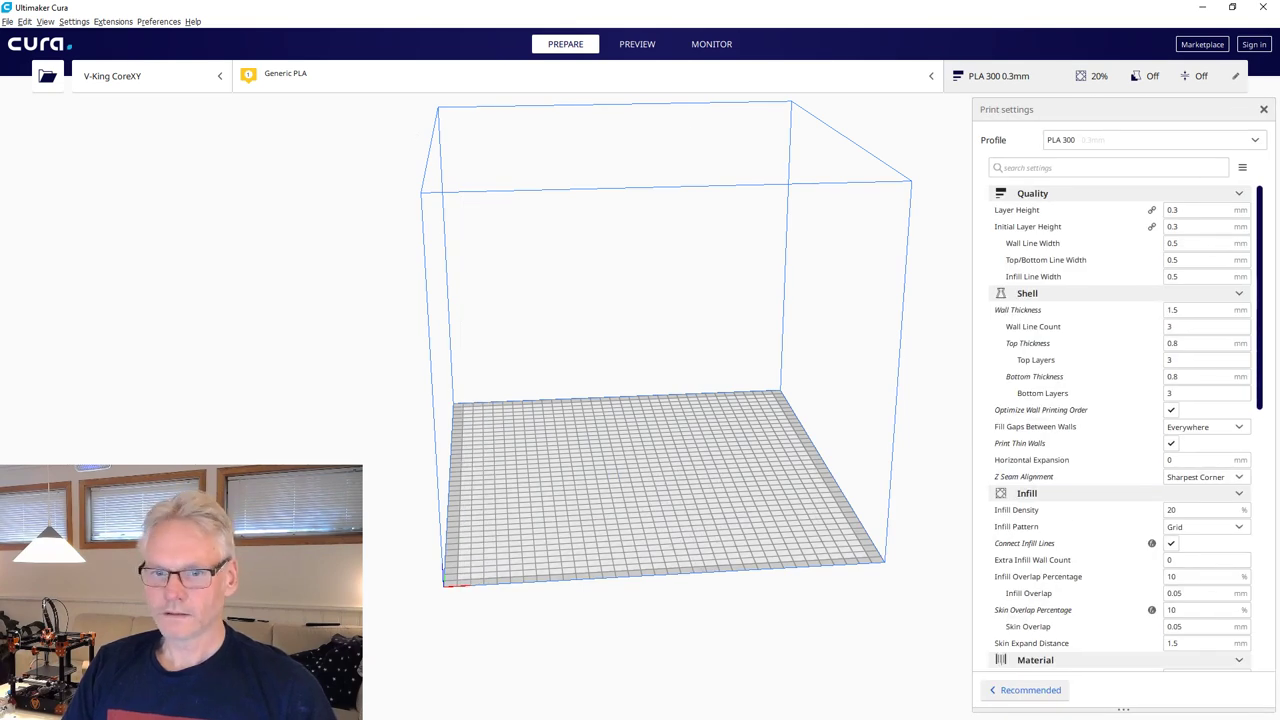
Load Cable loom corner buddy_1x_SN_BN.stl from the STL Library onto the build plate and inspect it up close.
middle_click_drag(650, 260, 366, 460)
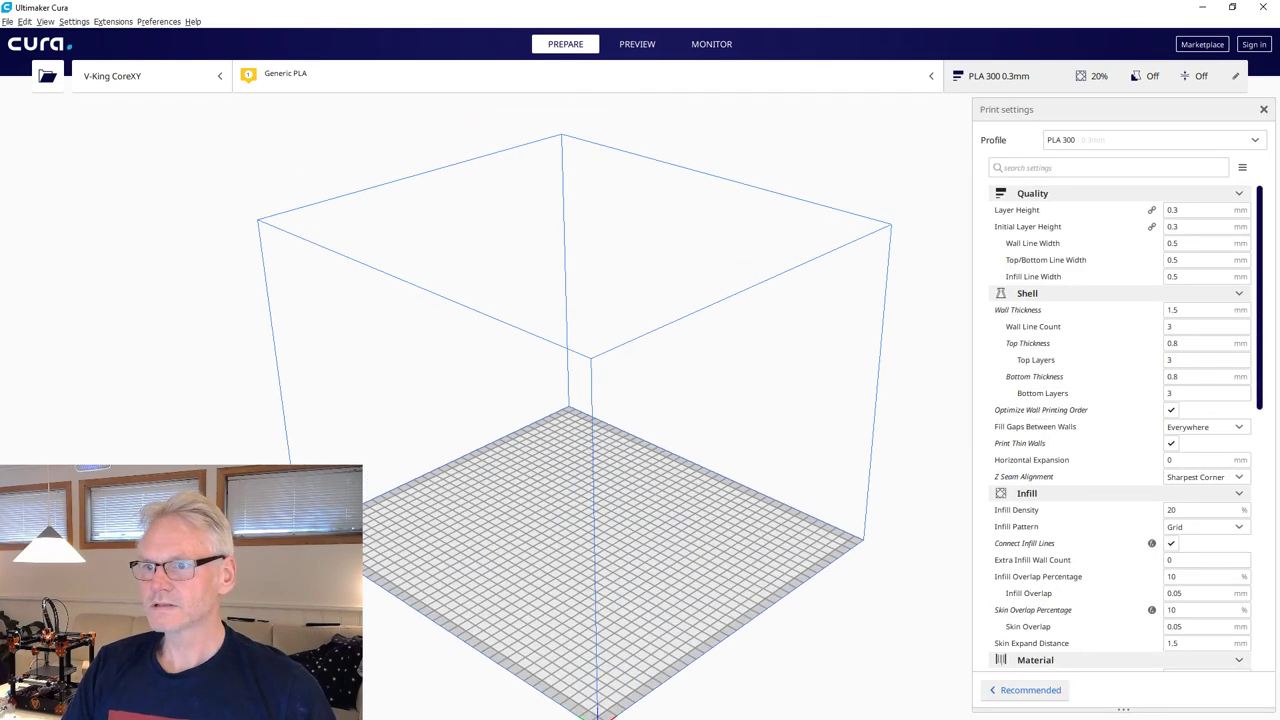
right_click_drag(500, 363, 370, 495)
right_click_drag(752, 520, 686, 429)
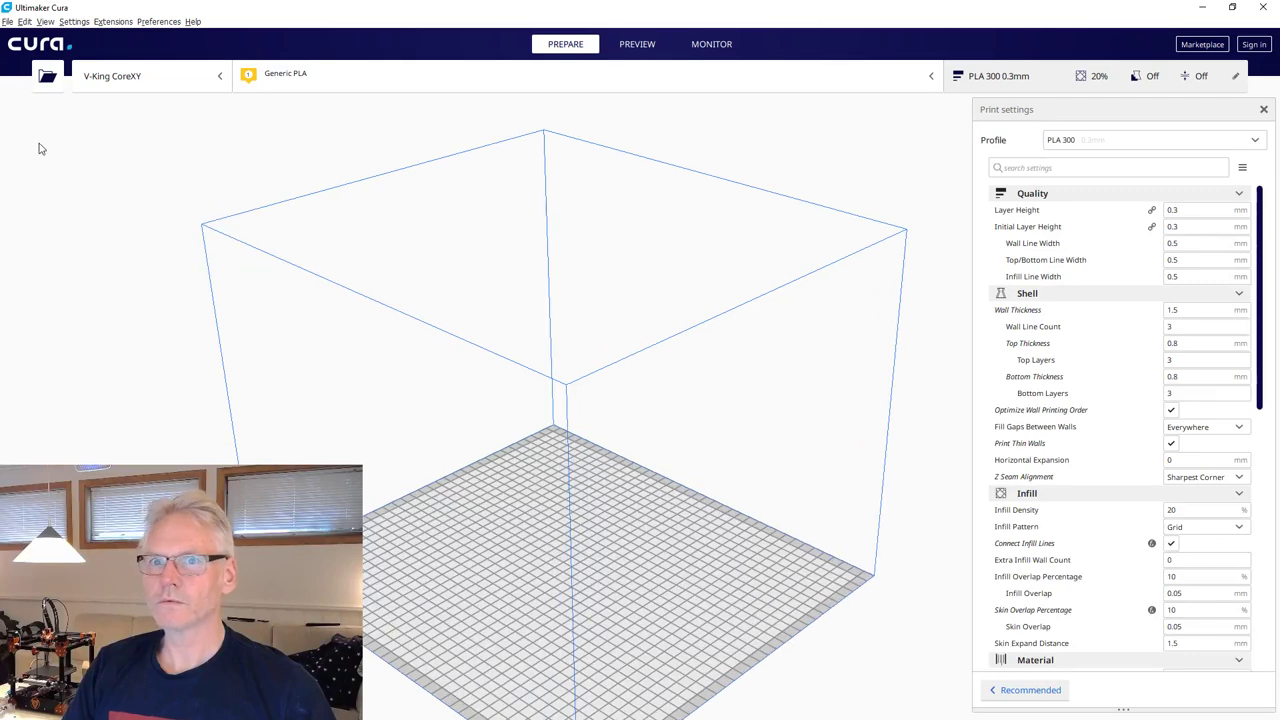
left_click(48, 77)
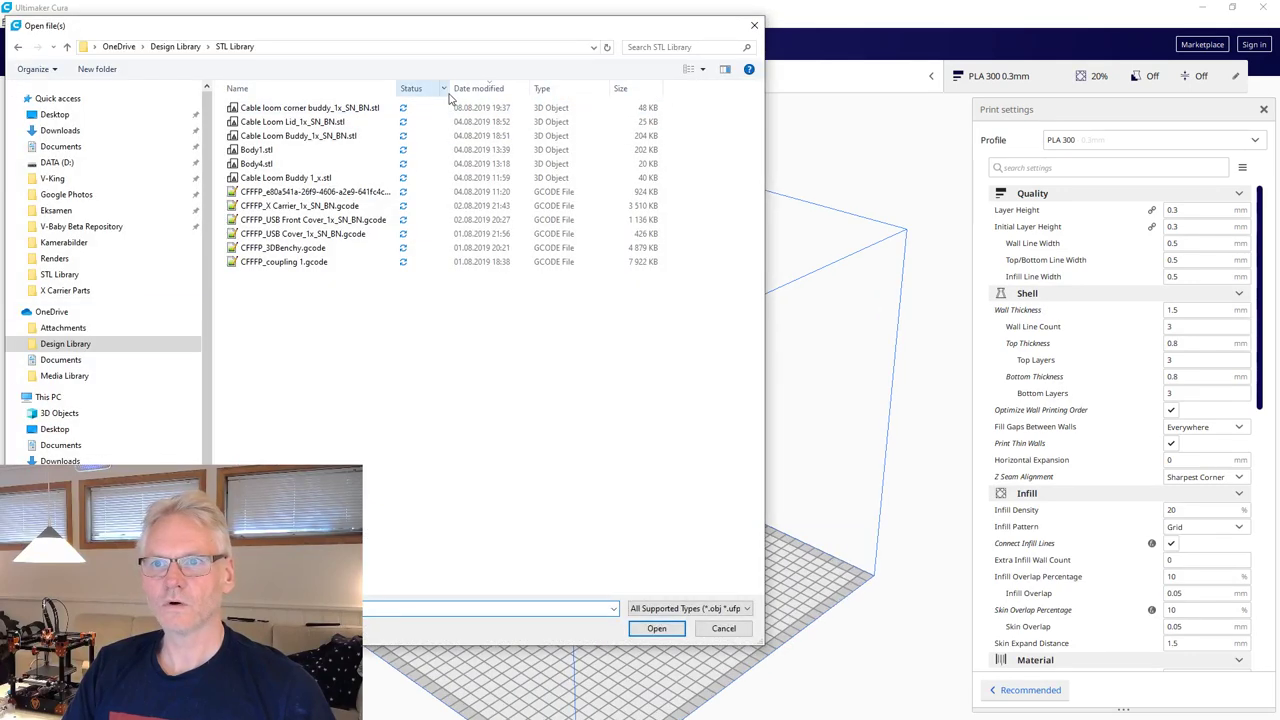
double_click(375, 111)
scroll(575, 516, "up", 5)
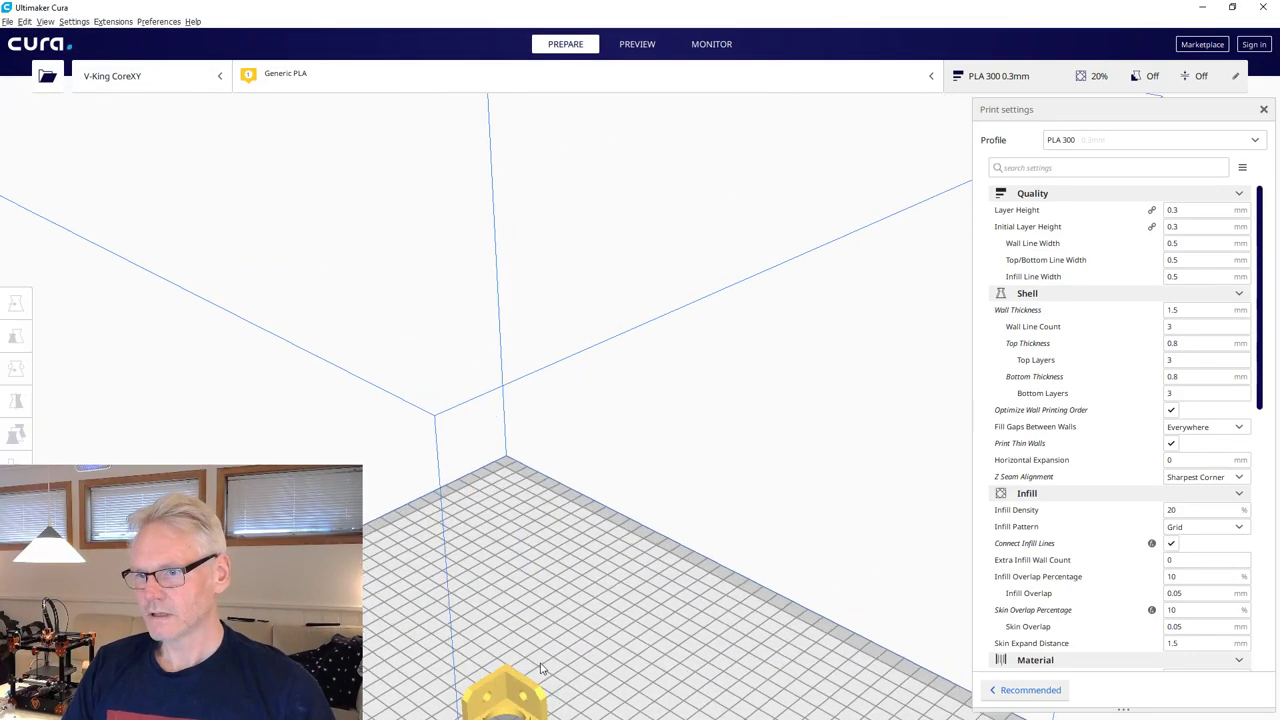
scroll(575, 516, "up", 8)
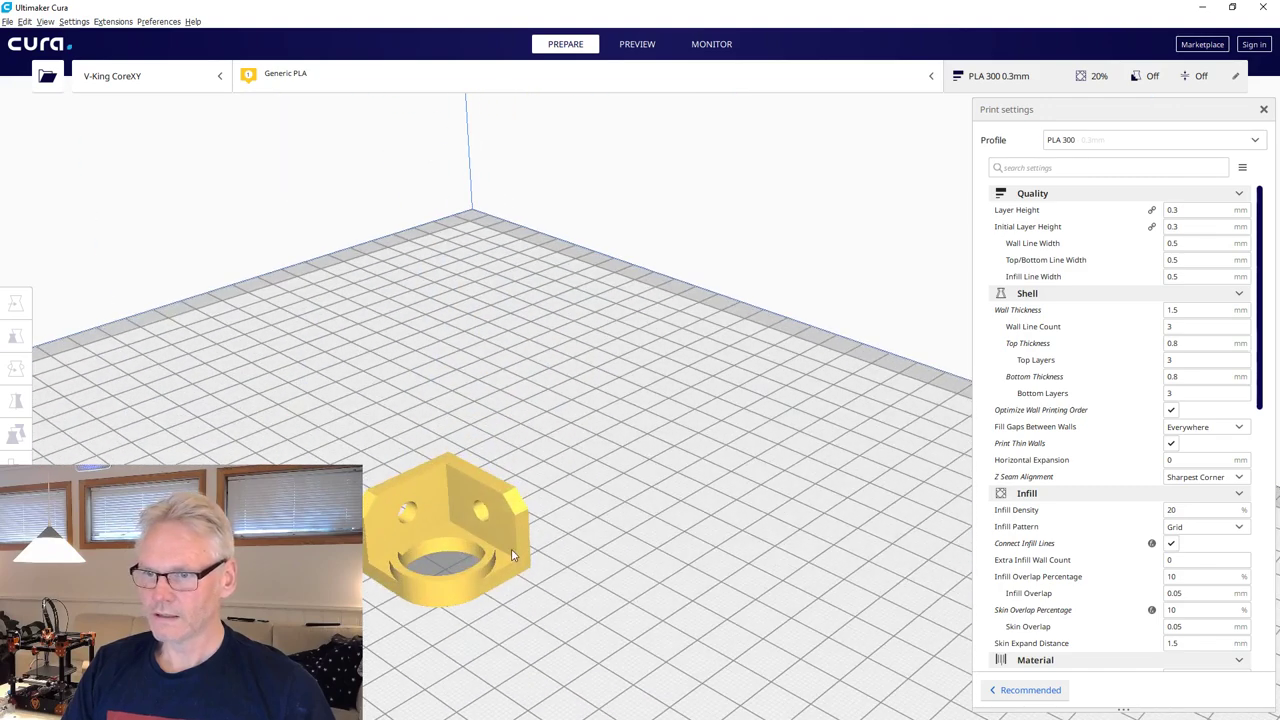
scroll(564, 432, "up", 3)
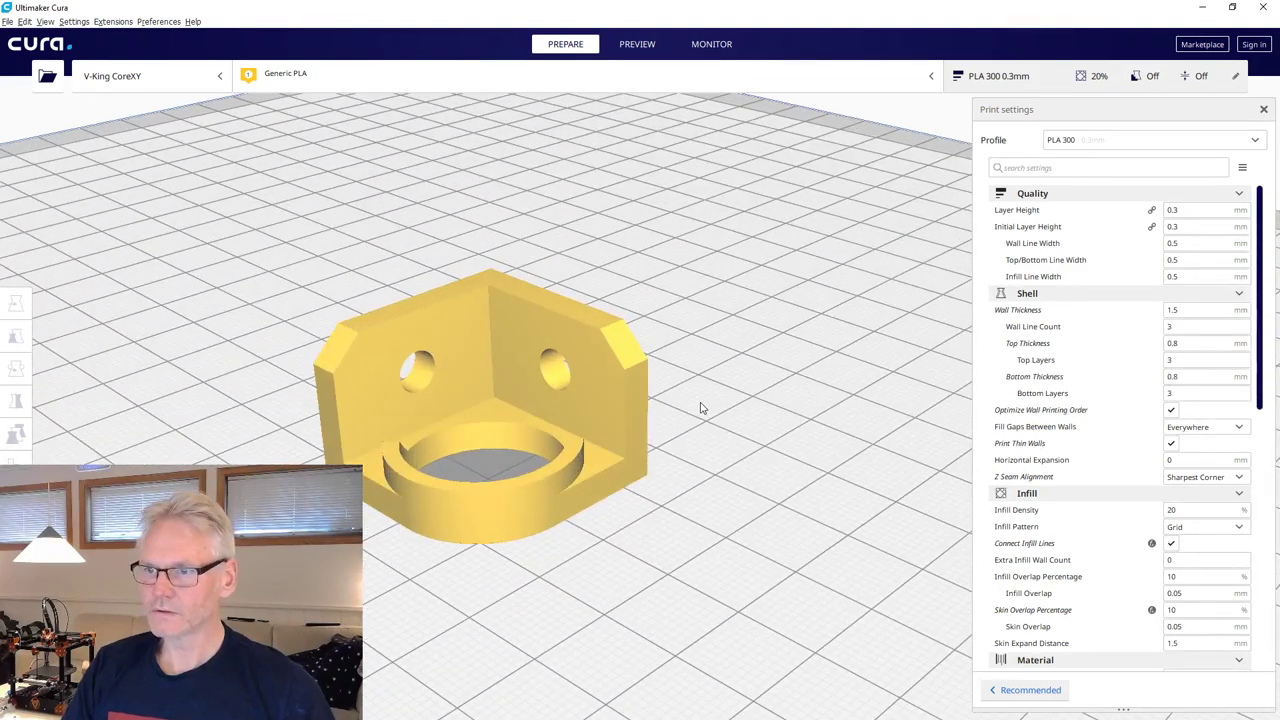
Try the Extra Fine print profile and change it to Extra Fast - 0.3mm.
left_click_drag(1122, 110, 642, 110)
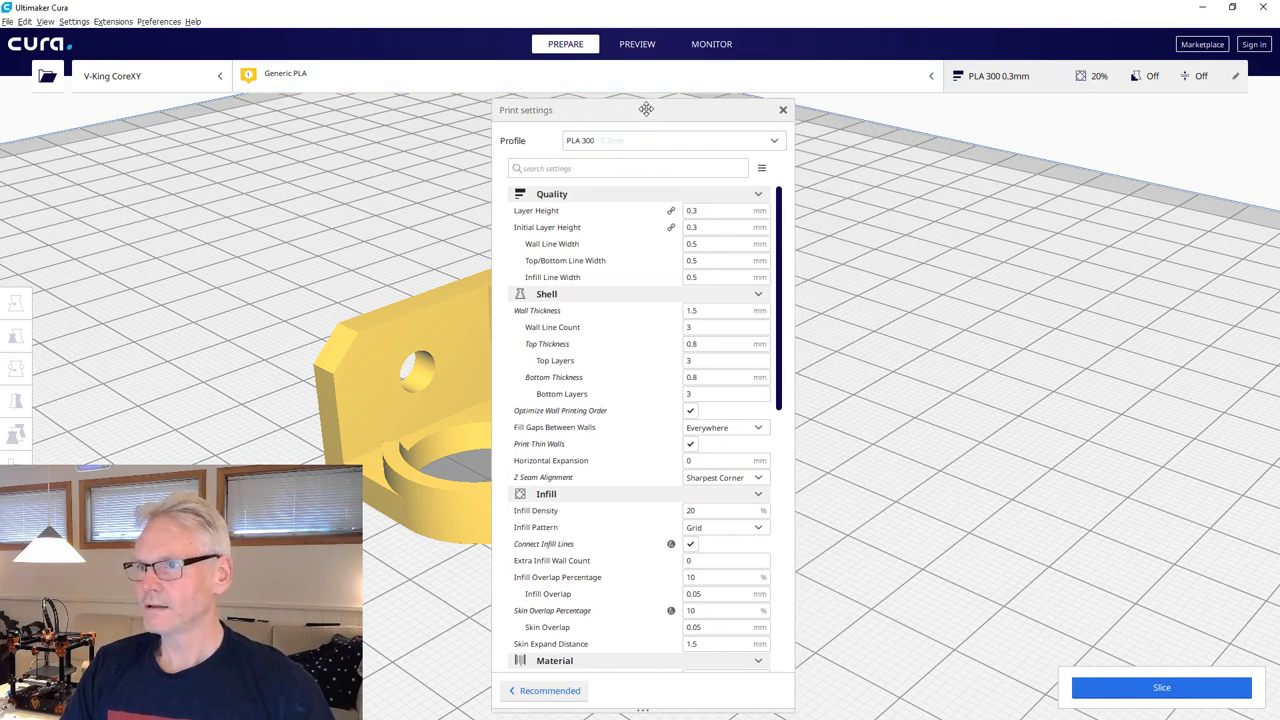
left_click_drag(646, 108, 872, 110)
left_click(908, 143)
left_click(908, 160)
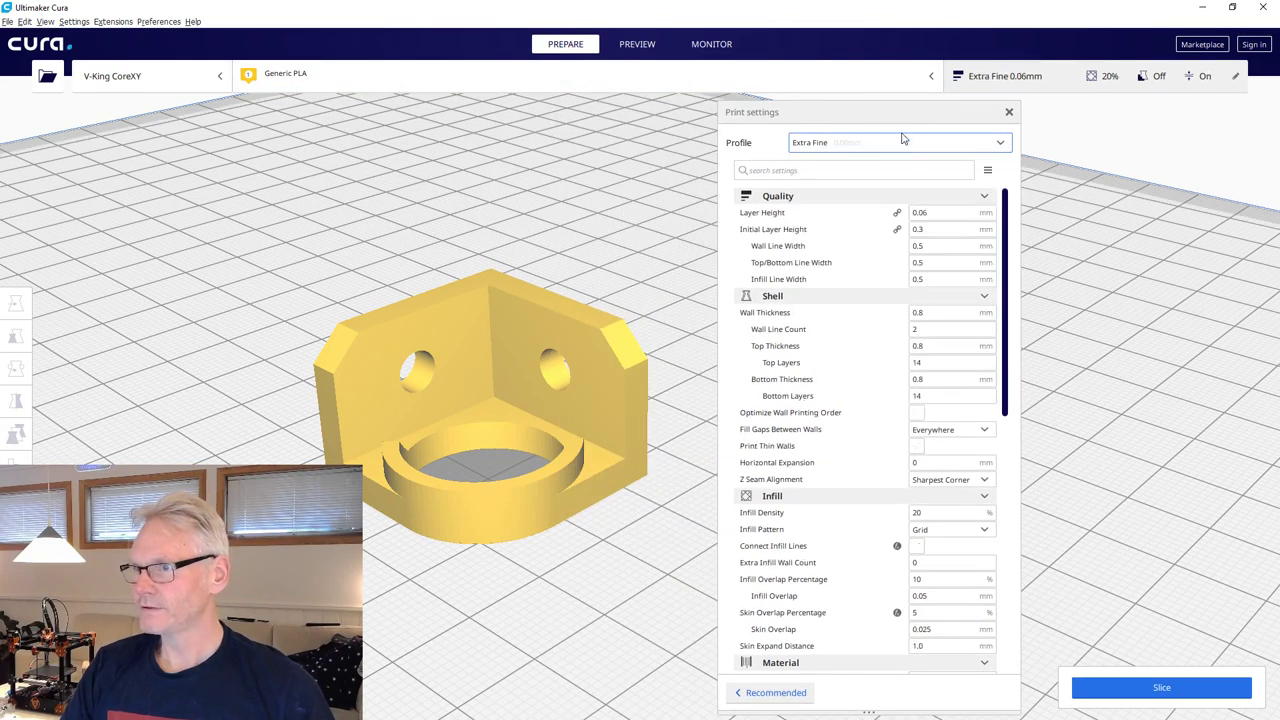
left_click(903, 143)
left_click(868, 224)
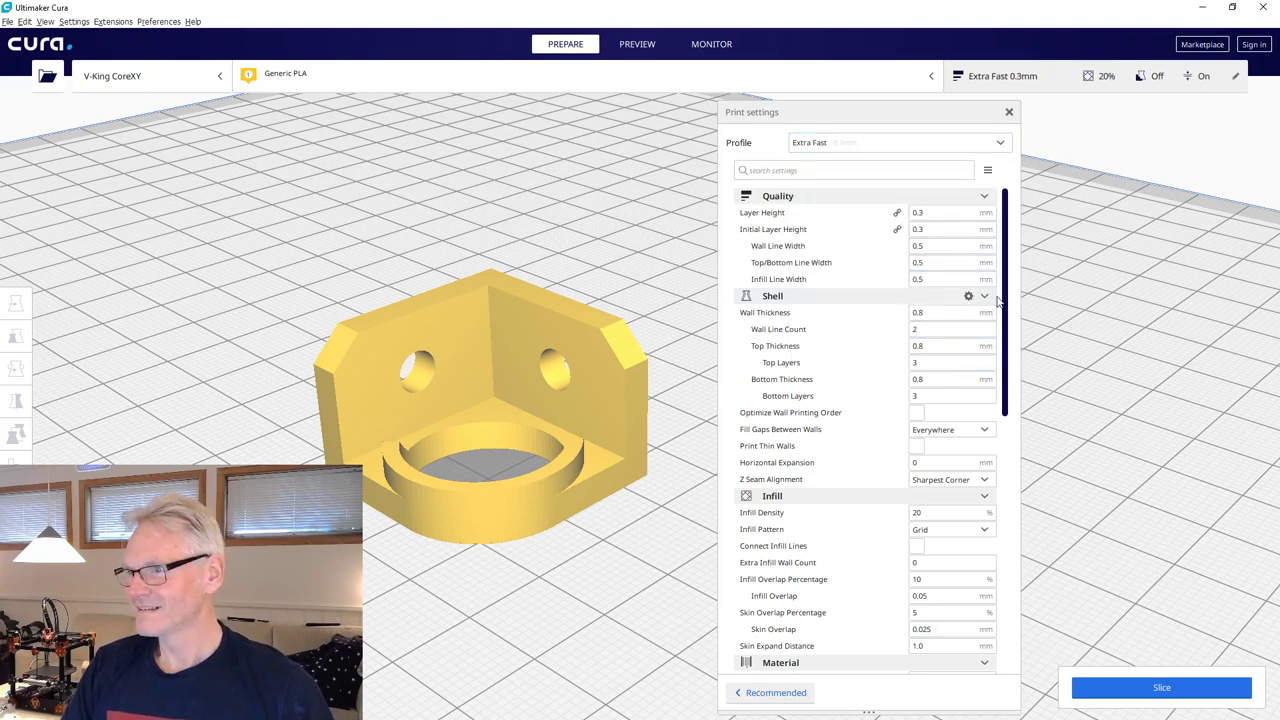
Set the wall line count to 3 and both the top and bottom layers to 4.
double_click(944, 332)
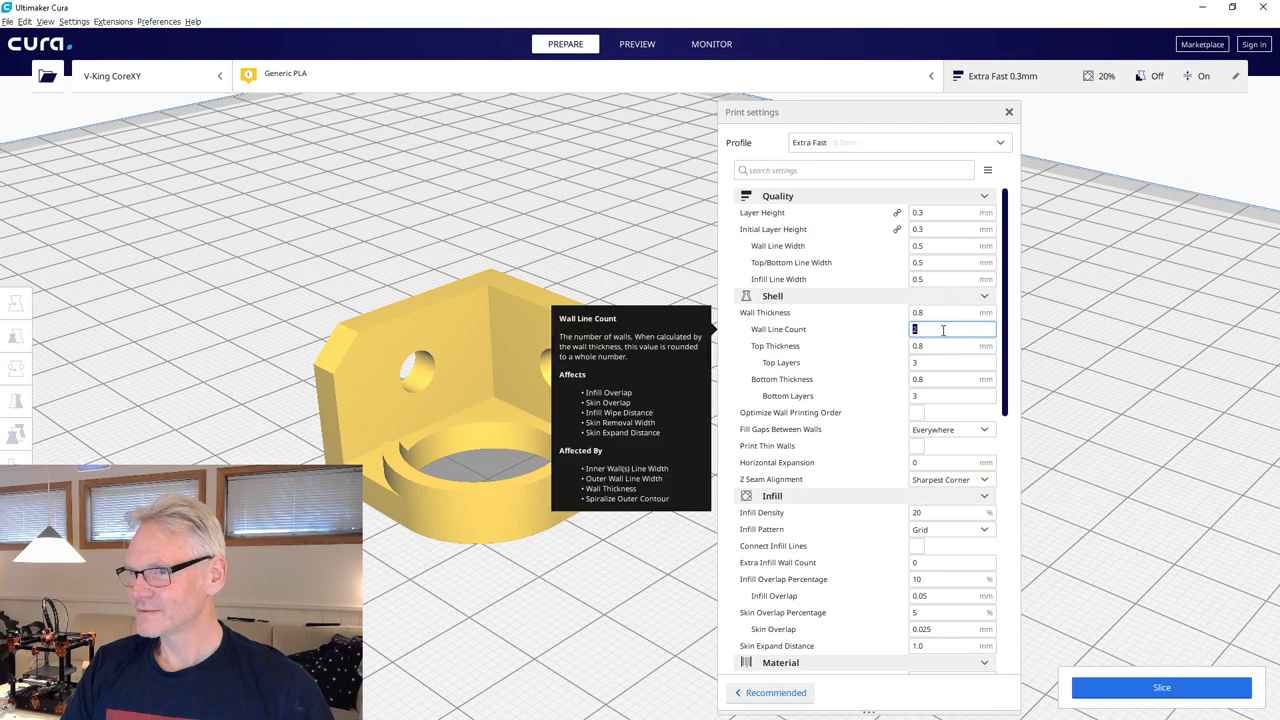
type("3")
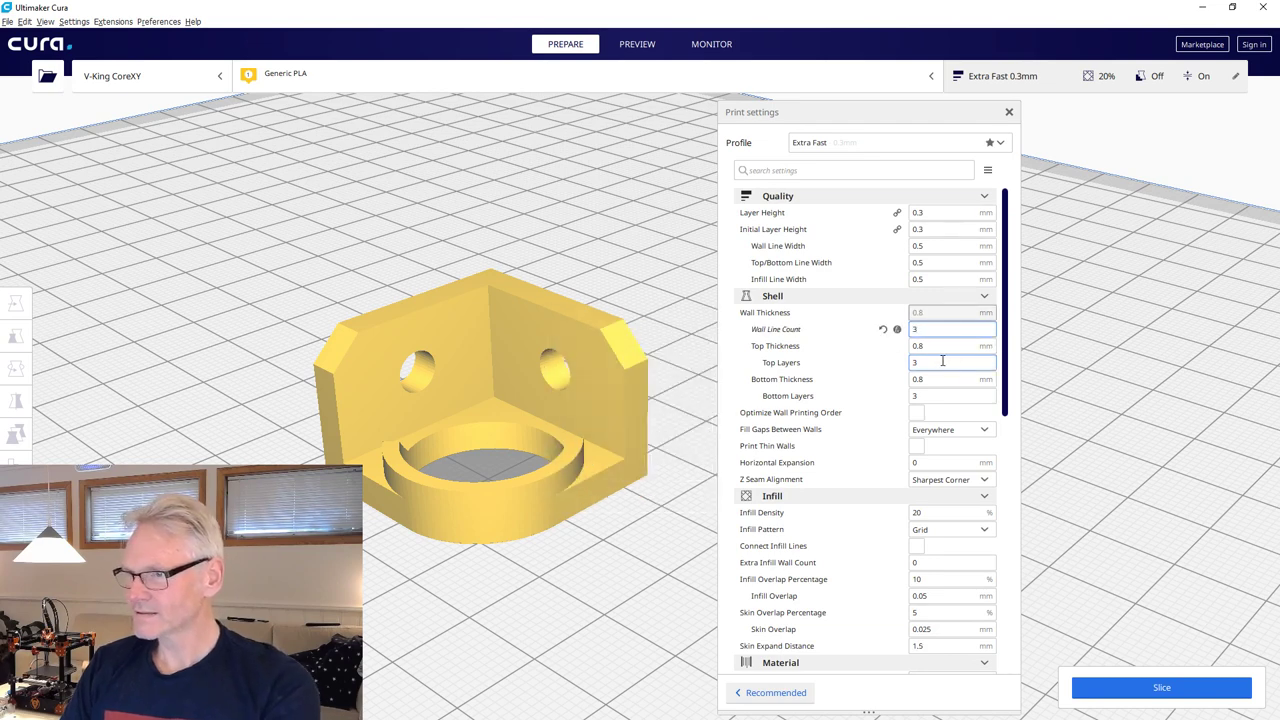
double_click(940, 362)
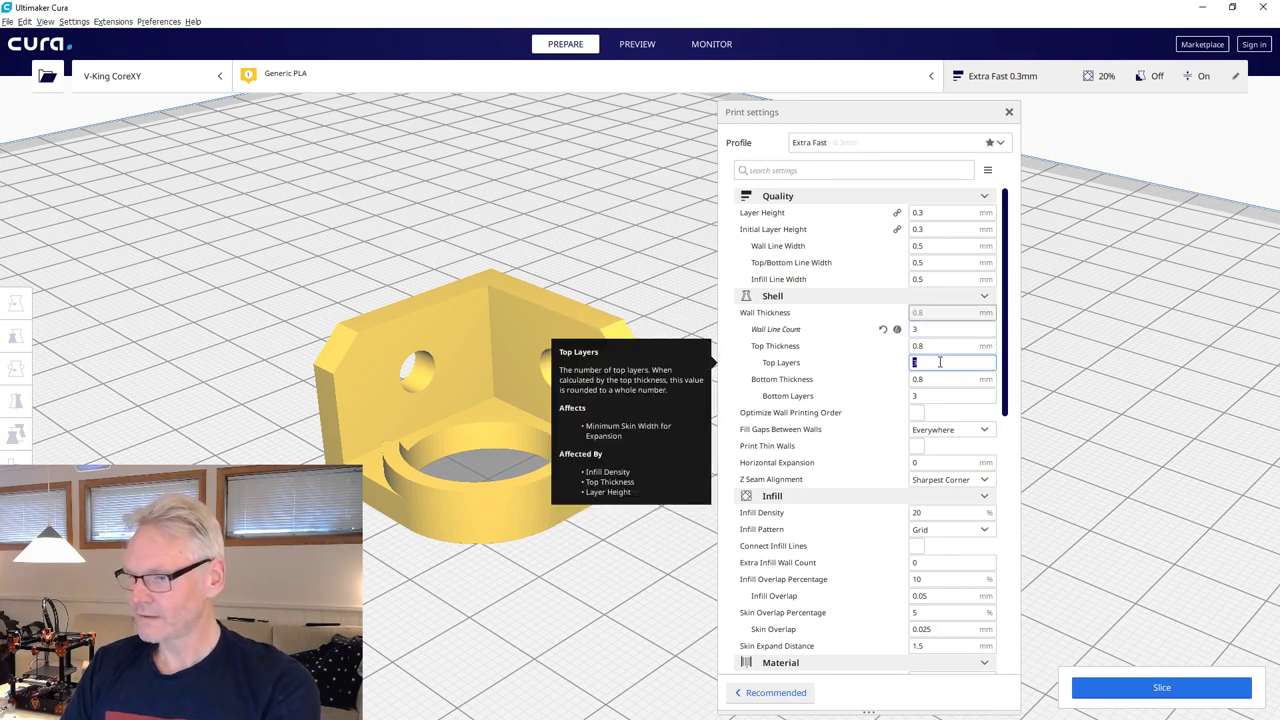
type("4")
double_click(942, 396)
type("4")
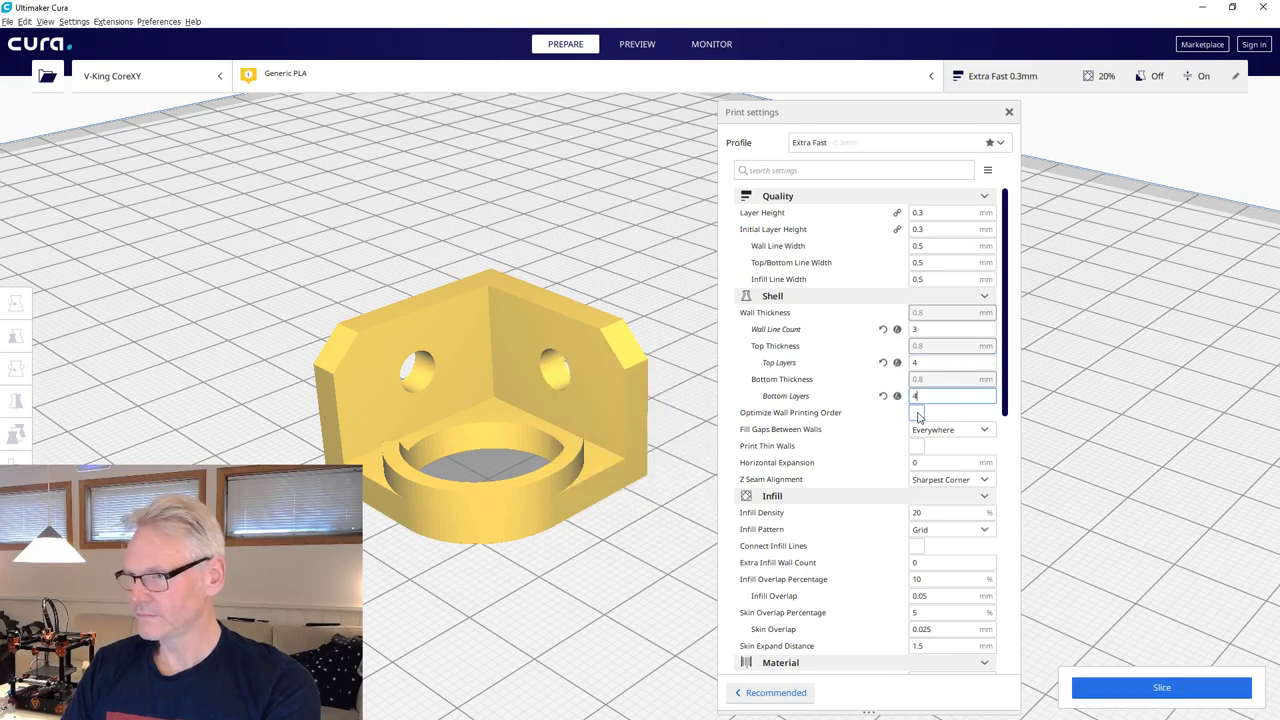
Enable Optimize Wall Printing Order and Connect Infill Lines for the print.
left_click(916, 413)
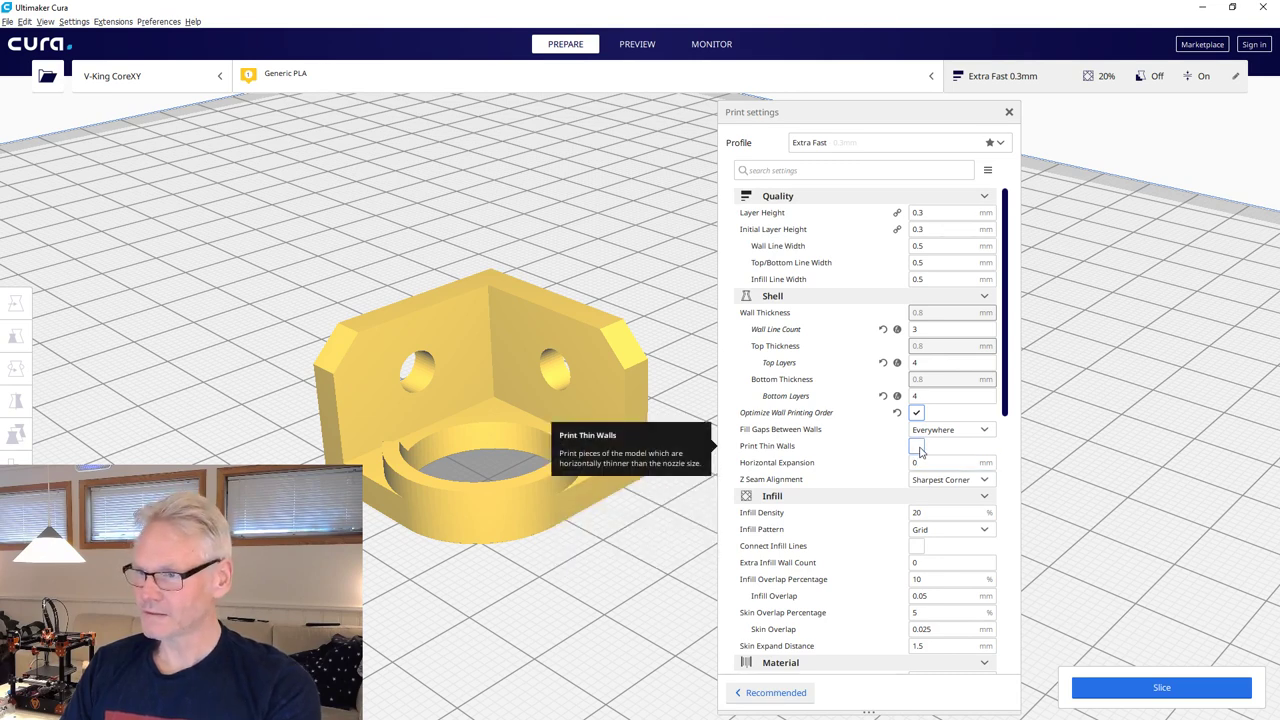
scroll(920, 451, "down", 3)
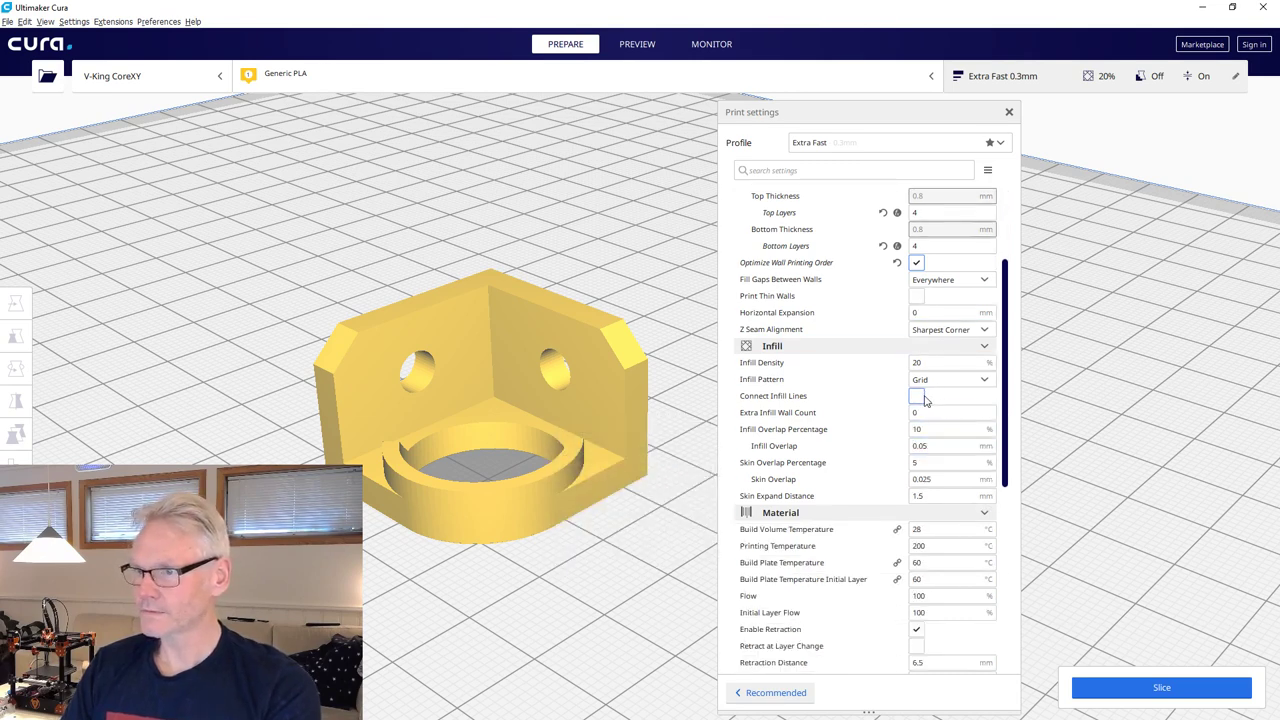
left_click(916, 396)
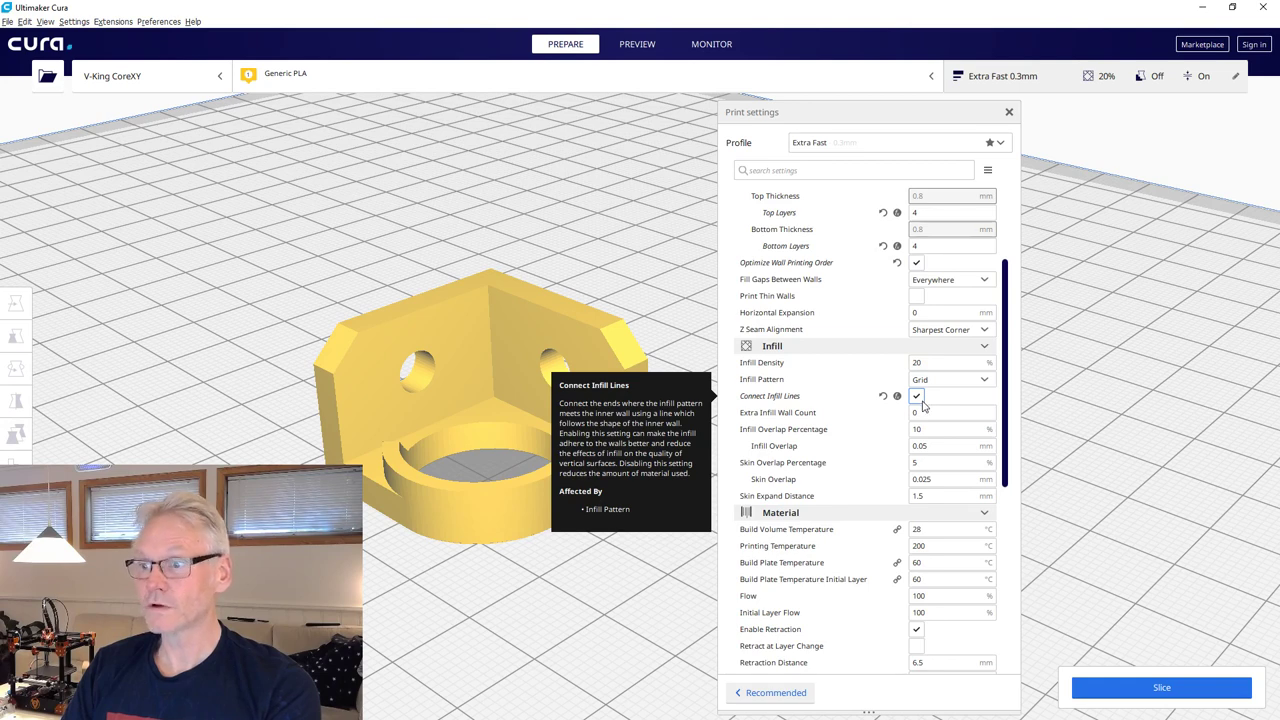
Set the build volume temperature to 0 °C in the material settings.
scroll(926, 404, "down", 2)
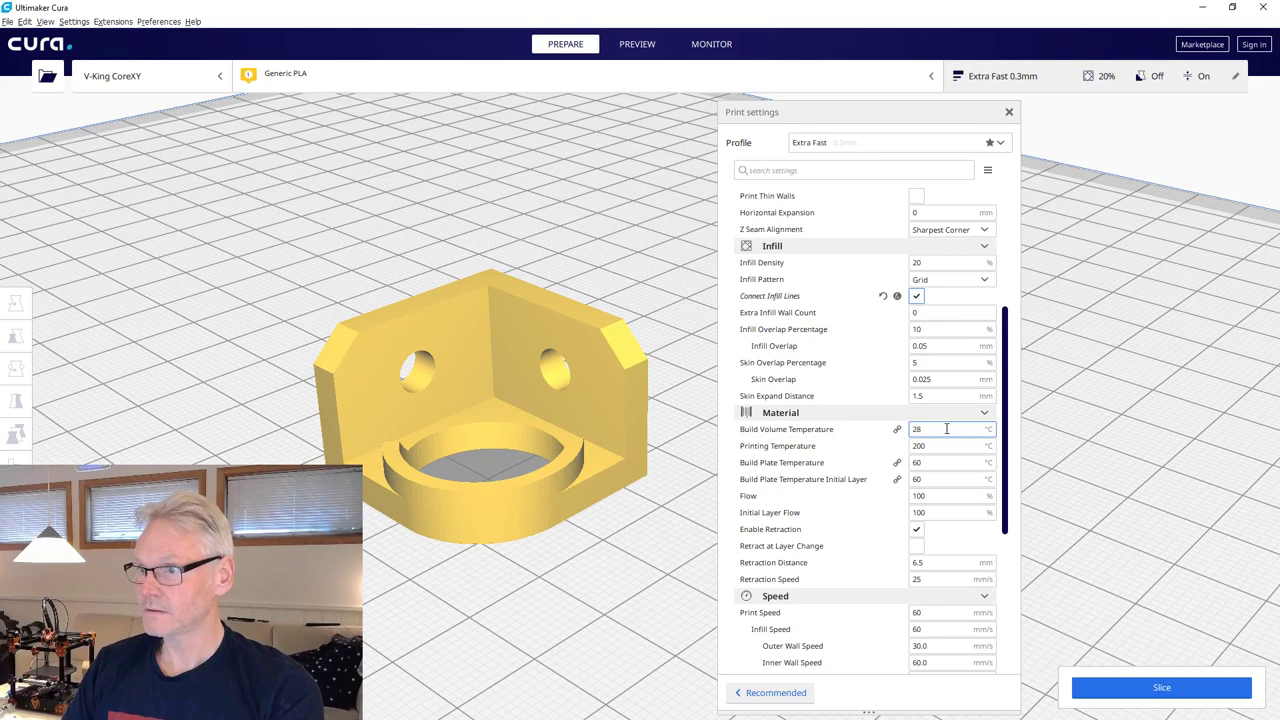
scroll(946, 428, "down", 1)
double_click(946, 380)
type("0")
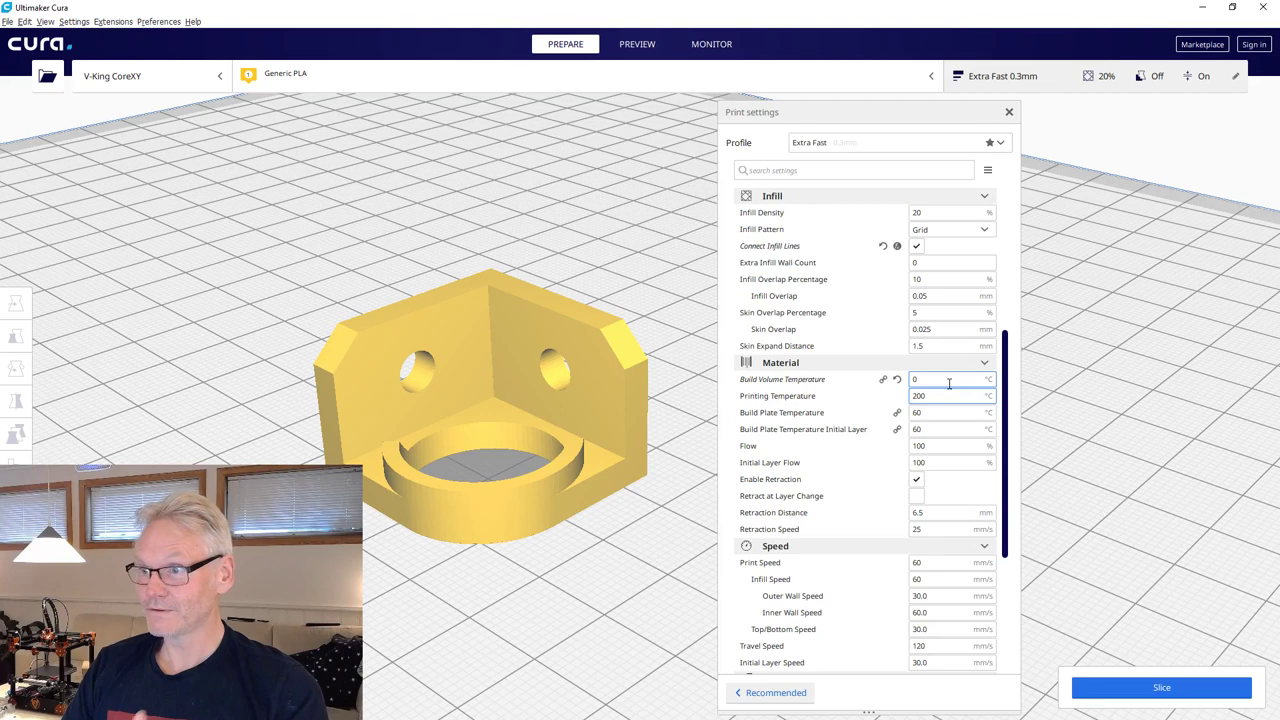
double_click(948, 381)
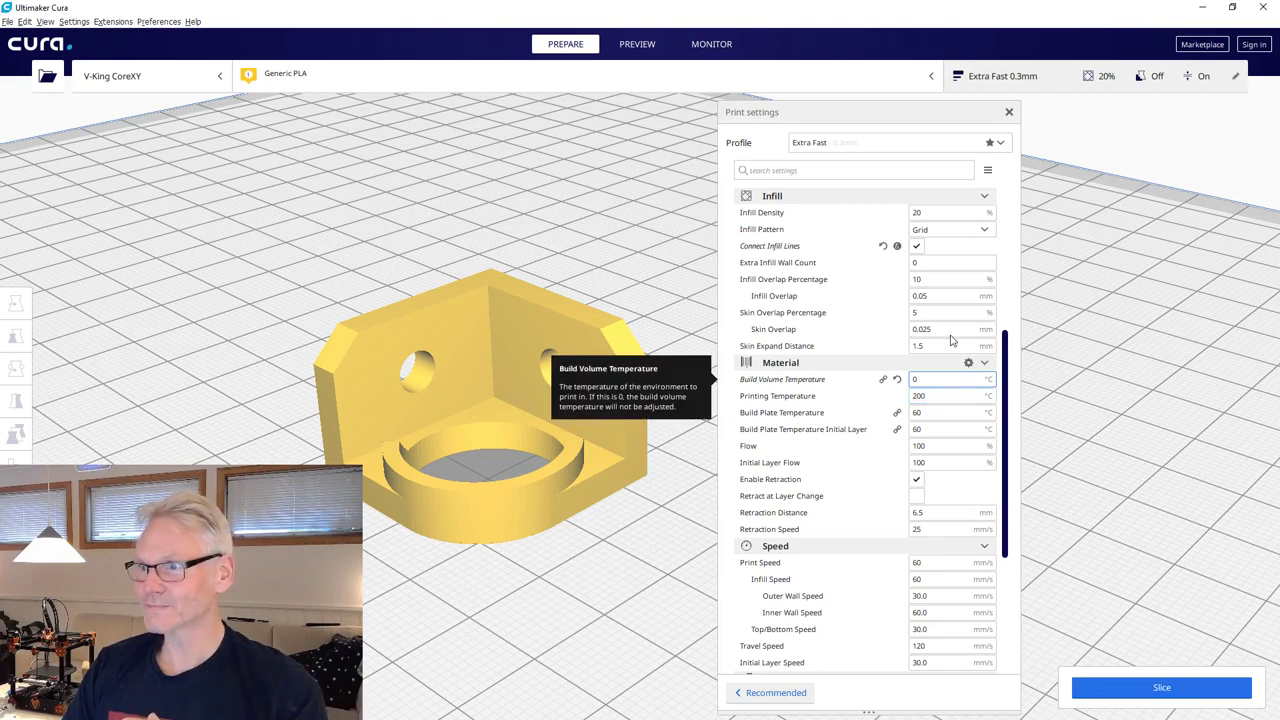
Select the custom PLA 300 print profile and discard the customized settings.
left_click(1001, 143)
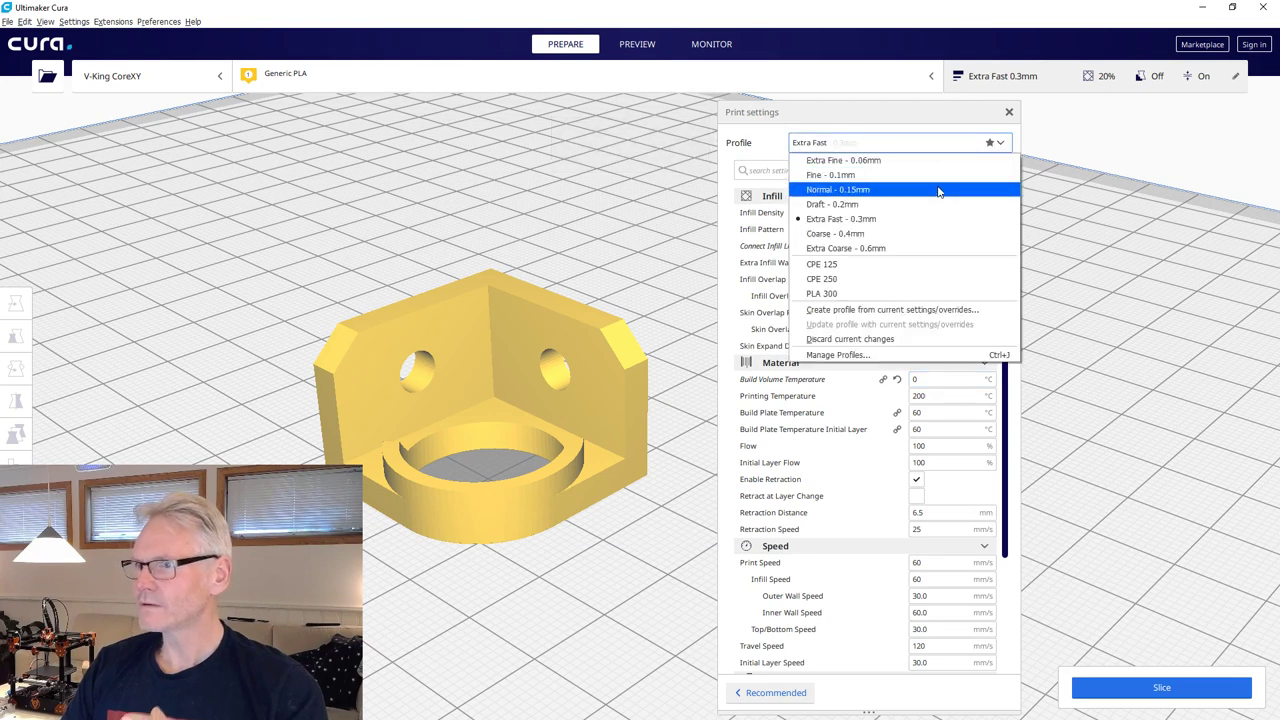
left_click(863, 294)
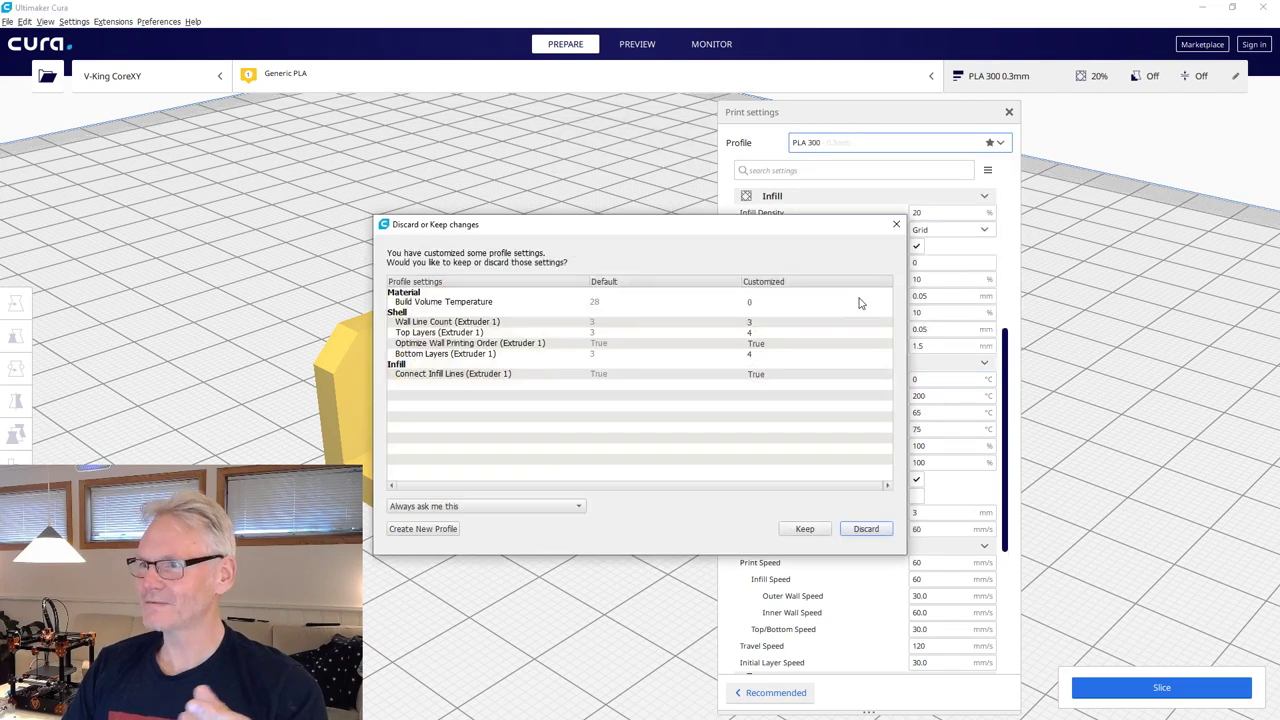
left_click(866, 529)
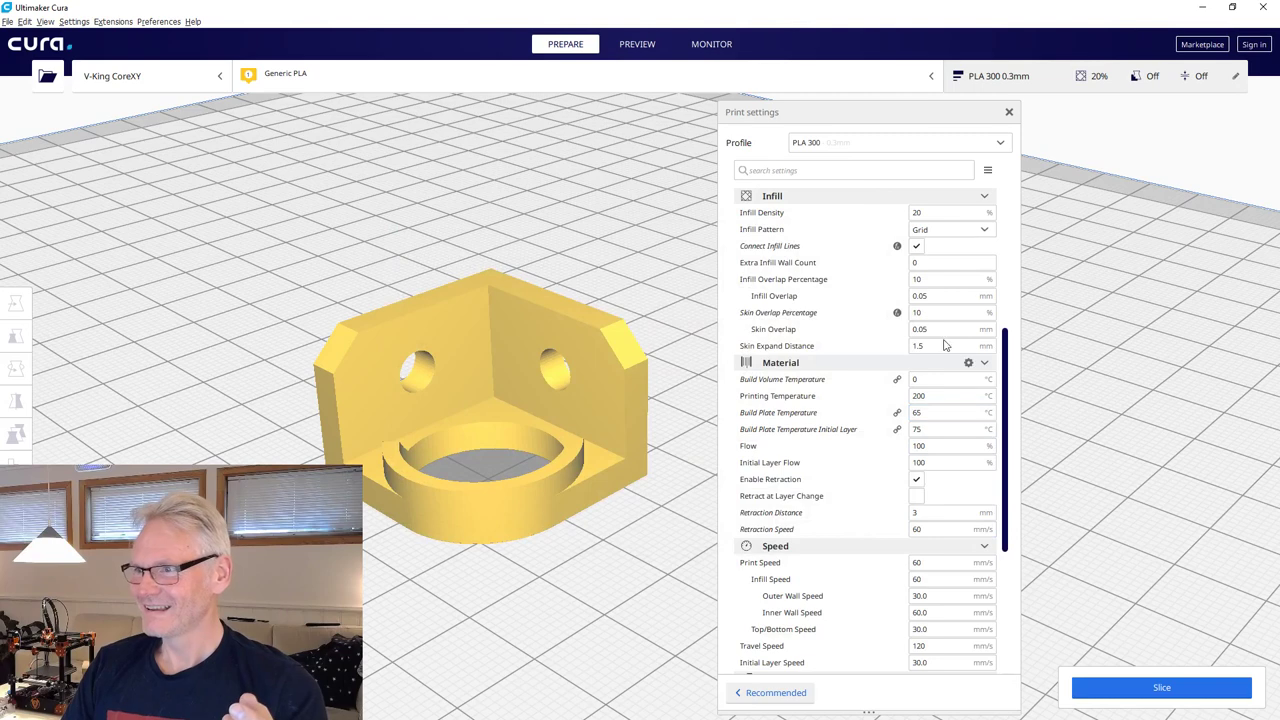
Review the PLA 300 profile's settings, slice the bracket and move the print settings away from the model.
scroll(947, 330, "up", 3)
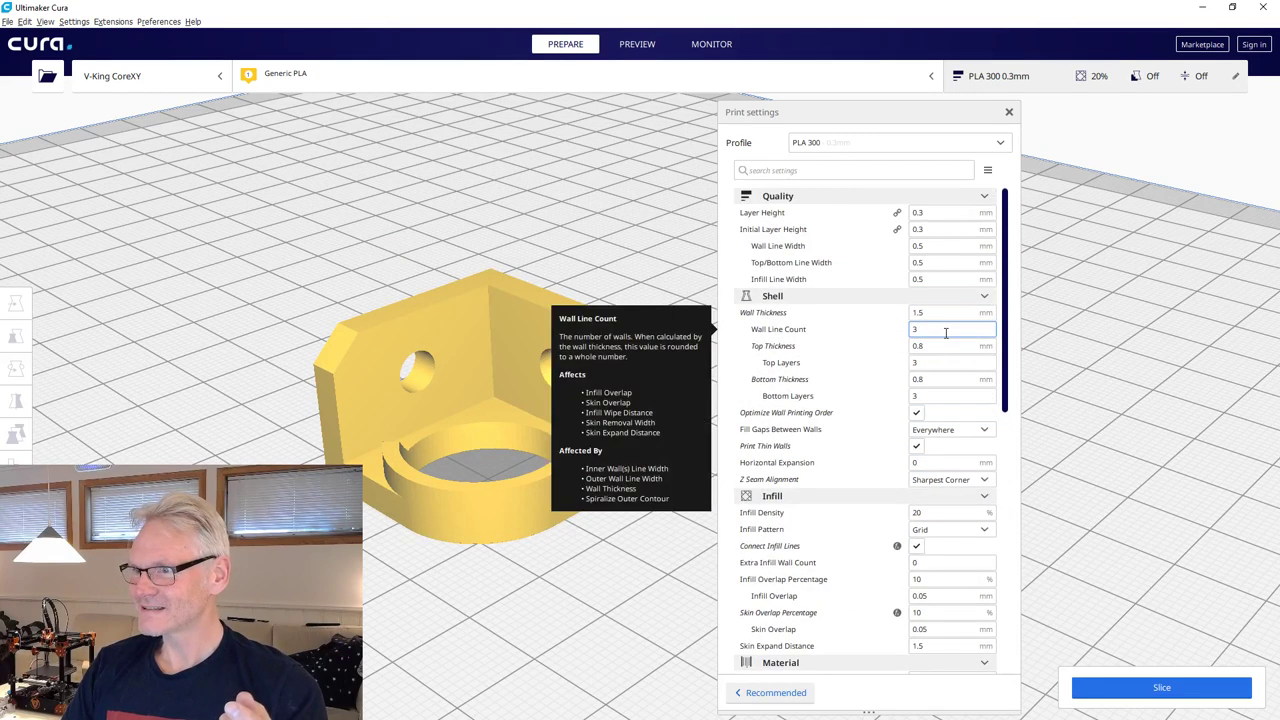
scroll(941, 378, "down", 6)
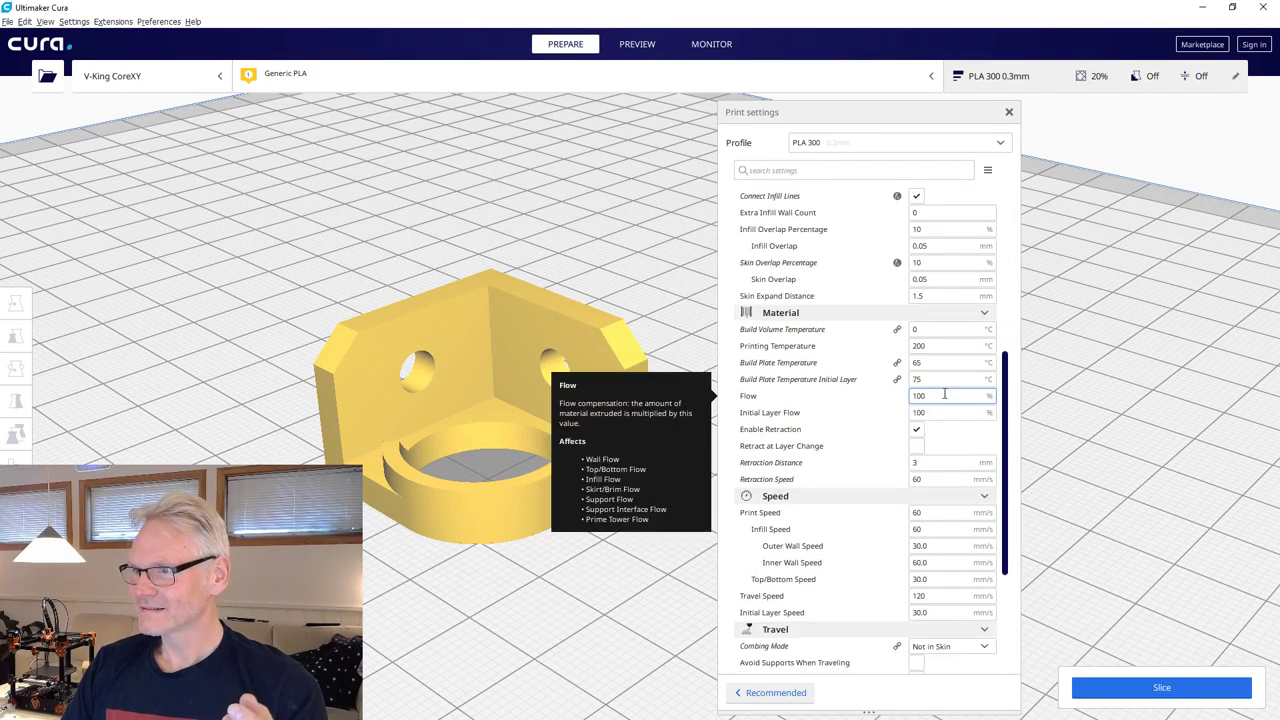
scroll(937, 344, "down", 5)
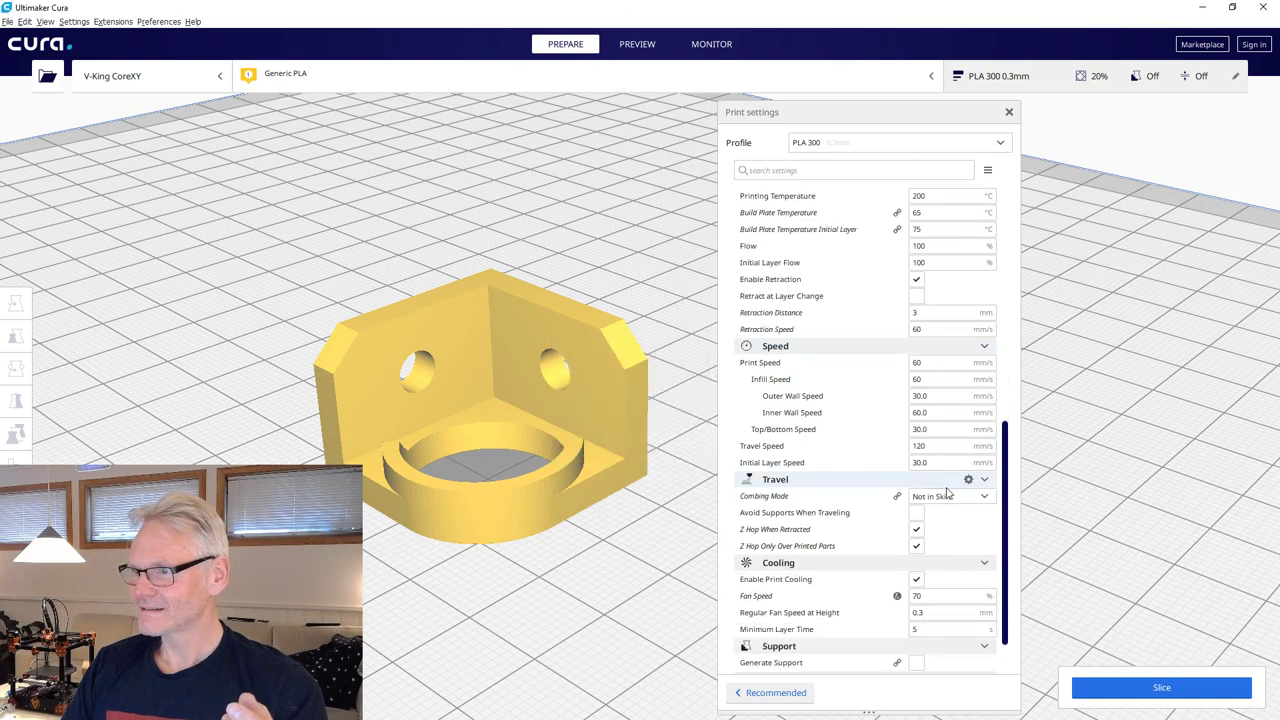
scroll(918, 531, "down", 1)
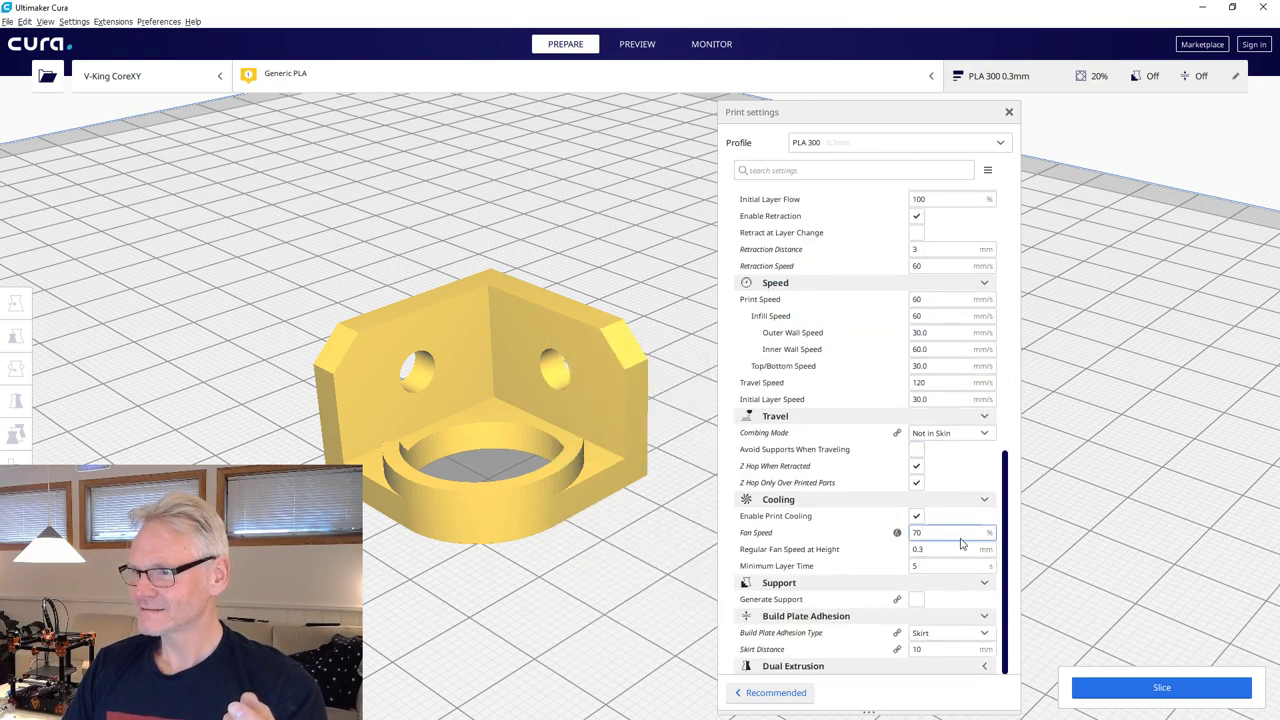
left_click(1190, 688)
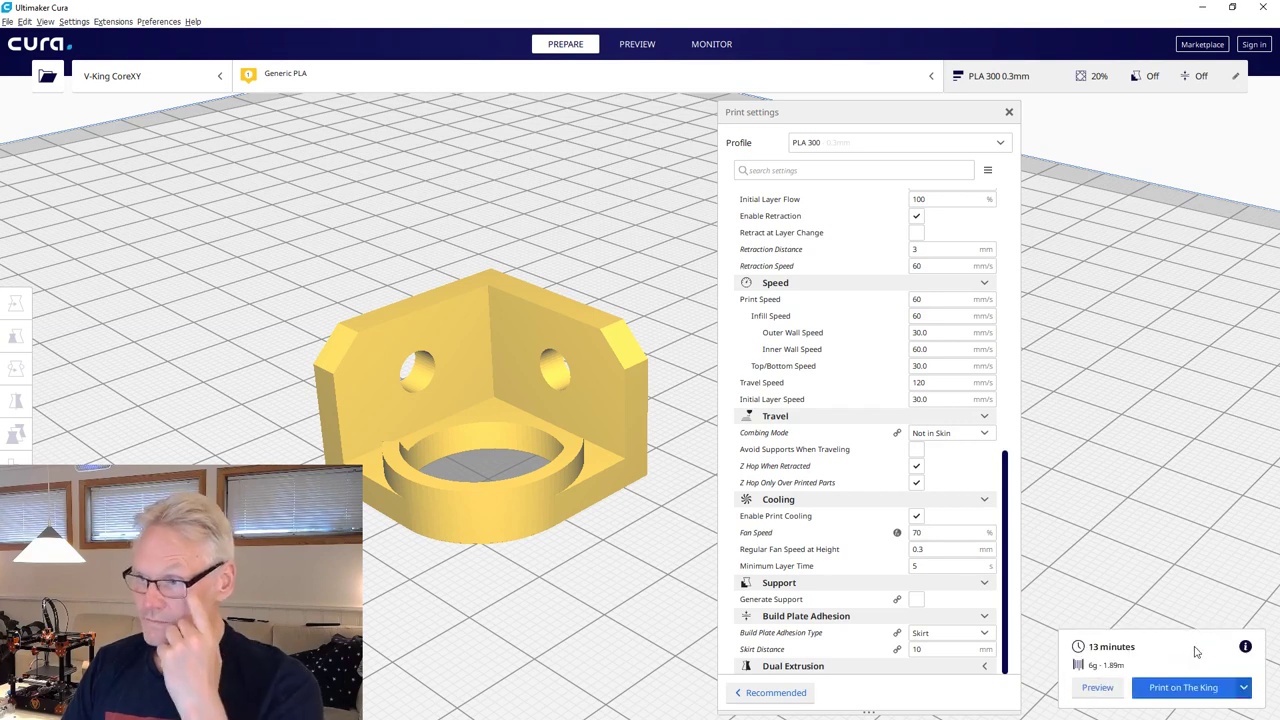
left_click_drag(919, 112, 258, 112)
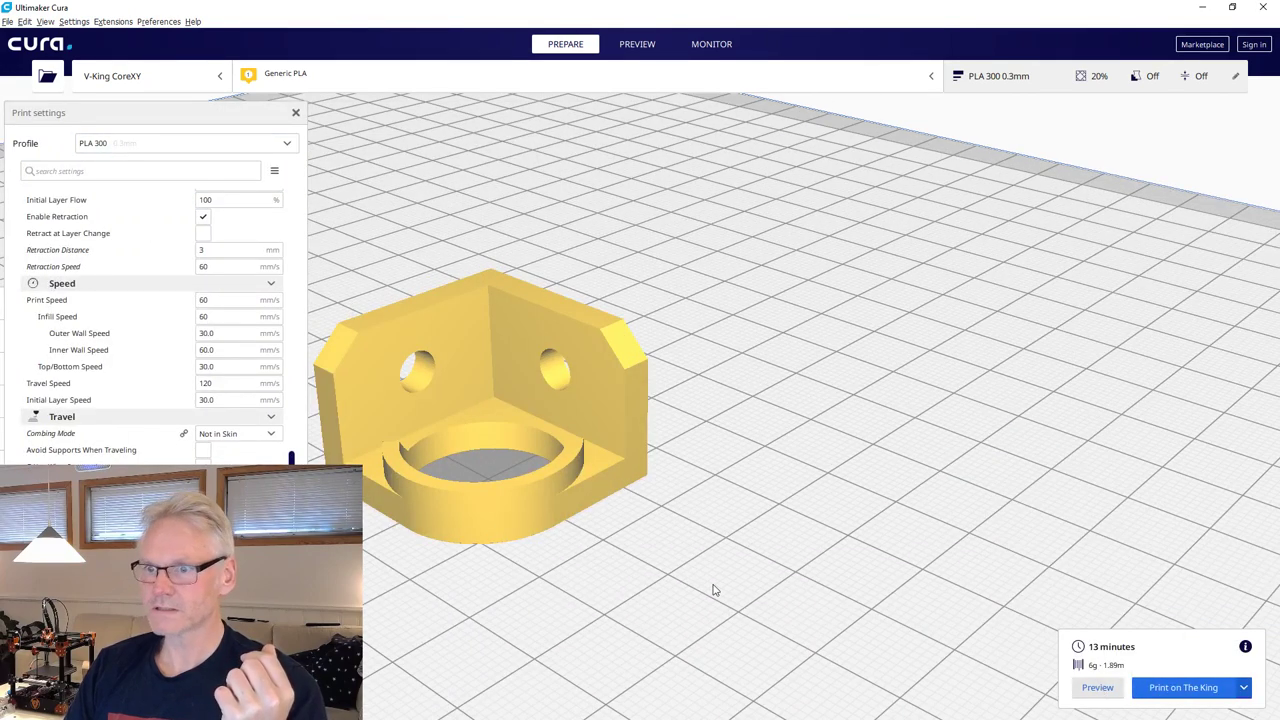
Inspect the sliced bracket in the layer preview, lowering the view to layer 44 and returning to layer 66.
middle_click_drag(646, 512, 858, 530)
scroll(855, 536, "up", 2)
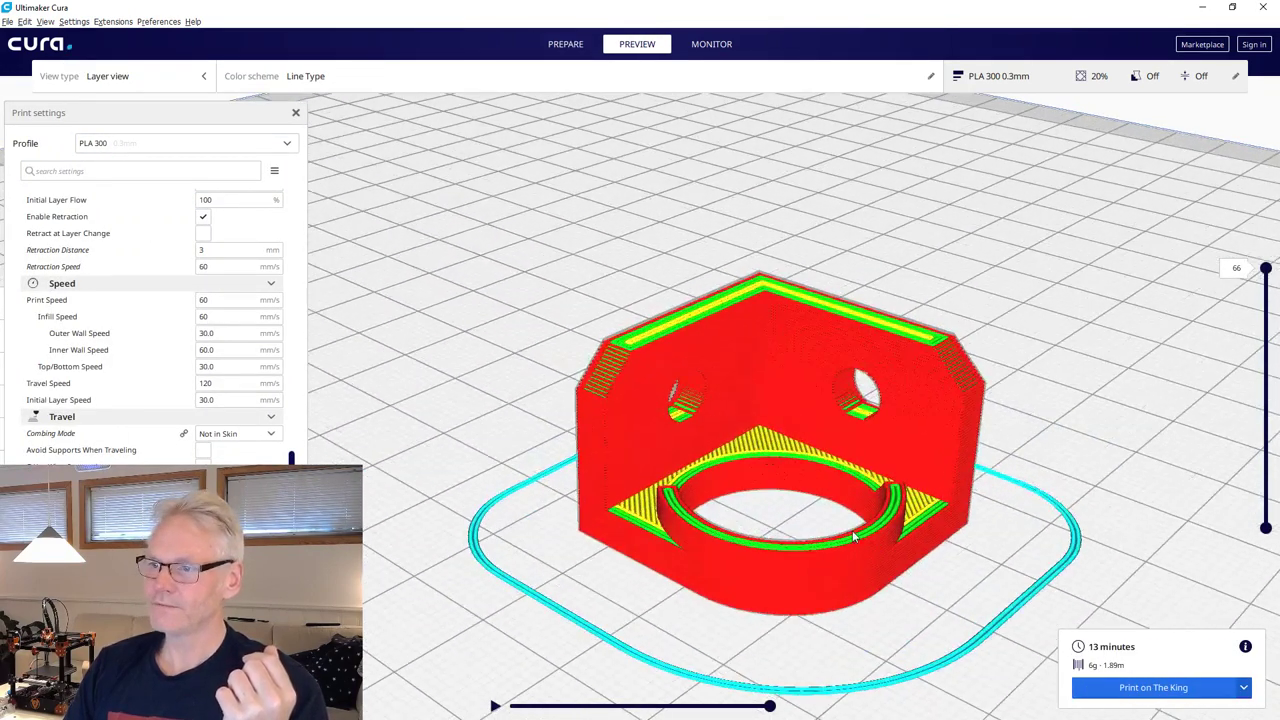
left_click_drag(1265, 268, 1265, 349)
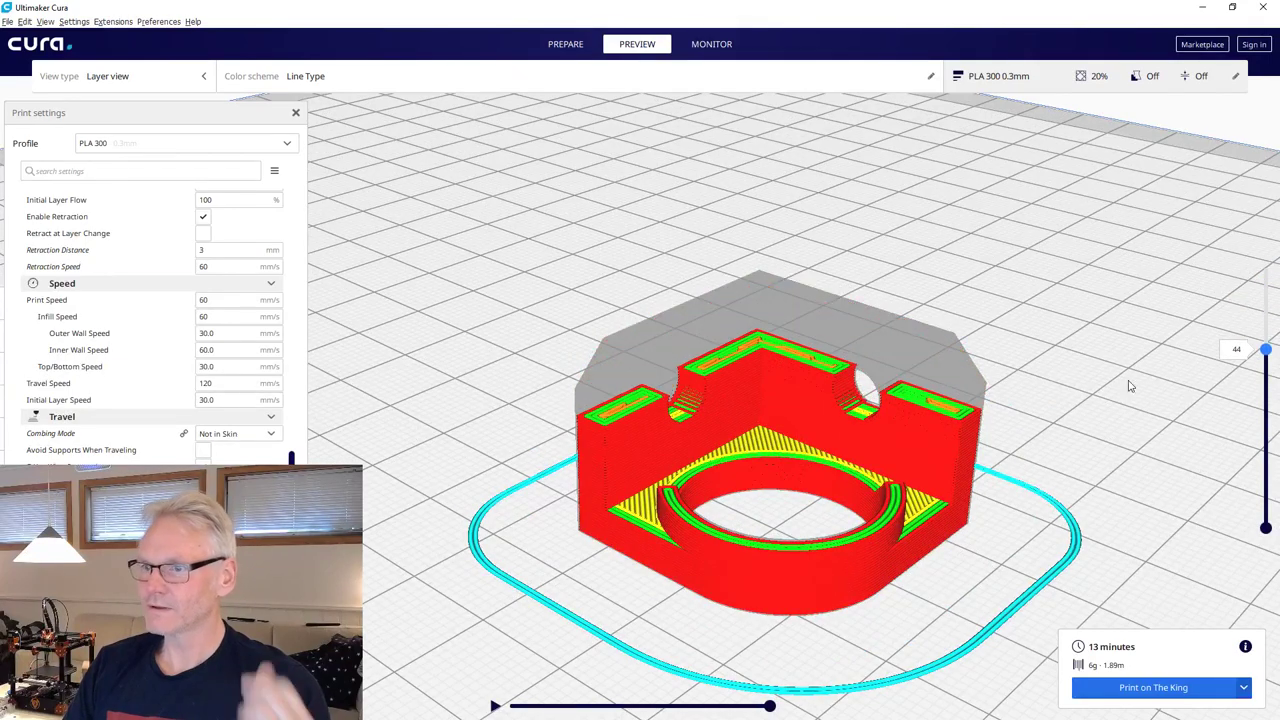
right_click_drag(985, 345, 940, 443)
middle_click_drag(992, 310, 945, 383)
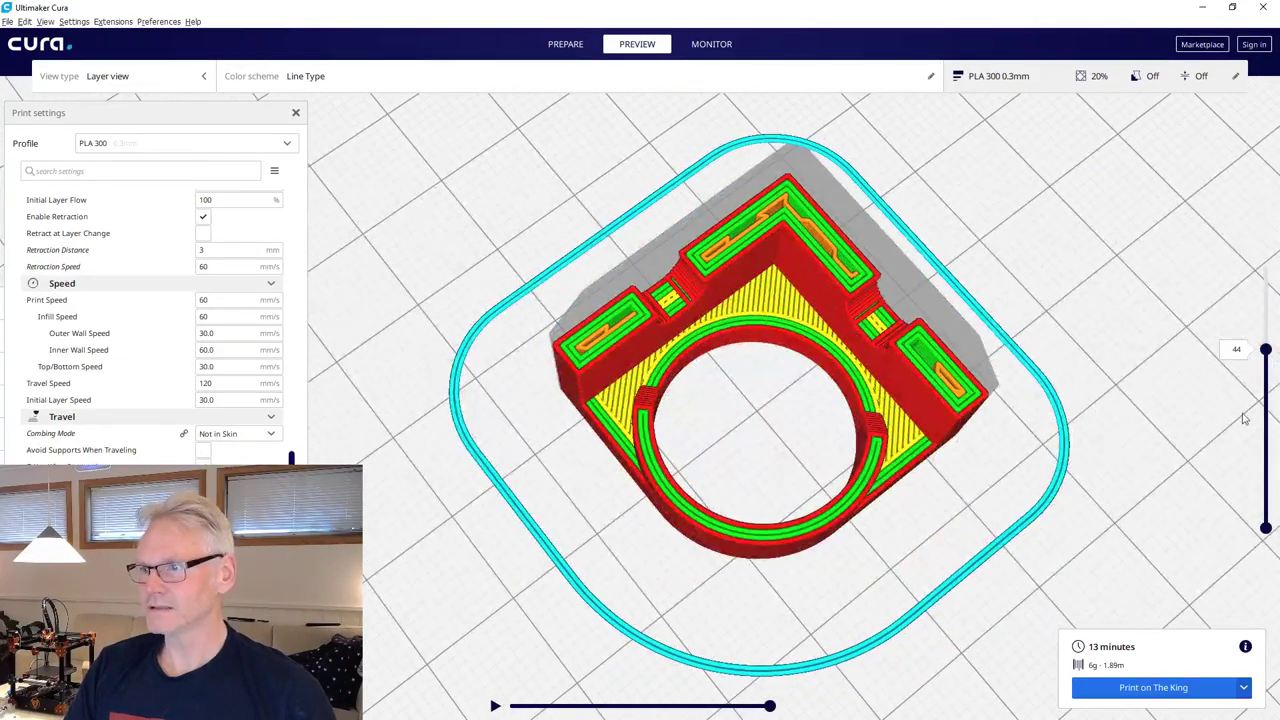
left_click_drag(1265, 349, 1265, 266)
right_click_drag(1060, 360, 1121, 352)
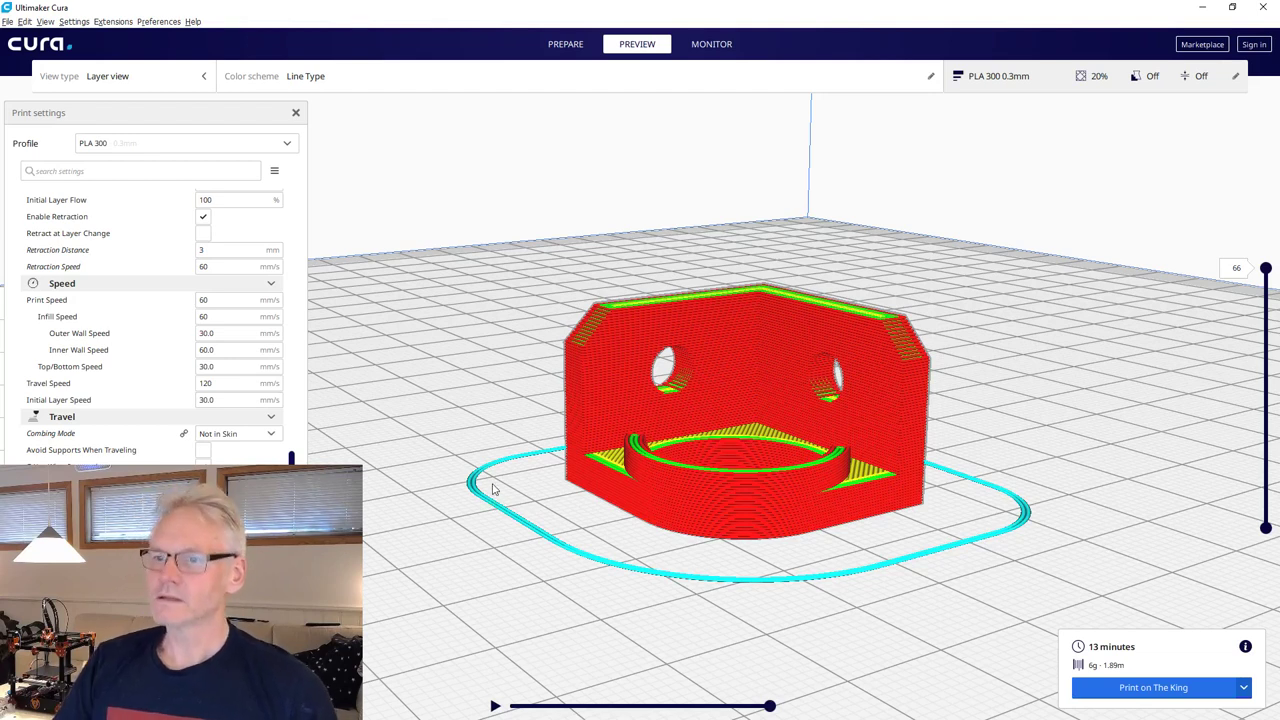
Send the sliced bracket to The King for printing with the suggested file name and open the printer's web interface.
left_click(1197, 694)
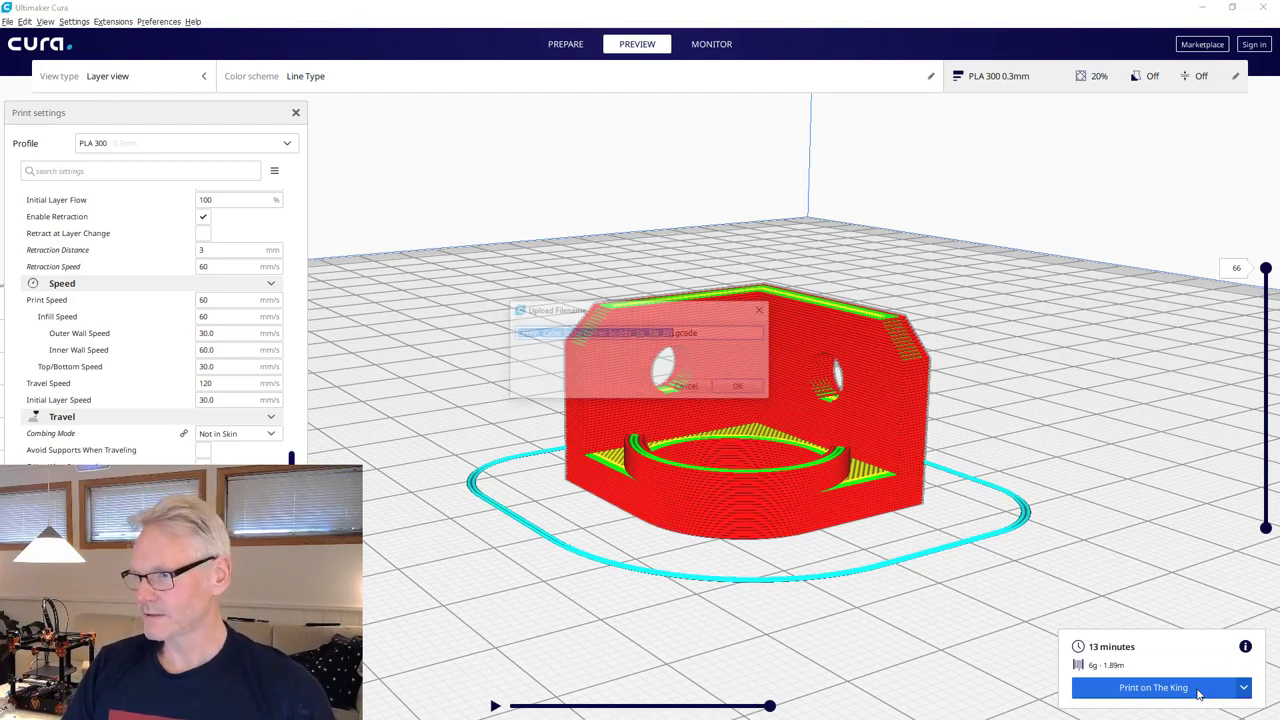
left_click(741, 388)
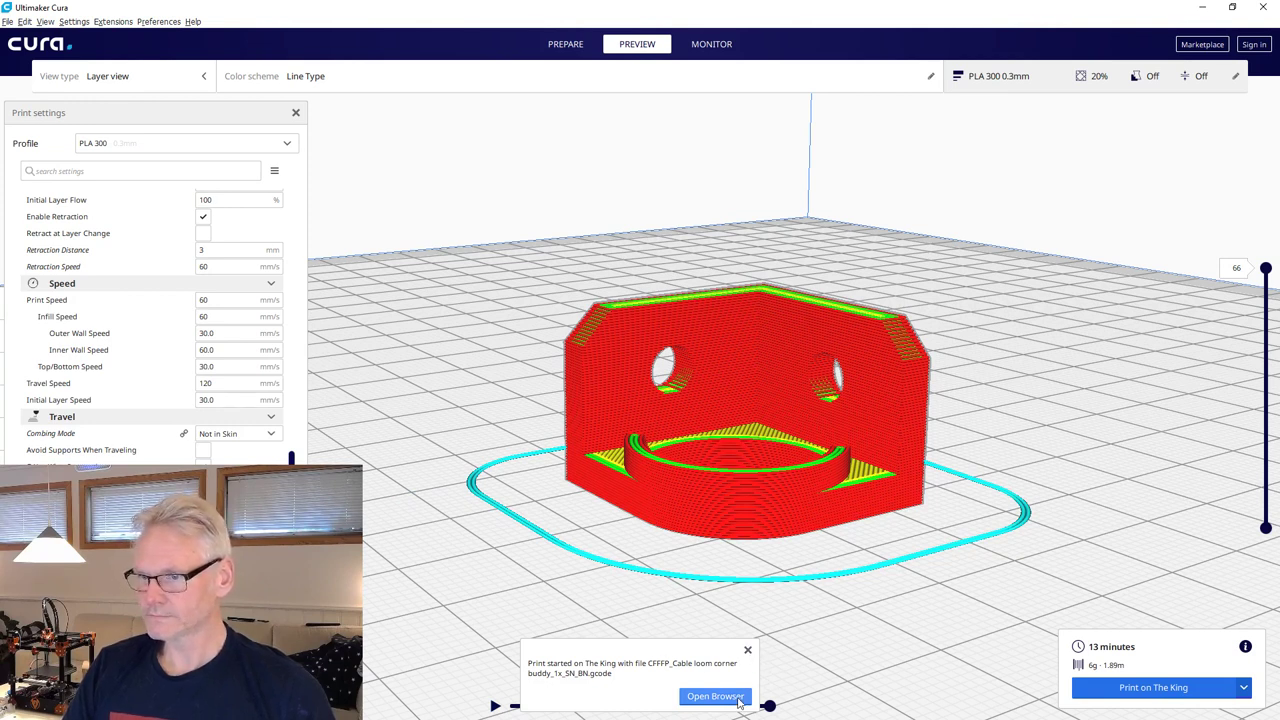
left_click(737, 698)
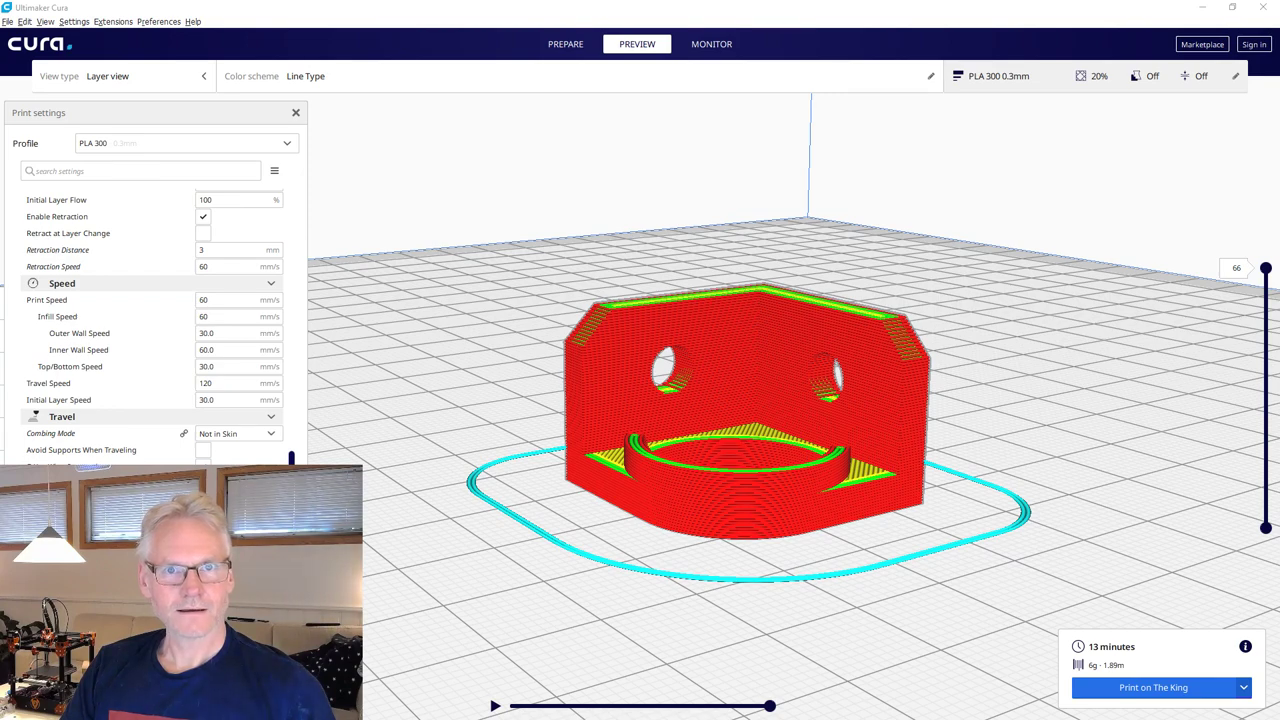
Monitor the running print on the printer's job status page and in the camera's live view.
left_click_drag(0, 150, 1010, 2)
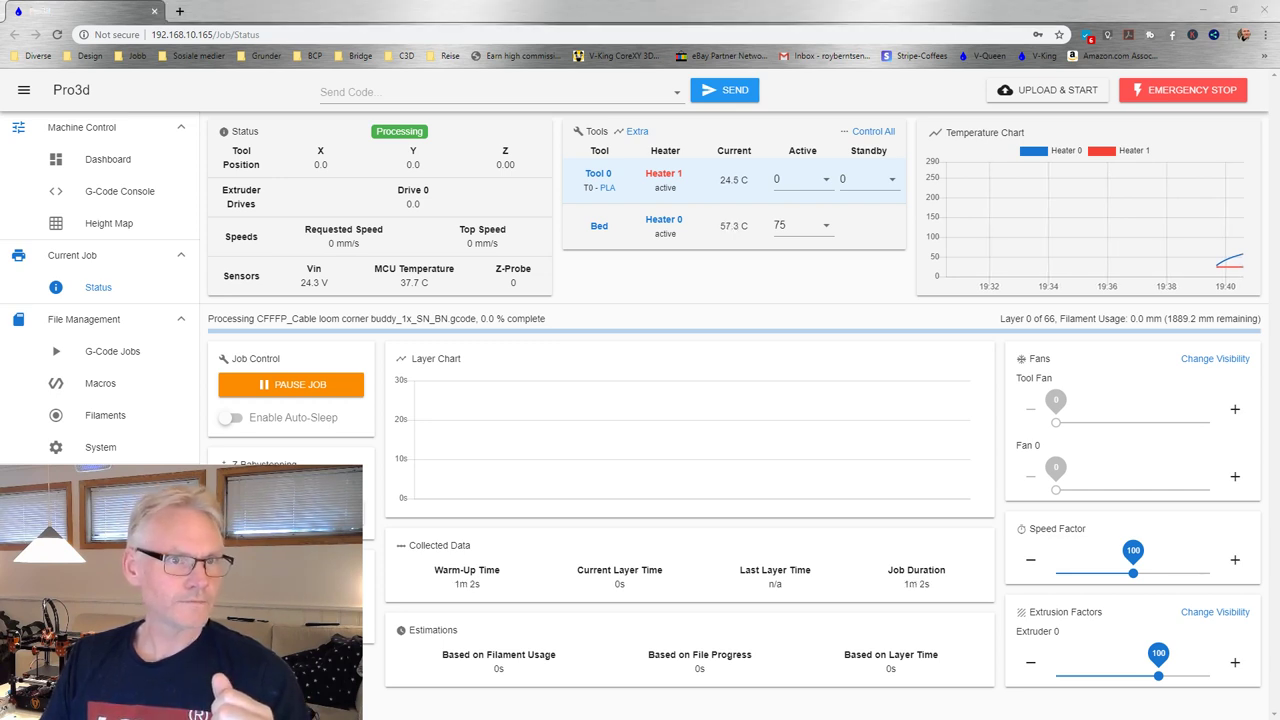
left_click_drag(0, 134, 953, 198)
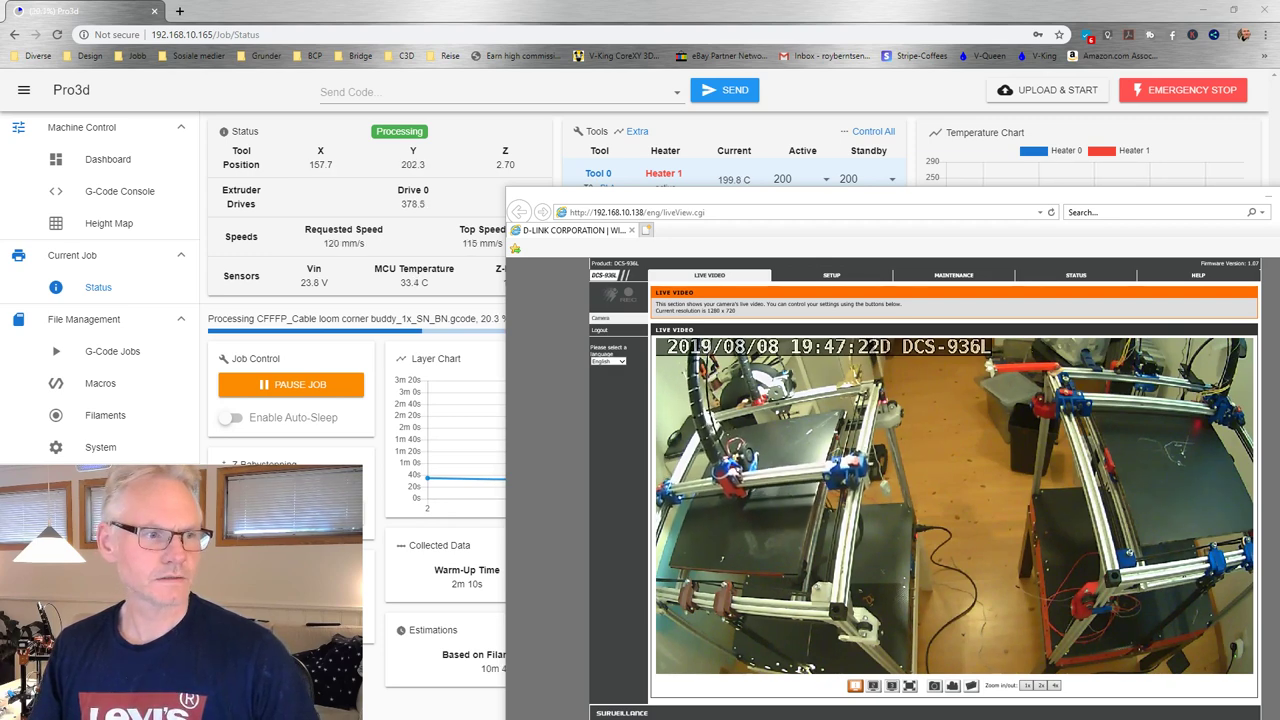
key("alt+Tab")
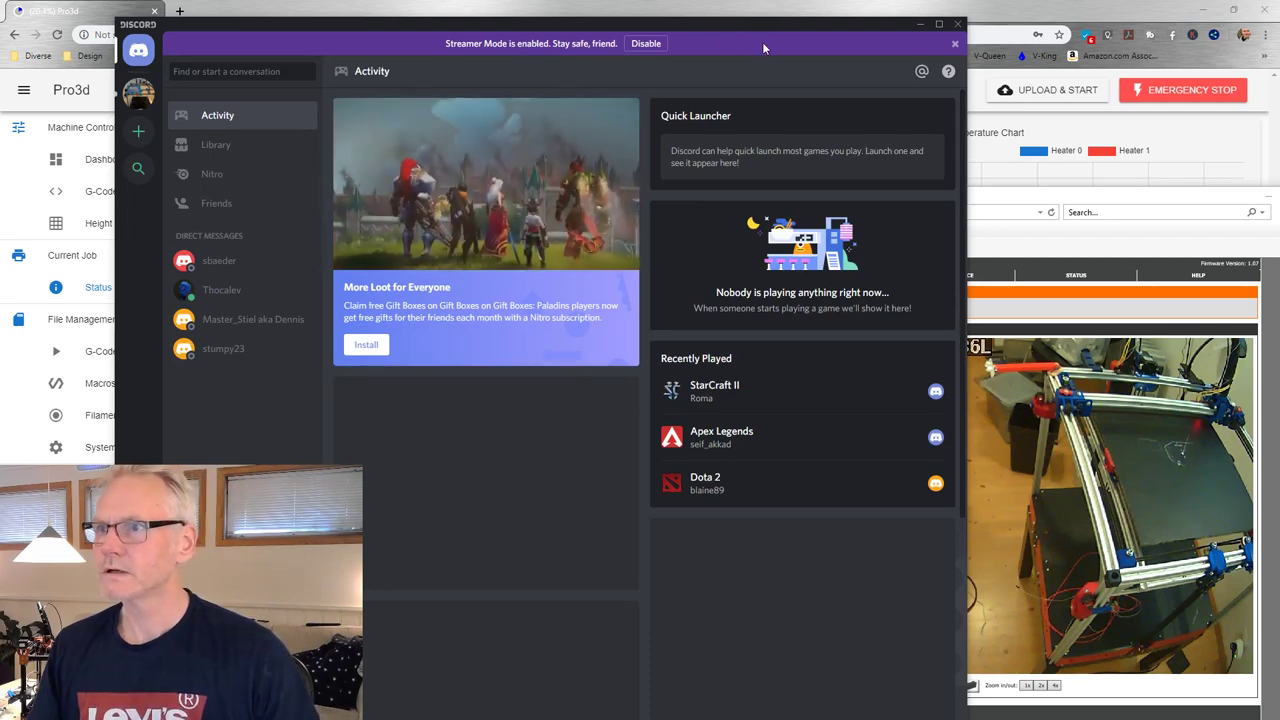
left_click_drag(800, 22, 0, 30)
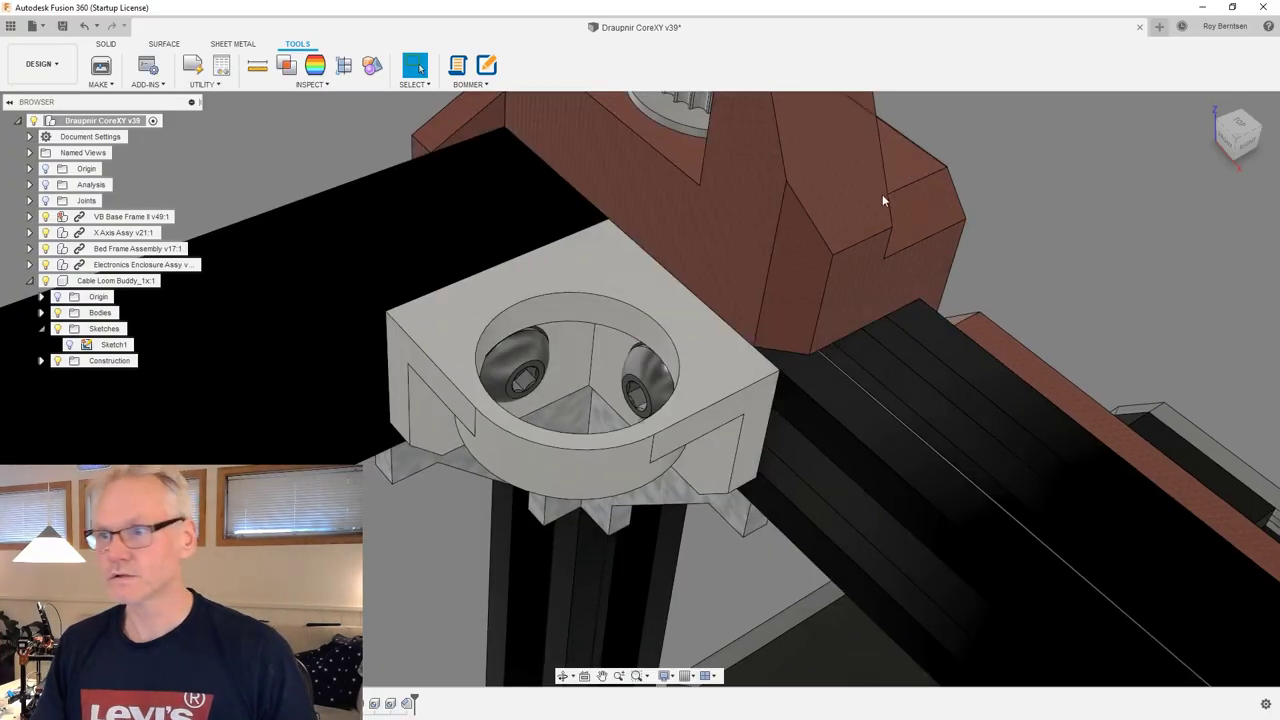
Switch to Fusion 360 and save the Draupnir CoreXY design with a version description.
scroll(1218, 263, "down", 5)
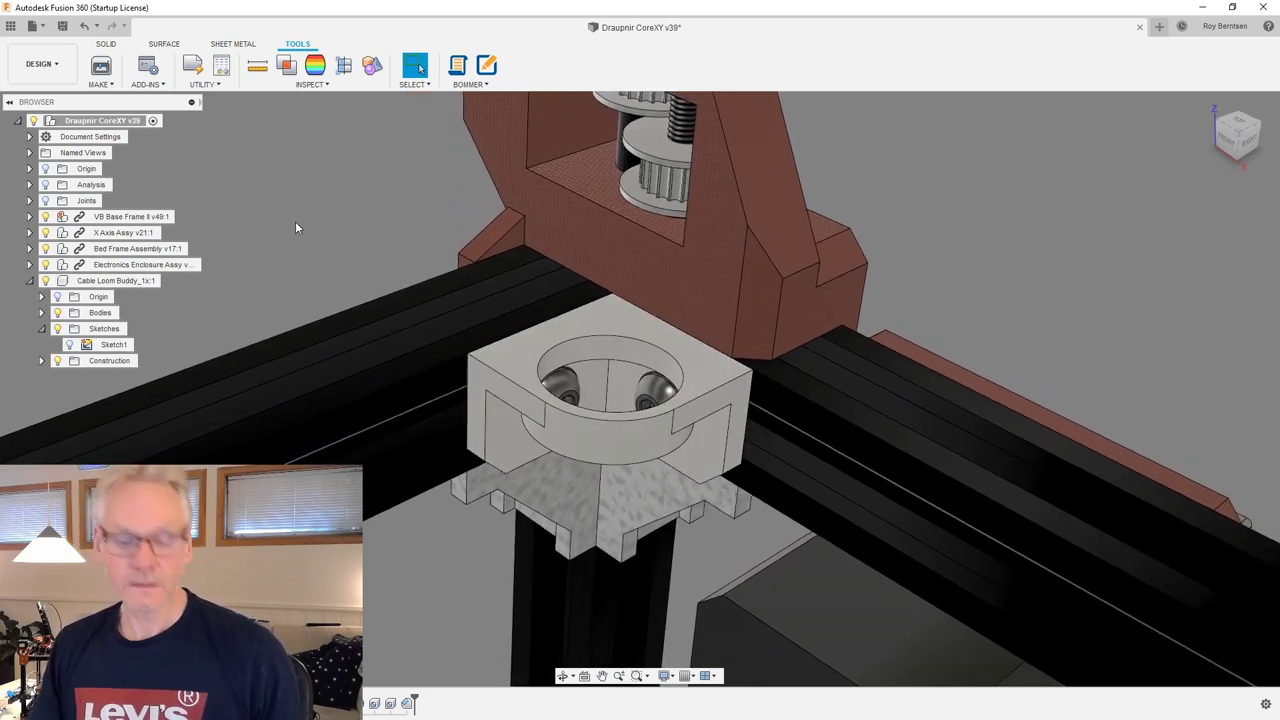
key("ctrl+s")
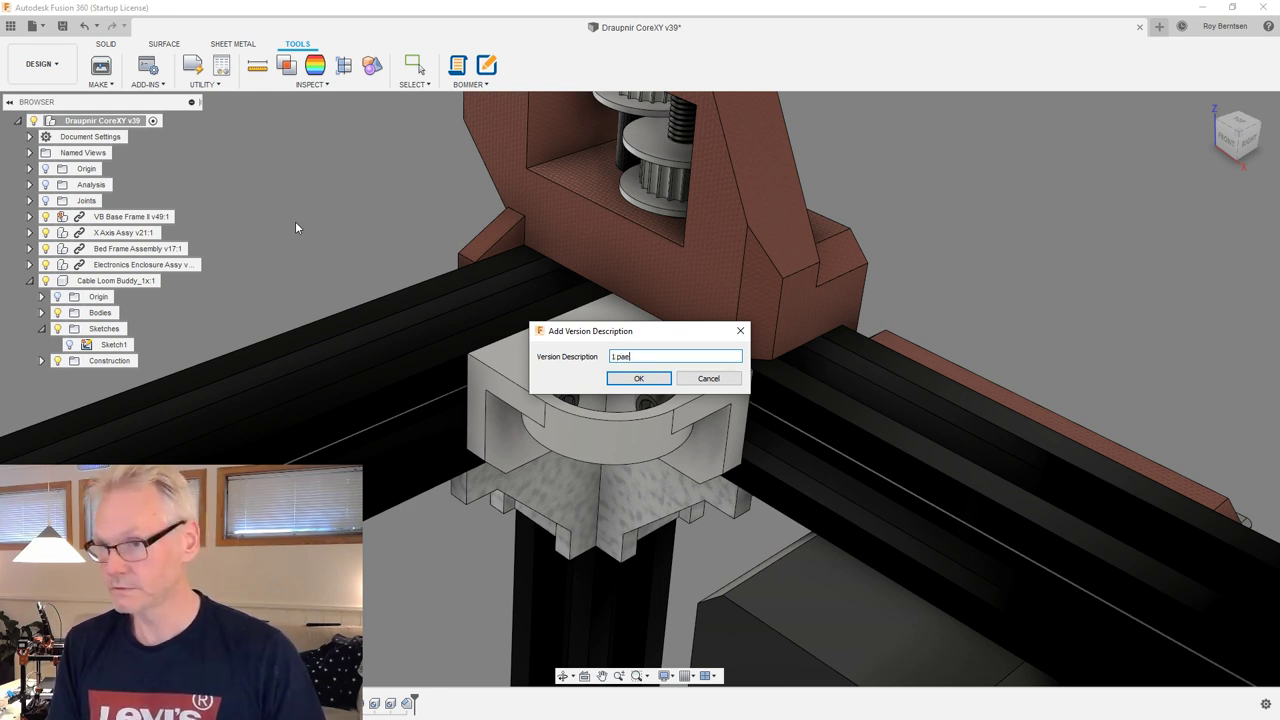
key("Return")
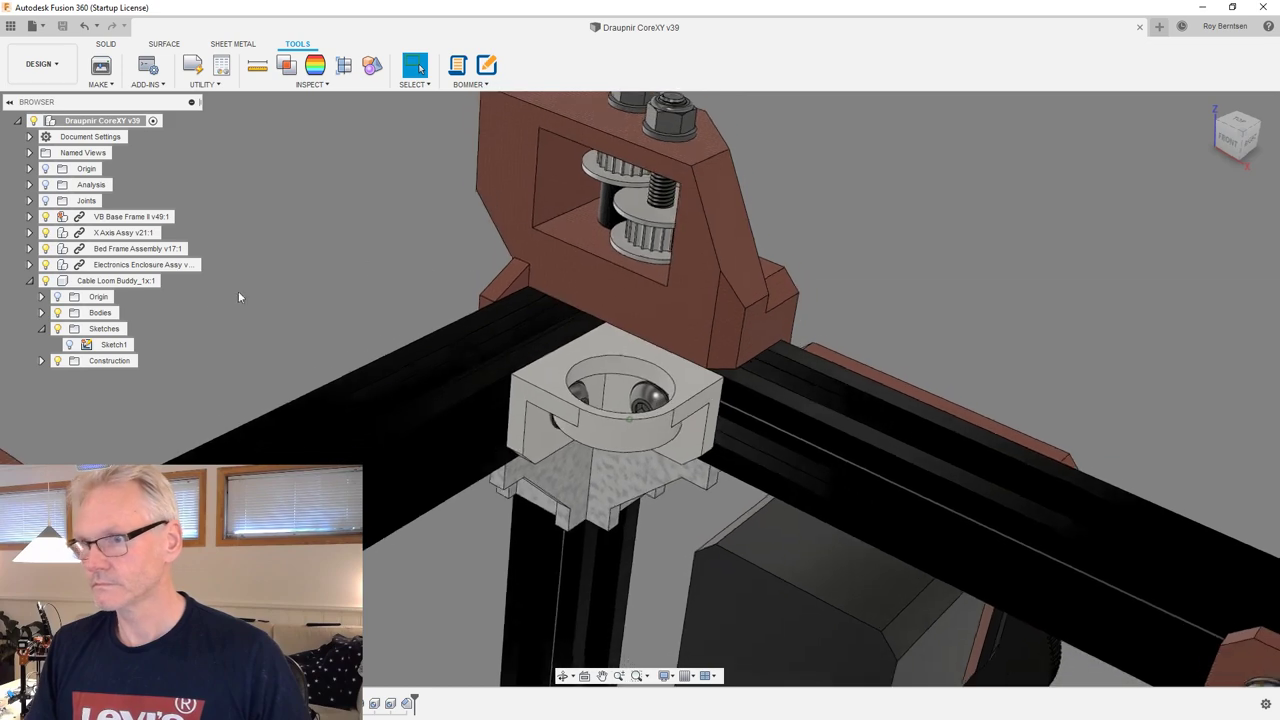
Isolate the Cable Loom Buddy_1x component so the rest of the printer assembly is hidden.
left_click(166, 282)
right_click(153, 288)
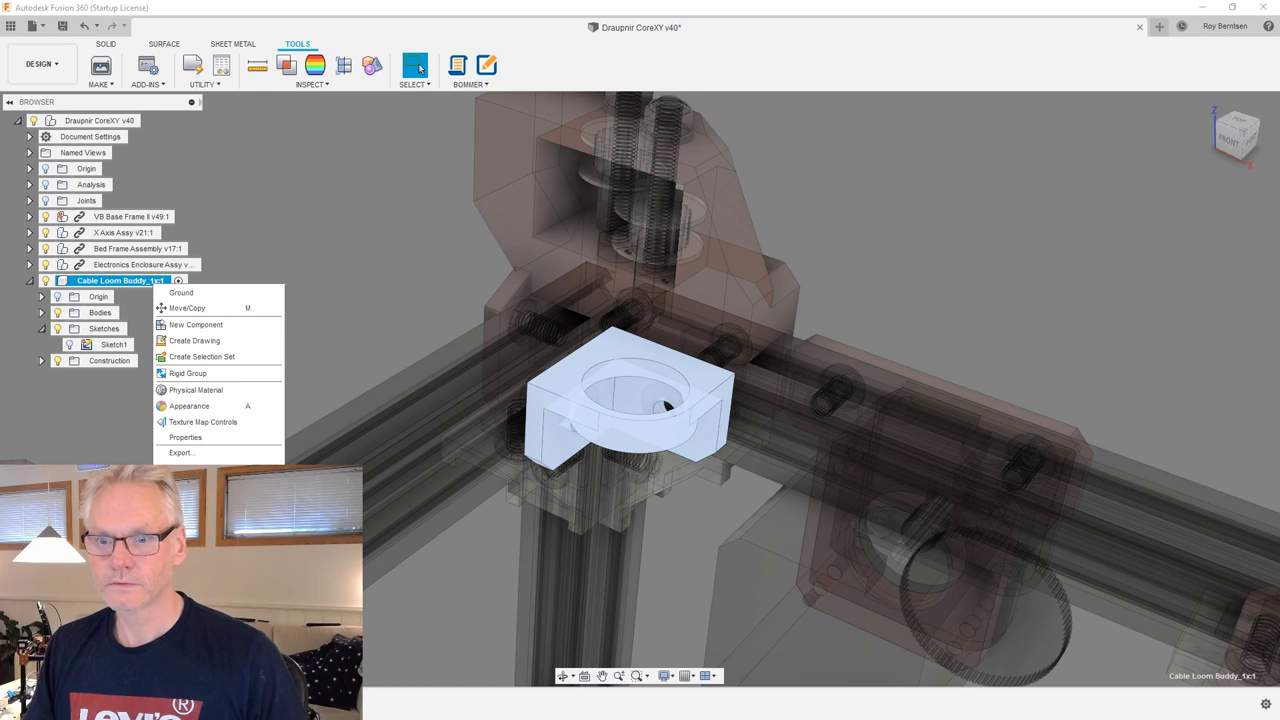
left_click(185, 630)
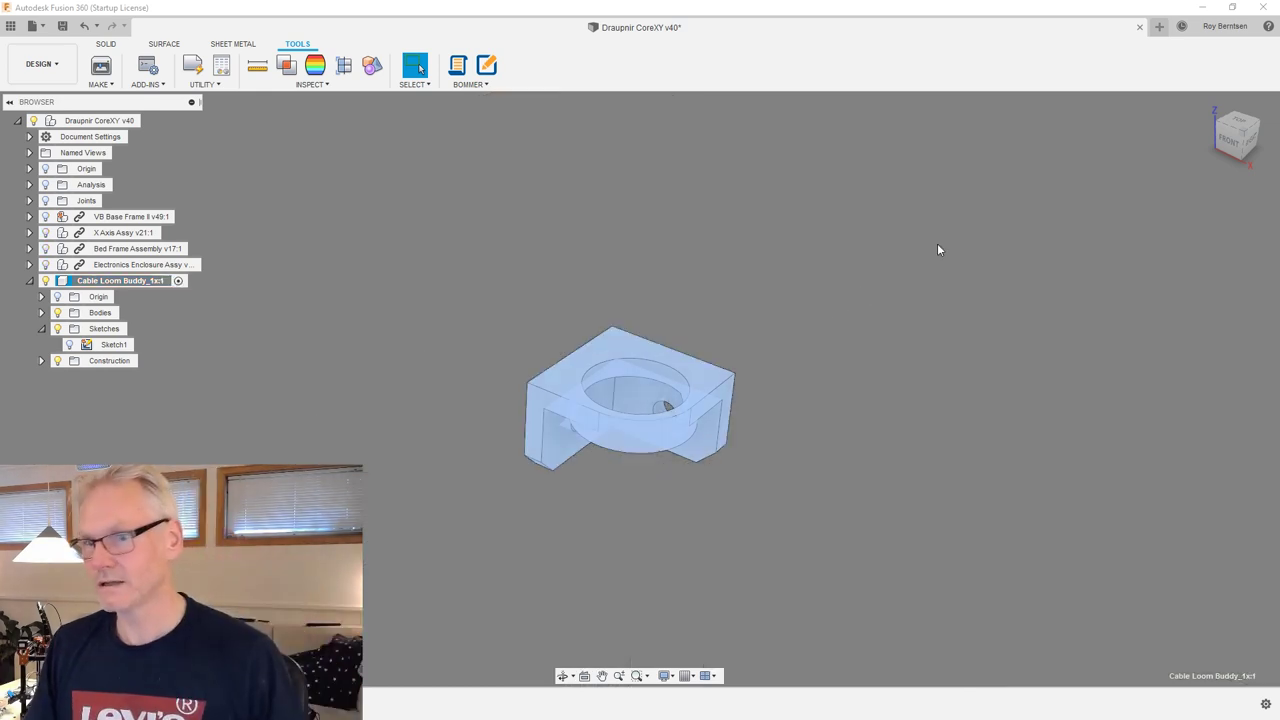
left_click(938, 245)
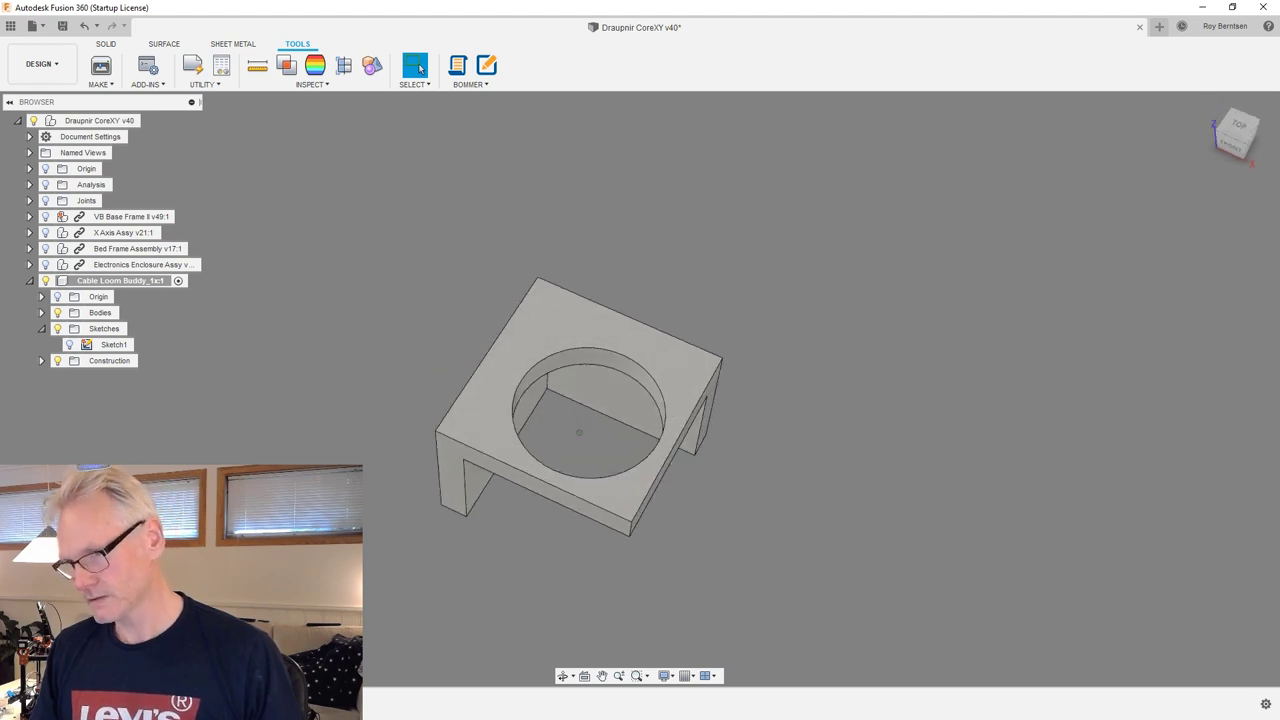
Edit the bracket's -4 mm plate extrusion to include the profiles inside the circle, filling the round opening.
double_click(150, 704)
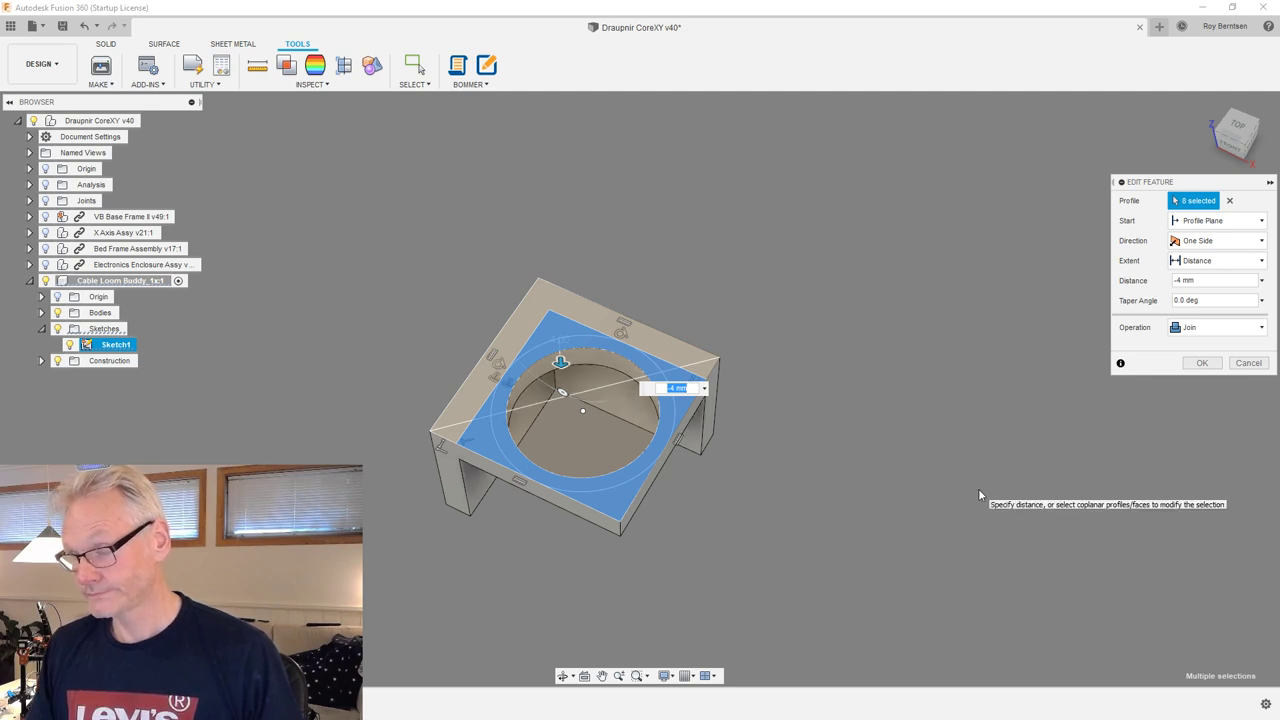
left_click(639, 437)
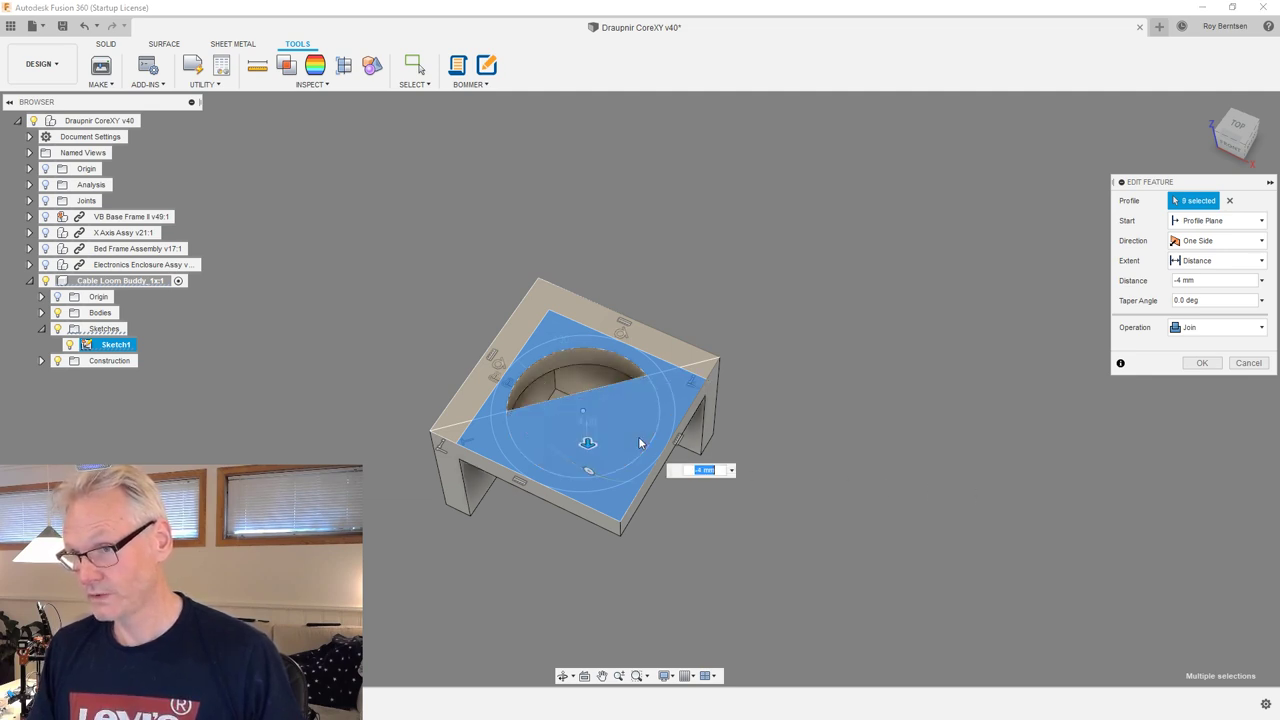
left_click(608, 373)
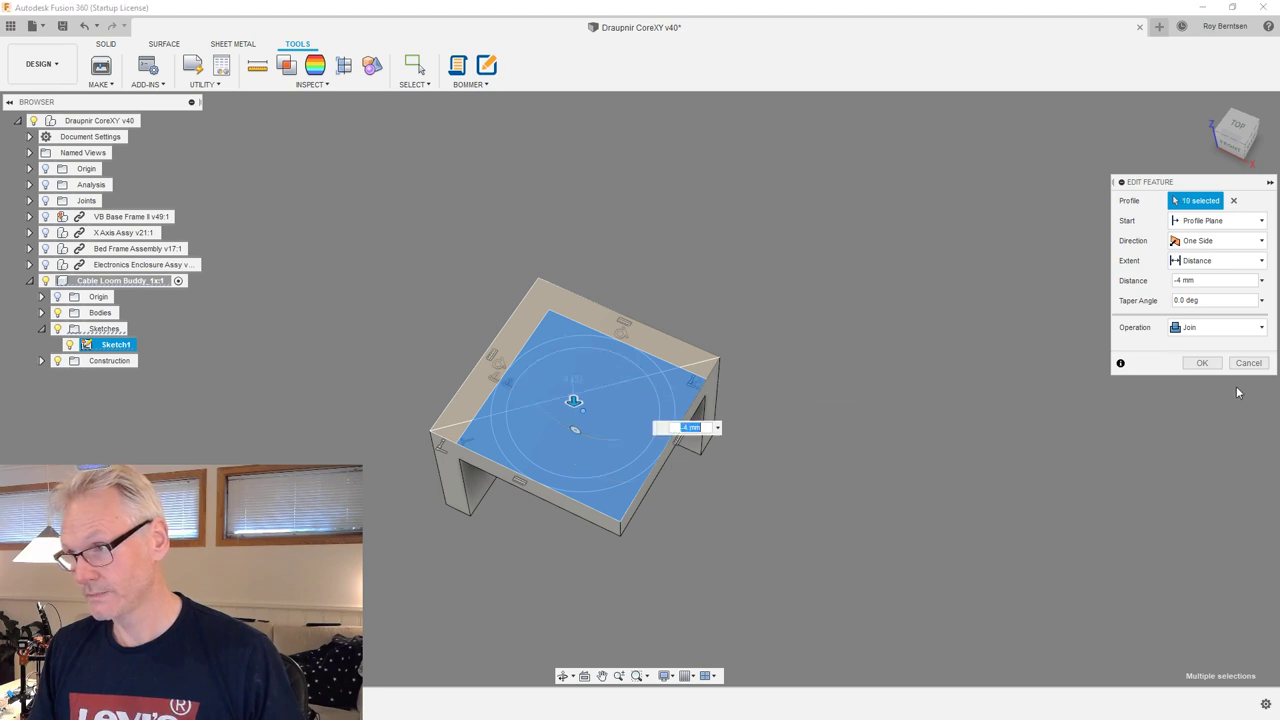
left_click(1202, 363)
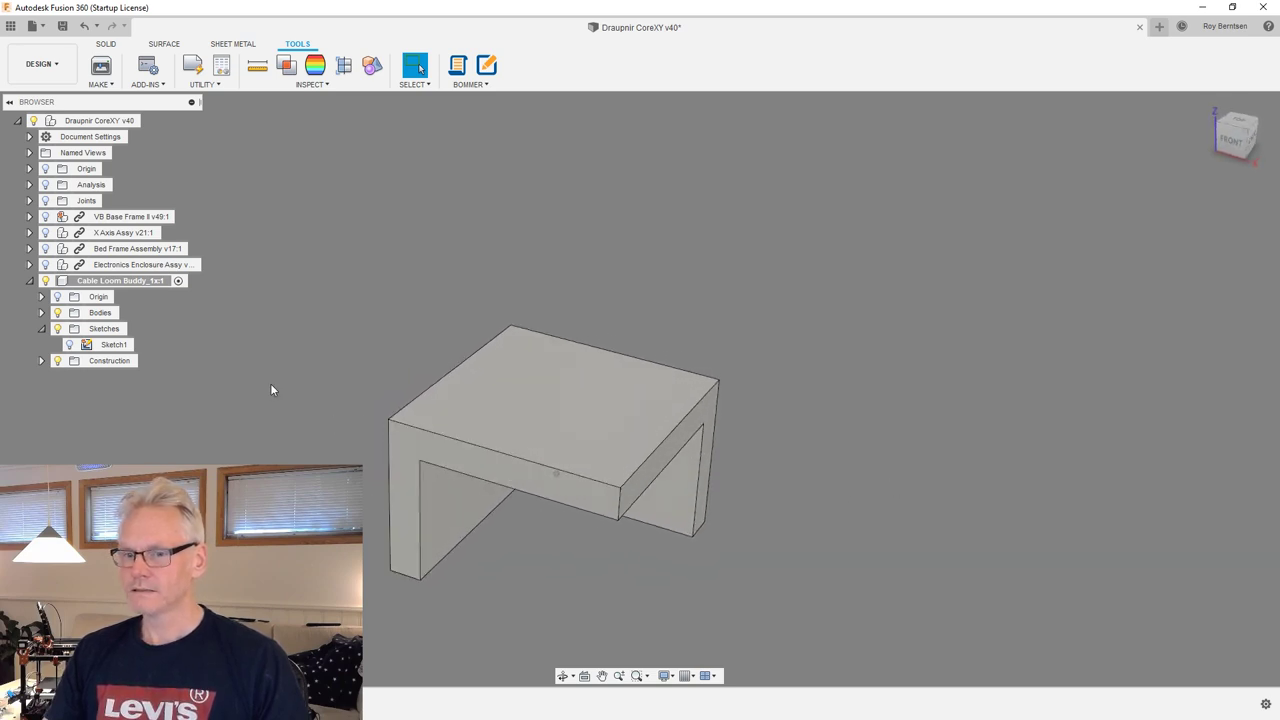
Rename the body of the Cable Loom Buddy_1x component to Base Corner.
left_click(41, 312)
left_click(111, 329)
left_click(112, 329)
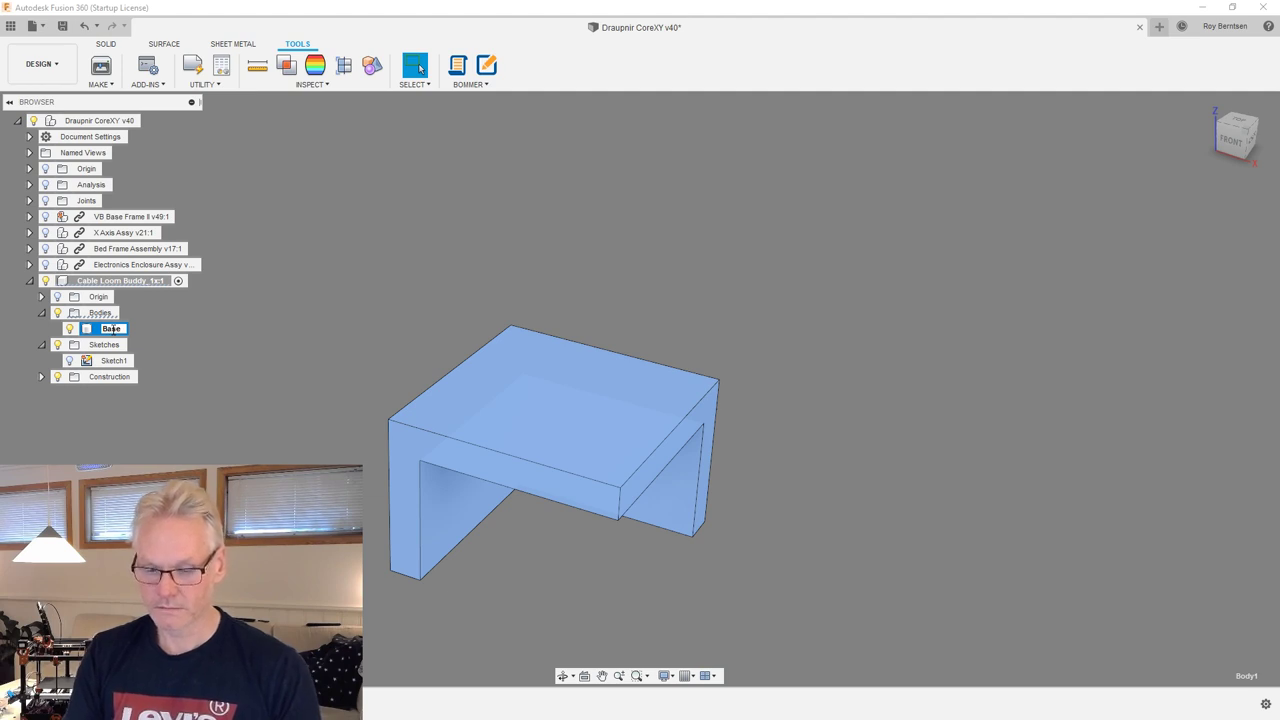
key("Return")
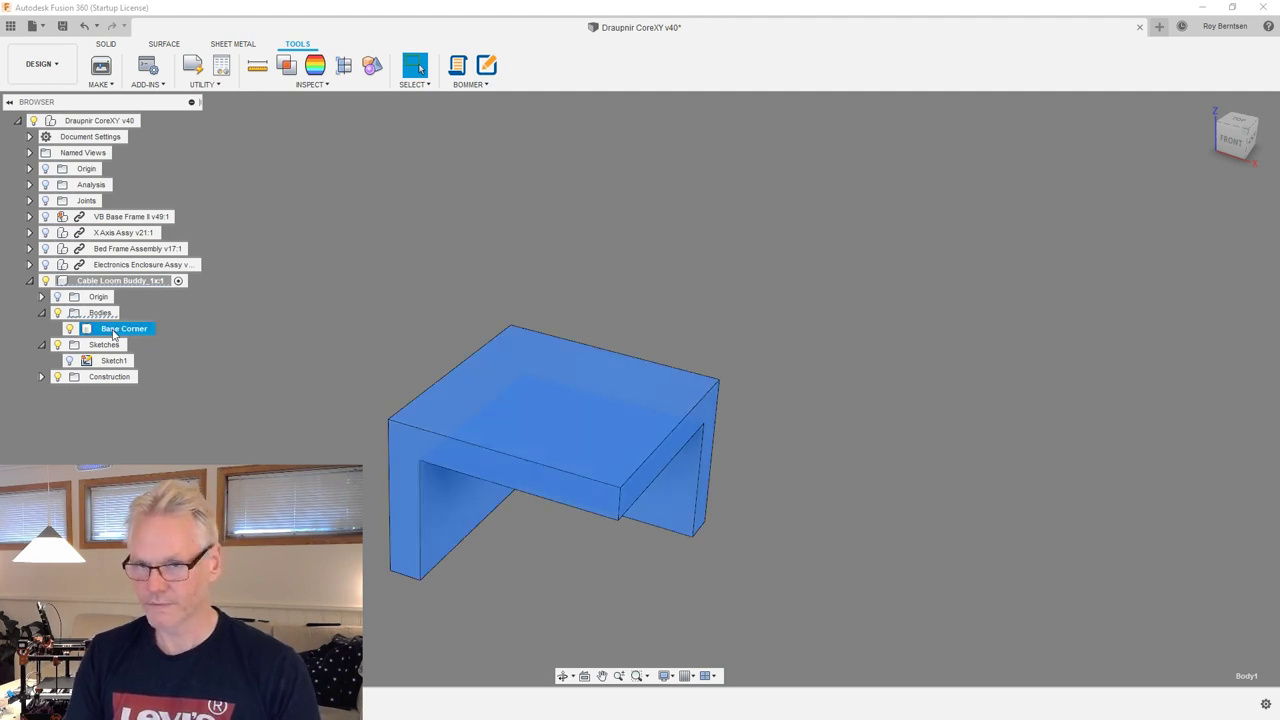
left_click(273, 321)
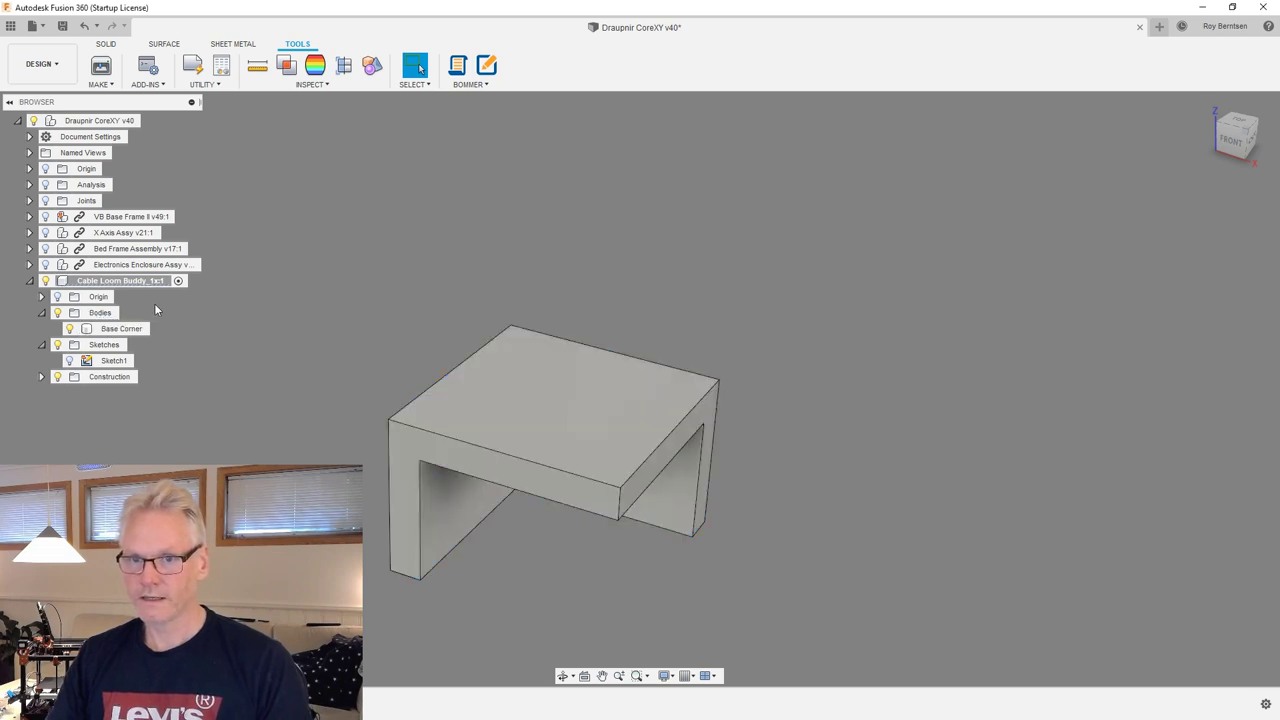
Create and activate a new empty component named Loom Buddy inside Cable Loom Buddy_1x.
left_click(106, 44)
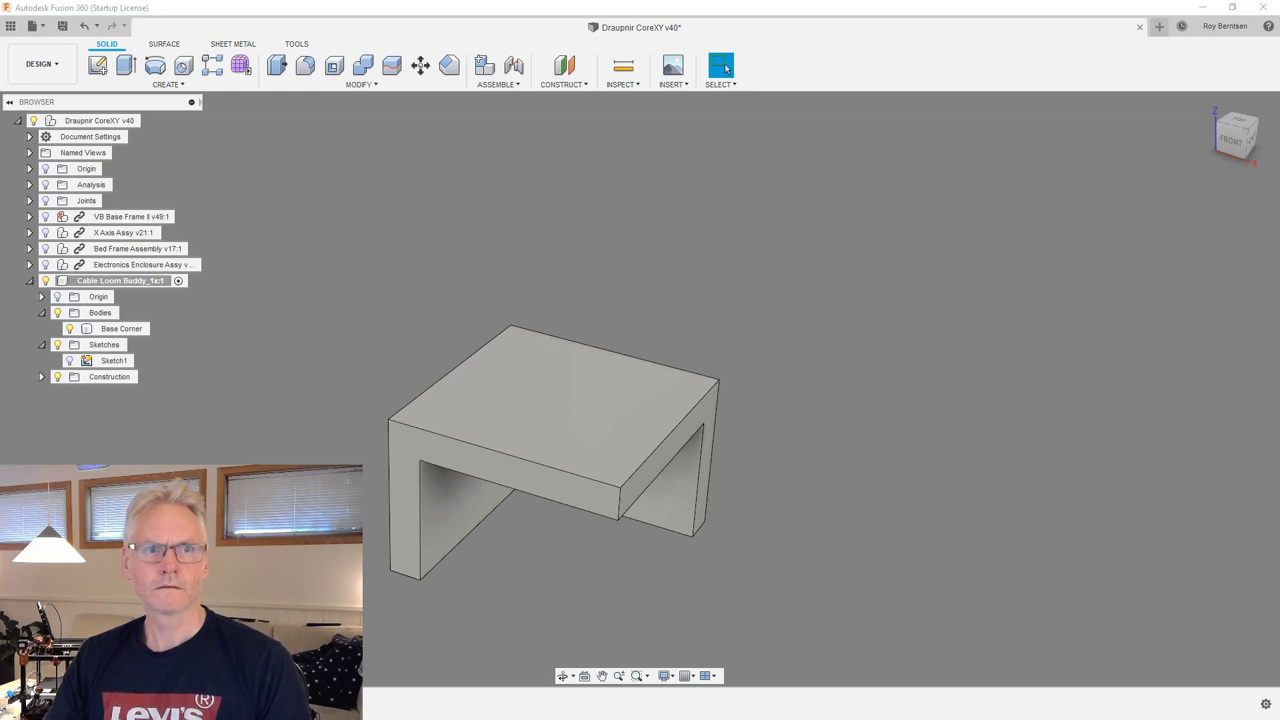
left_click(484, 66)
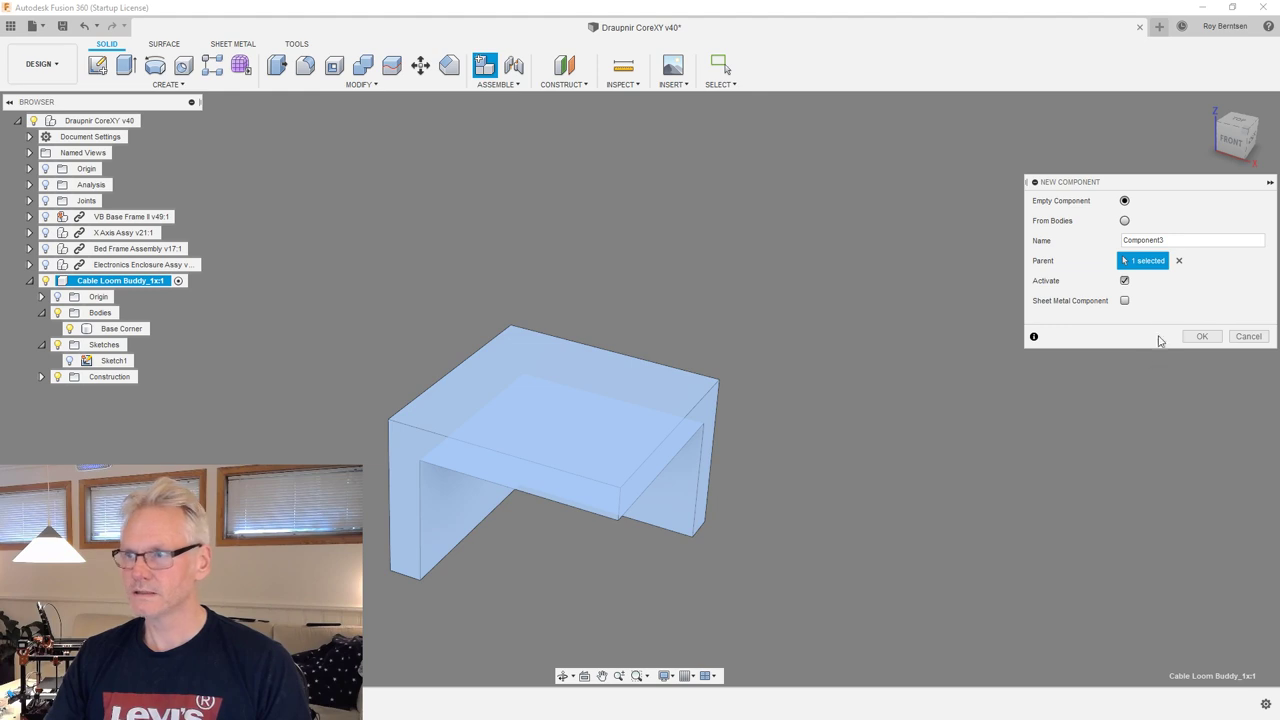
double_click(1181, 241)
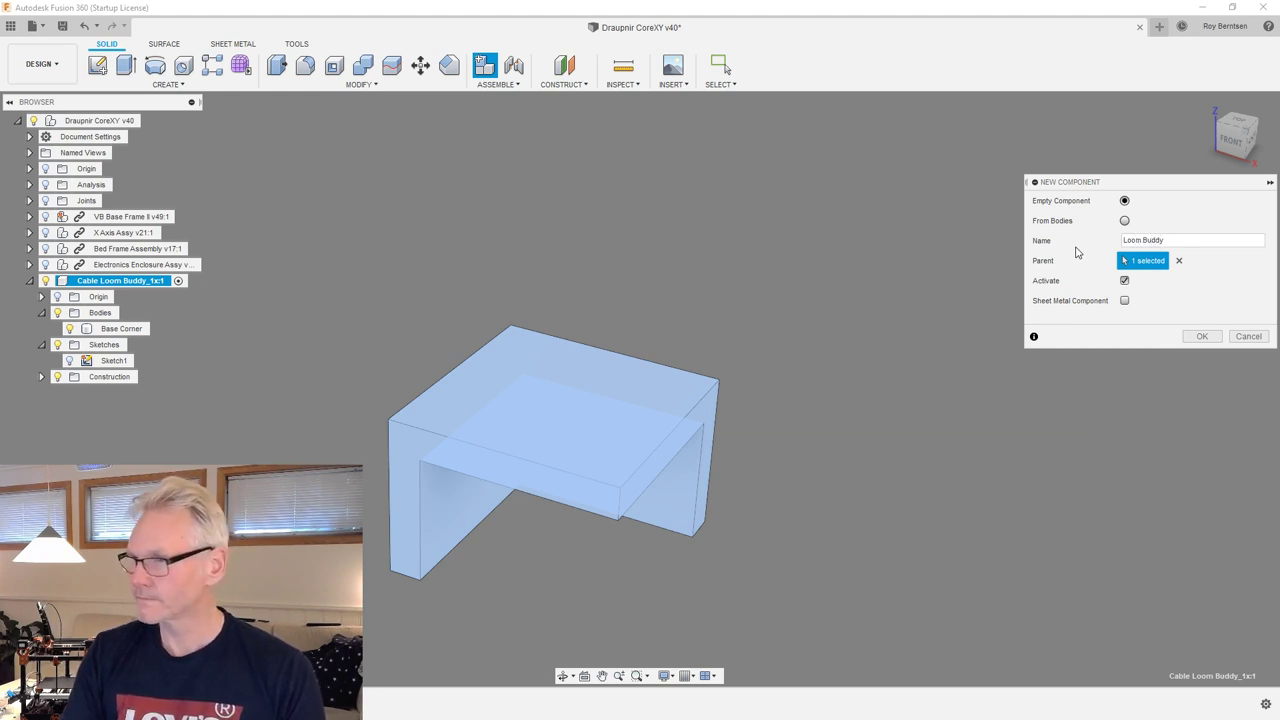
type("Loom Buddy")
key("Return")
Start a sketch on the Base Corner's top face and project the body's outline into it.
left_click(575, 411)
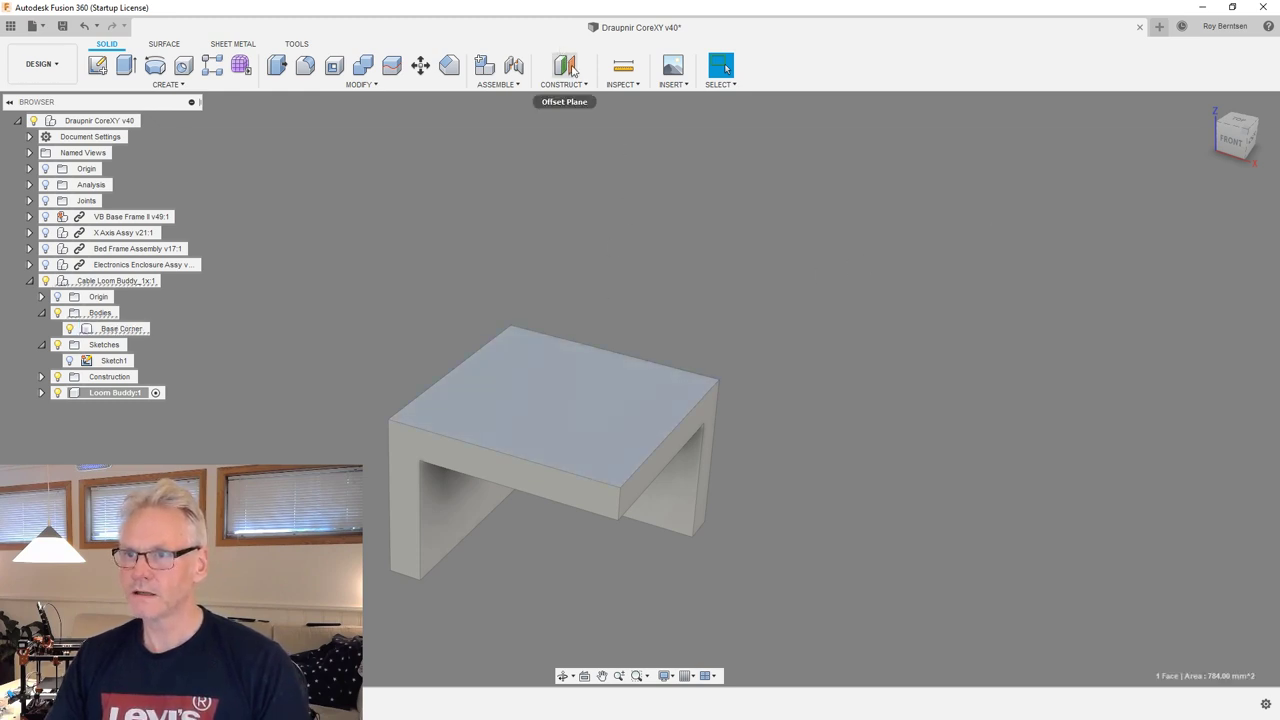
left_click(97, 65)
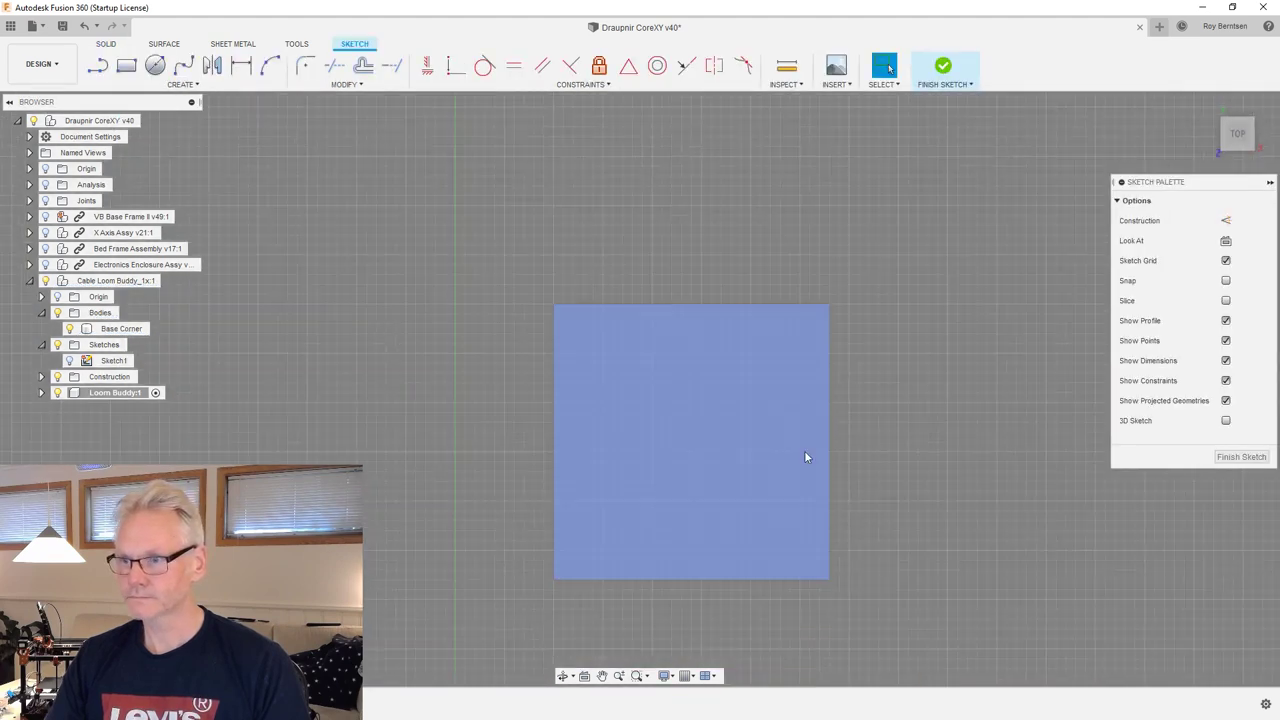
key("p")
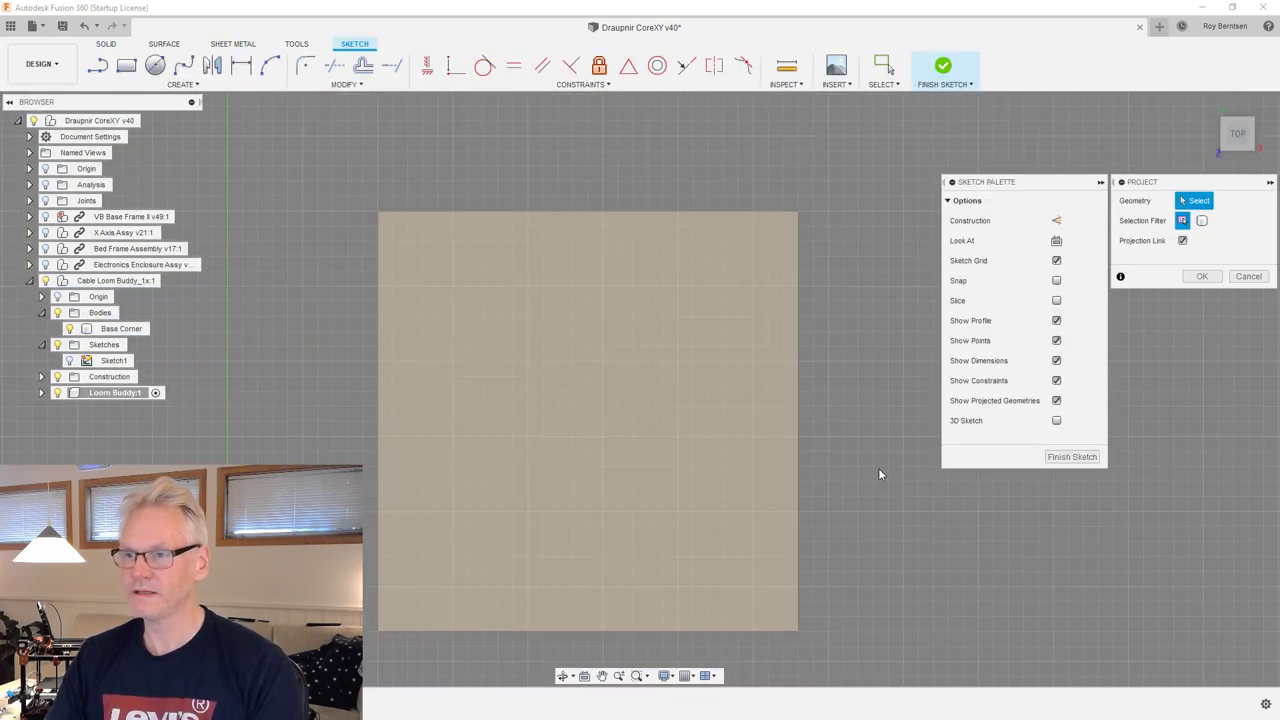
left_click(1201, 220)
left_click(665, 340)
left_click(1202, 276)
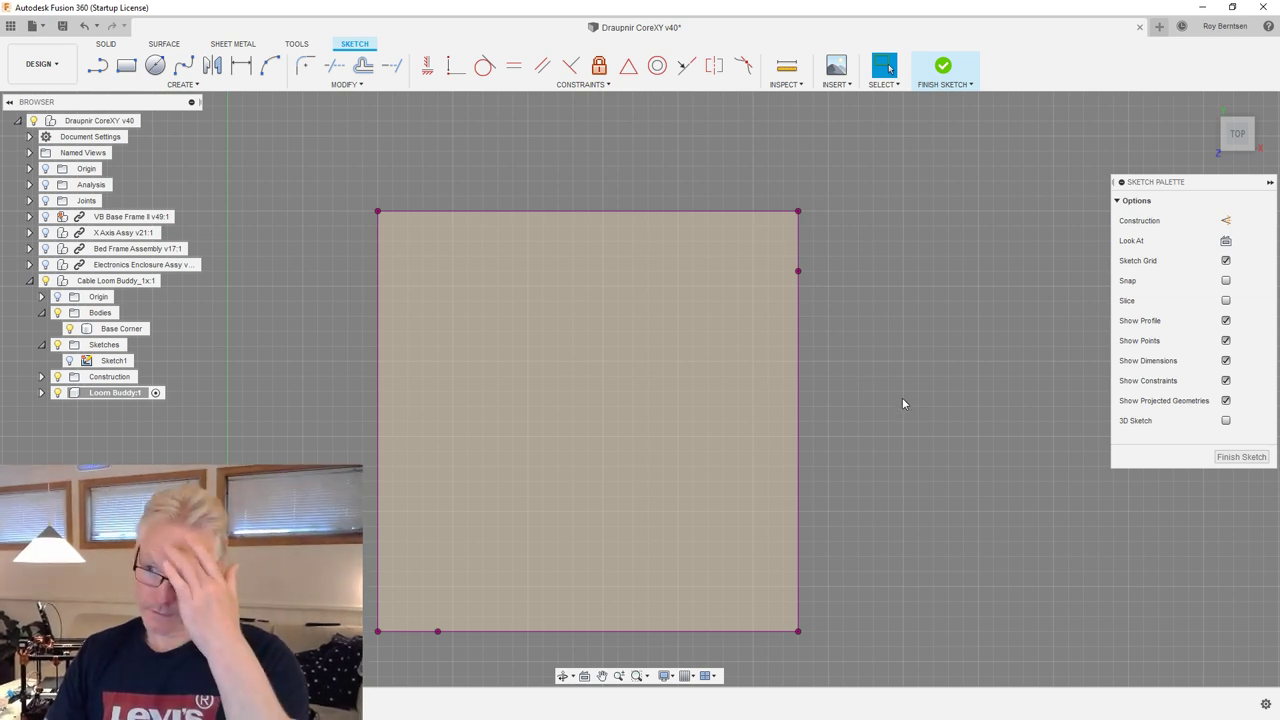
Sketch a 21 mm diameter circle inside the projected square and move it closer to the square's centre.
key("c")
left_click(567, 385)
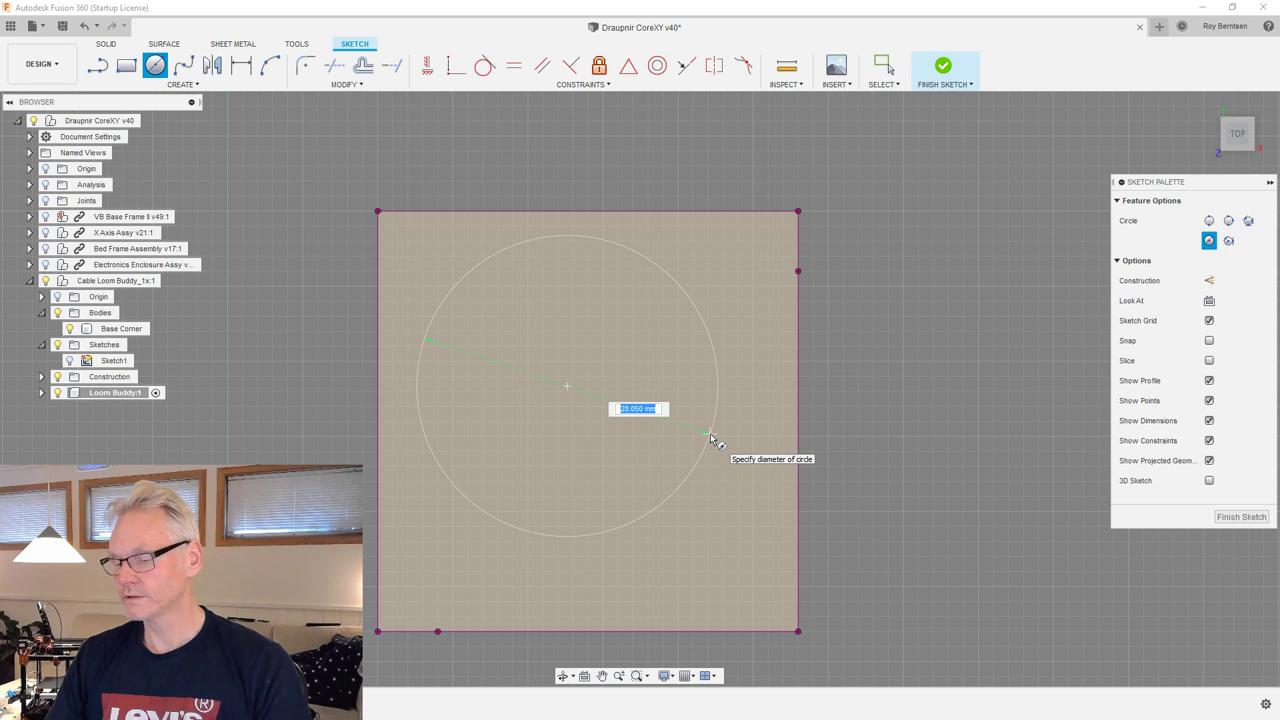
type("21")
key("Tab")
key("Return")
key("Escape")
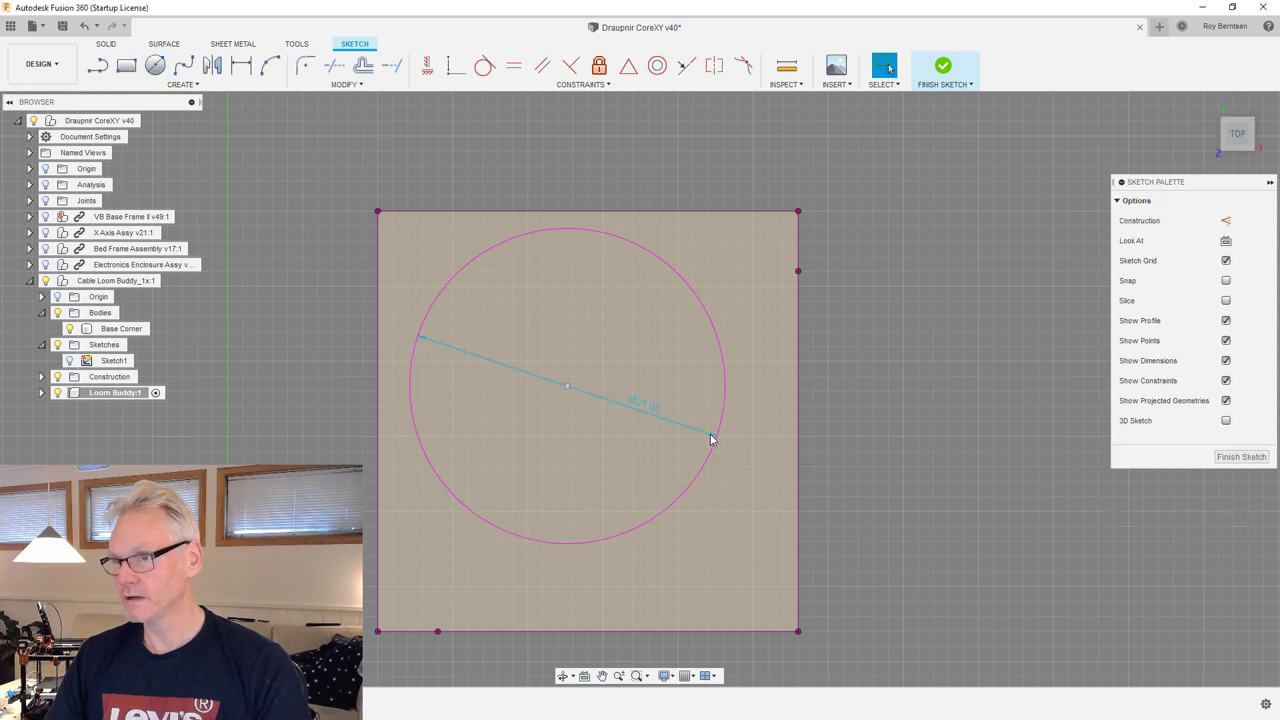
left_click_drag(723, 366, 742, 404)
Offset the 21 mm circle inward by 2 mm.
key("o")
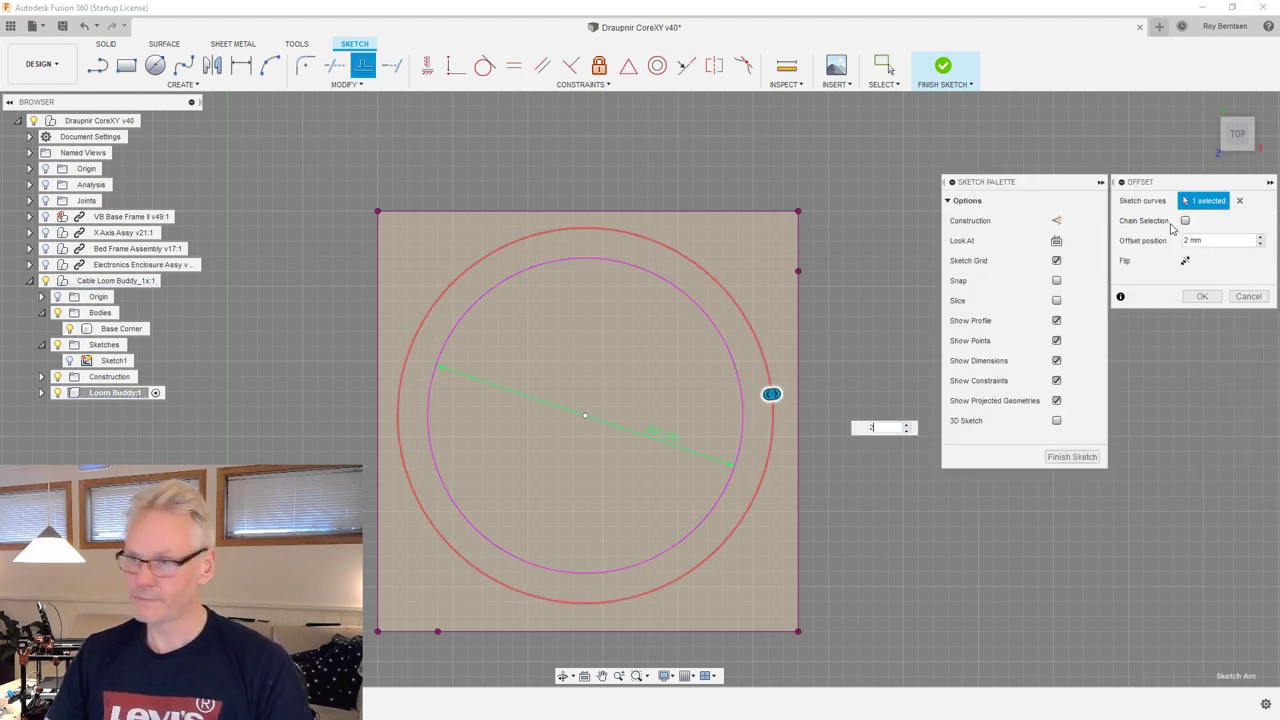
left_click(1186, 262)
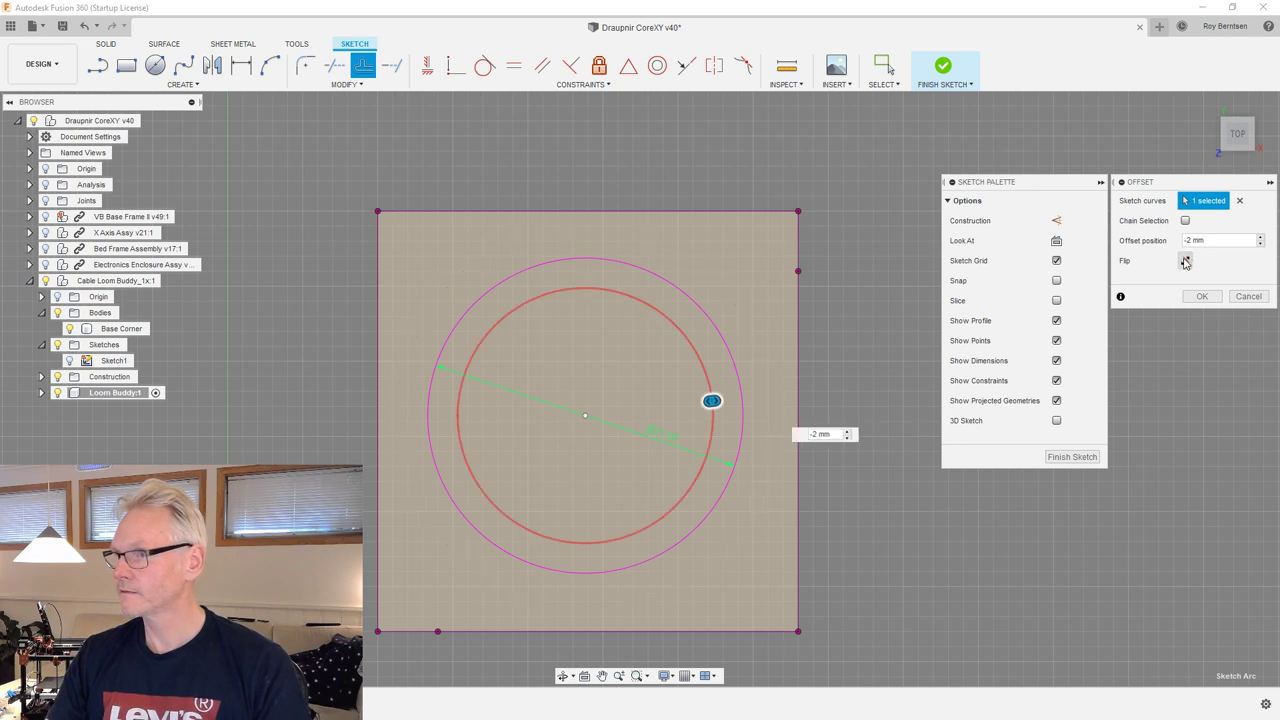
left_click(1202, 296)
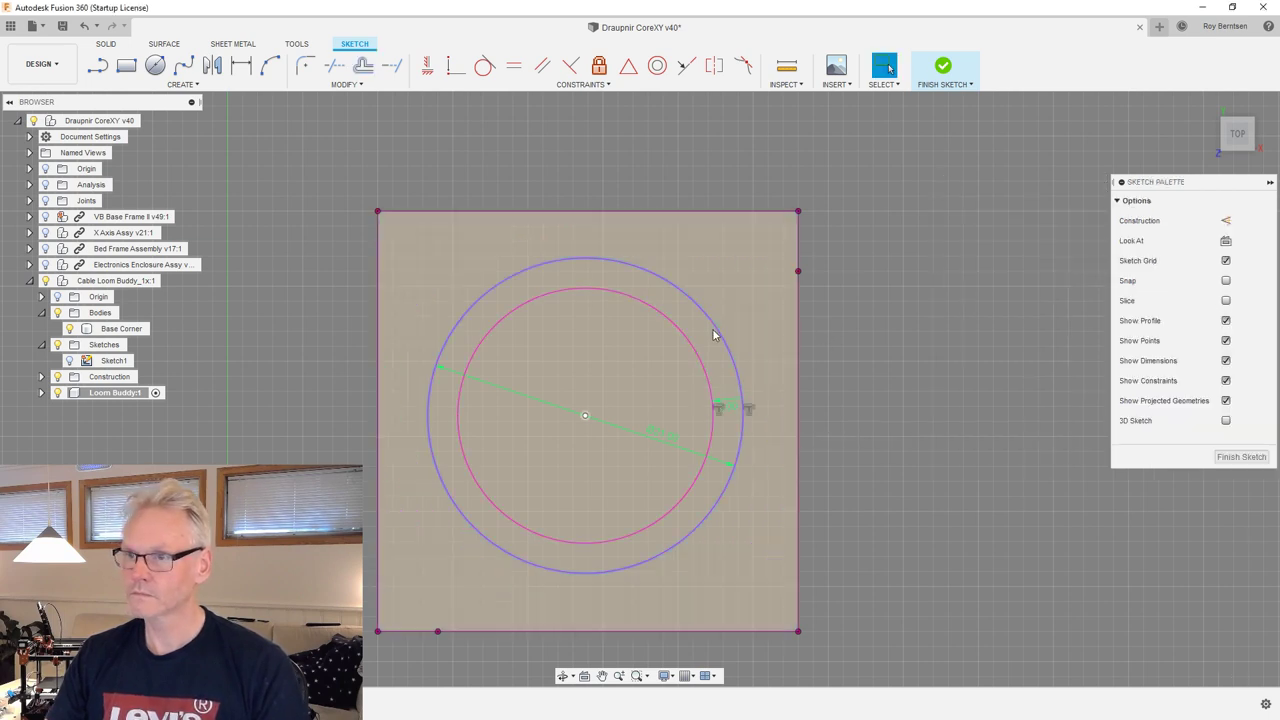
Reposition the two concentric circles within the square and make the outer circle tangent to the square's upper edge.
left_click_drag(720, 323, 727, 340)
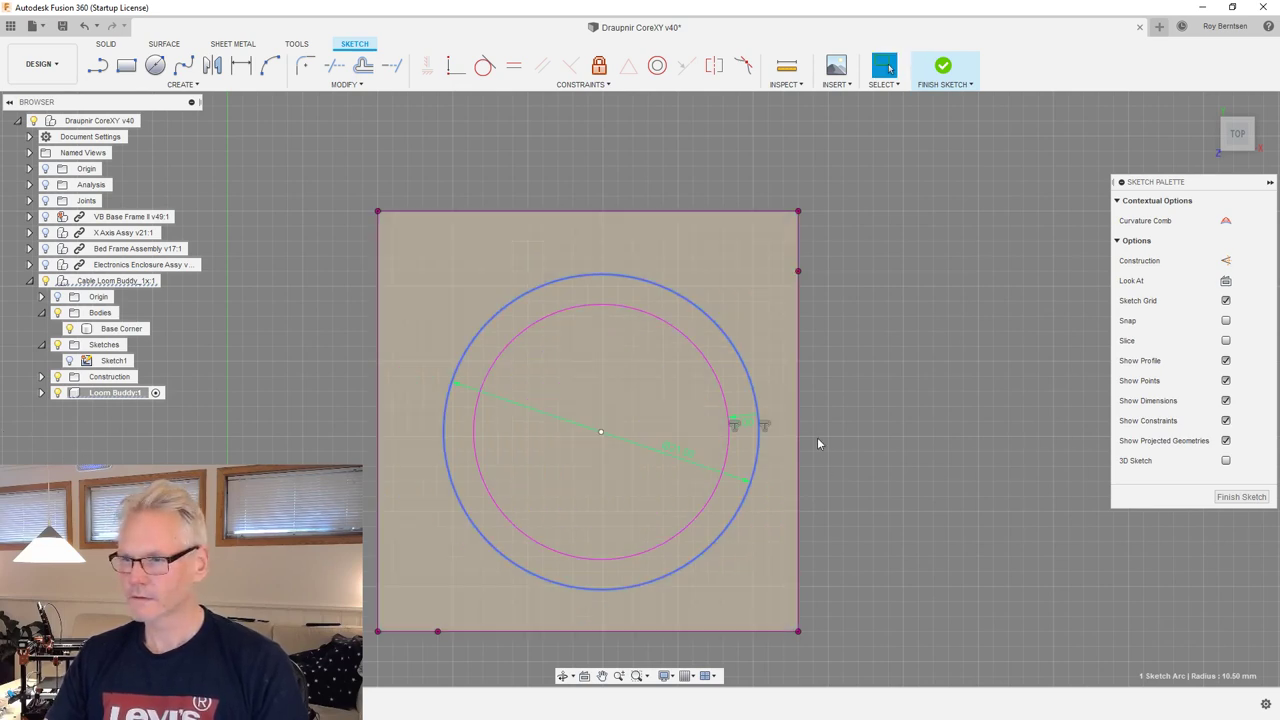
mouse_move(749, 366)
left_mouse_down()
mouse_move(733, 365)
mouse_move(742, 346)
left_mouse_up()
left_click(1054, 312)
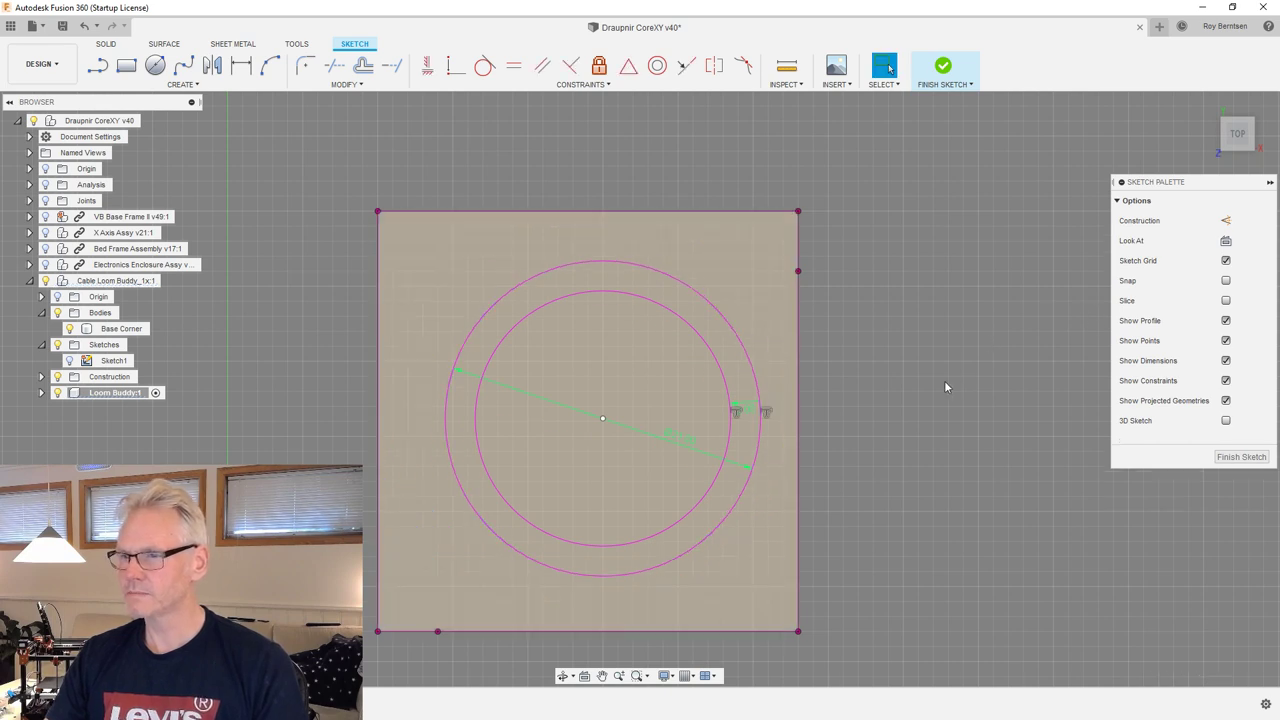
mouse_move(737, 343)
left_mouse_down()
mouse_move(706, 356)
mouse_move(726, 351)
mouse_move(737, 314)
mouse_move(714, 314)
mouse_move(701, 338)
mouse_move(740, 326)
mouse_move(743, 306)
mouse_move(689, 323)
mouse_move(738, 354)
mouse_move(746, 334)
mouse_move(734, 332)
left_mouse_up()
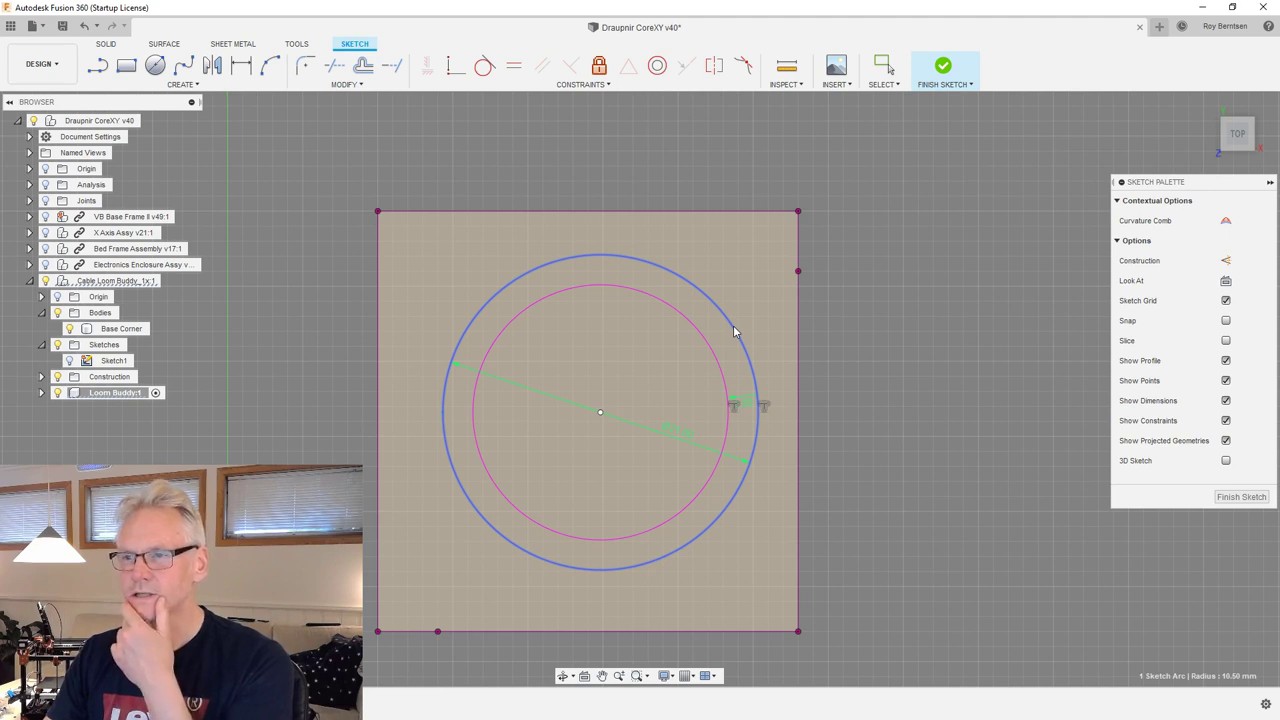
left_click(484, 65)
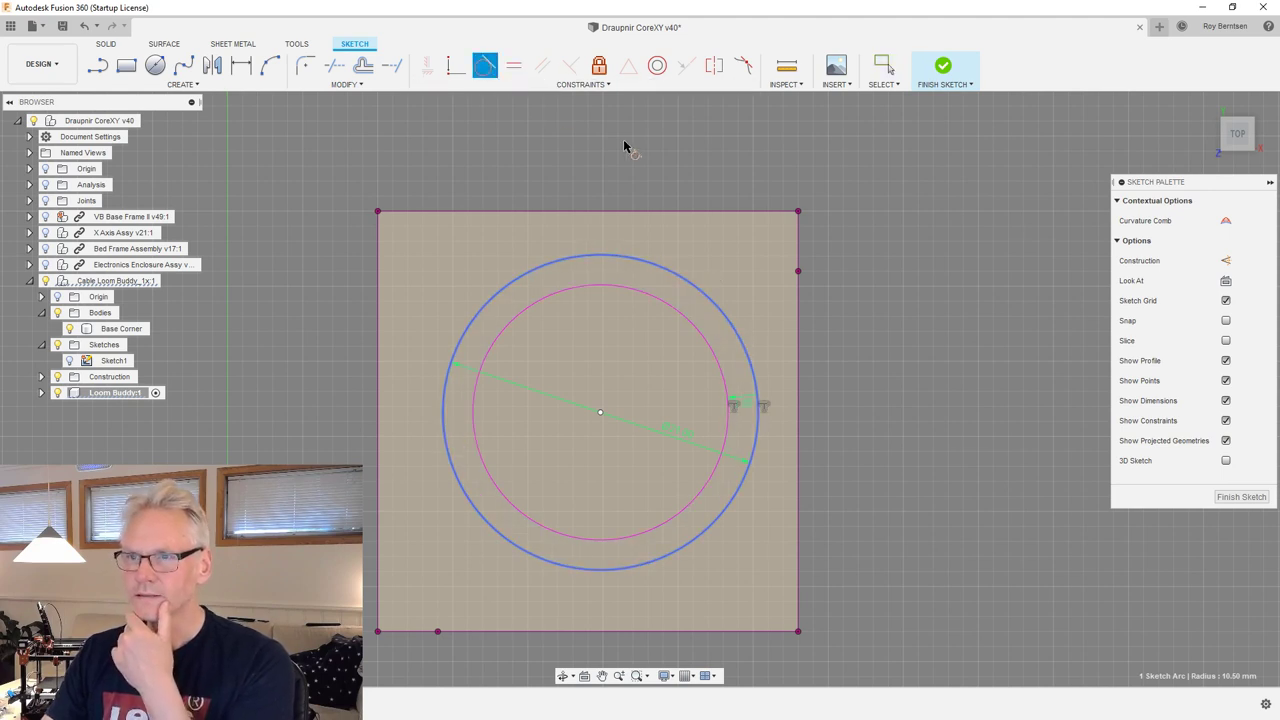
left_click(668, 211)
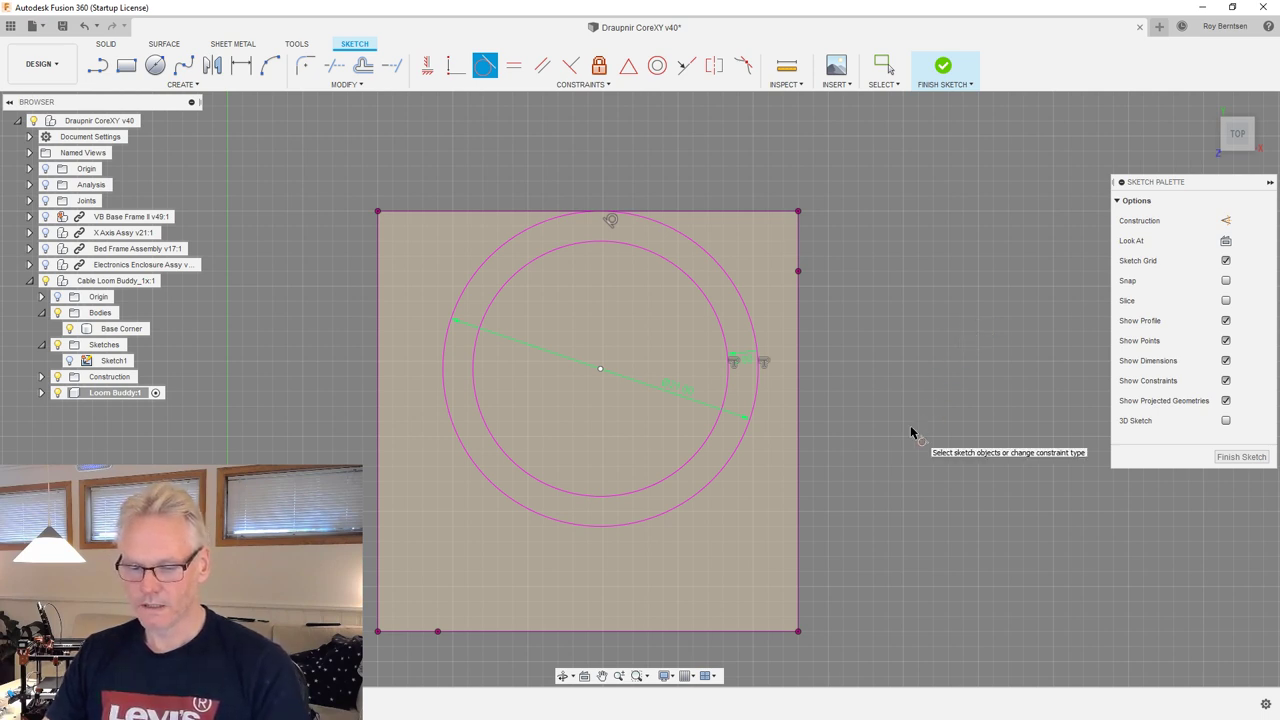
Dimension the horizontal distance from the square's upper-left corner to the concentric circles' centre as 14 mm.
key("d")
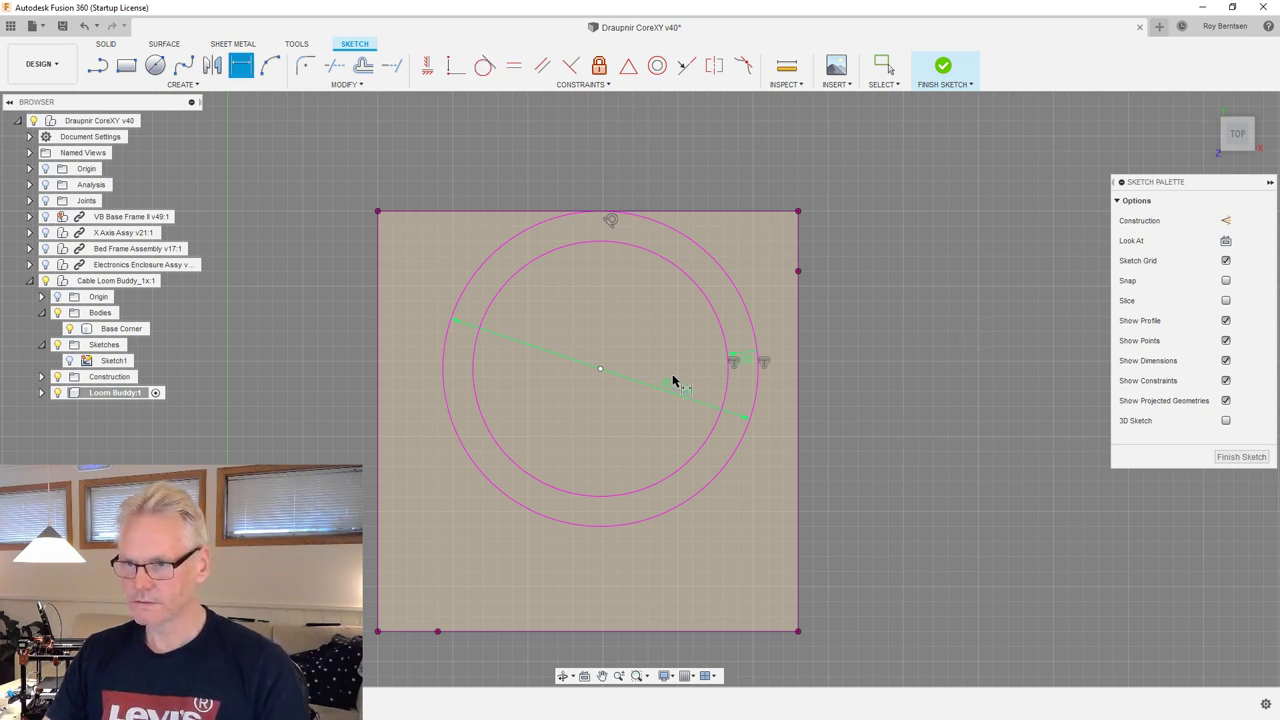
left_click(601, 370)
left_click(379, 211)
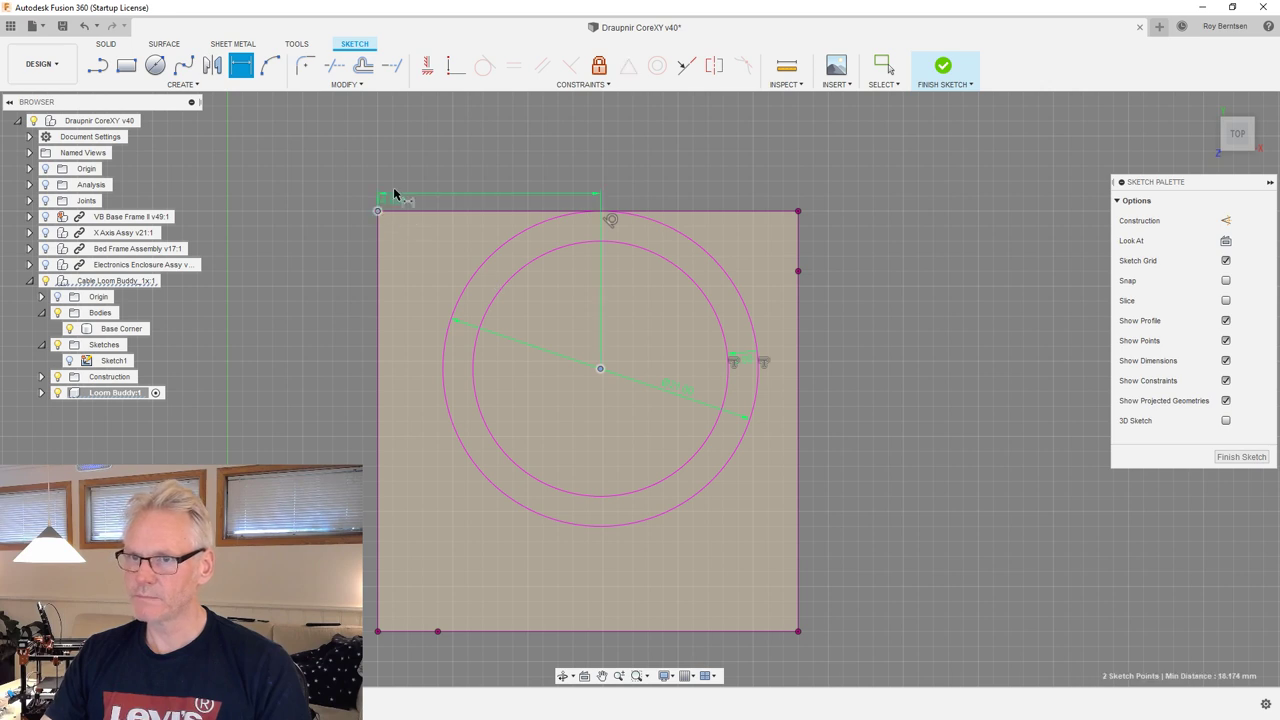
left_click(440, 157)
type("1")
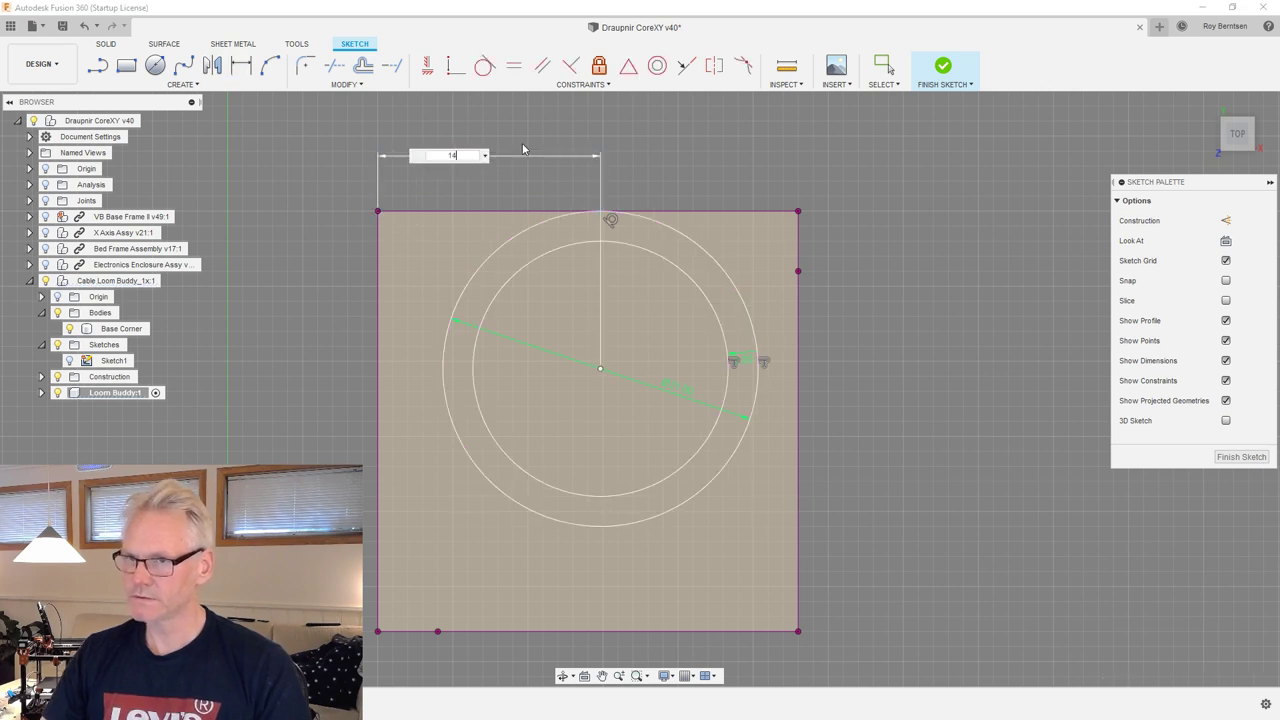
type("4")
key("Return")
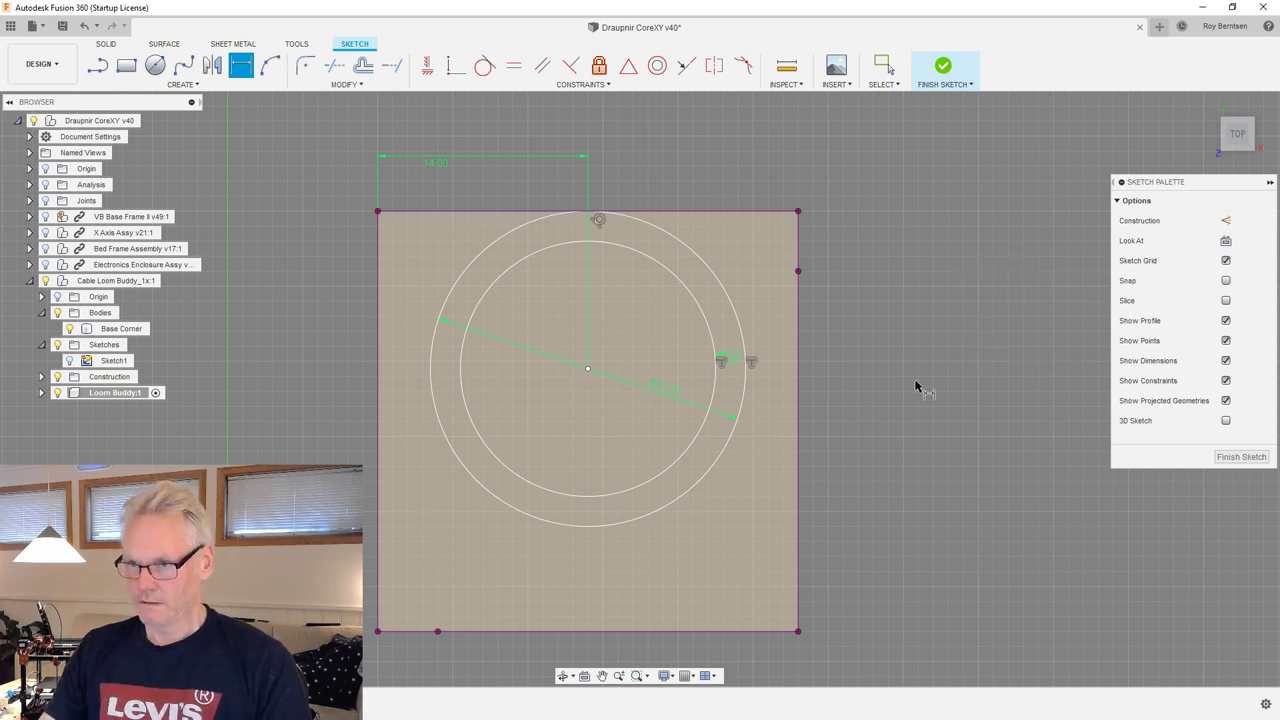
Sketch a 3.5 mm diameter circle below the ring and move it towards the square's lower-right corner.
key("c")
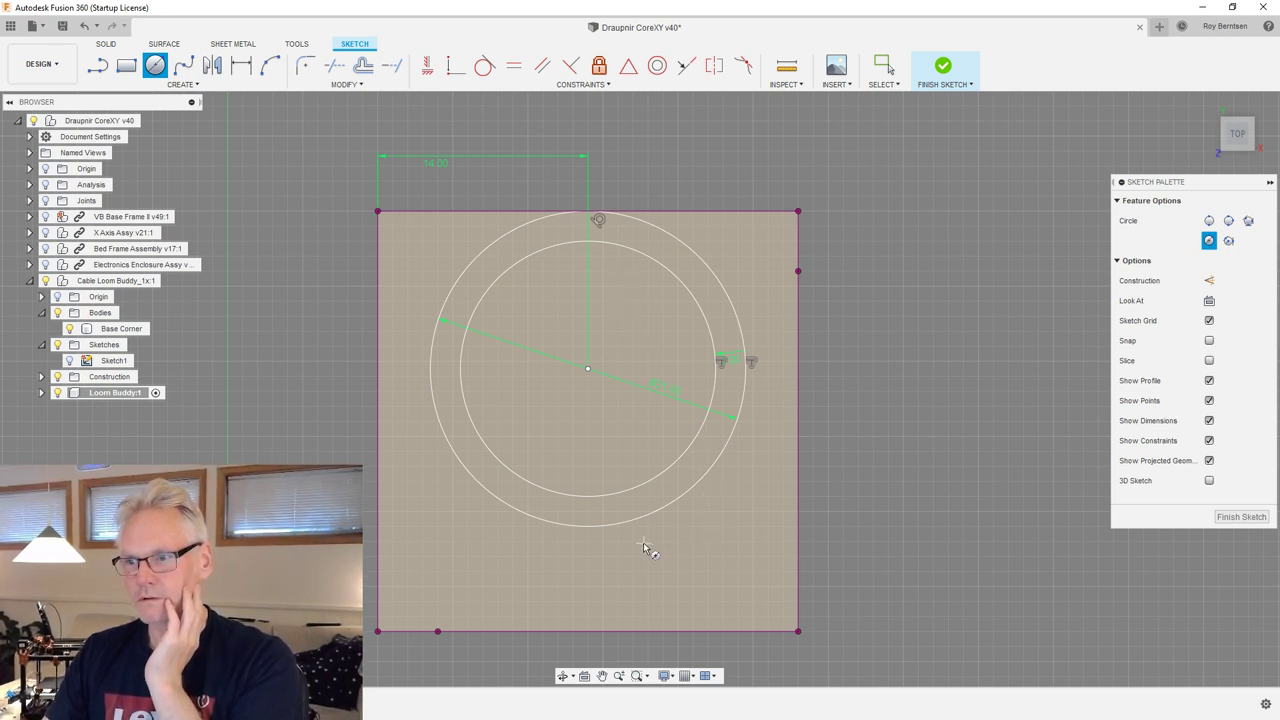
left_click(586, 558)
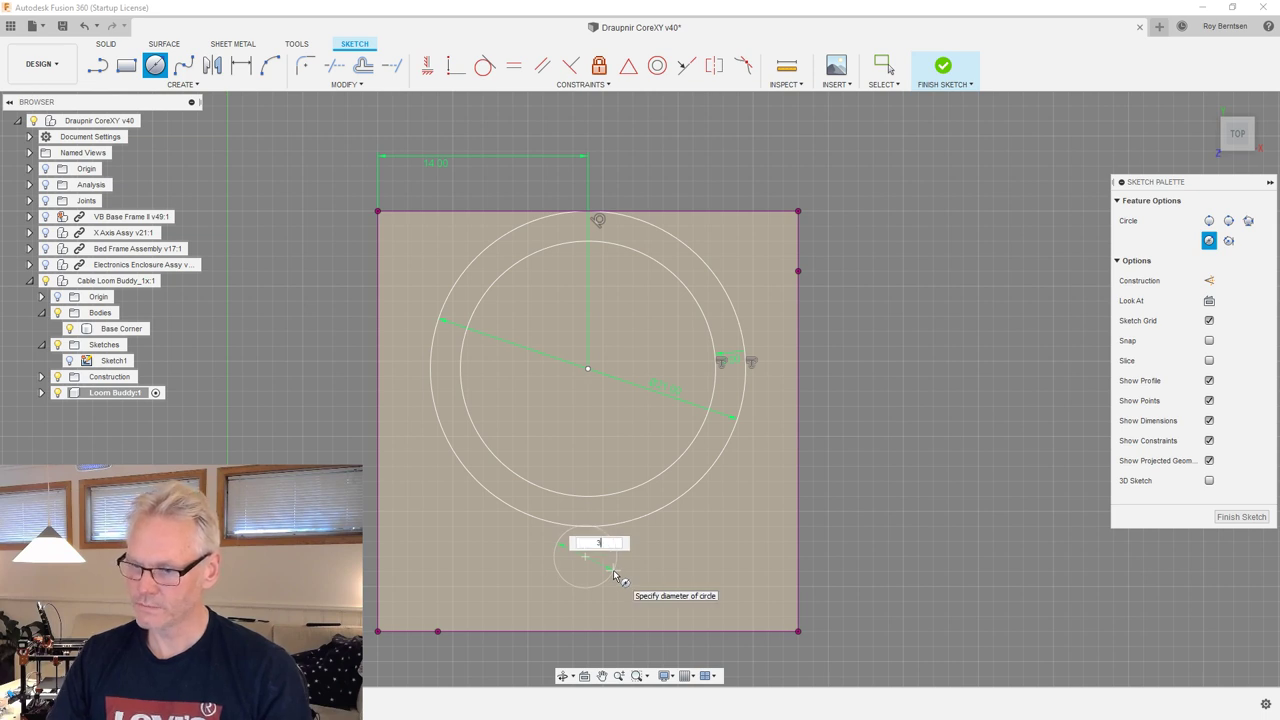
key("Return")
key("Escape")
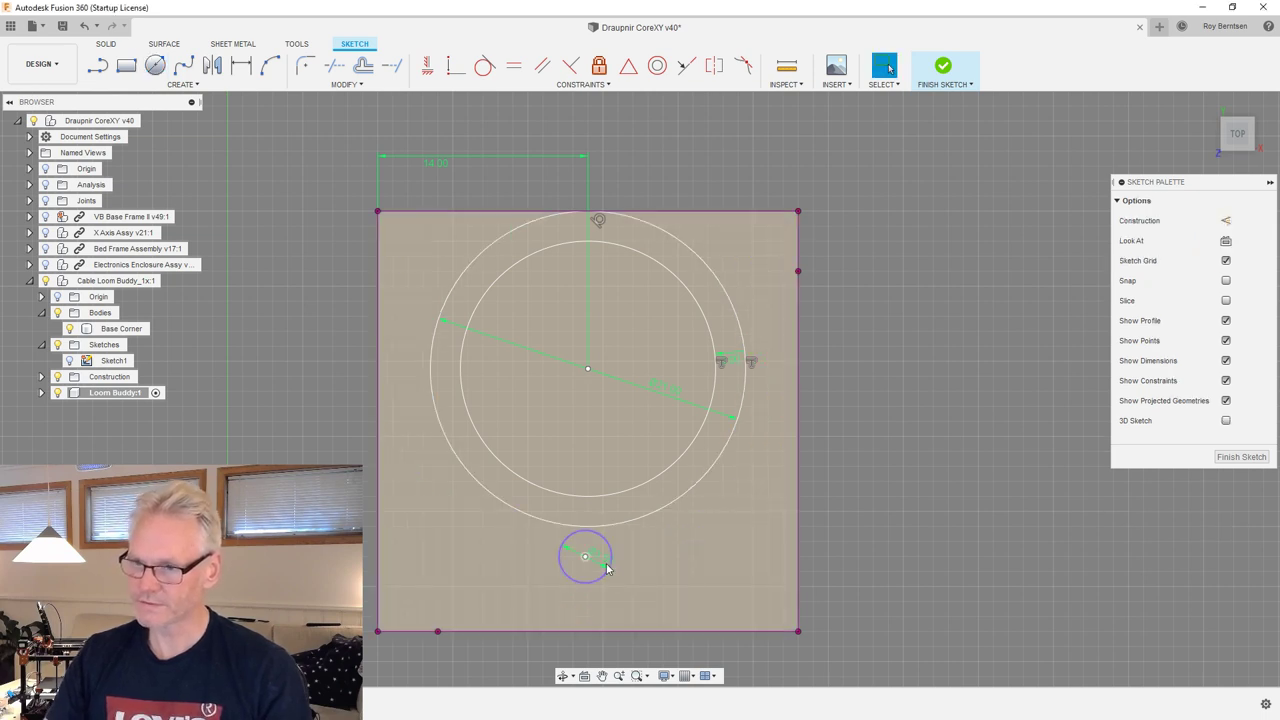
mouse_move(586, 559)
left_mouse_down()
mouse_move(606, 562)
mouse_move(594, 579)
mouse_move(725, 540)
mouse_move(465, 532)
mouse_move(618, 532)
mouse_move(557, 553)
mouse_move(622, 556)
mouse_move(731, 474)
mouse_move(628, 555)
mouse_move(735, 519)
mouse_move(729, 537)
mouse_move(760, 594)
mouse_move(711, 531)
mouse_move(754, 578)
mouse_move(647, 563)
mouse_move(641, 573)
mouse_move(751, 551)
mouse_move(752, 564)
mouse_move(697, 548)
mouse_move(586, 580)
mouse_move(597, 591)
mouse_move(675, 553)
mouse_move(722, 557)
left_mouse_up()
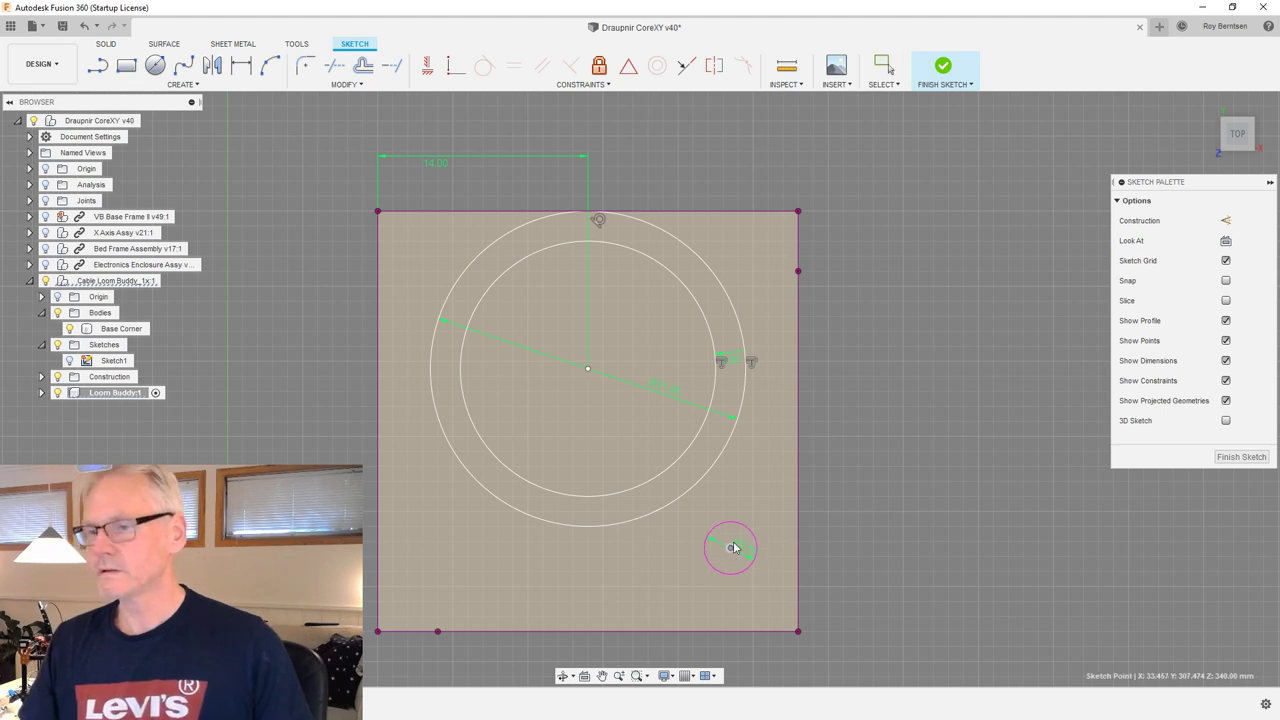
left_click_drag(711, 555, 717, 578)
left_click(1010, 590)
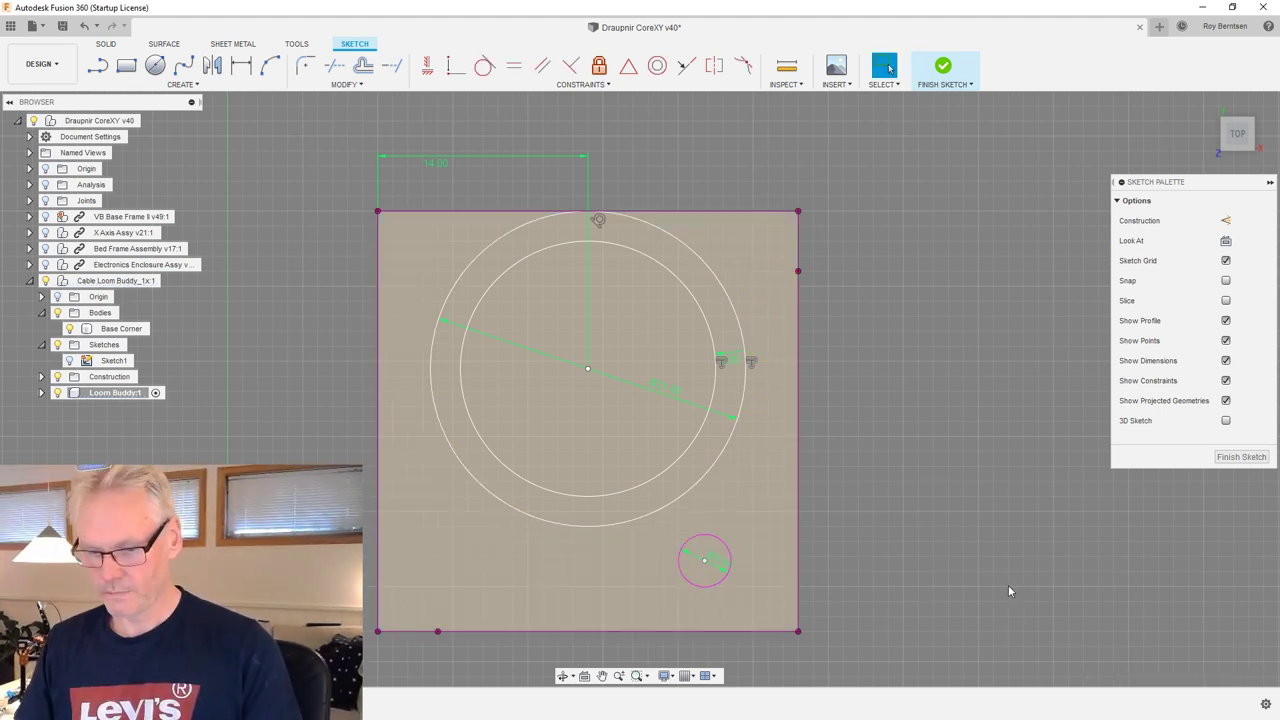
Draw a line from the ring's centre to the square's lower-right corner and convert it to construction geometry.
key("l")
left_click(588, 372)
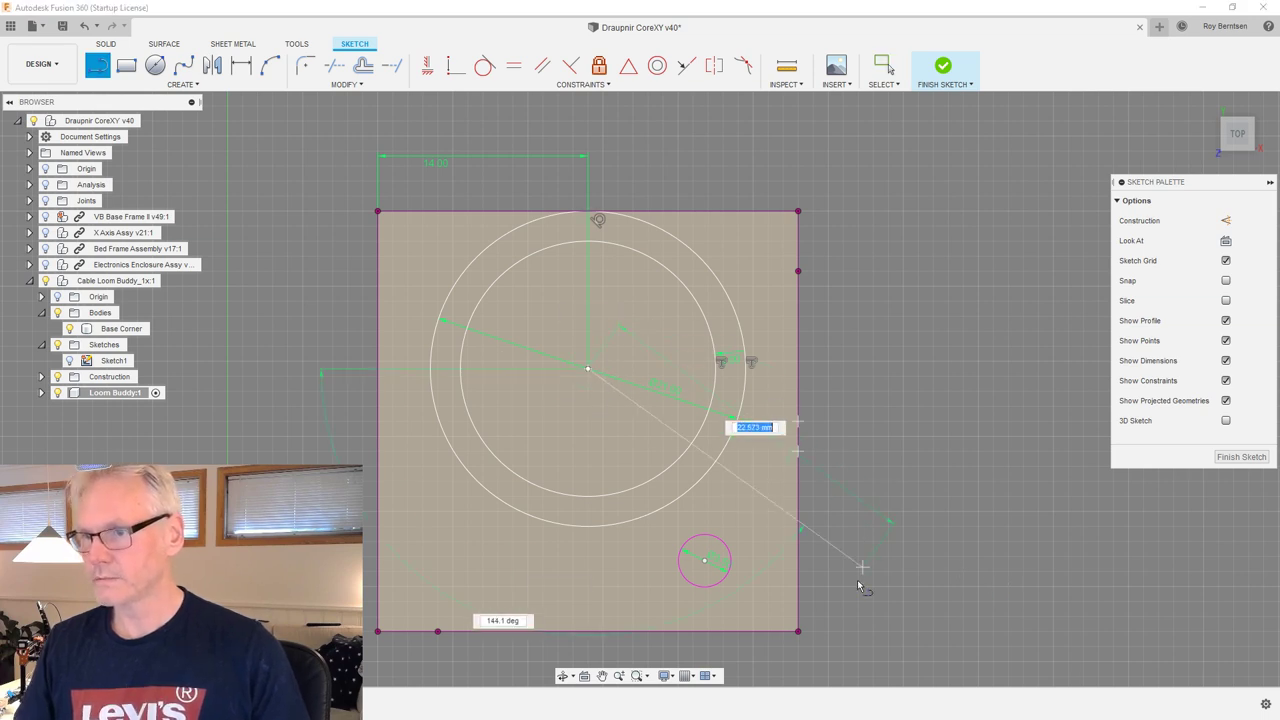
left_click(797, 631)
key("Escape")
left_click(787, 618)
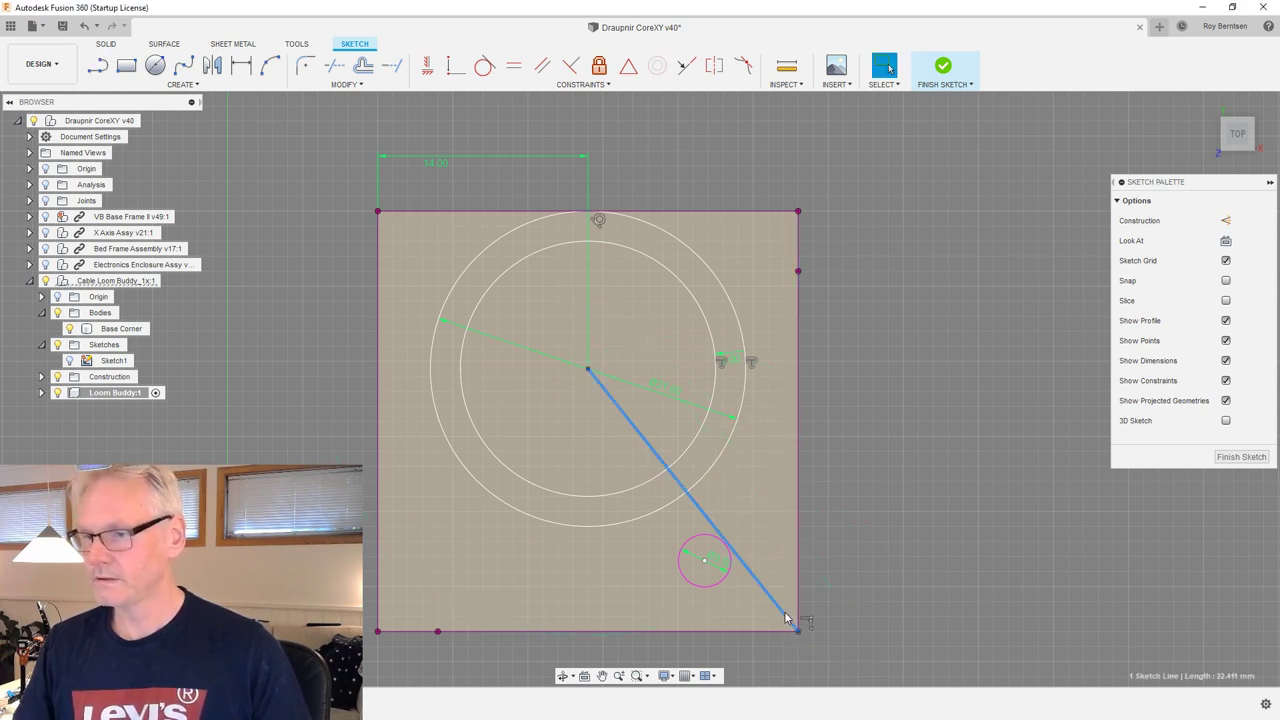
key("x")
left_click(877, 594)
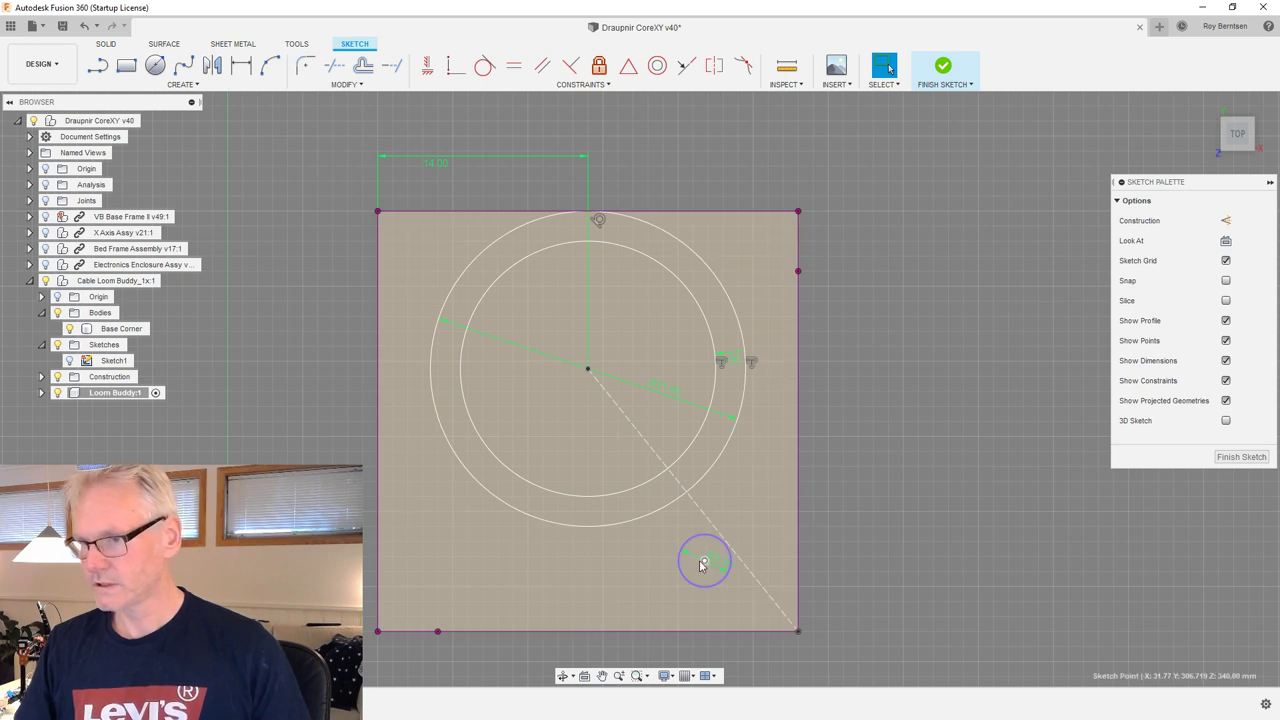
Place the small circle's centre on the diagonal construction line, just outside the ring.
left_click_drag(705, 563, 724, 538)
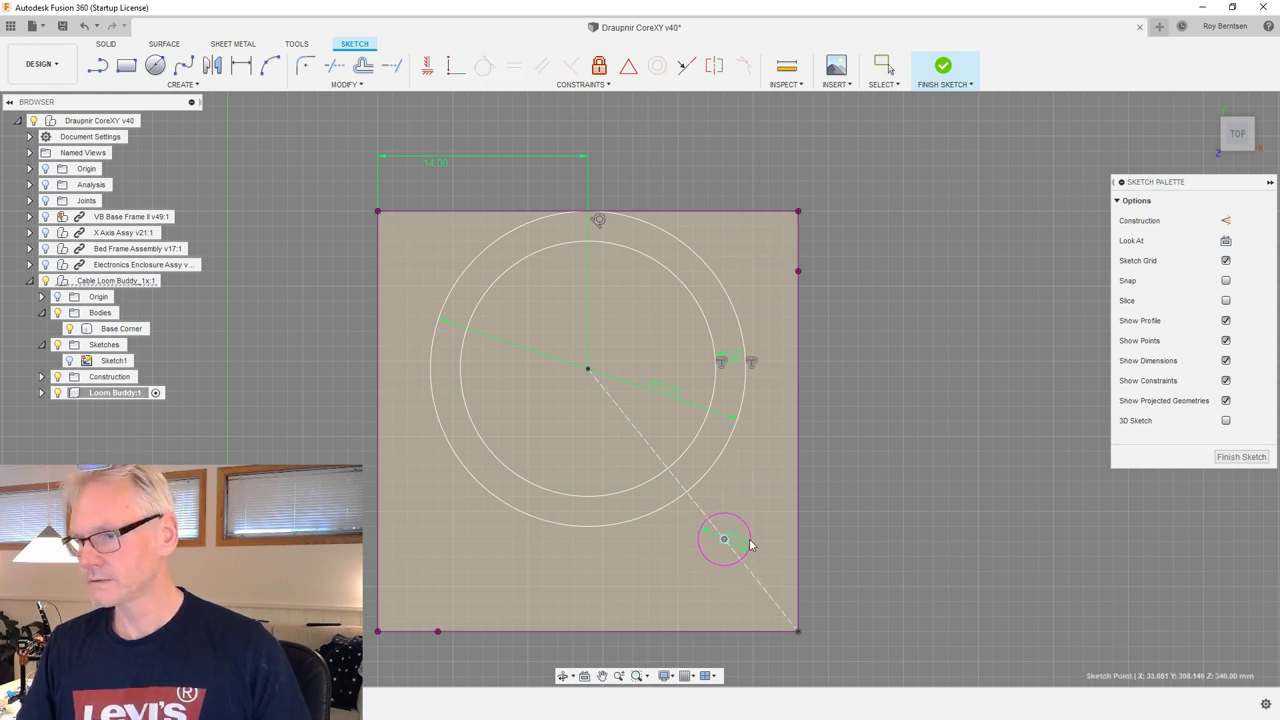
left_click(742, 524)
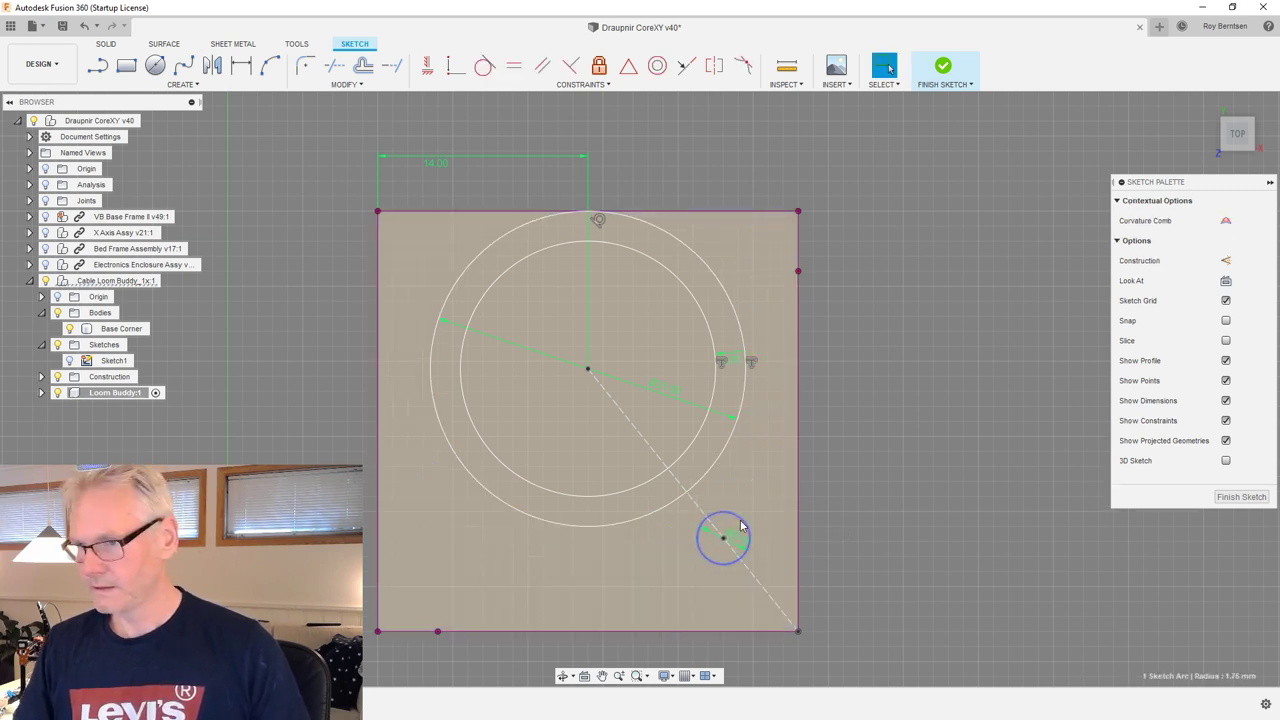
left_click_drag(740, 524, 745, 526)
key("Escape")
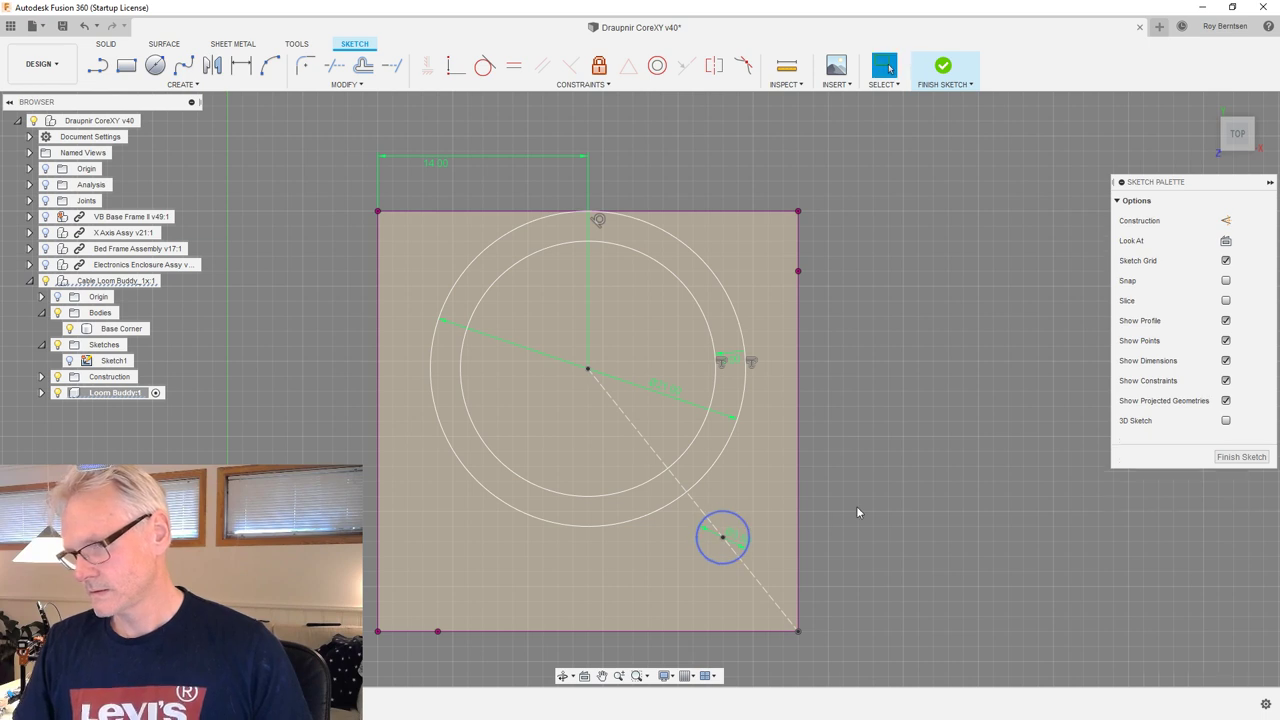
Add a 7 mm diameter circle concentric with the small circle and place its dimension label outside the square.
key("c")
left_click(722, 538)
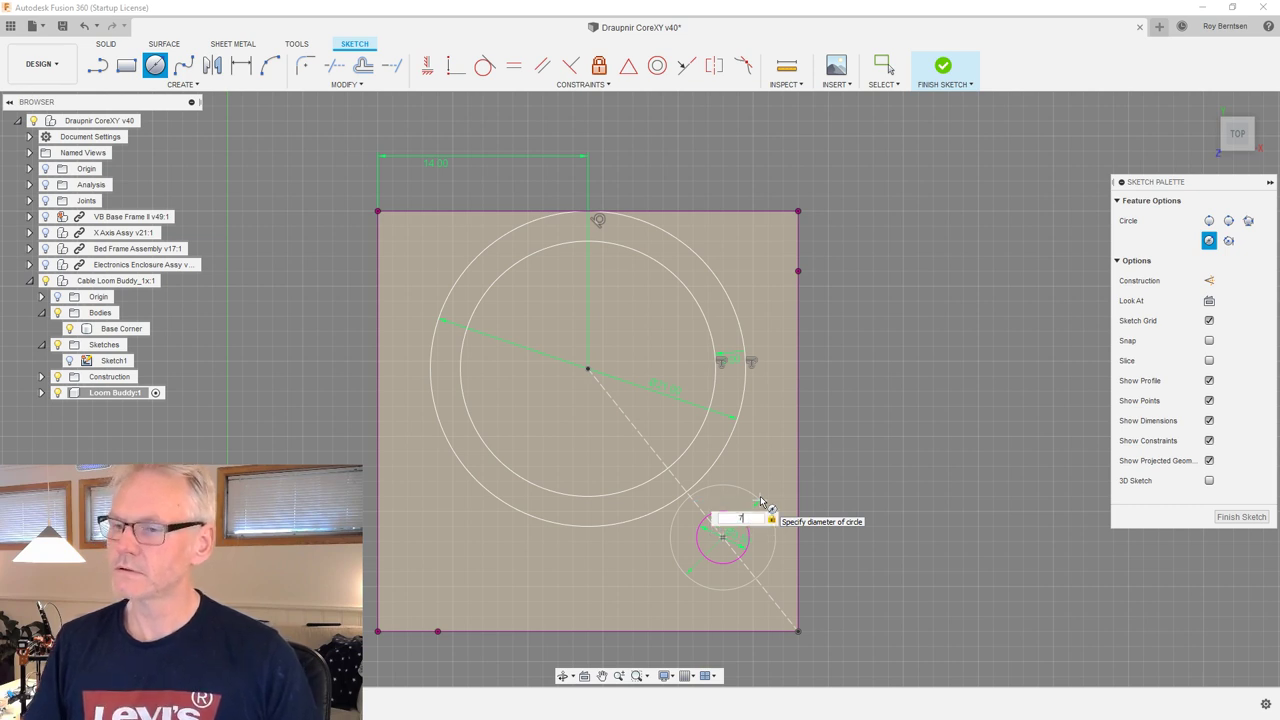
key("Return")
key("Escape")
left_click_drag(768, 511, 823, 523)
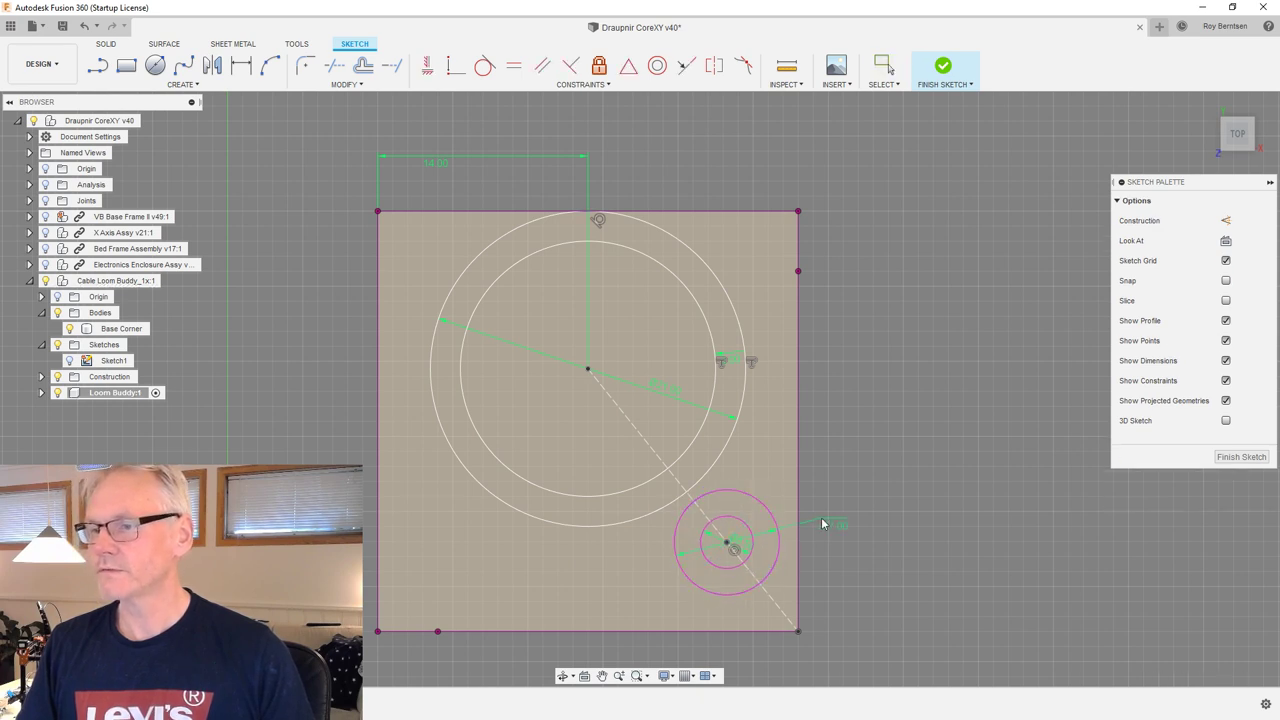
left_click(825, 496)
Make the 7 mm circle tangent to the ring's outer circle and change its diameter to 8 mm.
mouse_move(733, 490)
left_mouse_down()
mouse_move(716, 477)
mouse_move(737, 495)
left_mouse_up()
left_click(484, 65)
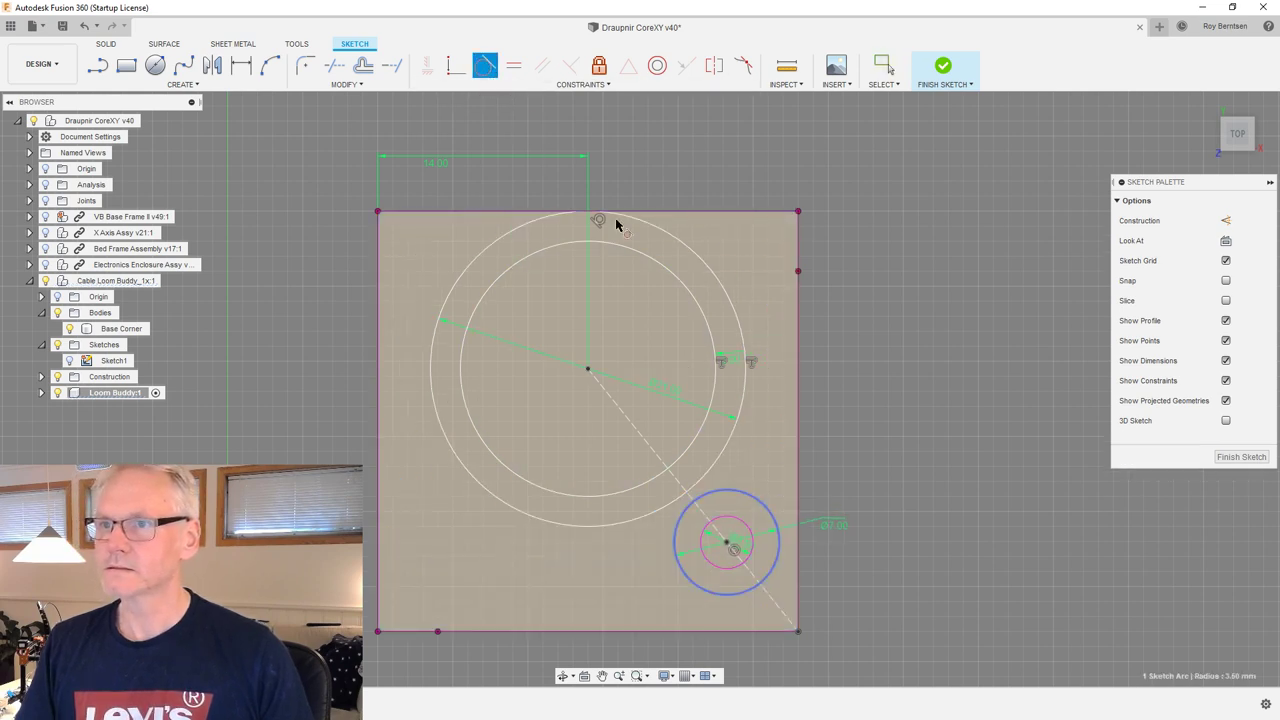
left_click(712, 476)
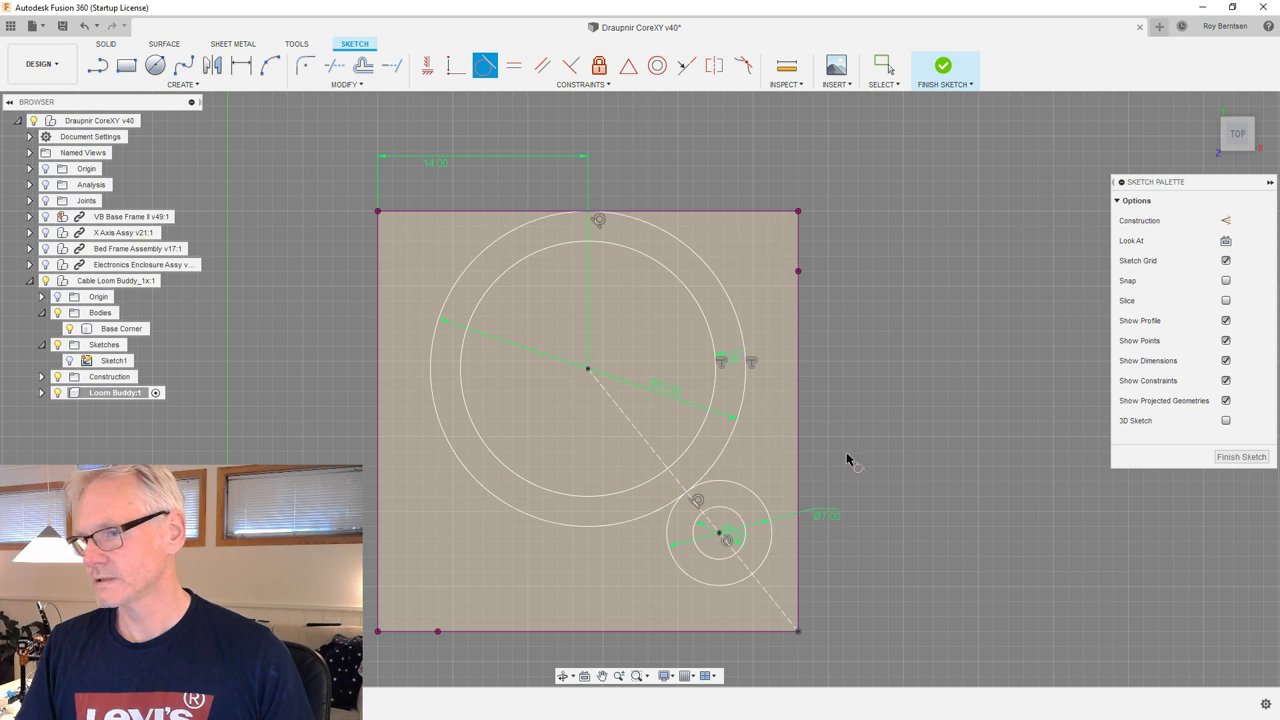
key("Escape")
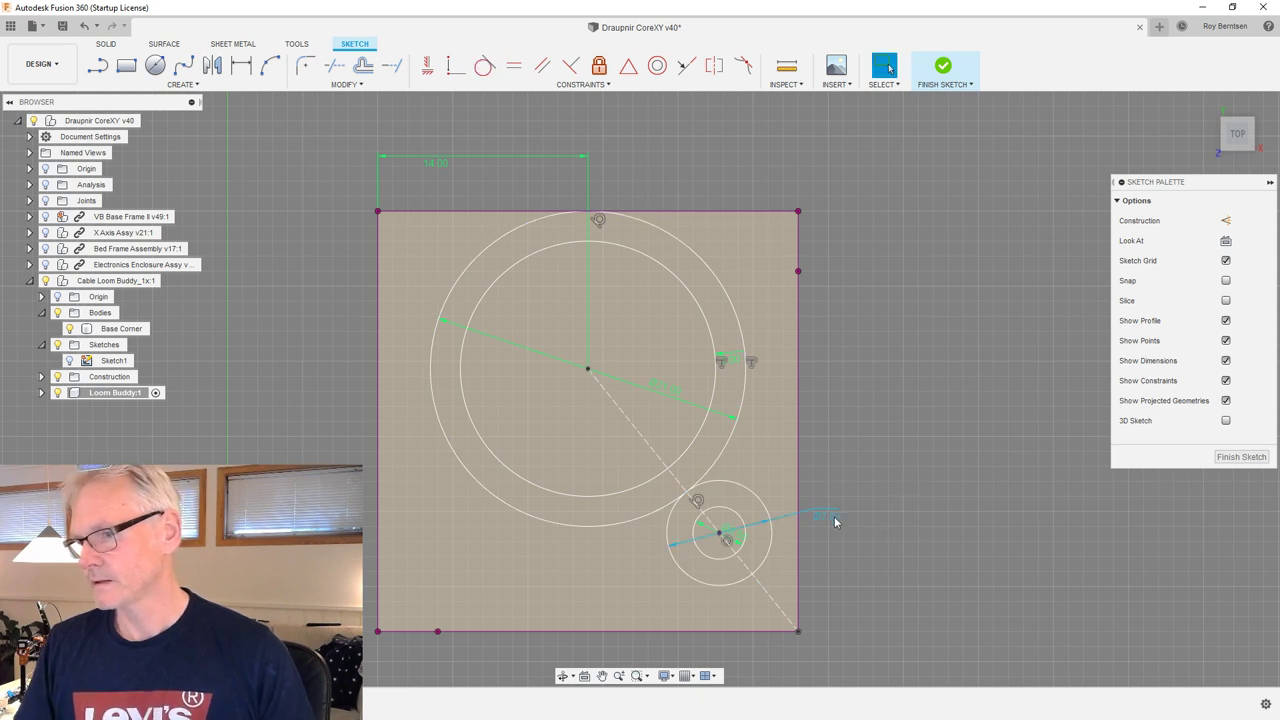
left_click(835, 521)
type("8")
key("Return")
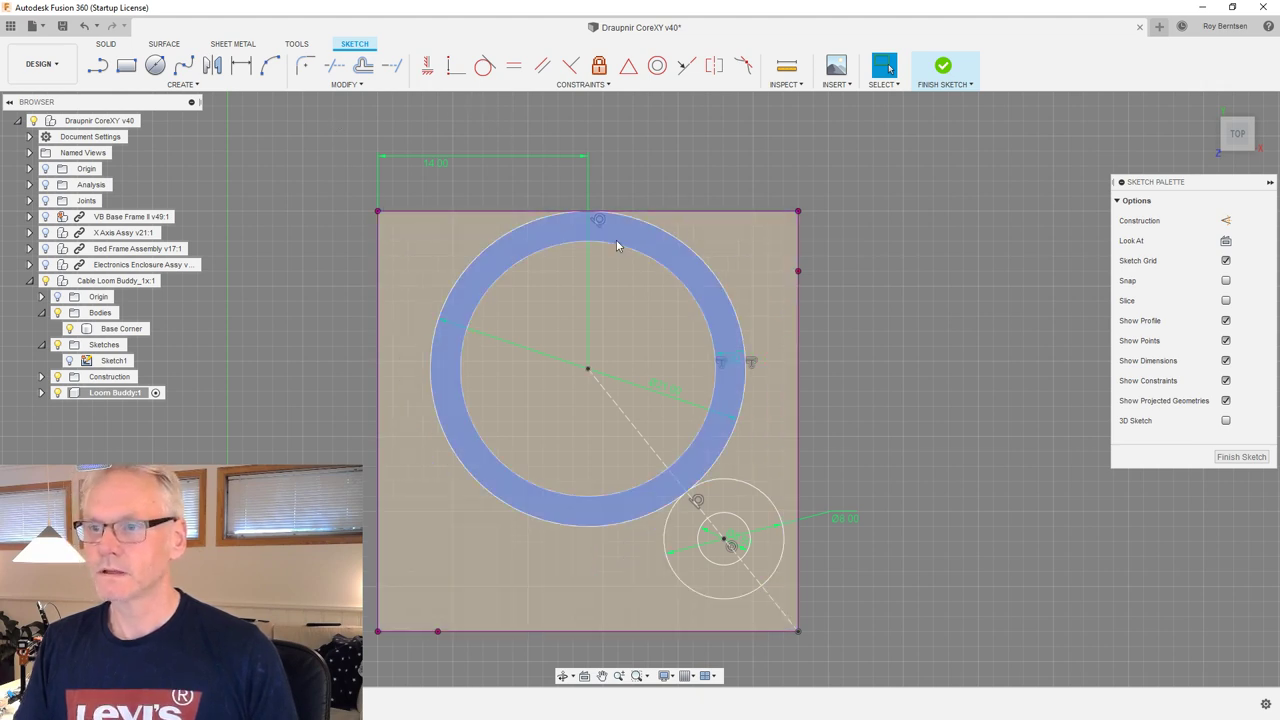
Draw two arcs bridging the ring and the 8 mm circle, and make the lower arc tangent to both circles.
left_click(270, 68)
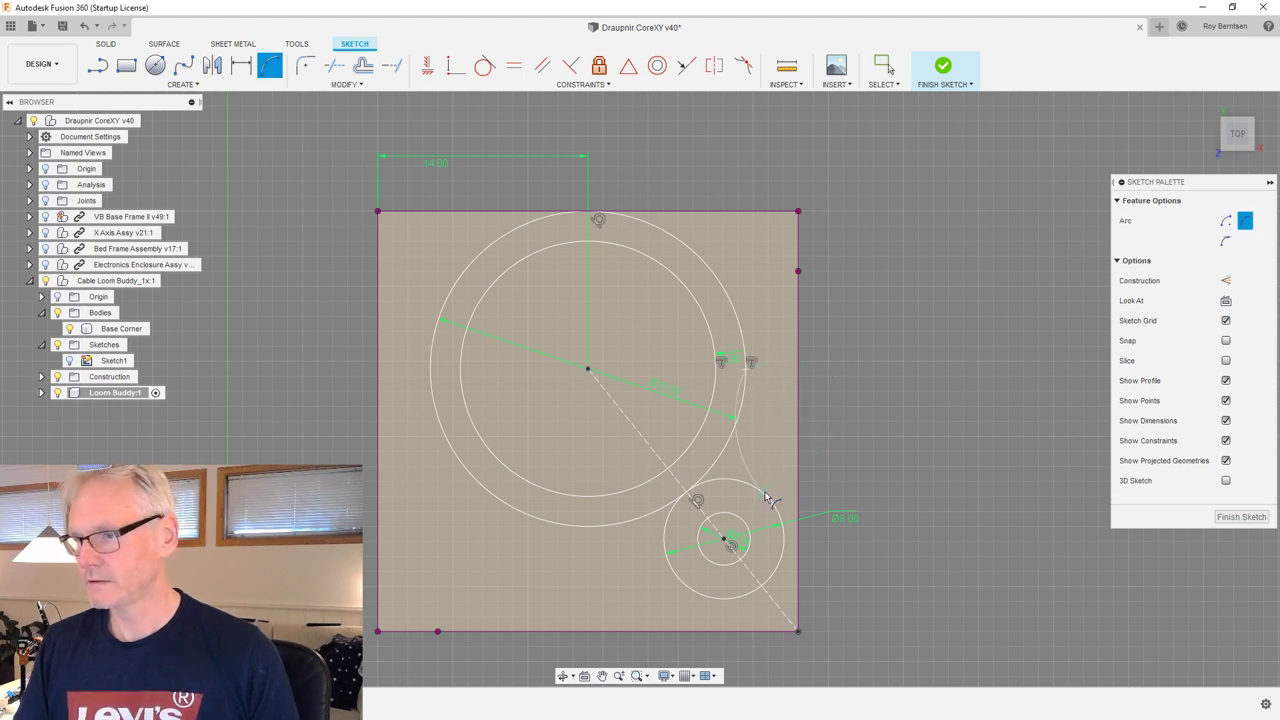
left_click(667, 557)
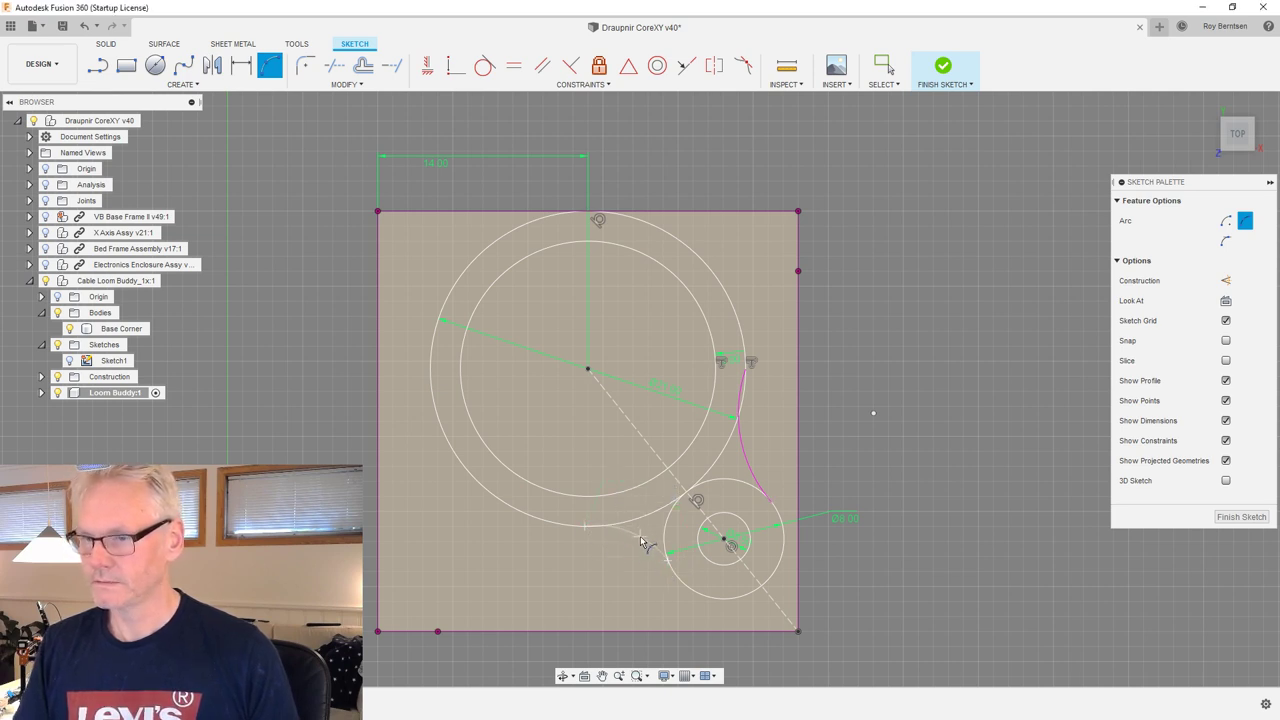
left_click(484, 65)
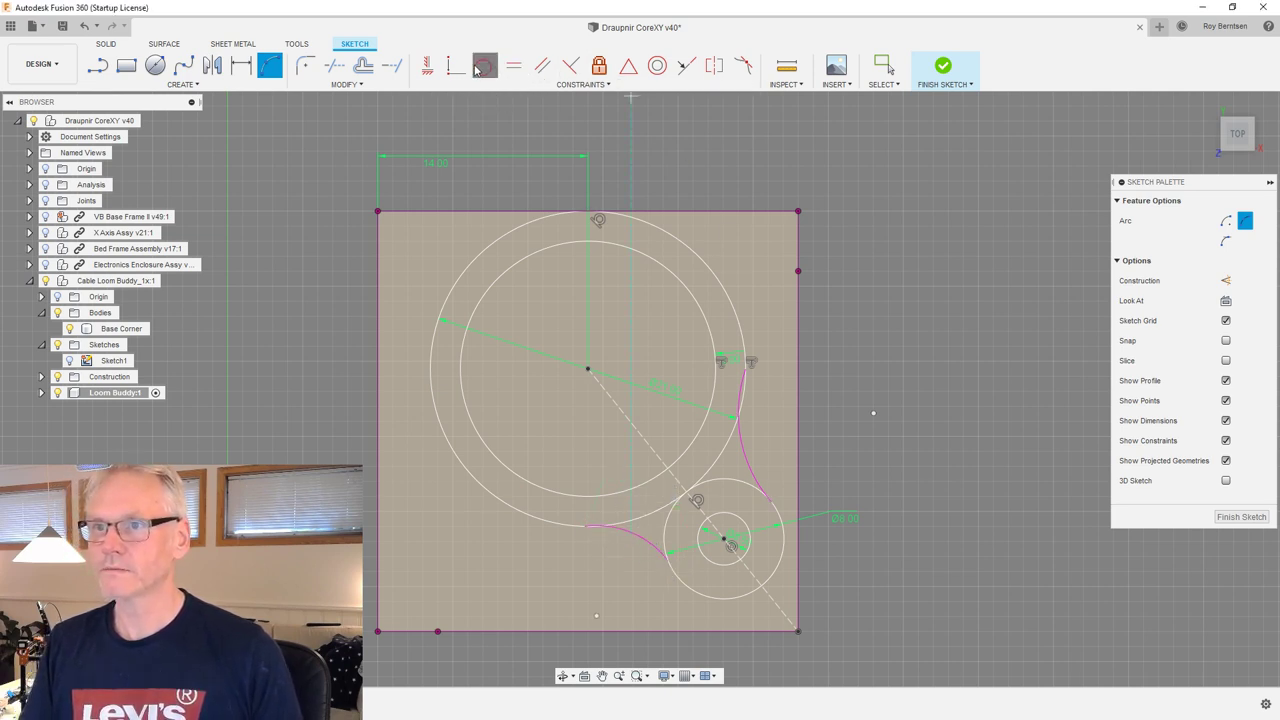
left_click(630, 533)
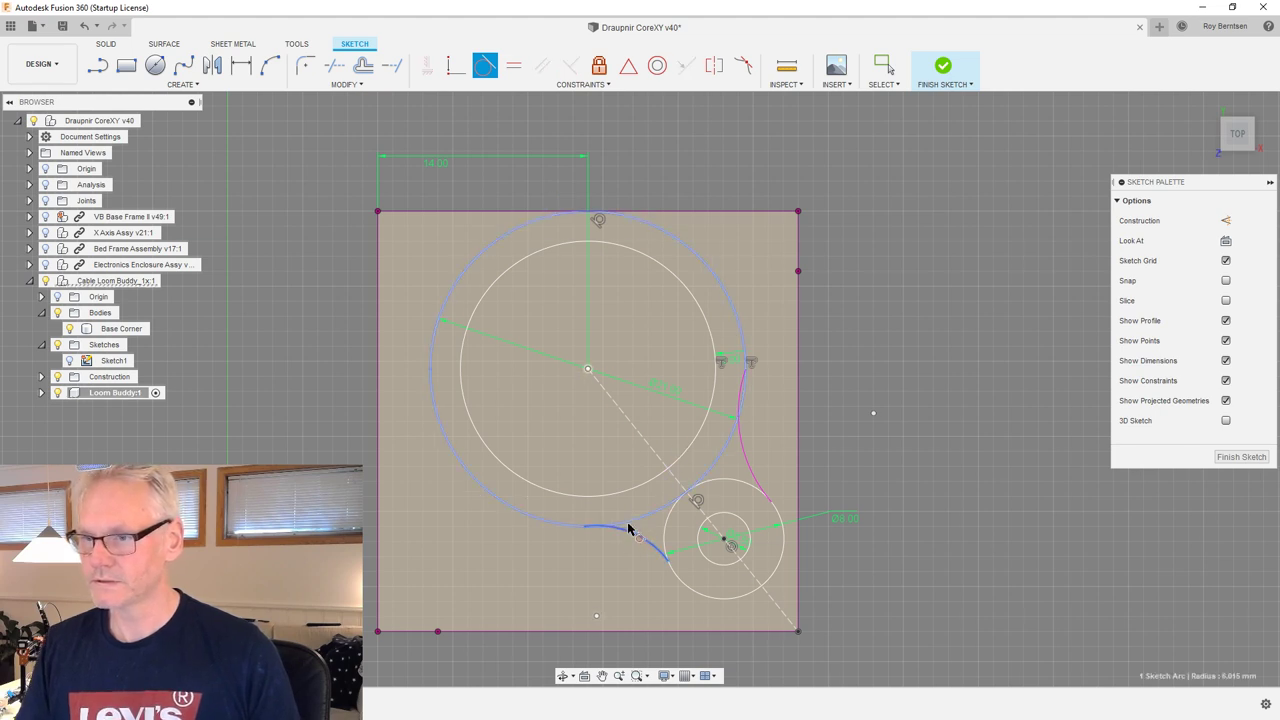
left_click(586, 526)
left_click(686, 589)
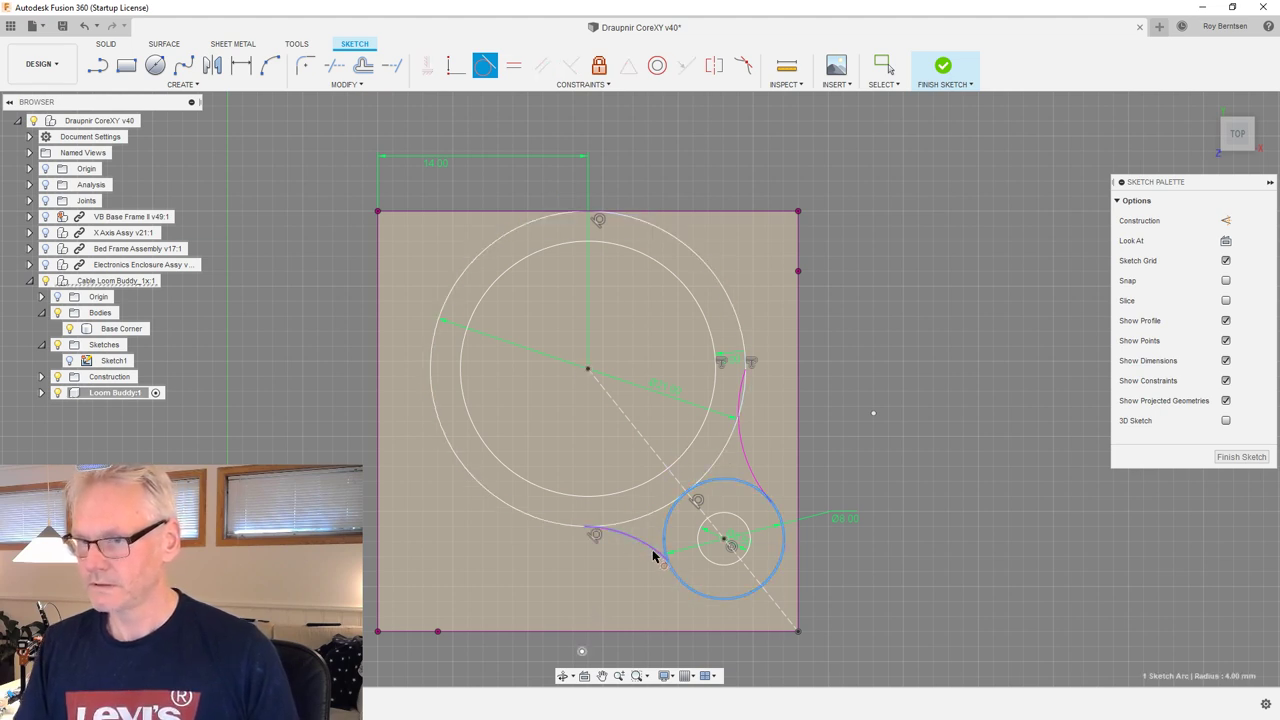
left_click(662, 551)
Make the right bridging arc tangent to the 8 mm circle and to the ring's outer circle.
left_click(757, 483)
left_click(777, 516)
left_click(743, 434)
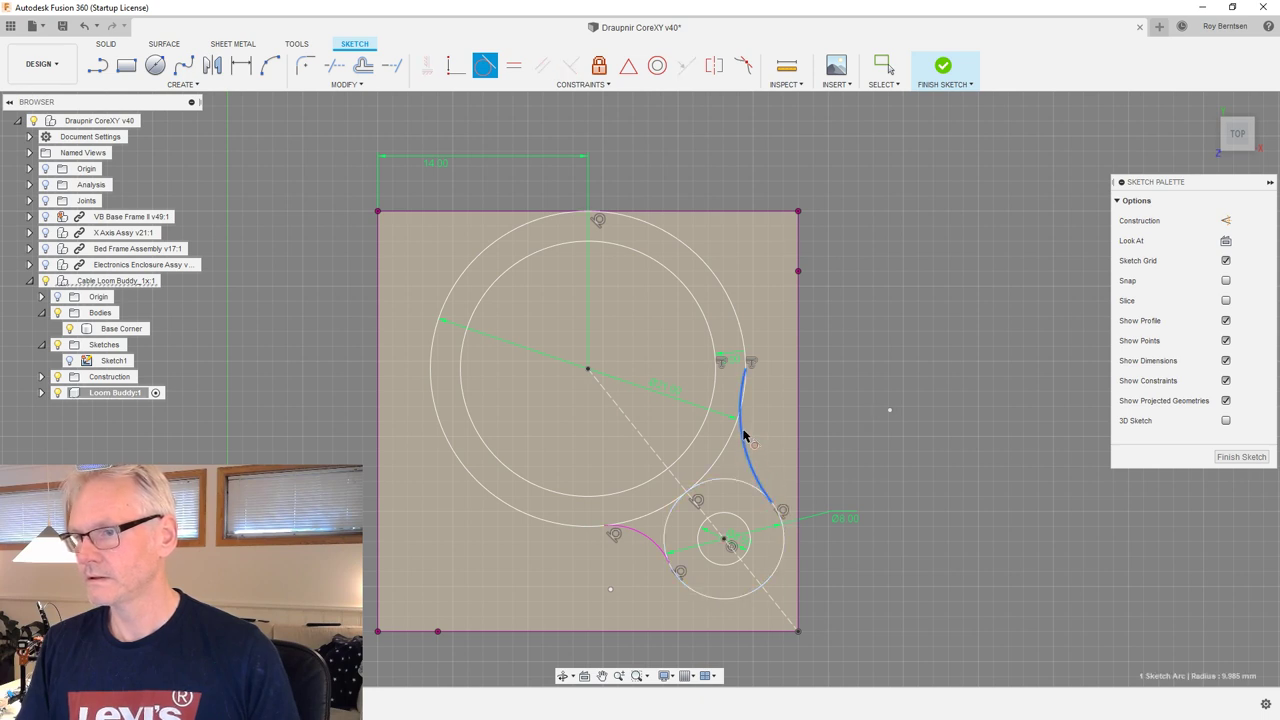
left_click(751, 346)
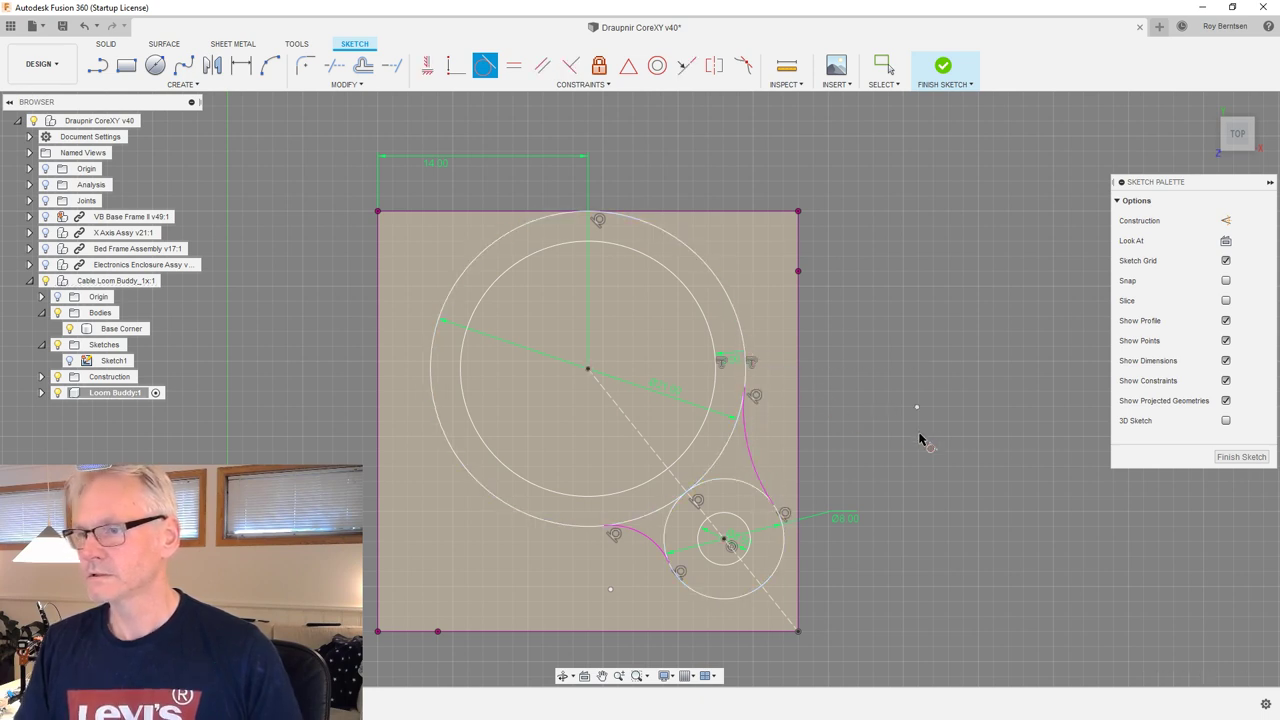
key("Escape")
Apply an Equal constraint between the right and lower bridging arcs.
left_click(752, 455)
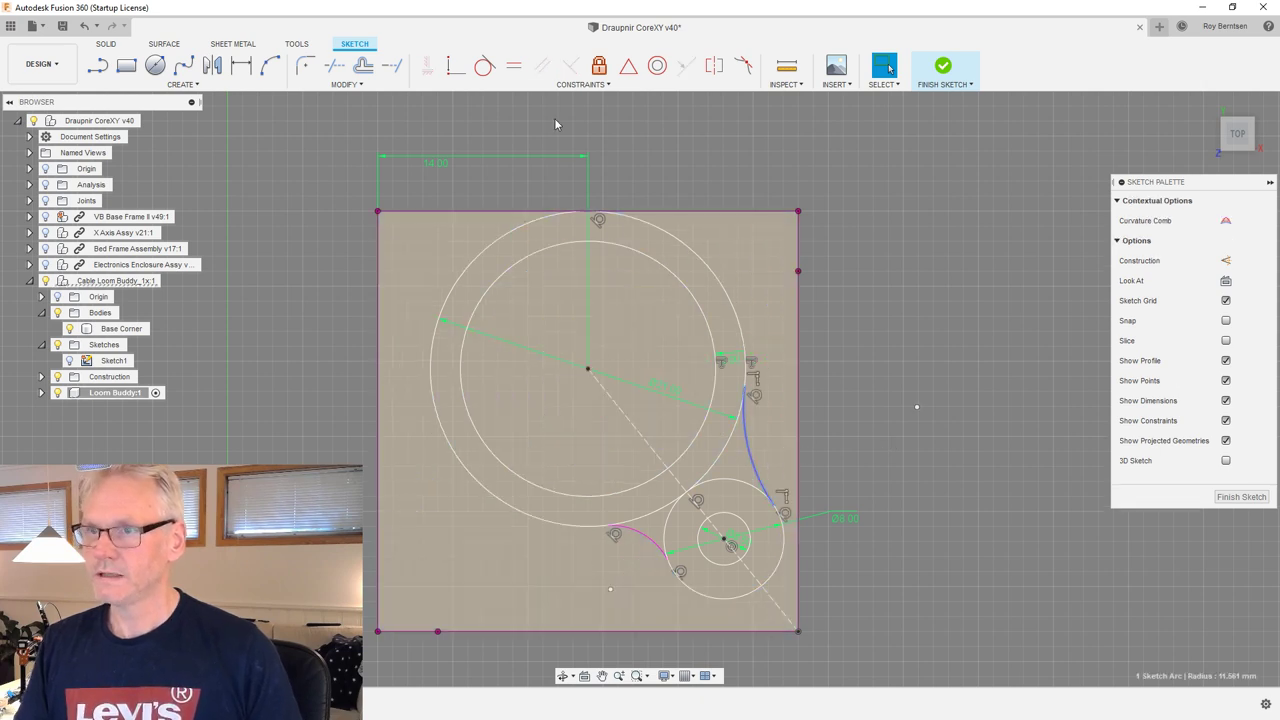
left_click(514, 67)
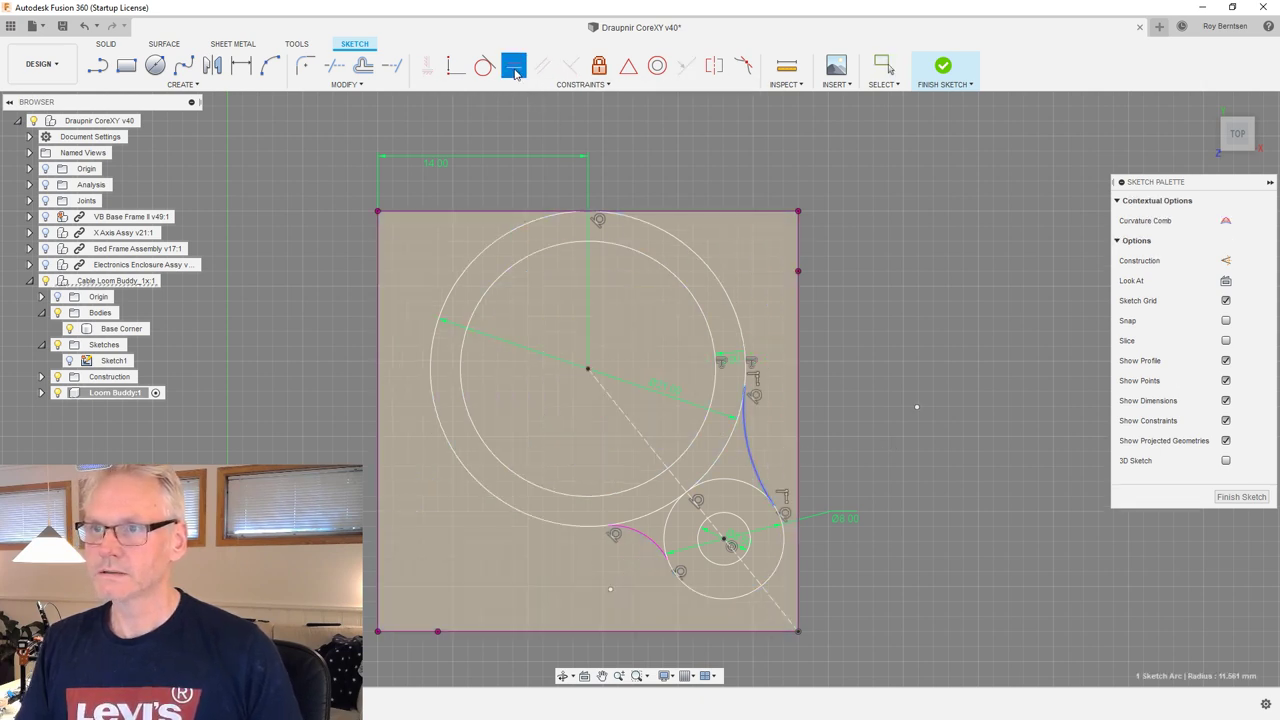
left_click(655, 546)
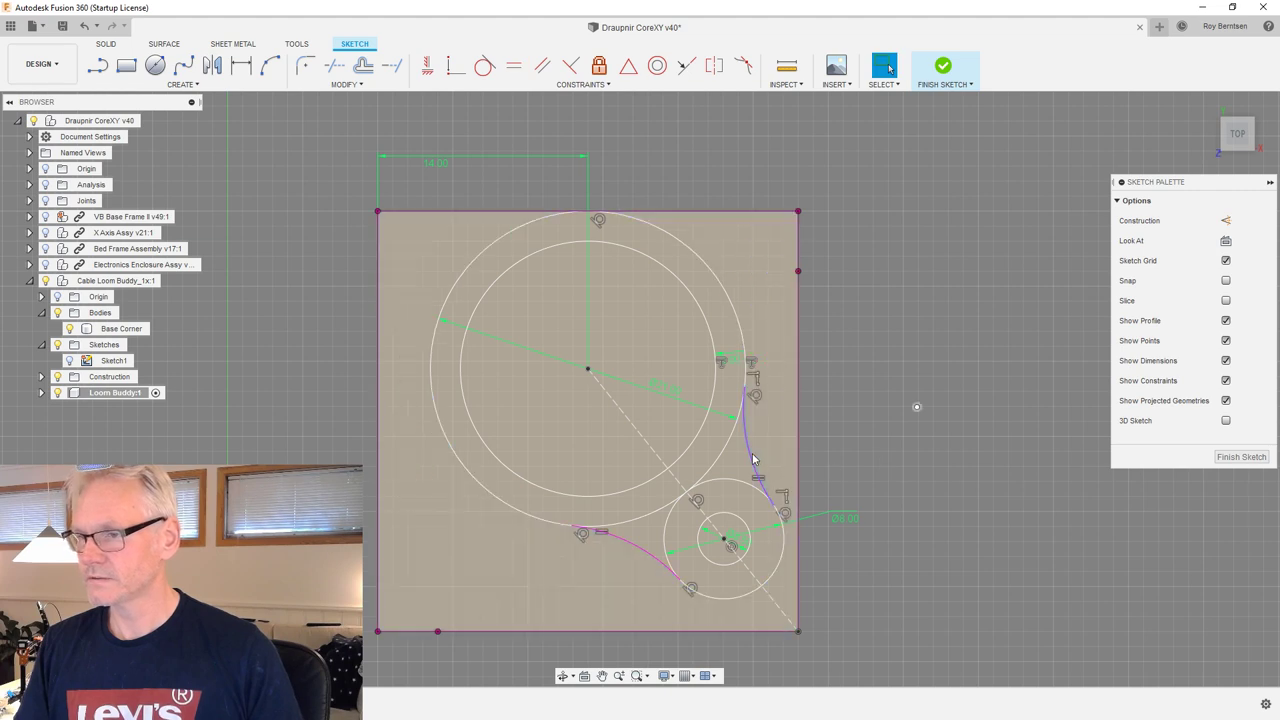
Add a 10 mm radius dimension to the right bridging arc, placing its label outside the square.
left_click(750, 457)
key("d")
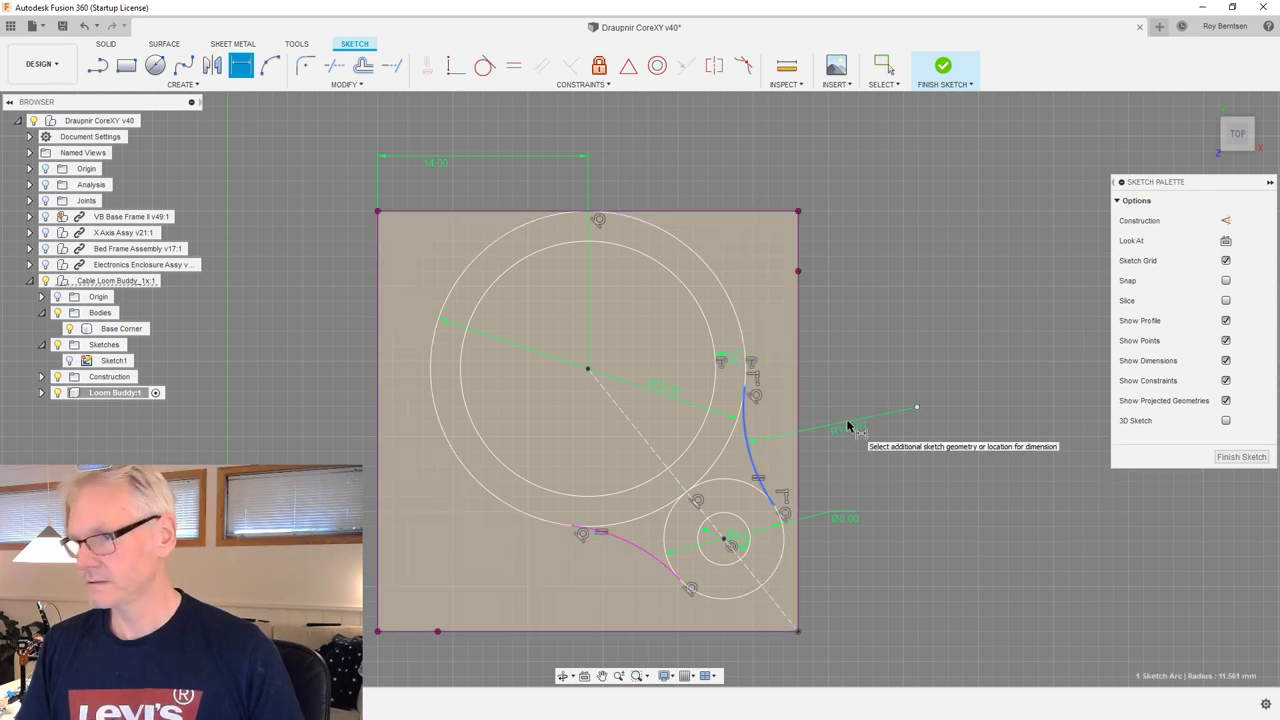
left_click(846, 424)
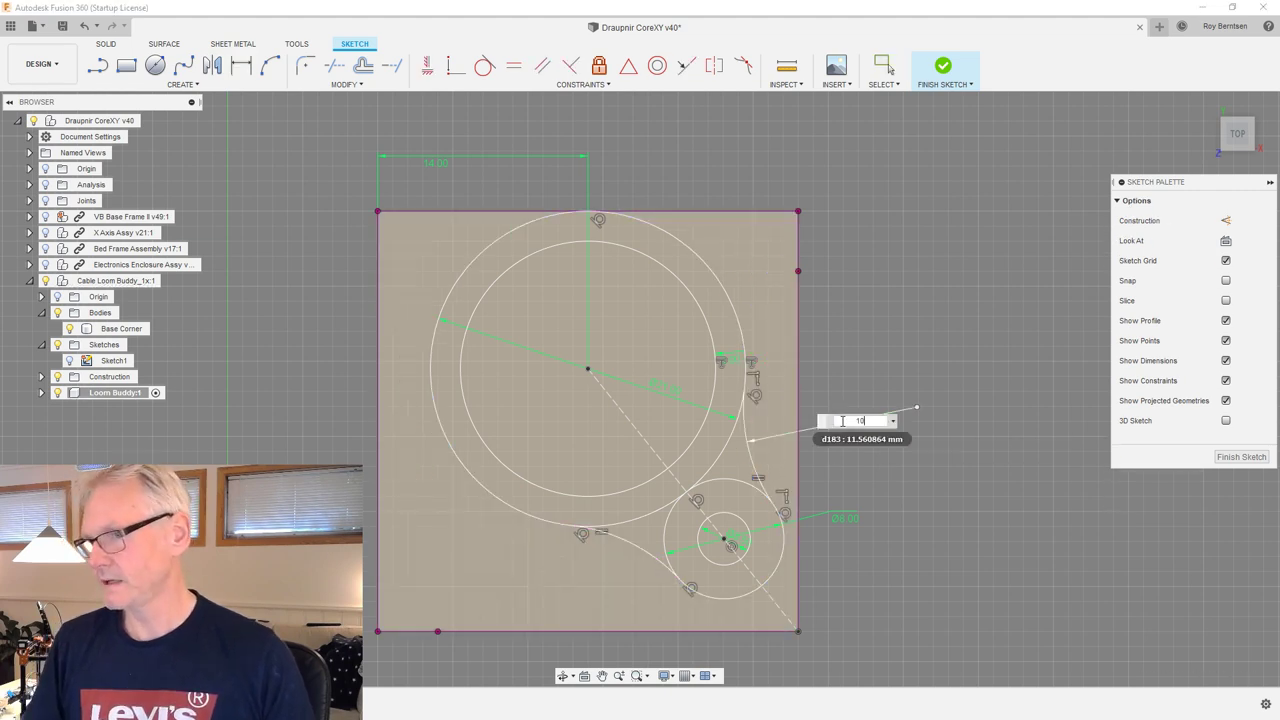
type("10")
key("Return")
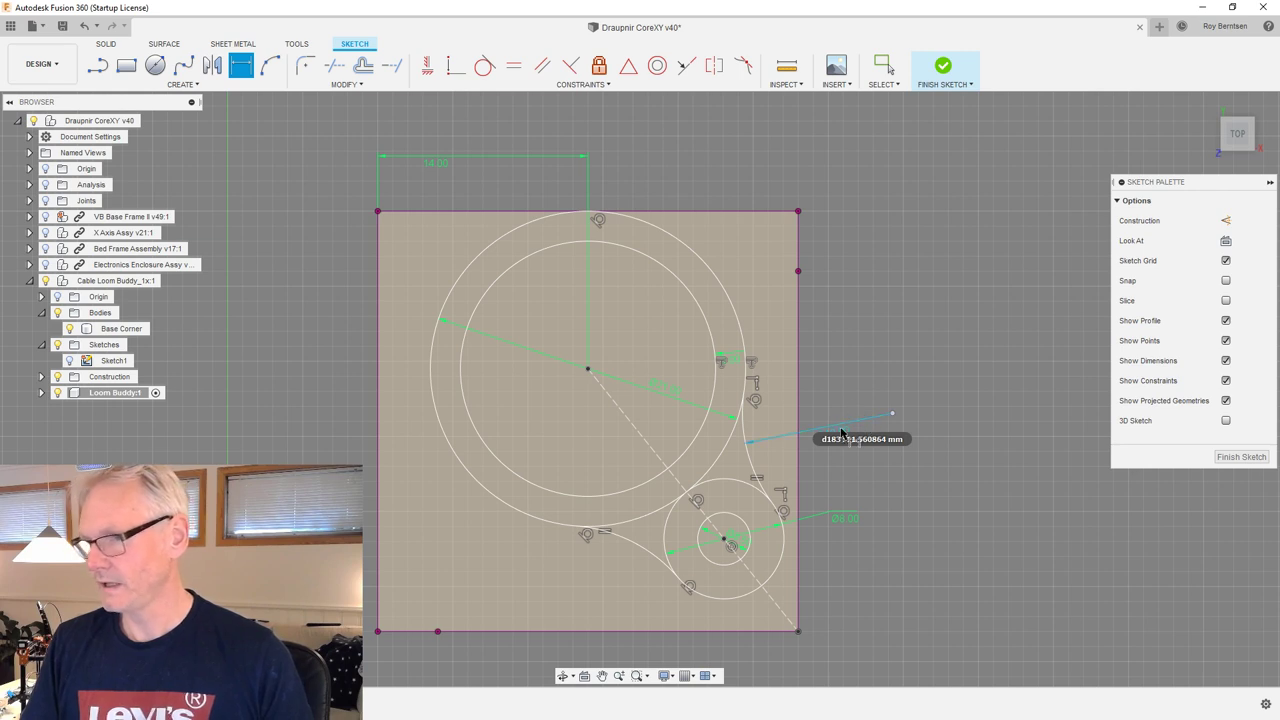
Change the right bridging arc's radius dimension to 8 mm.
double_click(842, 432)
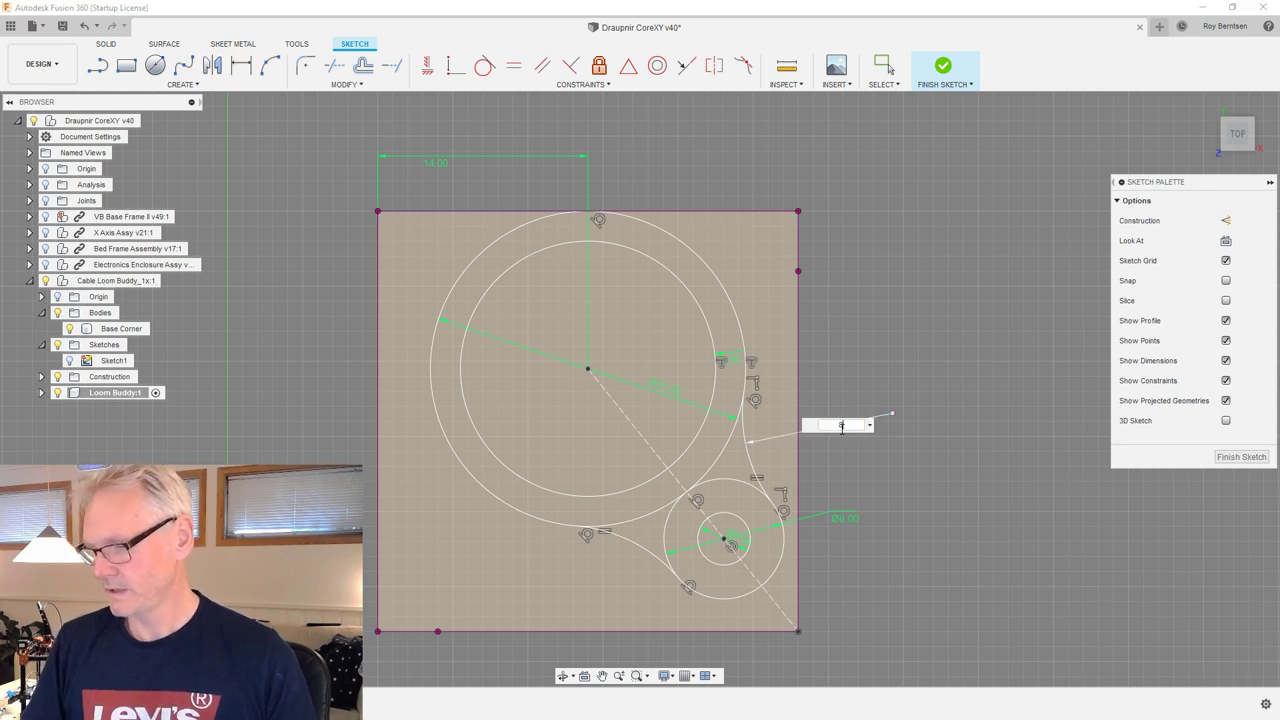
type("8")
key("Return")
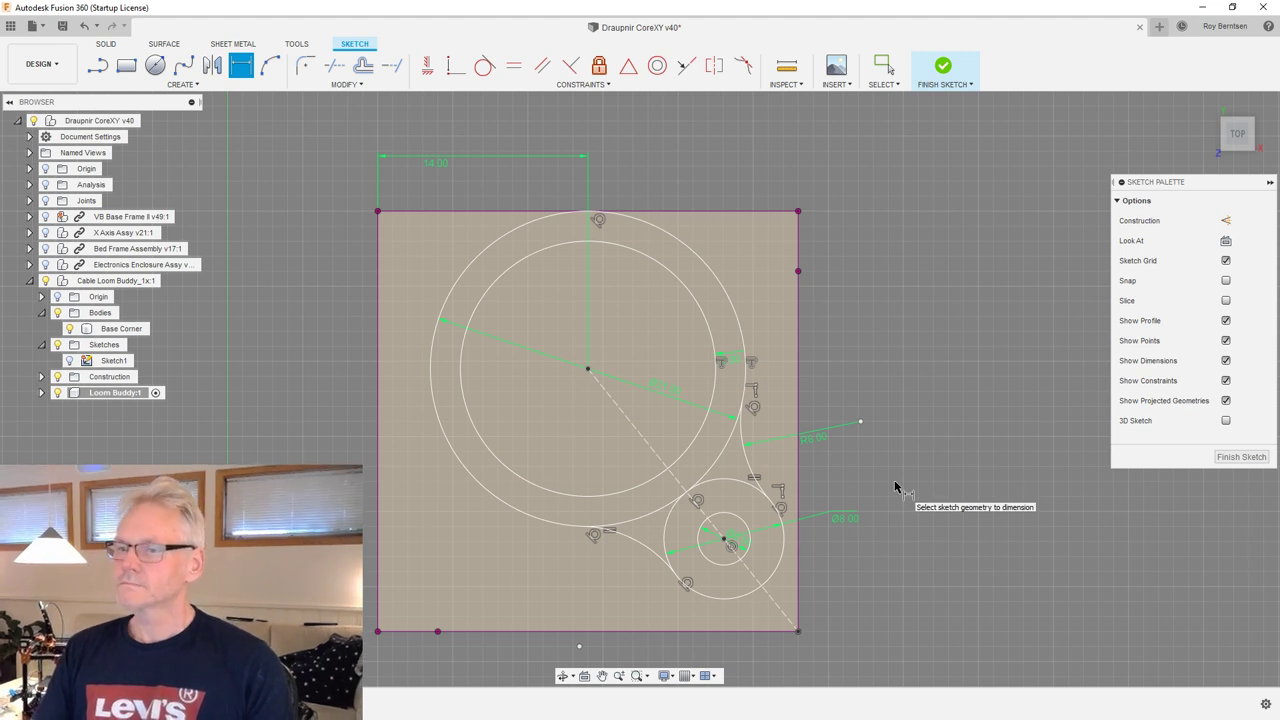
key("Escape")
Start a new circle in the Loom Buddy sketch.
scroll(840, 415, "down", 1)
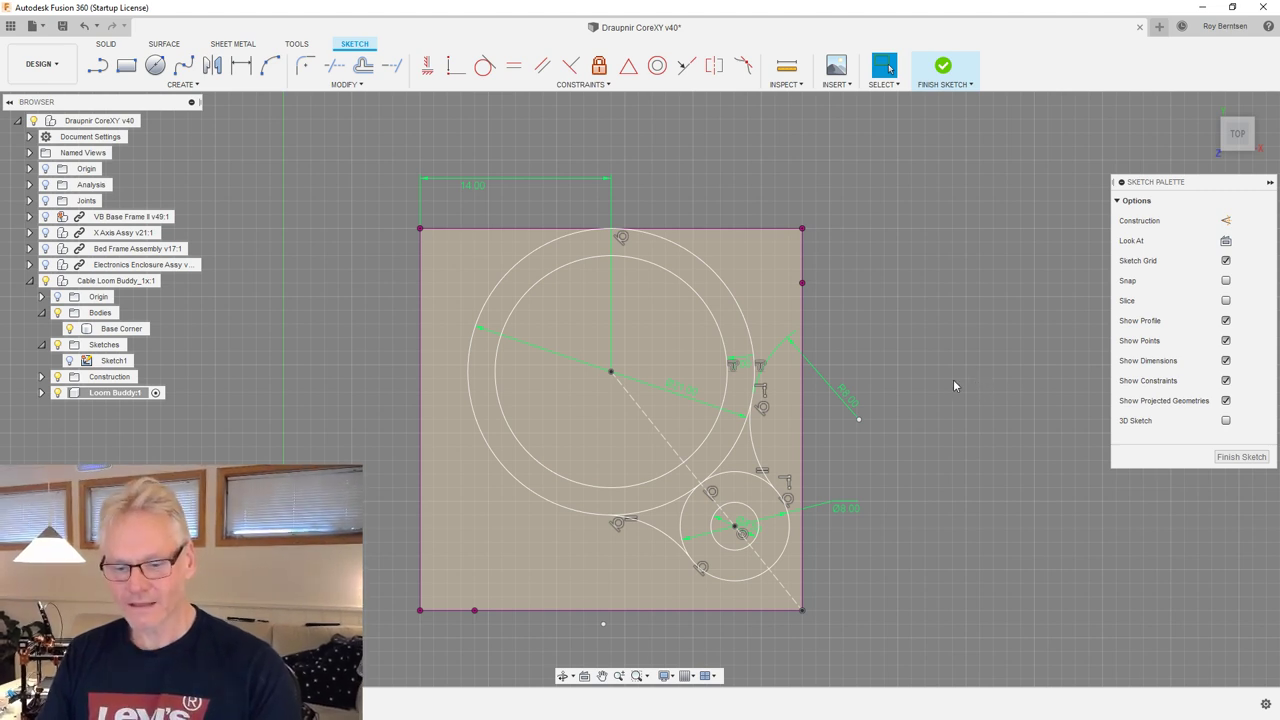
key("c")
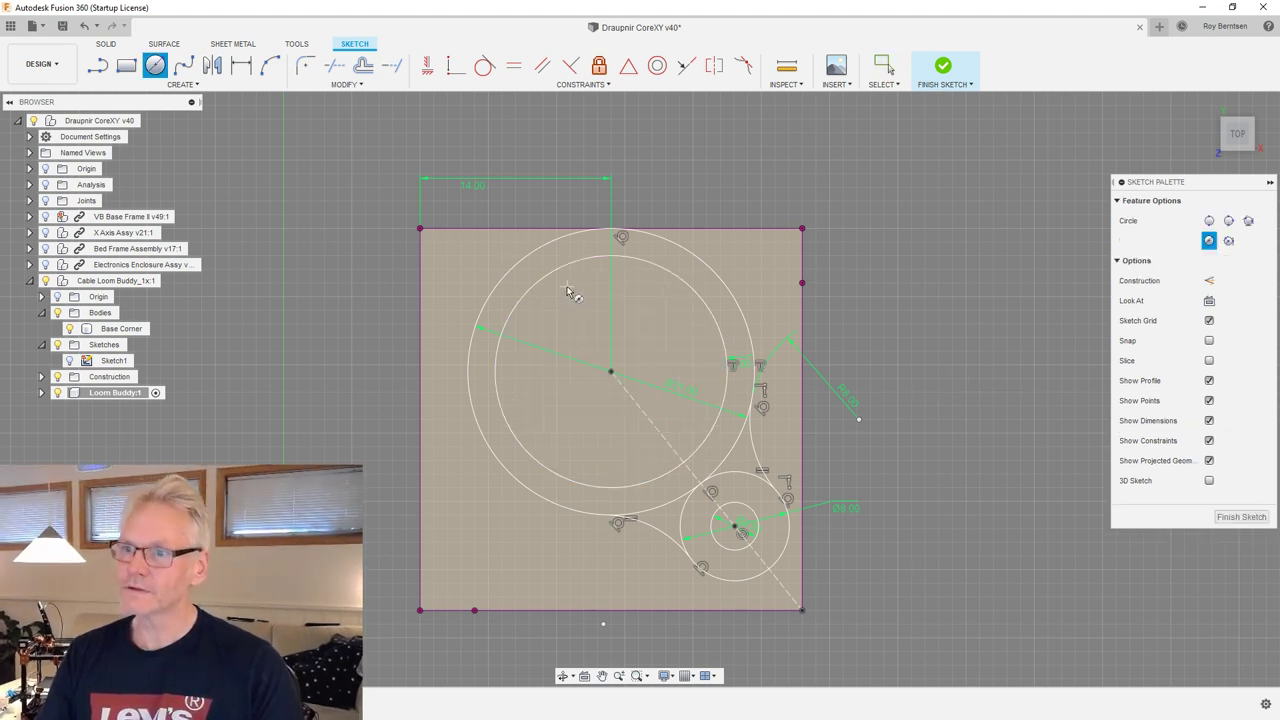
Sketch a 3.5 mm diameter circle inside the large ring and a concentric circle of 3.5 mm radius around it.
left_click(560, 301)
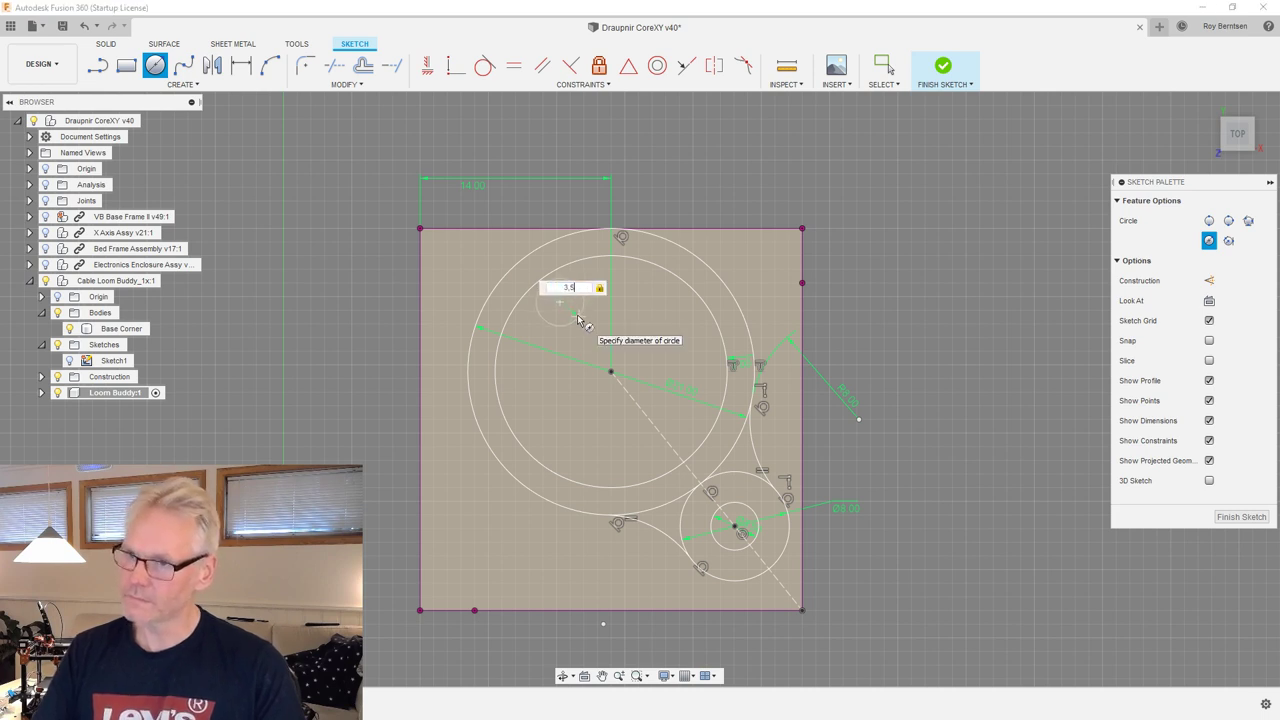
key("Return")
key("Escape")
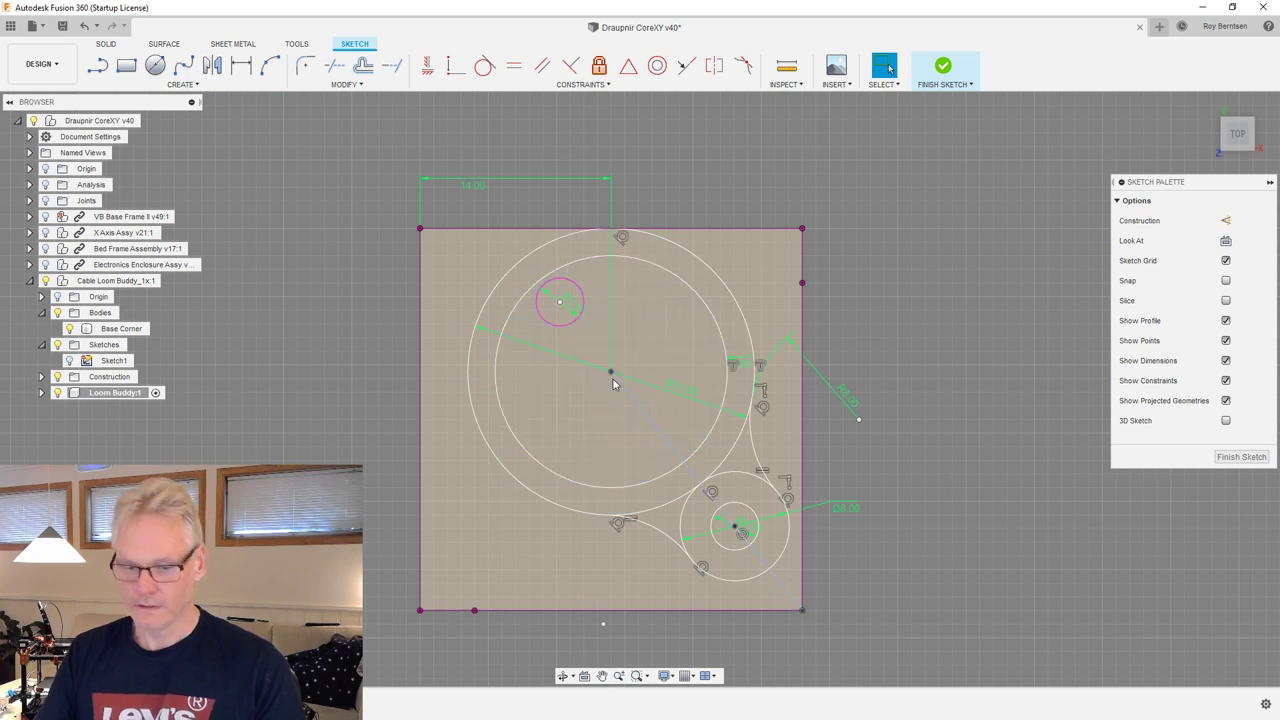
key("c")
left_click(562, 303)
left_click(607, 315)
key("Escape")
Make the outer small circle tangent to the inner edge of the large ring.
left_click_drag(603, 332, 612, 357)
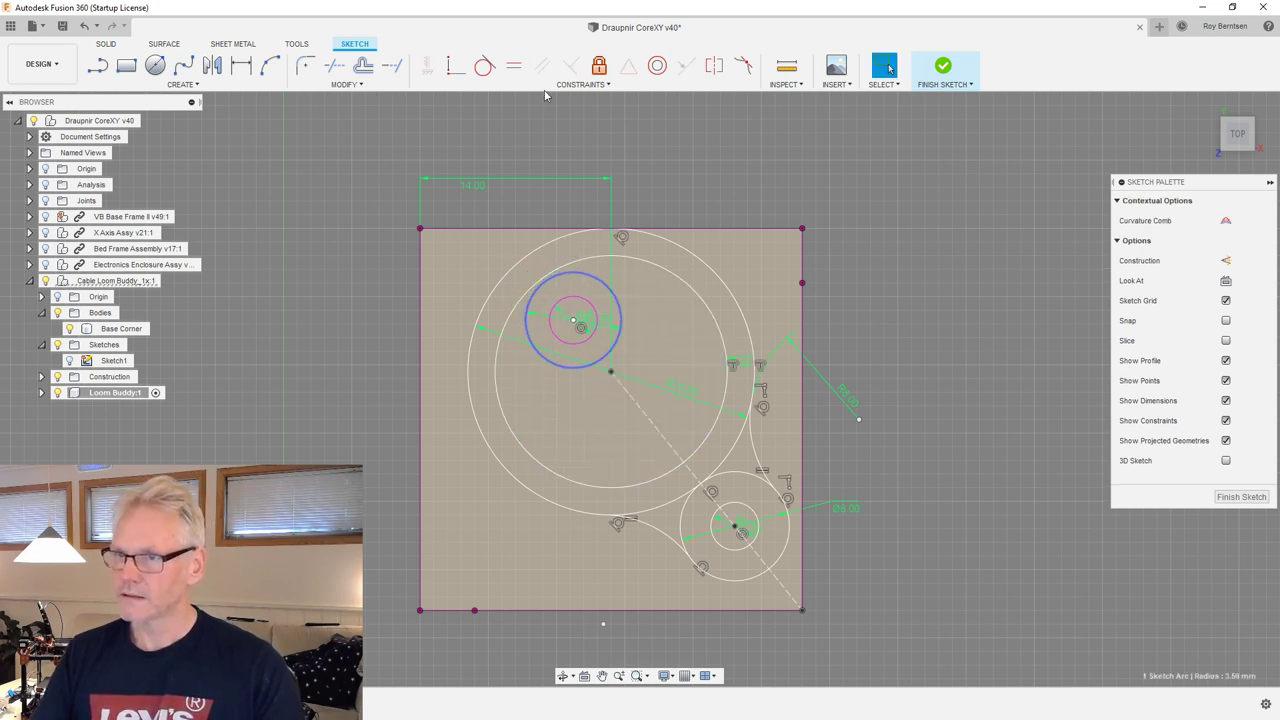
left_click(484, 66)
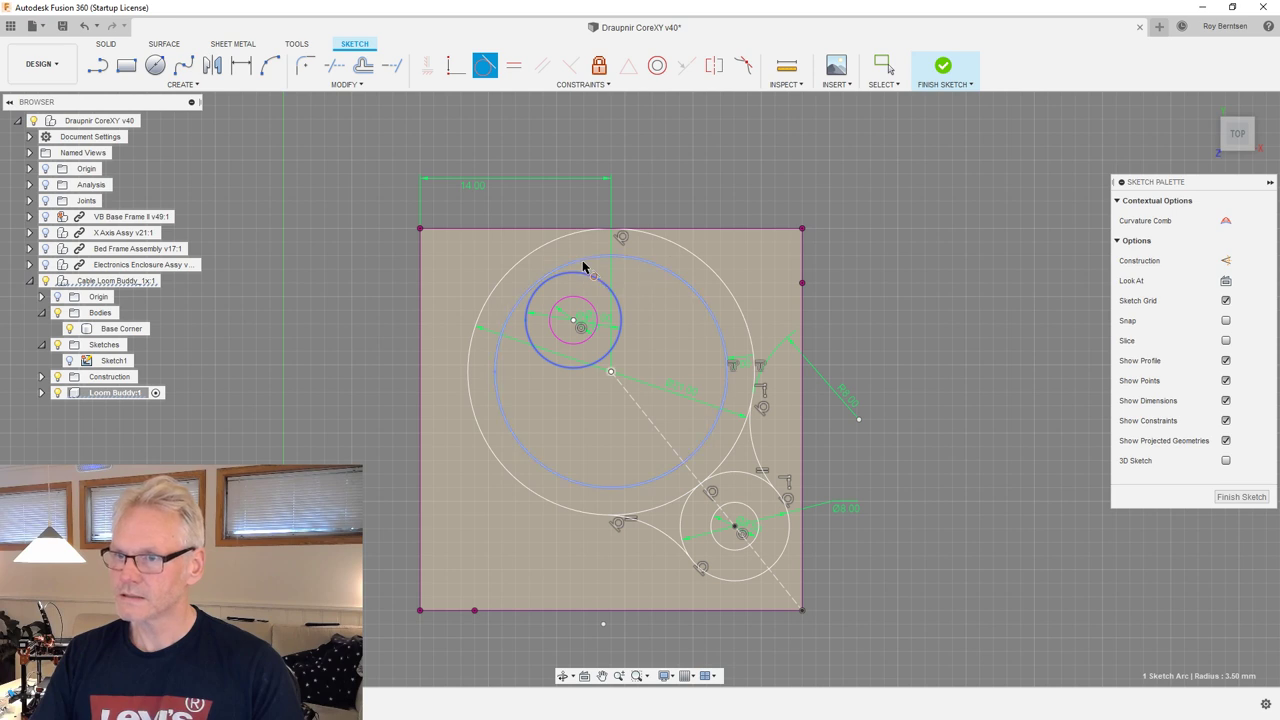
left_click(583, 266)
key("Escape")
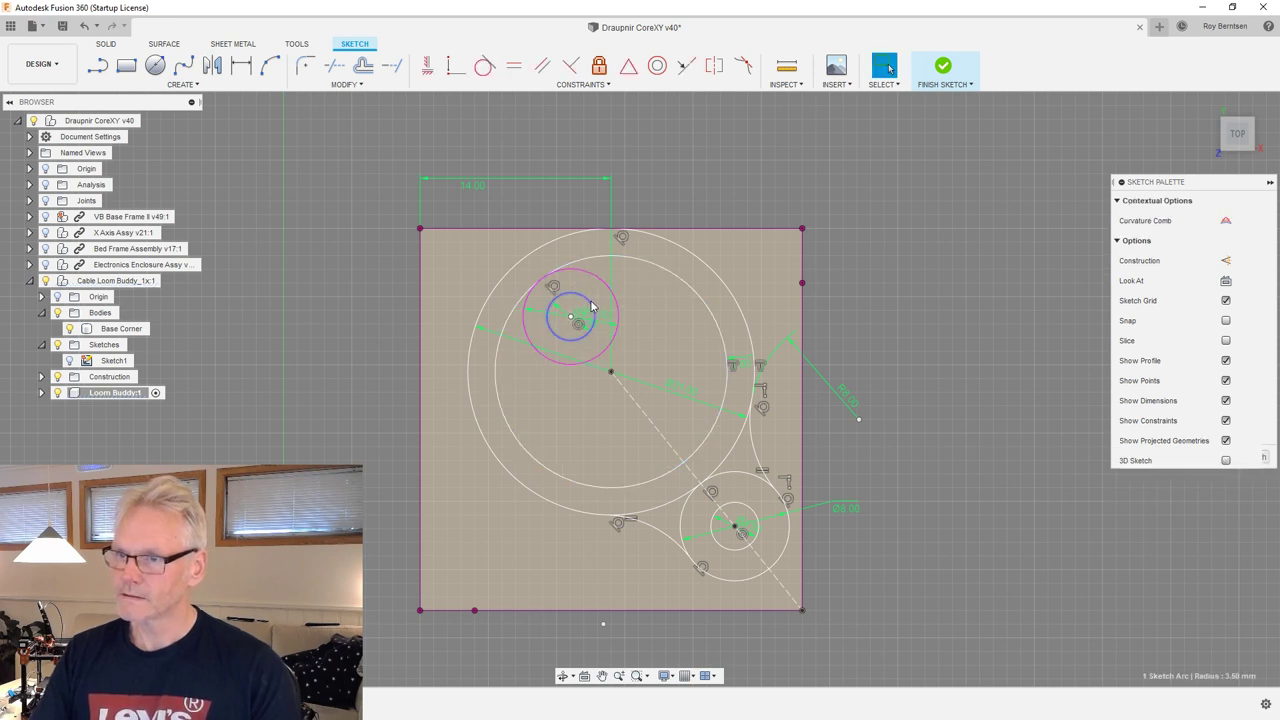
left_click(601, 302)
left_click(584, 311)
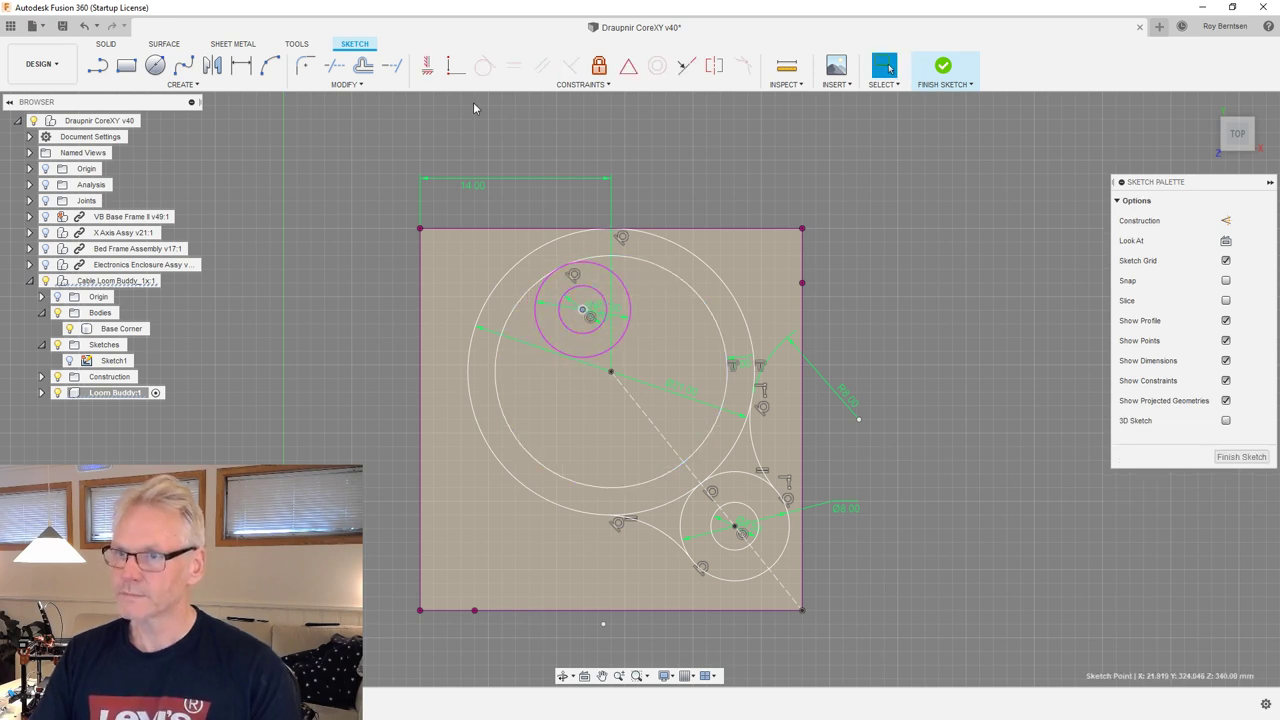
left_click(453, 70)
left_click(659, 432)
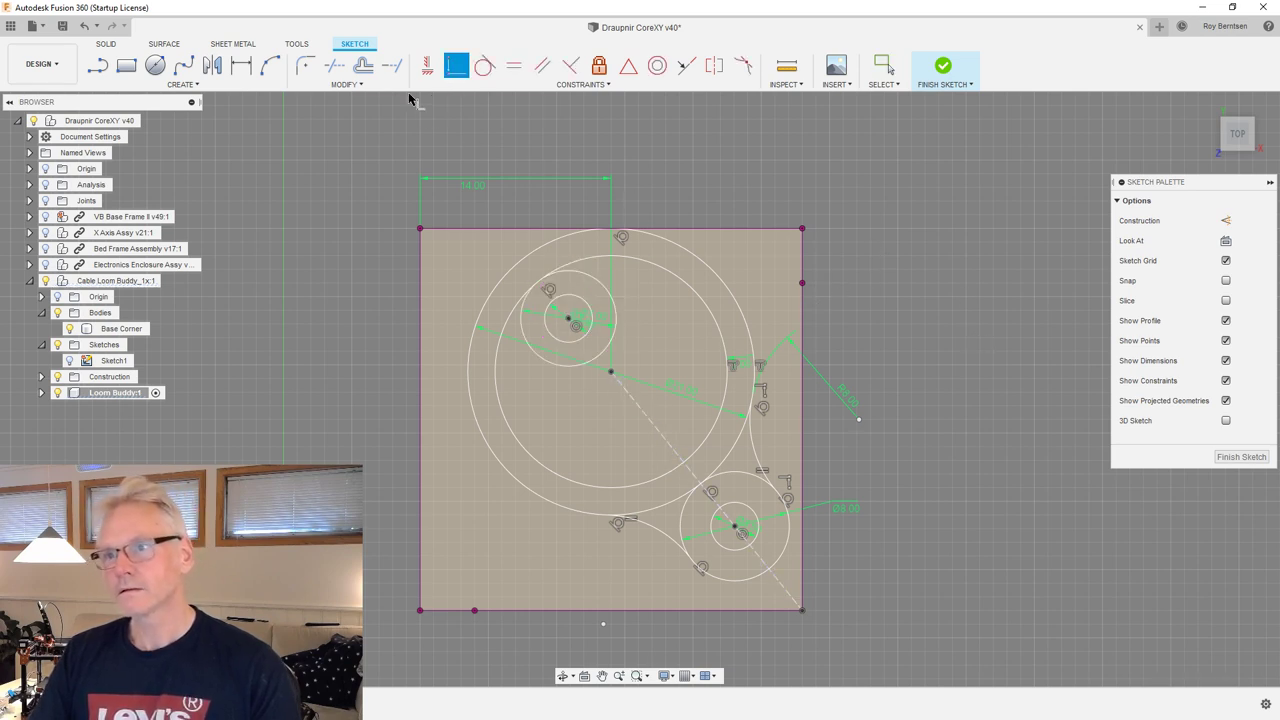
left_click(270, 65)
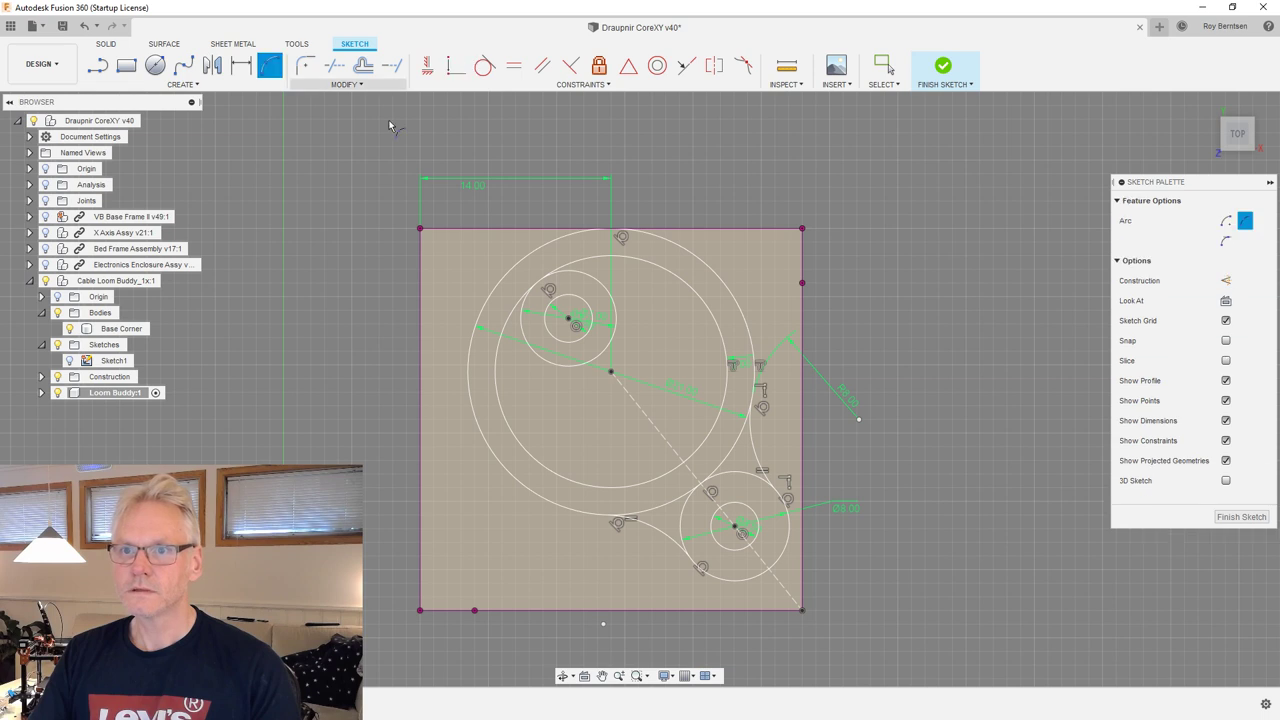
left_click(614, 307)
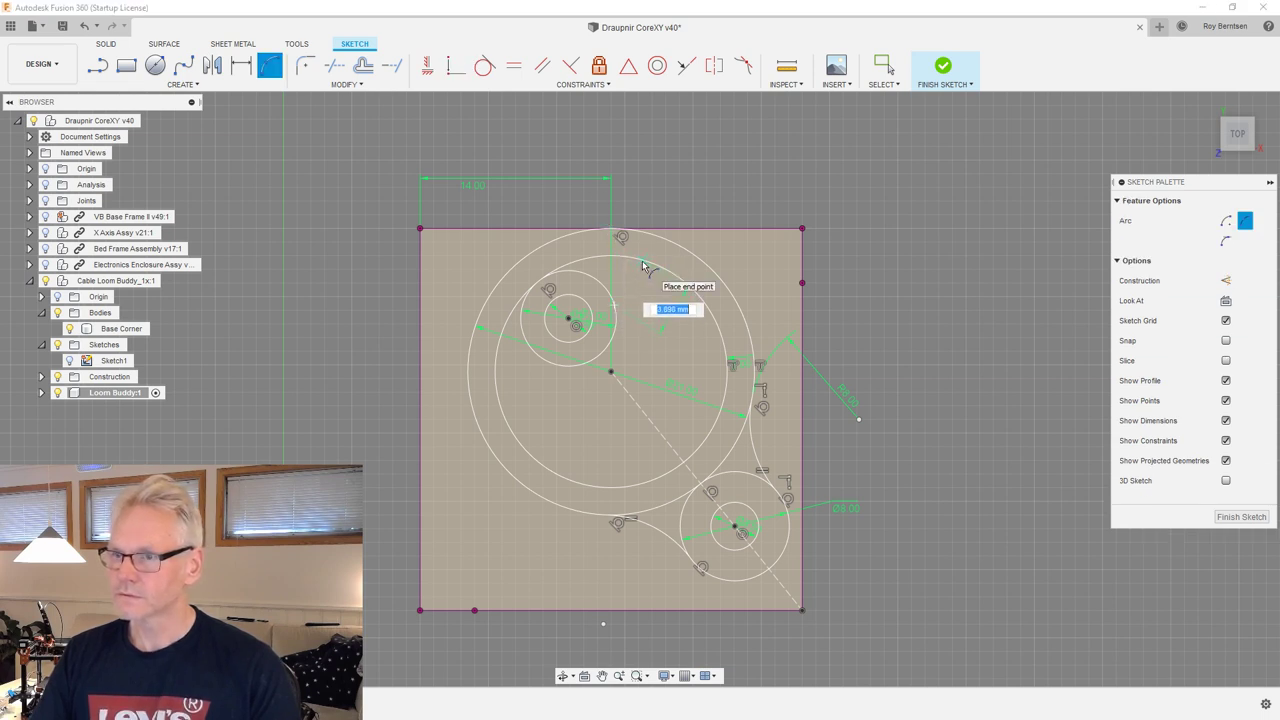
key("Escape")
Sketch a vertical line tangent to the outer small circle's right side, running up to the ring's inner circle.
key("l")
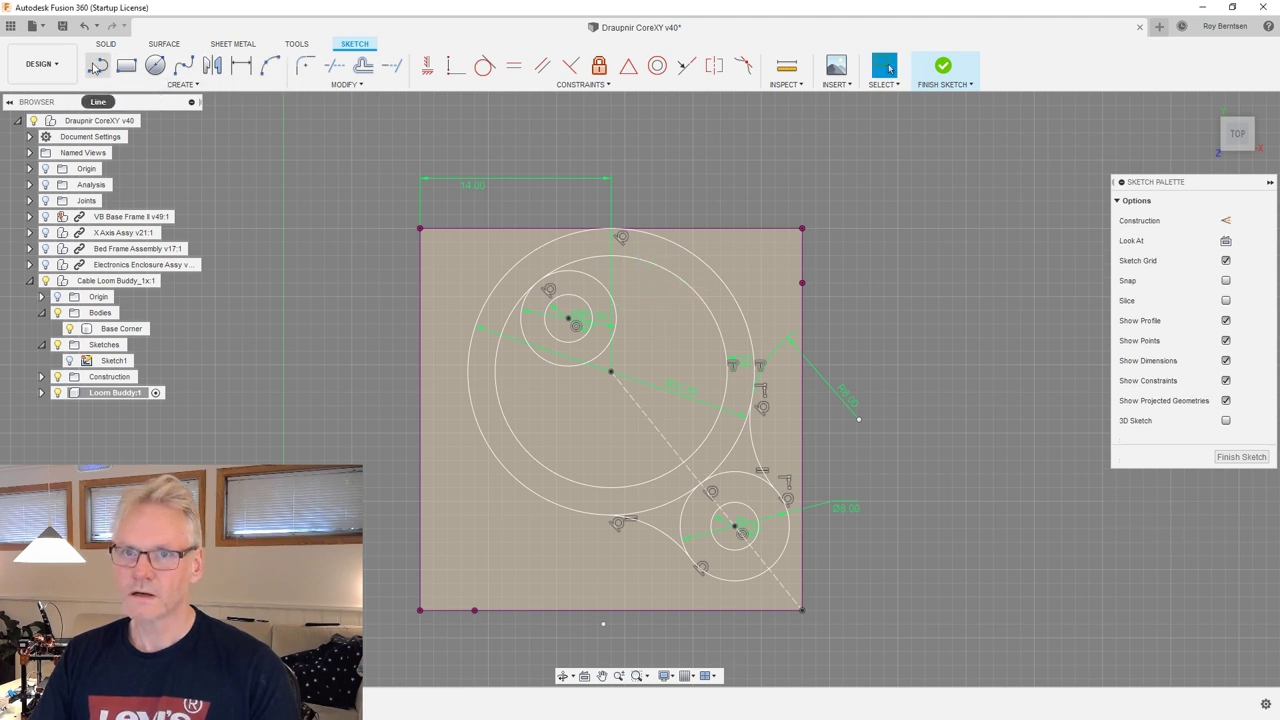
left_click(618, 313)
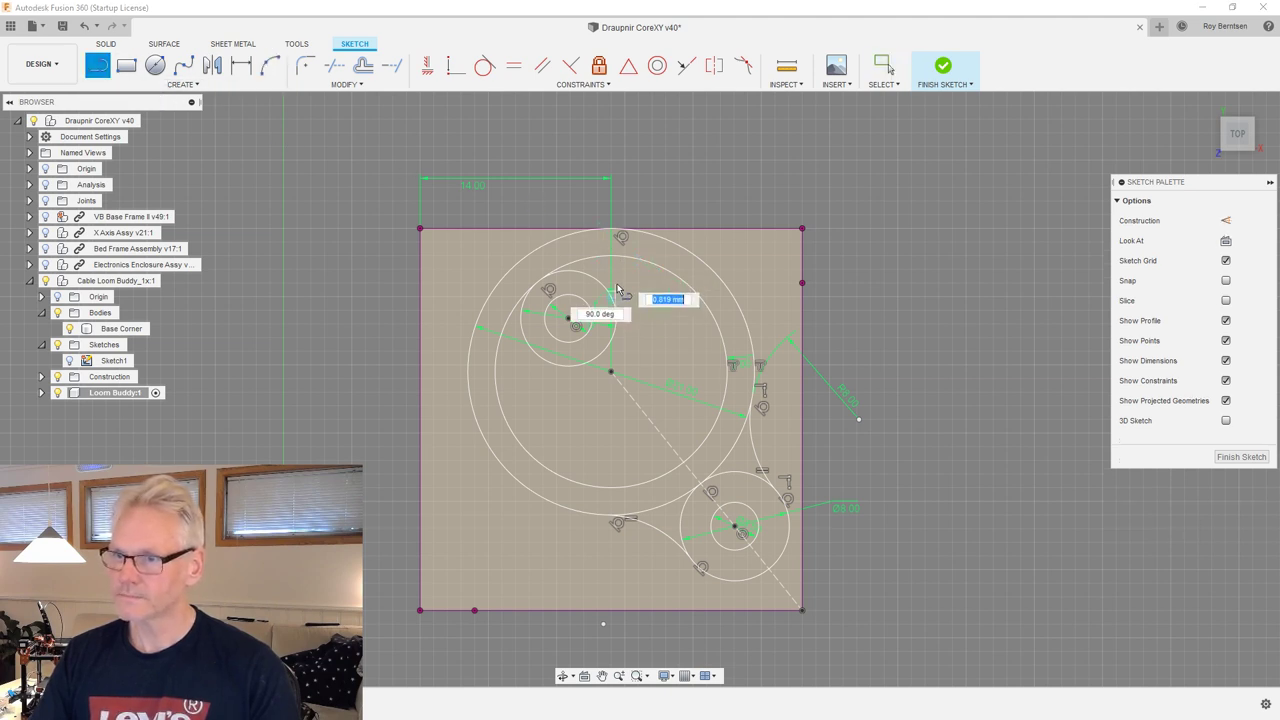
left_click(617, 265)
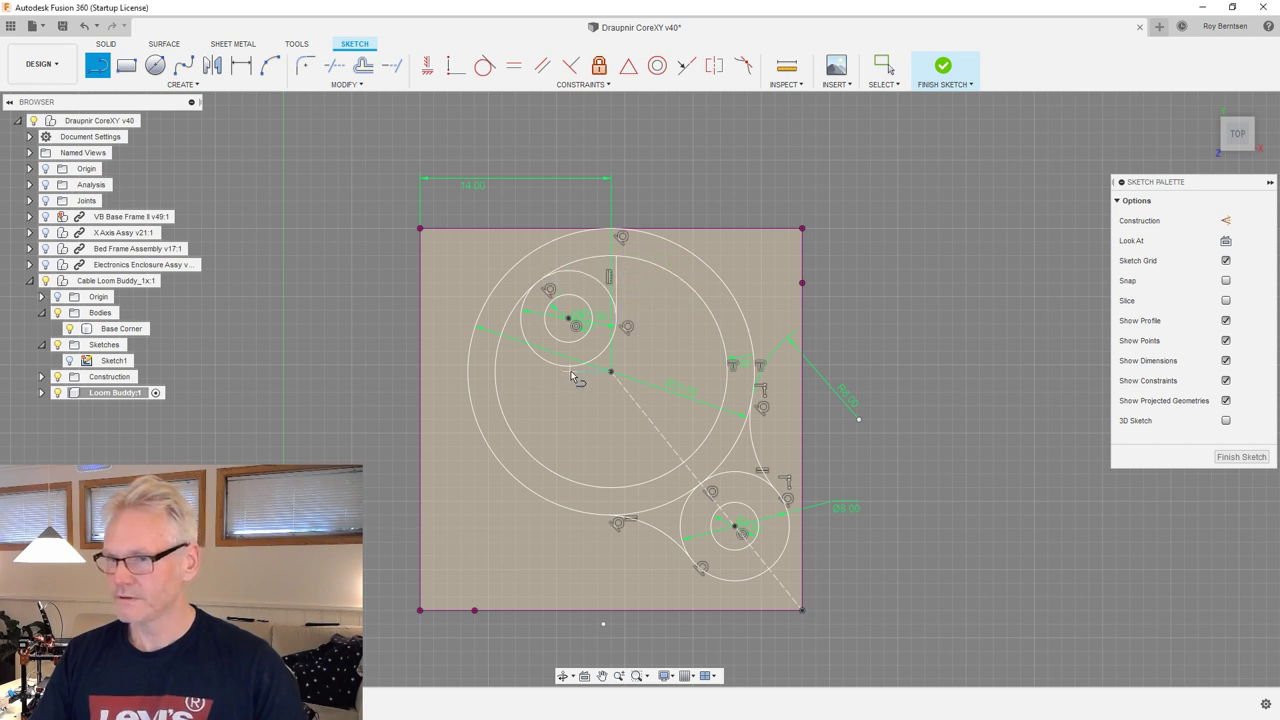
Sketch a line about 5.6 mm long from the ring's inner circle on the left to the bottom of the outer small circle.
scroll(571, 381, "up", 2)
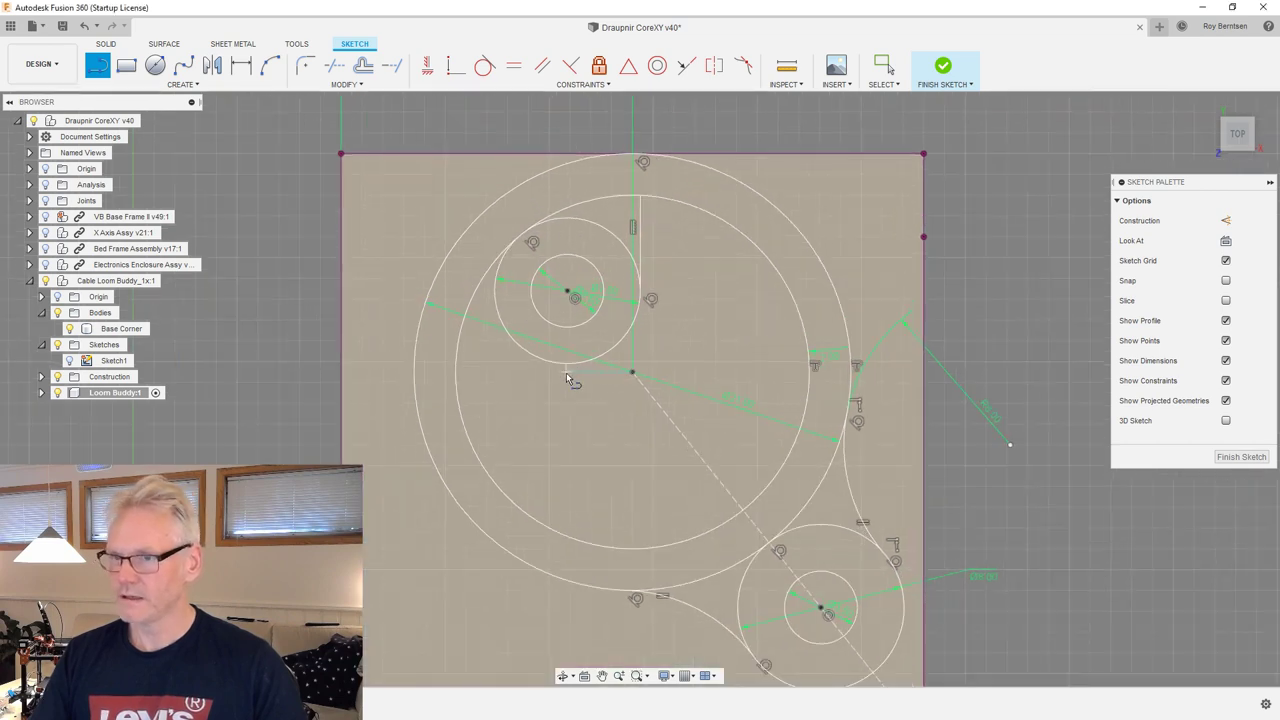
left_click(456, 357)
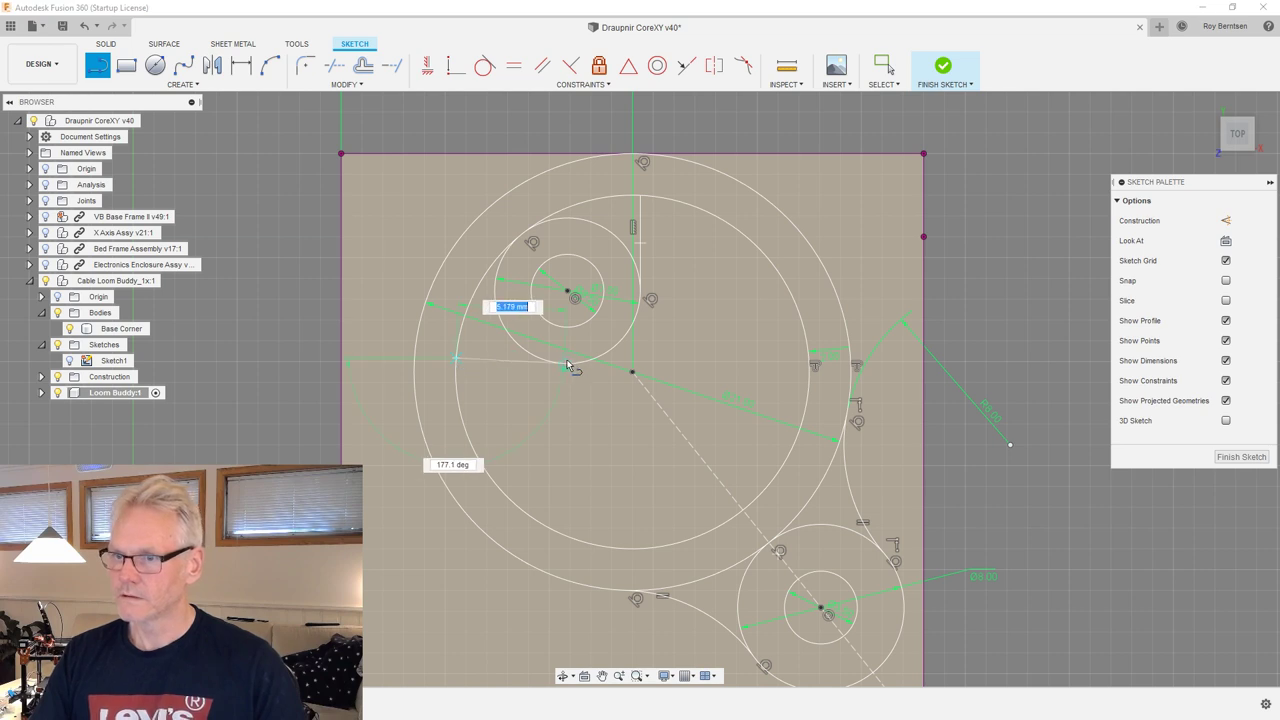
left_click(573, 361)
key("Escape")
Constrain the lower line to be horizontal and tangent to the outer small circle.
left_click(520, 362)
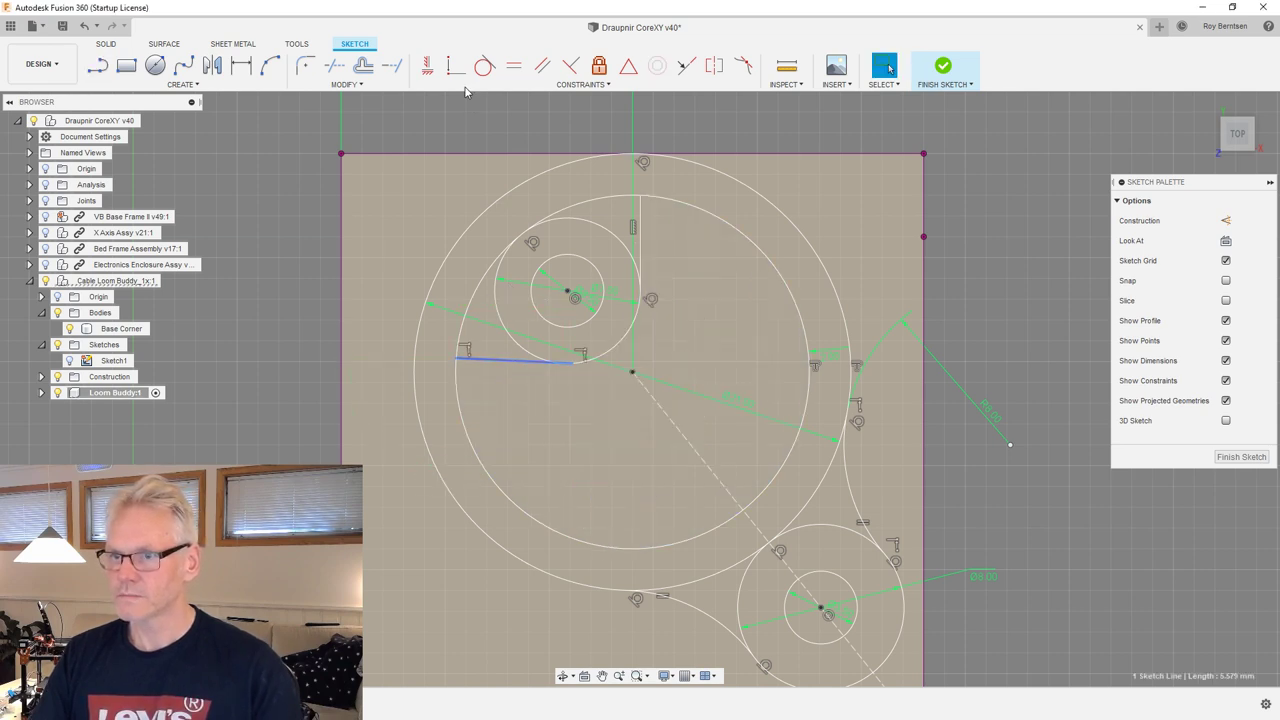
left_click(428, 65)
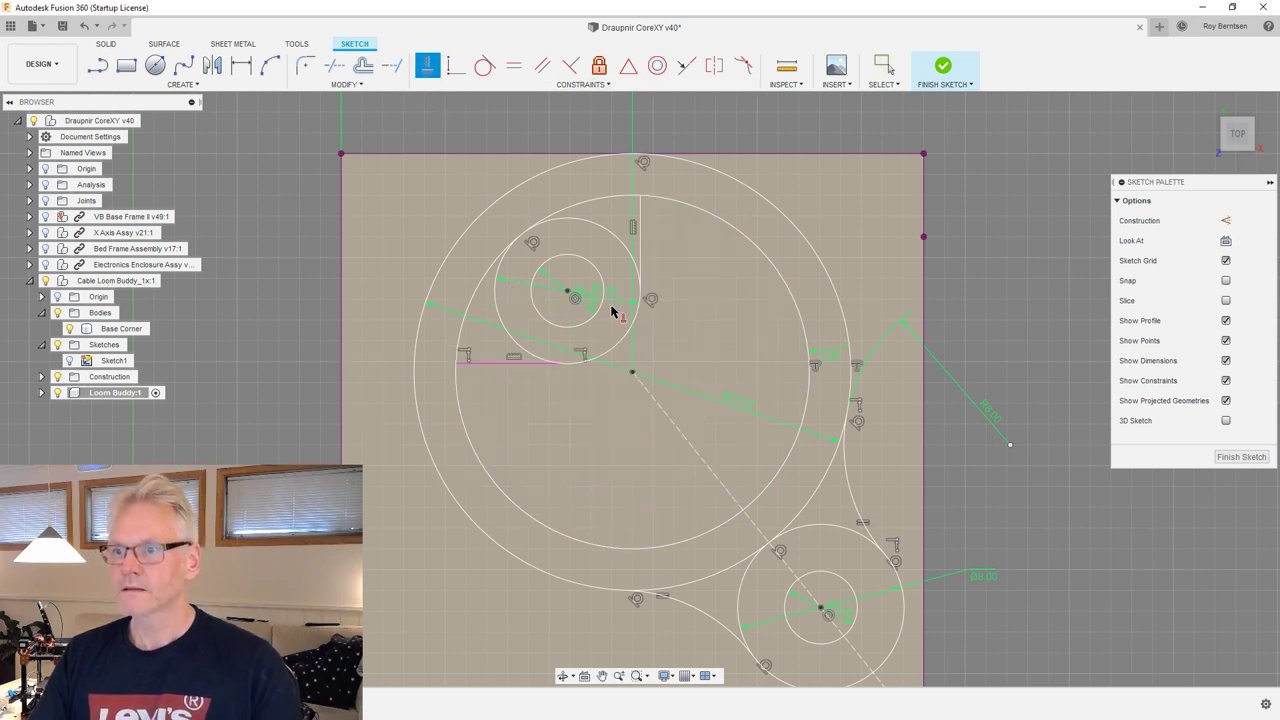
left_click(540, 366)
left_click(485, 66)
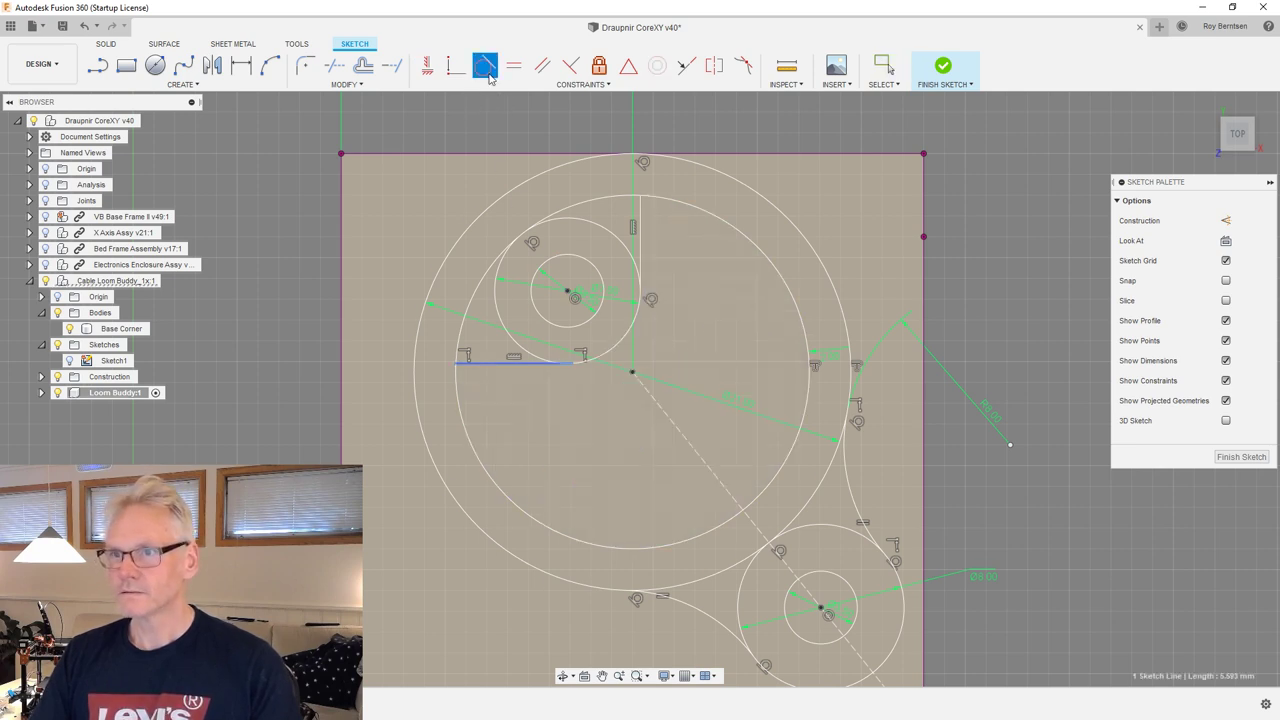
left_click(615, 345)
key("Escape")
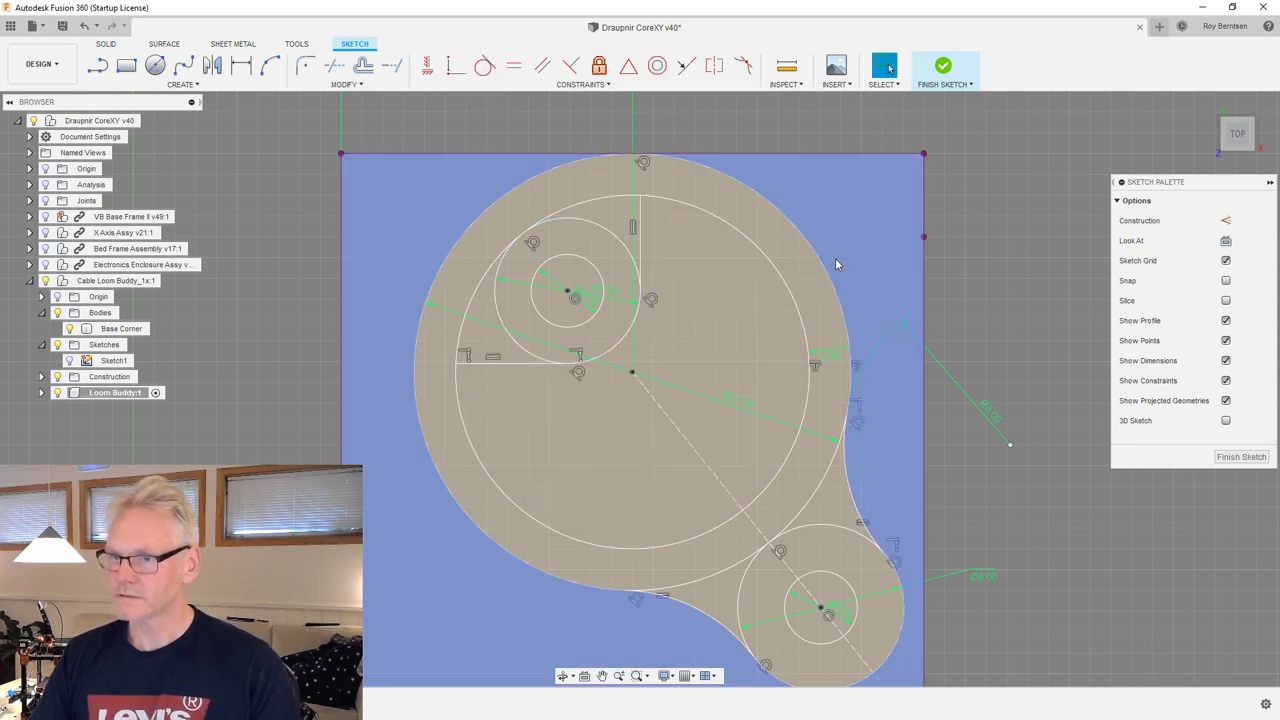
Finish the sketch on the plate's top face.
scroll(936, 236, "down", 1)
scroll(1068, 341, "down", 2)
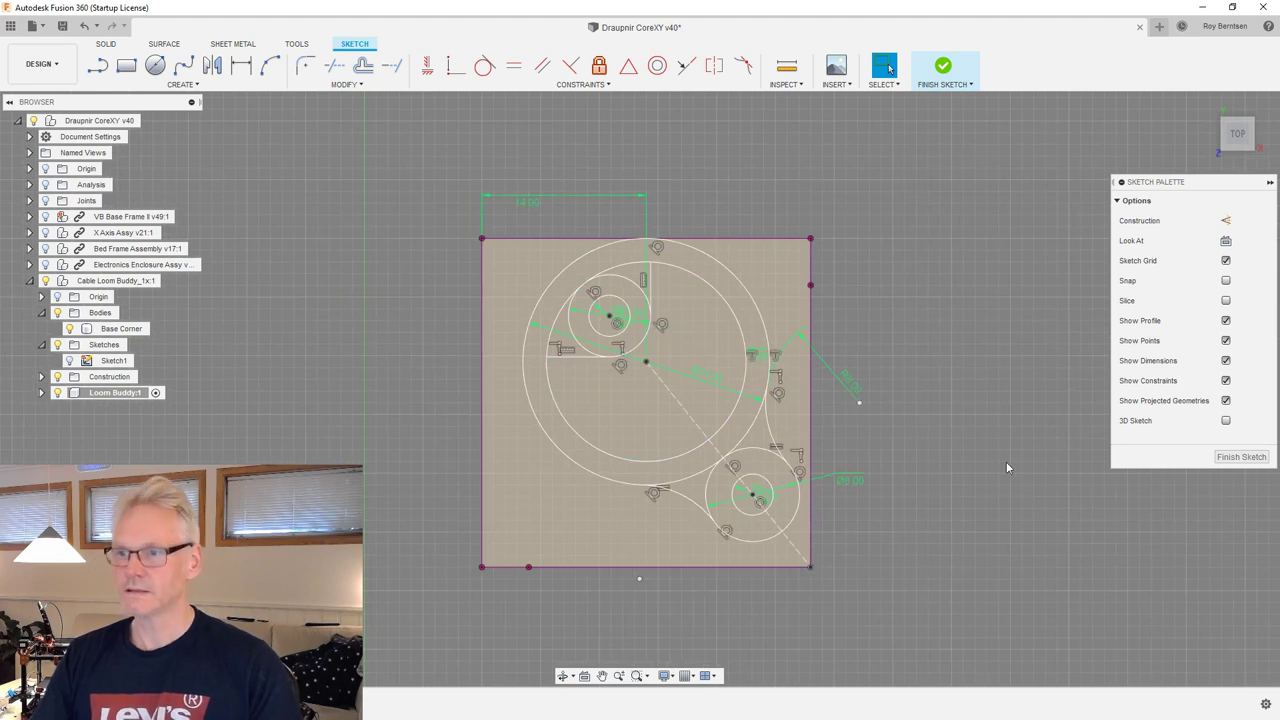
left_click(1241, 456)
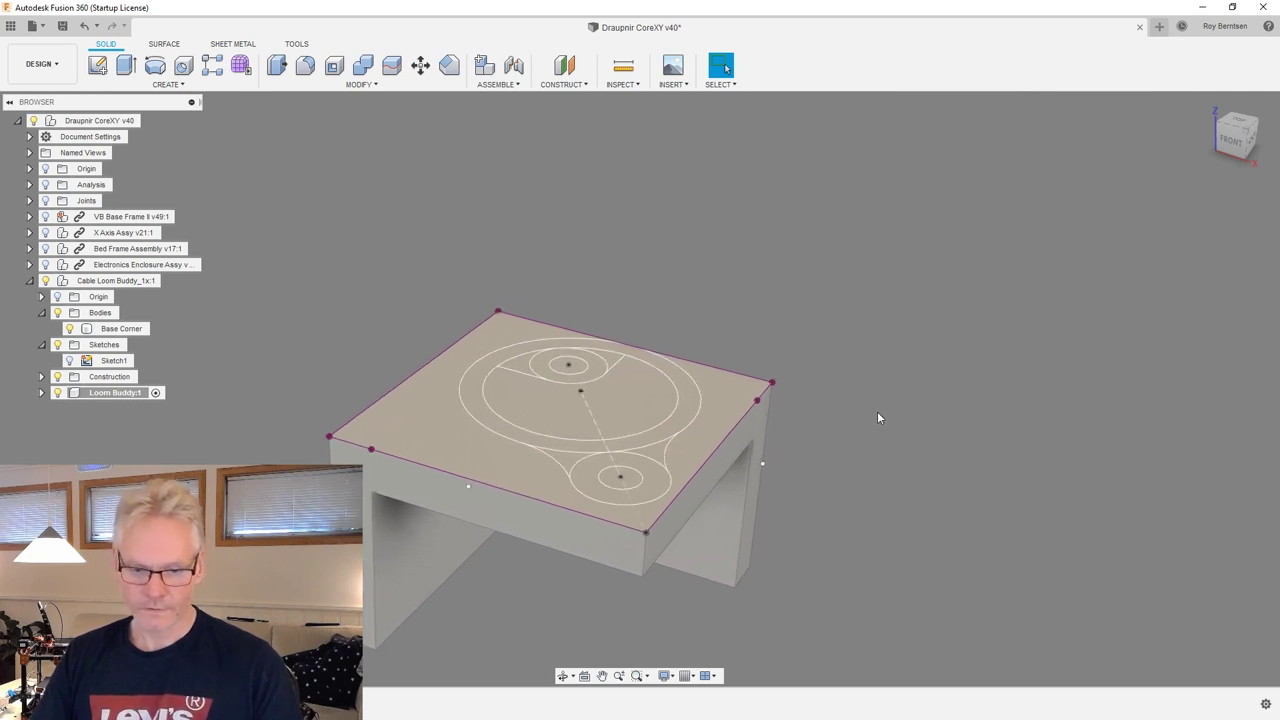
Extrude all five profiles within the ring's inner circle by -10.20 mm as a Cut through the top plate.
key("e")
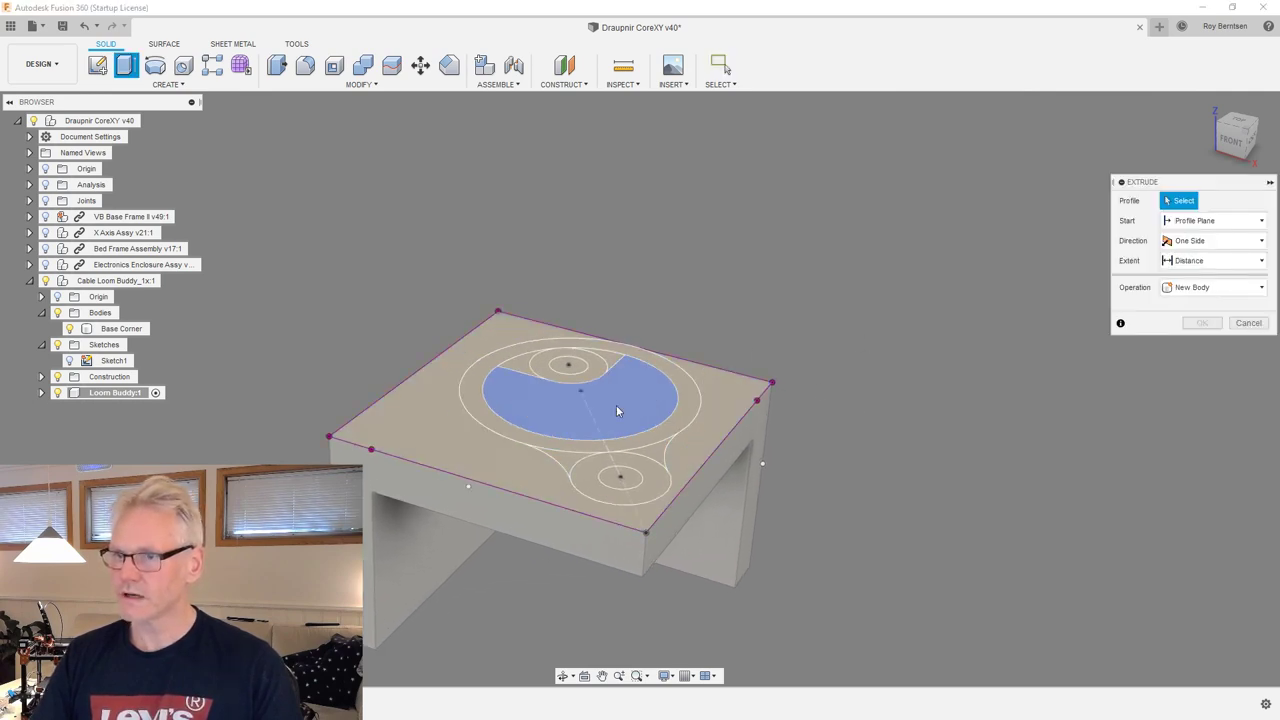
left_click(618, 392)
left_click(600, 373)
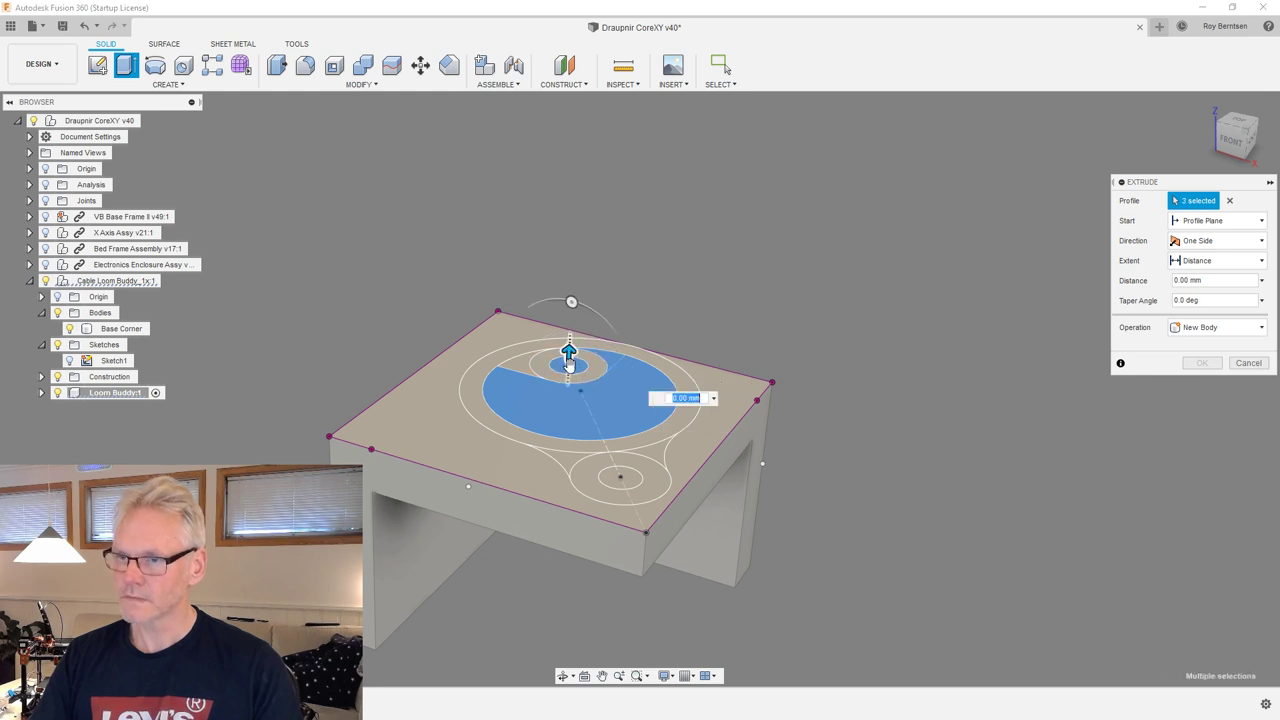
left_click(598, 371)
left_click(526, 365)
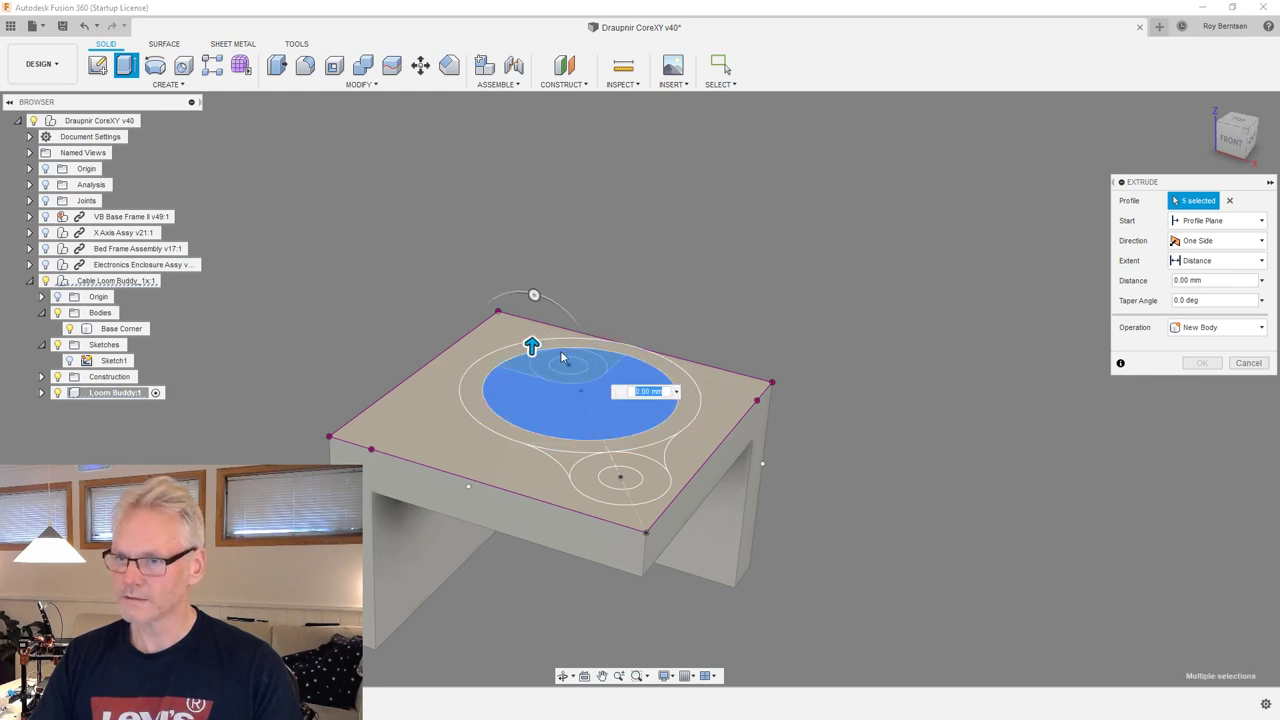
left_click_drag(532, 342, 527, 466)
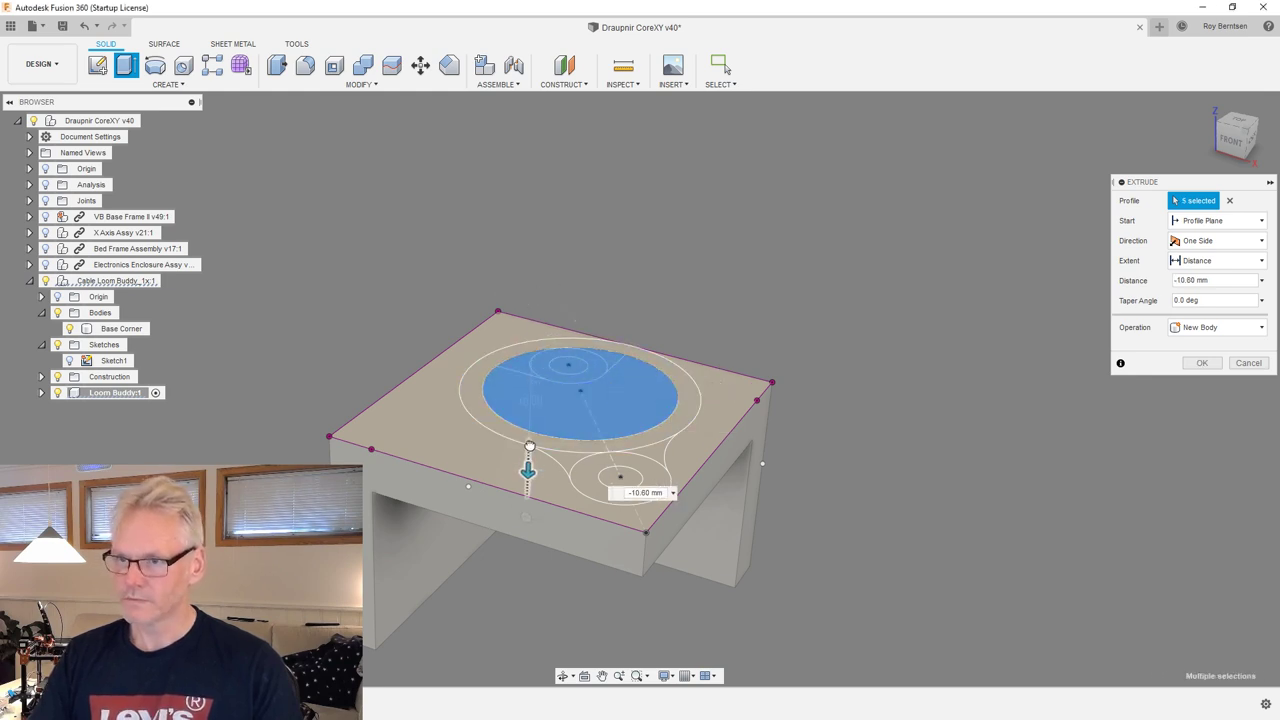
left_click(1234, 330)
left_click(1205, 362)
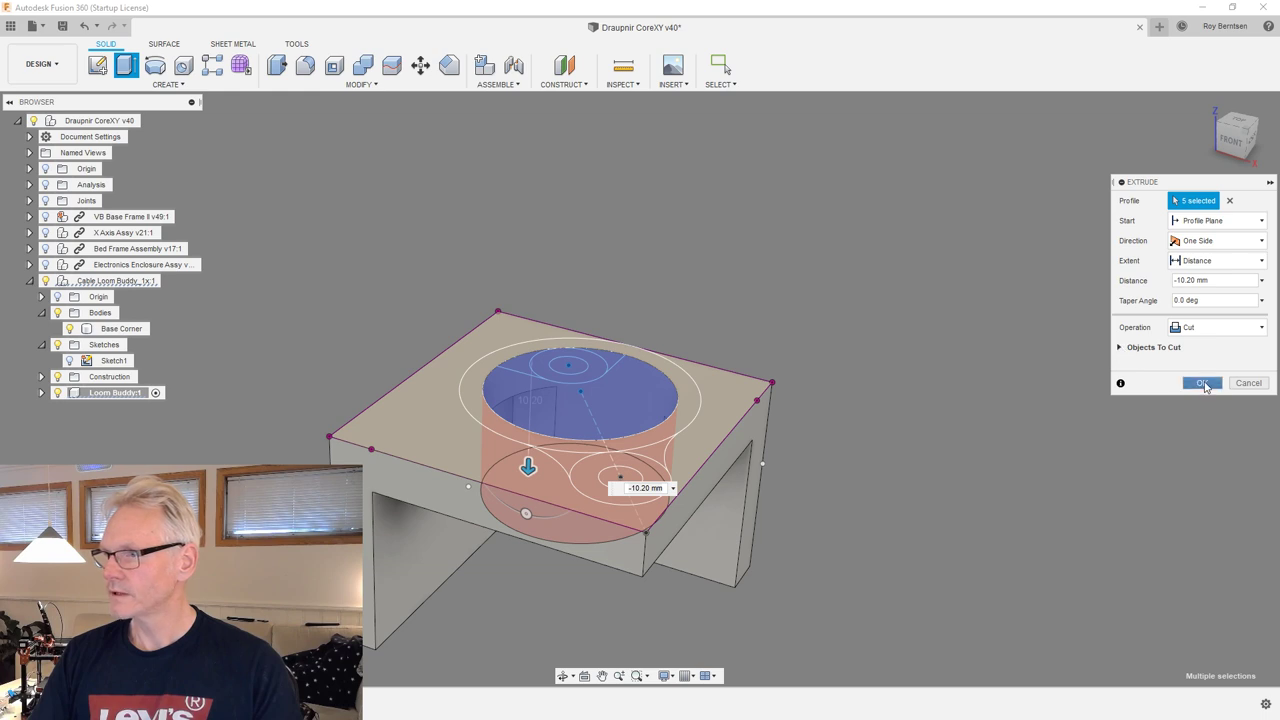
left_click(1203, 384)
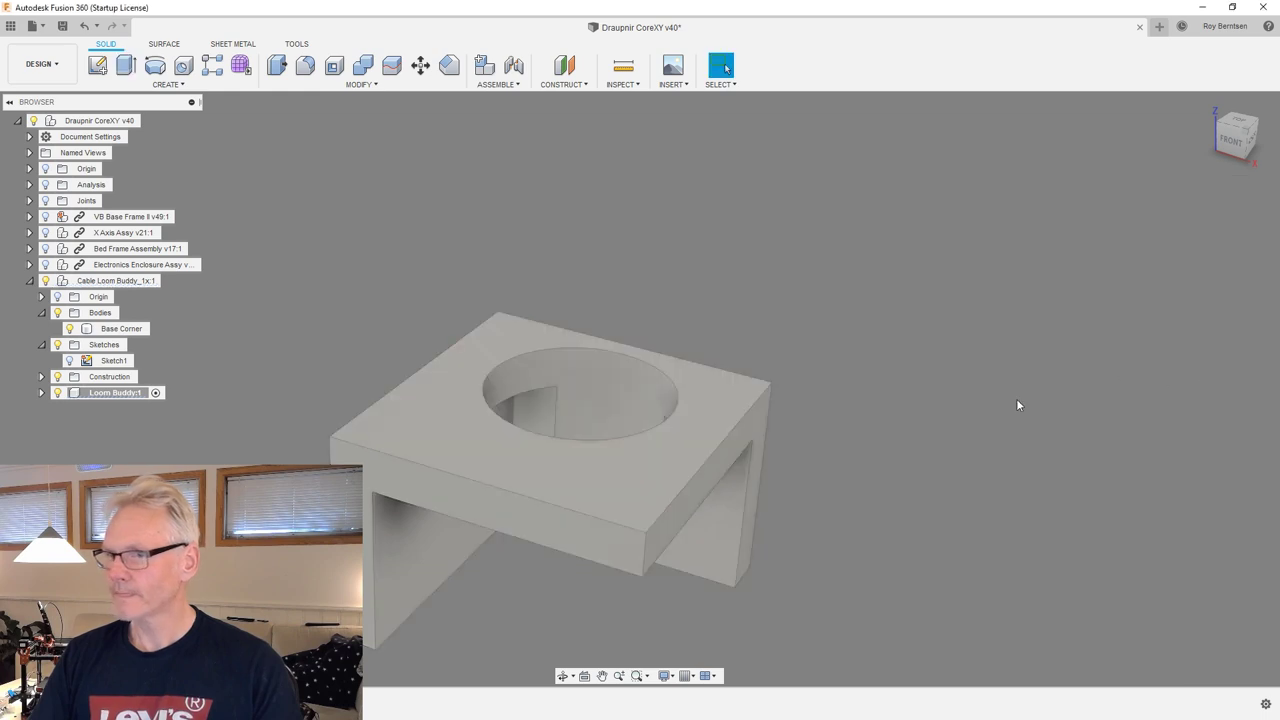
Show Sketch1 of the Loom Buddy component again.
left_click(41, 393)
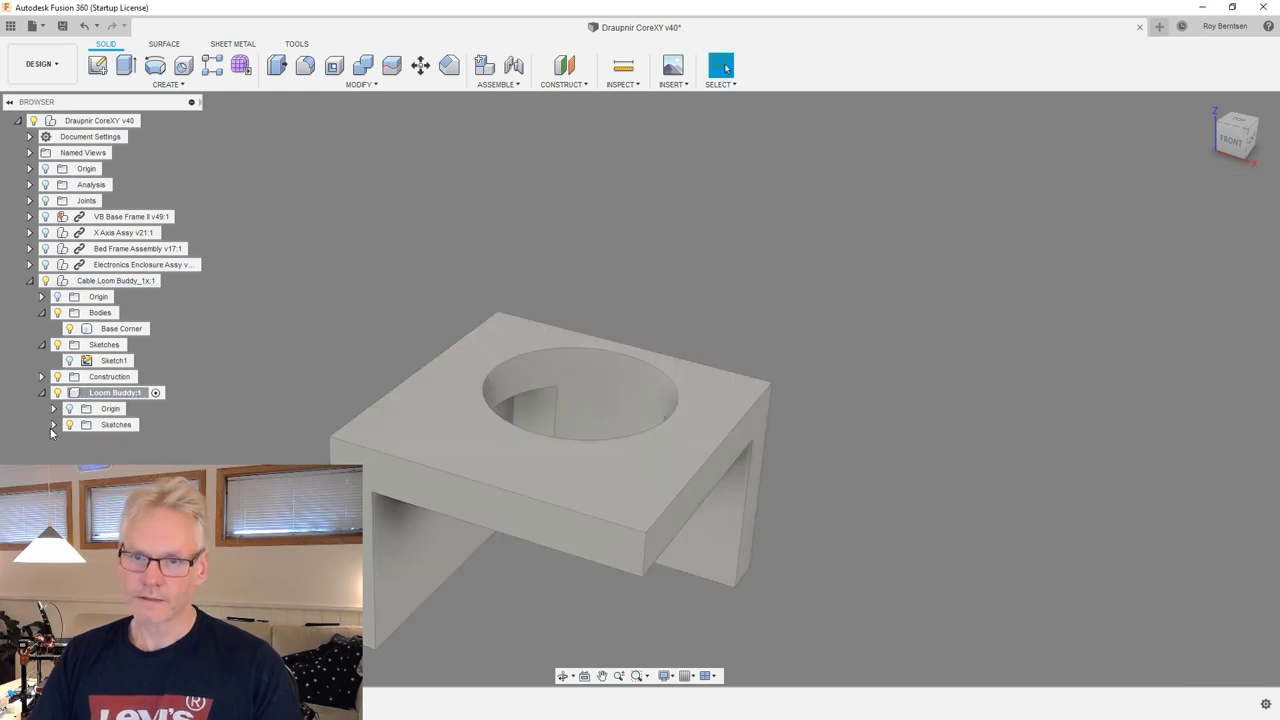
left_click(54, 426)
left_click(81, 442)
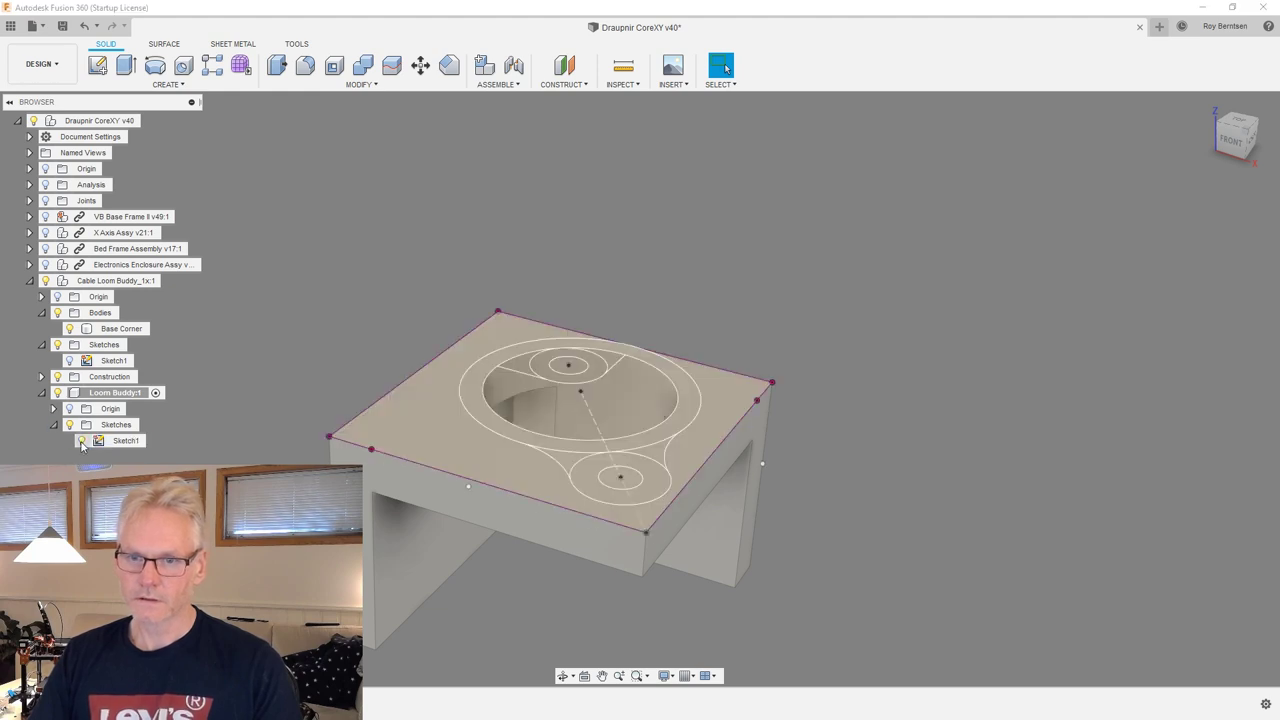
Extrude the ring, both bosses and their webs 2 mm upward as a new body, leaving the boss holes open.
scroll(467, 356, "up", 1)
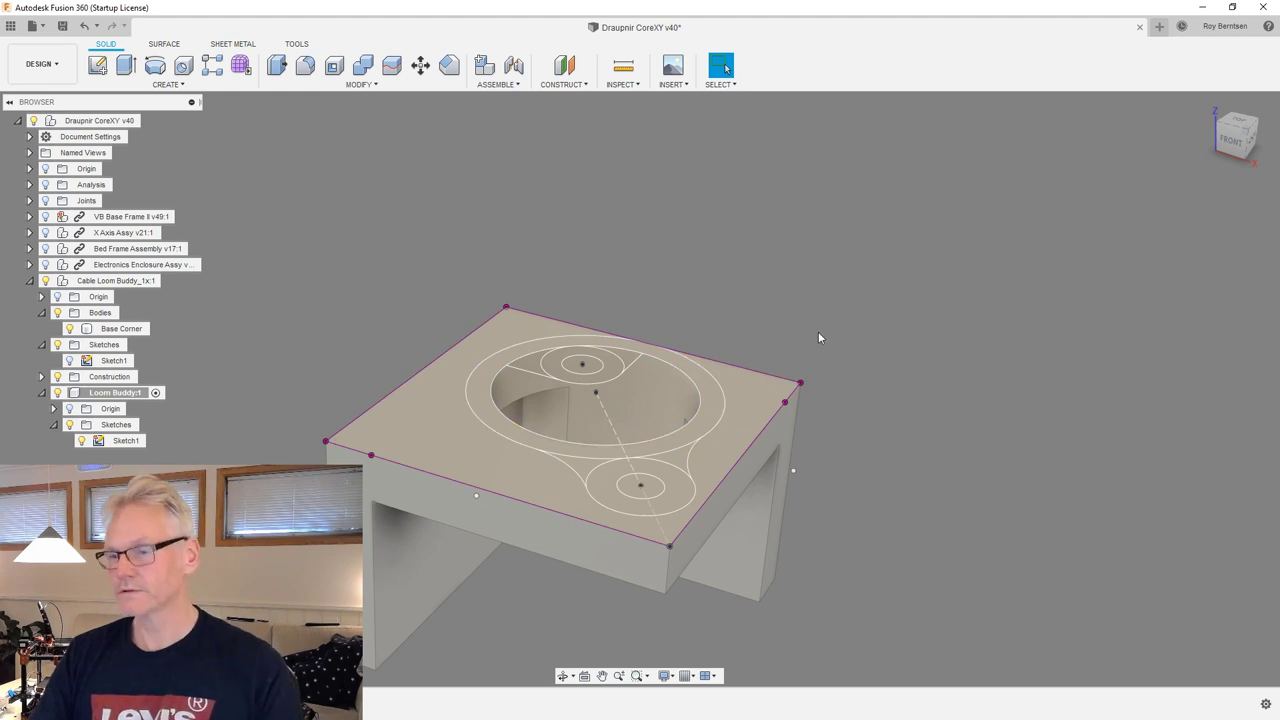
middle_click_drag(782, 225, 793, 249, "shift")
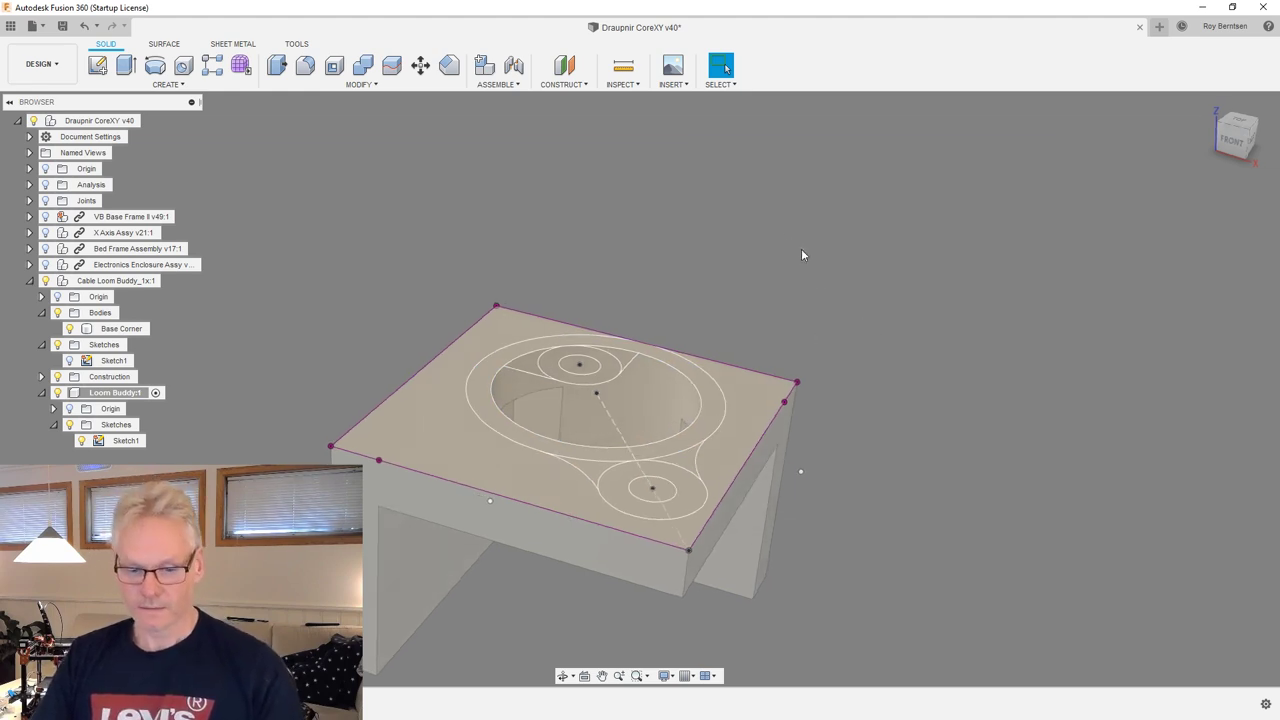
left_click(724, 410)
key("e")
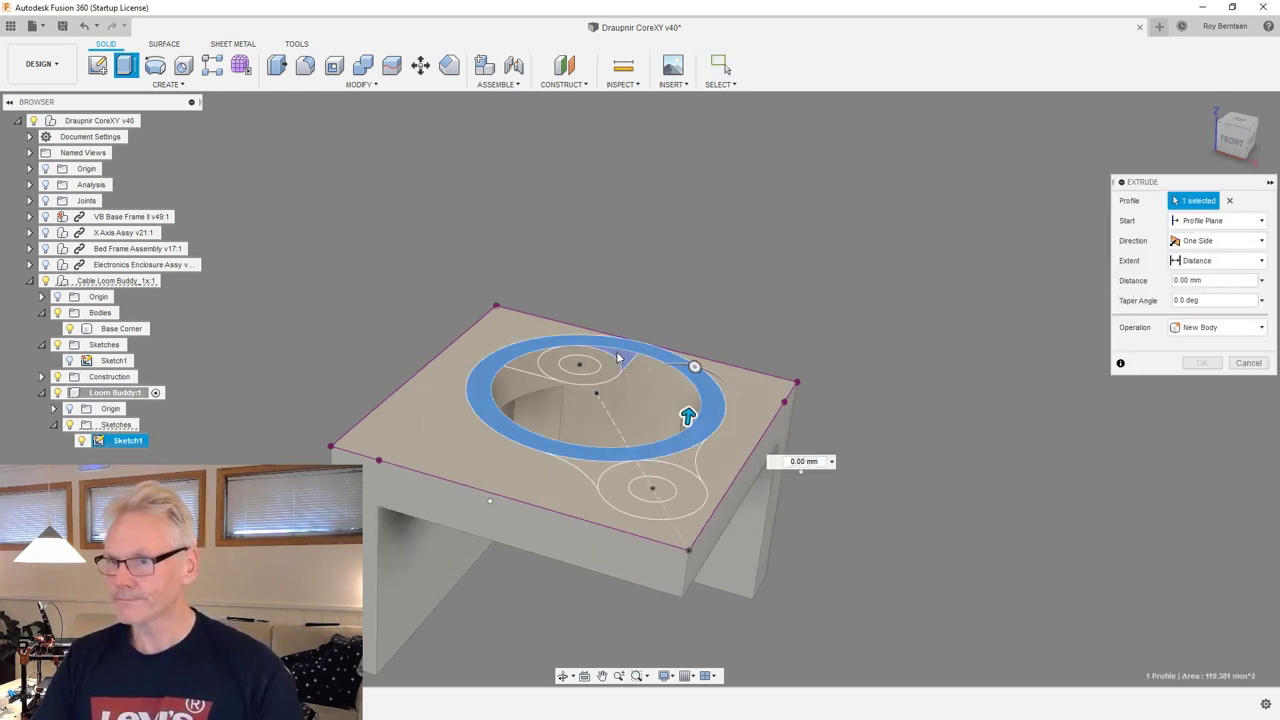
left_click(585, 364)
left_click(532, 362)
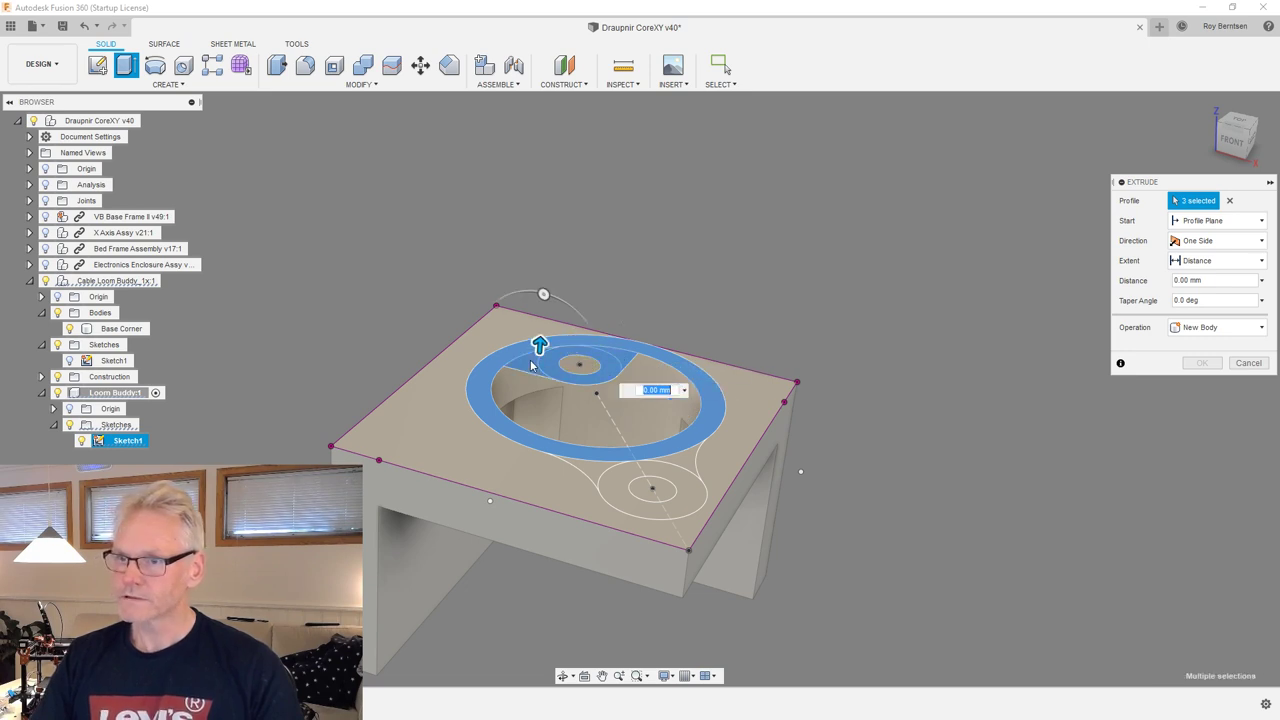
left_click(686, 457)
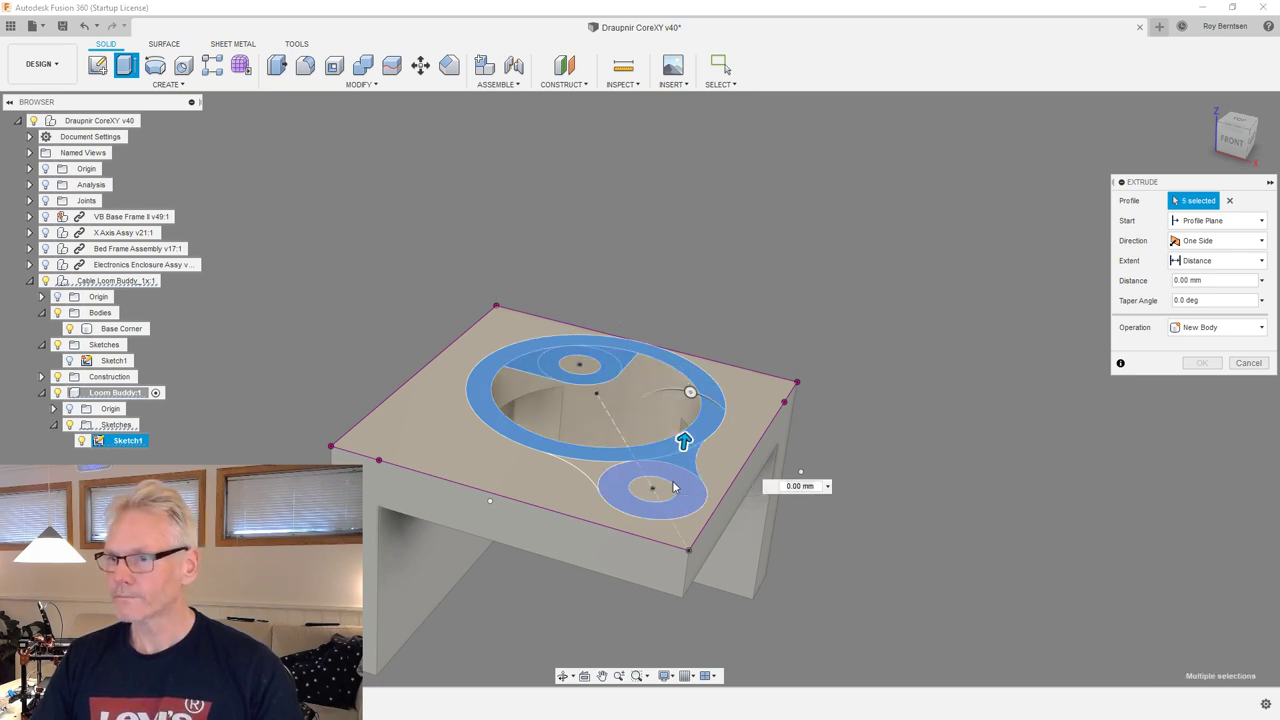
left_click(673, 482)
left_click(599, 464)
left_click_drag(580, 450, 583, 422)
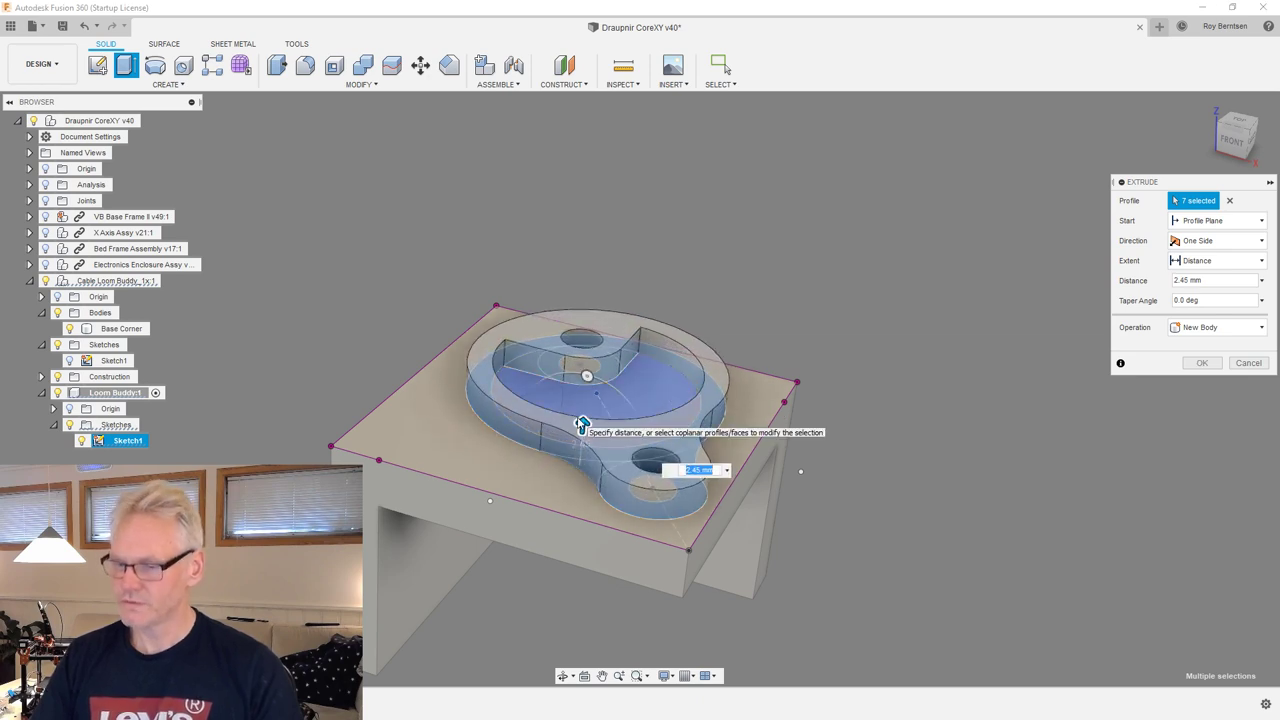
type("2")
key("Tab")
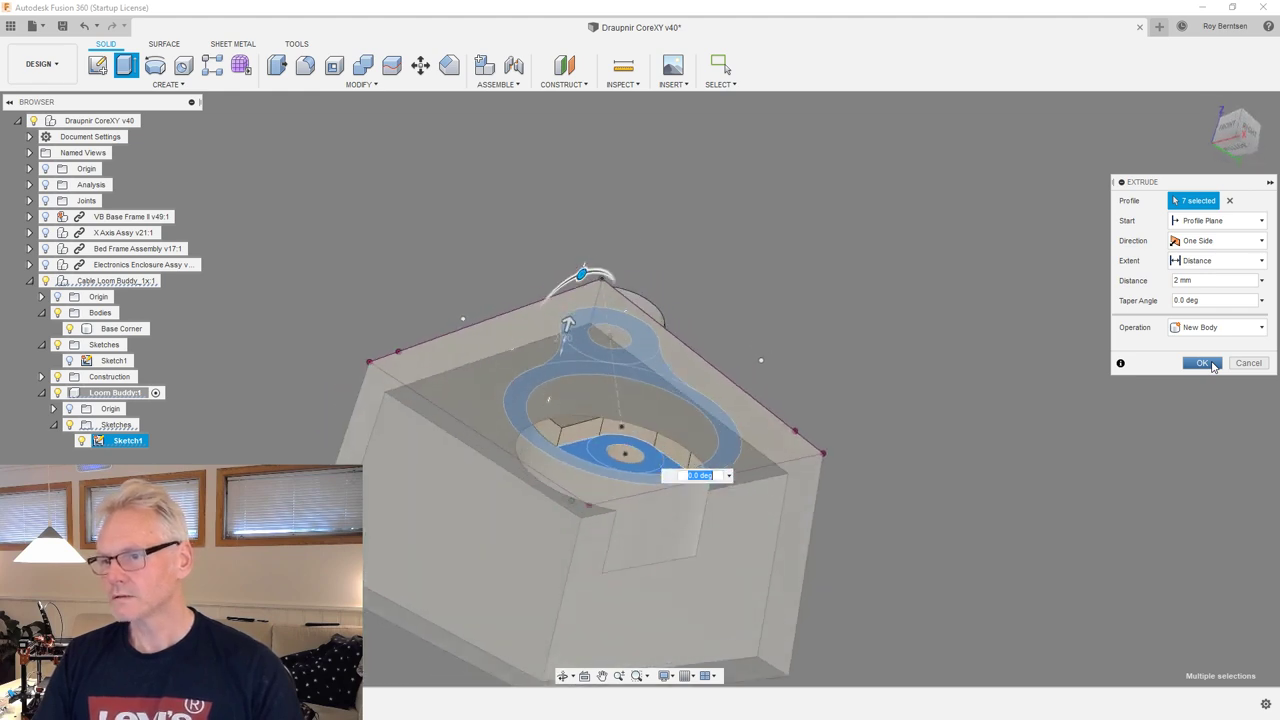
left_click(1211, 366)
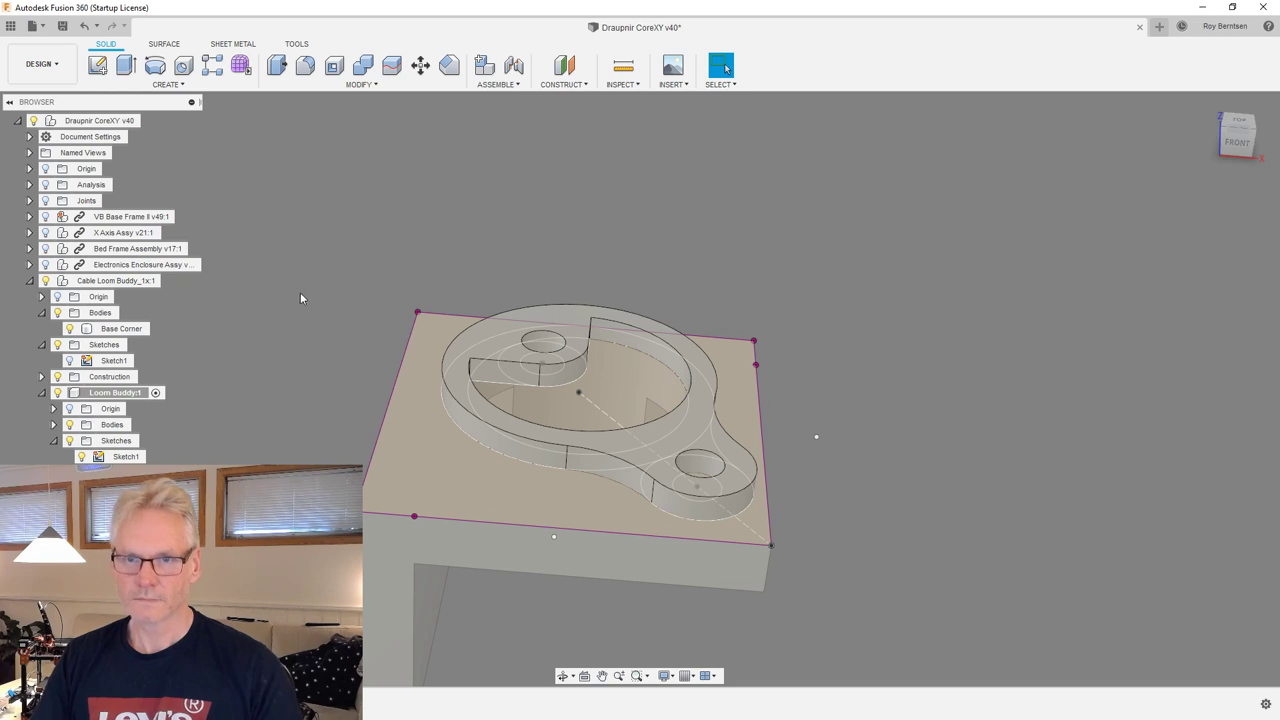
Undo the 2 mm extrusion and the earlier cut through the top plate.
key("ctrl+z")
key("ctrl+z")
key("ctrl+z")
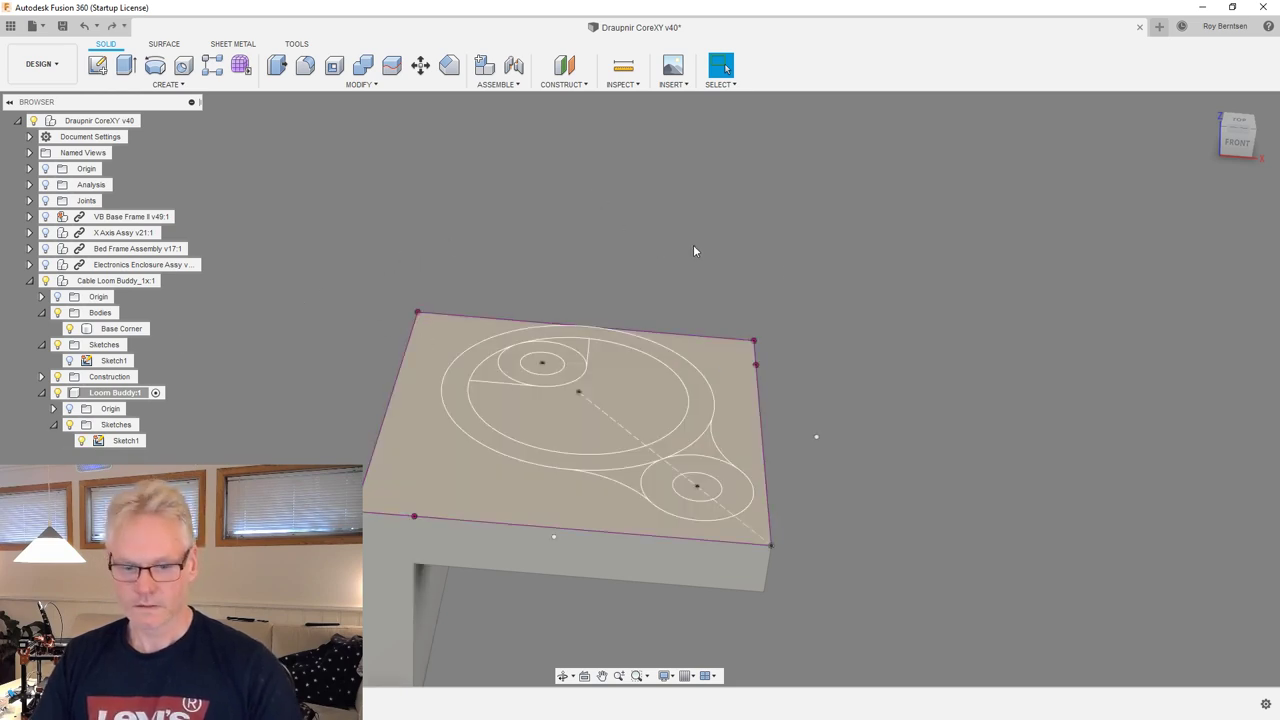
Extrude the open profile inside the ring, excluding the inner boss and webs, by -5.89 mm as a Cut through the plate.
key("e")
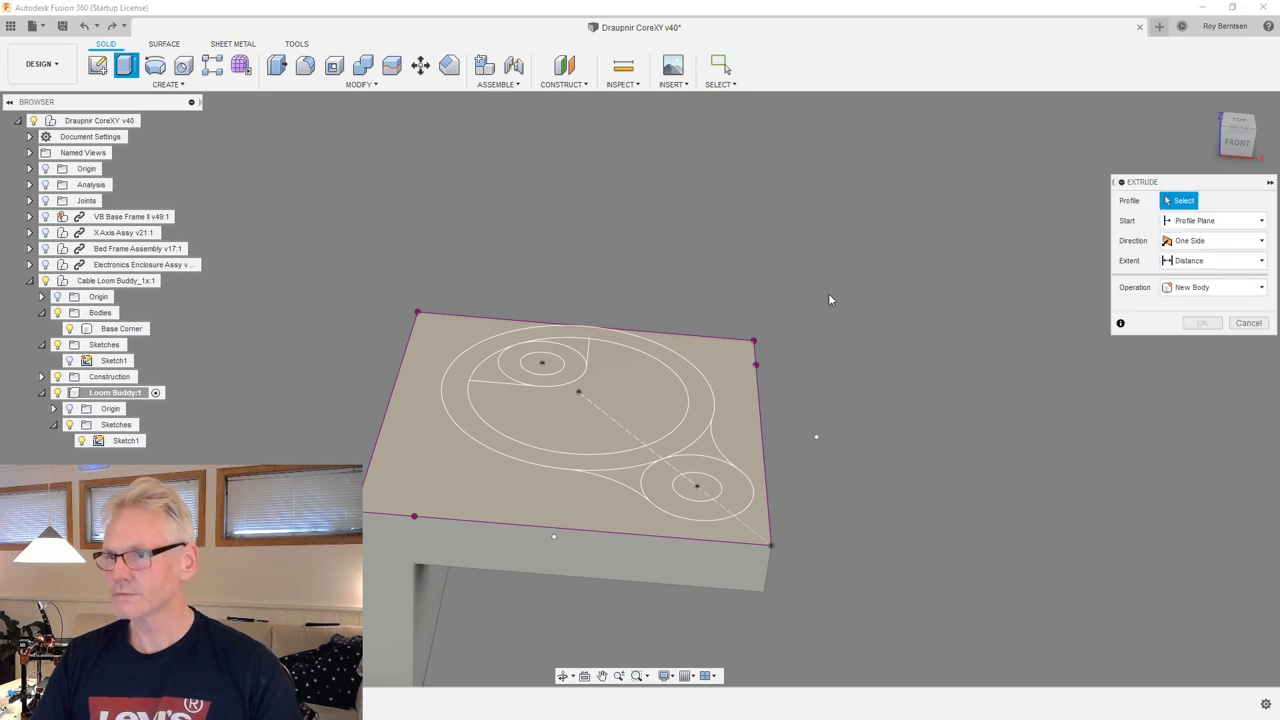
left_click(625, 400)
left_click_drag(590, 386, 584, 450)
left_click(1210, 327)
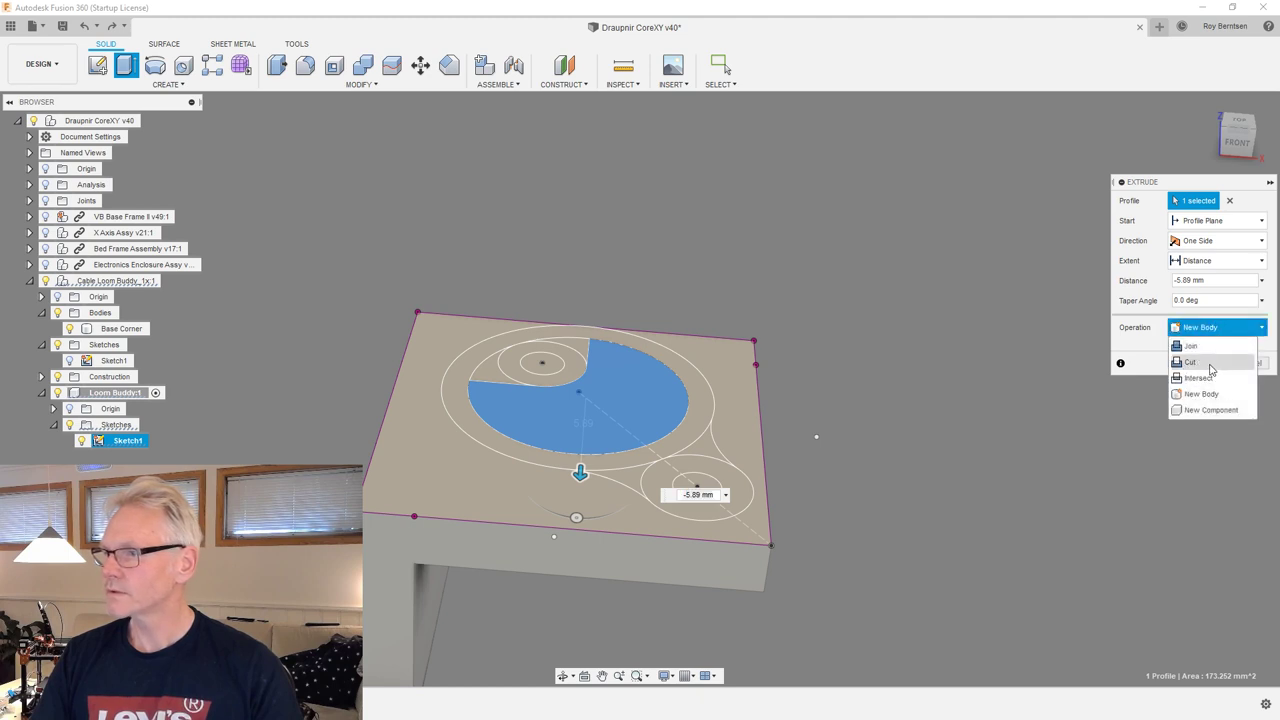
left_click(1211, 362)
left_click(1203, 388)
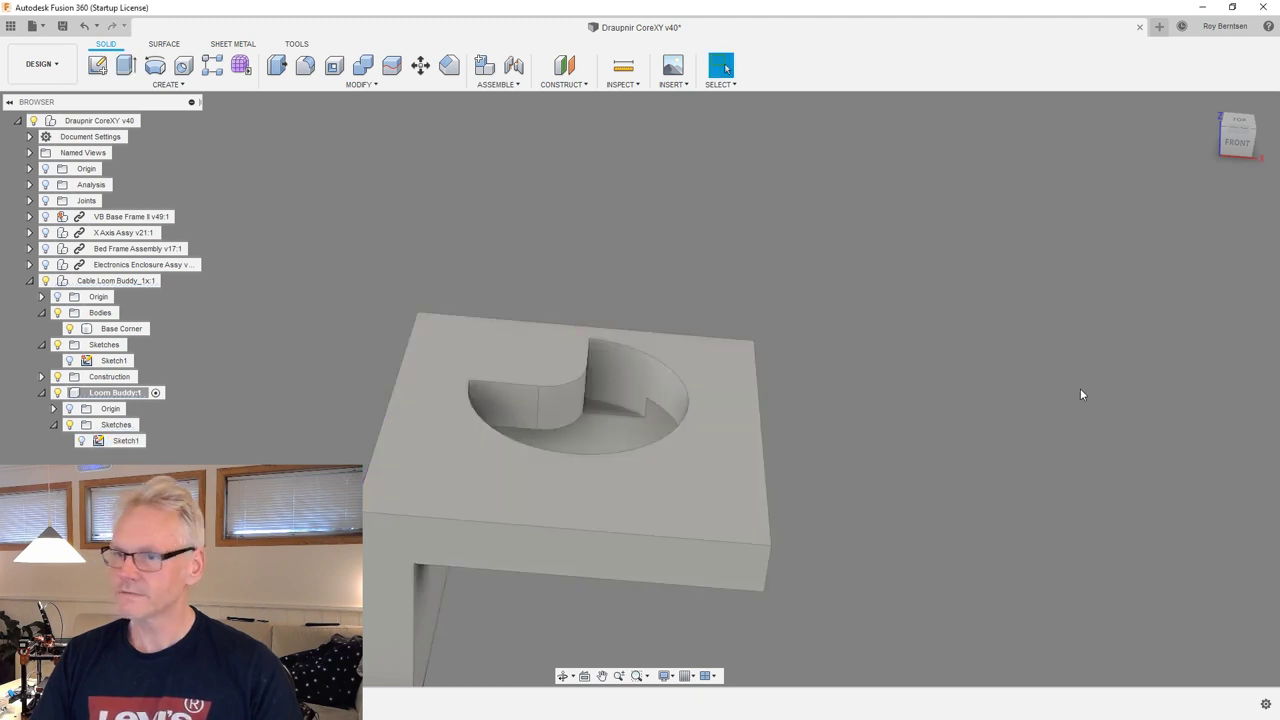
Show the Loom Buddy component's Sketch1 again and extrude the ring profile 23 mm upward as a new body.
left_click(81, 441)
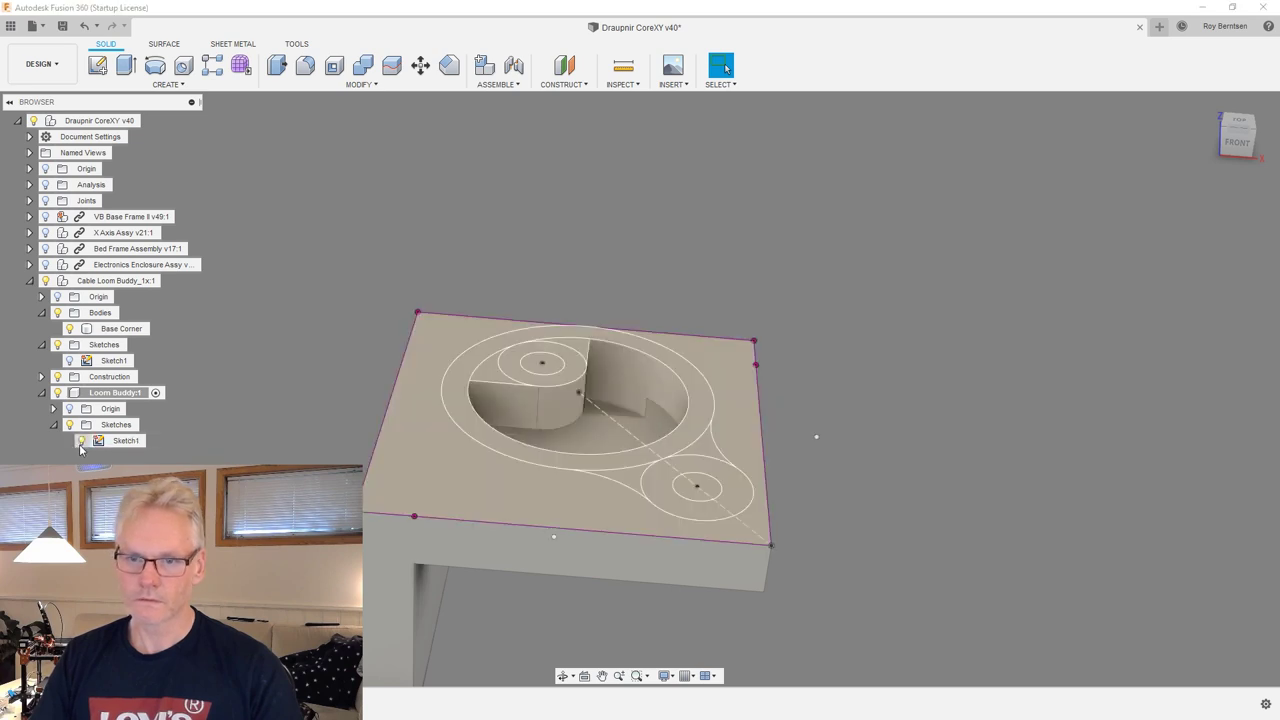
key("e")
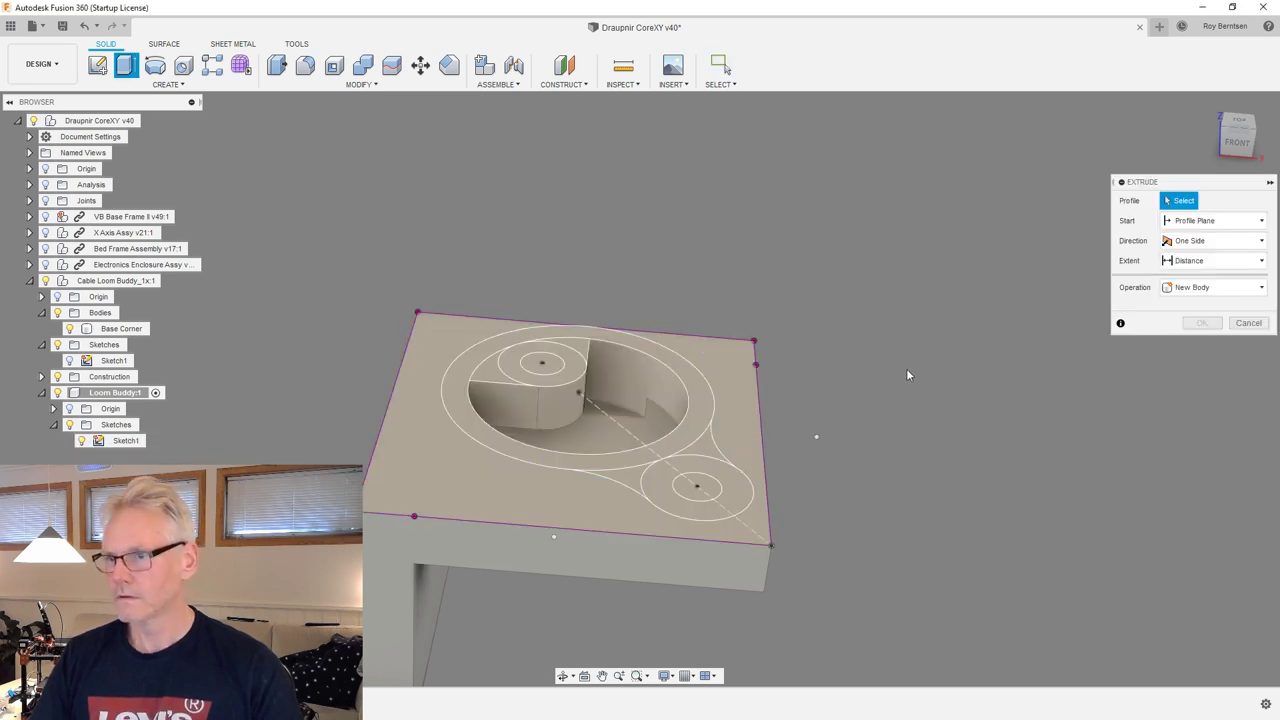
left_click(671, 418)
left_click_drag(671, 418, 711, 210)
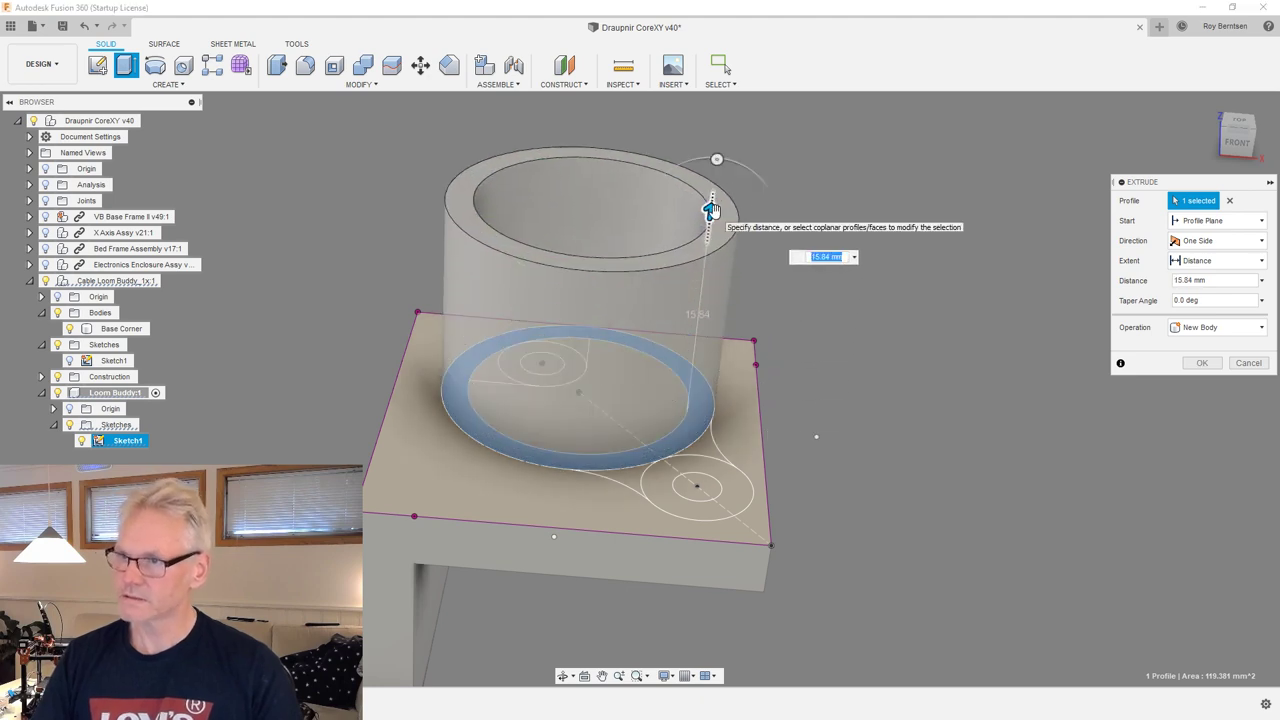
type("23")
key("Return")
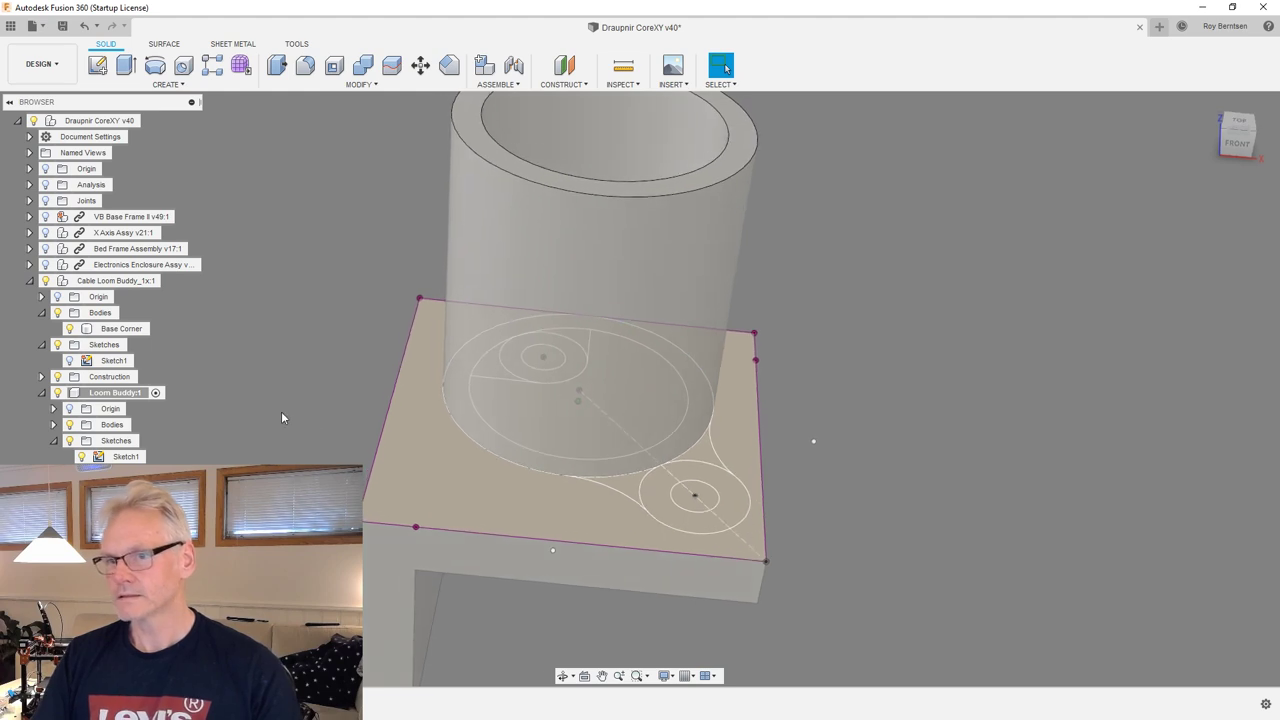
Hide the Base Corner body, then extrude both bosses and their webs 3 mm from the underside with the Join operation.
left_click(78, 331)
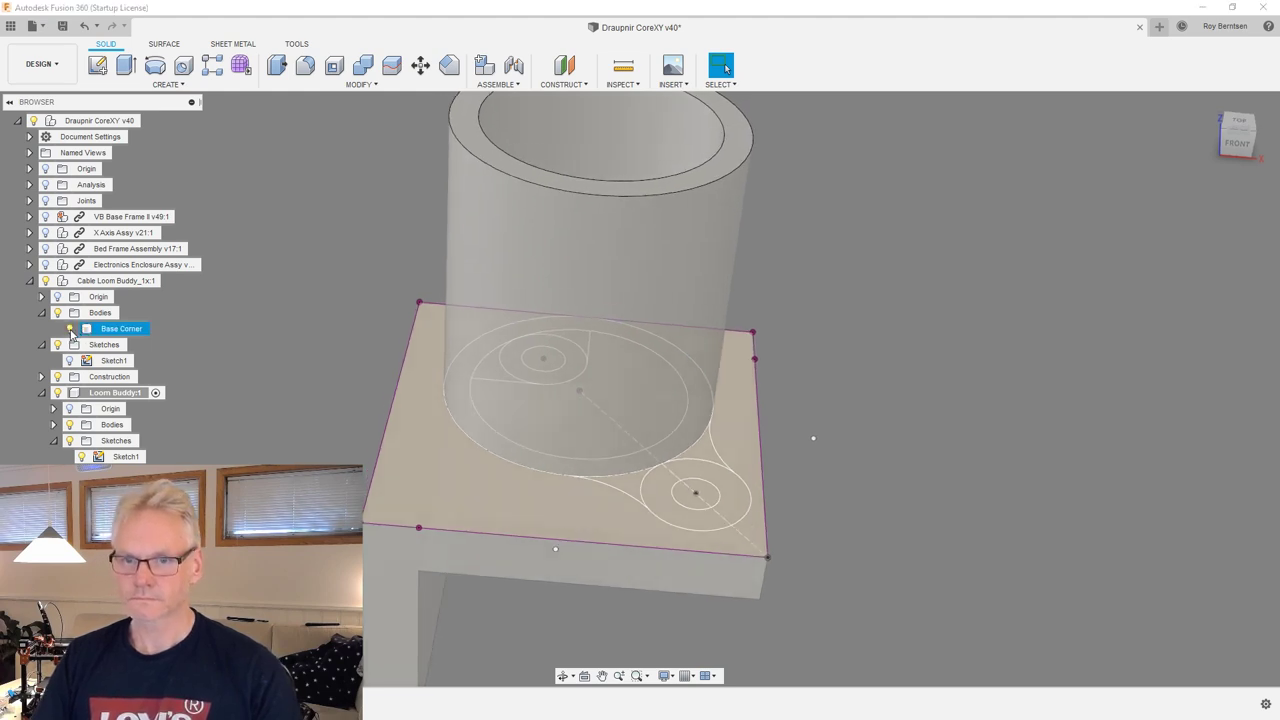
left_click(69, 328)
middle_click_drag(1180, 620, 1126, 584, "shift")
middle_click_drag(666, 648, 1258, 620, "shift")
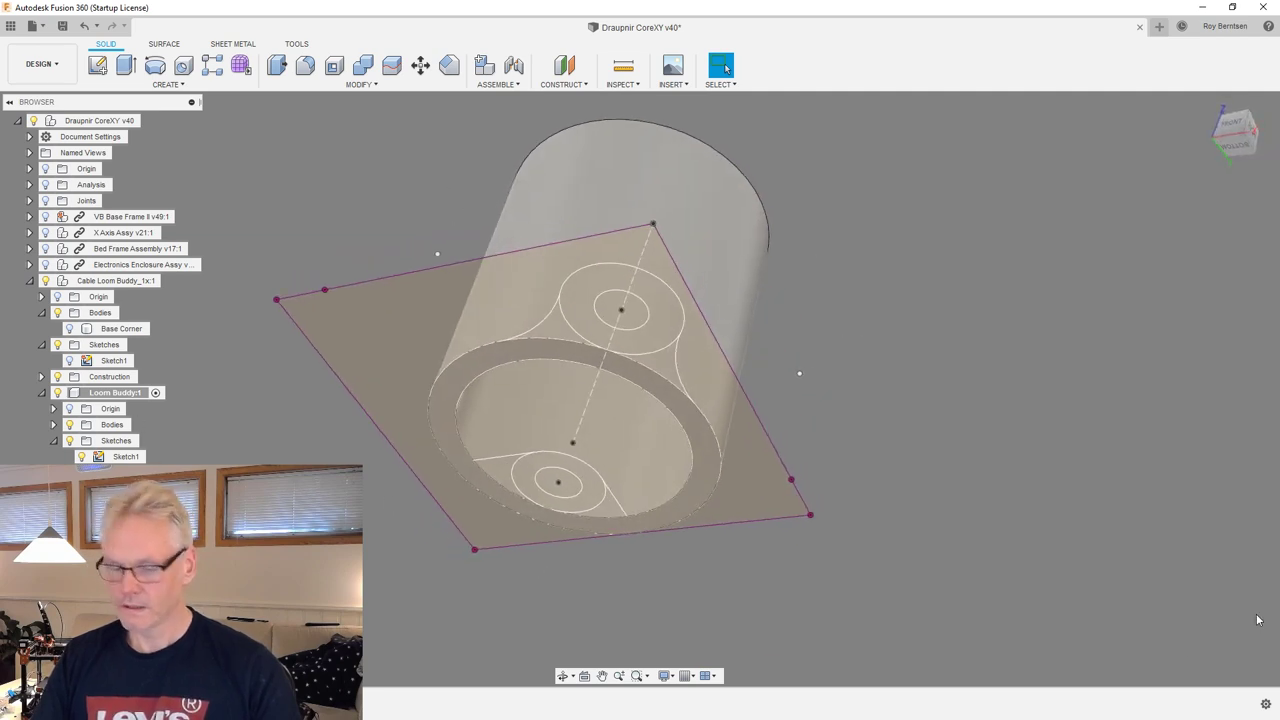
key("e")
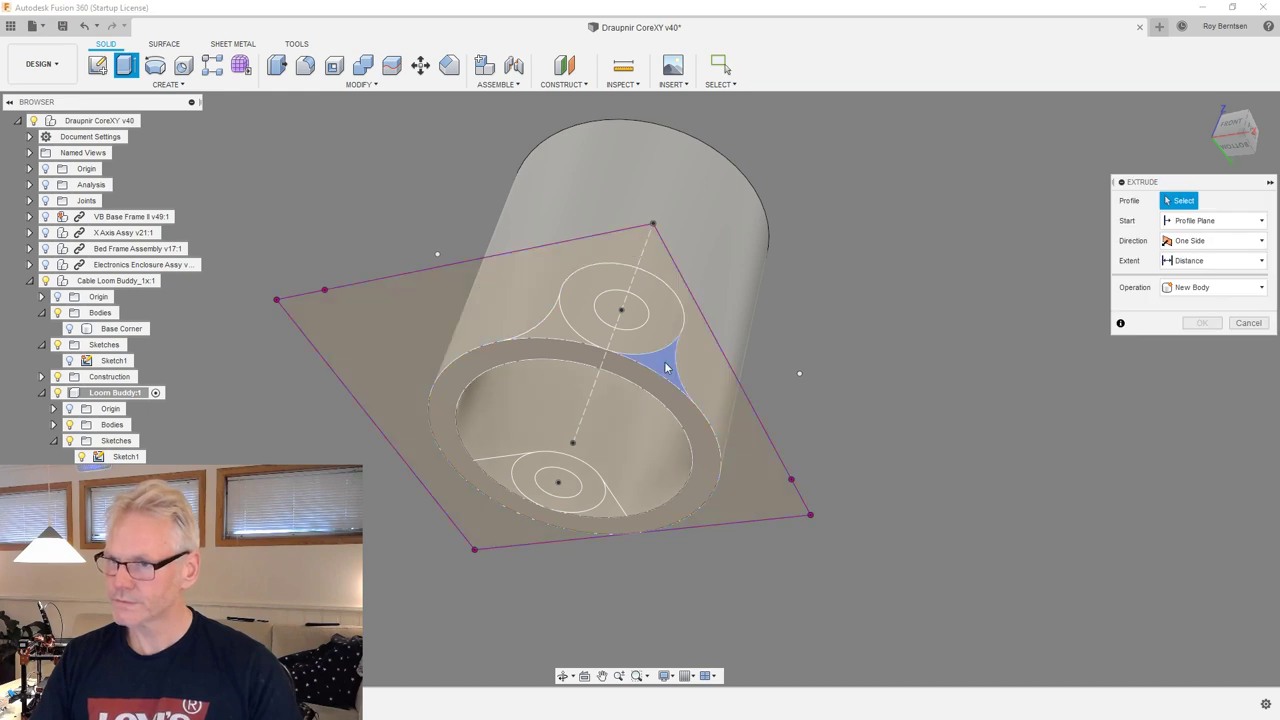
left_click(632, 332)
left_click(666, 360)
left_click(543, 322)
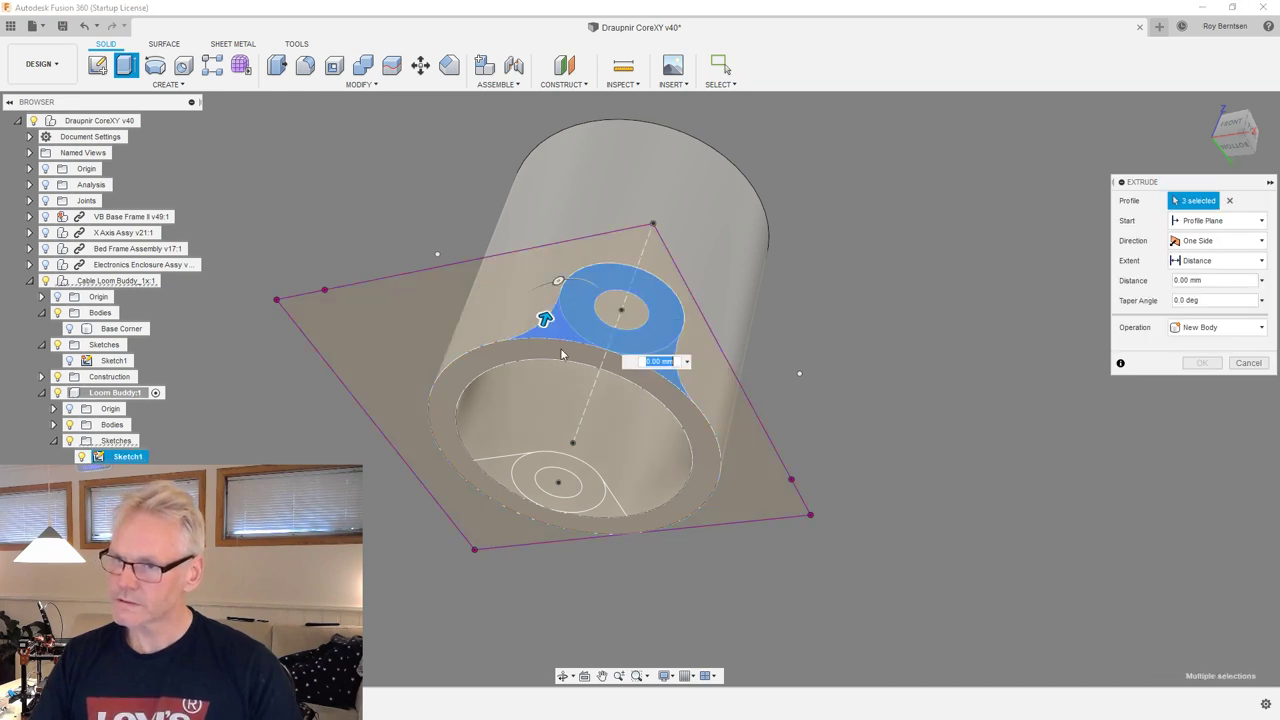
left_click(603, 503)
left_click(517, 470)
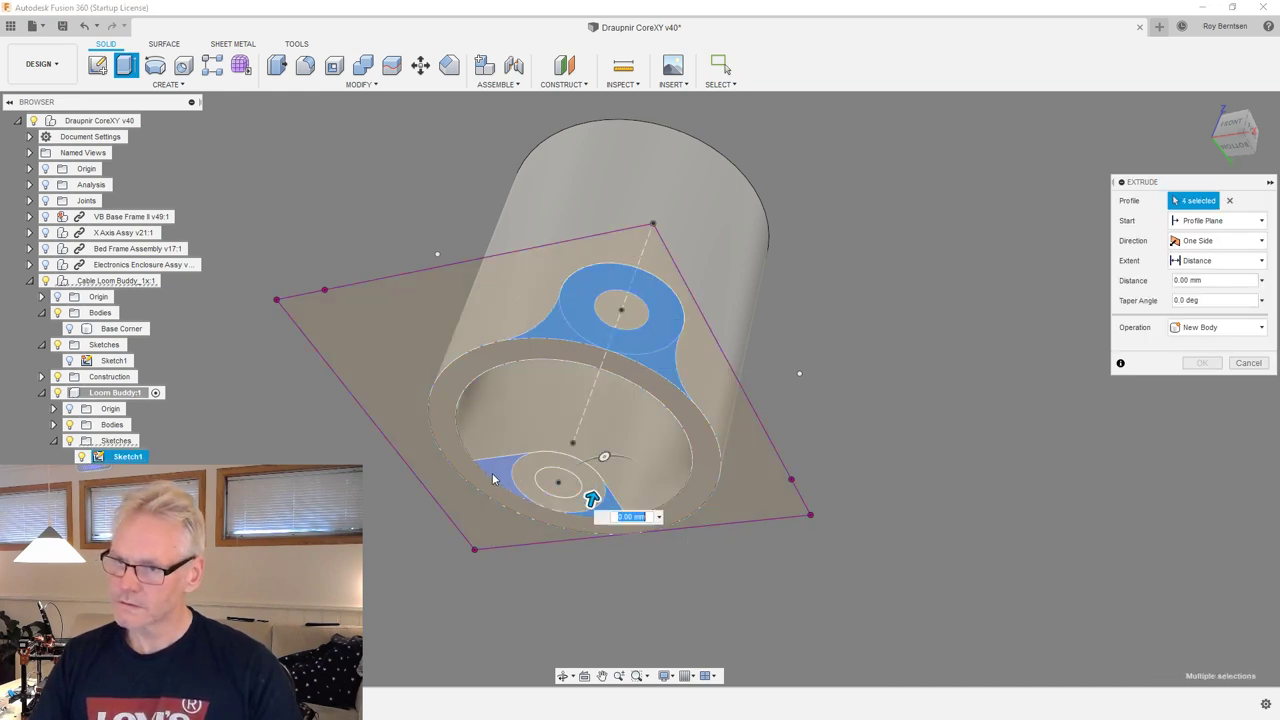
left_click(551, 481)
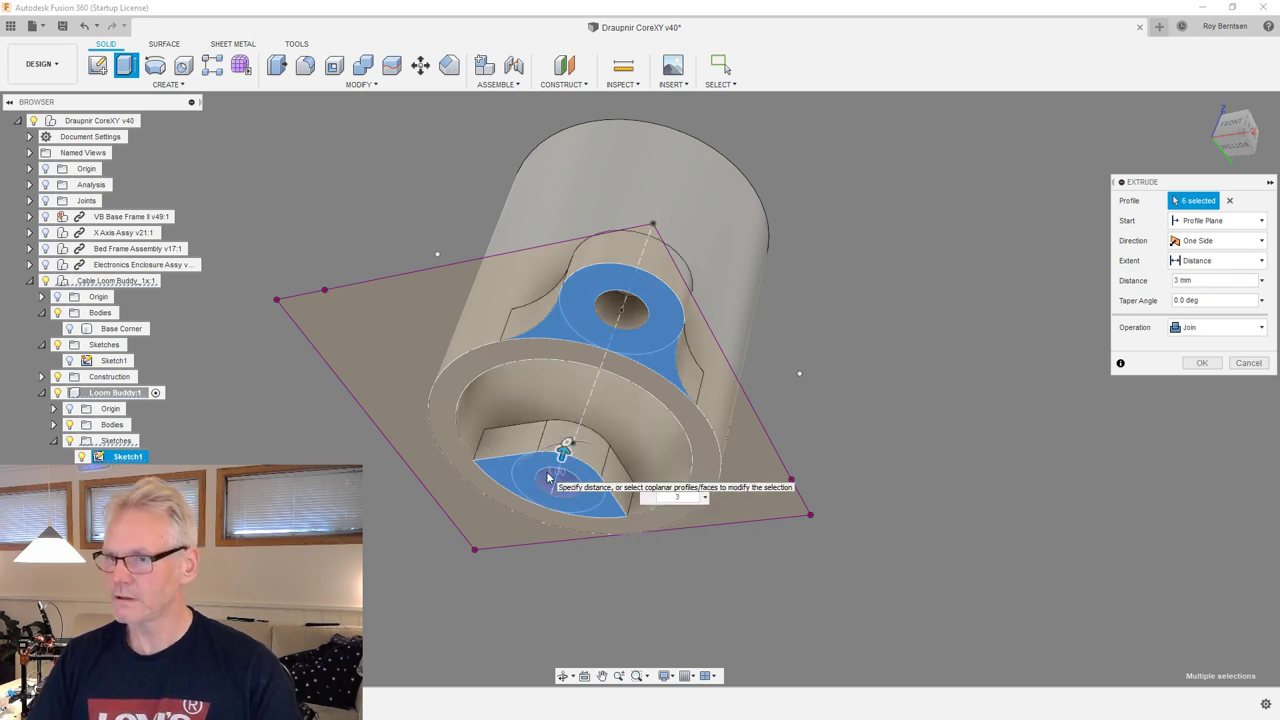
key("Escape")
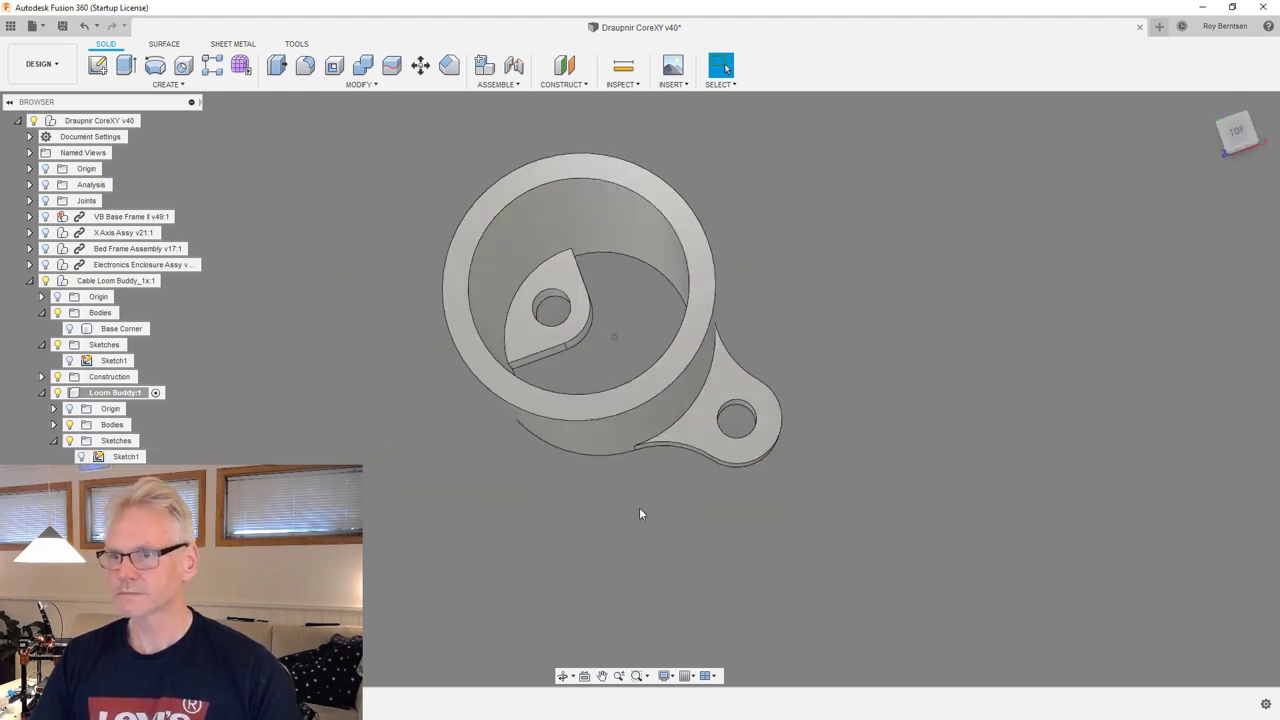
Show the Base Corner body again beneath the cable holder and return to the home view.
middle_click_drag(565, 293, 760, 467, "shift")
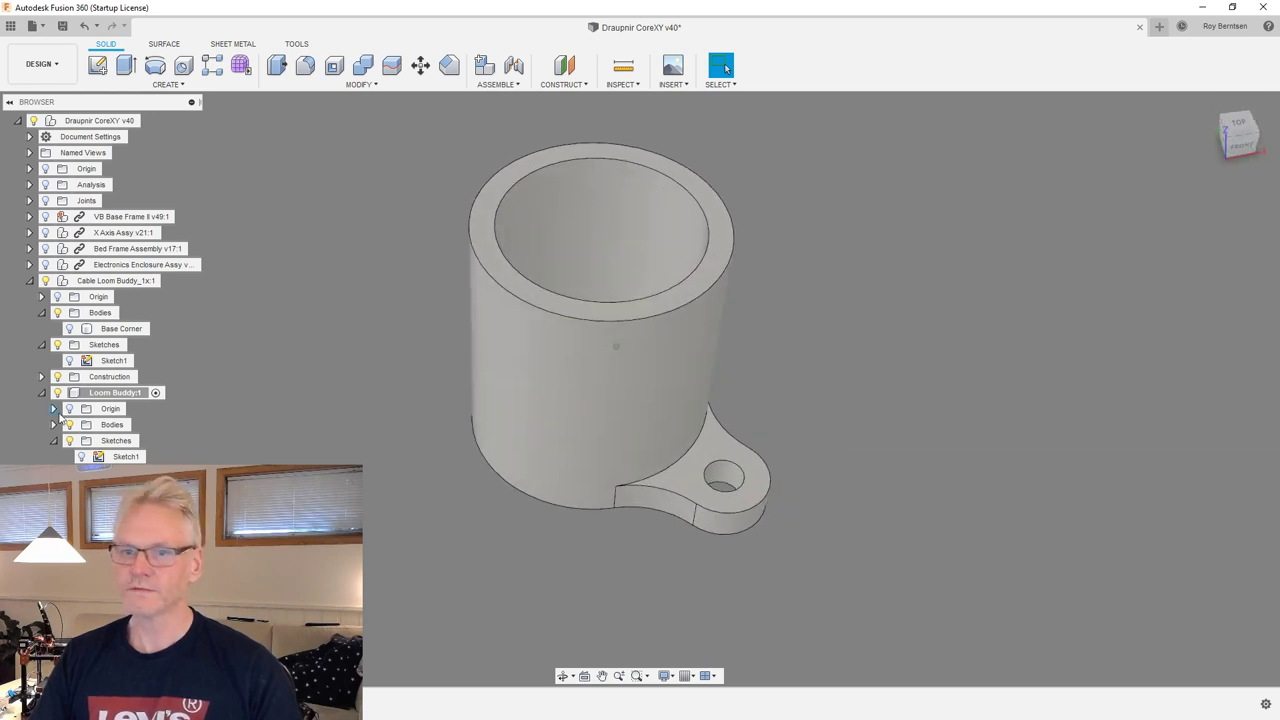
left_click(69, 330)
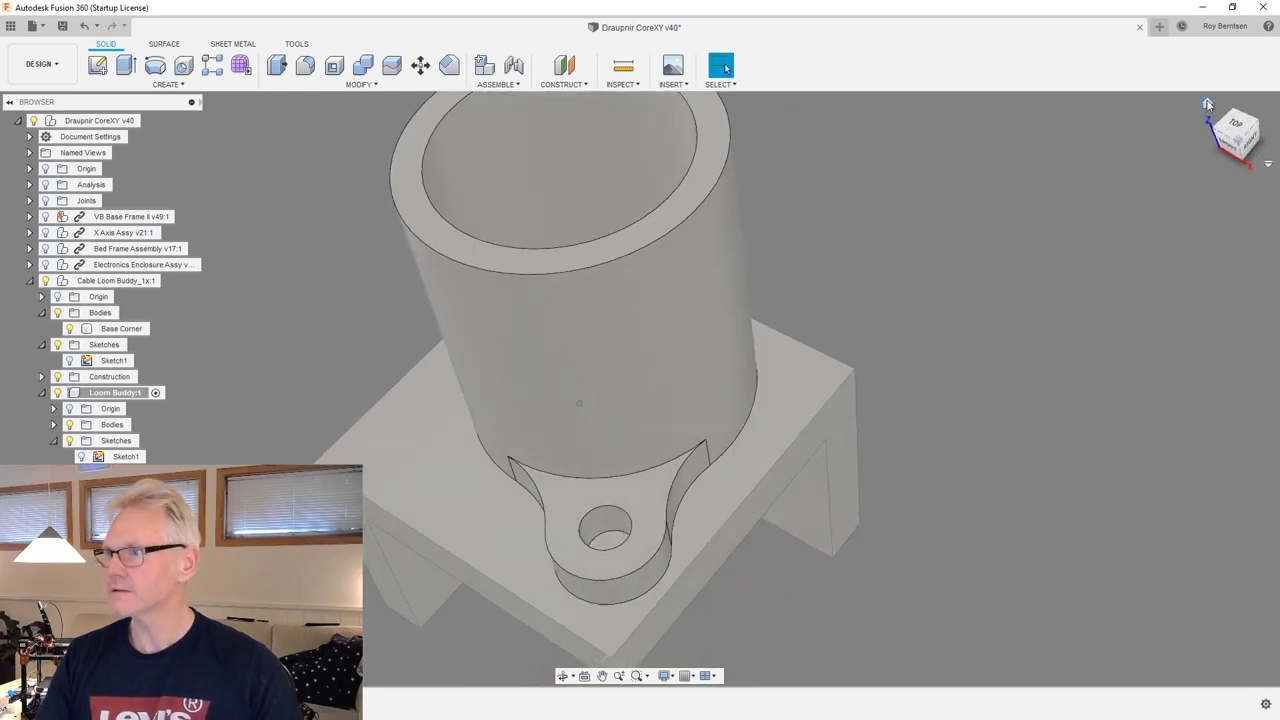
left_click(1207, 105)
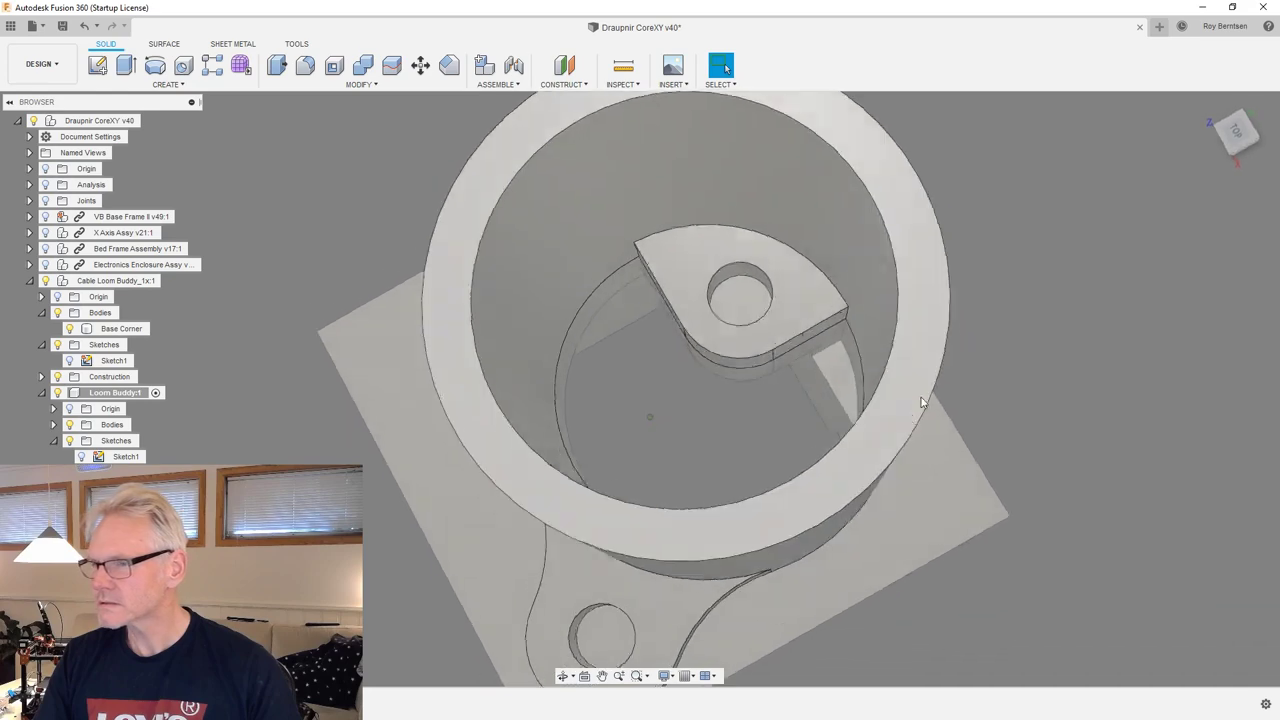
Activate the Cable Loom Buddy component and set the plate opening's cut extrusion distance to -4 mm.
double_click(150, 703)
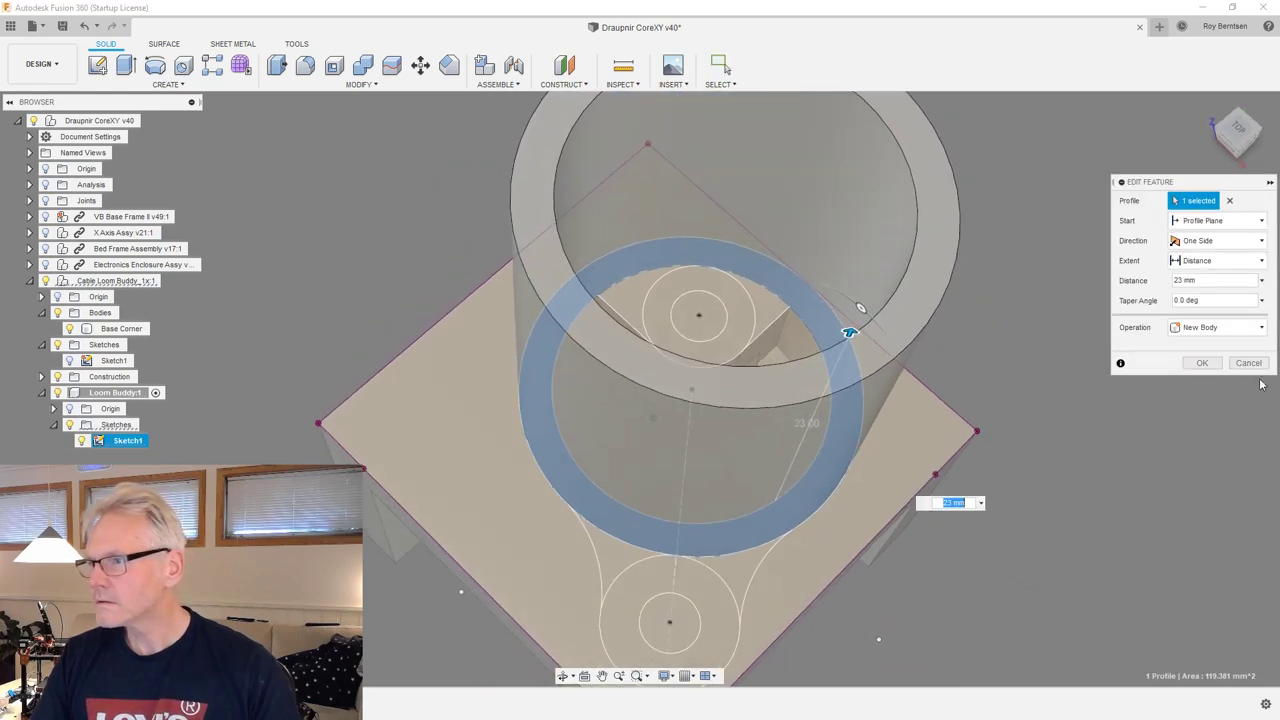
left_click(1202, 363)
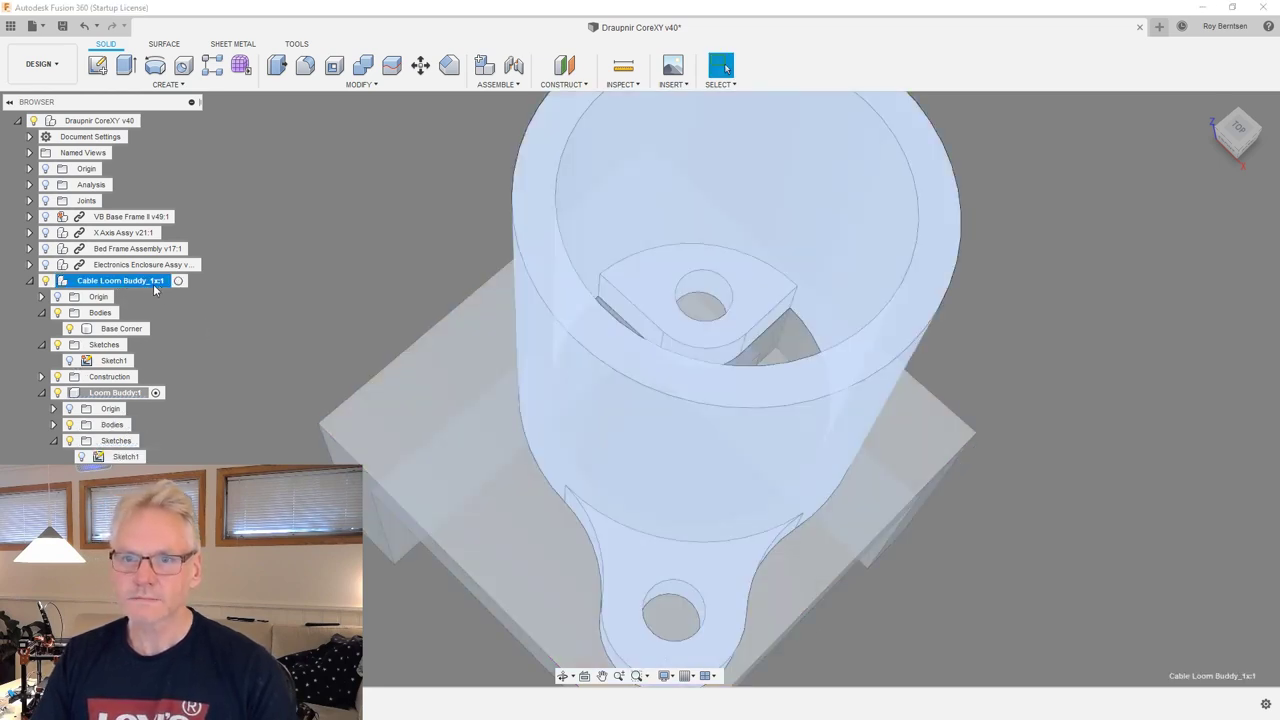
left_click(167, 280)
middle_click_drag(947, 416, 785, 275, "shift")
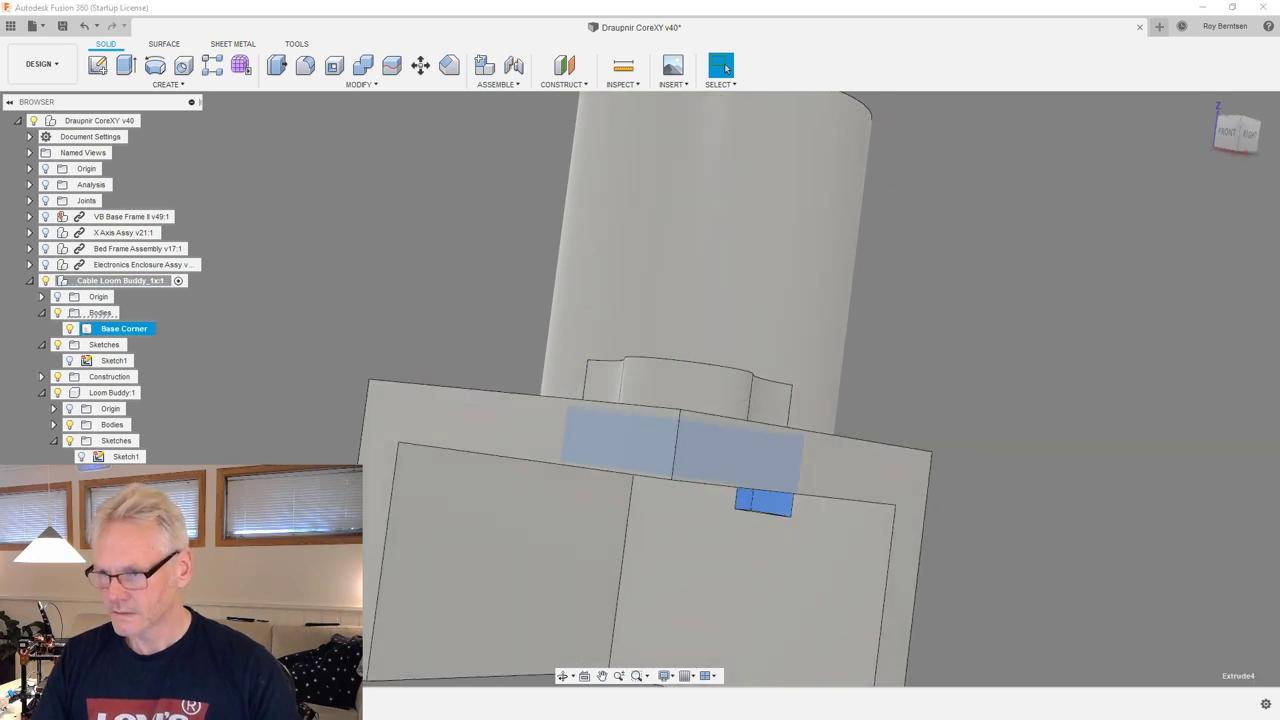
double_click(764, 502)
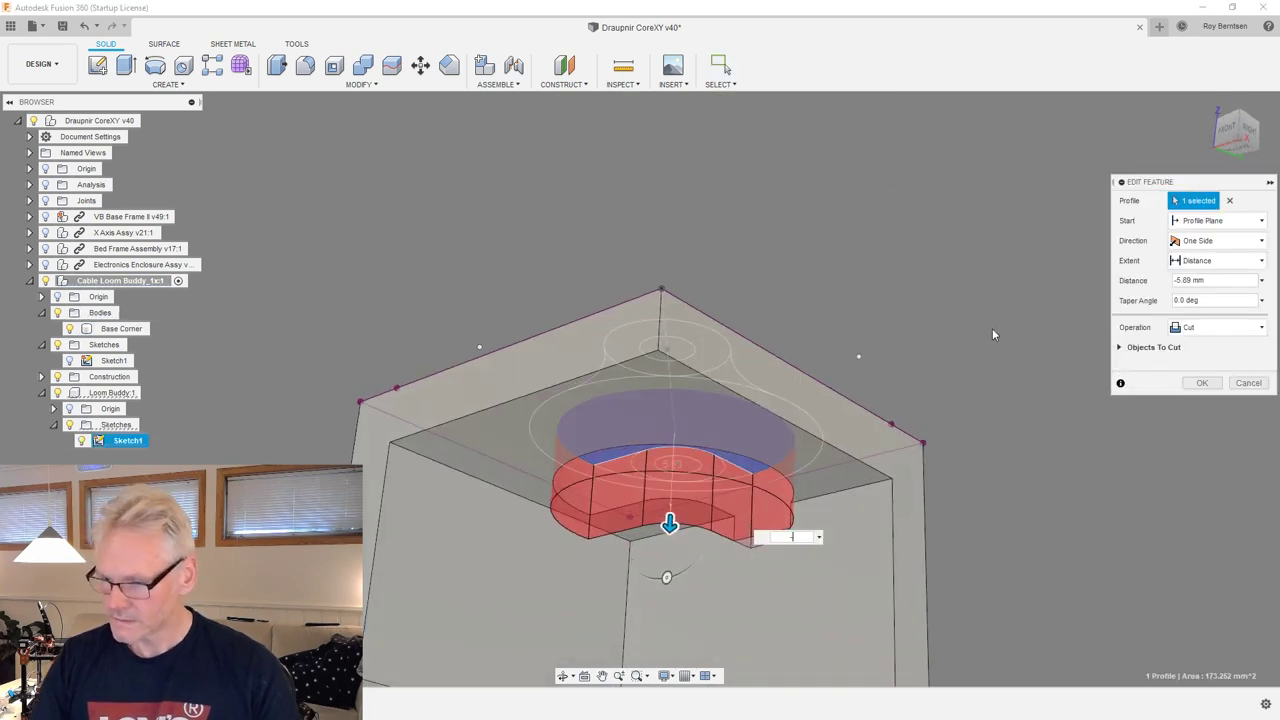
type("-4")
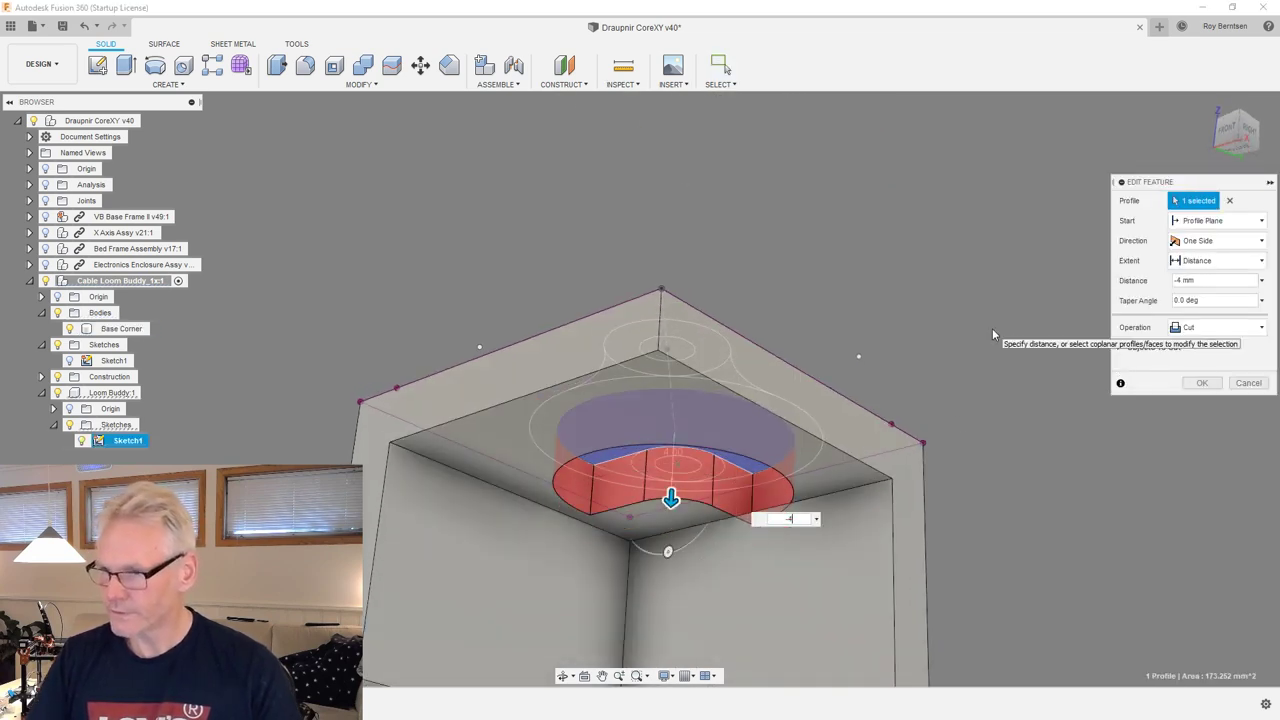
key("Return")
Round the base plate's outer corner beside the boss with a 7 mm constant-radius fillet.
middle_click_drag(990, 325, 1018, 300, "shift")
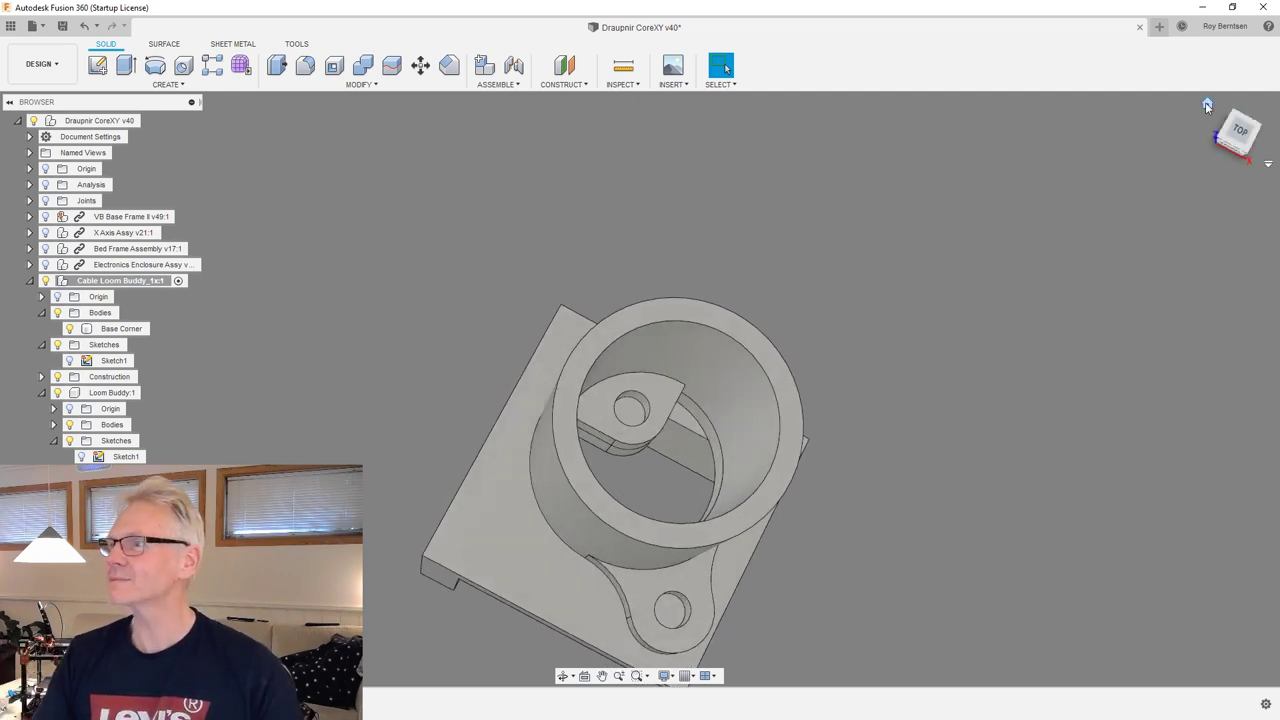
left_click(1207, 106)
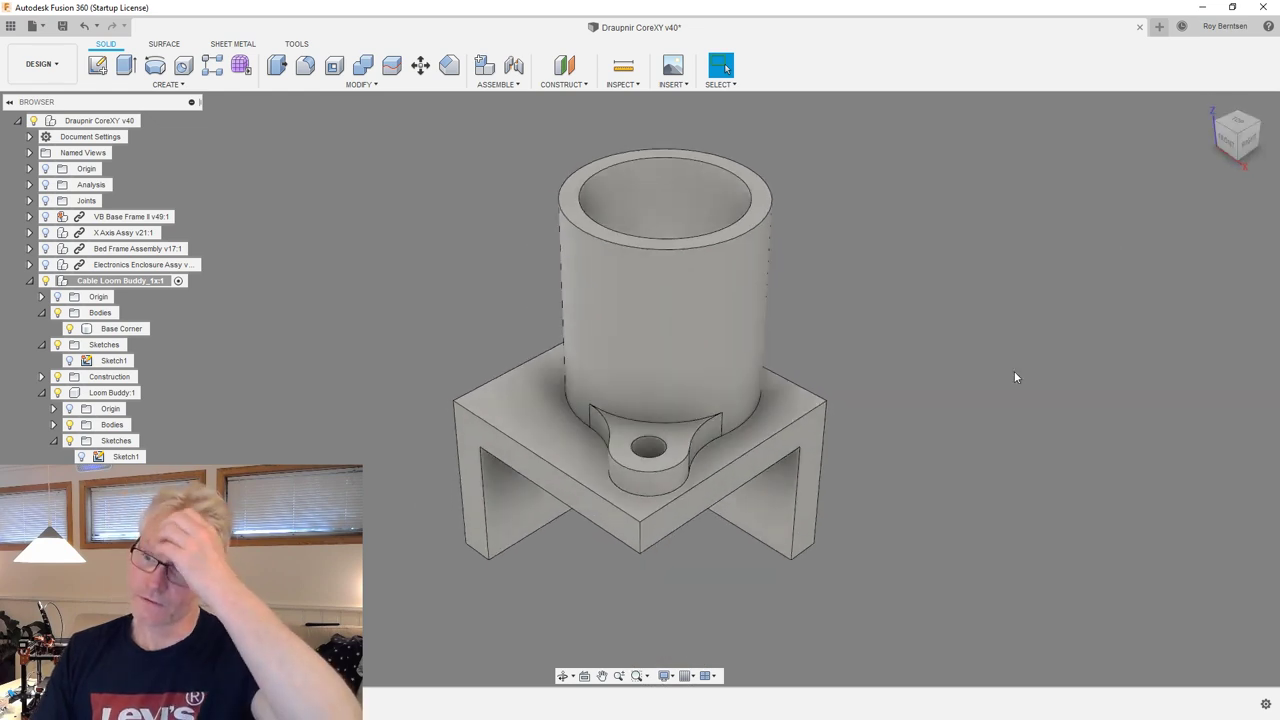
scroll(701, 614, "up", 2)
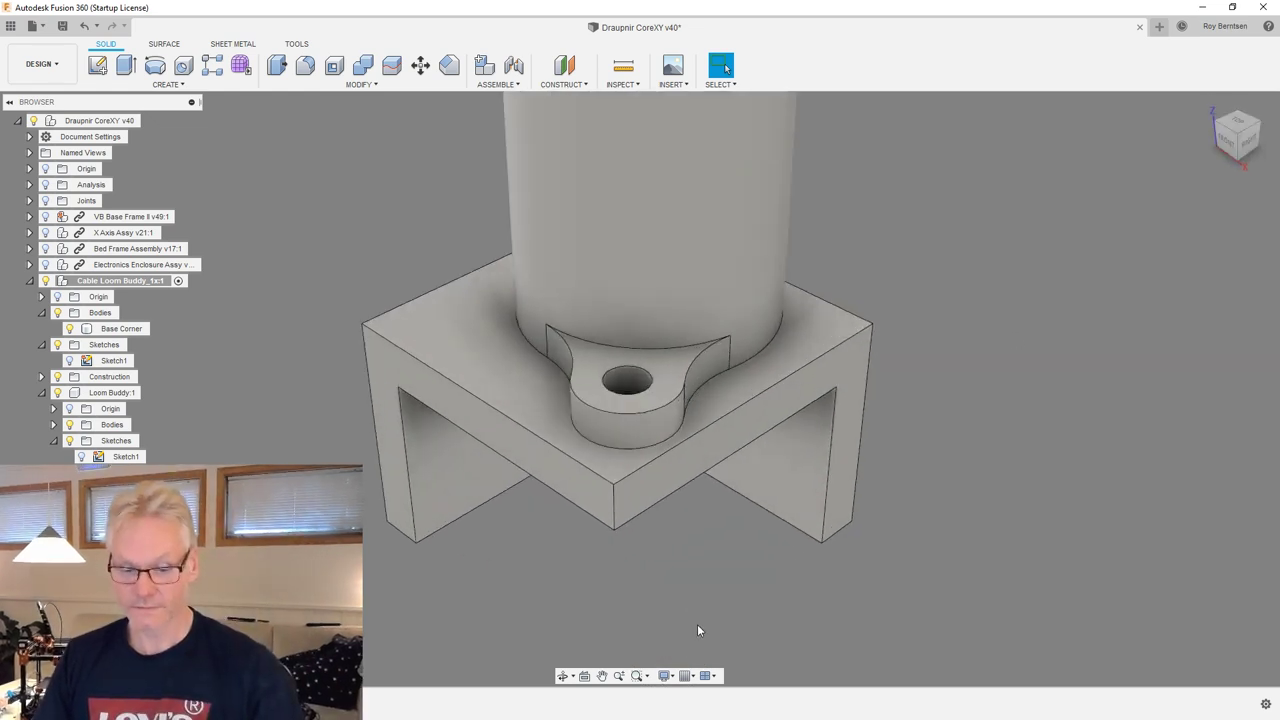
key("f")
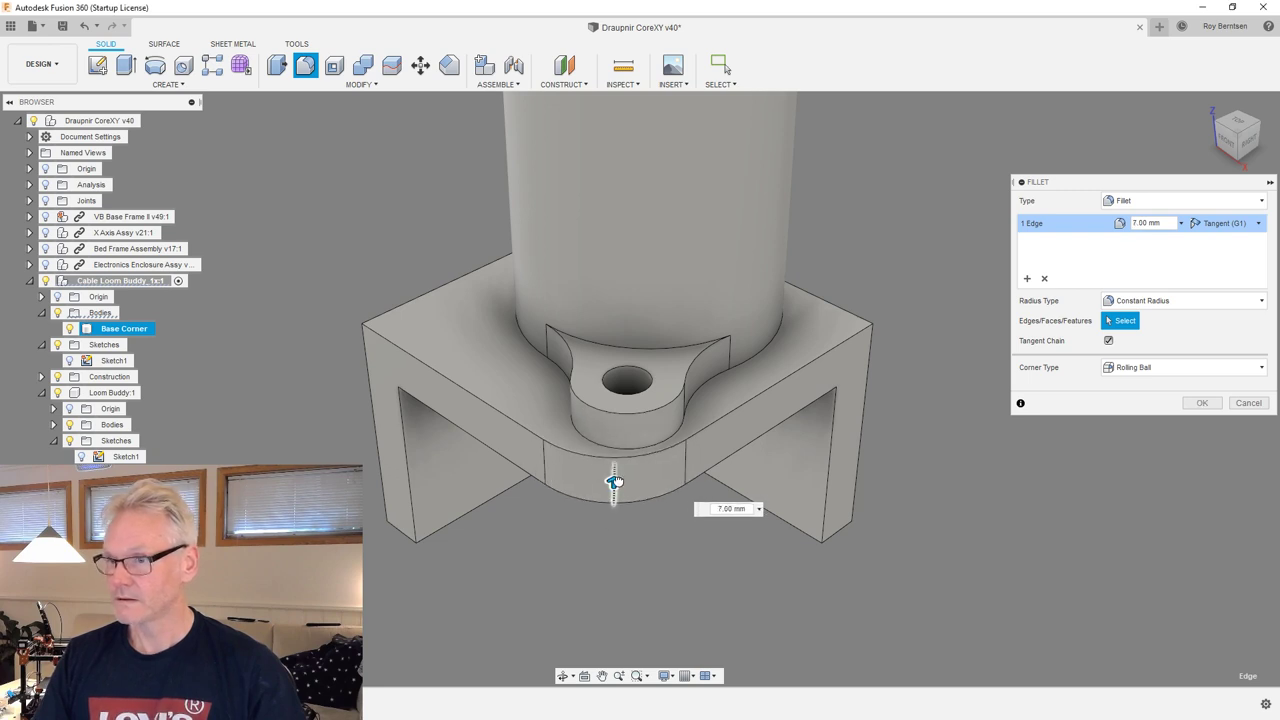
left_click(1203, 403)
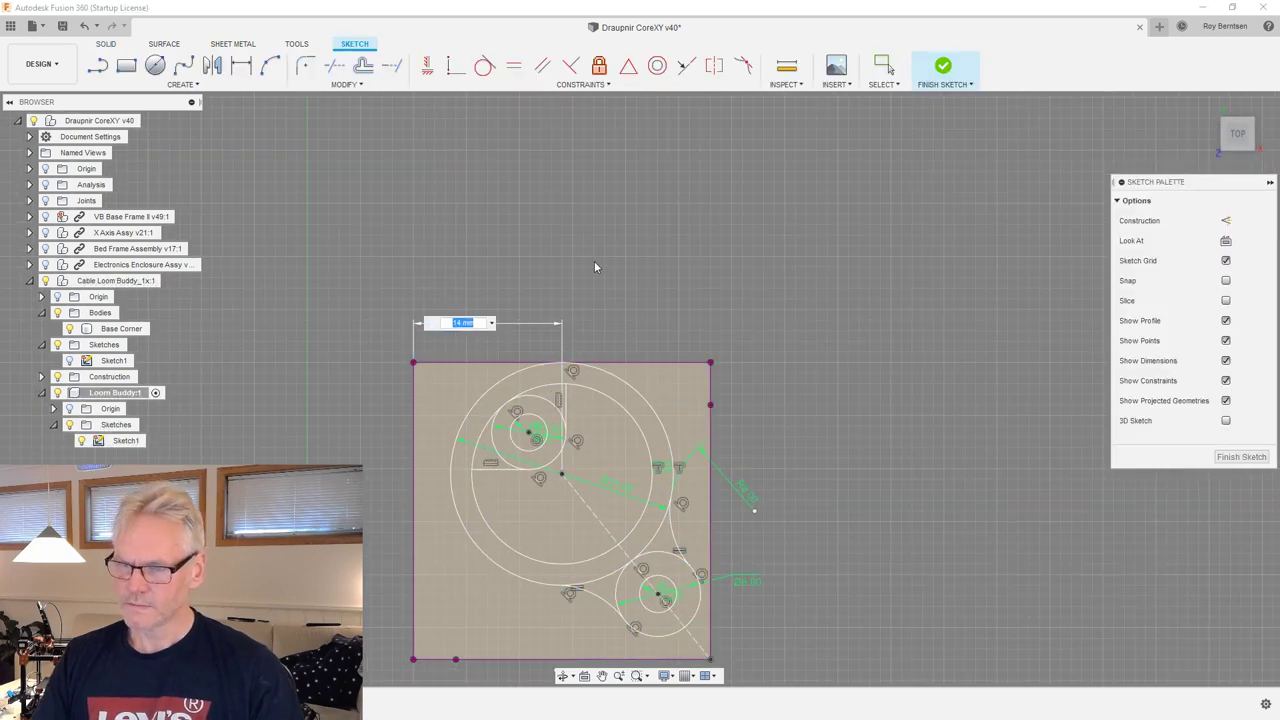
Reposition the ring in the Loom Buddy sketch so its outer circle is tangent to the plate's left edge, and finish the sketch.
key("Return")
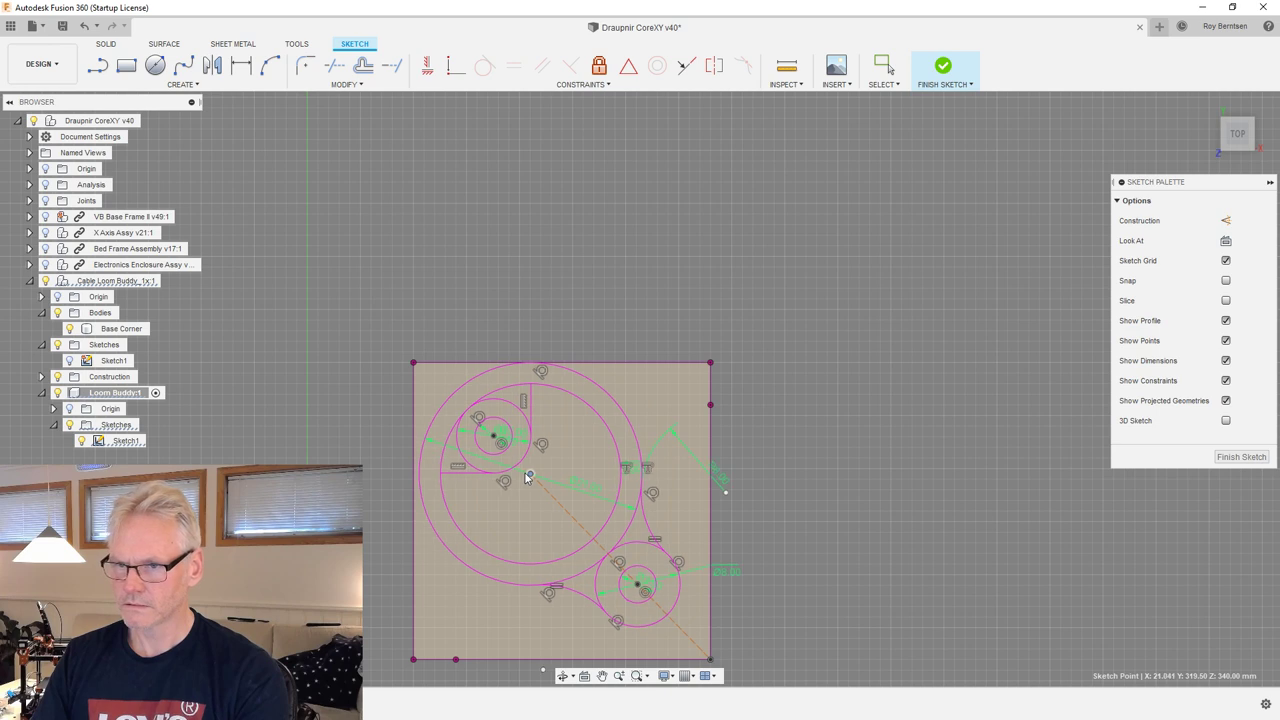
key("Escape")
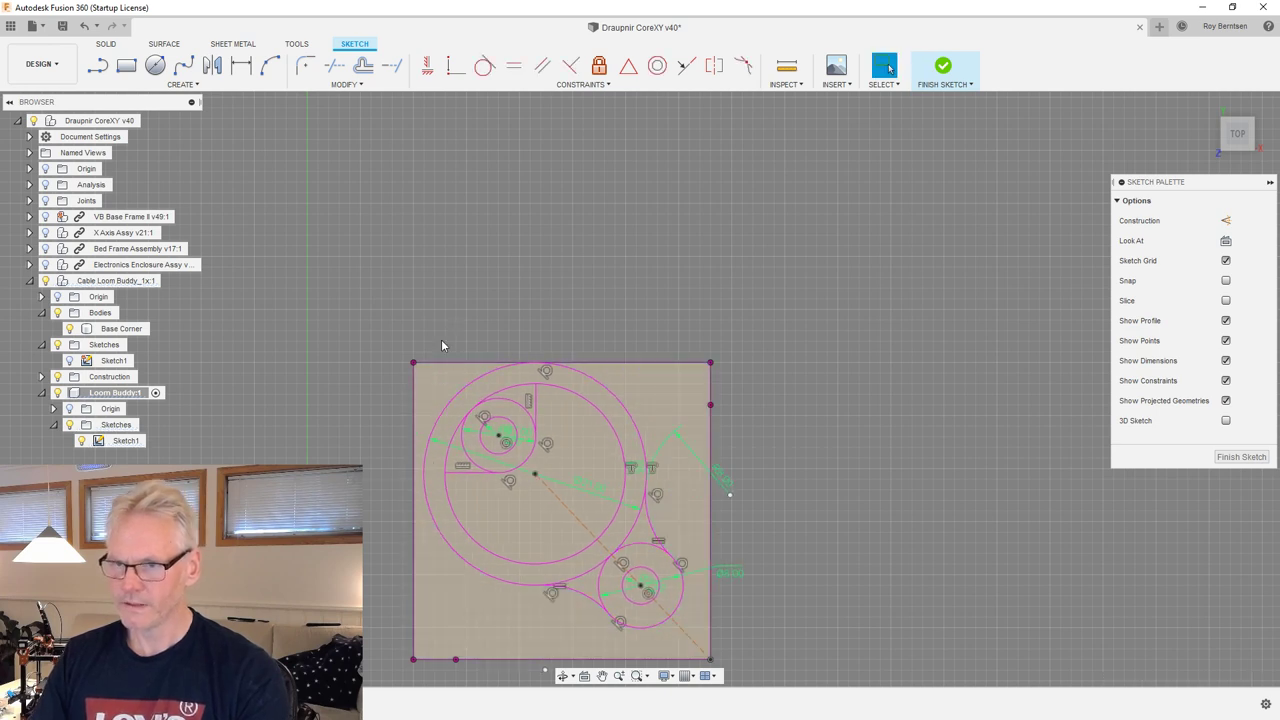
left_click(571, 515)
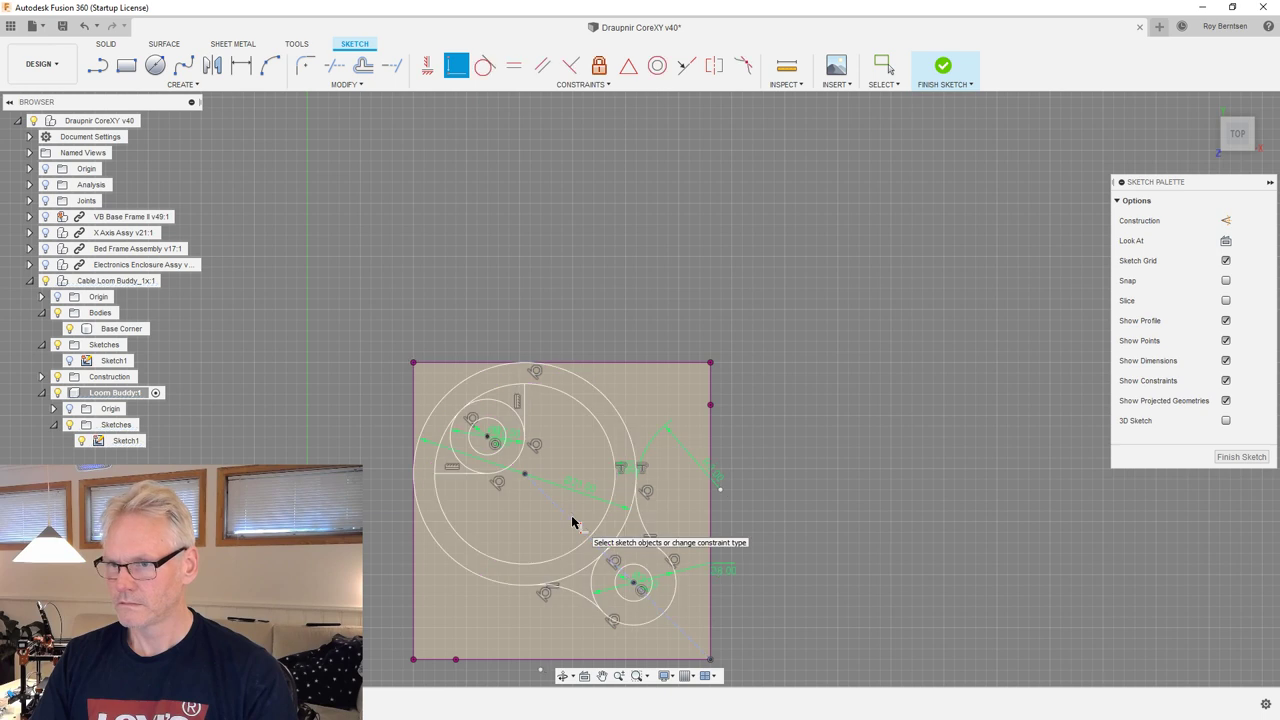
left_click(1241, 456)
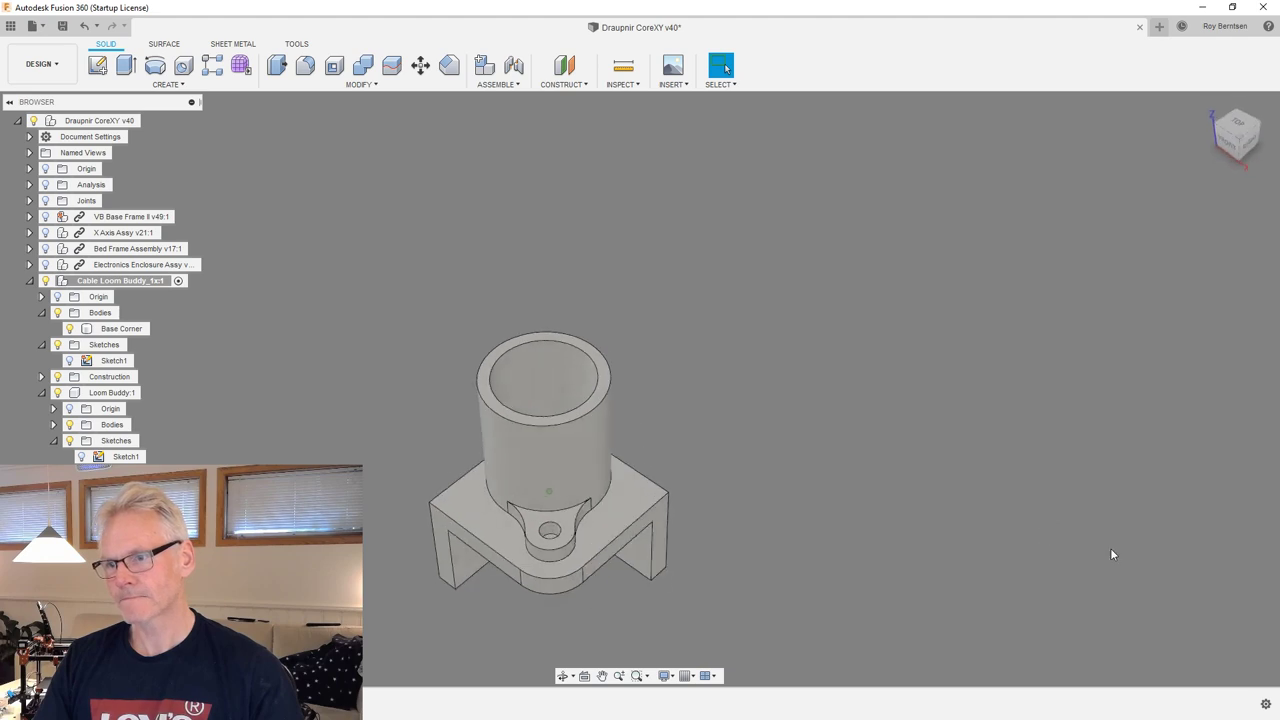
Edit the base plate's corner fillet and set its radius to 10 mm.
left_click(442, 569)
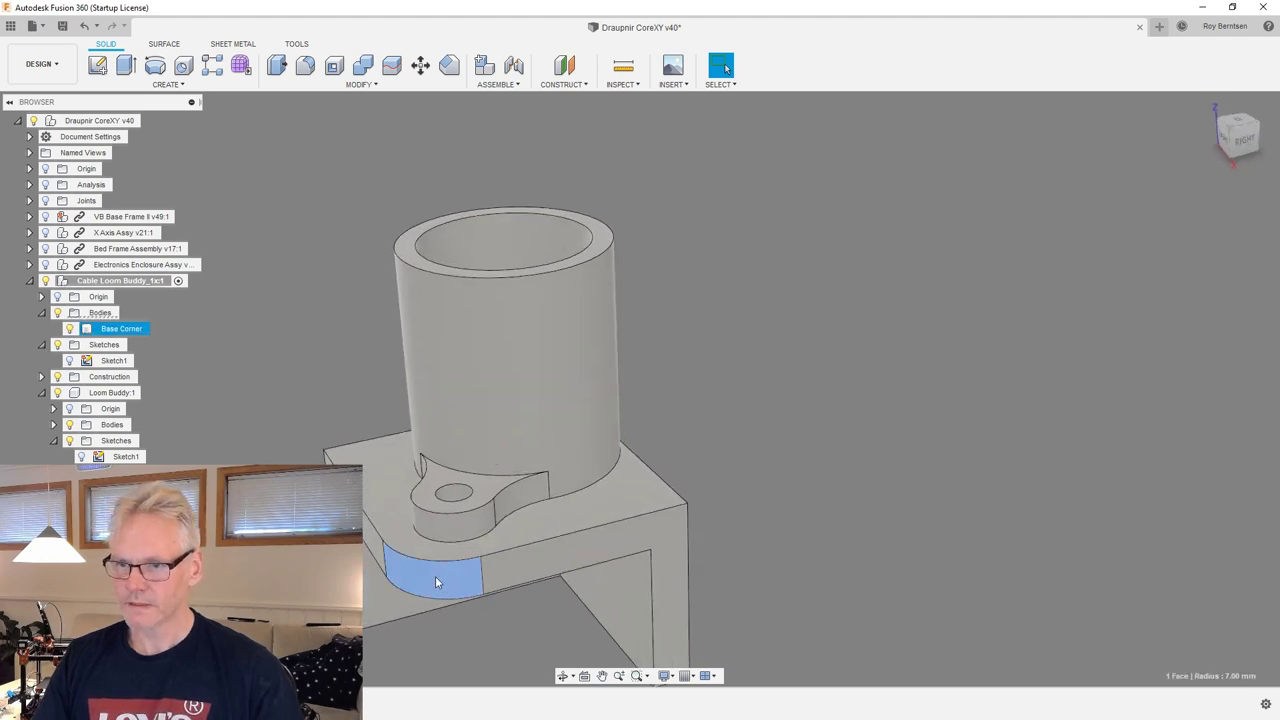
double_click(340, 703)
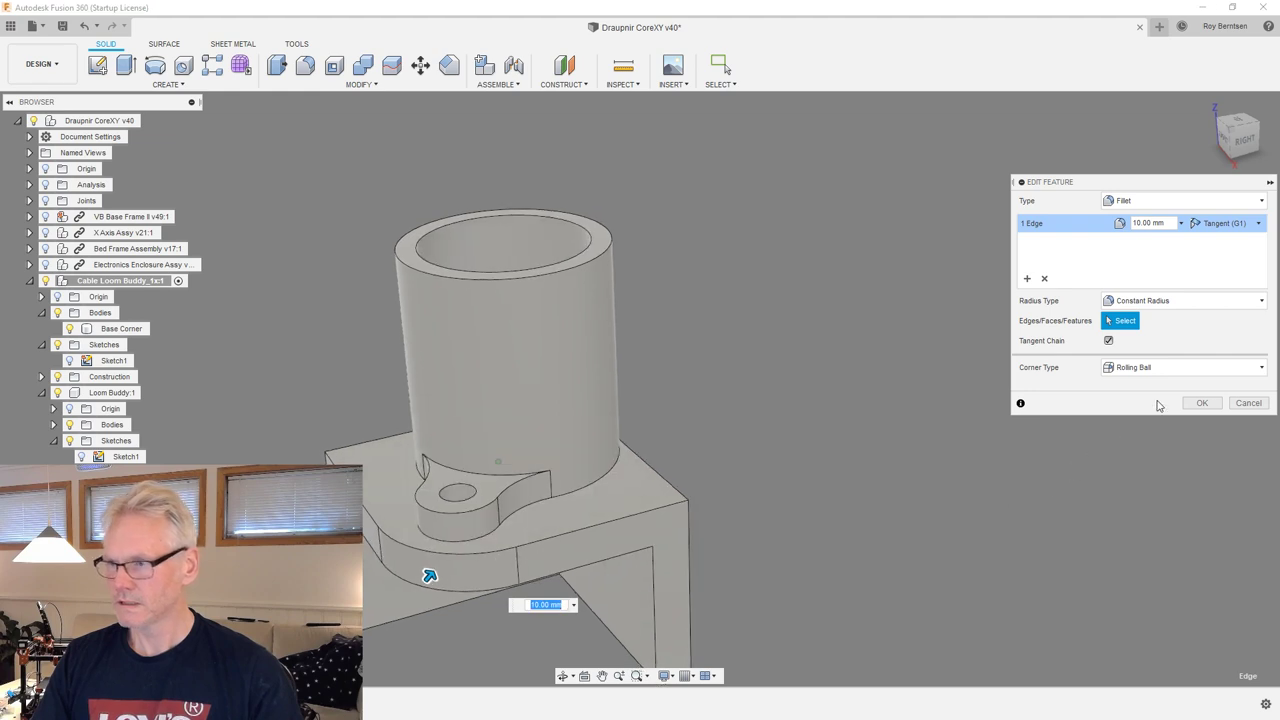
left_click(1203, 403)
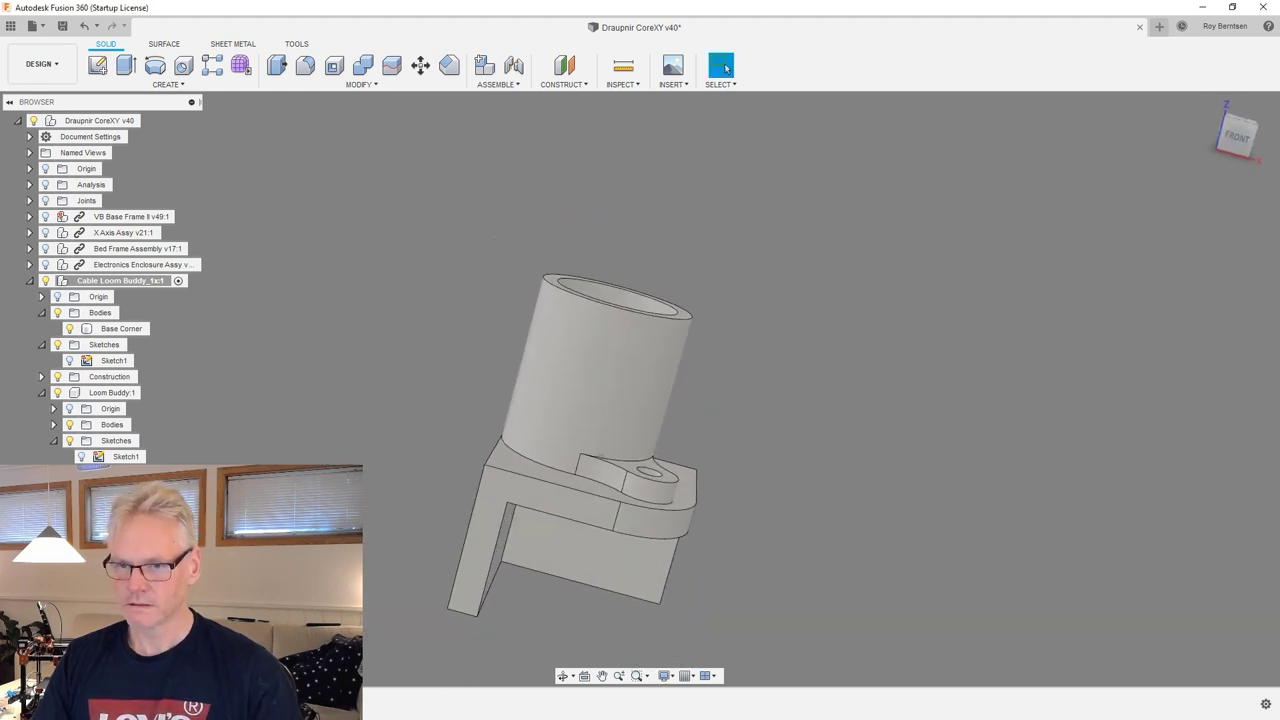
Delete the extrusion that forms the curved rib beneath the Base Corner plate, accepting the deletion despite its references.
key("Delete")
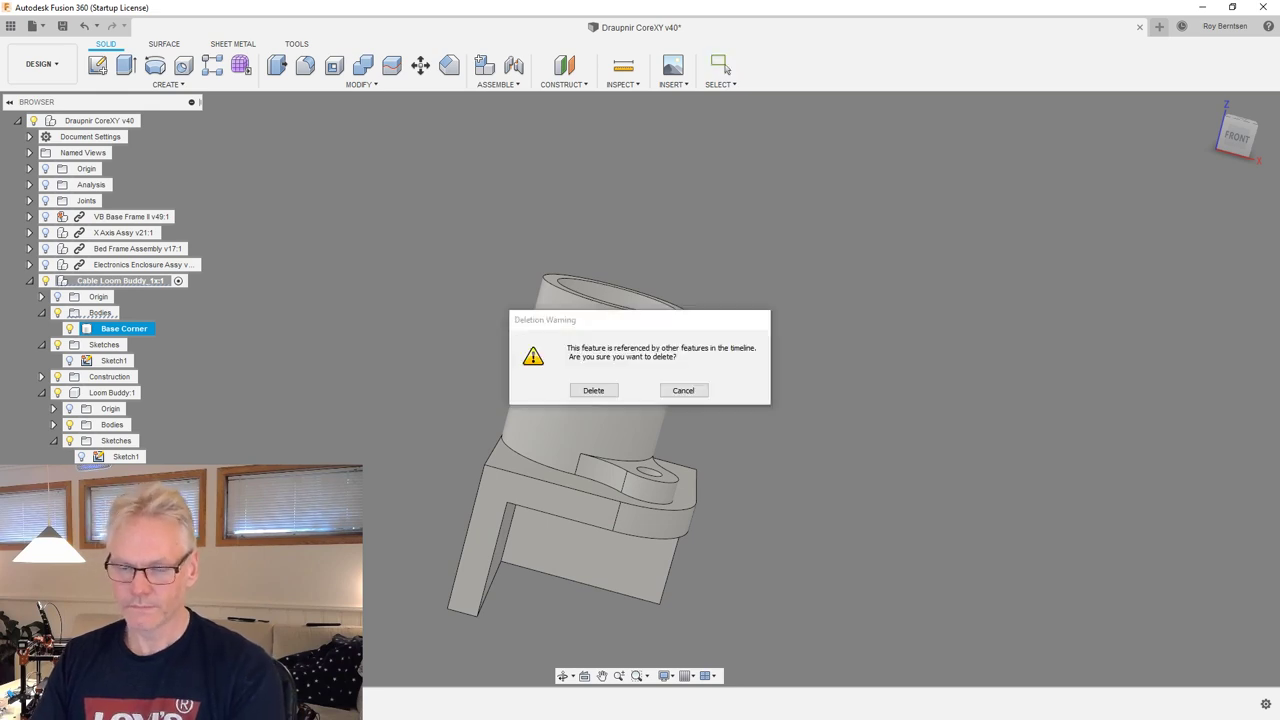
left_click(594, 390)
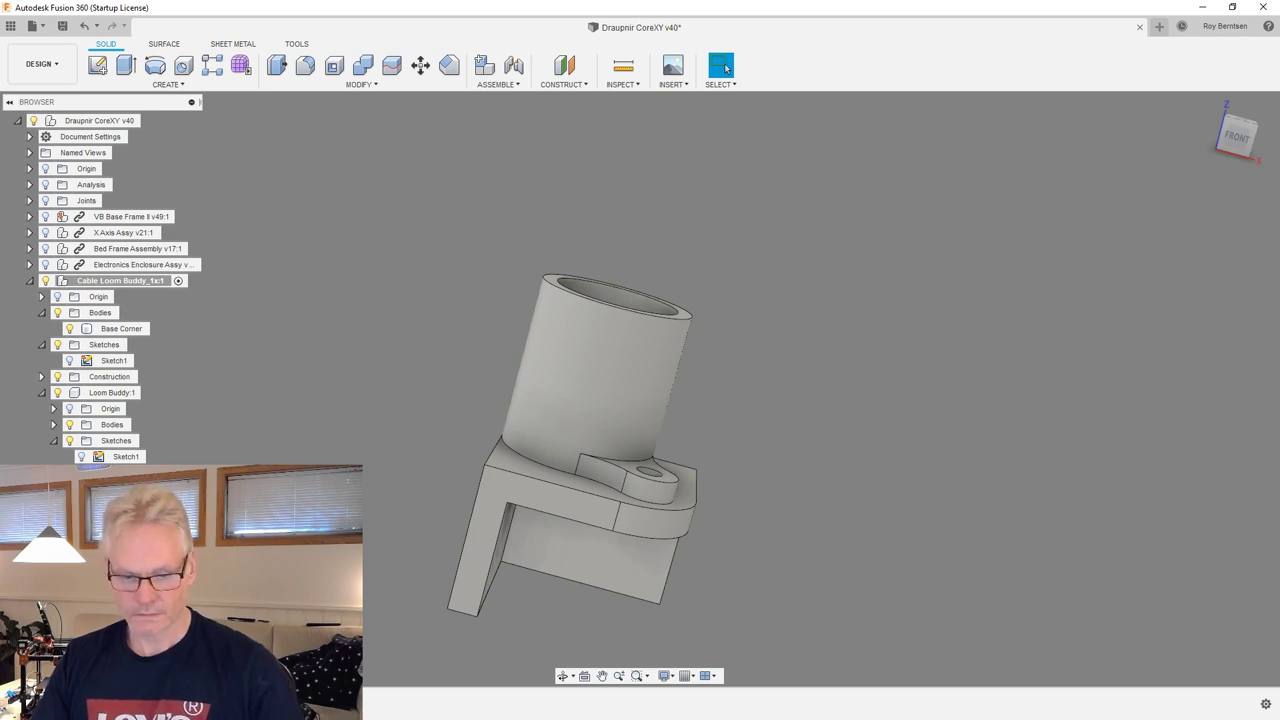
middle_click_drag(600, 453, 606, 448, "shift")
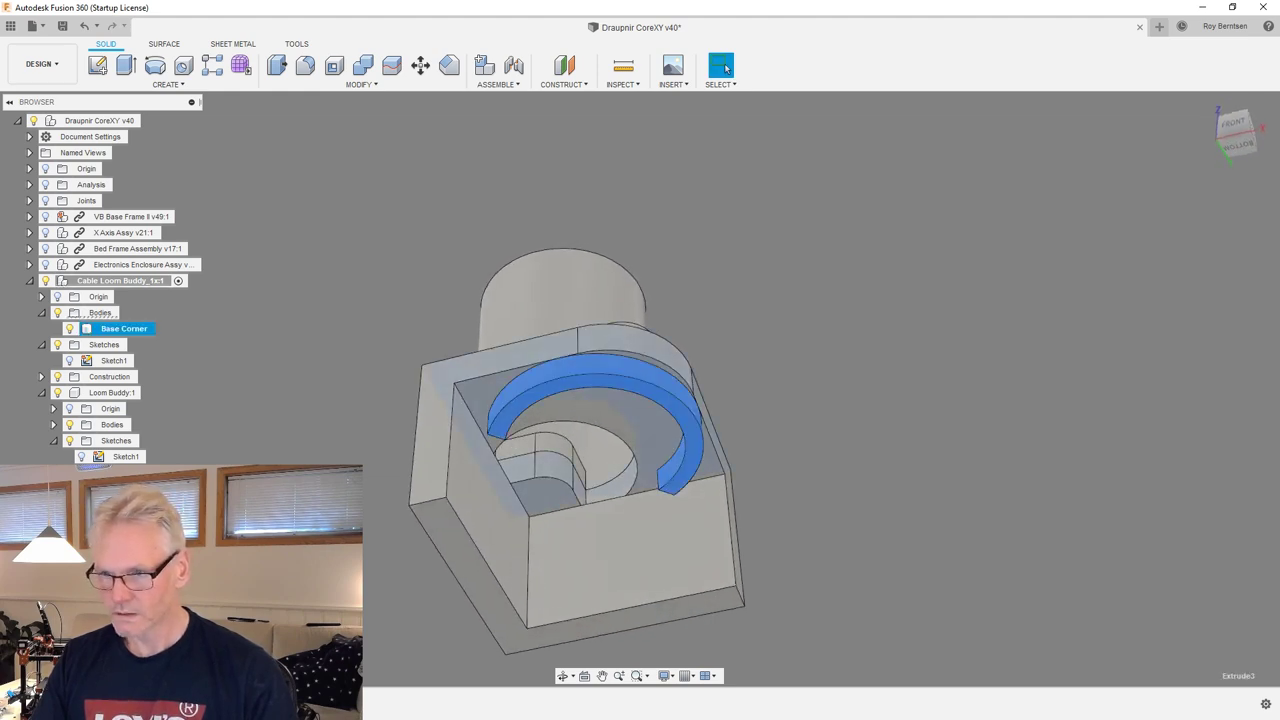
key("Delete")
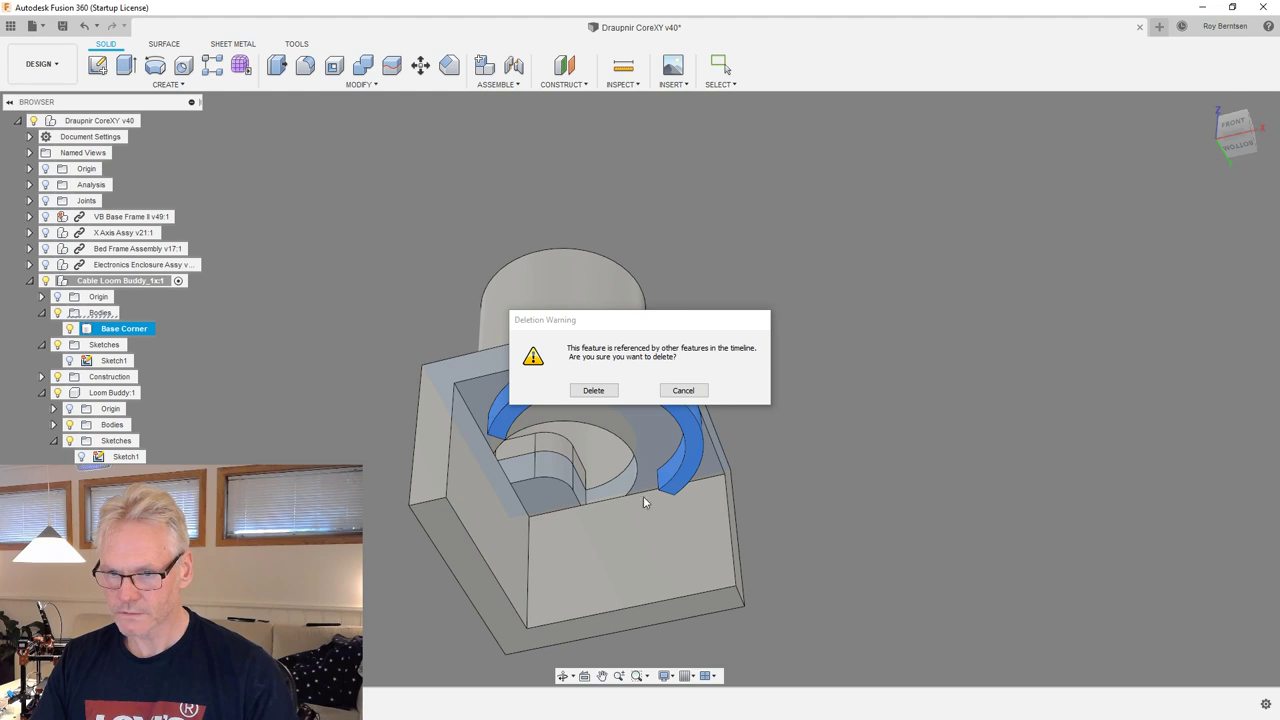
left_click(593, 390)
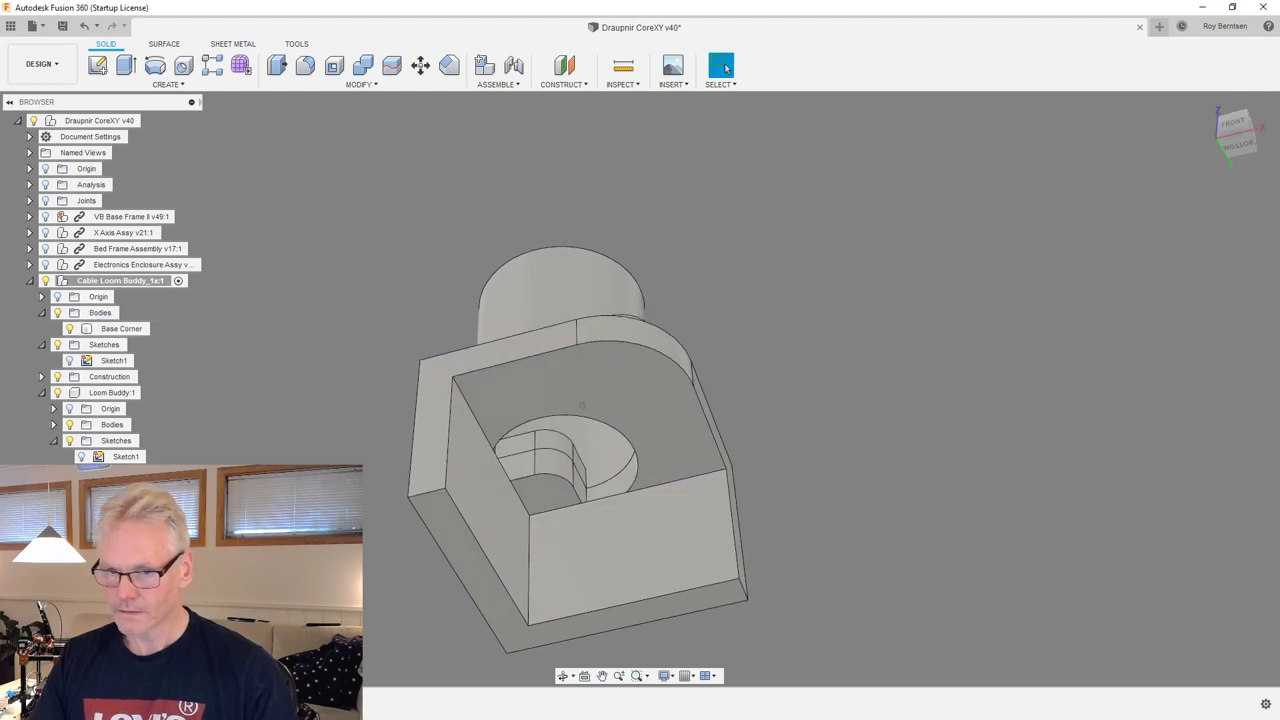
Apply Plastic - Textured - V-Baby to the Base Corner and Plastic - Textured - V-Baby Copper to the Loom Buddy.
middle_click_drag(568, 408, 579, 392, "shift")
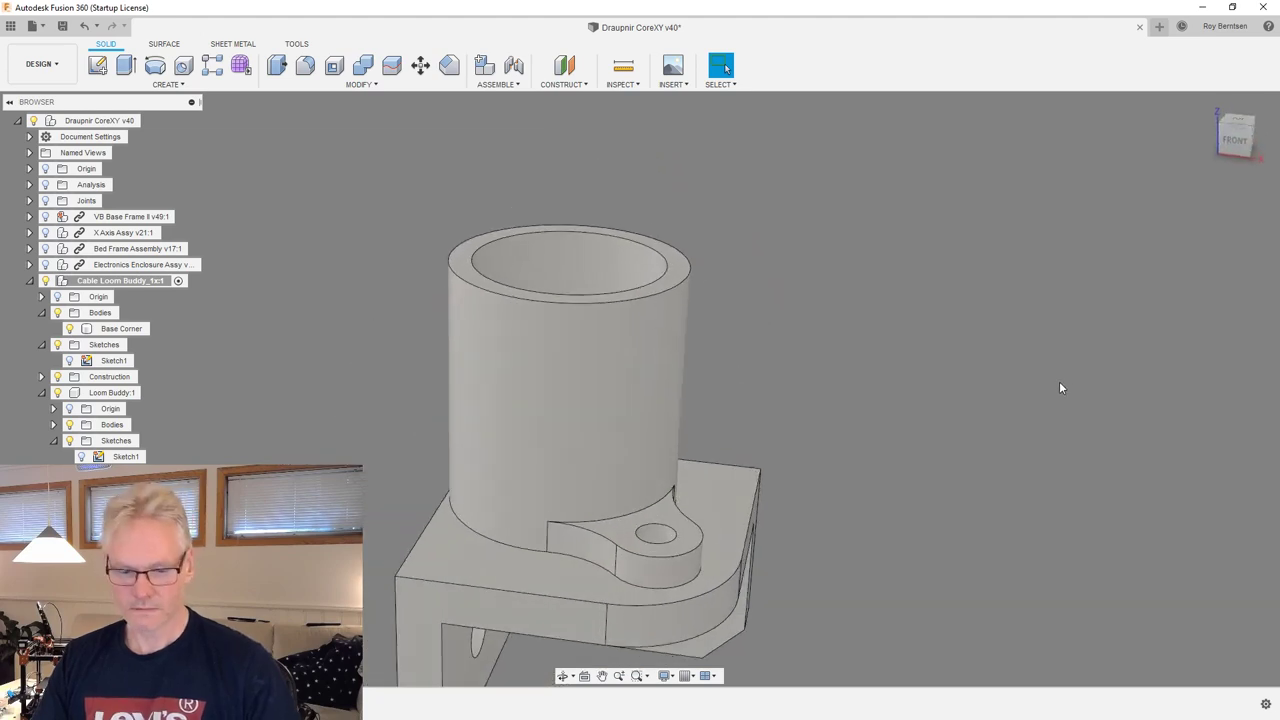
key("a")
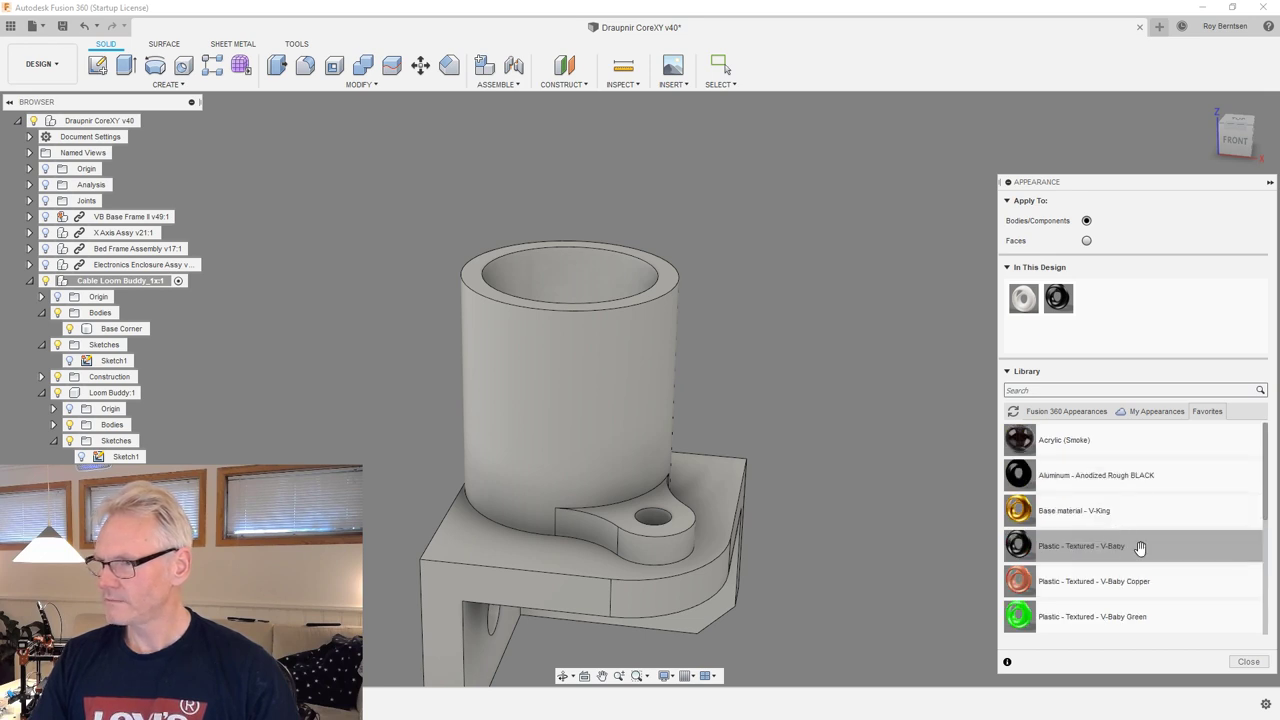
left_click_drag(899, 555, 738, 554)
left_click_drag(1100, 577, 642, 417)
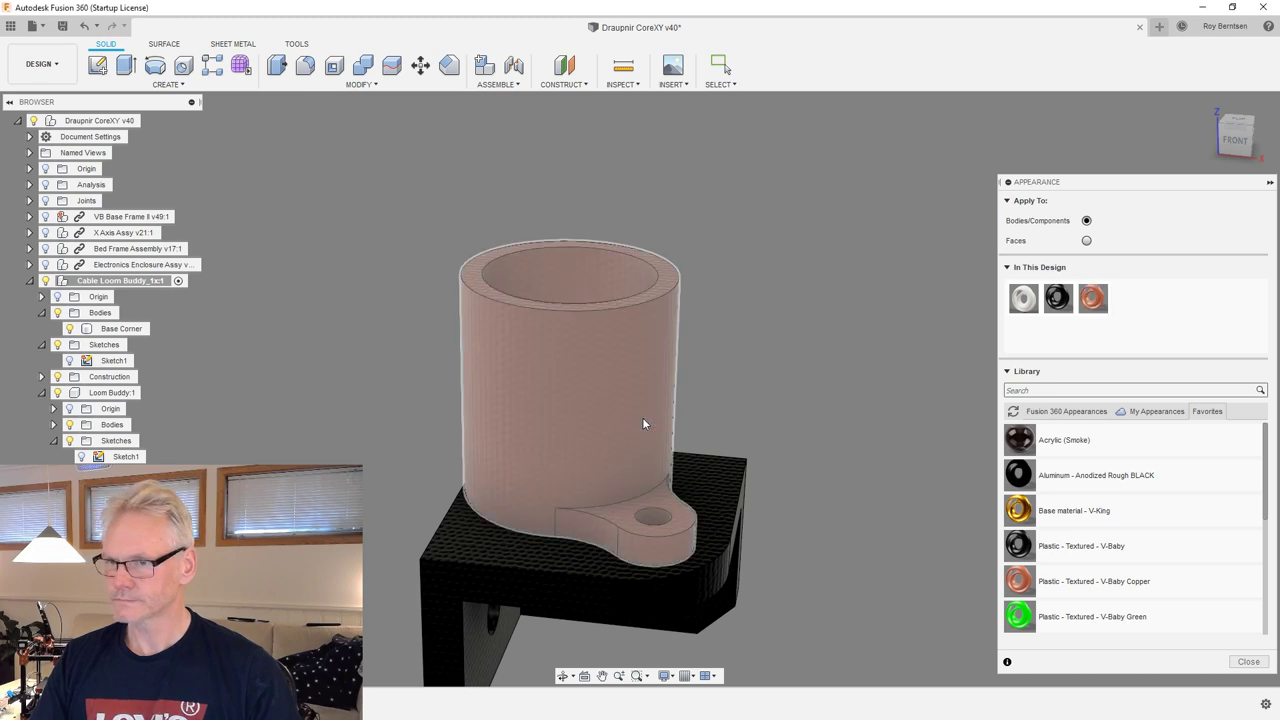
left_click(1242, 663)
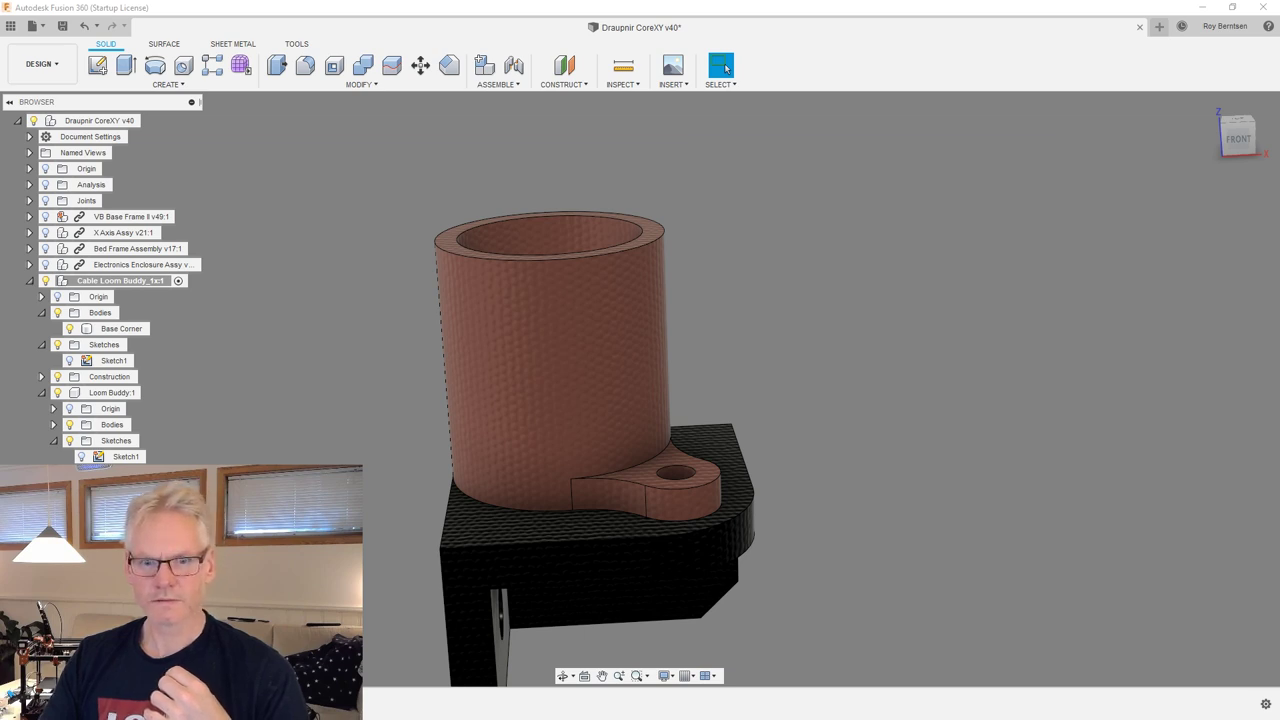
Return to the home view and activate the top-level Draupnir CoreXY assembly.
middle_click_drag(866, 365, 859, 328, "shift")
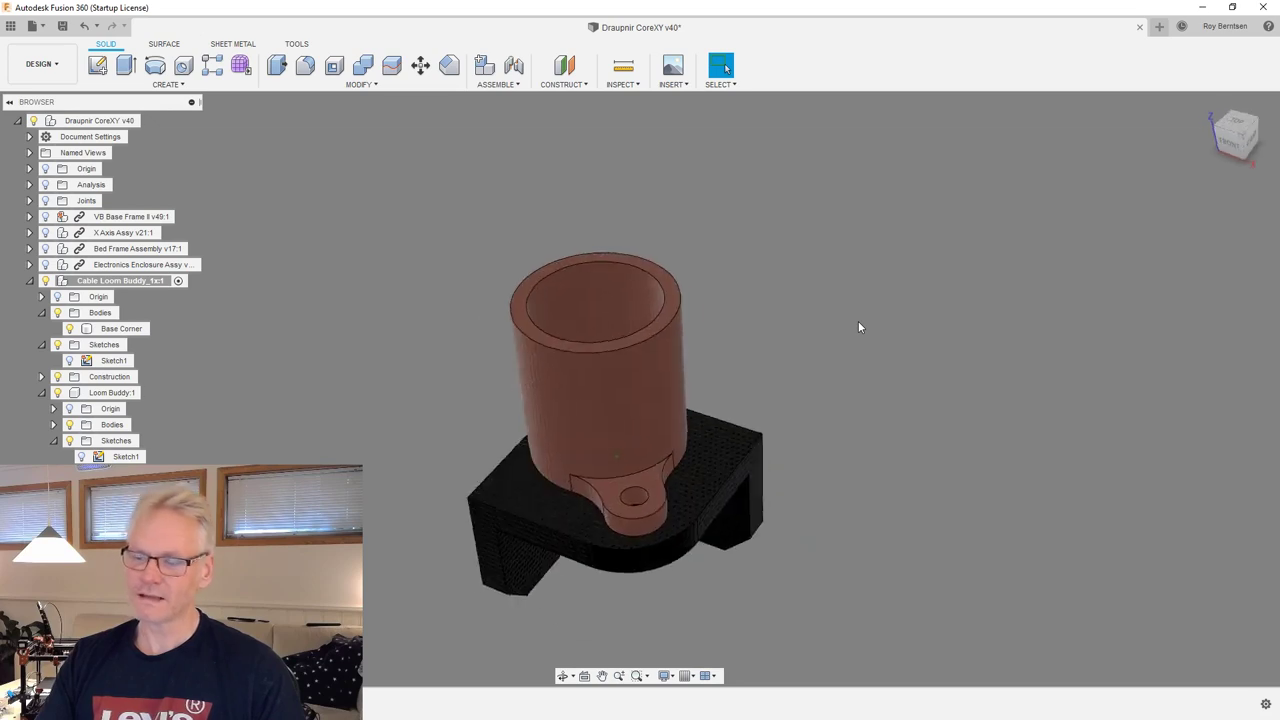
mouse_move(1217, 99)
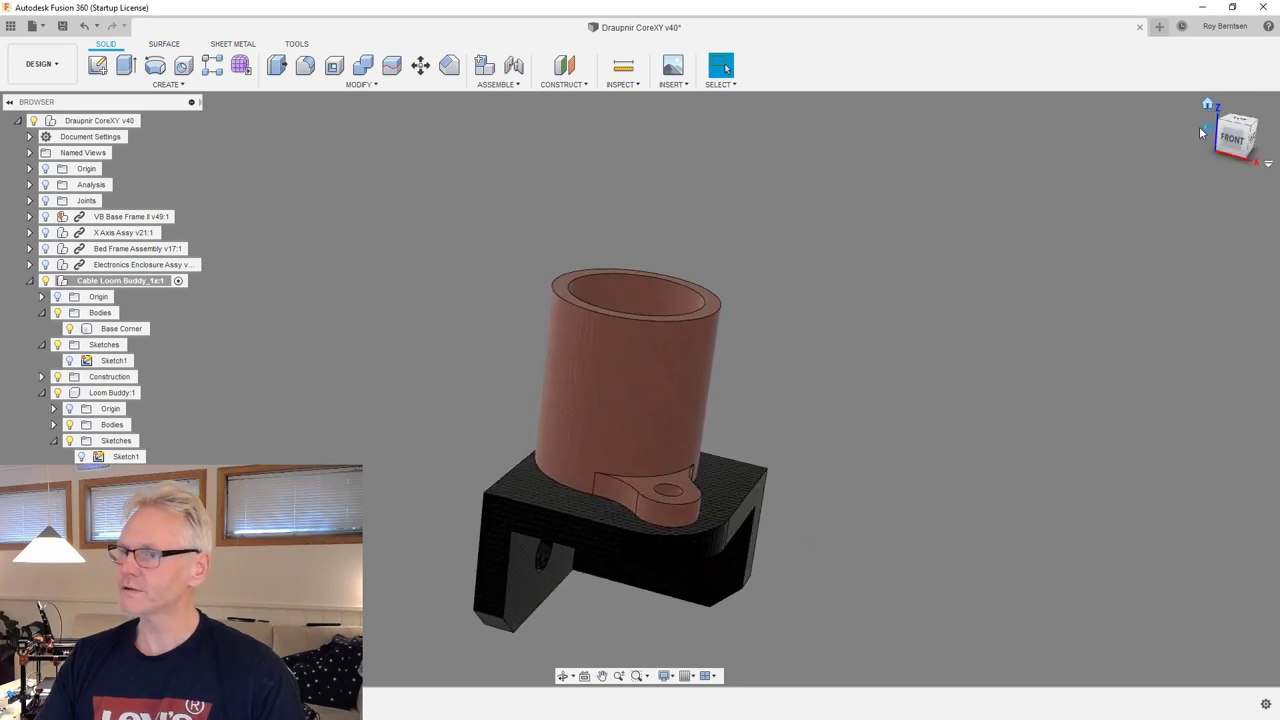
left_click(1208, 106)
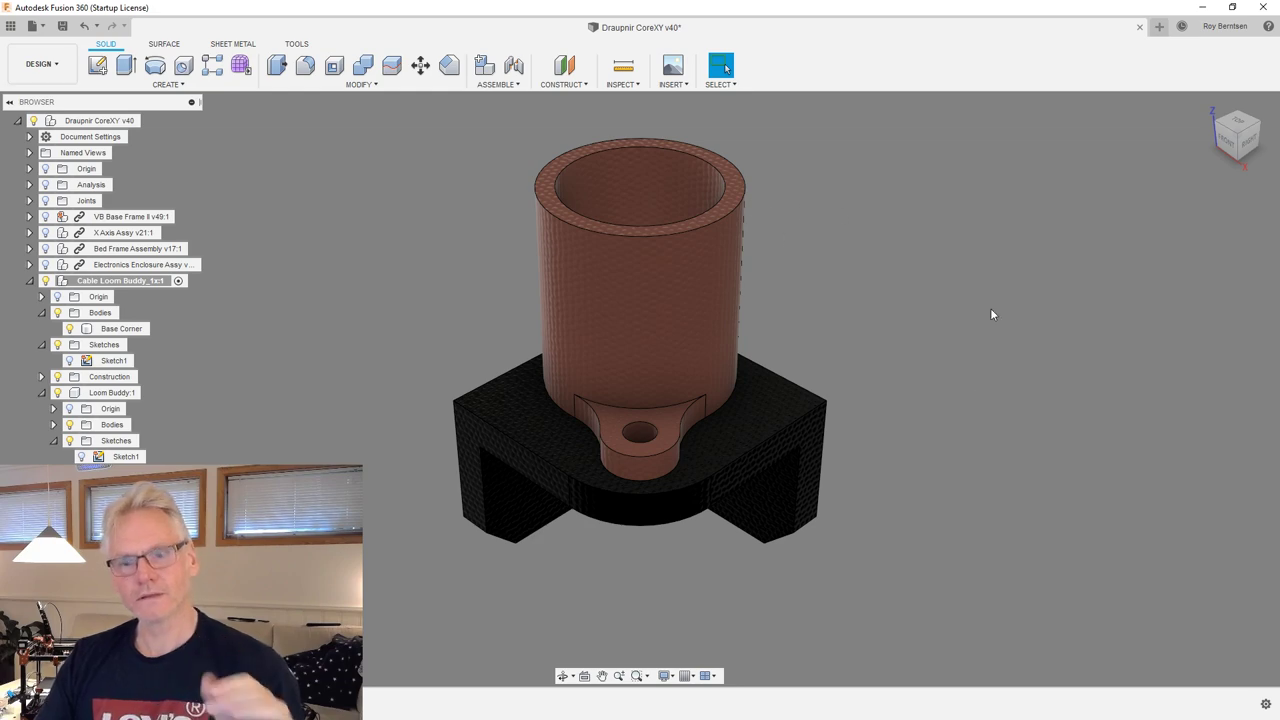
left_click(147, 121)
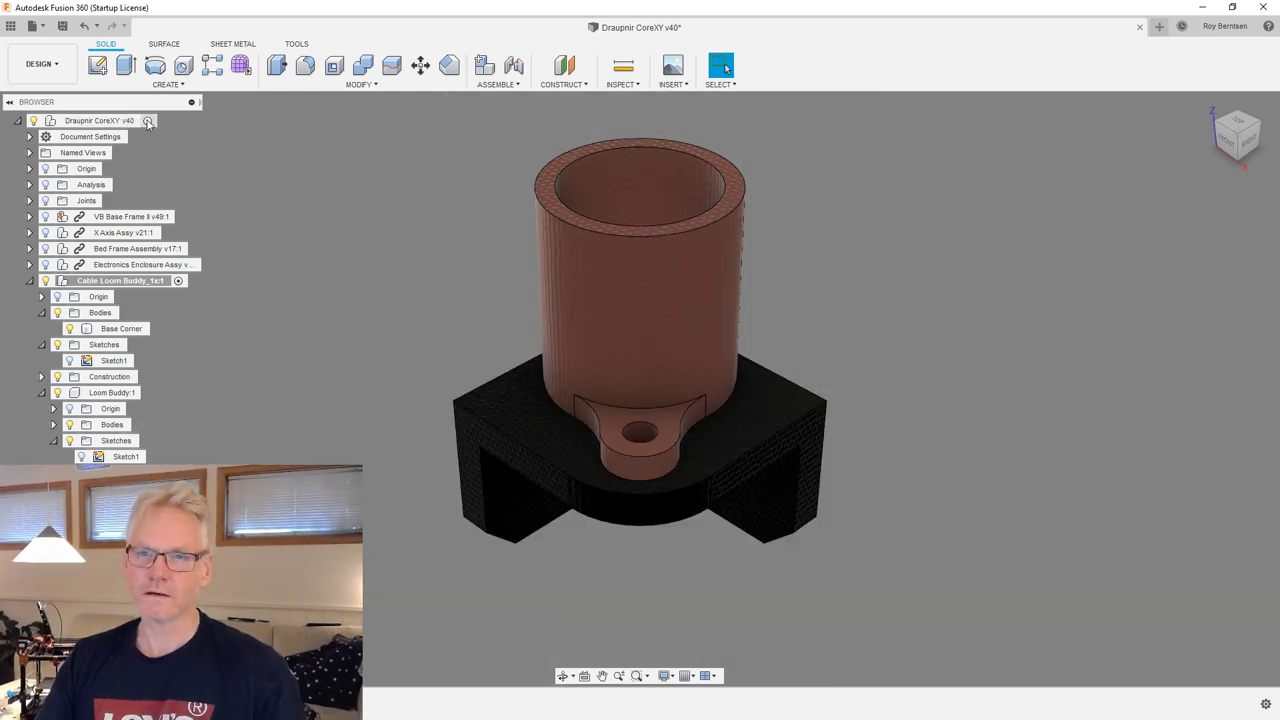
left_click(147, 121)
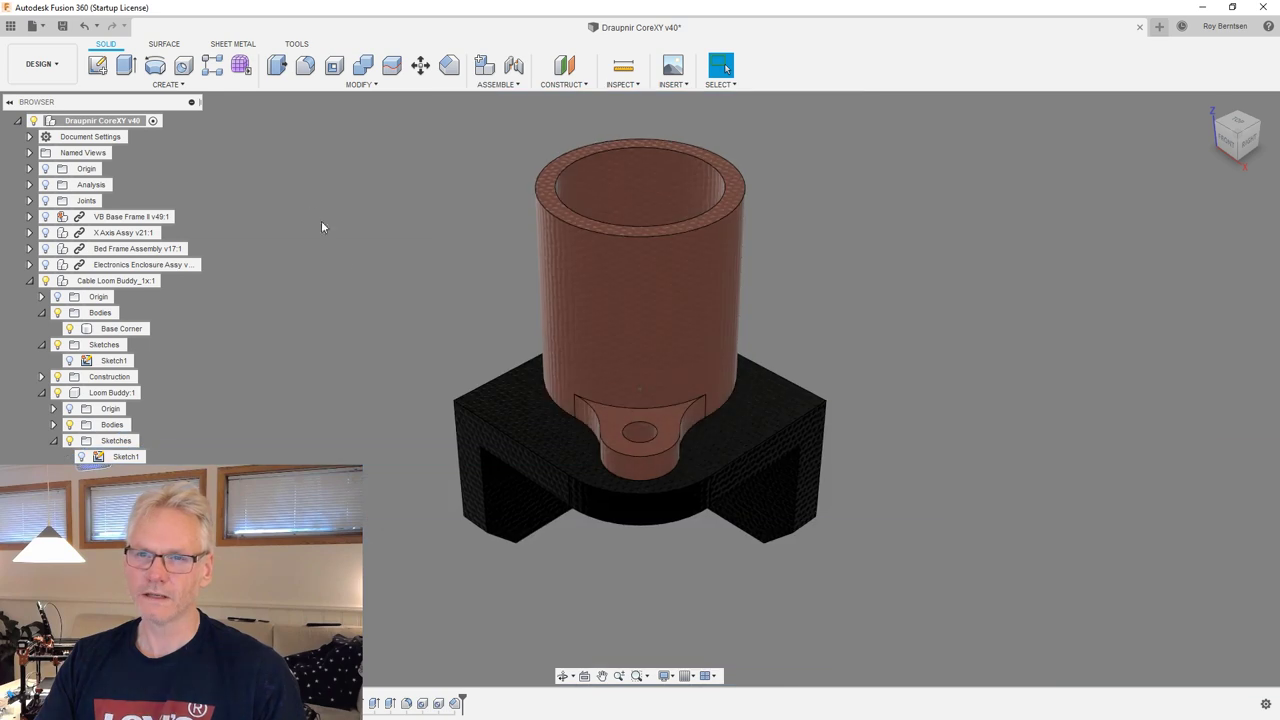
Unisolate the Cable Loom Buddy component to bring back the rest of the printer assembly.
middle_click_drag(1088, 288, 710, 344, "shift")
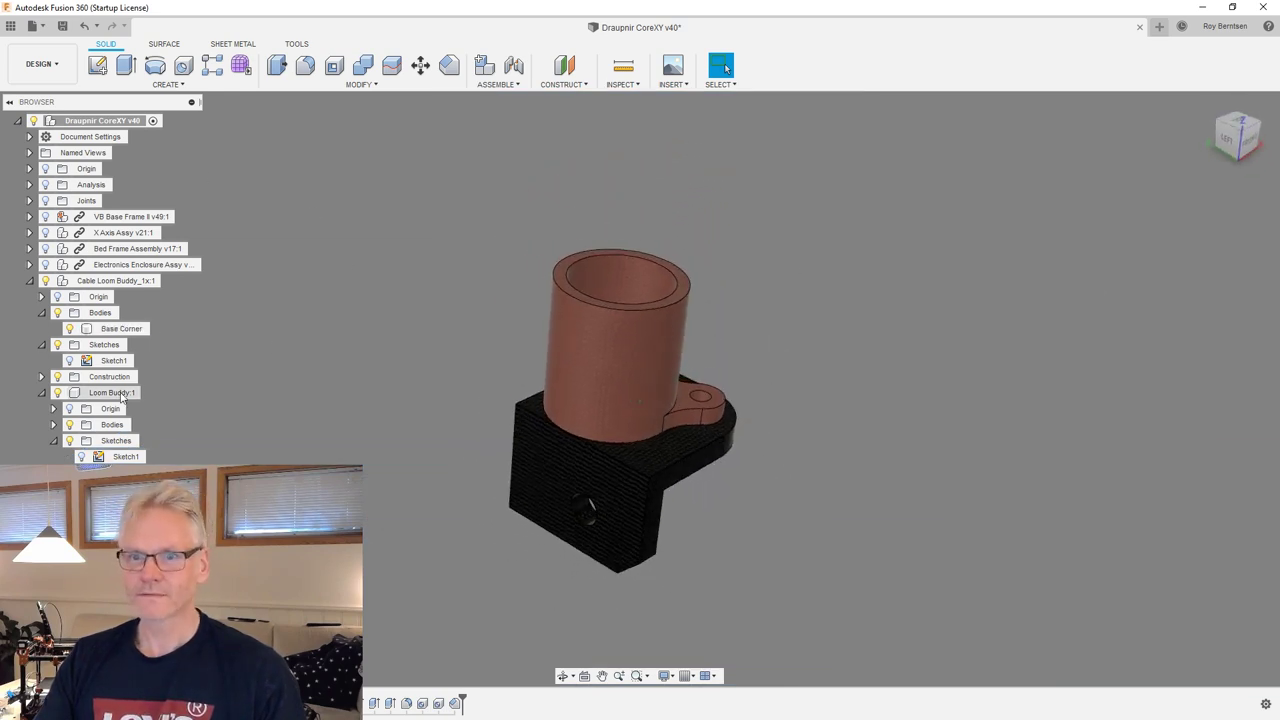
right_click(103, 285)
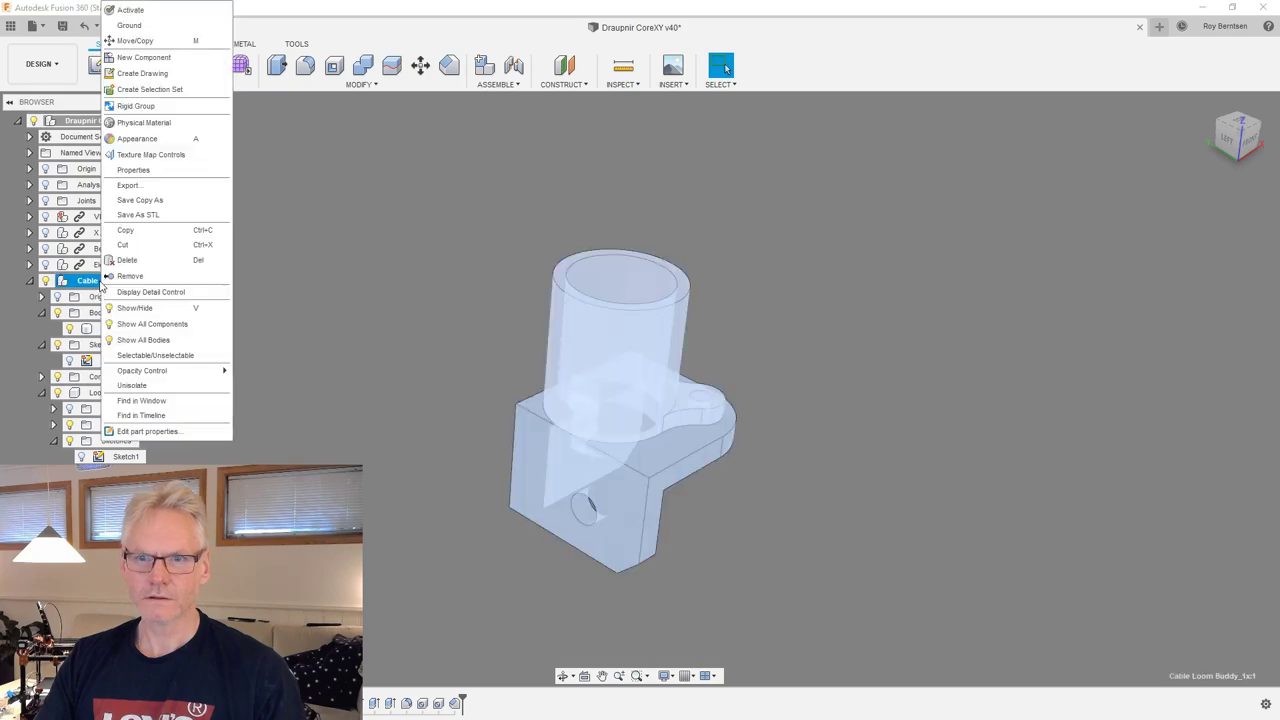
left_click(150, 401)
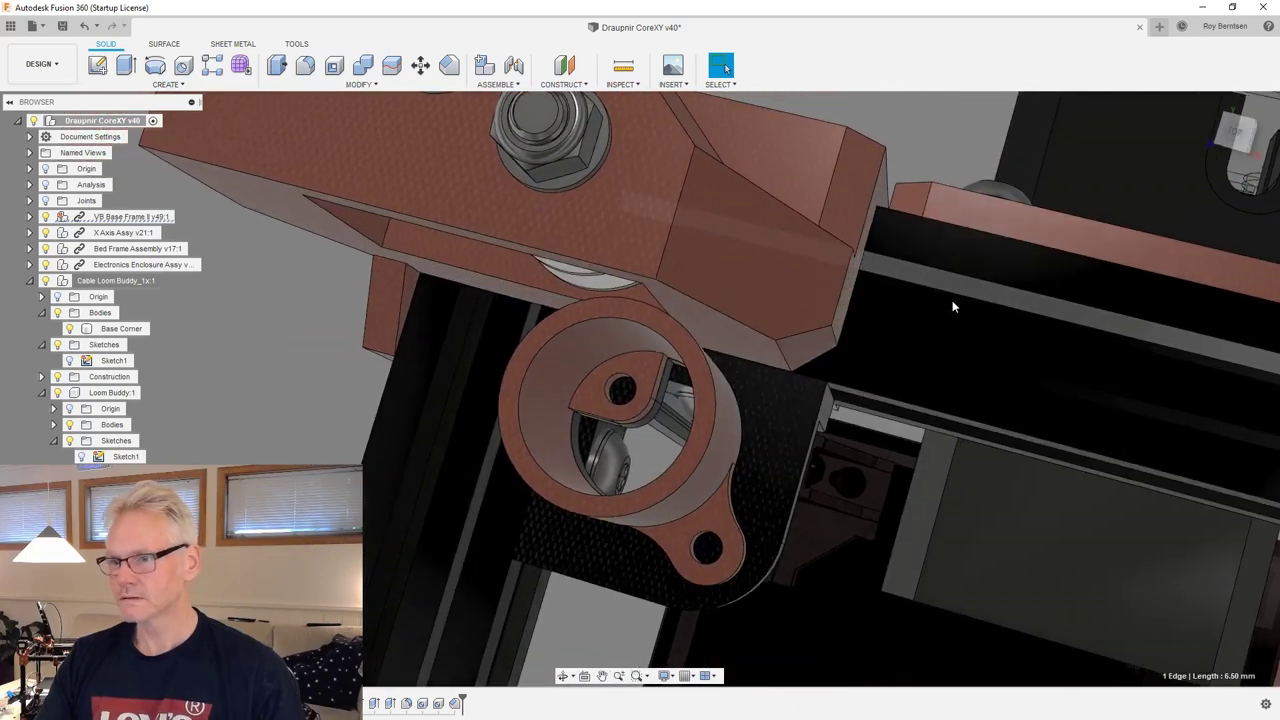
Examine from above how the cable holder's ring fits against the neighbouring motor bracket.
left_click(1240, 140)
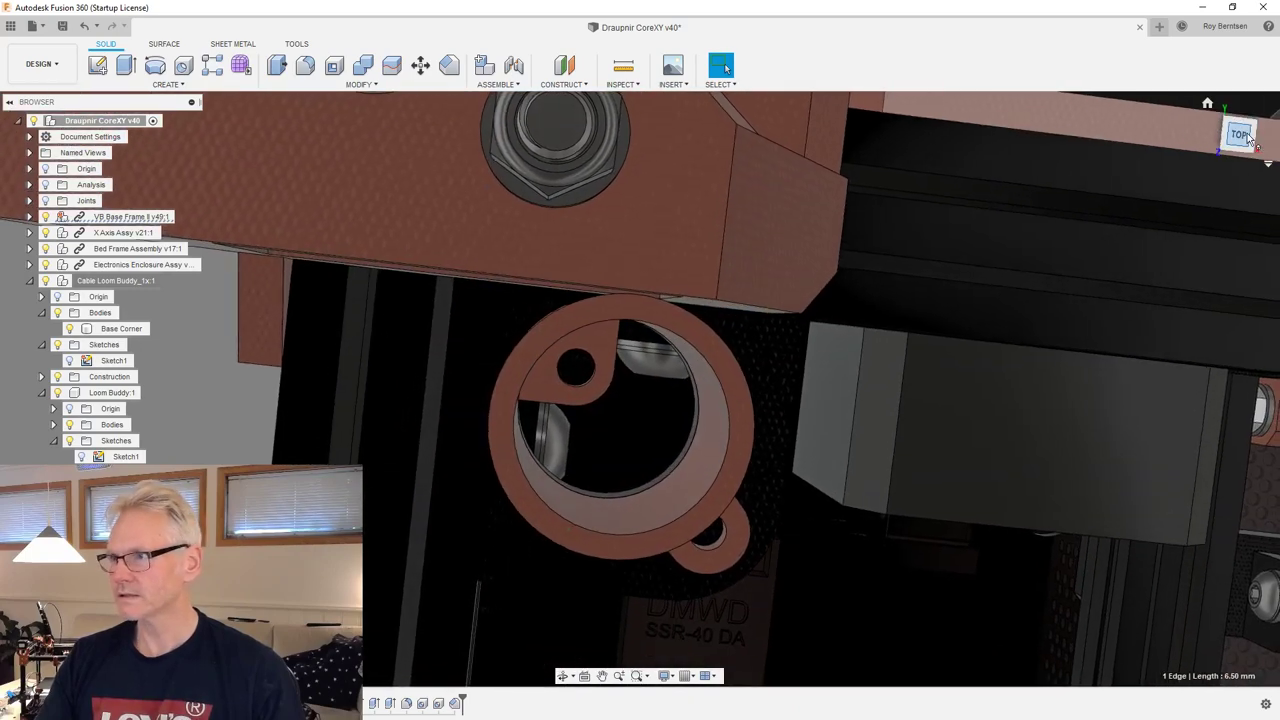
scroll(640, 295, "up", 2)
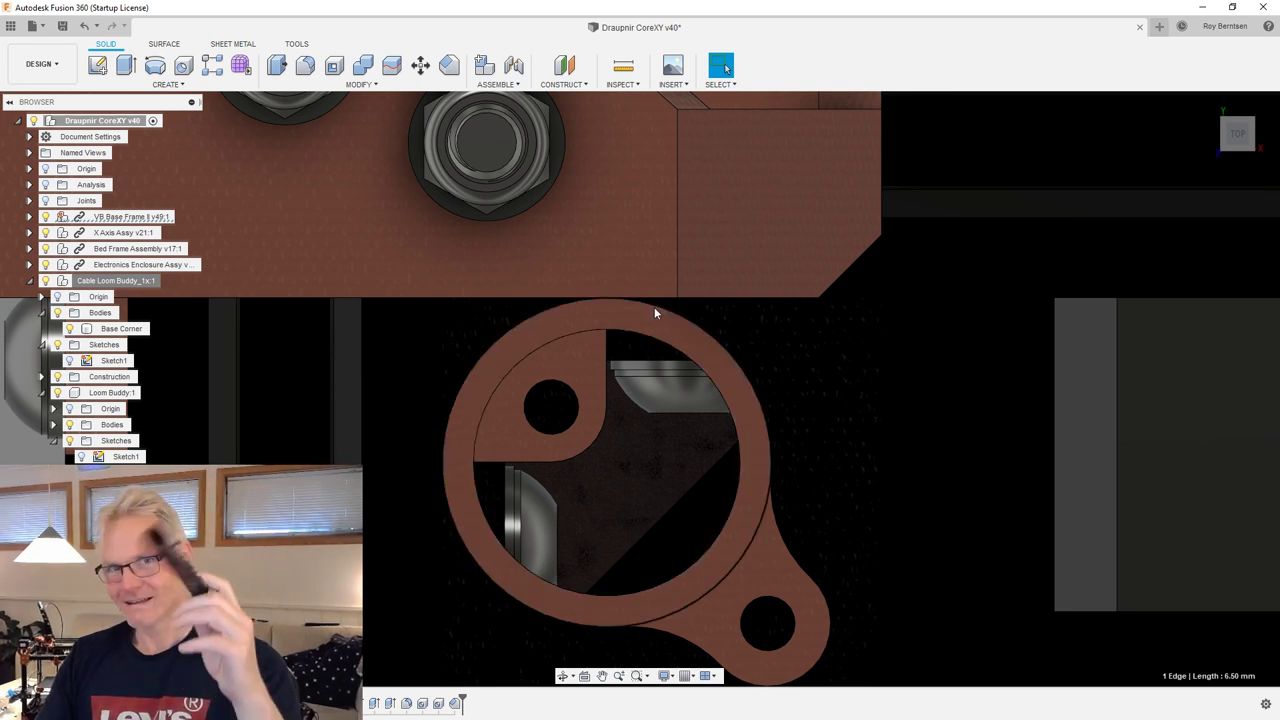
left_click(654, 309)
scroll(705, 310, "down", 3)
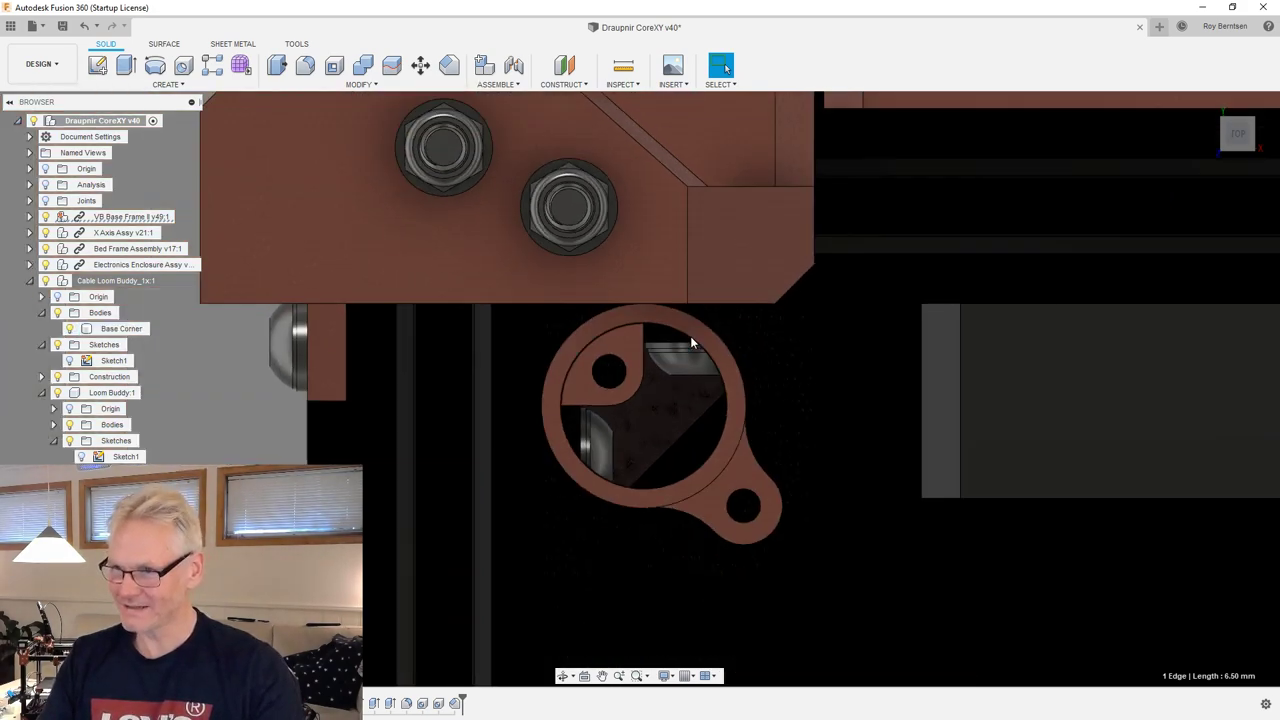
middle_click_drag(690, 336, 671, 486, "shift")
key("Escape")
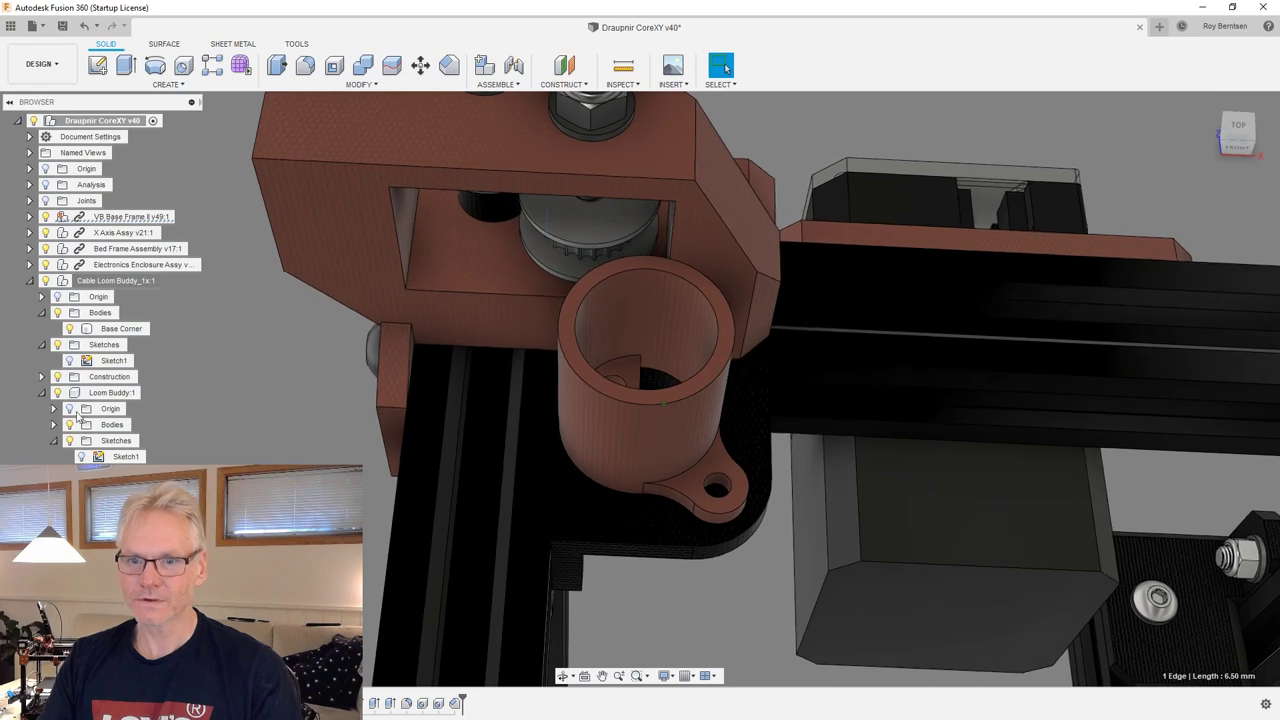
Open the Loom Buddy's Sketch1 for editing, remove the outer ring's tangent constraint to the square's back edge, and move the ring slightly inward.
double_click(98, 456)
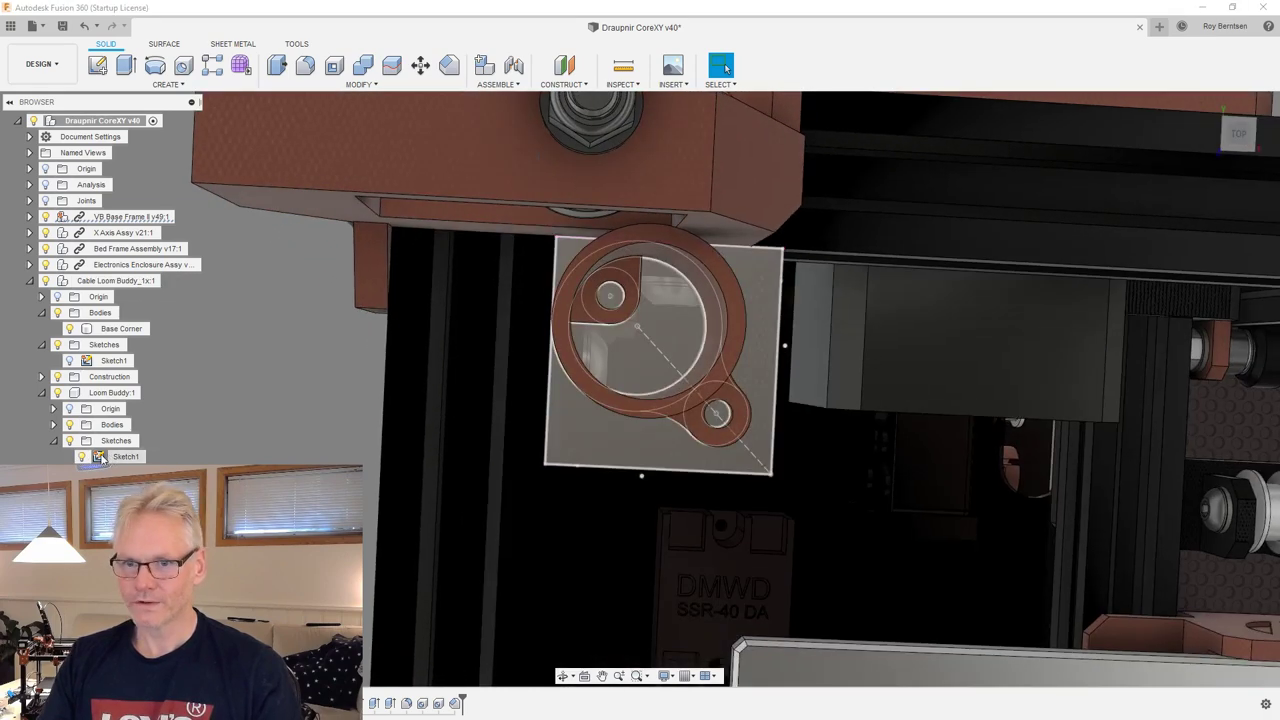
double_click(125, 456)
scroll(686, 323, "up", 5)
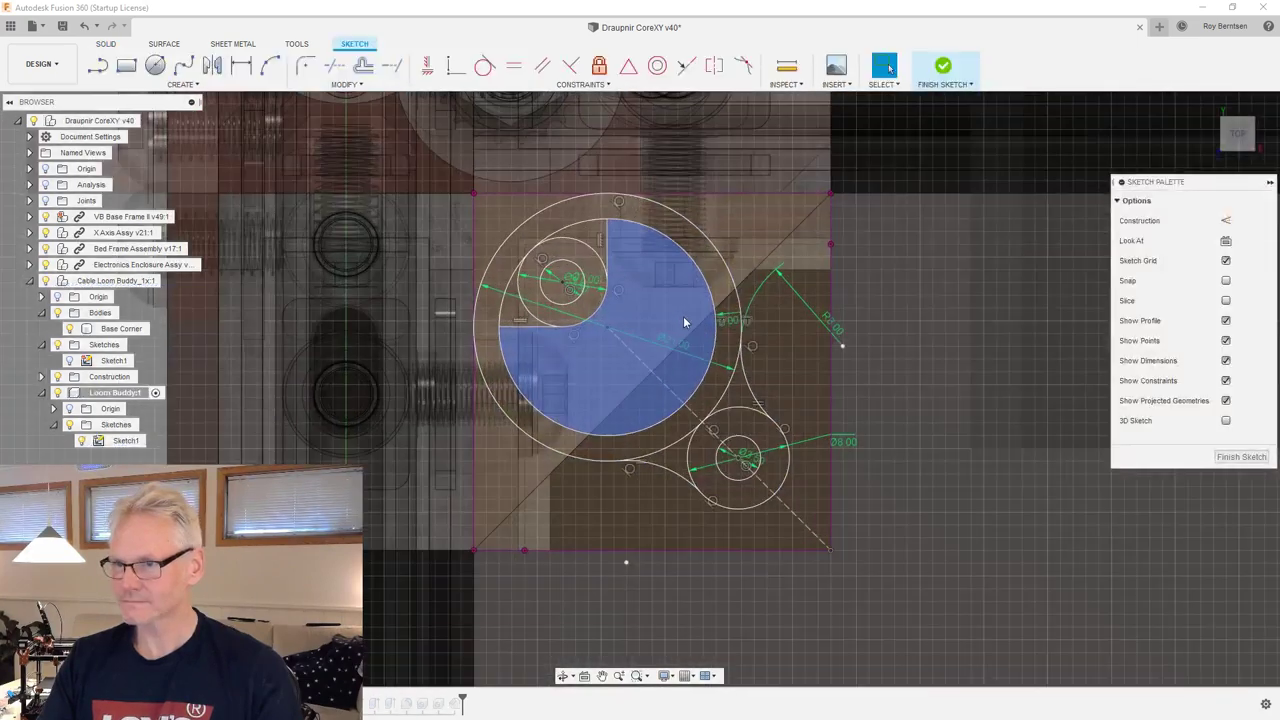
scroll(621, 116, "up", 3)
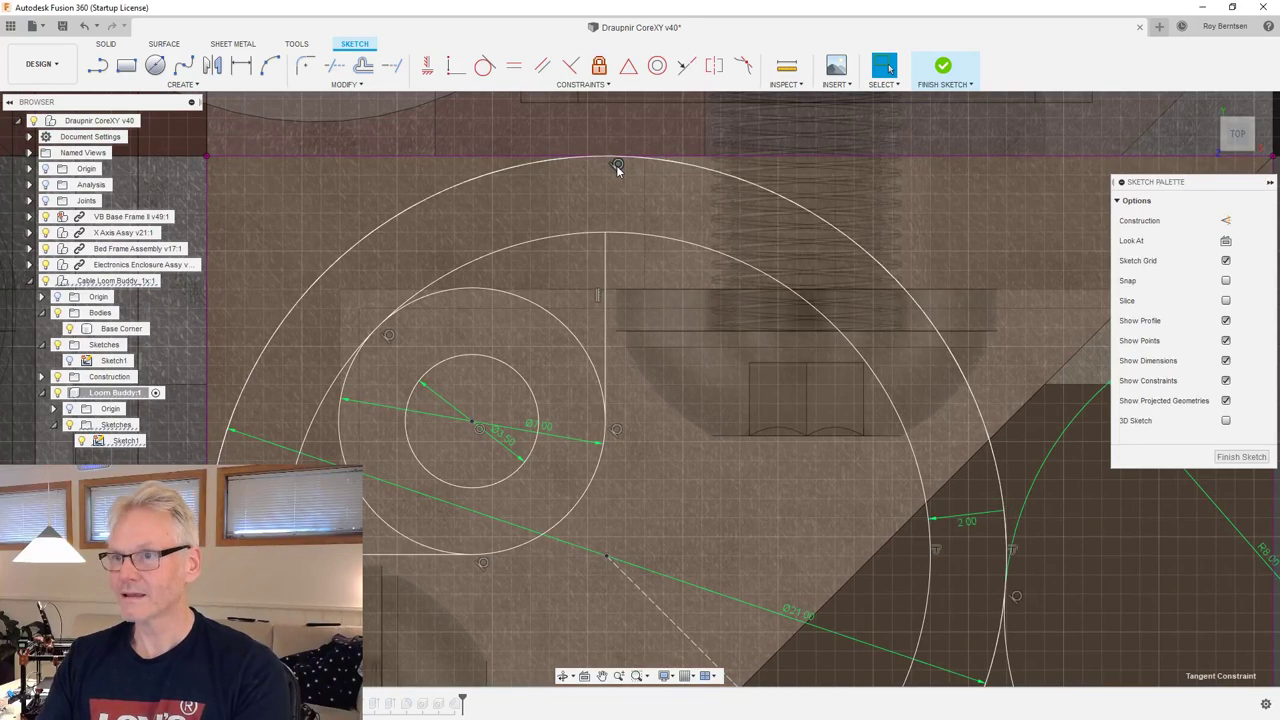
left_click_drag(703, 172, 704, 190)
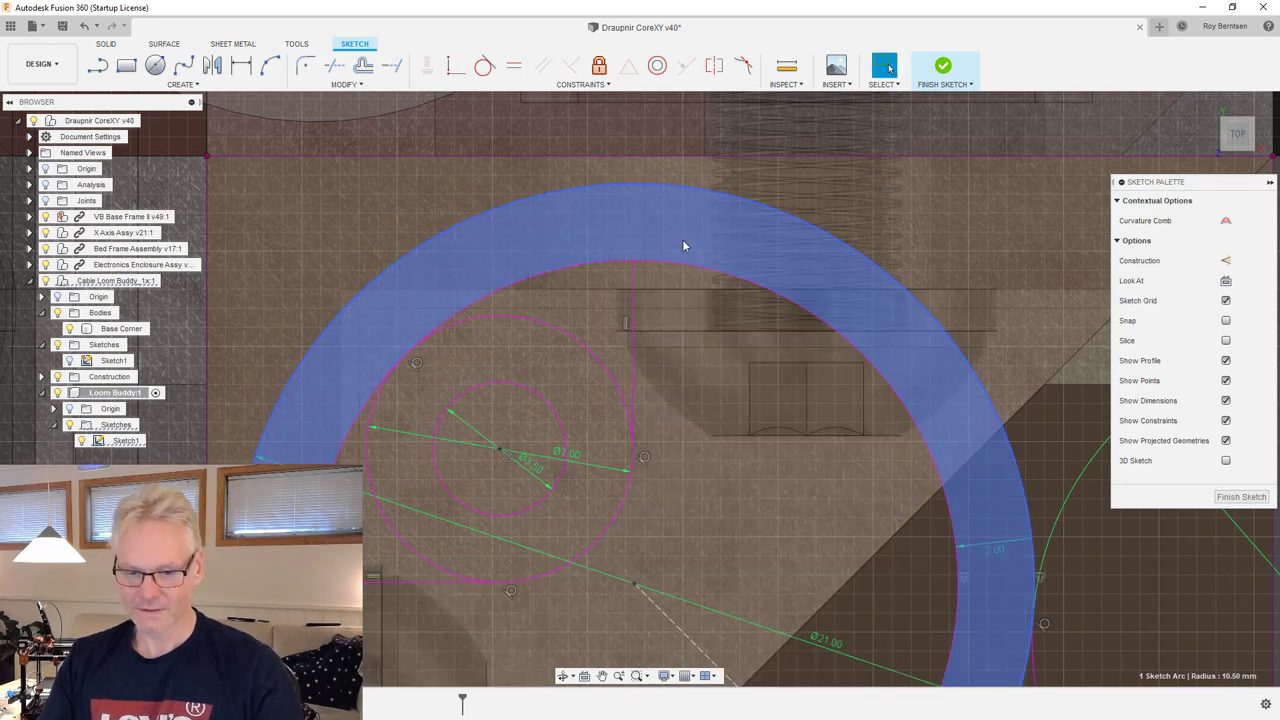
Dimension the gap between the square's back edge and the outer ring's tangent point to 1 mm.
key("d")
key("Escape")
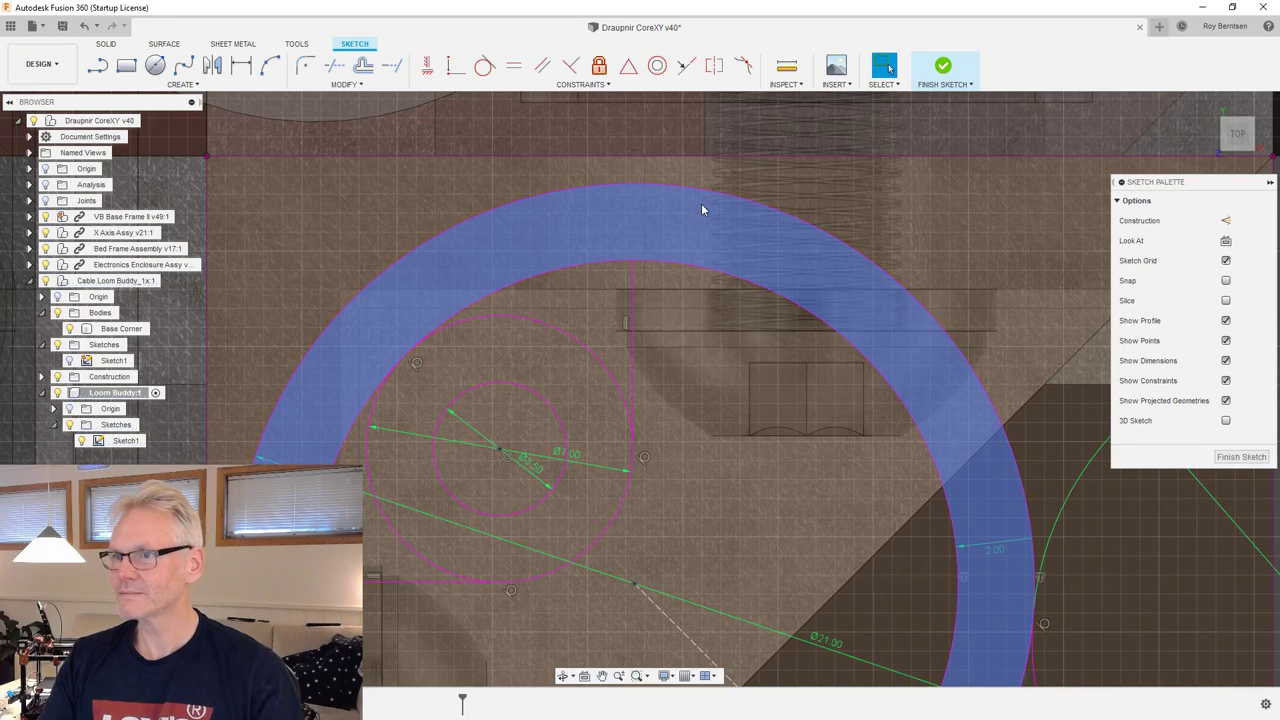
key("r")
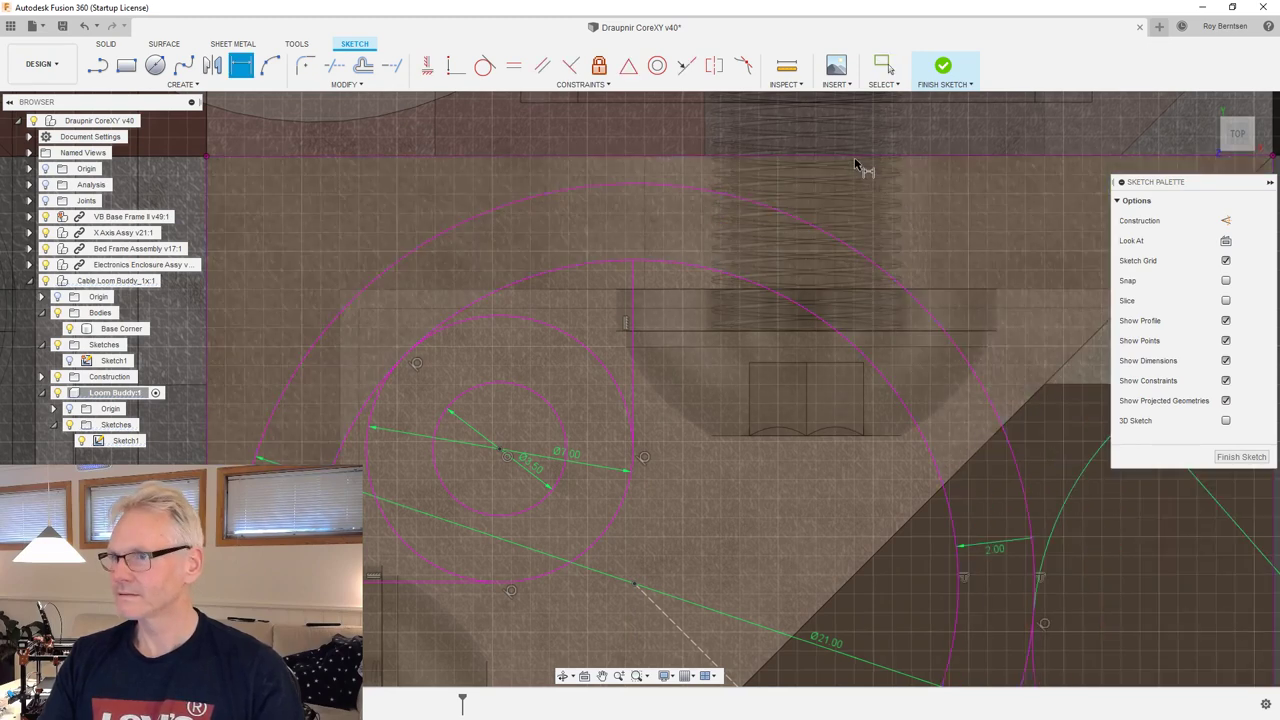
left_click(855, 158)
right_click(885, 195)
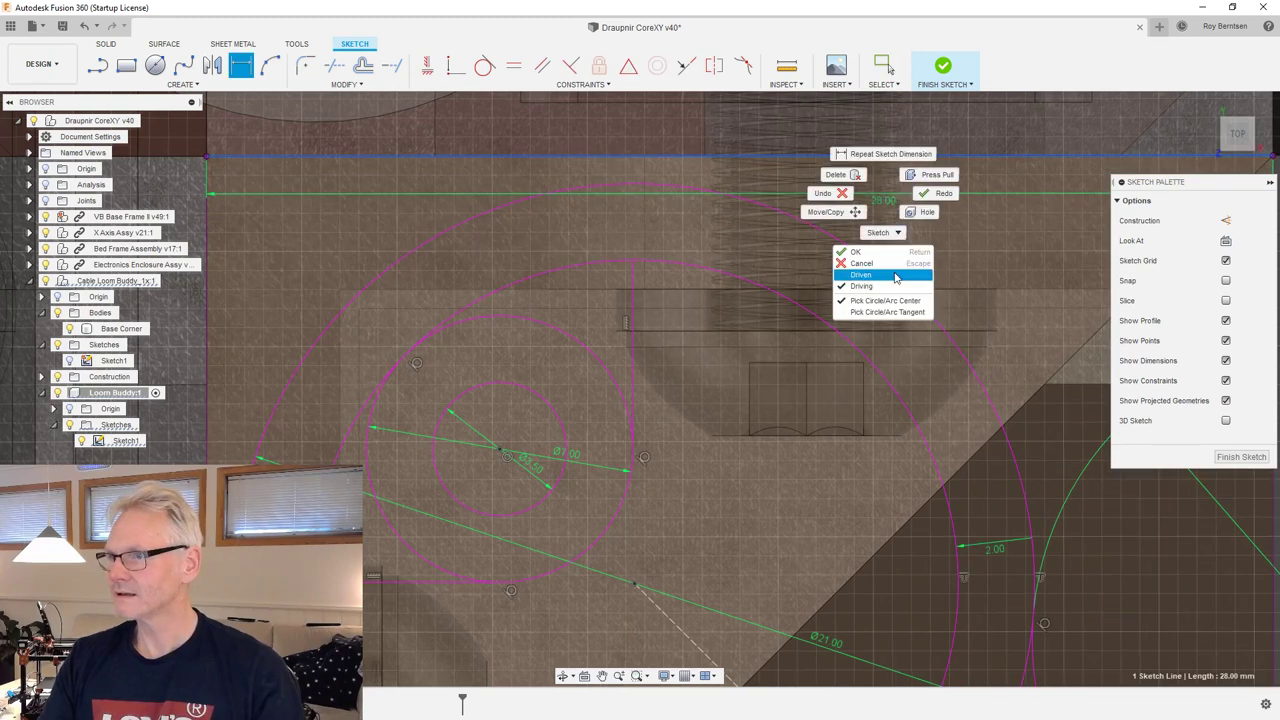
left_click(886, 313)
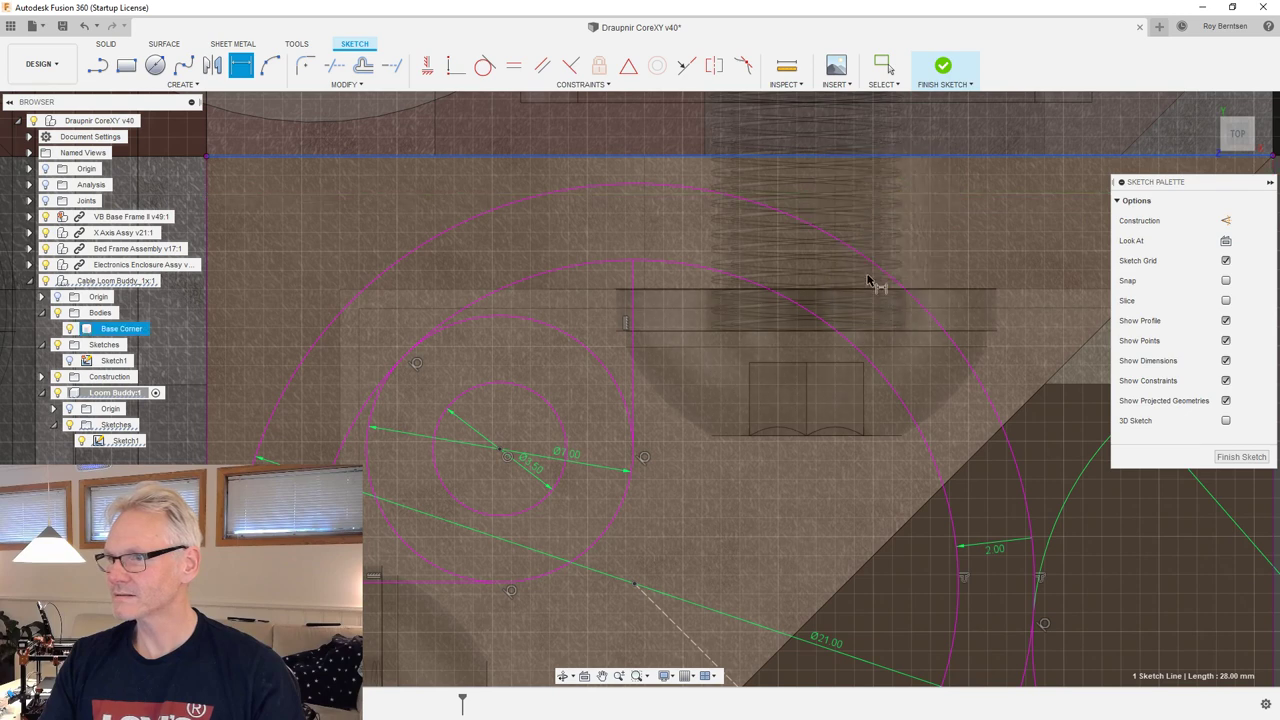
left_click(734, 195)
left_click(873, 201)
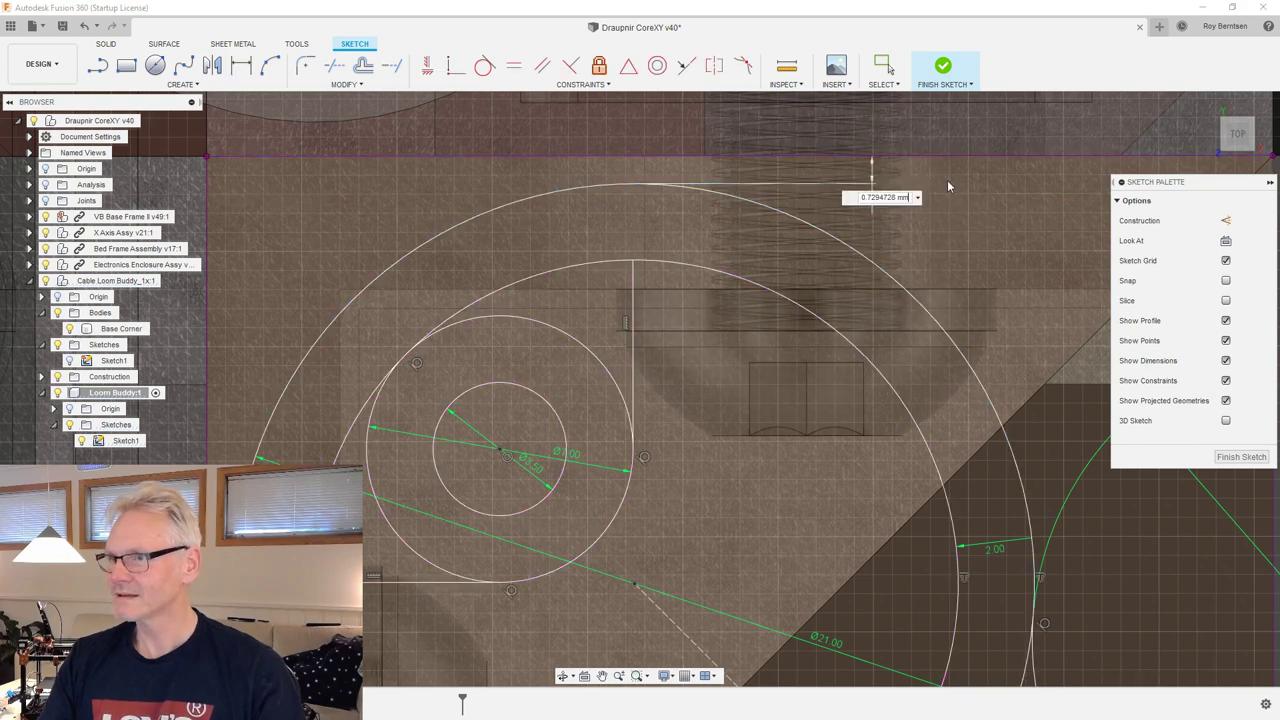
type("1")
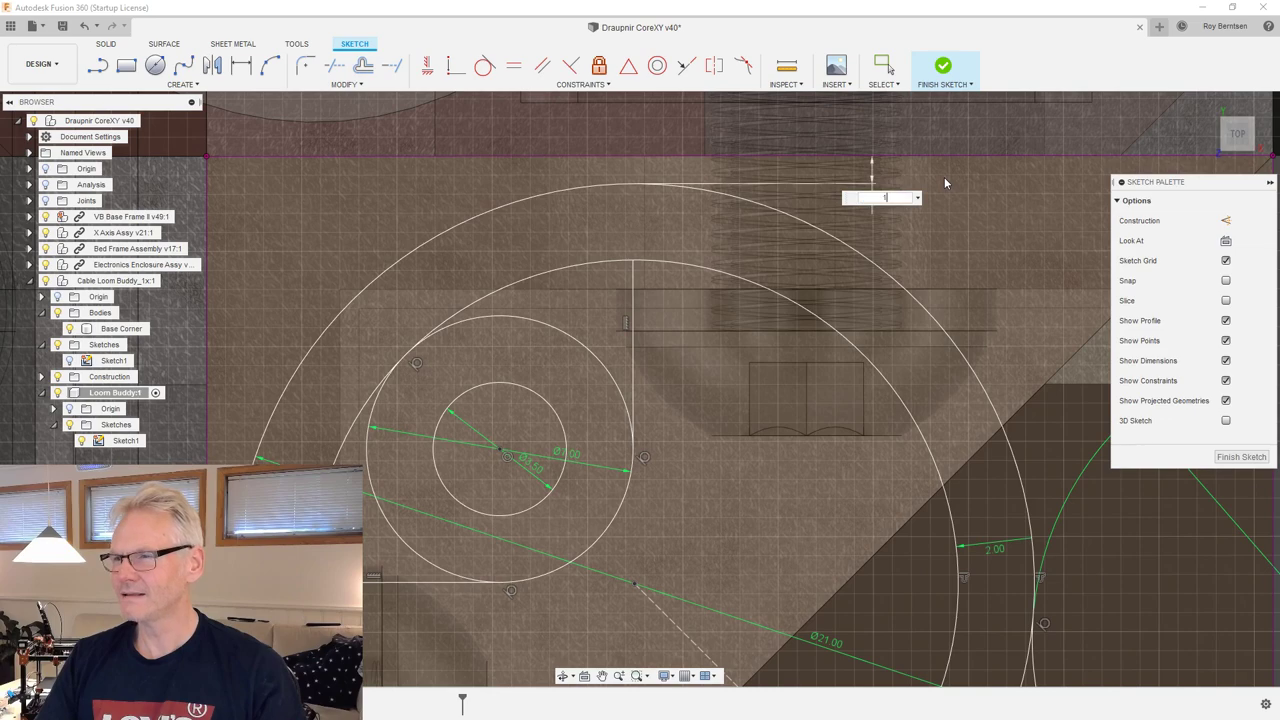
key("Return")
scroll(686, 271, "down", 5)
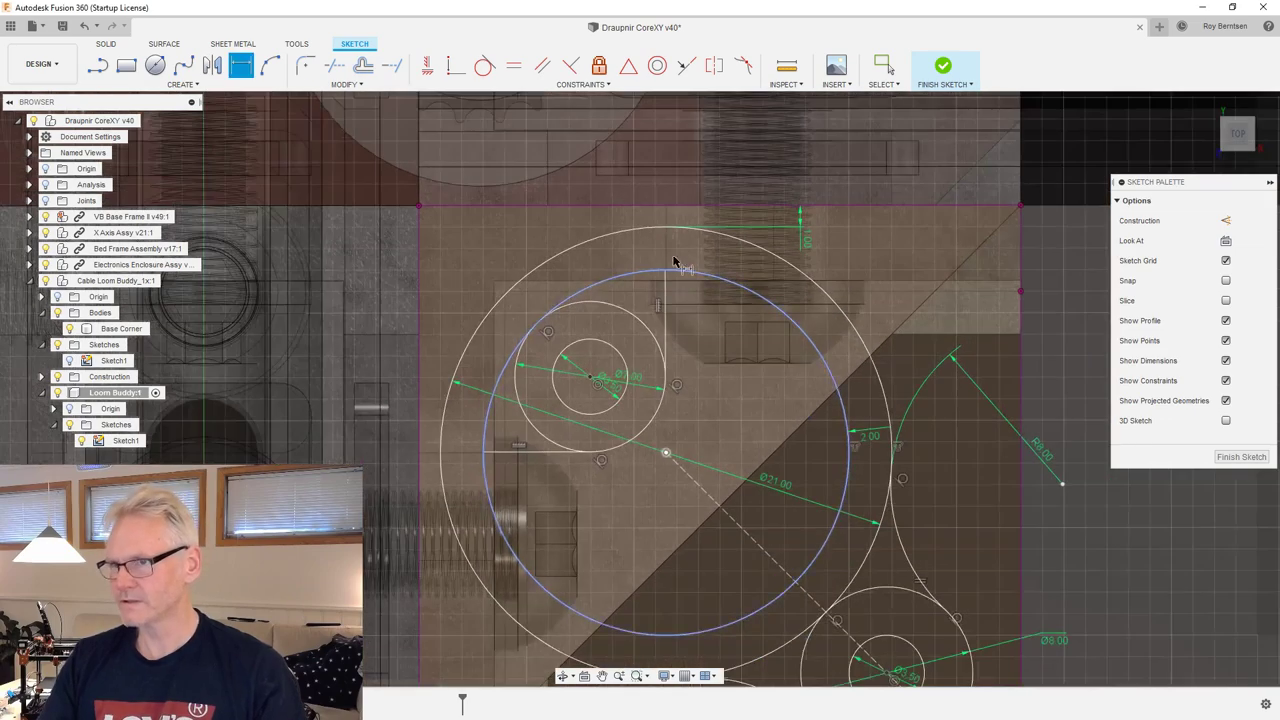
Finish the ring sketch and hide the Loom Buddy's Sketch1 in the assembly.
scroll(633, 443, "up", 1)
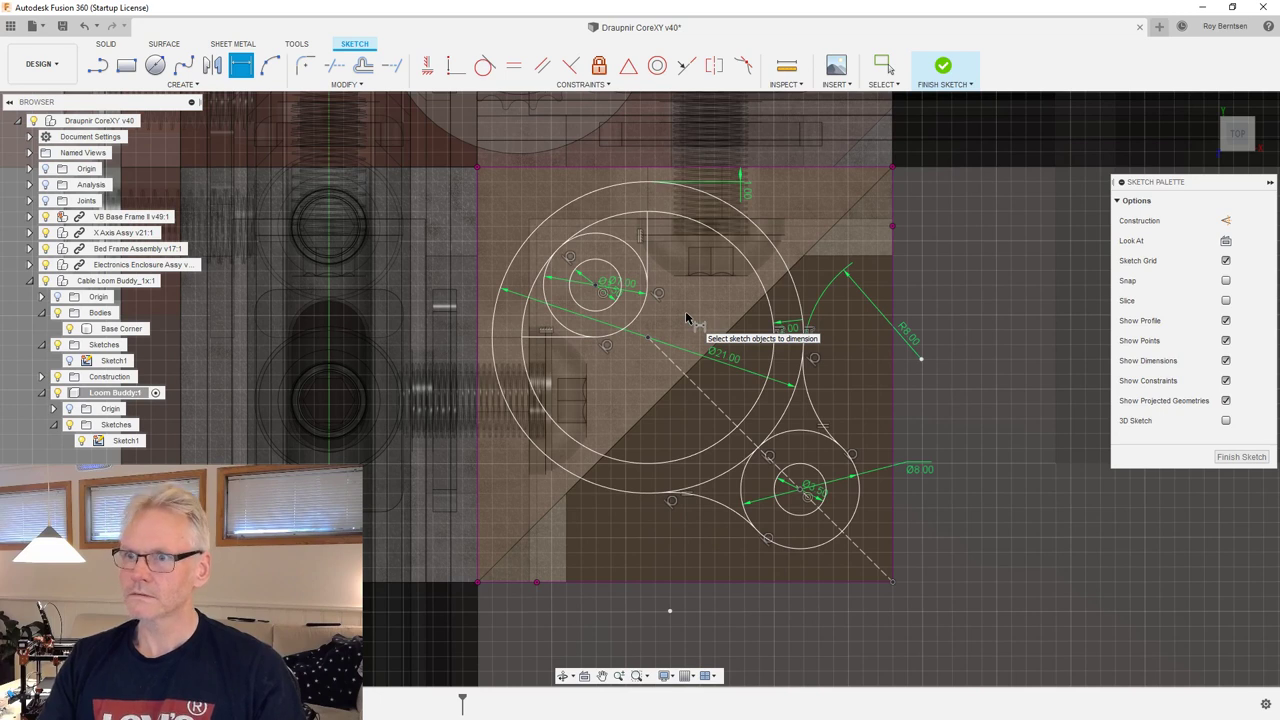
left_click(1240, 457)
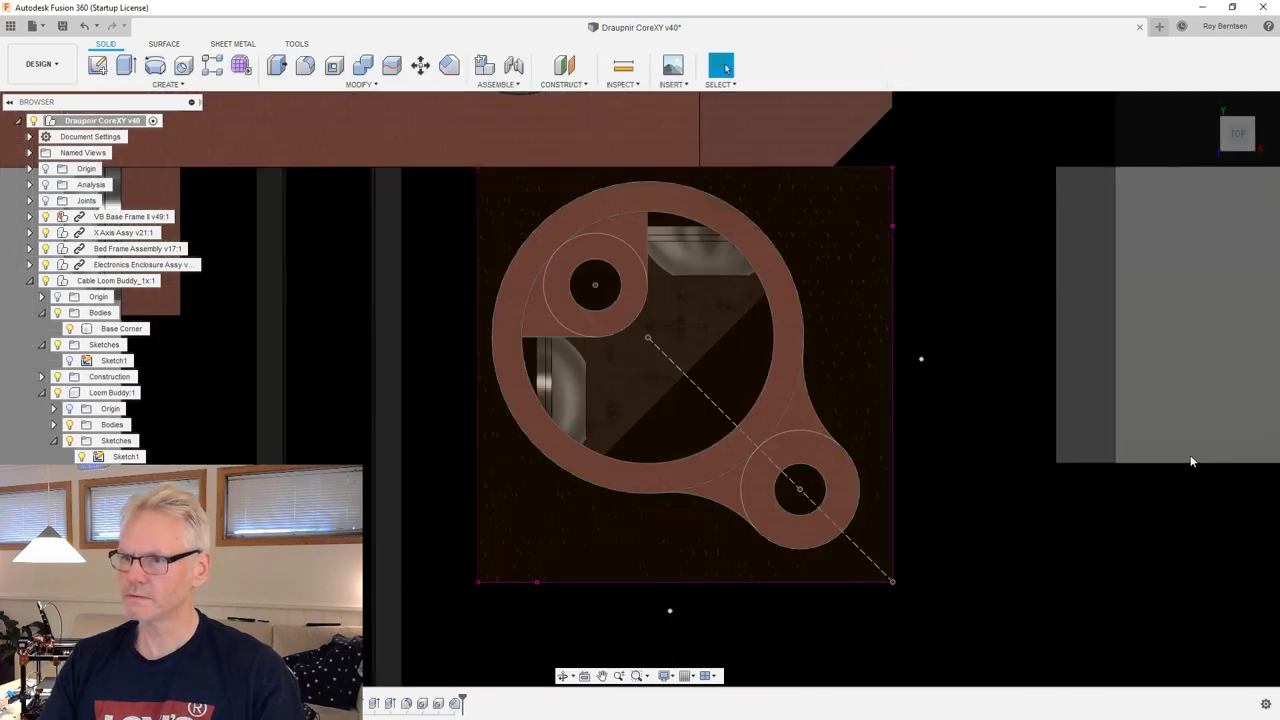
scroll(748, 292, "up", 1)
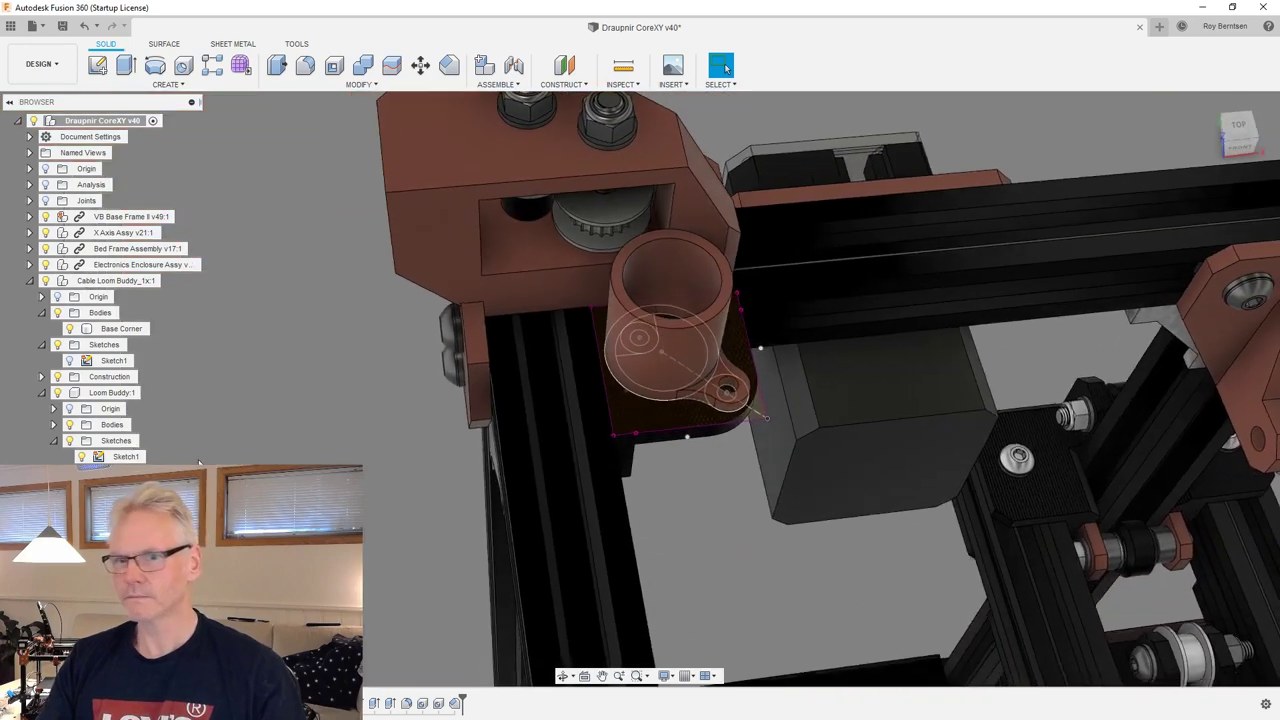
left_click(82, 457)
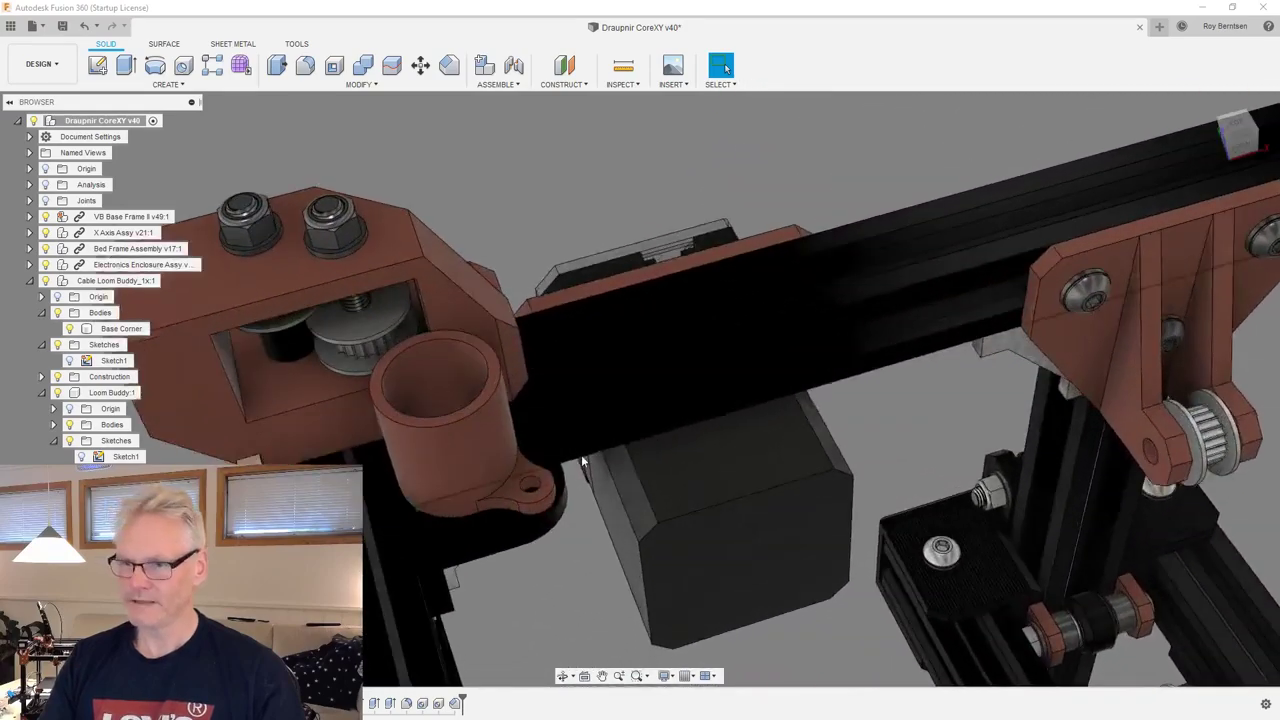
Examine the Loom Buddy's placement in the printer assembly from above and below, relative to the frame corner and carriage.
left_click(543, 486)
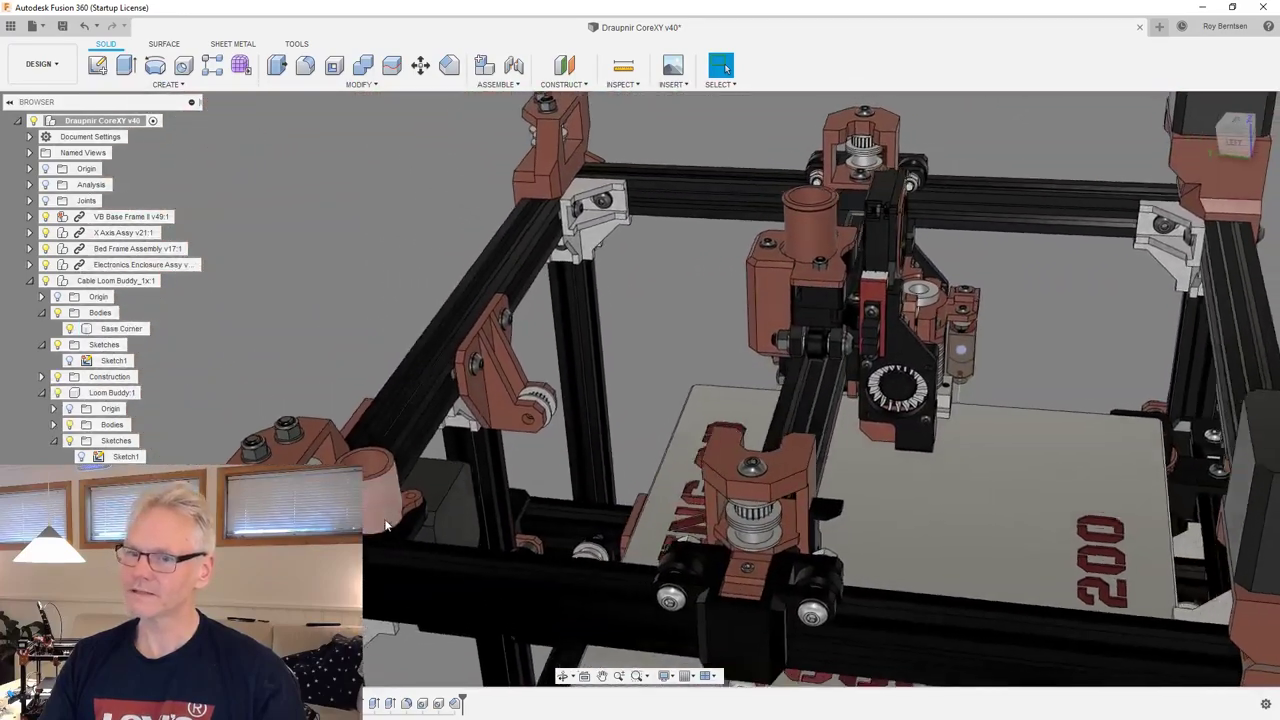
left_click(382, 510)
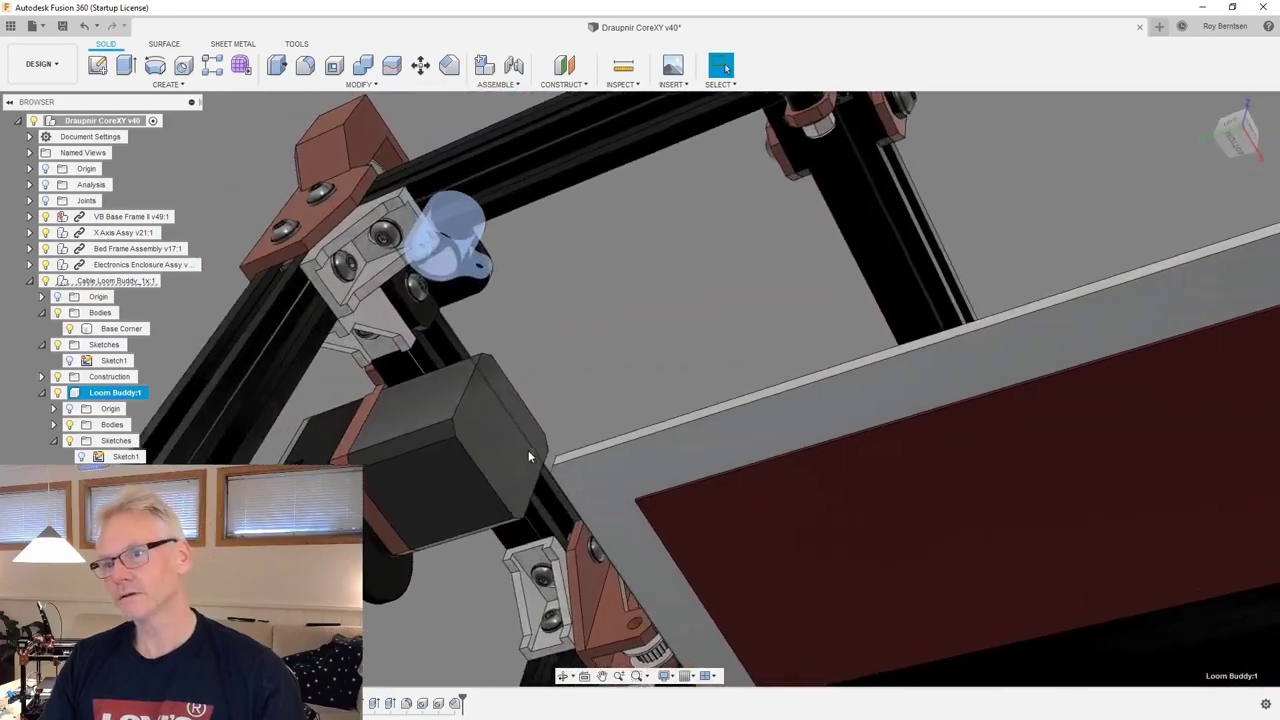
left_click(589, 345)
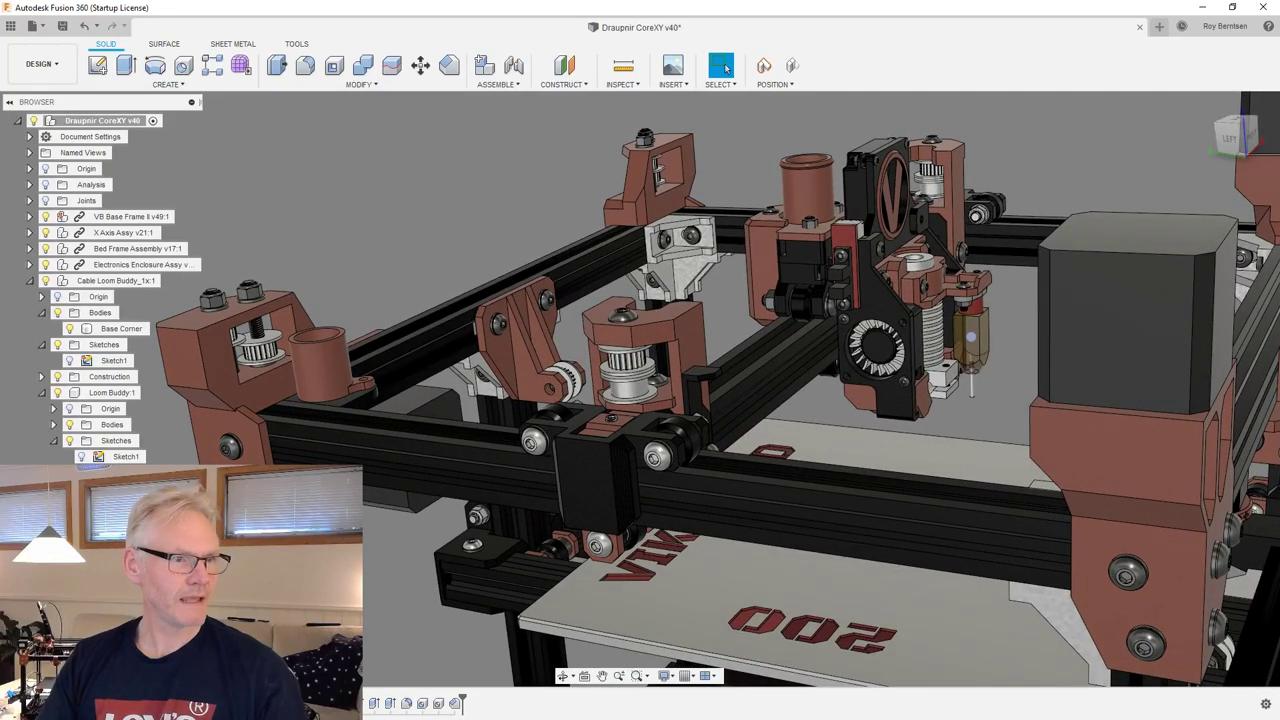
Switch to the browser showing the D-Link camera's live video and reposition its window to view the real printers.
key("alt+Tab")
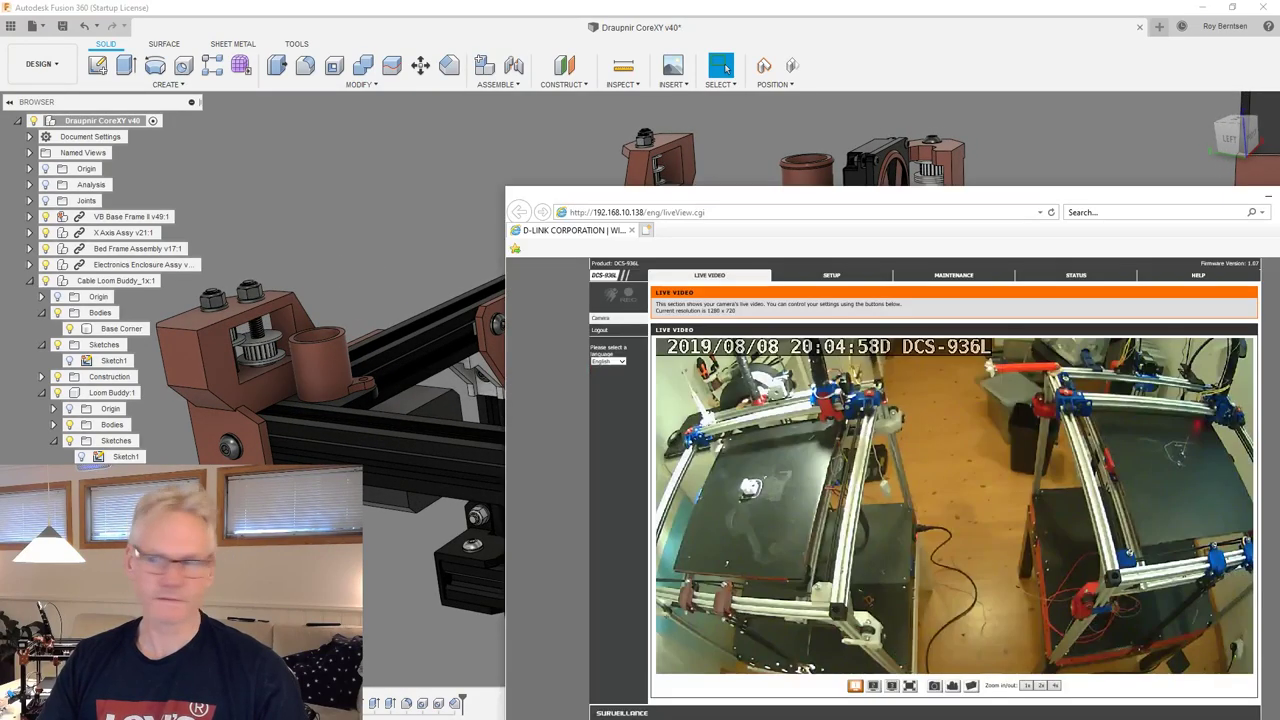
left_click_drag(957, 197, 832, 123)
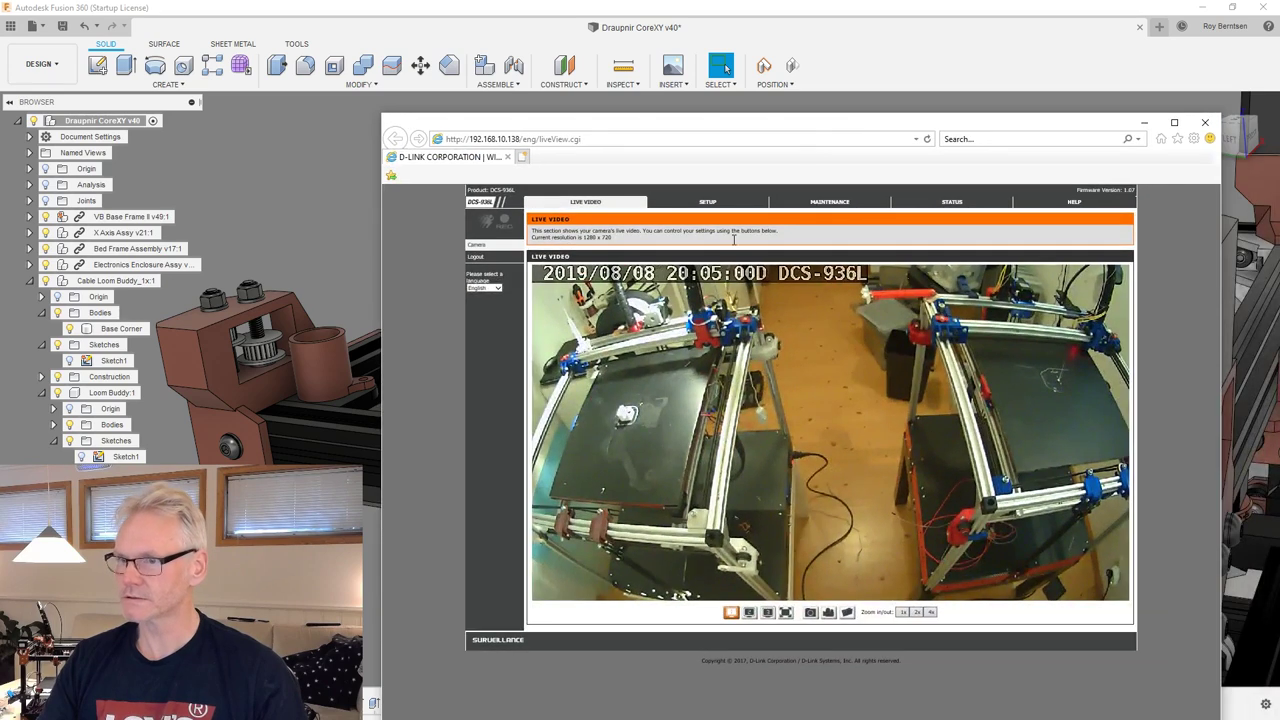
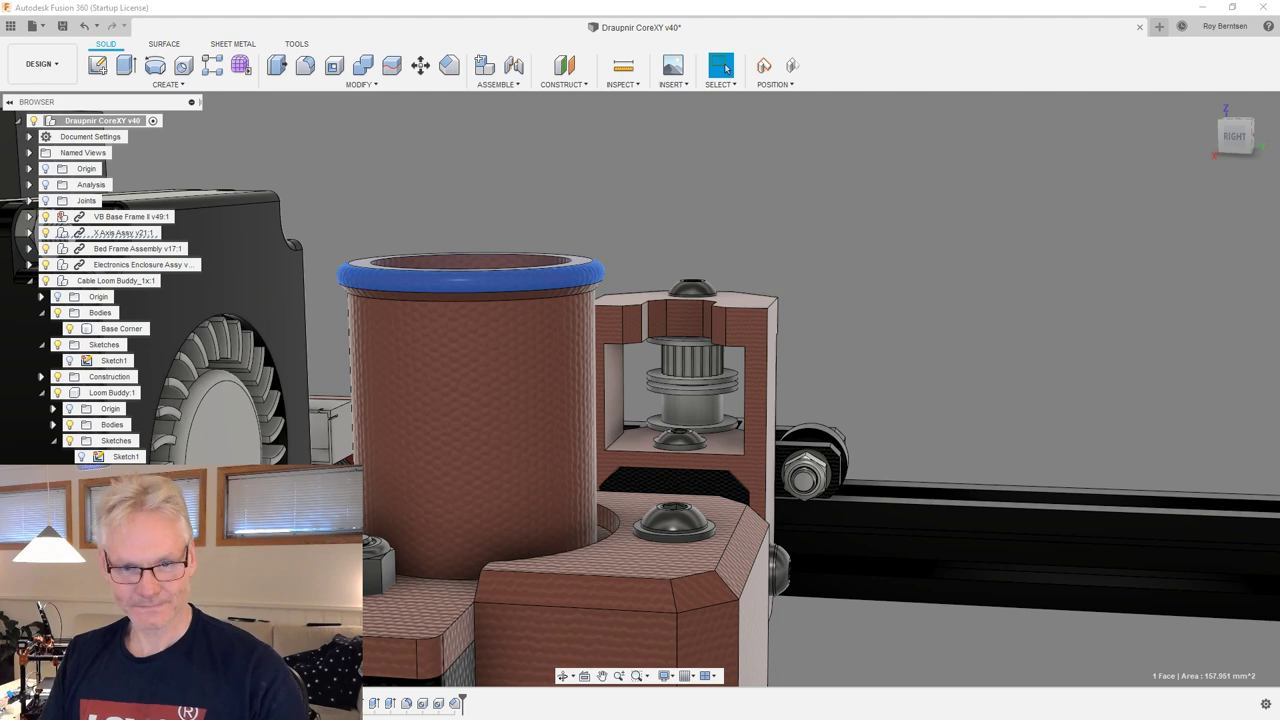
Examine the rounded rim on the carriage's cable tube and compare it with the Loom Buddy's plain rim.
left_click(932, 239)
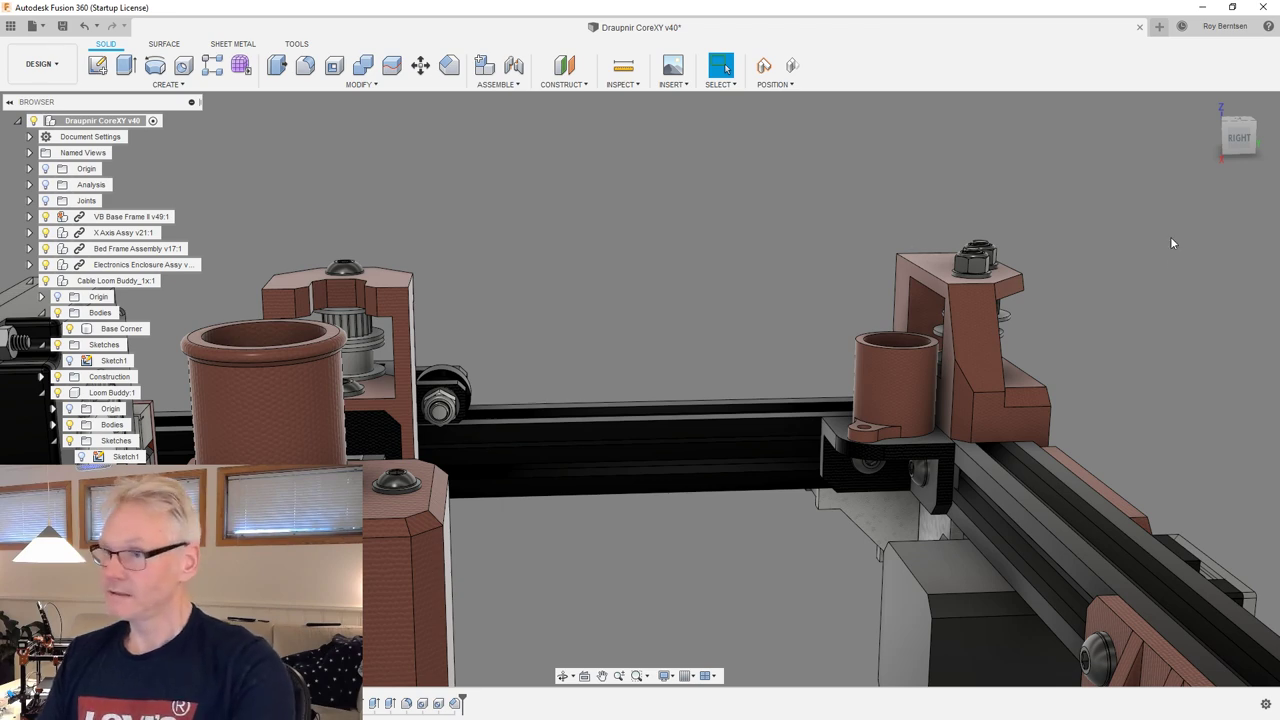
middle_click_drag(944, 383, 486, 366, "shift")
scroll(484, 366, "up", 4)
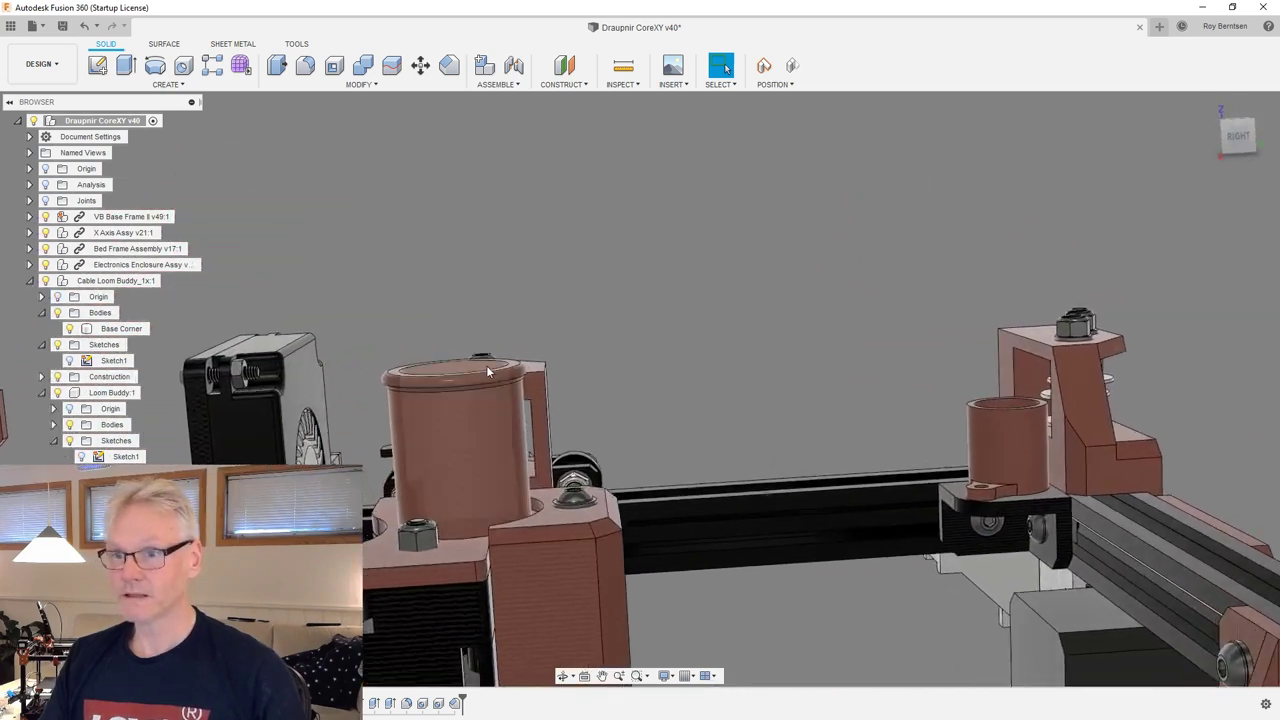
scroll(482, 375, "down", 3)
left_click(488, 382)
middle_click_drag(488, 382, 125, 287, "shift")
Isolate the Cable Loom Buddy component and make it the active component.
right_click(125, 287)
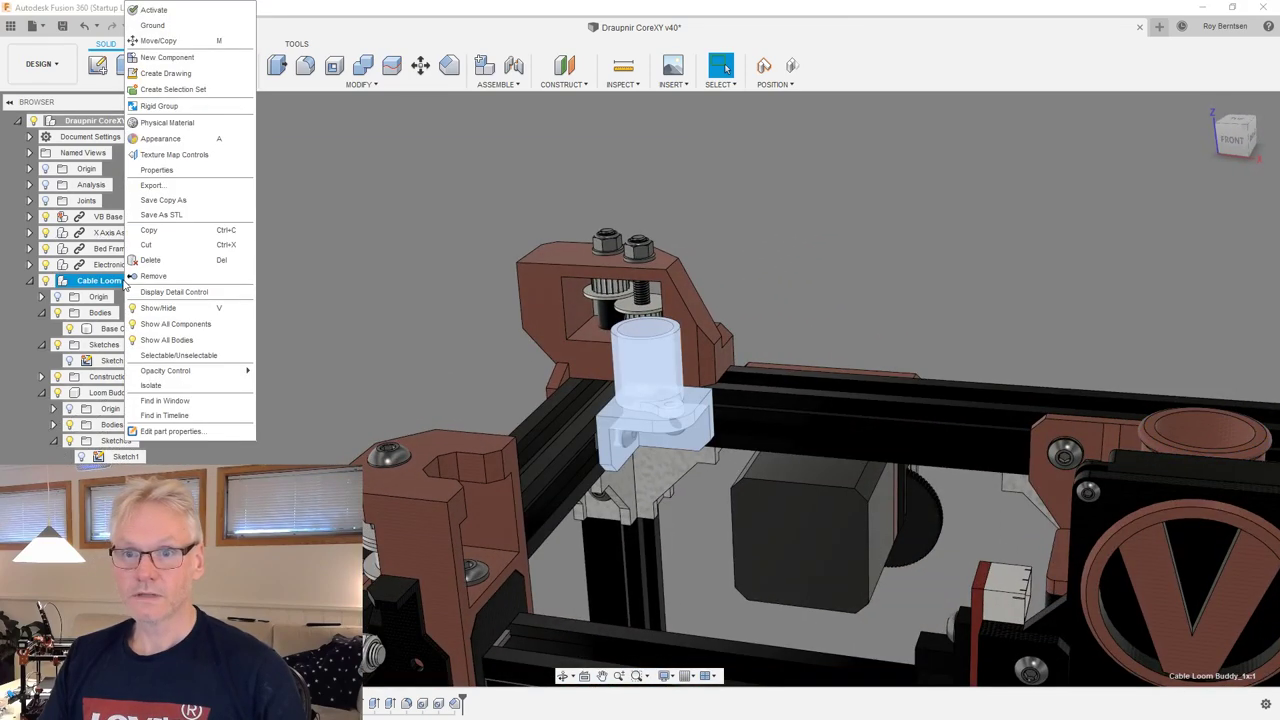
left_click(178, 386)
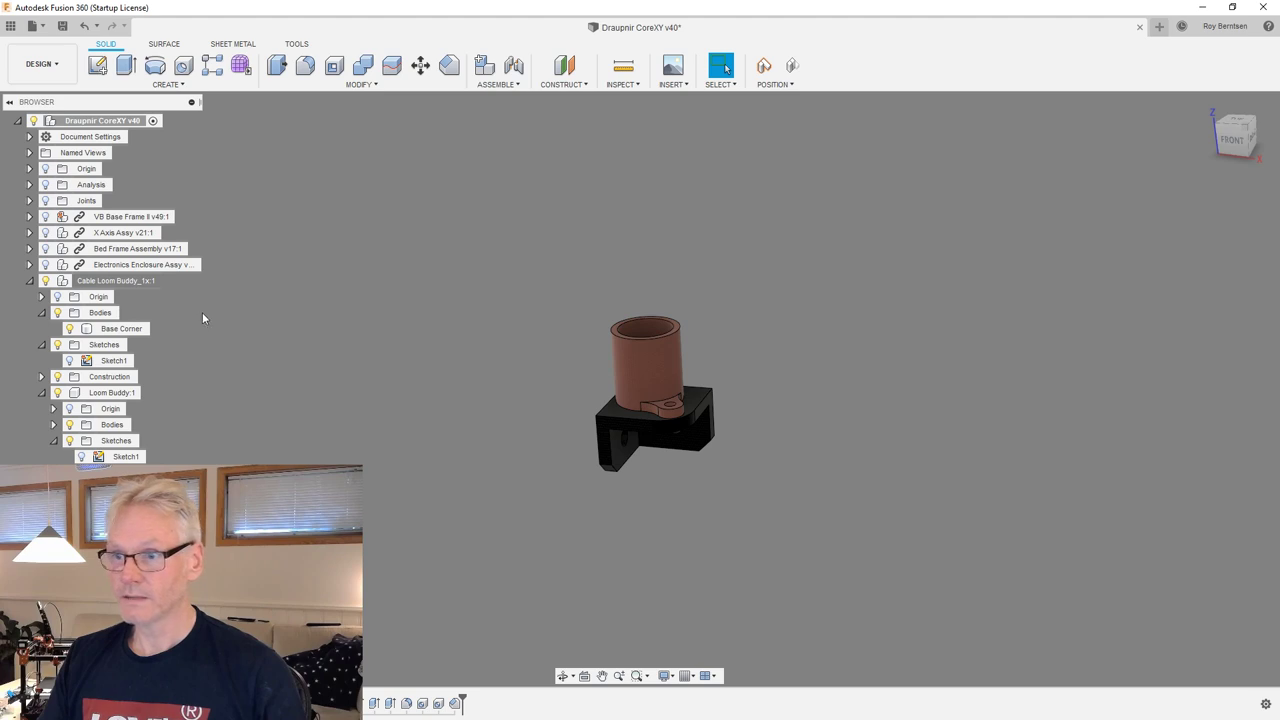
left_click(120, 282)
left_click(178, 281)
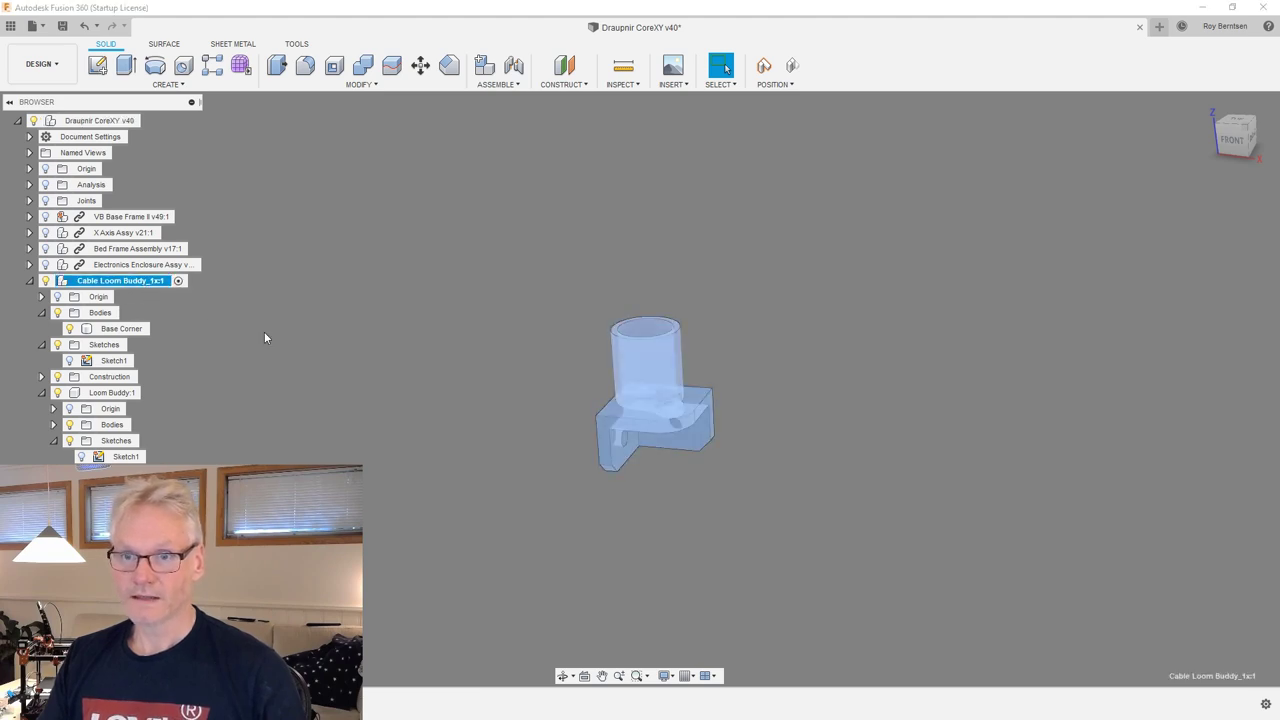
left_click(250, 328)
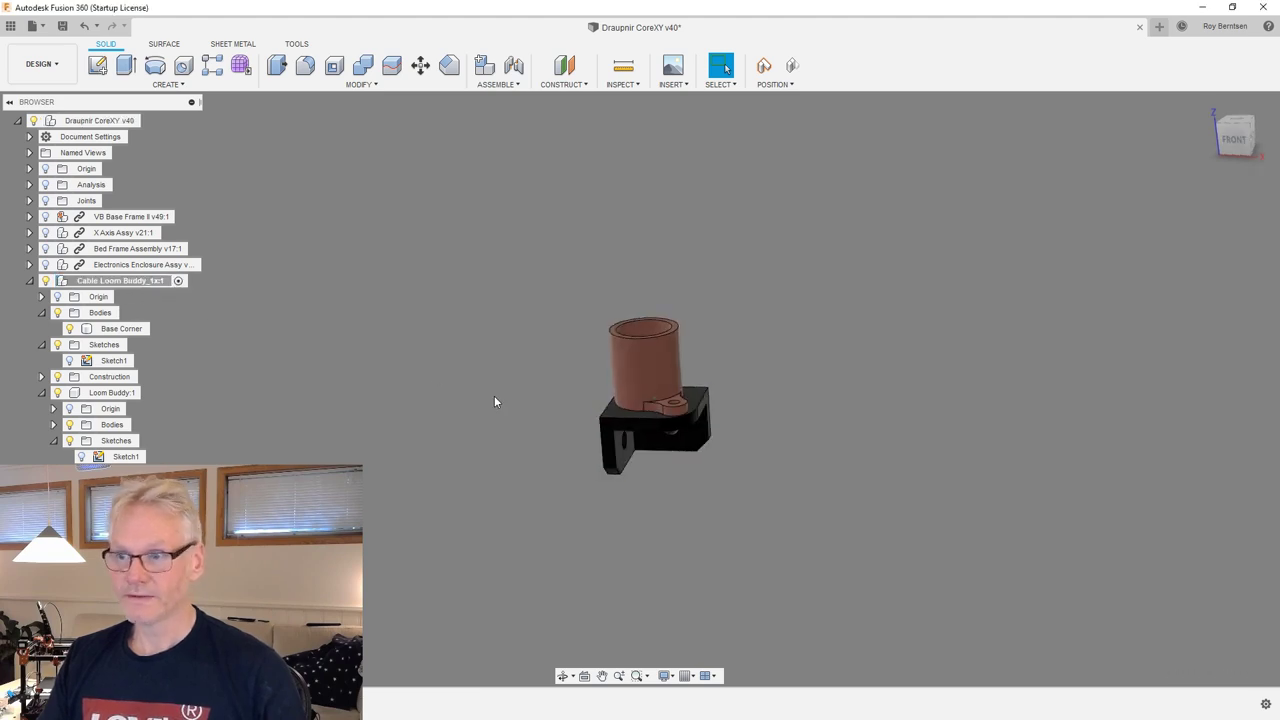
Activate the Loom Buddy subcomponent and return to the home view.
double_click(122, 392)
left_click(278, 440)
middle_click_drag(900, 380, 1080, 220, "shift")
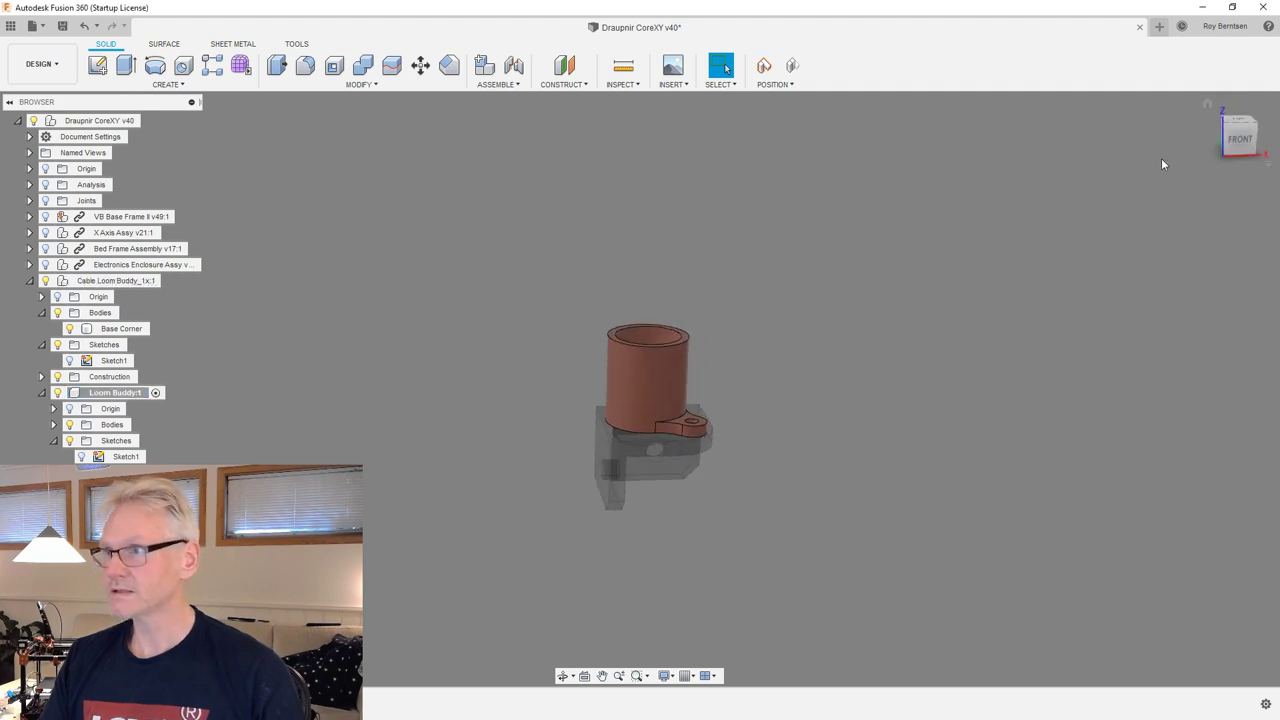
left_click(1209, 101)
middle_click_drag(1086, 206, 940, 212, "shift")
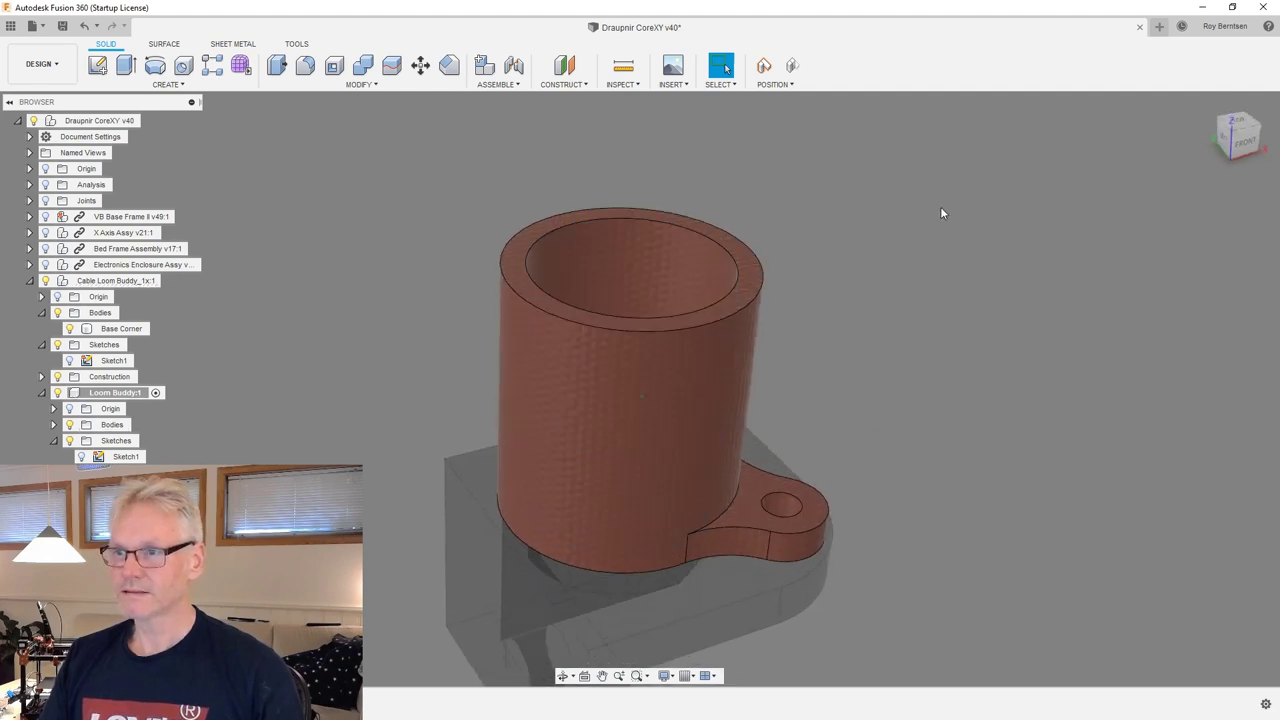
Construct an axis through the inner cylindrical face of the Loom Buddy's tube.
left_click(566, 82)
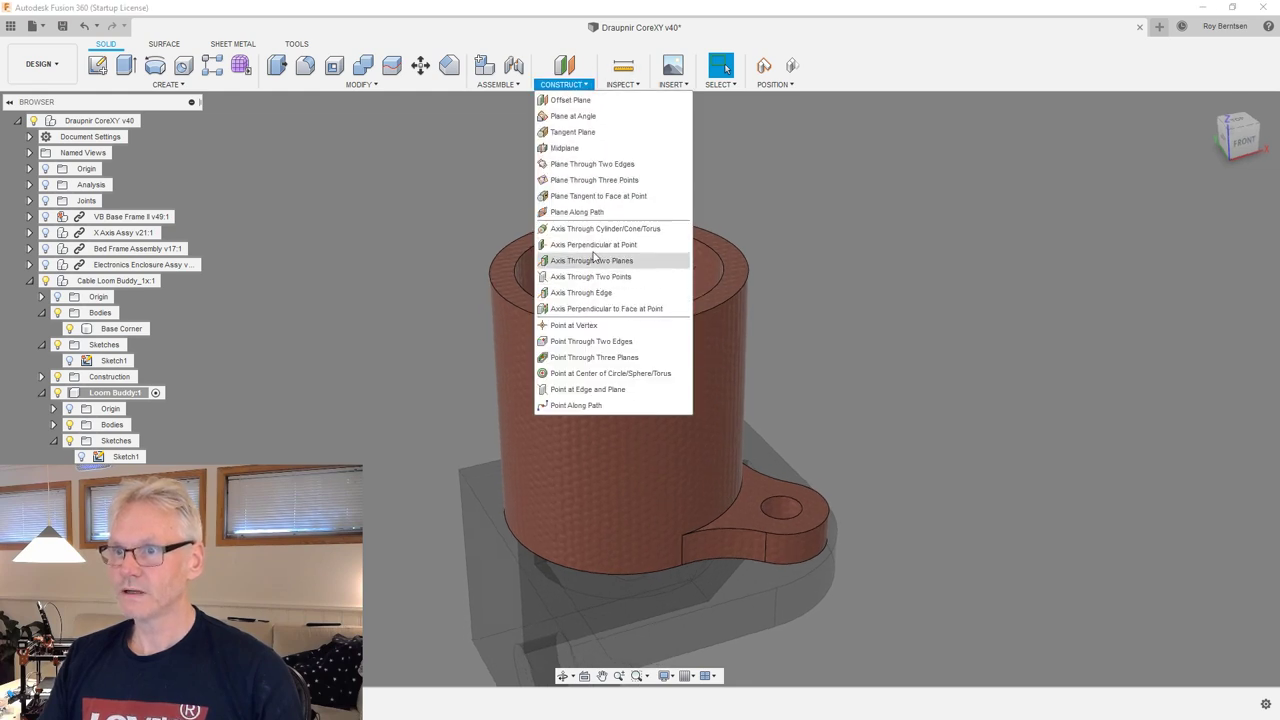
left_click(594, 235)
left_click(670, 368)
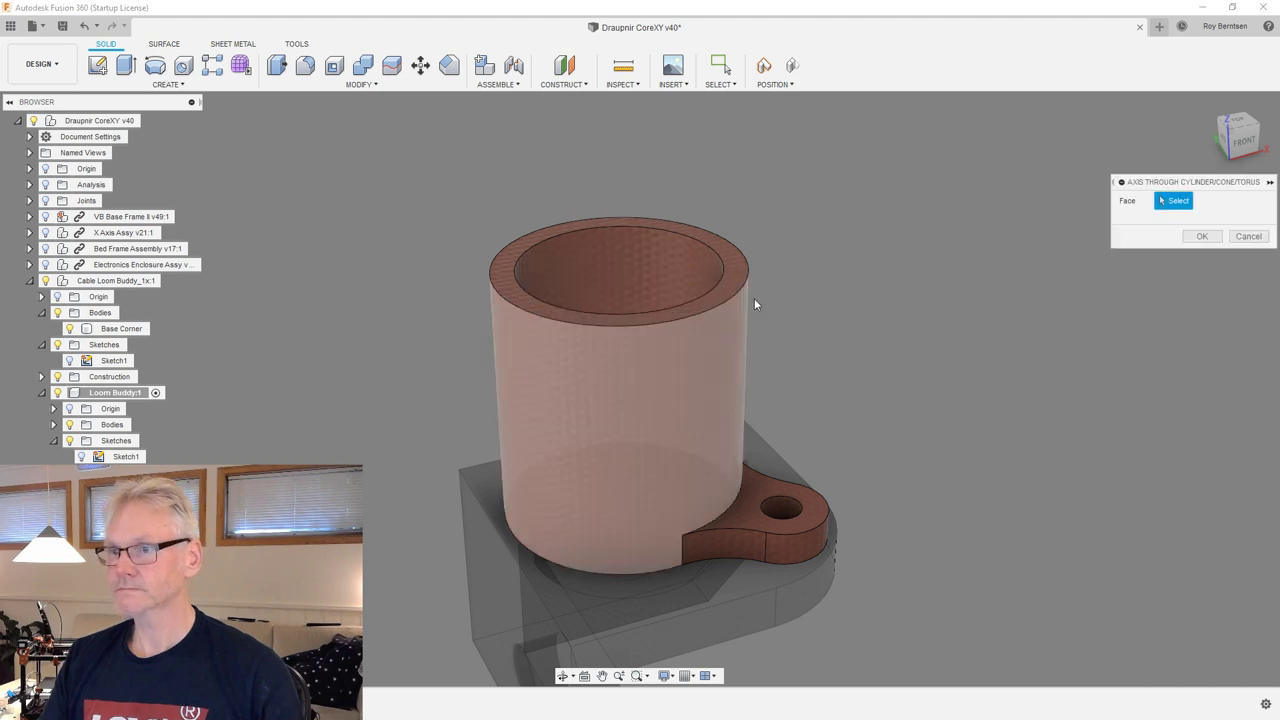
left_click(662, 268)
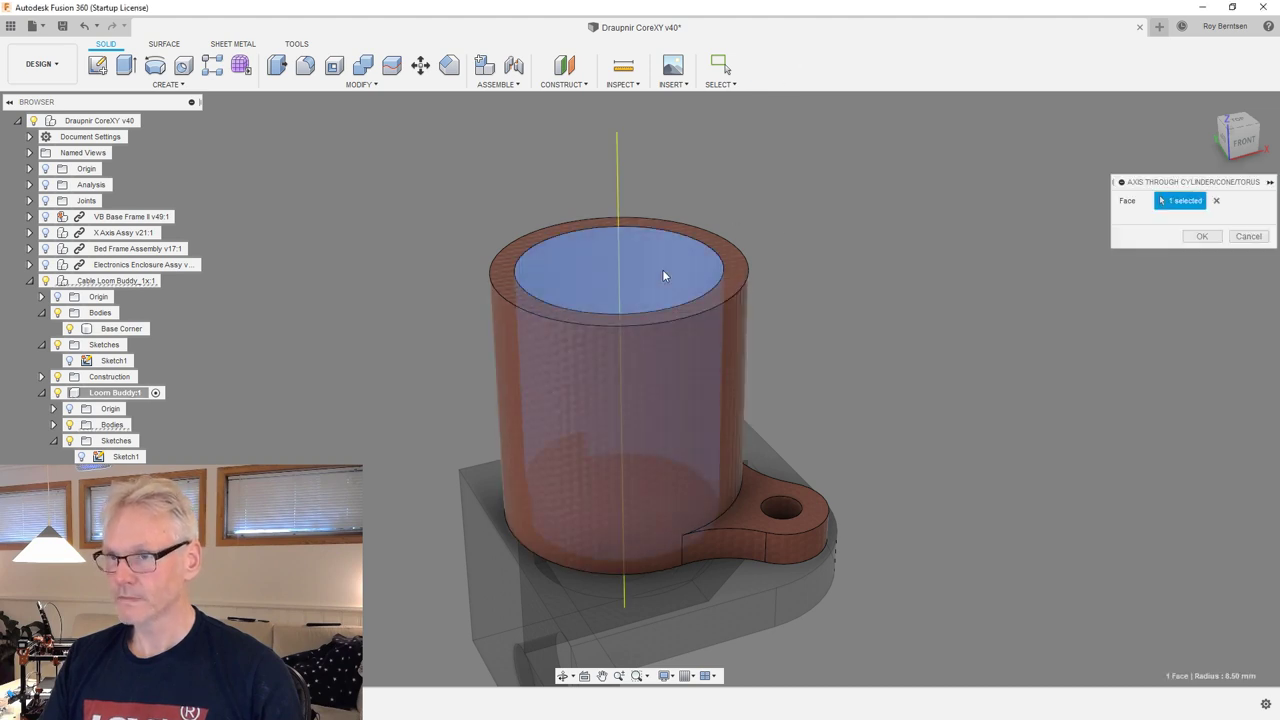
left_click(1201, 237)
middle_click_drag(666, 274, 868, 298, "shift")
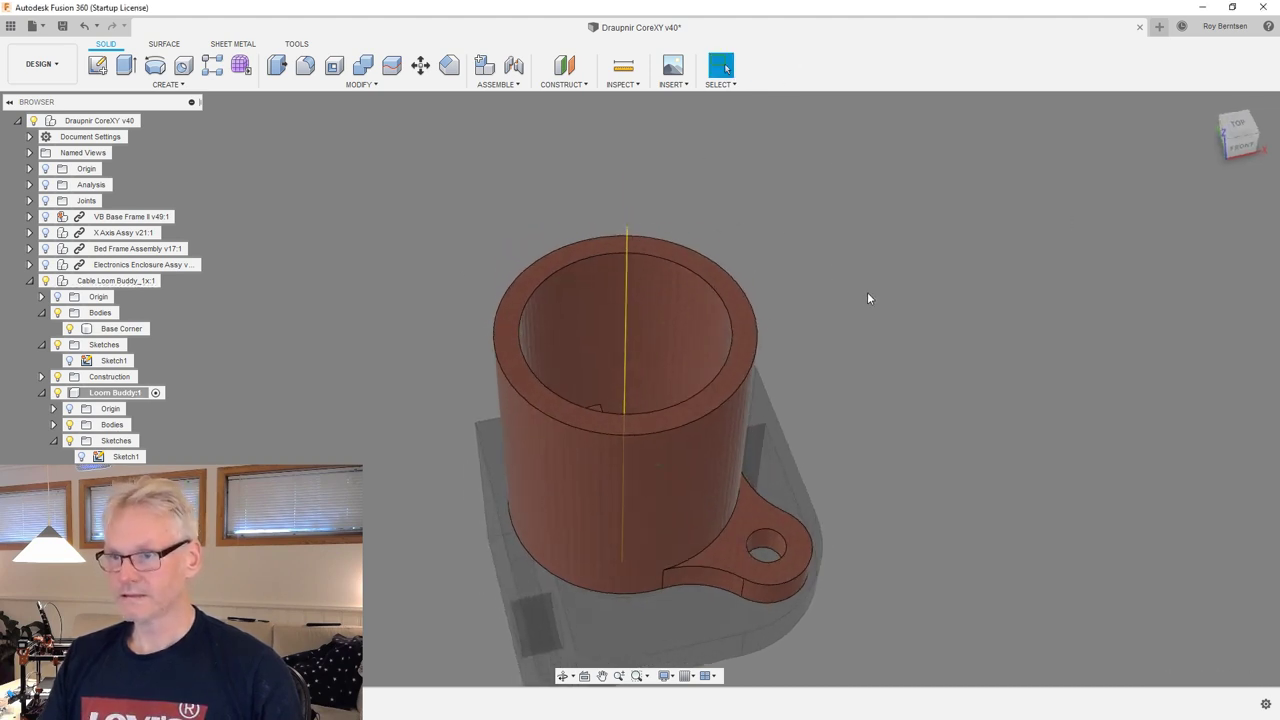
Construct a plane at 0 degrees through the tube's axis and start a sketch on it.
left_click(581, 87)
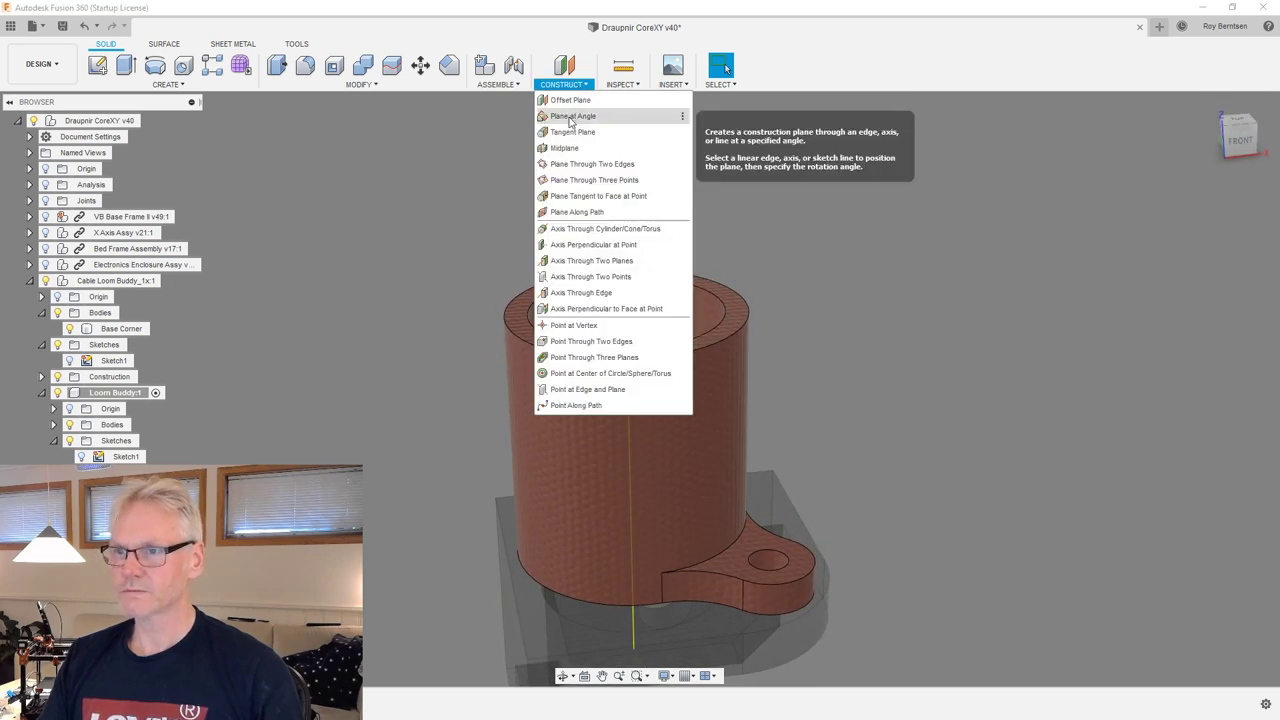
left_click(572, 116)
left_click(626, 207)
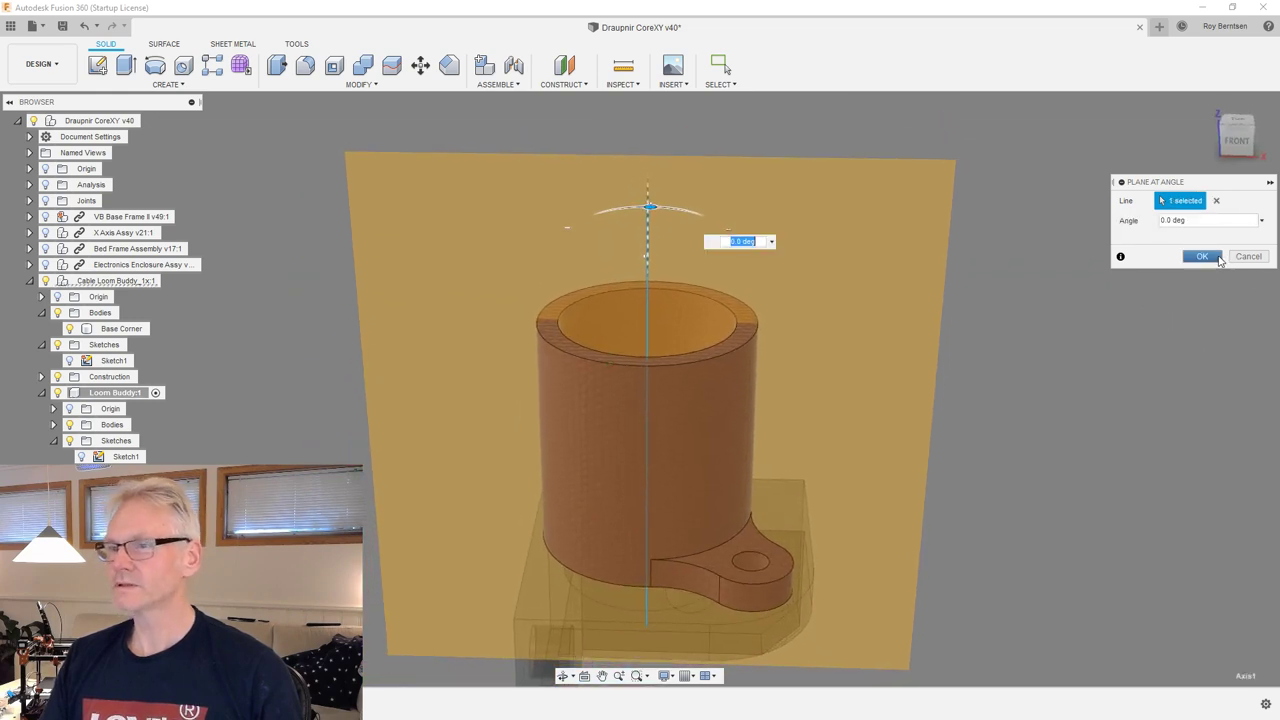
left_click(1219, 259)
right_click(806, 258)
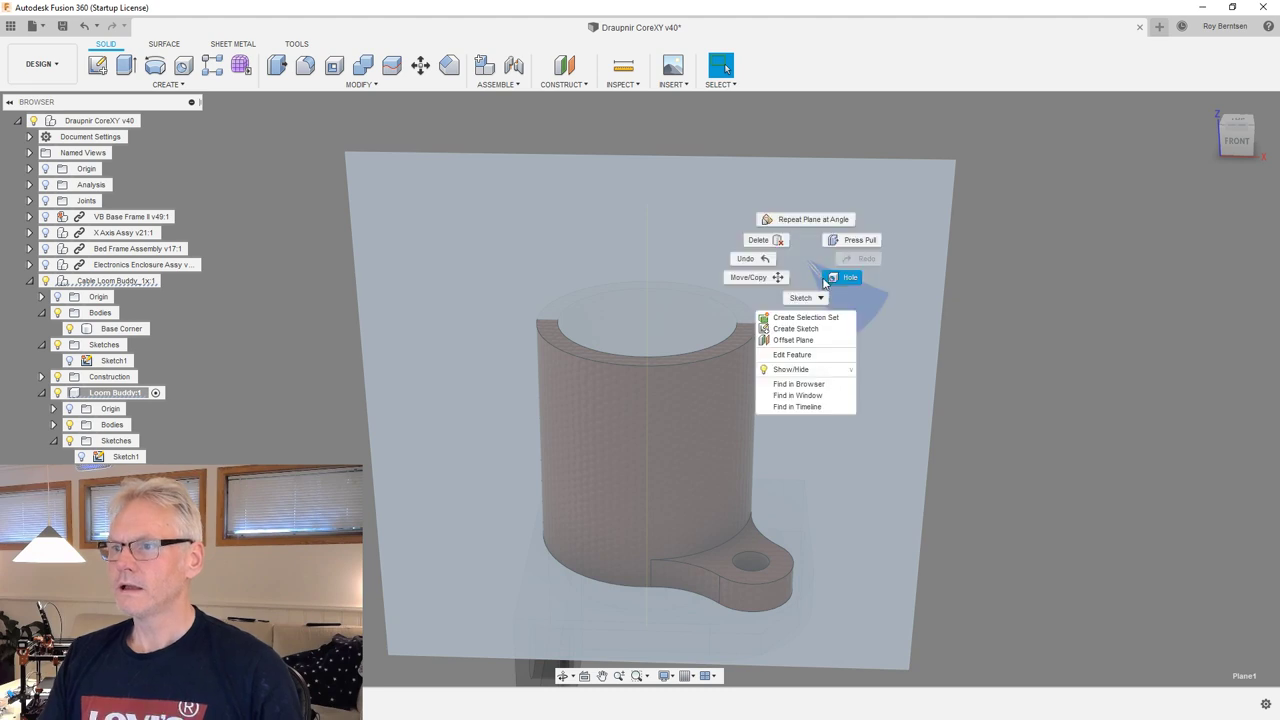
left_click(795, 328)
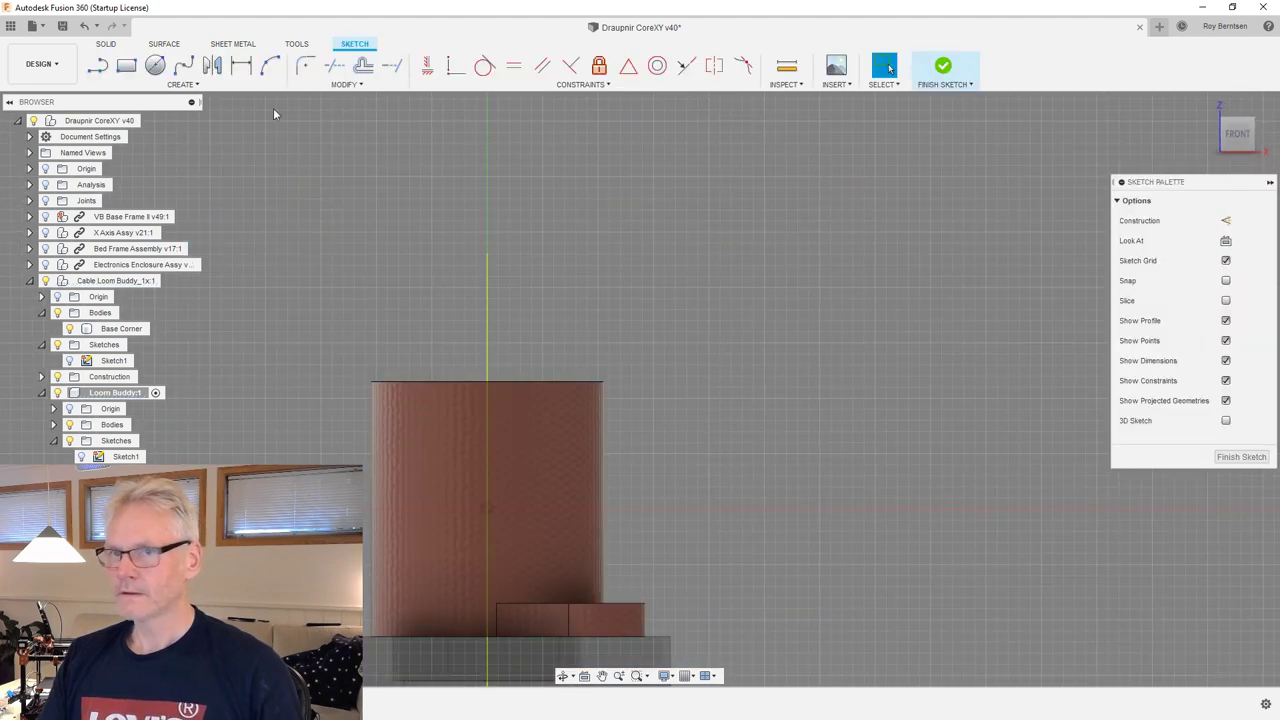
Intersect the Loom Buddy body with the sketch plane as linked projected geometry and turn on the sliced sketch view.
left_click(183, 84)
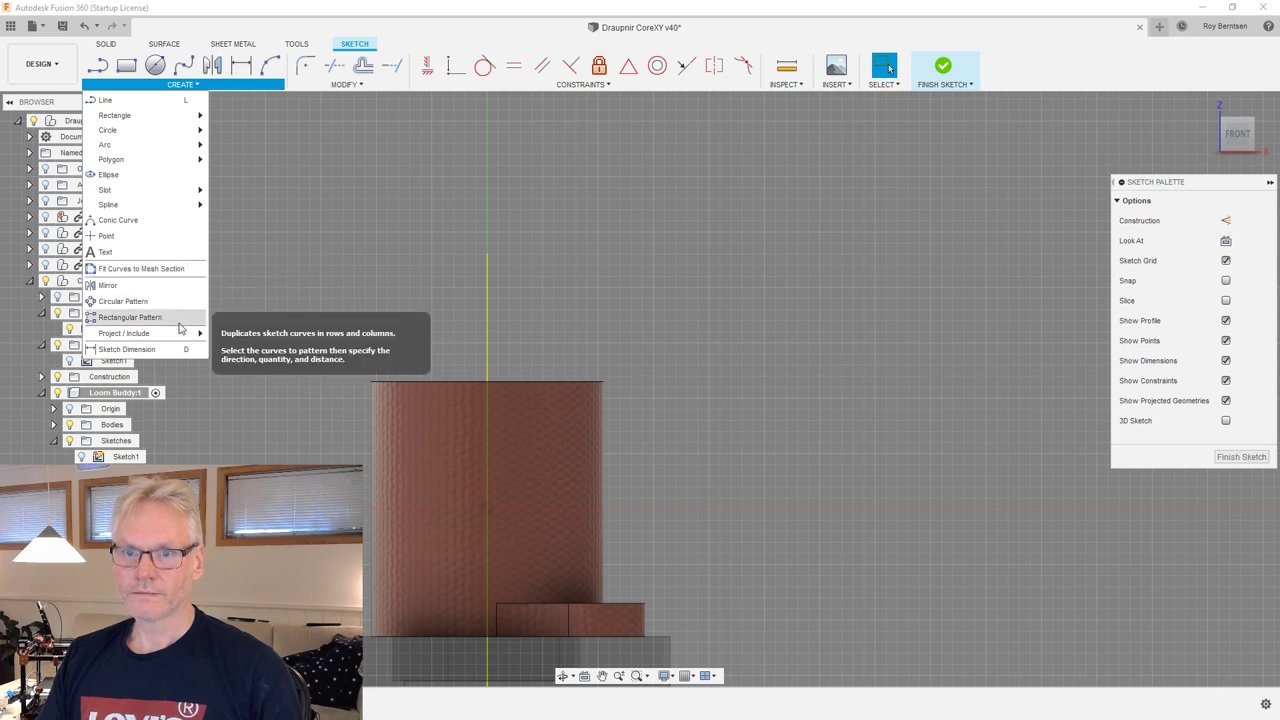
mouse_move(181, 334)
left_click(230, 351)
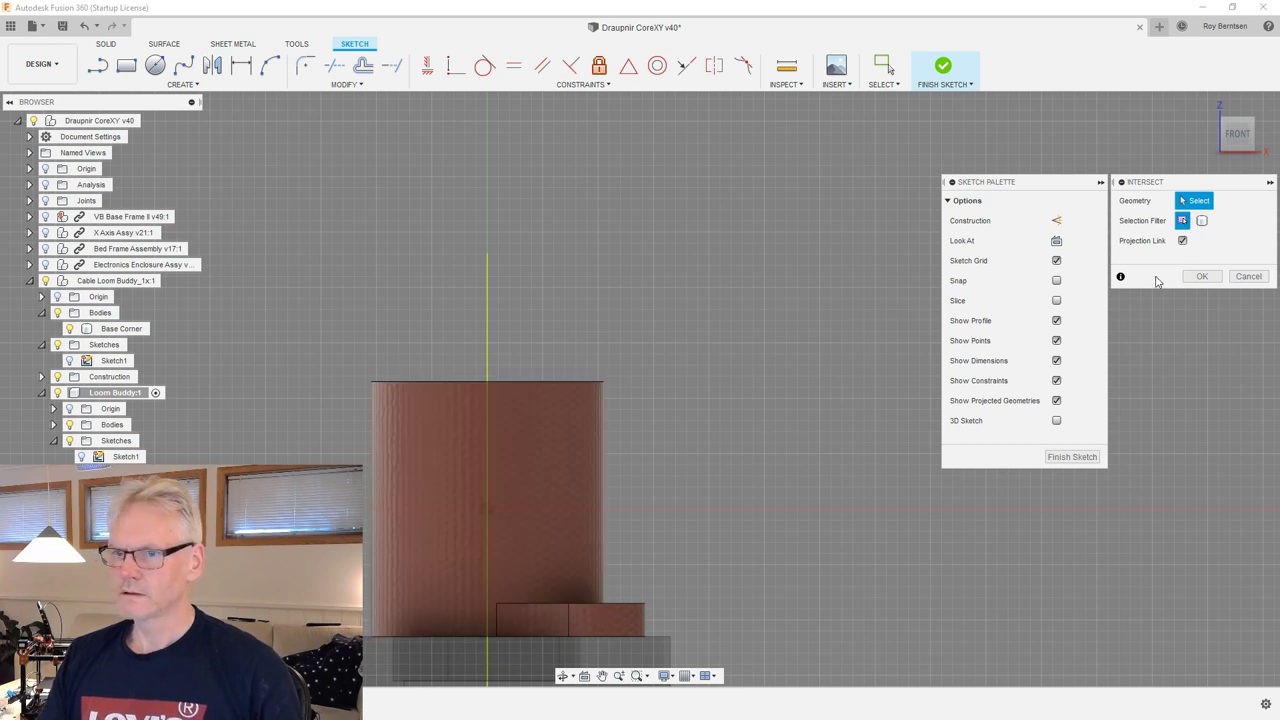
left_click(1203, 221)
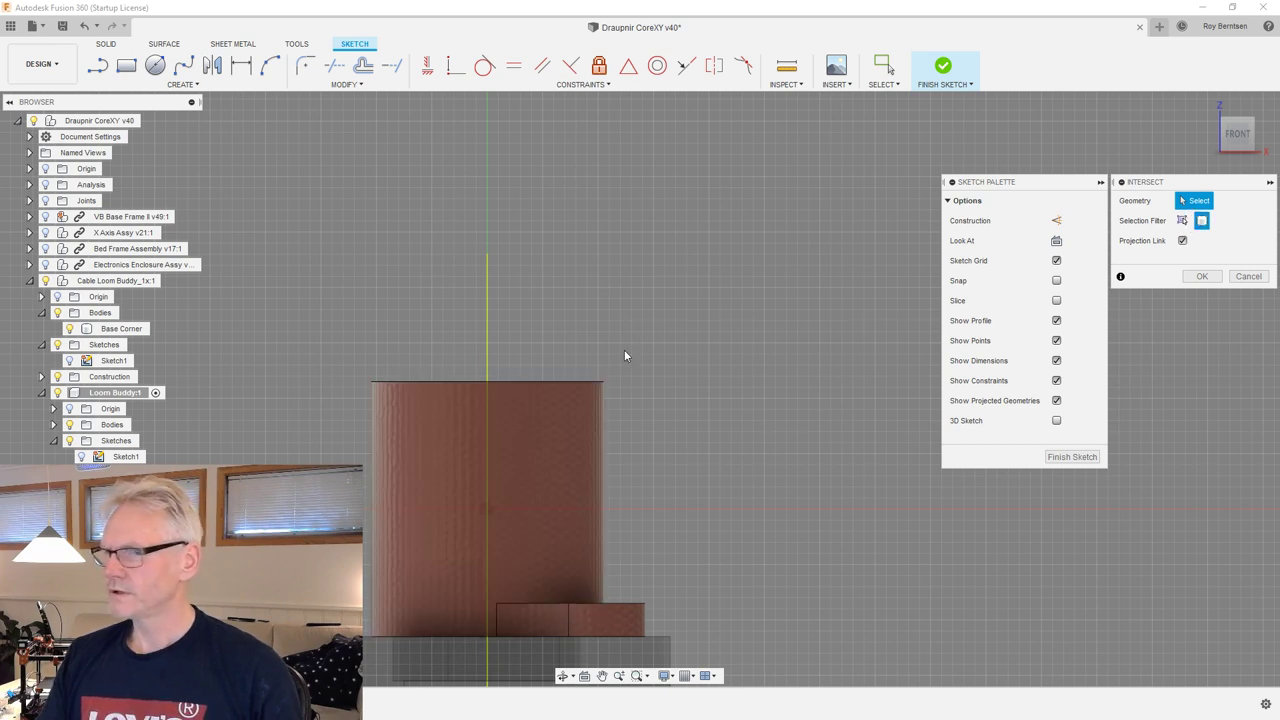
left_click(585, 419)
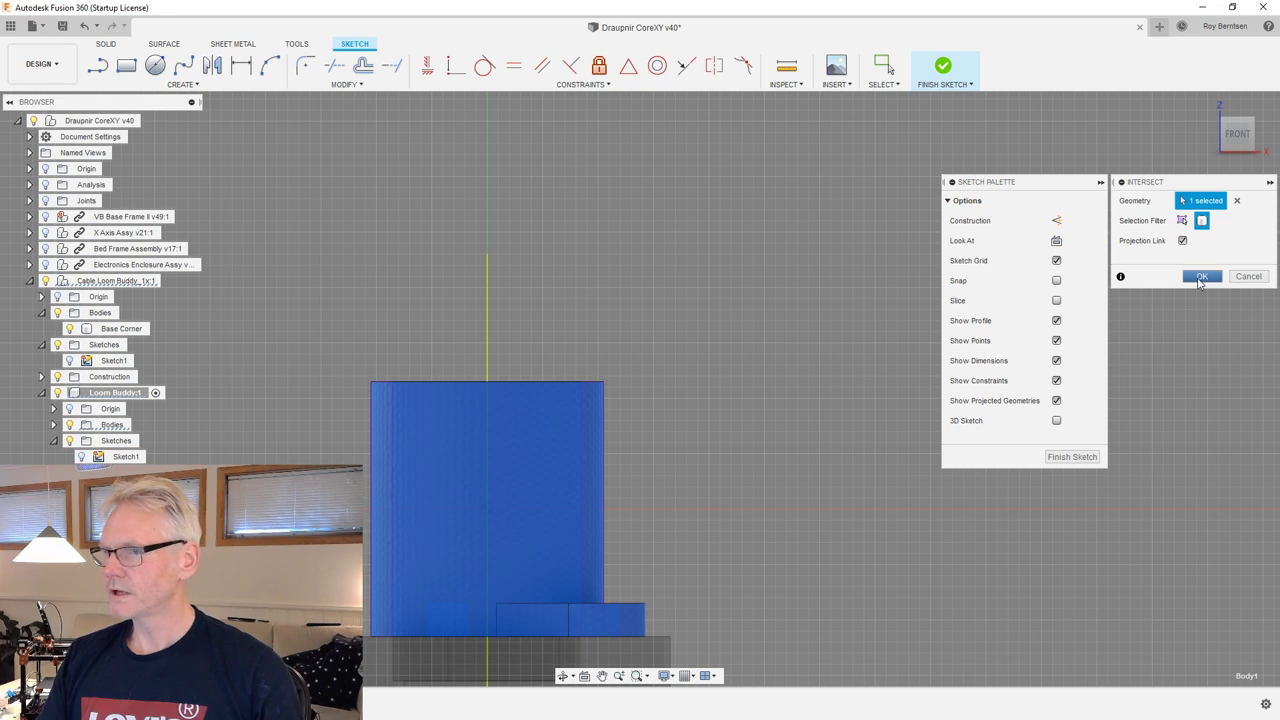
left_click(1200, 278)
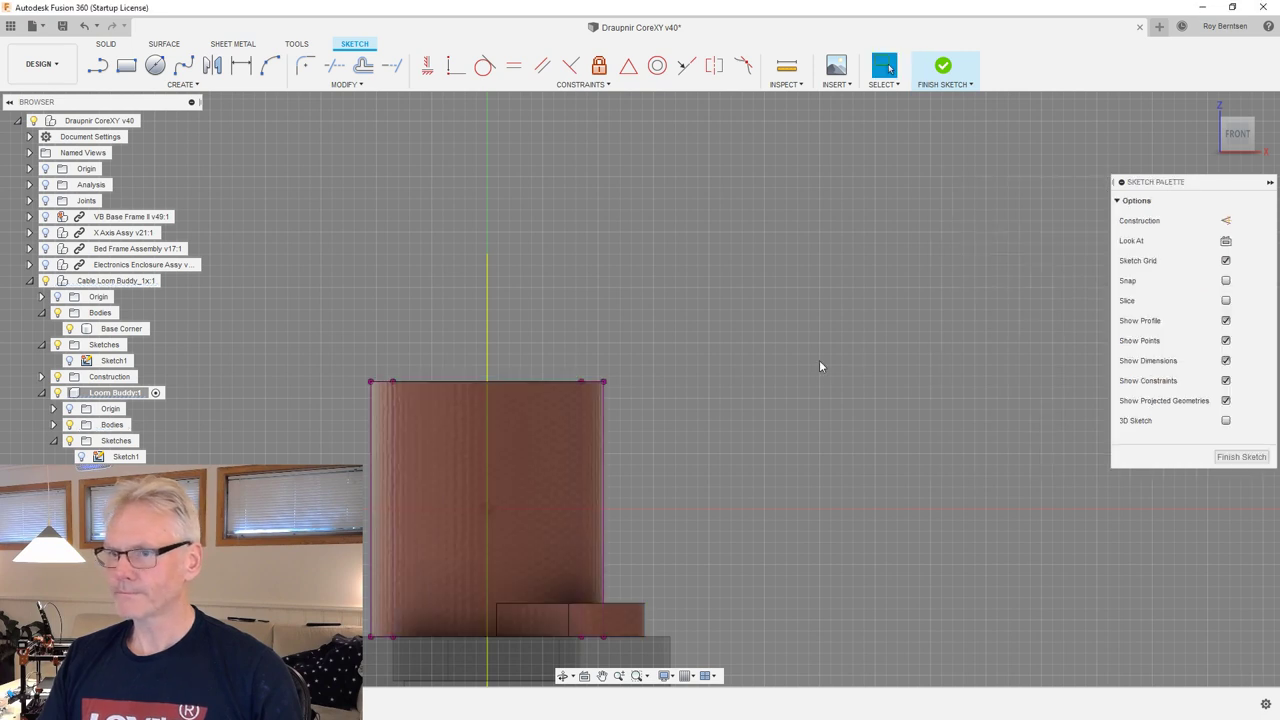
left_click(1226, 301)
Sketch a triangular lip profile outside the tube wall, with a horizontal line from the upper outer corner and a slanted line back to the wall.
scroll(712, 480, "down", 3)
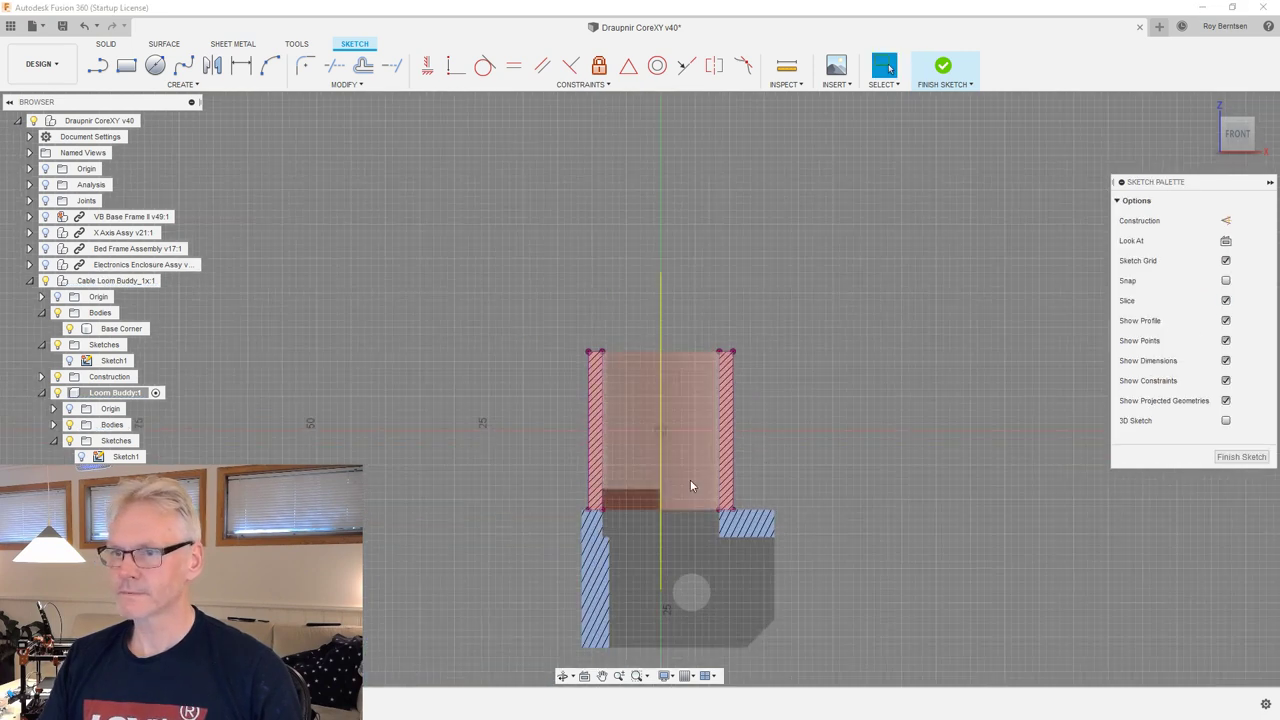
scroll(850, 215, "up", 6)
scroll(772, 232, "up", 2)
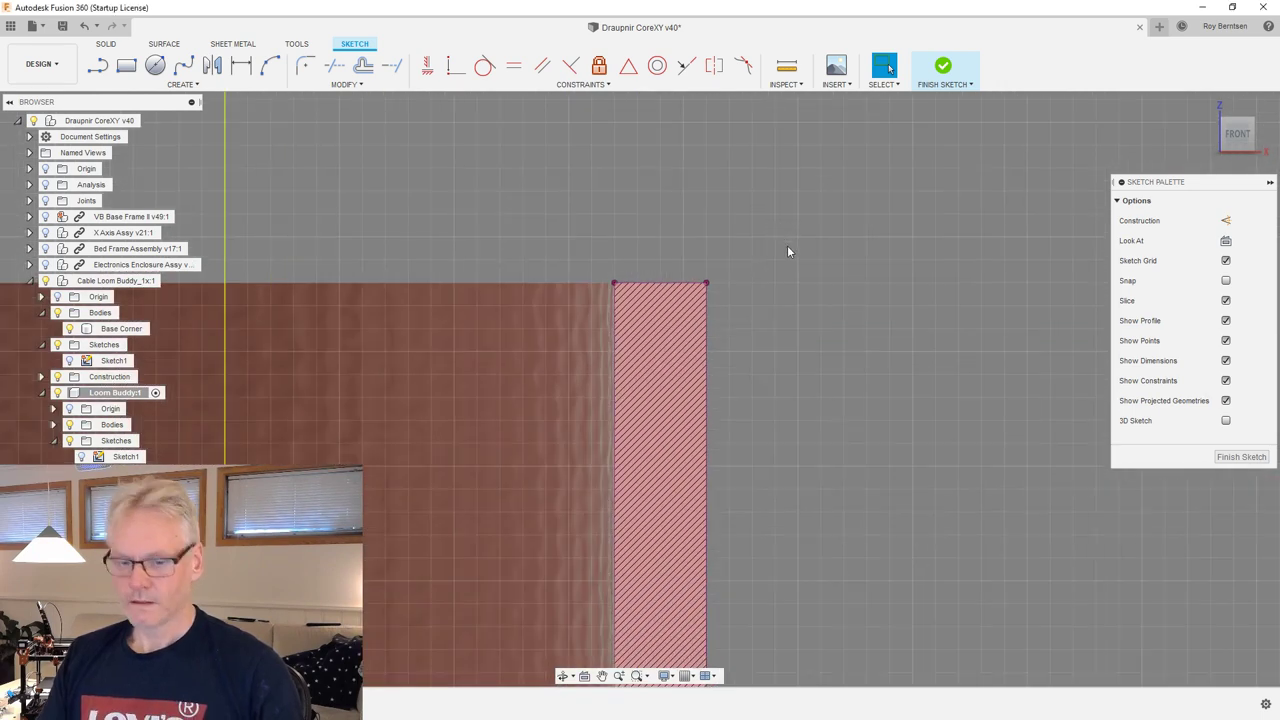
key("l")
left_click(708, 285)
left_click(810, 283)
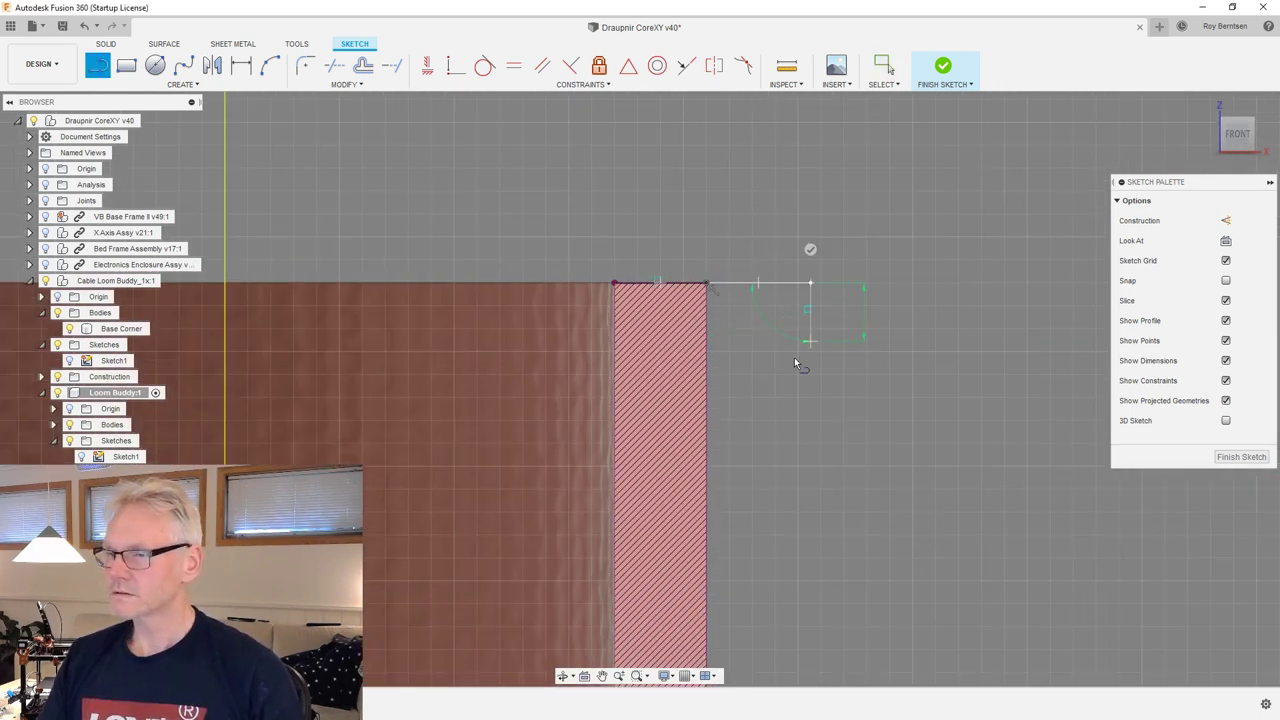
left_click(707, 425)
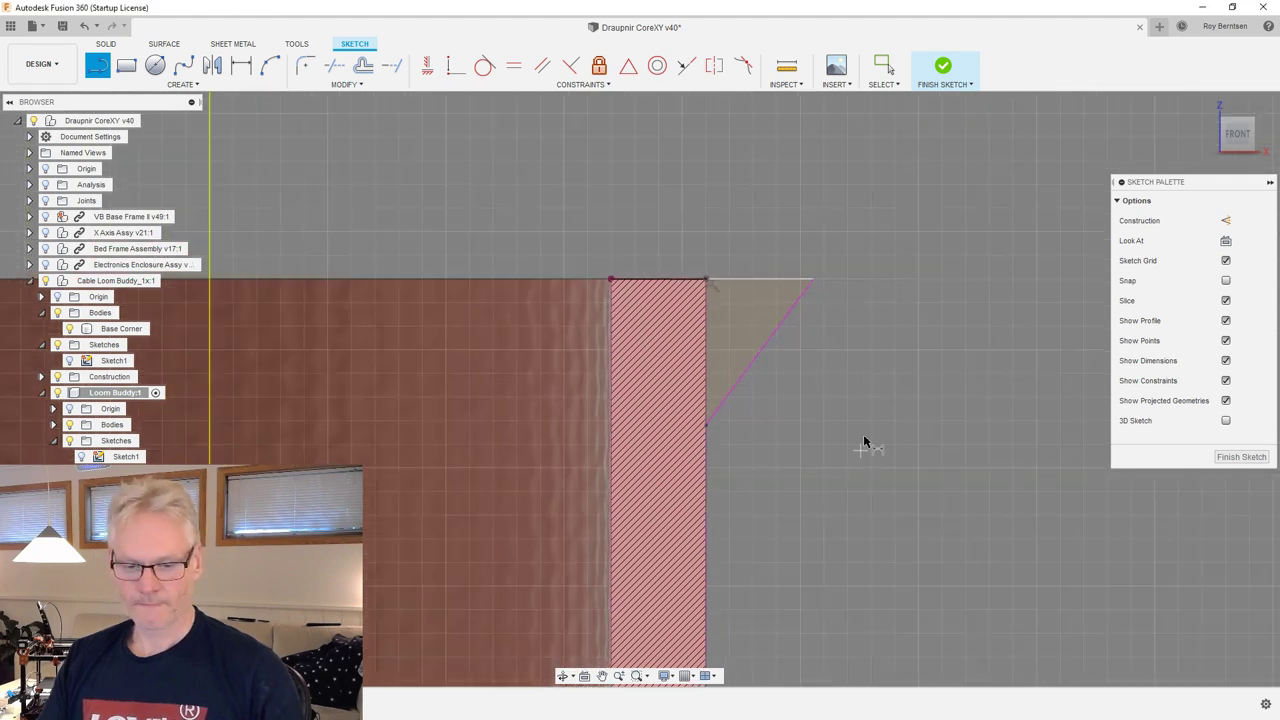
Dimension the lip triangle 2 mm wide and 3 mm high, and finish the sketch.
key("d")
left_click(800, 280)
left_click(806, 245)
type("20")
key("Return")
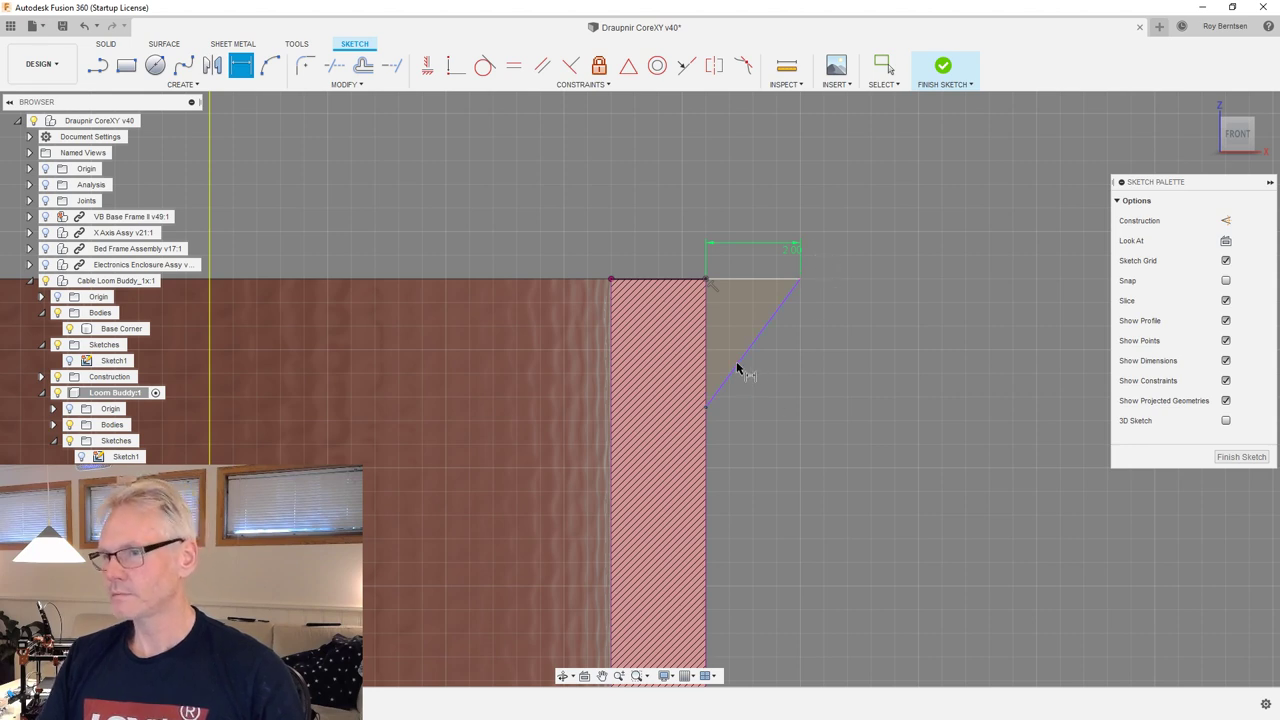
left_click(706, 407)
left_click(712, 280)
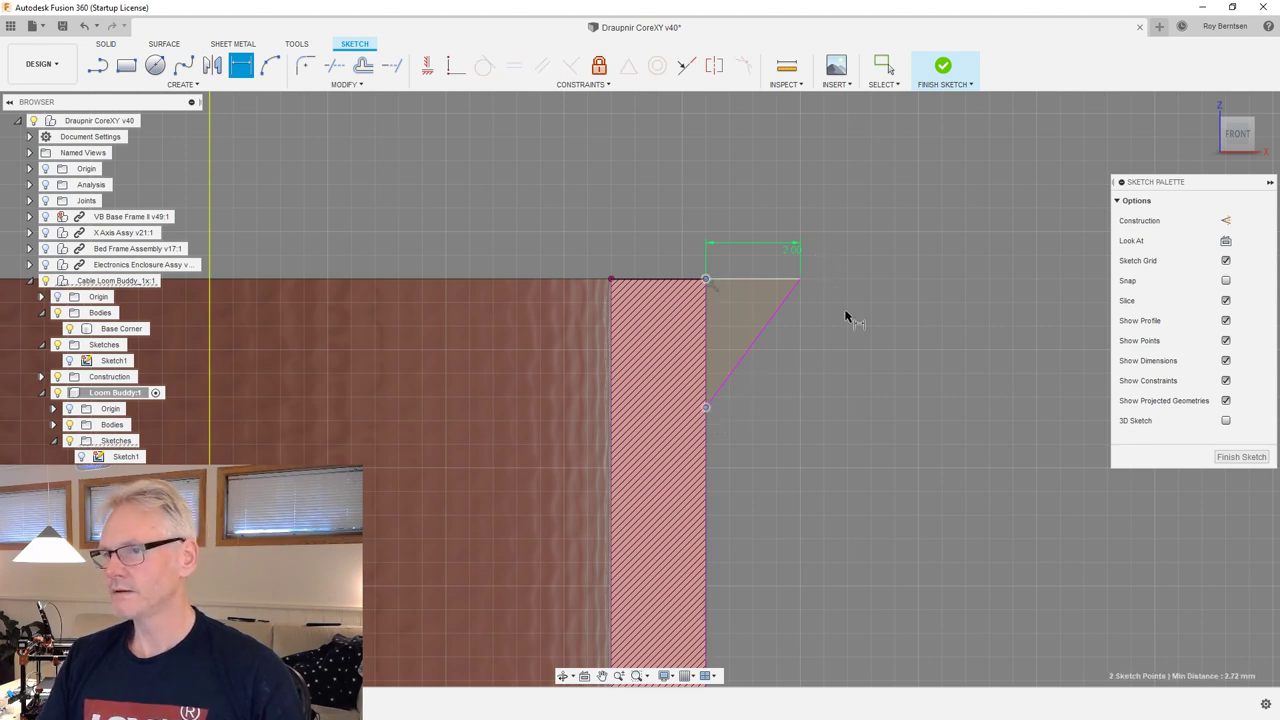
left_click(904, 314)
type("30")
key("Return")
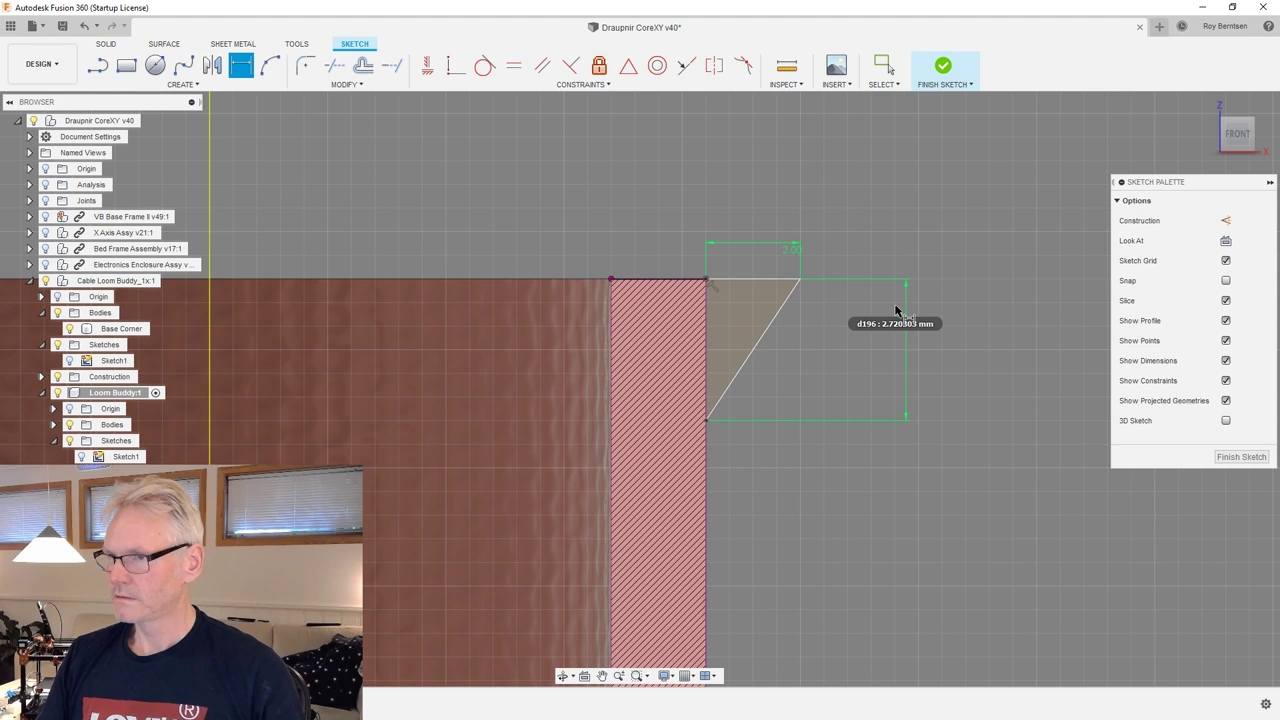
left_click(1241, 457)
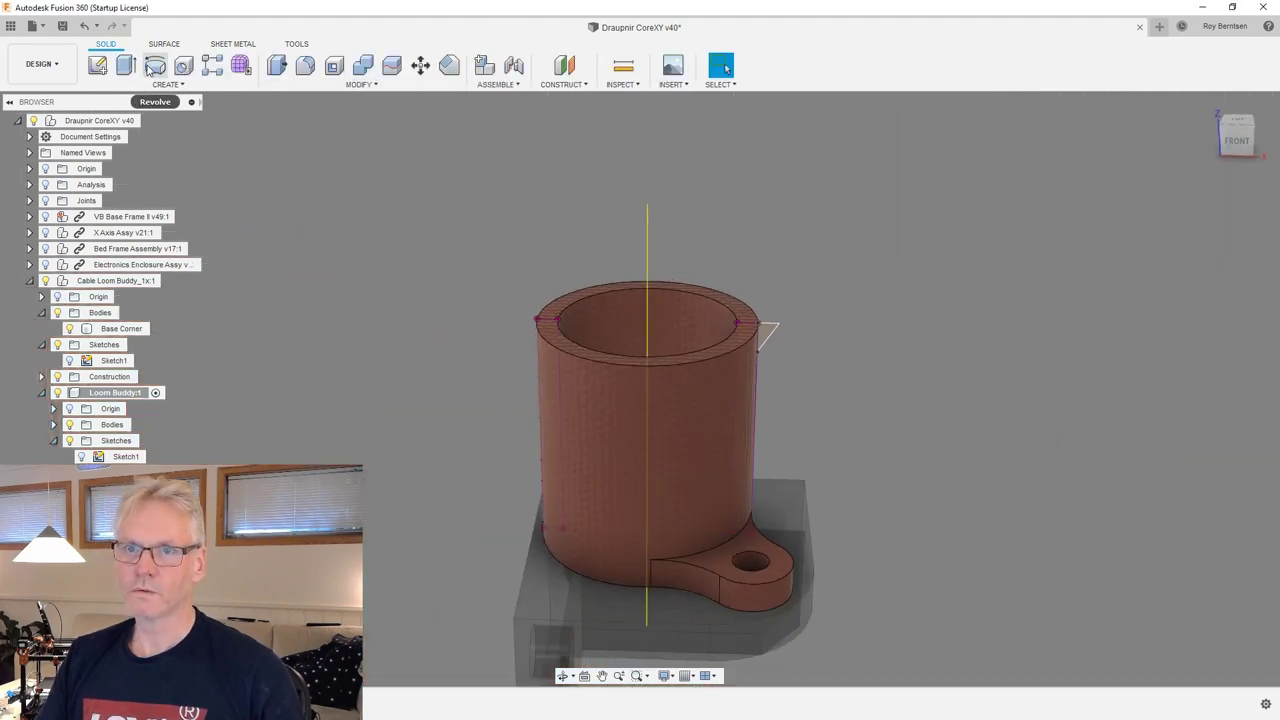
Revolve the lip triangle 360 degrees around the tube's inner face, joined to the body, and hide the construction axis.
scroll(805, 335, "up", 3)
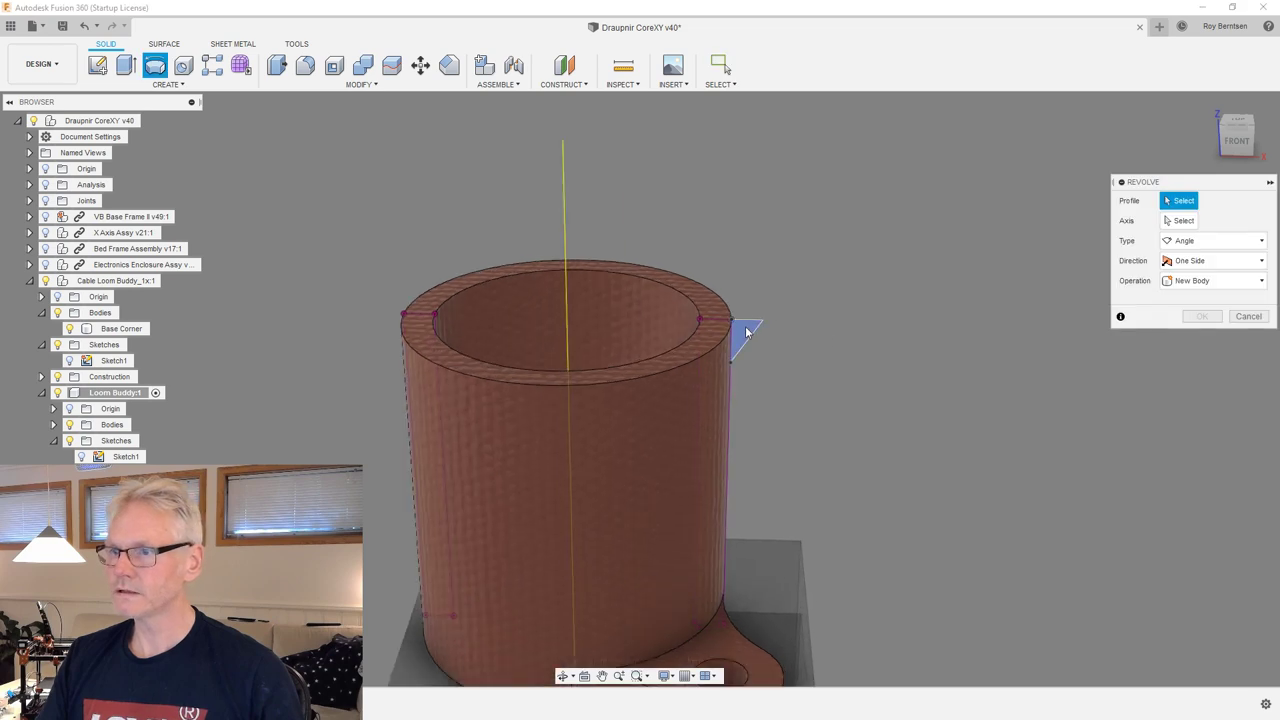
left_click(1174, 222)
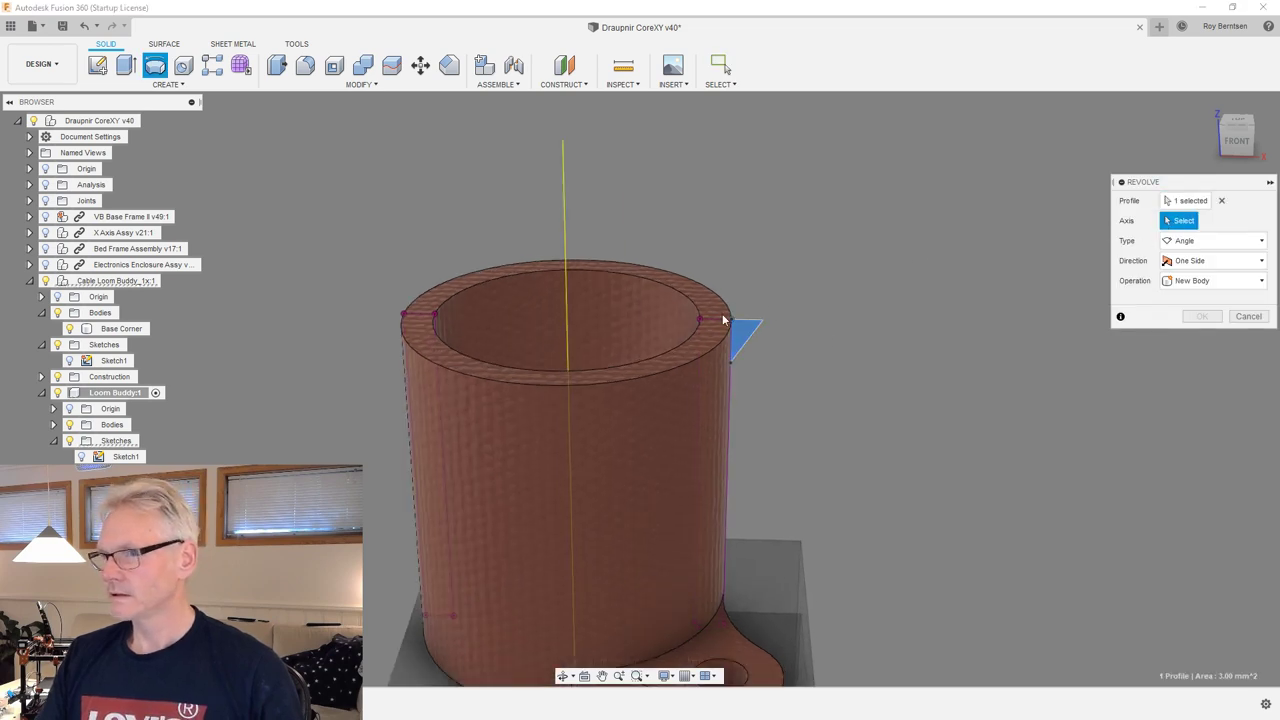
left_click(687, 362)
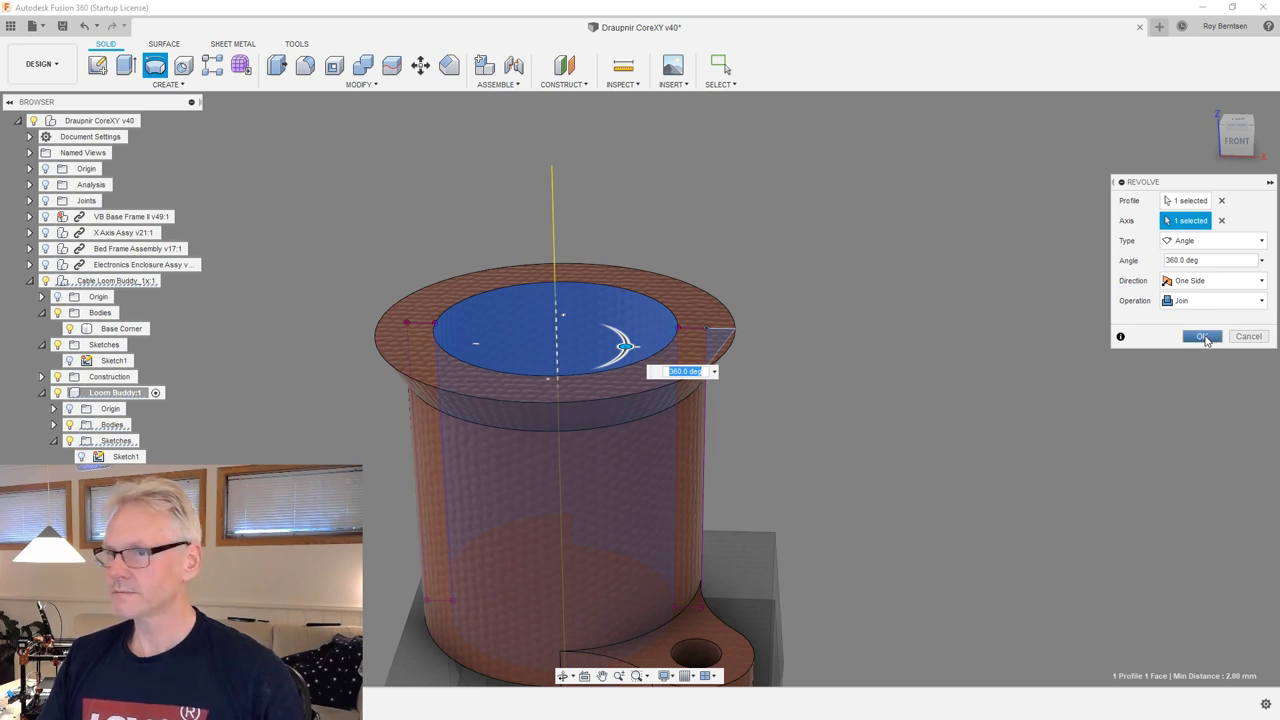
left_click(1202, 336)
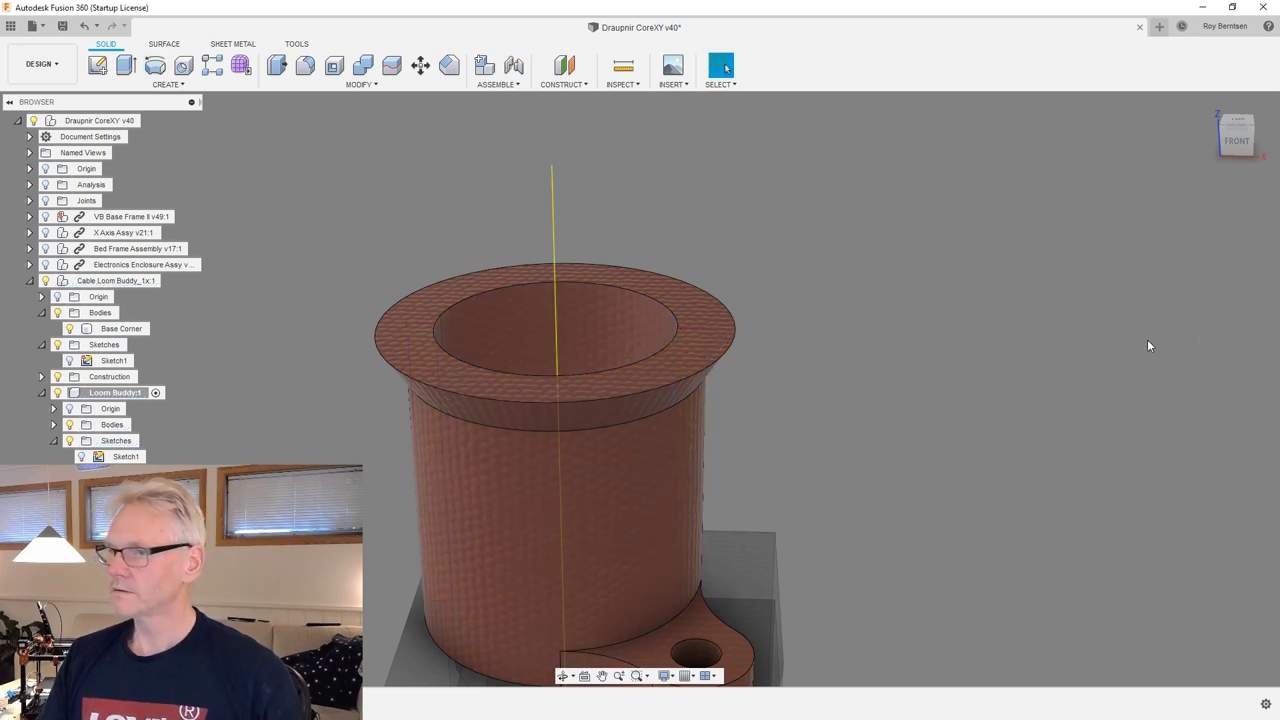
left_click(556, 269)
key("v")
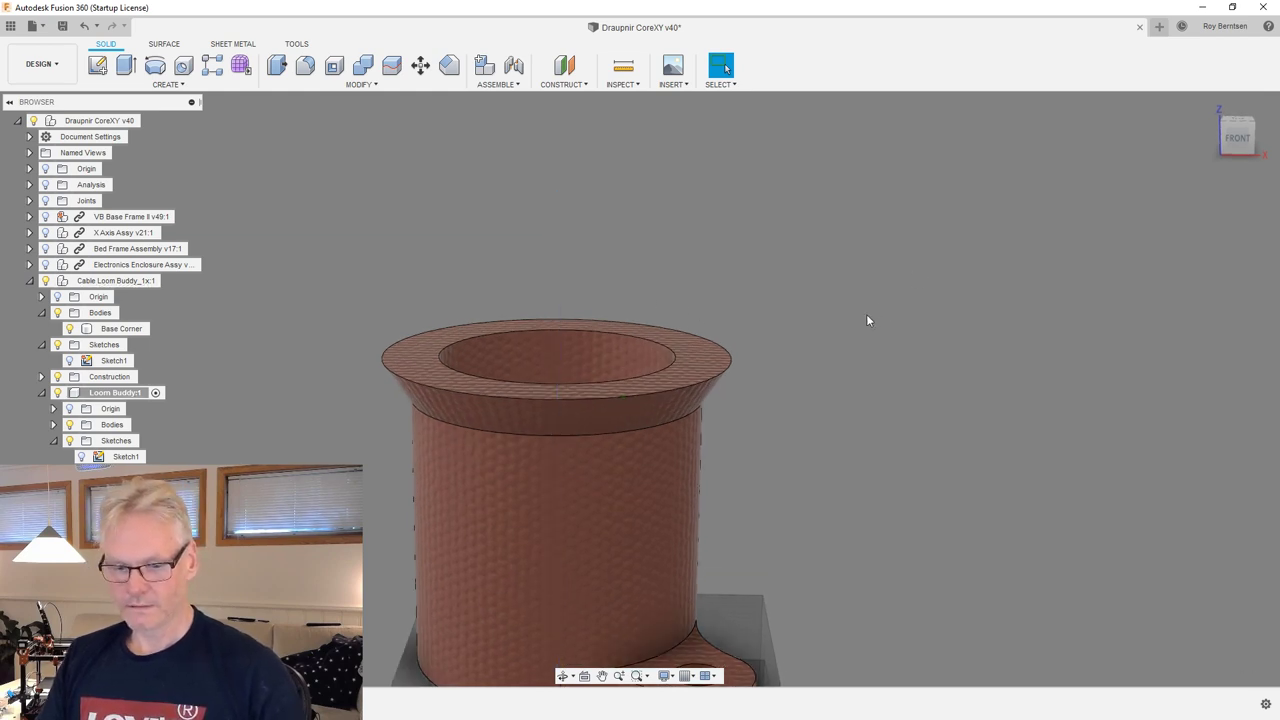
Fillet the outer upper edge of the tube's lip with a 1 mm constant radius.
key("f")
left_click(724, 371)
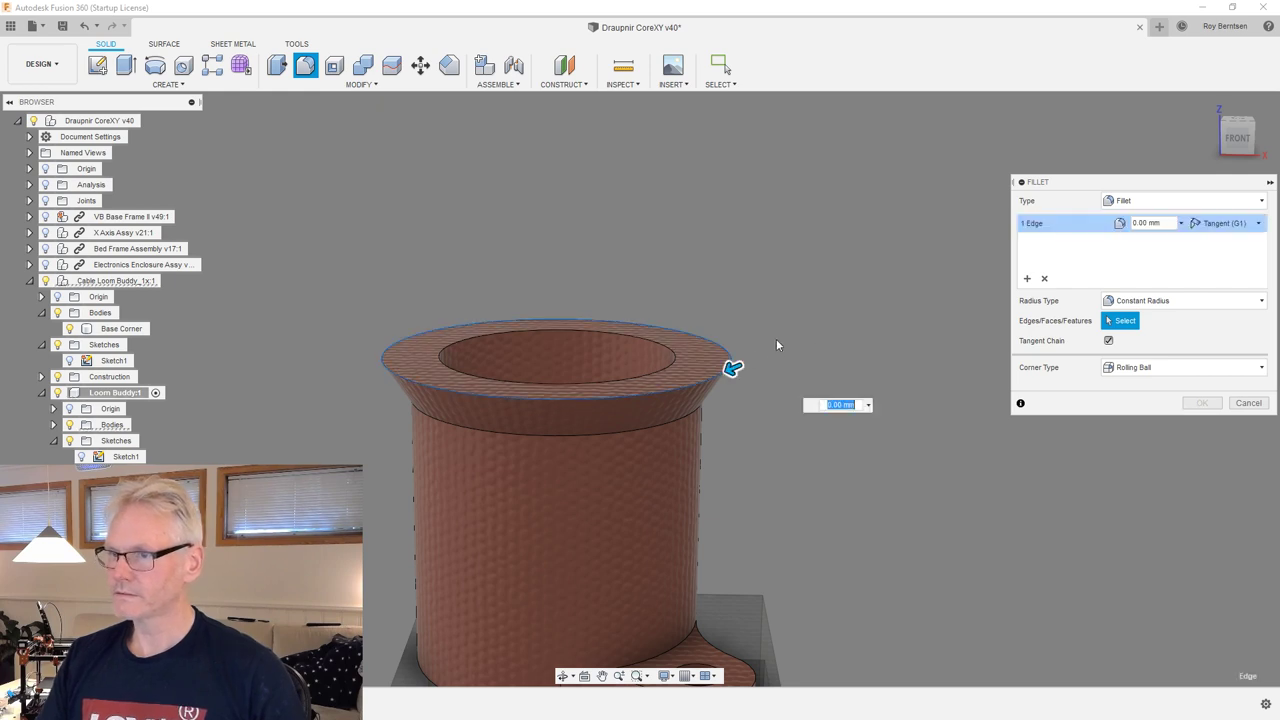
scroll(777, 340, "up", 2)
type("1")
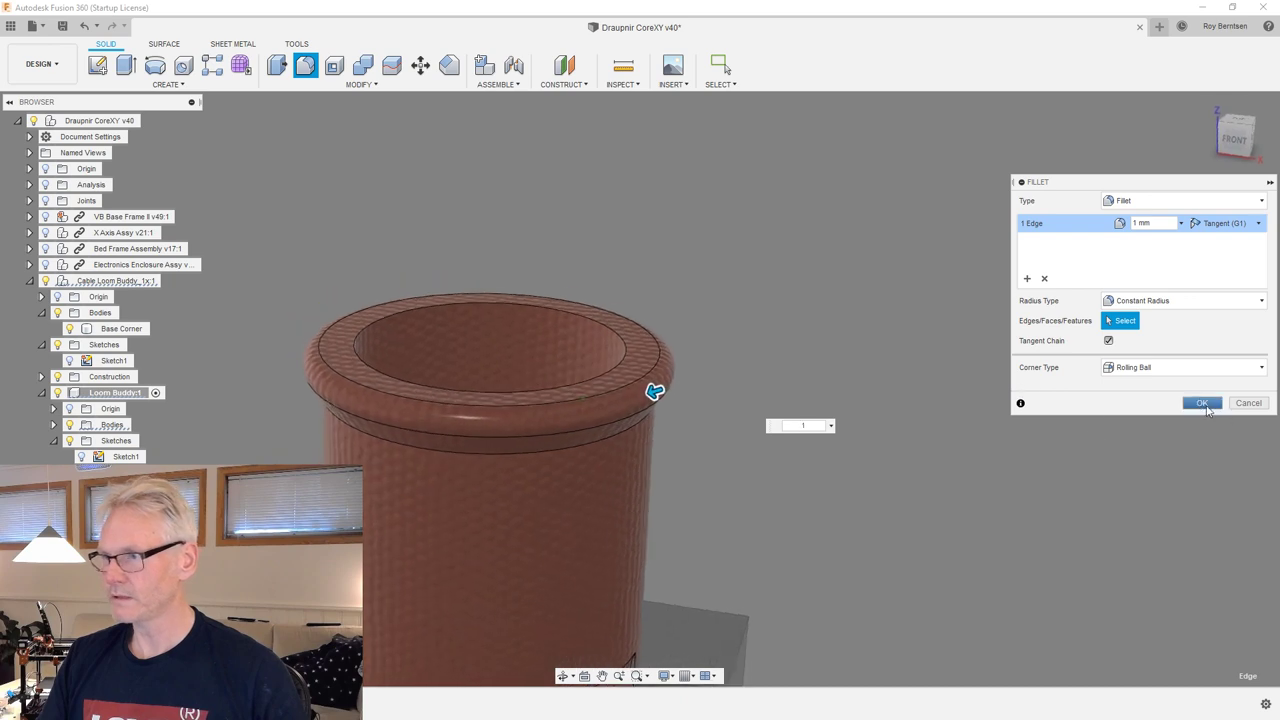
left_click(1204, 404)
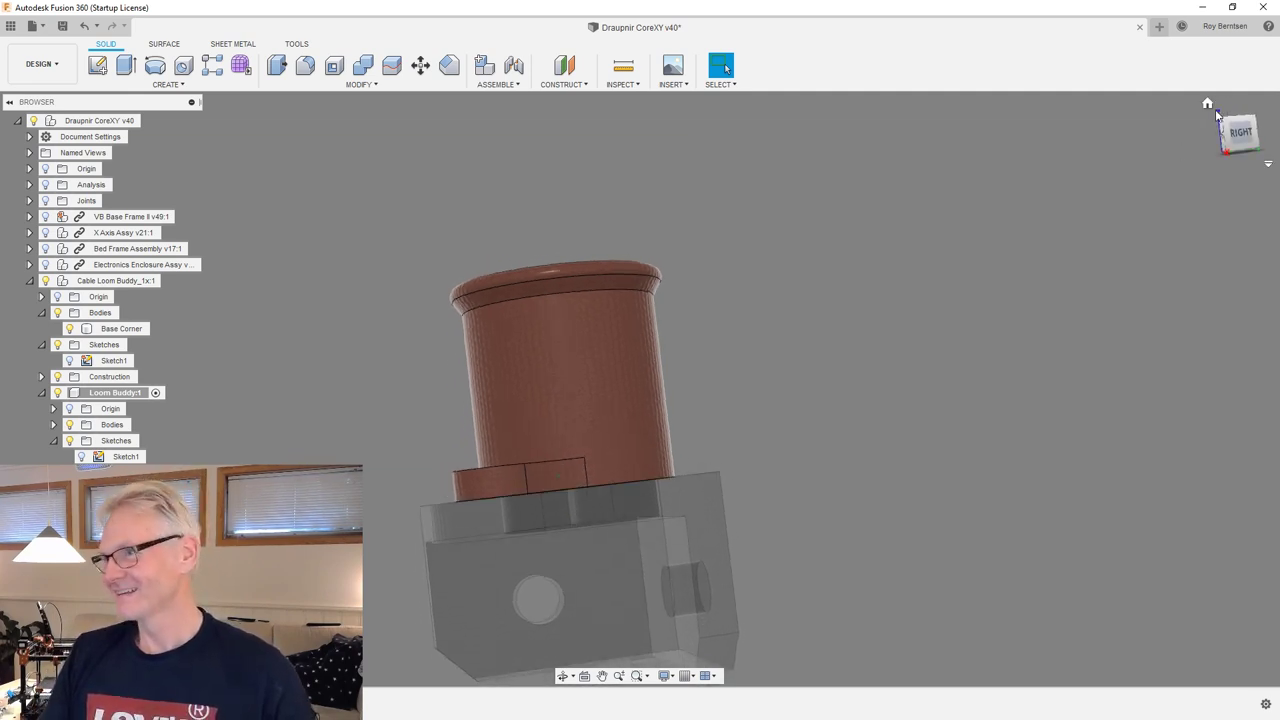
Send the Loom Buddy body to Meshmixer for 3D printing with medium mesh refinement.
left_click(1211, 106)
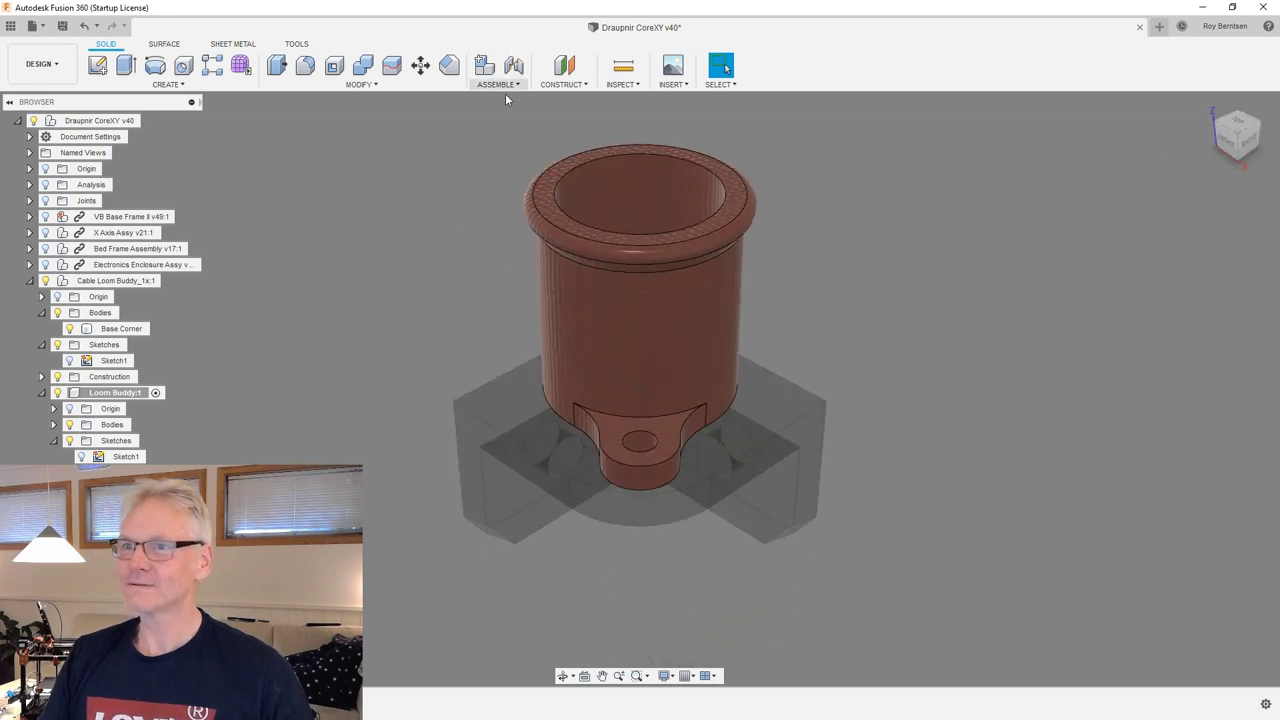
left_click(300, 44)
left_click(100, 65)
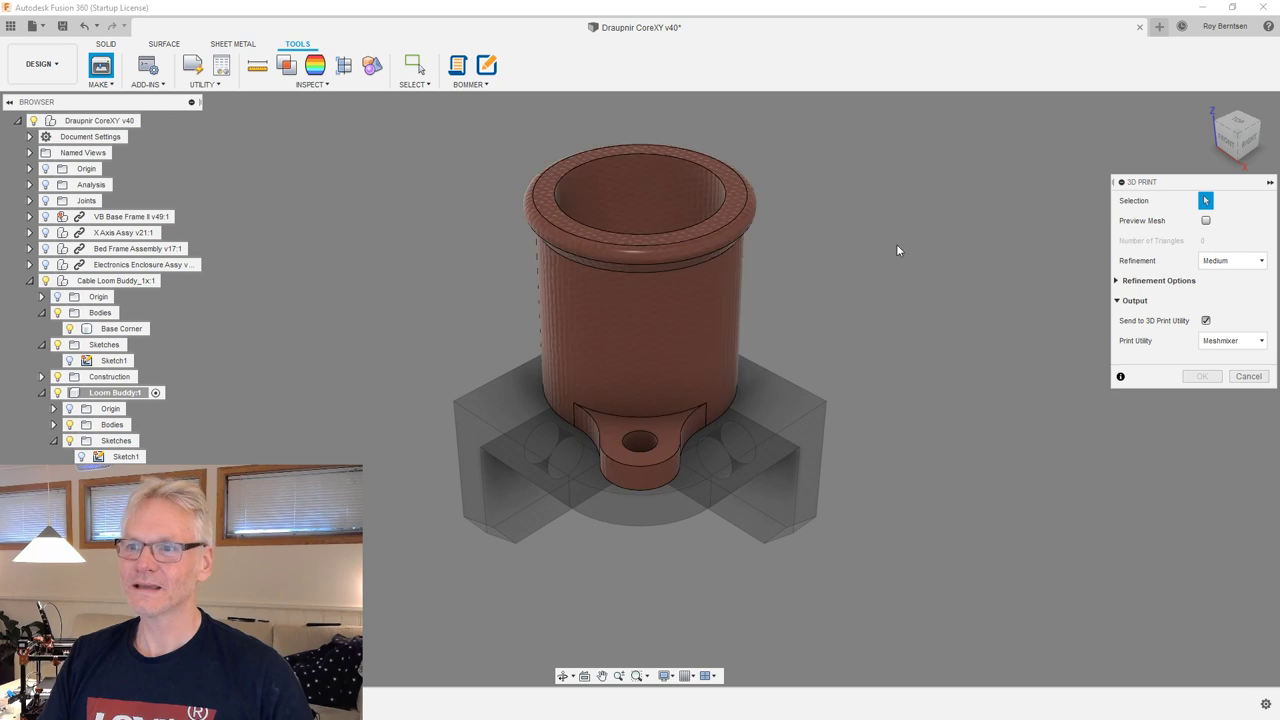
left_click(702, 246)
left_click(1201, 376)
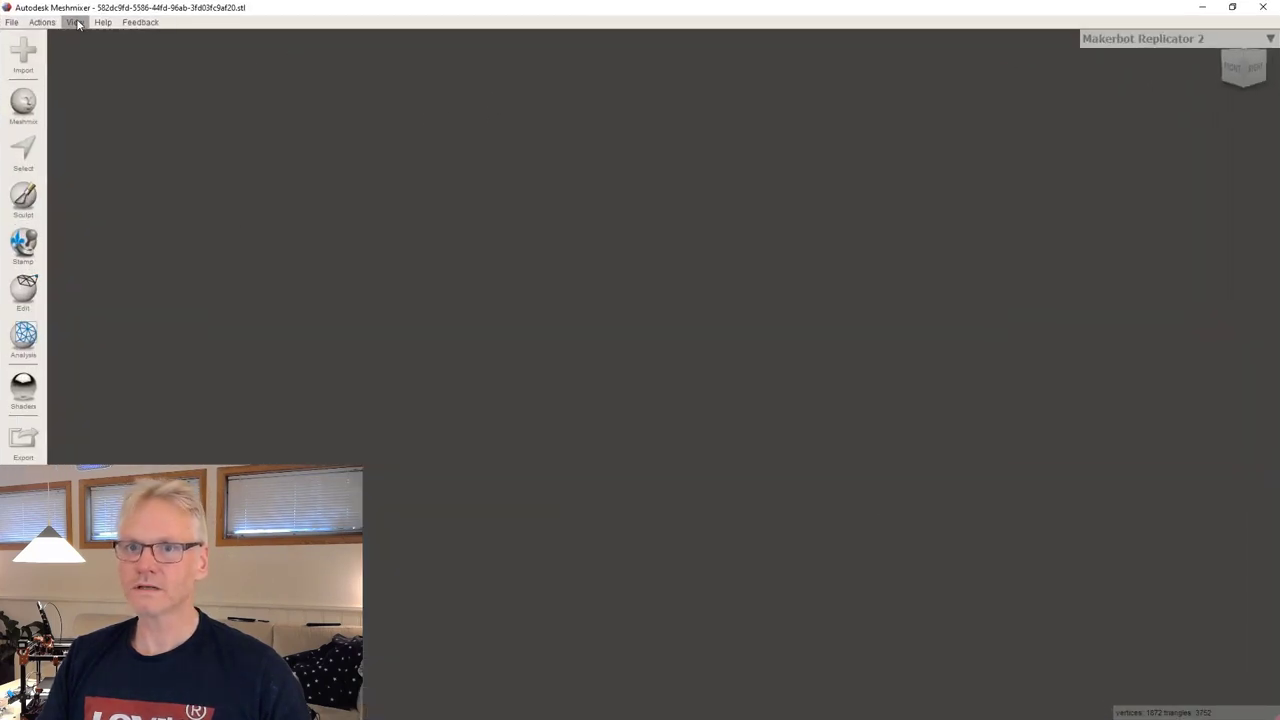
In Meshmixer, align the mesh's base point to the world origin (Y-up) using translate and rotate.
left_click(75, 22)
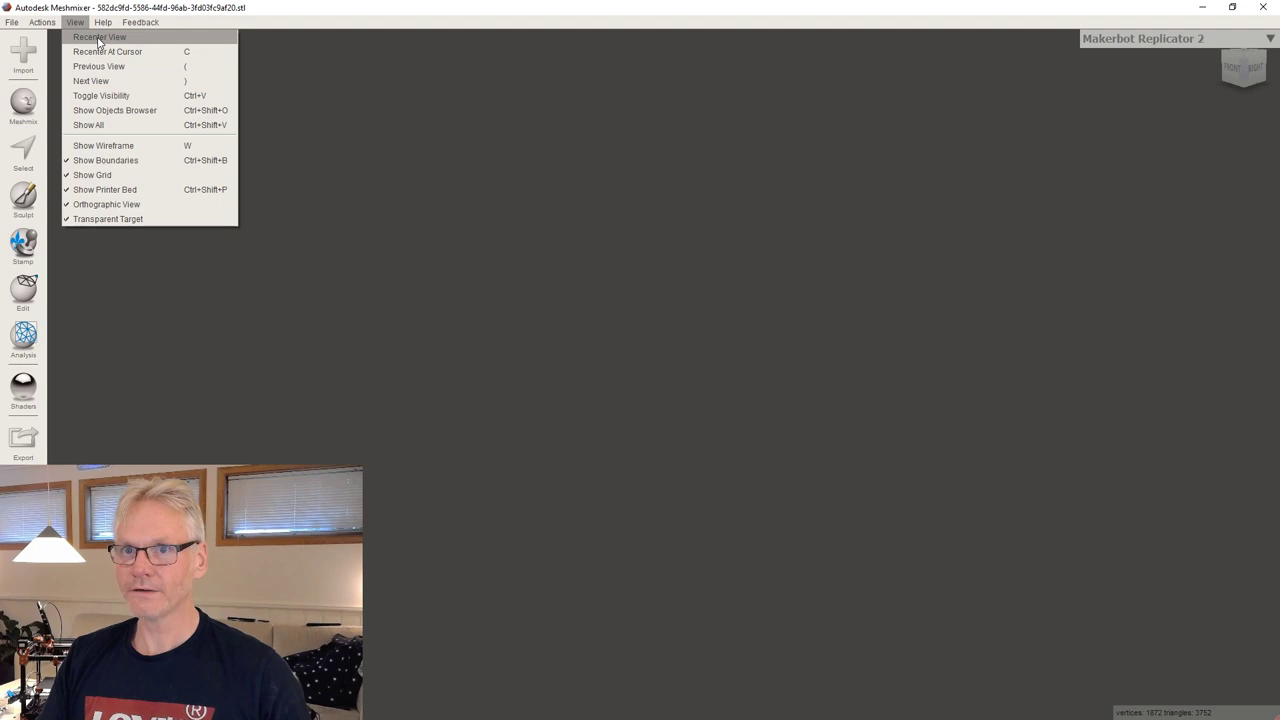
left_click(102, 40)
scroll(657, 357, "down", 2)
right_click_drag(658, 362, 460, 349)
left_click(23, 290)
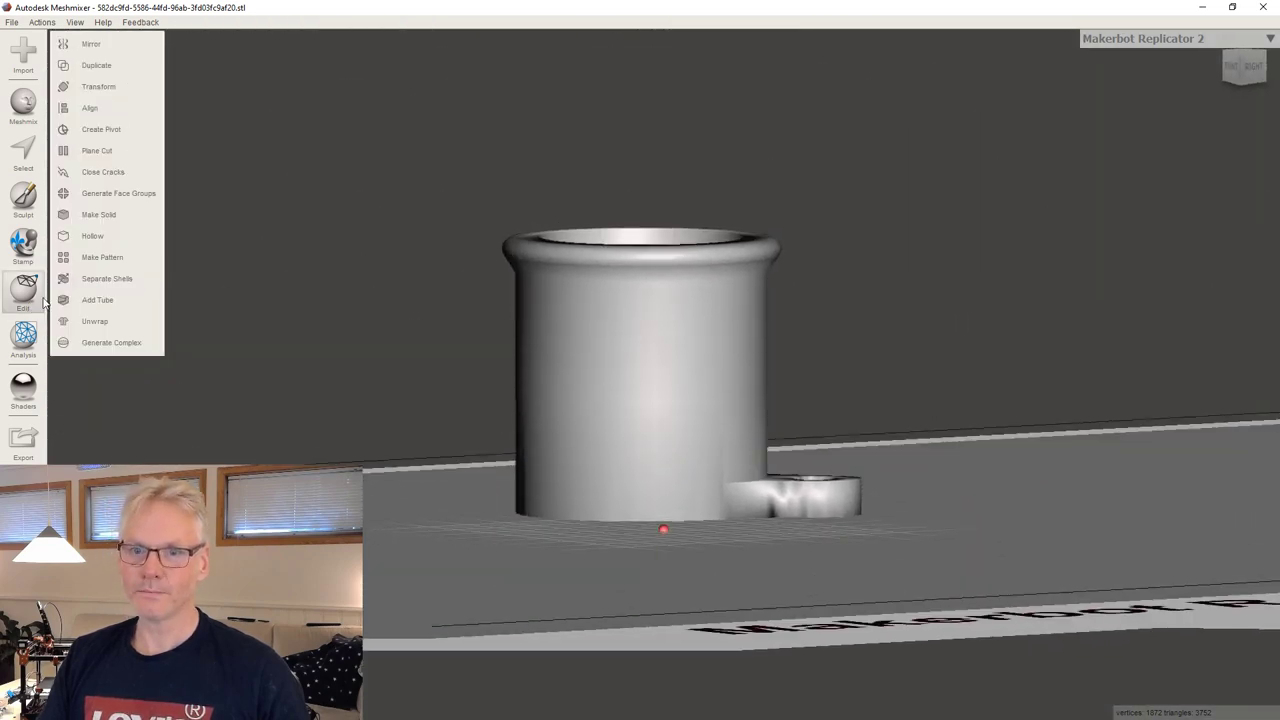
left_click(103, 108)
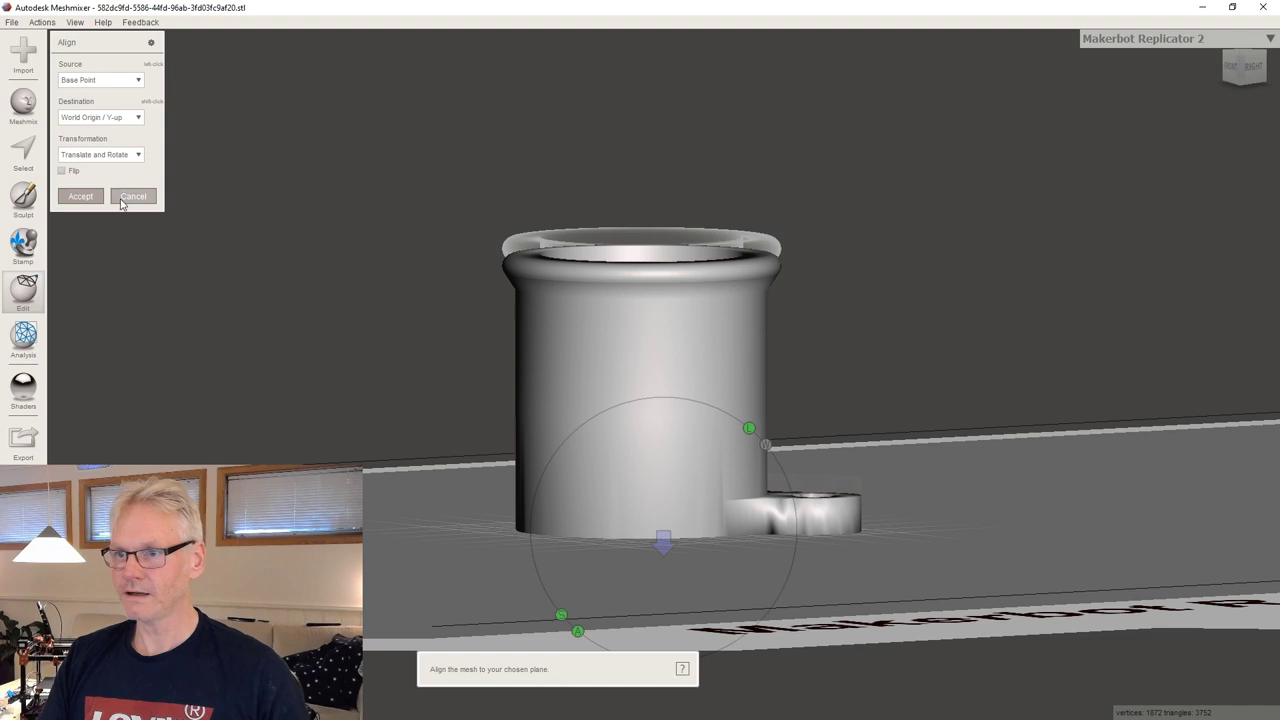
left_click(77, 200)
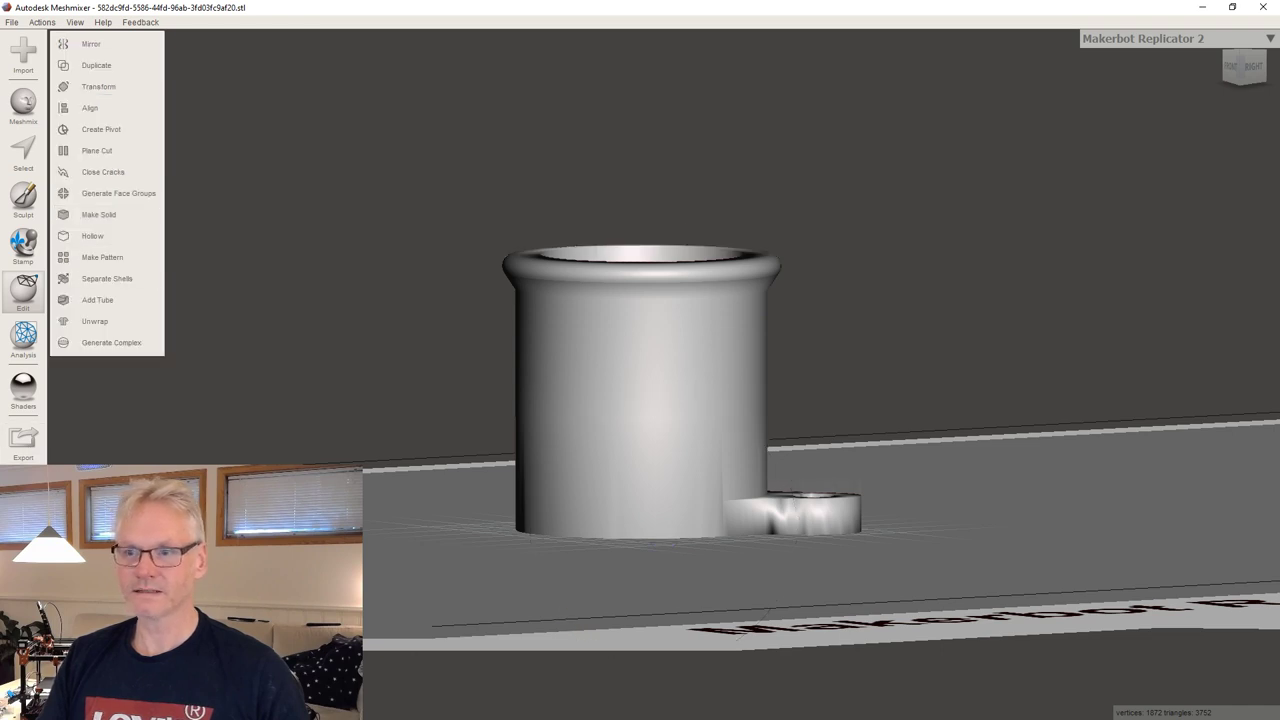
Export the mesh as binary STL to the STL Library folder as Cable loom buddy_1x_SN_BN.stl, replacing the existing file.
key("ctrl+e")
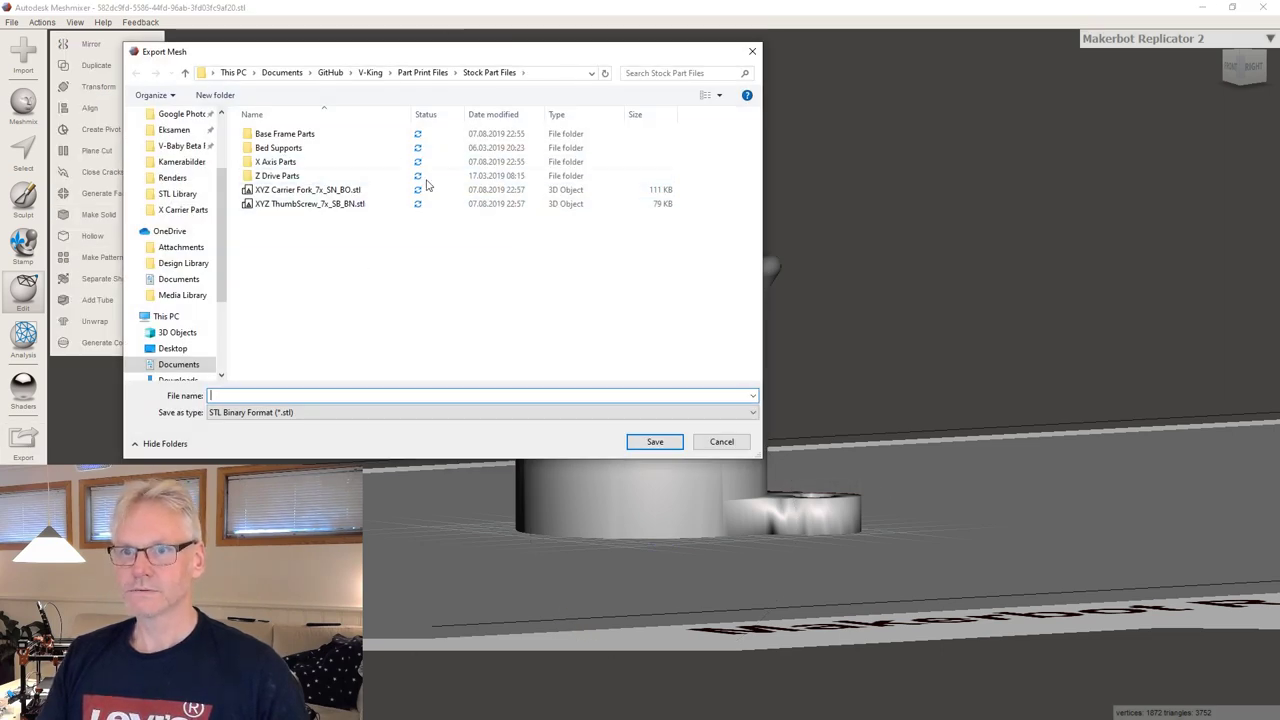
left_click(176, 194)
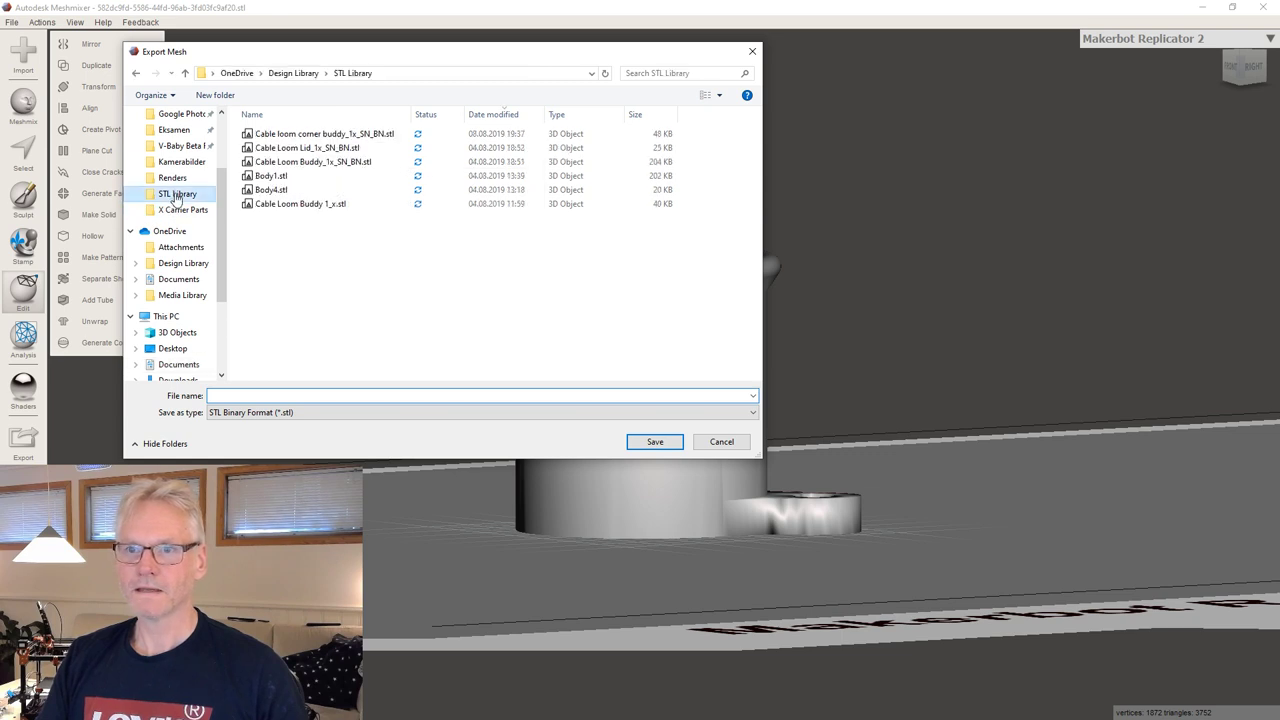
left_click(336, 133)
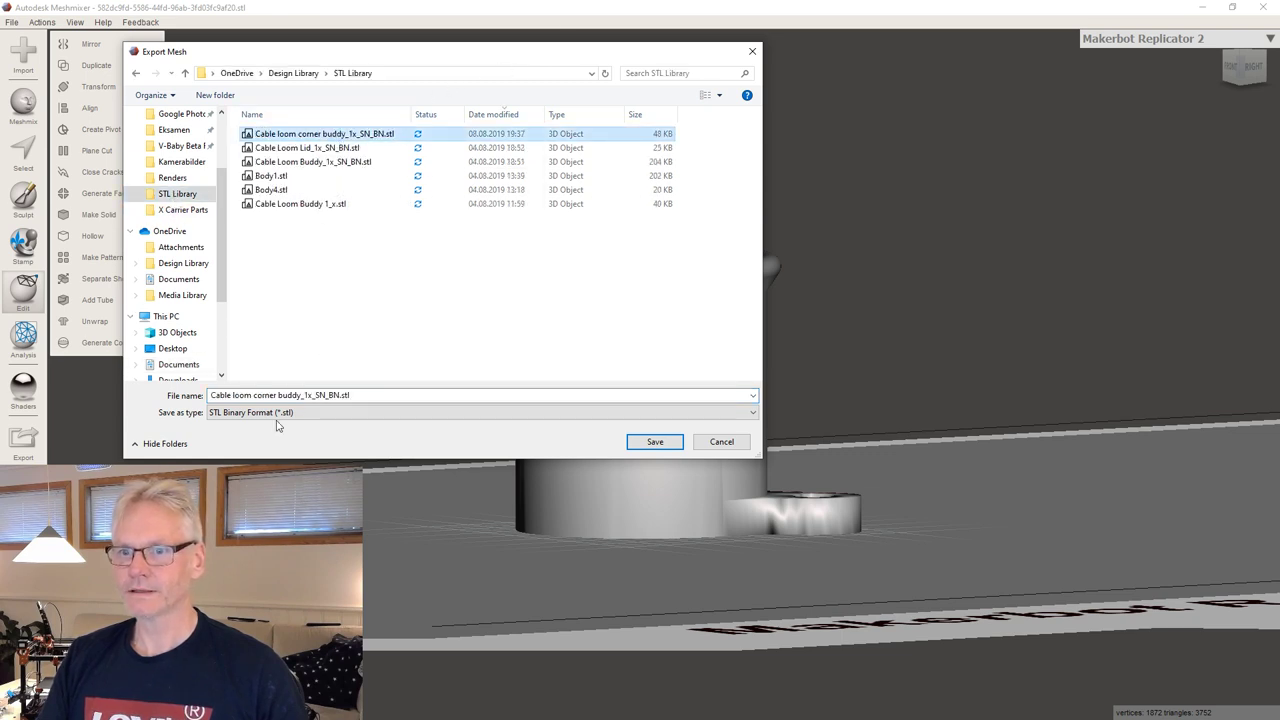
left_click(266, 395)
double_click(266, 395)
key("Delete")
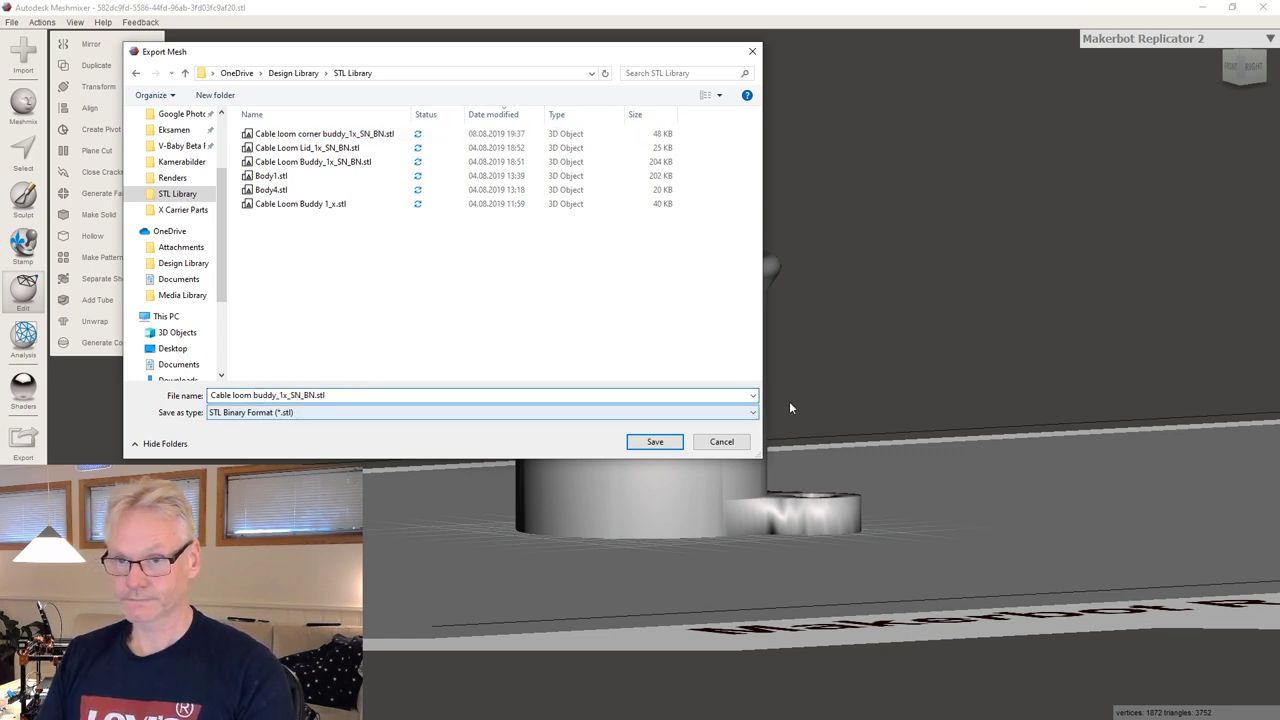
left_click(655, 441)
left_click(673, 367)
In Cura, delete the old model from the build plate and load Cable Loom Buddy_1x_SN_BN.stl, keeping the print settings clear of the model.
right_click_drag(926, 120, 914, 131)
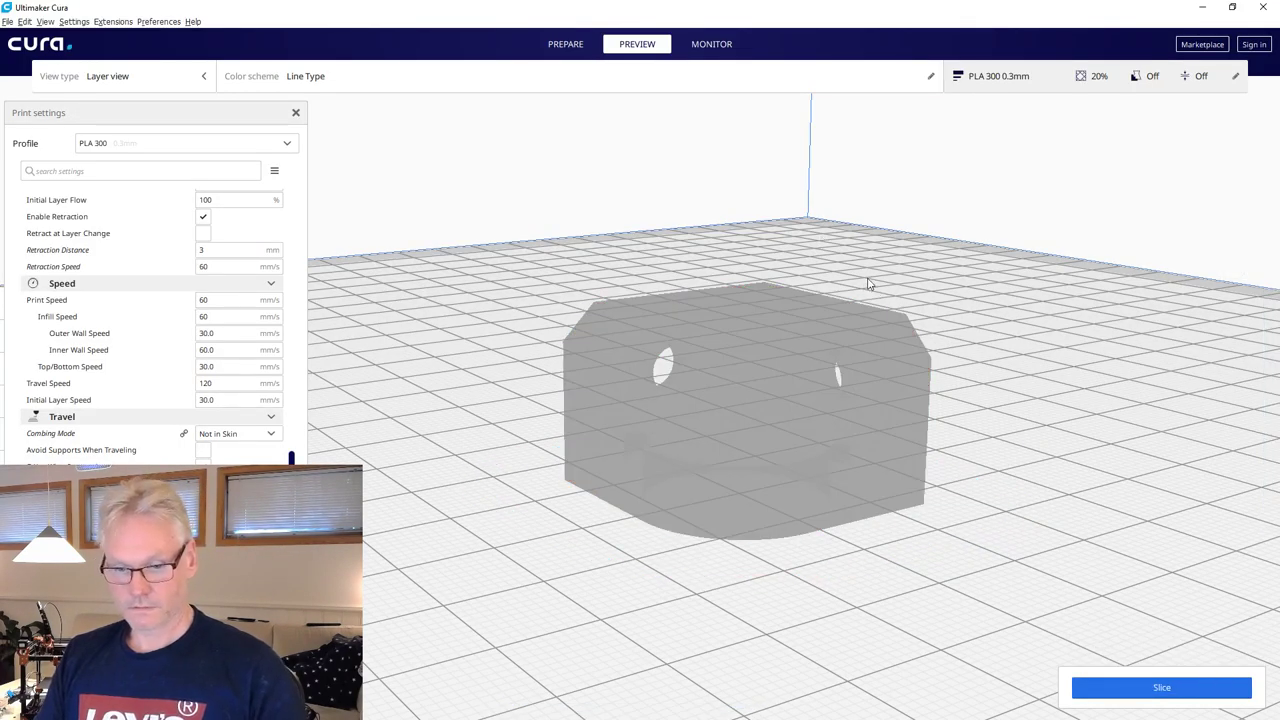
key("Delete")
left_click_drag(227, 108, 391, 85)
left_click(565, 44)
left_click(48, 80)
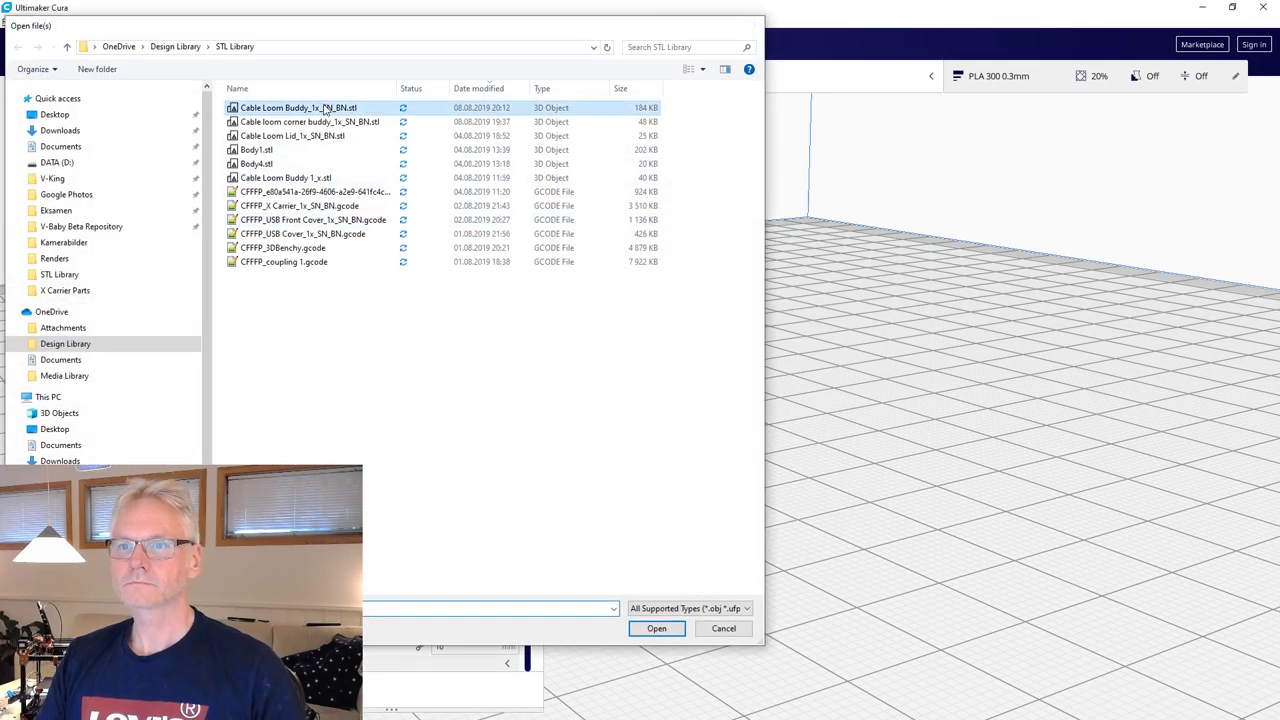
double_click(330, 108)
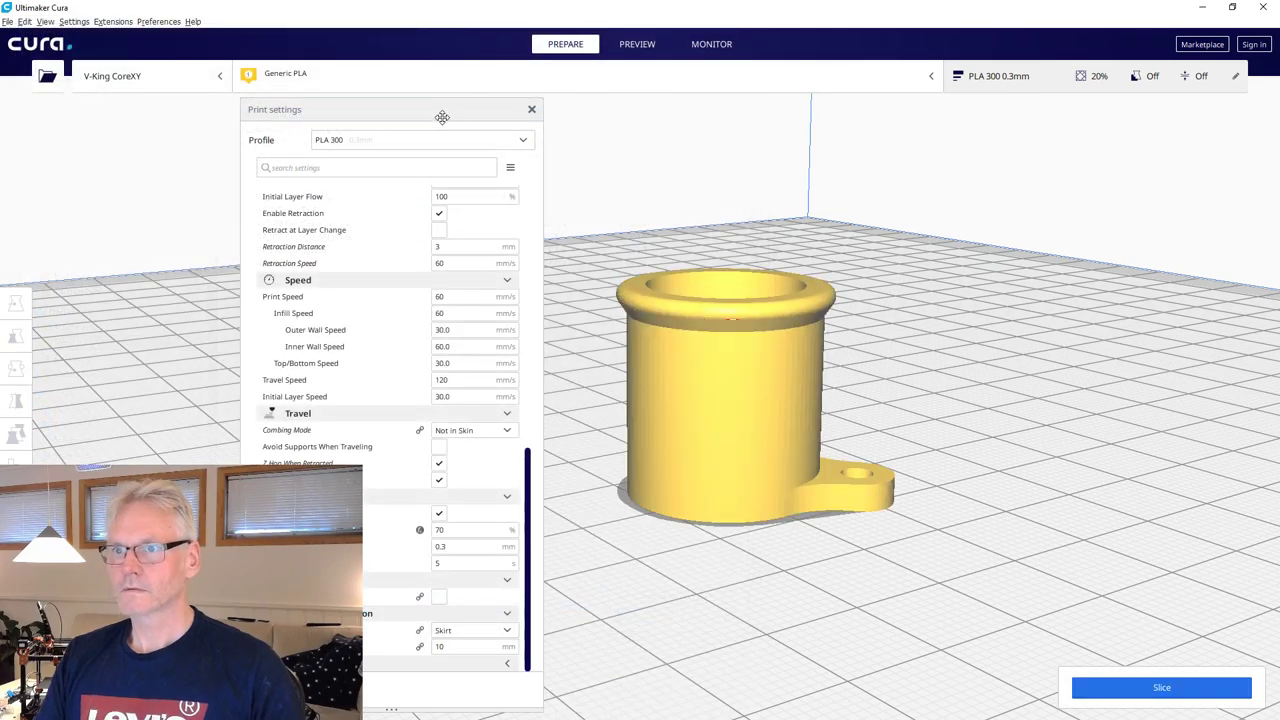
left_click_drag(443, 114, 1070, 113)
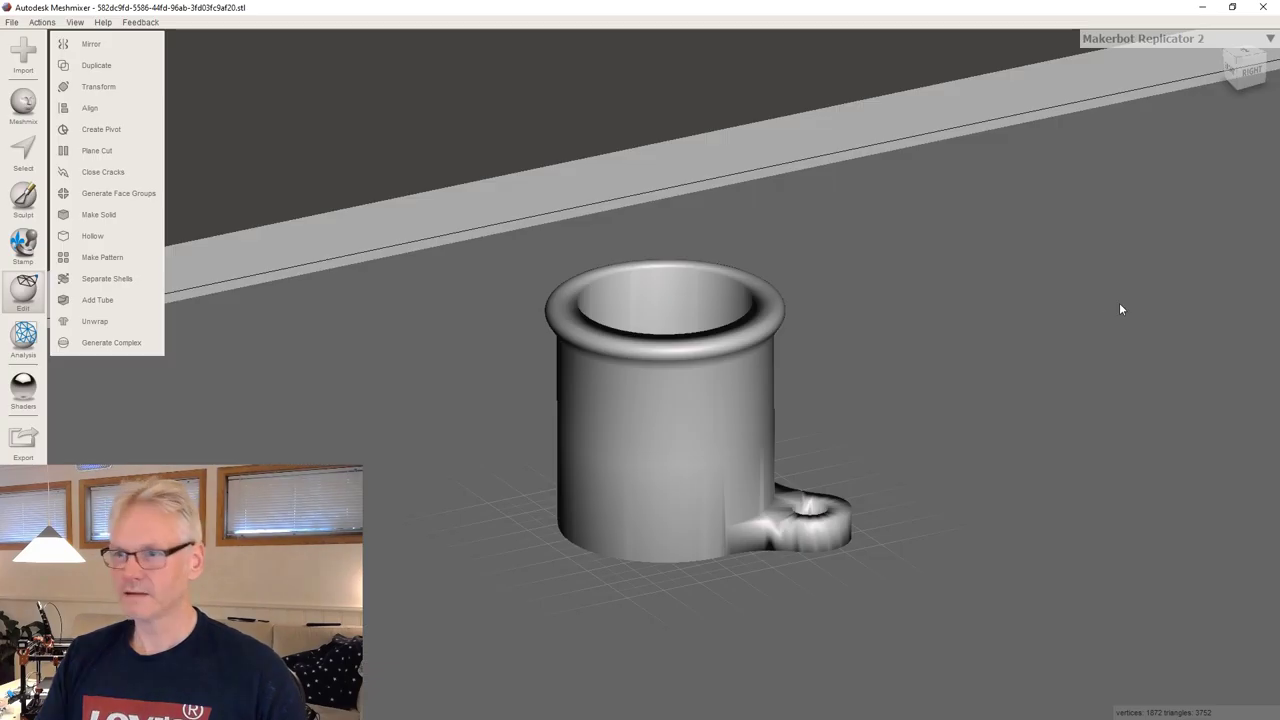
Close Meshmixer without saving the document and return to the Fusion 360 design.
left_click(1263, 7)
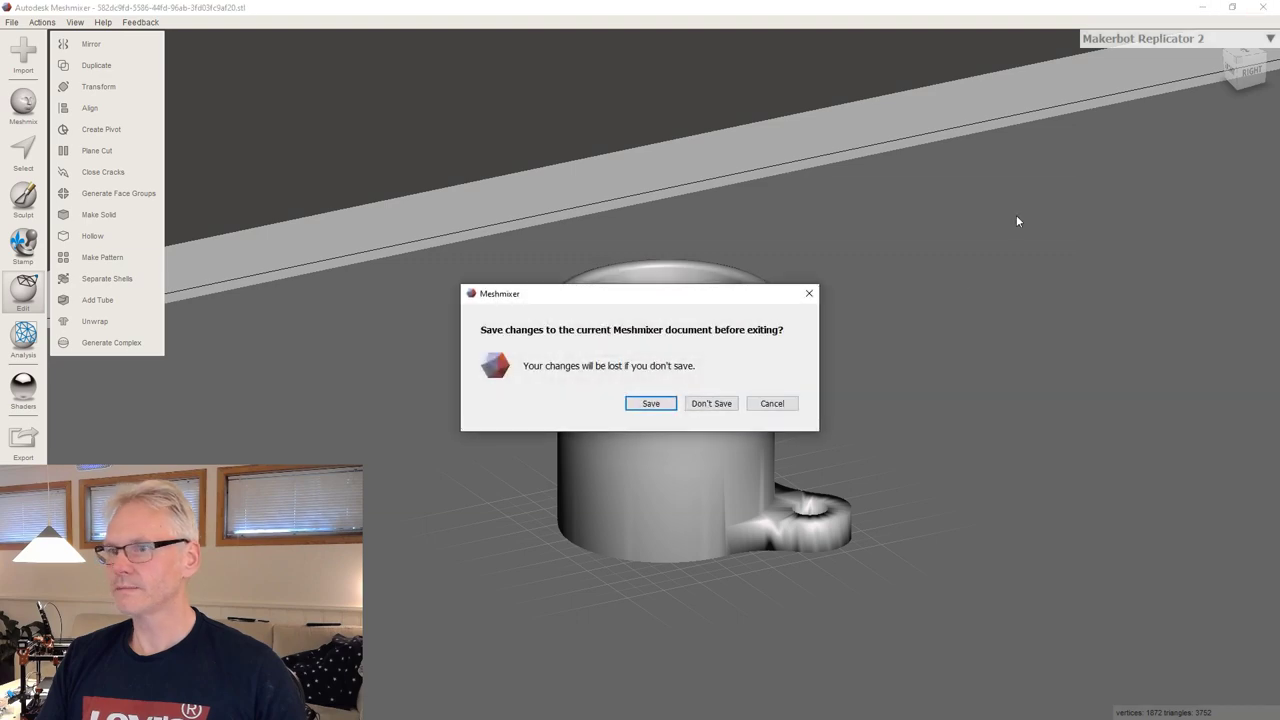
left_click(711, 403)
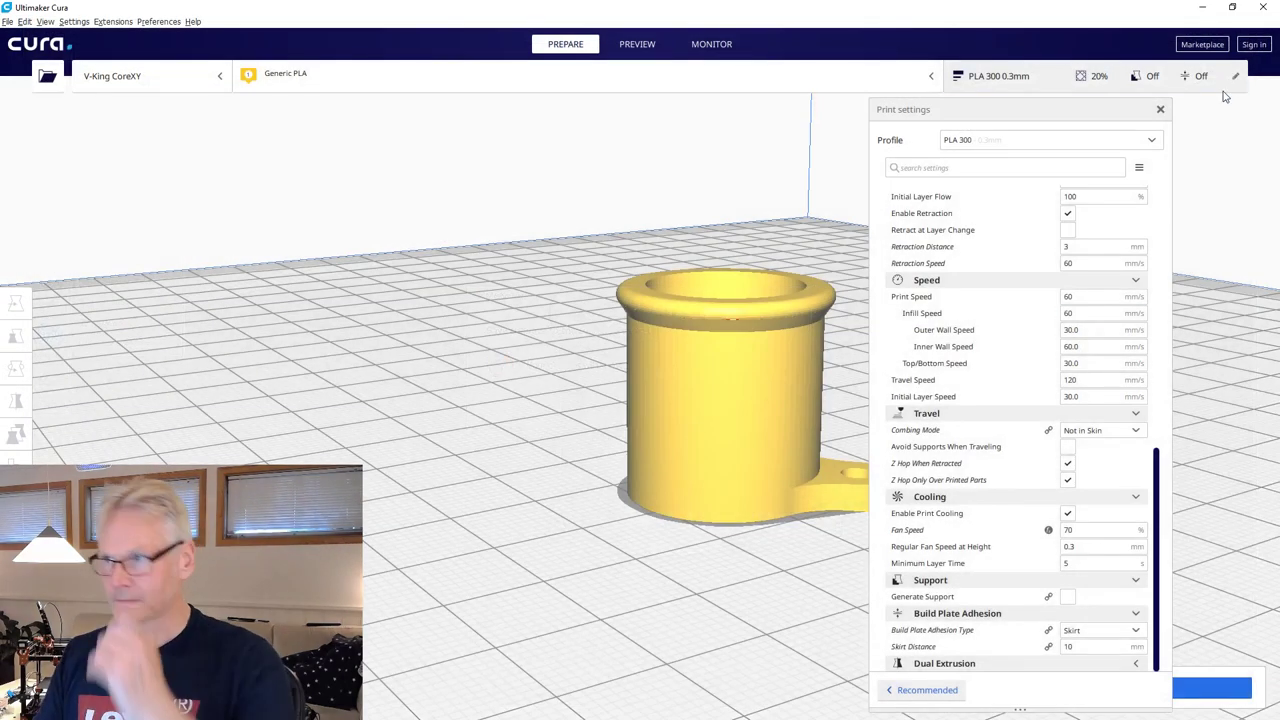
left_click(1203, 8)
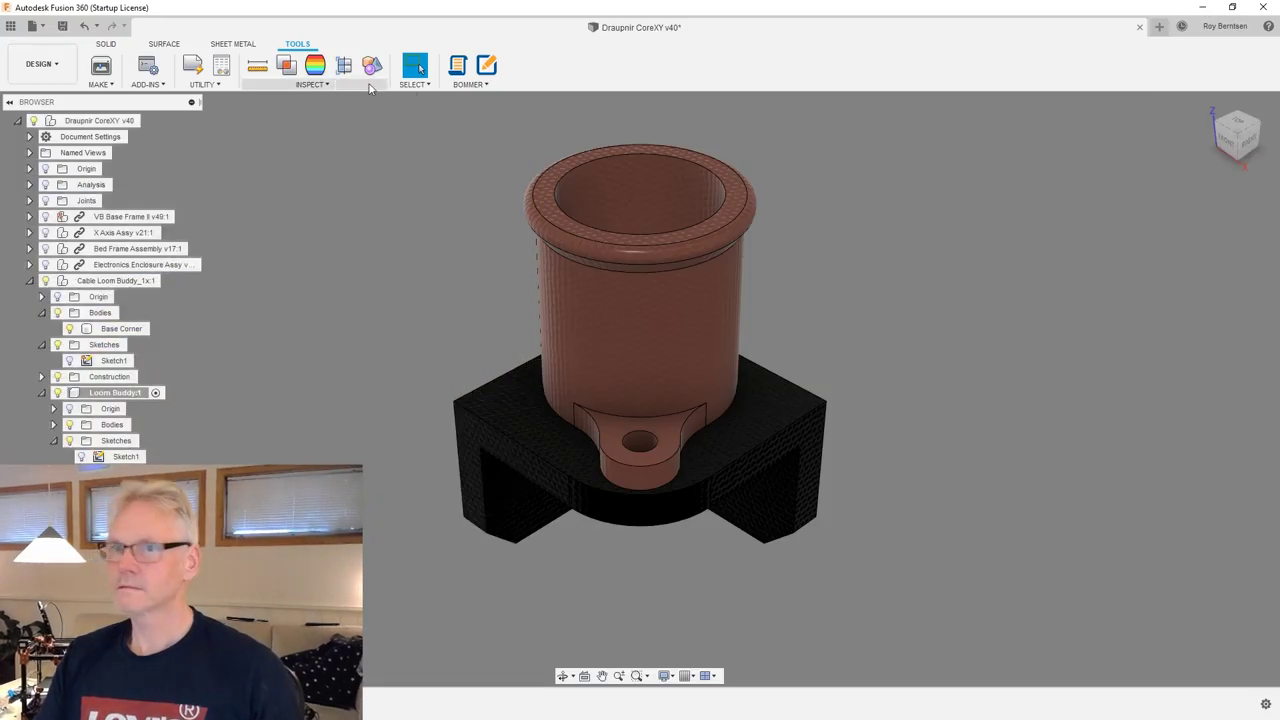
Send the Base Corner body for 3D printing with medium refinement and Cura as the print utility.
left_click(101, 66)
left_click(508, 414)
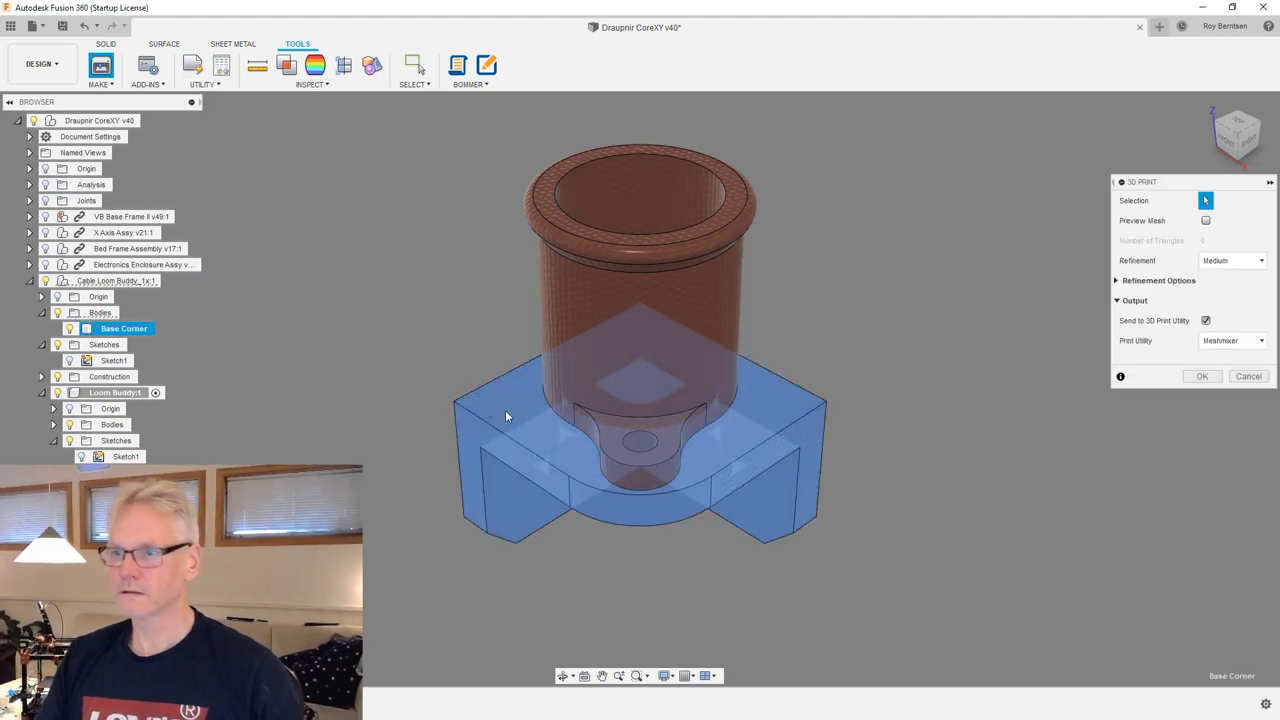
left_click(1206, 321)
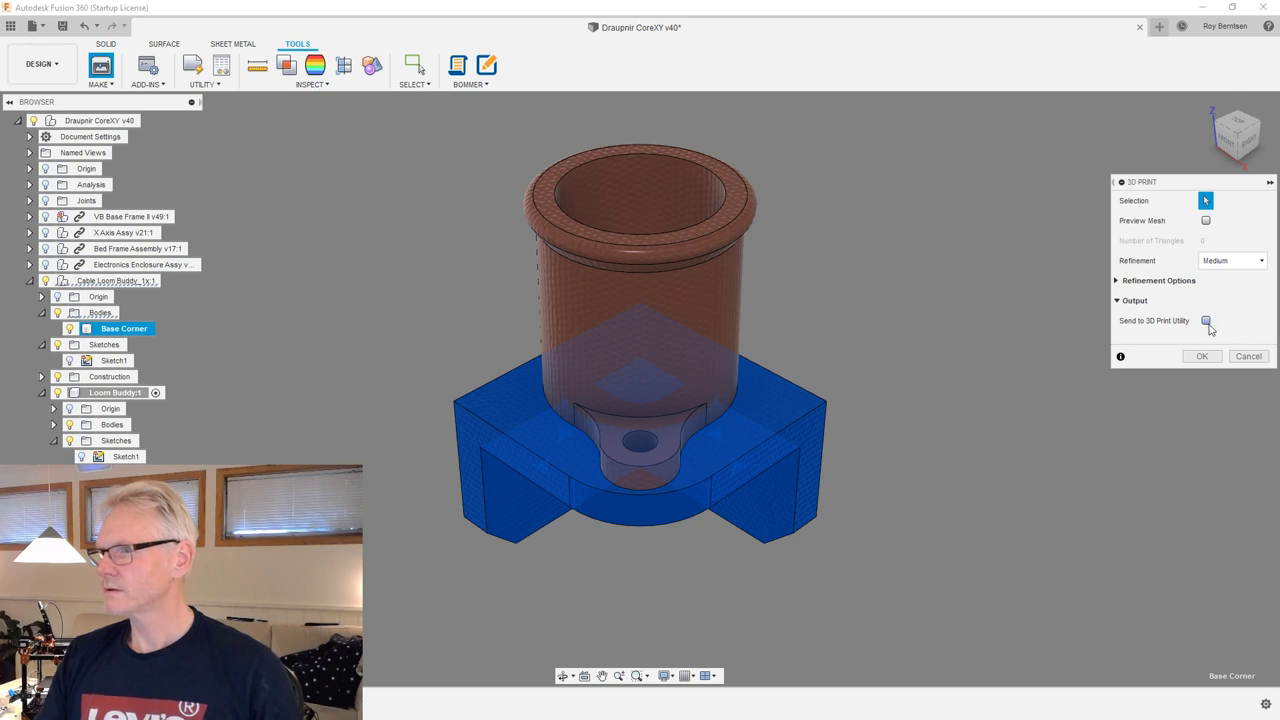
left_click(1206, 321)
left_click(1233, 341)
left_click(1220, 402)
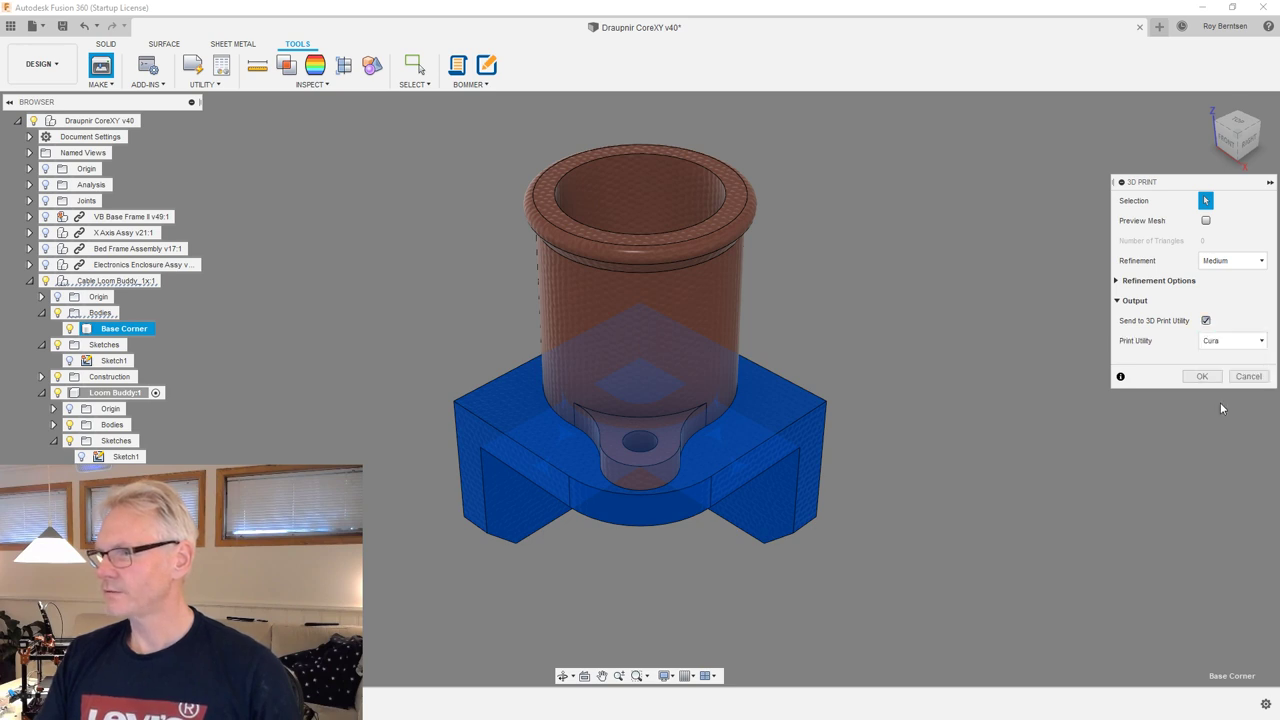
left_click(1203, 376)
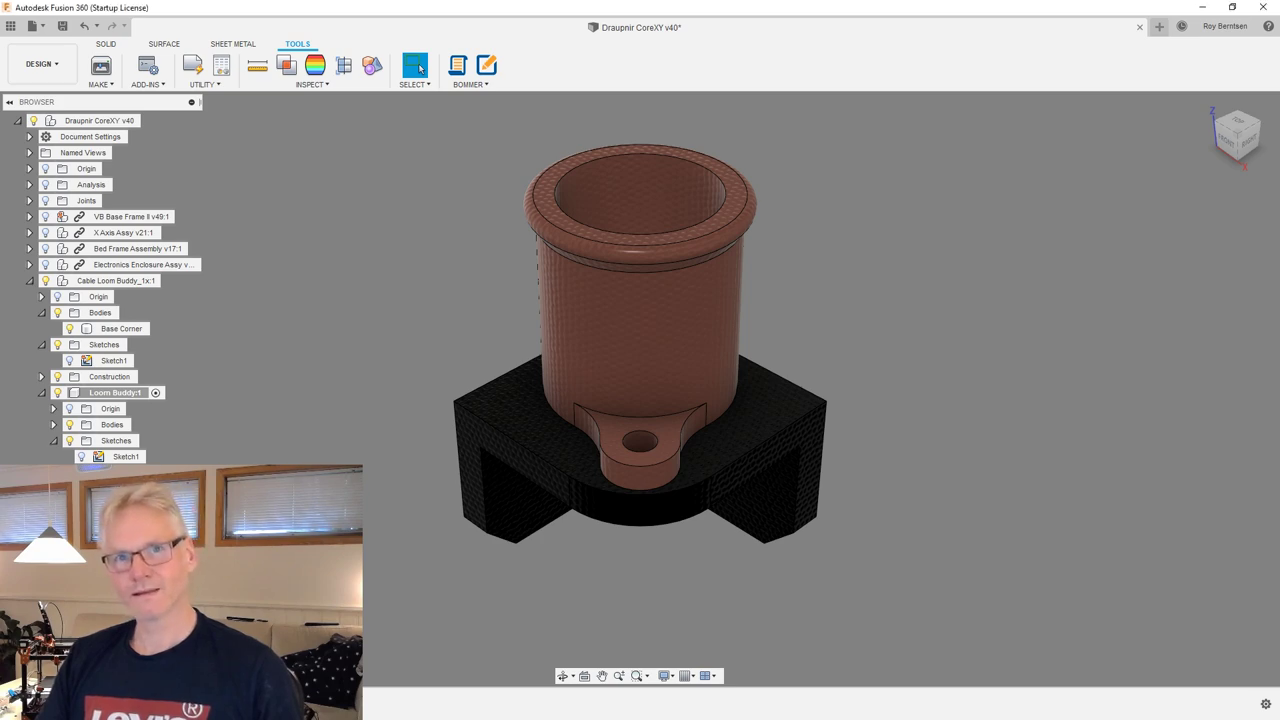
Switch to Cura and rotate the base corner upside down so its plate with the large hole lies flat on the bed.
key("alt+Tab")
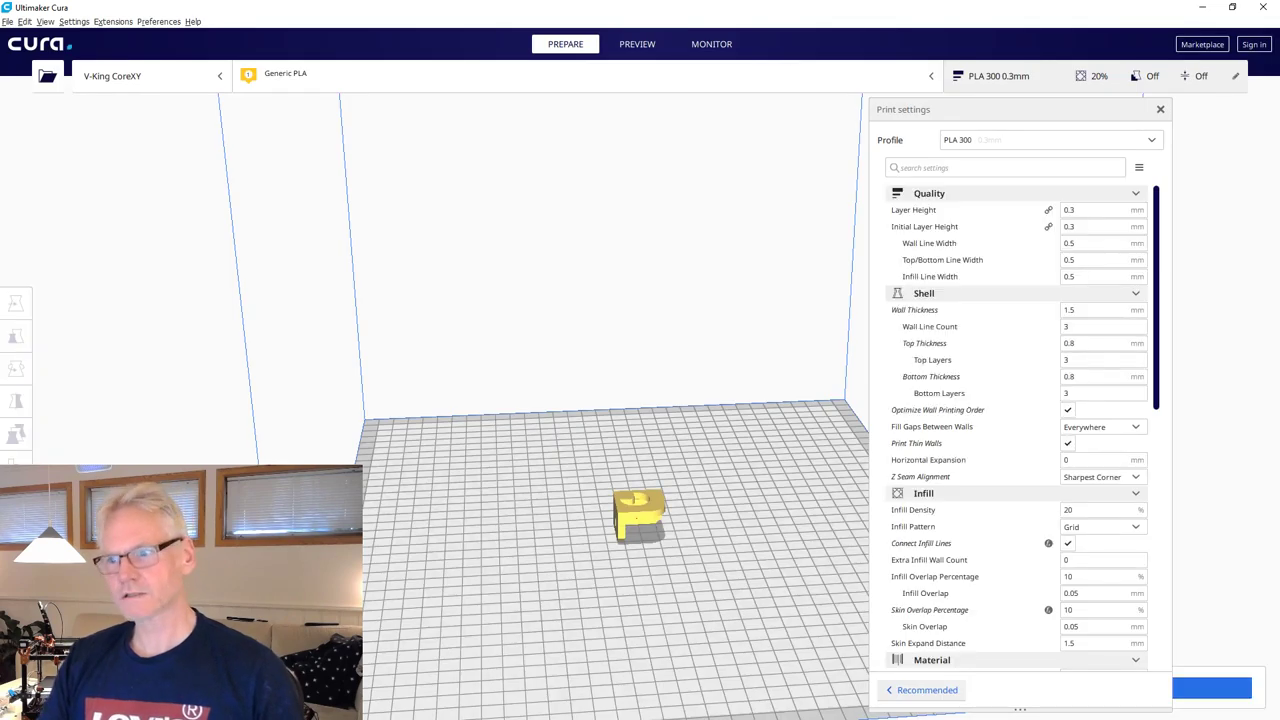
scroll(652, 522, "up", 4)
middle_click_drag(646, 563, 589, 297)
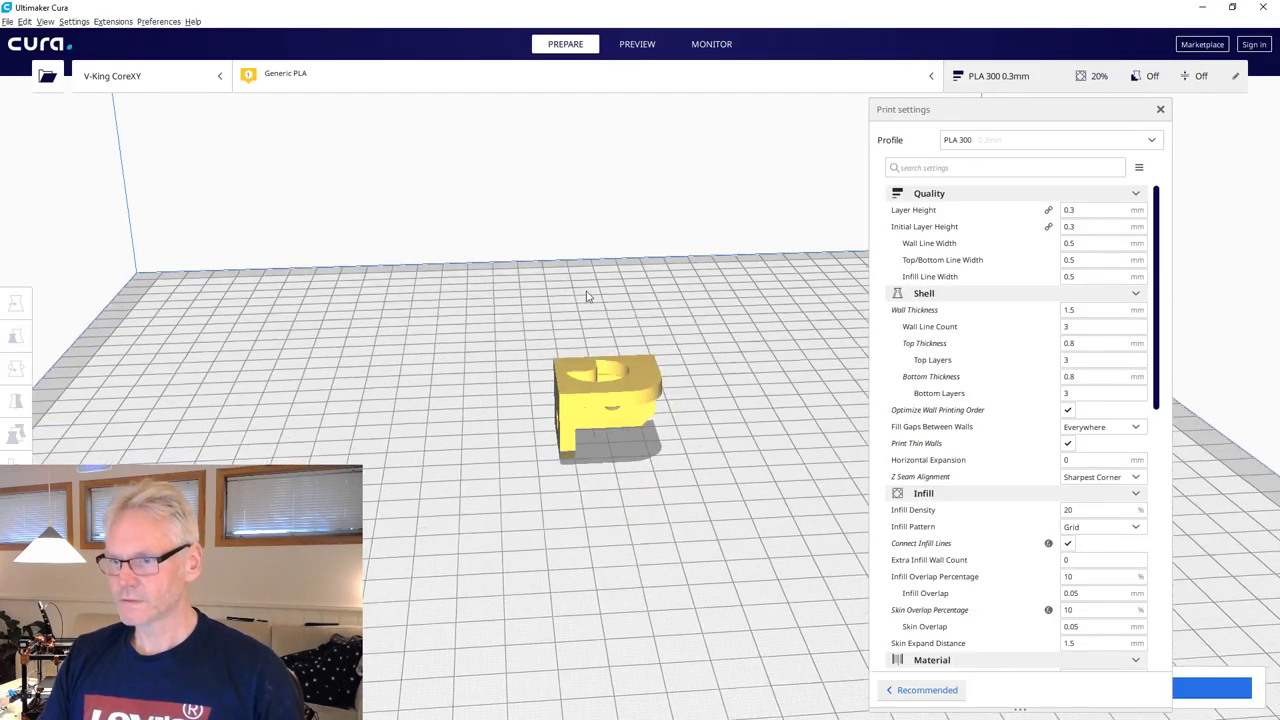
scroll(633, 406, "up", 2)
right_click_drag(615, 388, 591, 459)
scroll(630, 557, "up", 2)
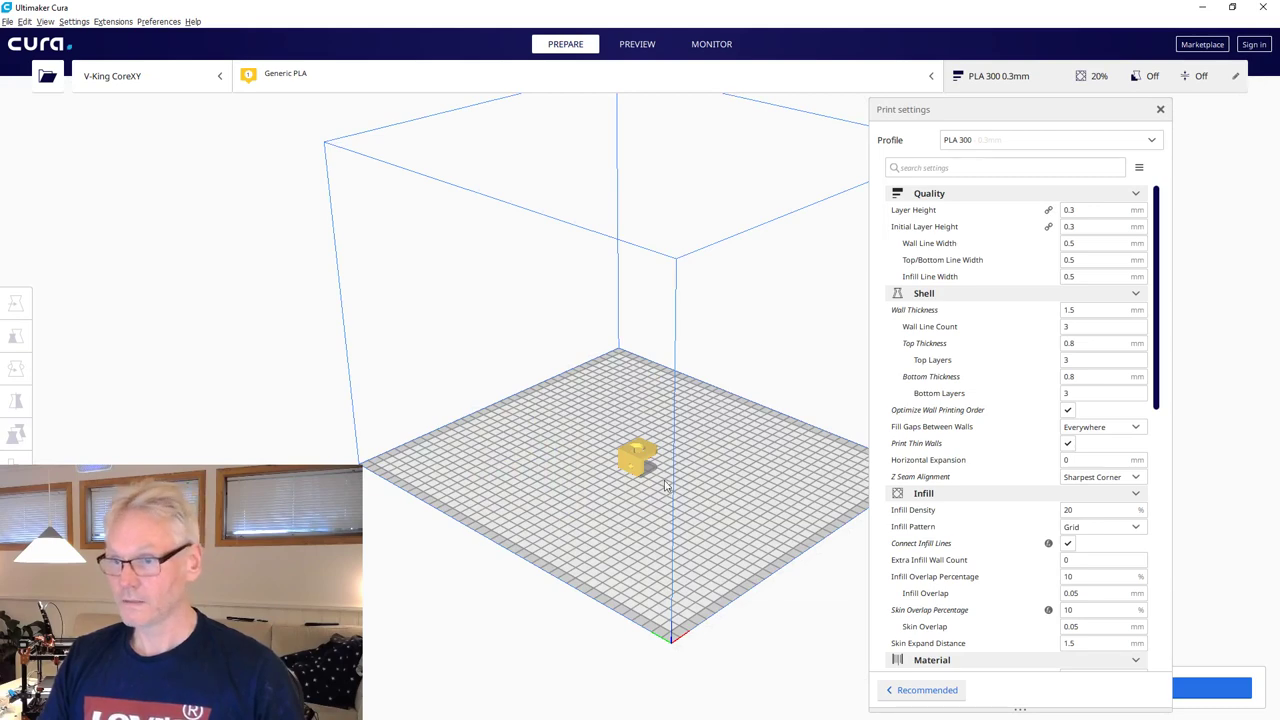
scroll(665, 485, "up", 5)
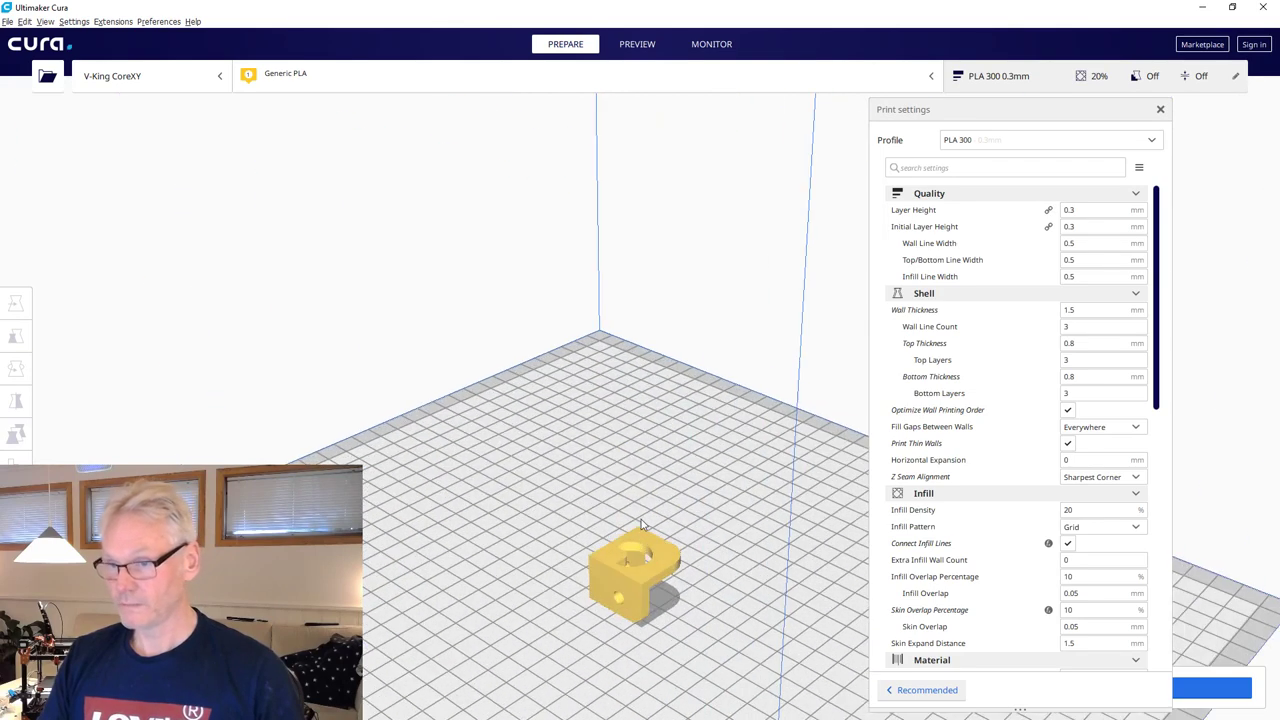
middle_click_drag(578, 566, 508, 314)
scroll(567, 452, "up", 3)
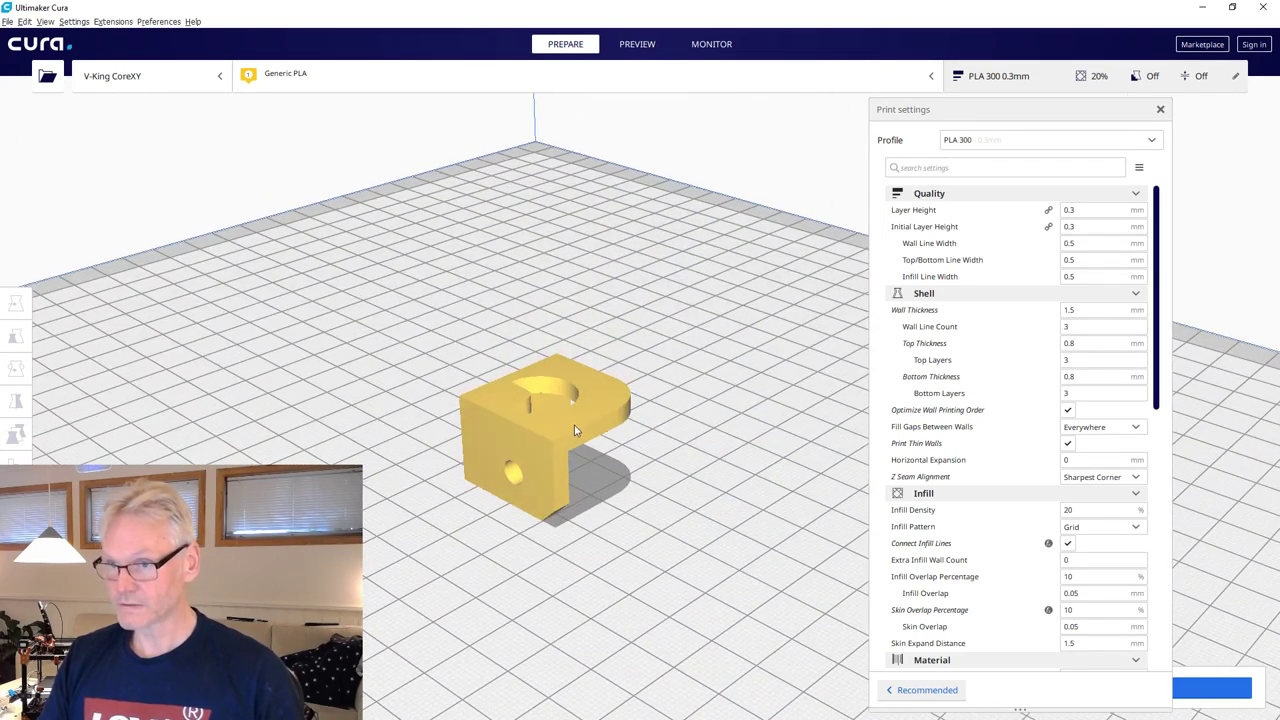
left_click(565, 455)
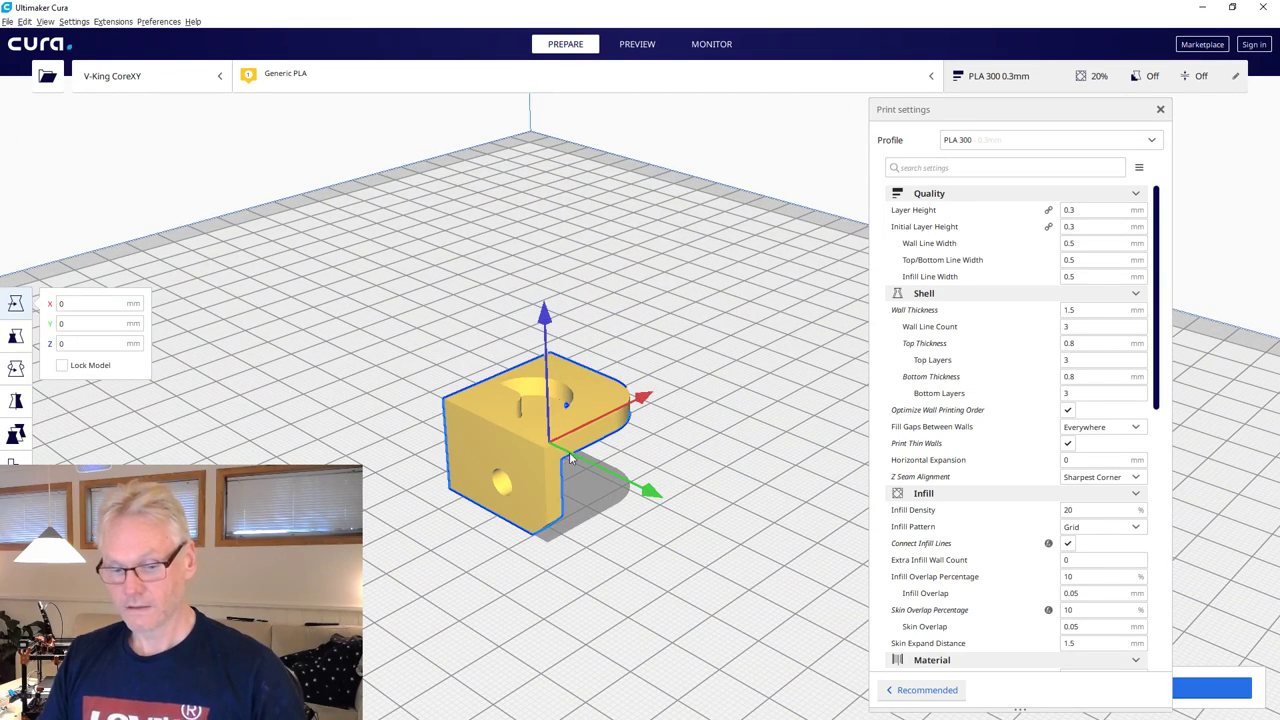
key("r")
right_click_drag(565, 455, 517, 425)
left_click_drag(576, 383, 622, 580)
right_click_drag(440, 598, 762, 630)
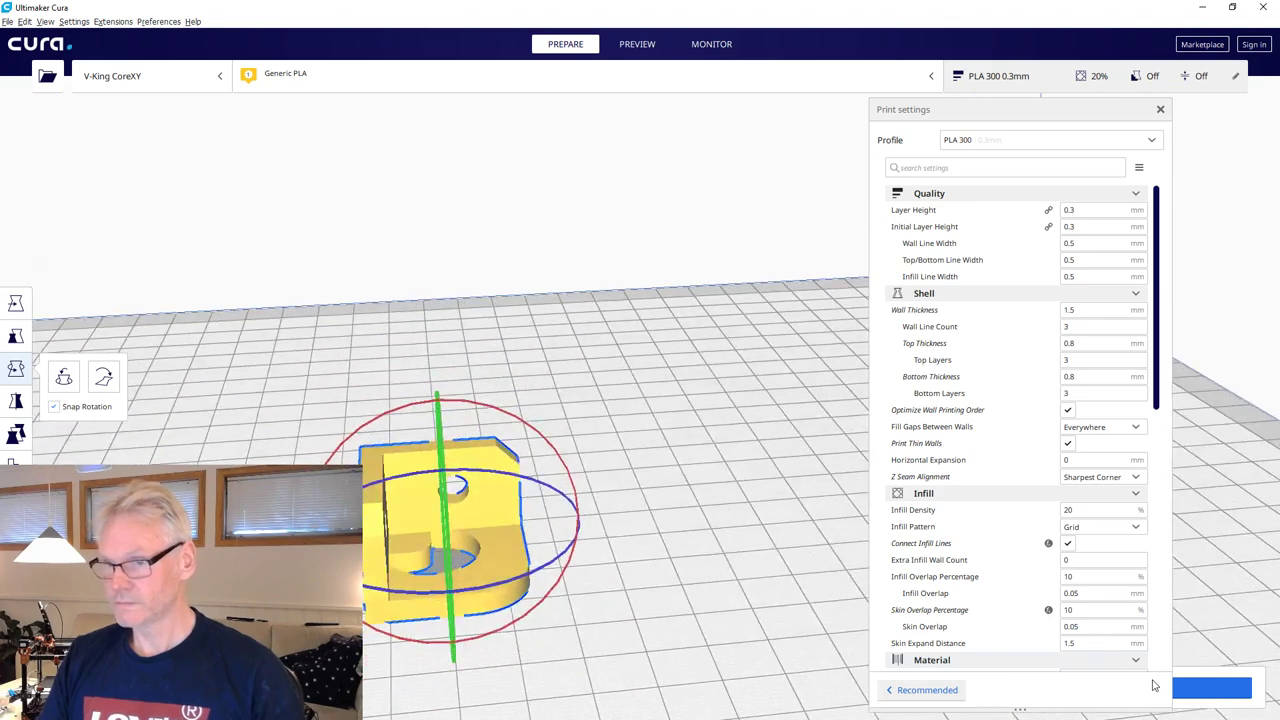
Slice the base corner model on its own and deselect it.
left_click(1235, 694)
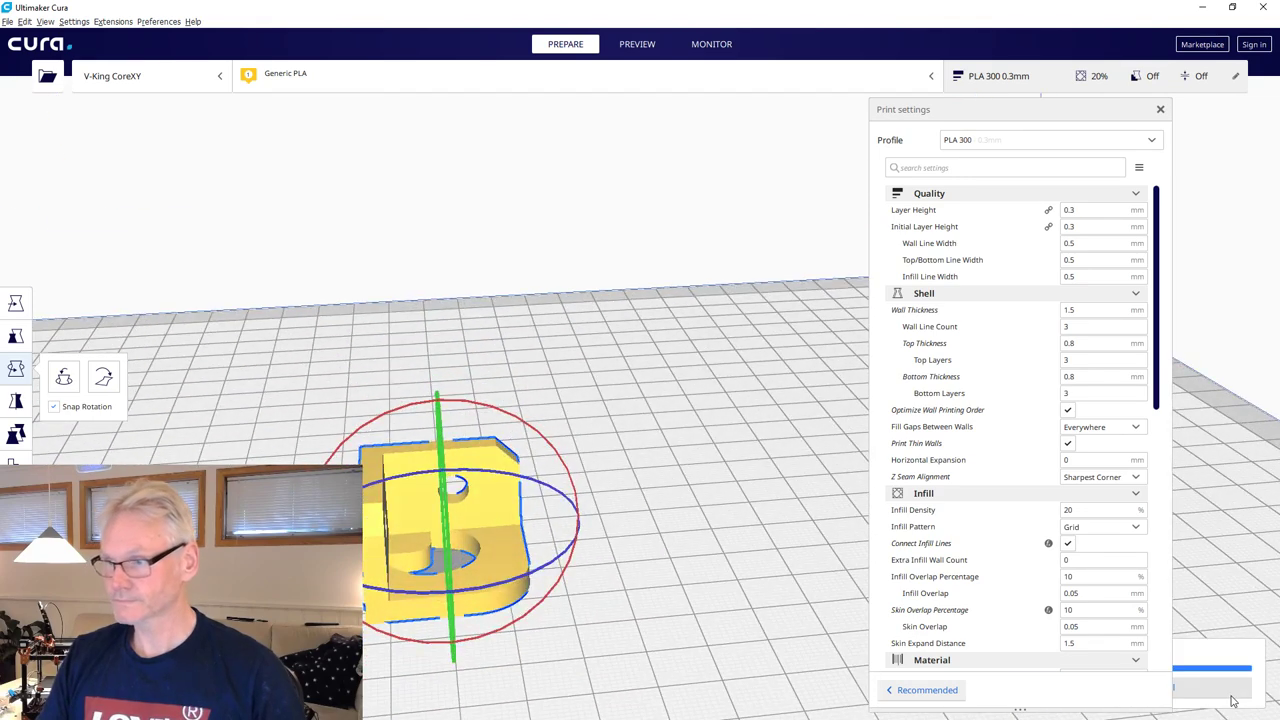
scroll(626, 500, "down", 2)
left_click(697, 435)
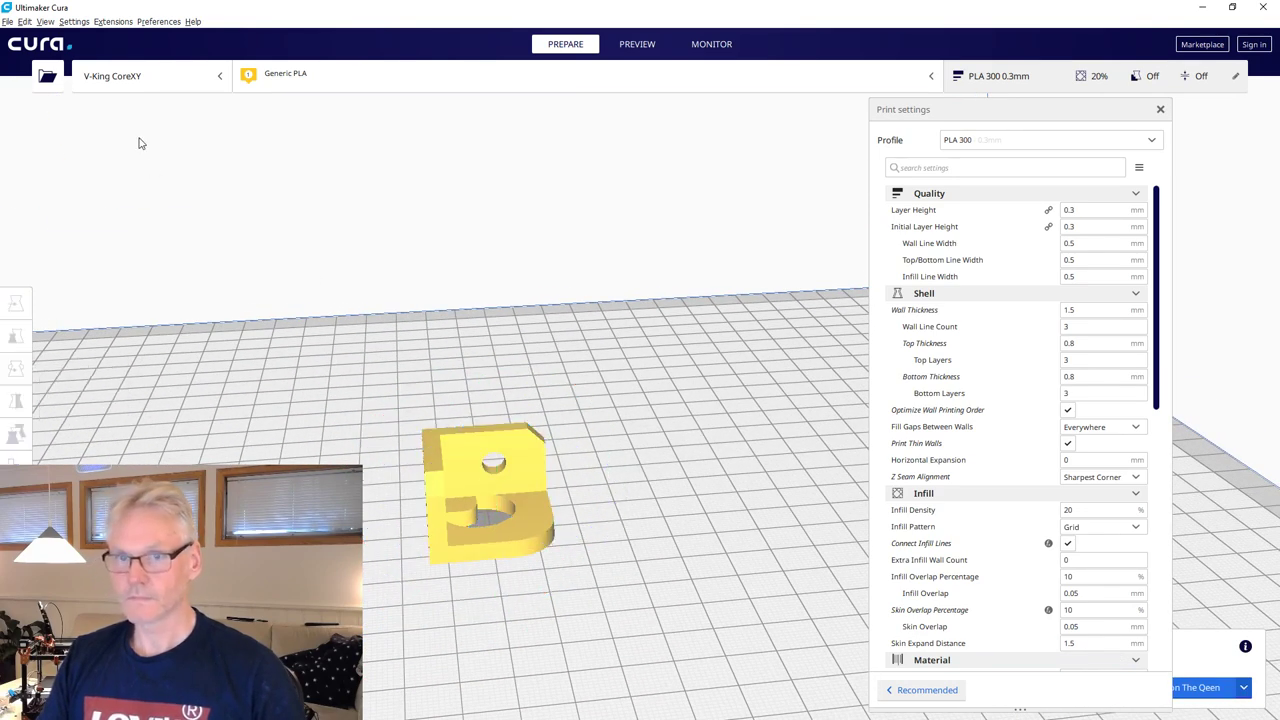
Add Cable Loom Buddy_1x_SN_BN.stl next to the base corner and arrange the models on the build plate.
left_click(46, 75)
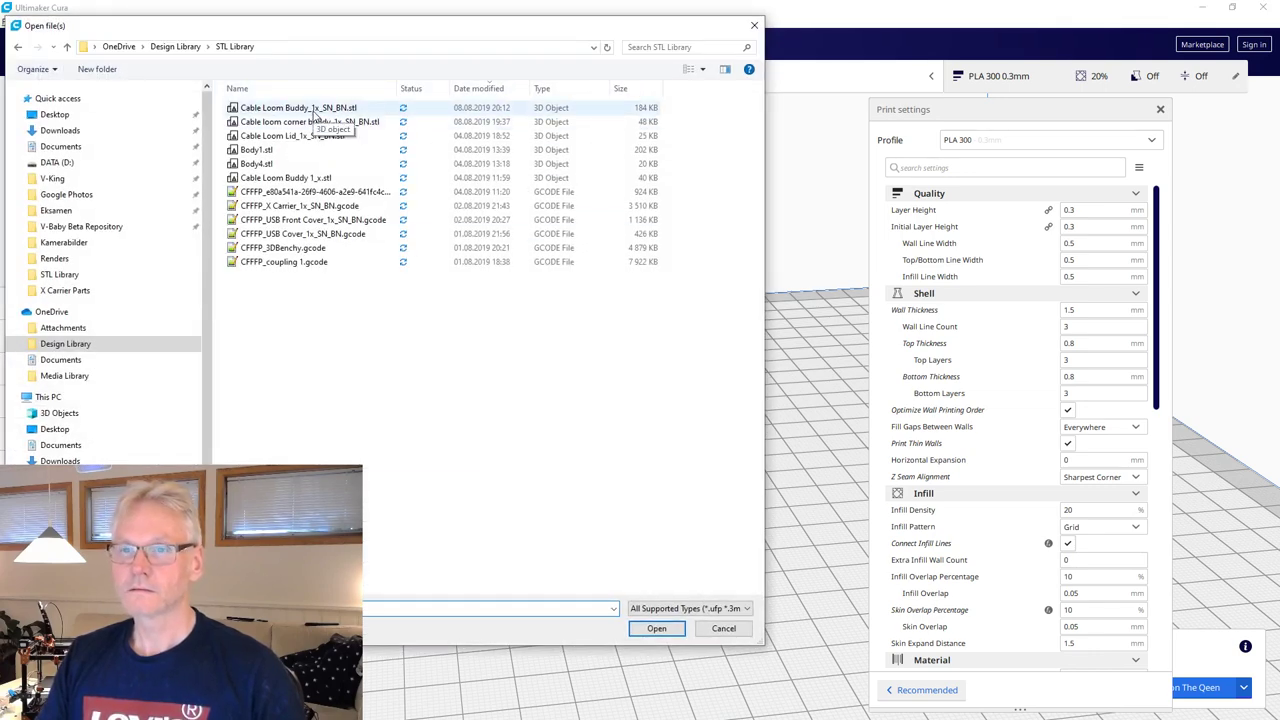
double_click(314, 121)
right_click_drag(791, 584, 663, 591)
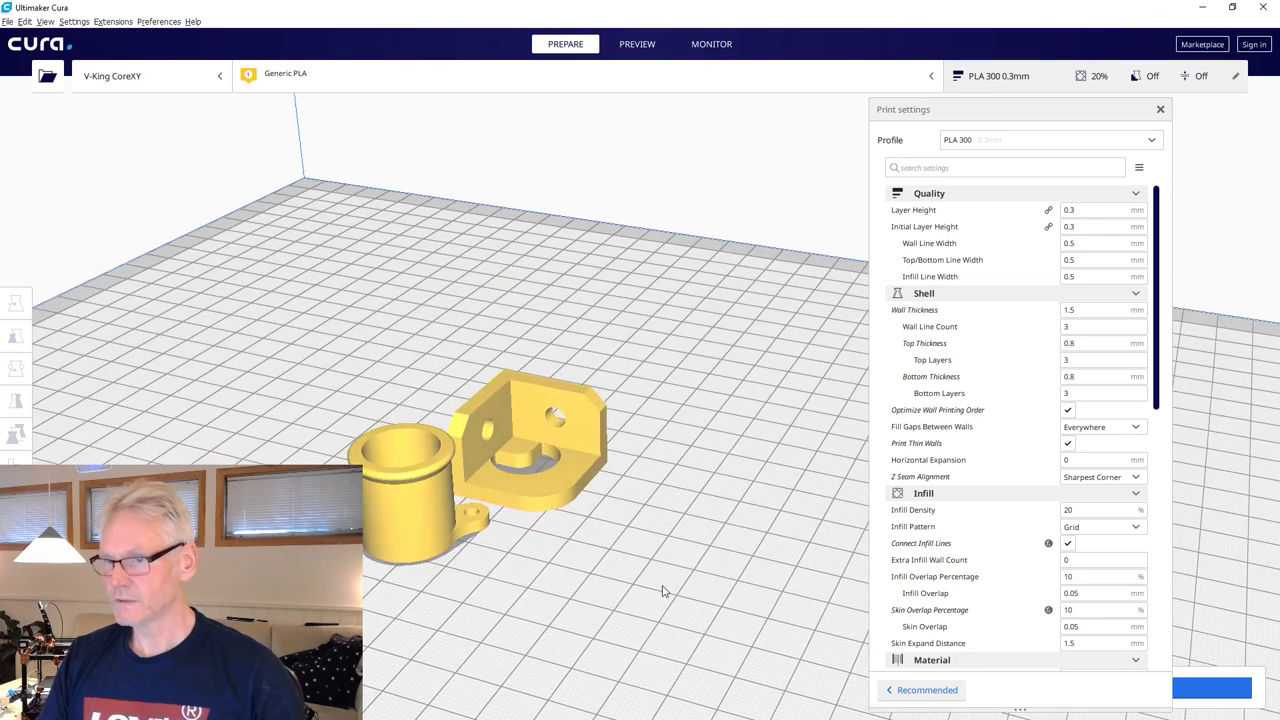
right_click(663, 591)
left_click(729, 613)
Slice both models together and inspect the layer preview of the tube and the corner bracket.
left_click(1212, 688)
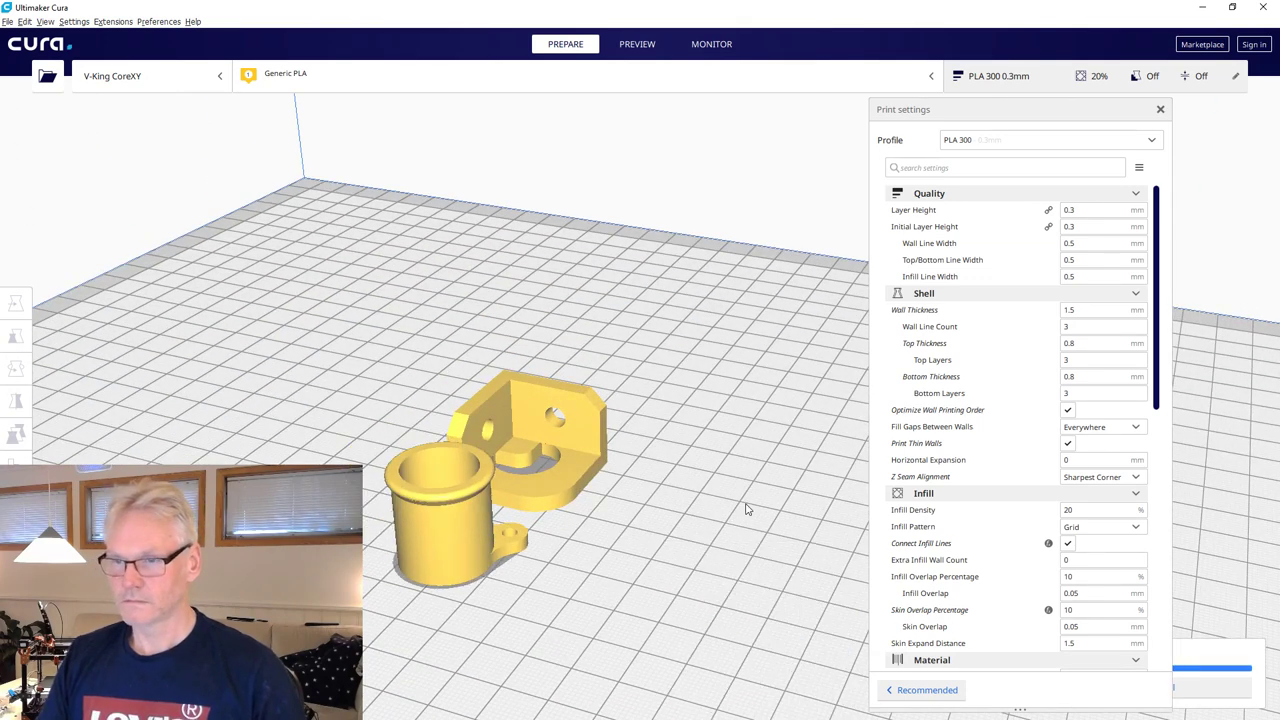
left_click_drag(1010, 110, 175, 110)
left_click(1097, 688)
right_click_drag(776, 505, 706, 505)
middle_click_drag(706, 505, 759, 512)
scroll(757, 652, "up", 2)
mouse_move(757, 525)
right_mouse_down()
mouse_move(855, 336)
mouse_move(776, 520)
right_mouse_up()
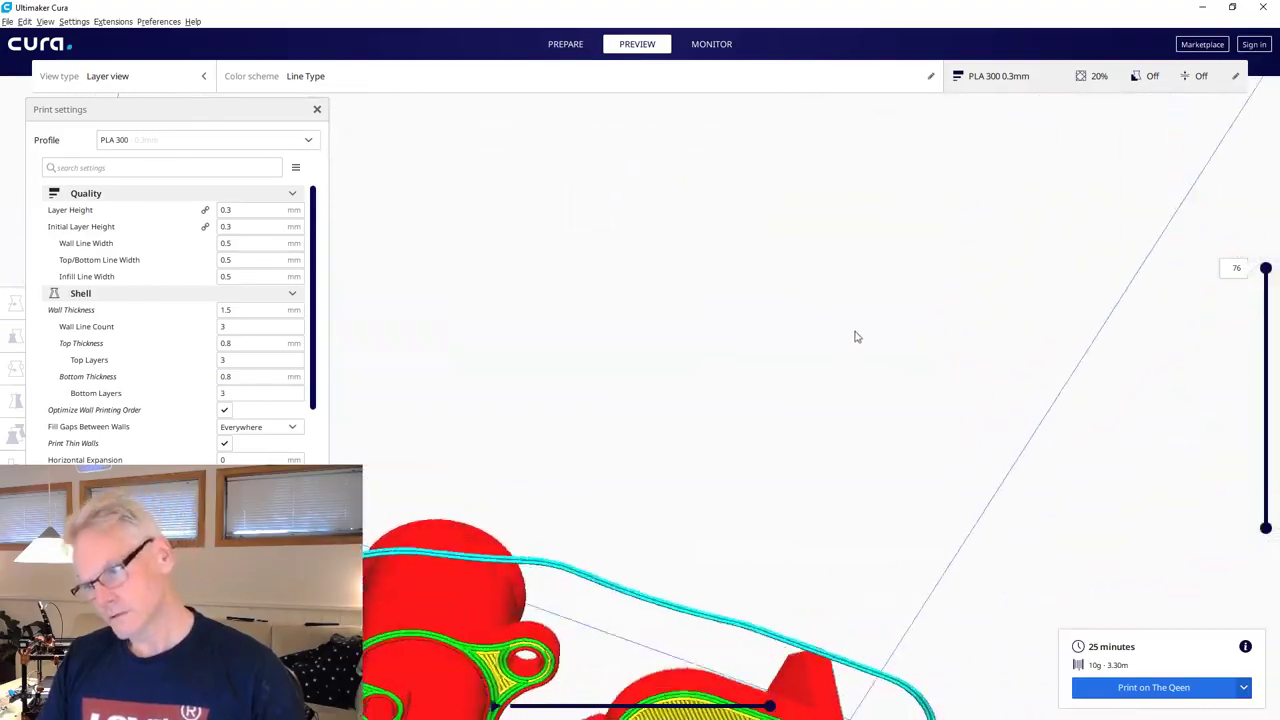
middle_click_drag(776, 424, 854, 492)
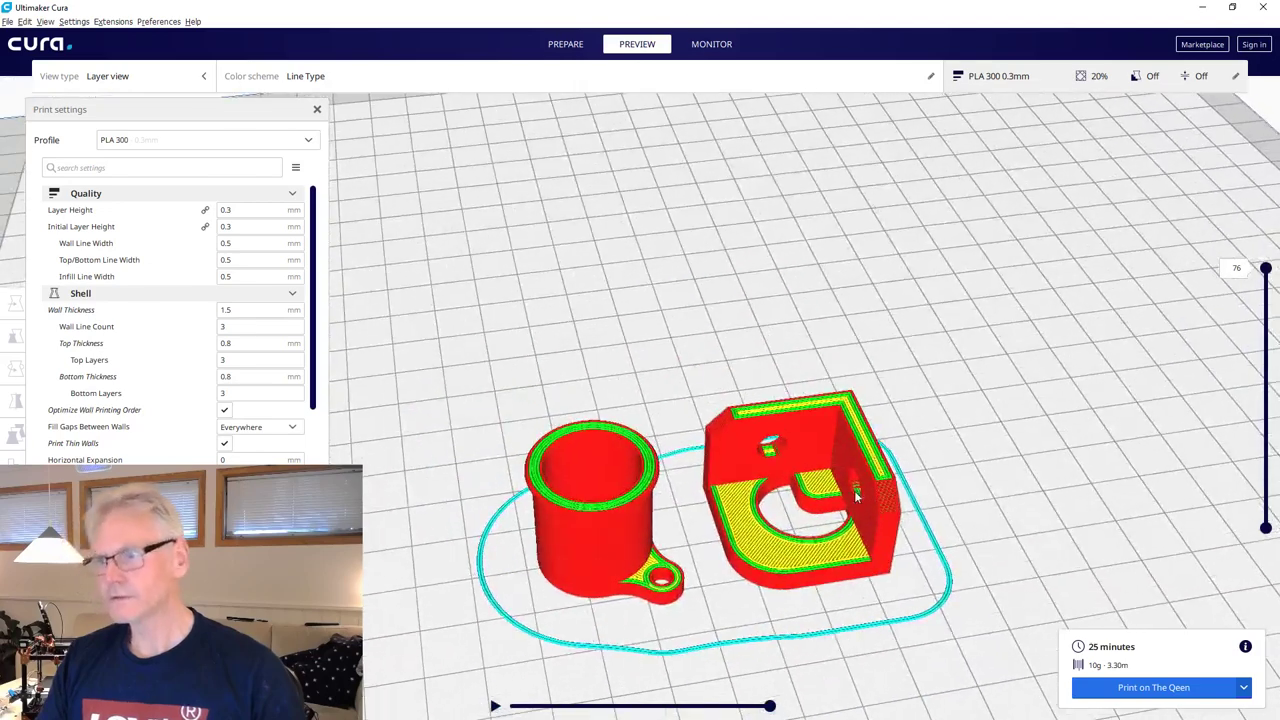
Start the print on The Qeen using the suggested gcode file name and open the printer's page in the browser.
left_click(1200, 690)
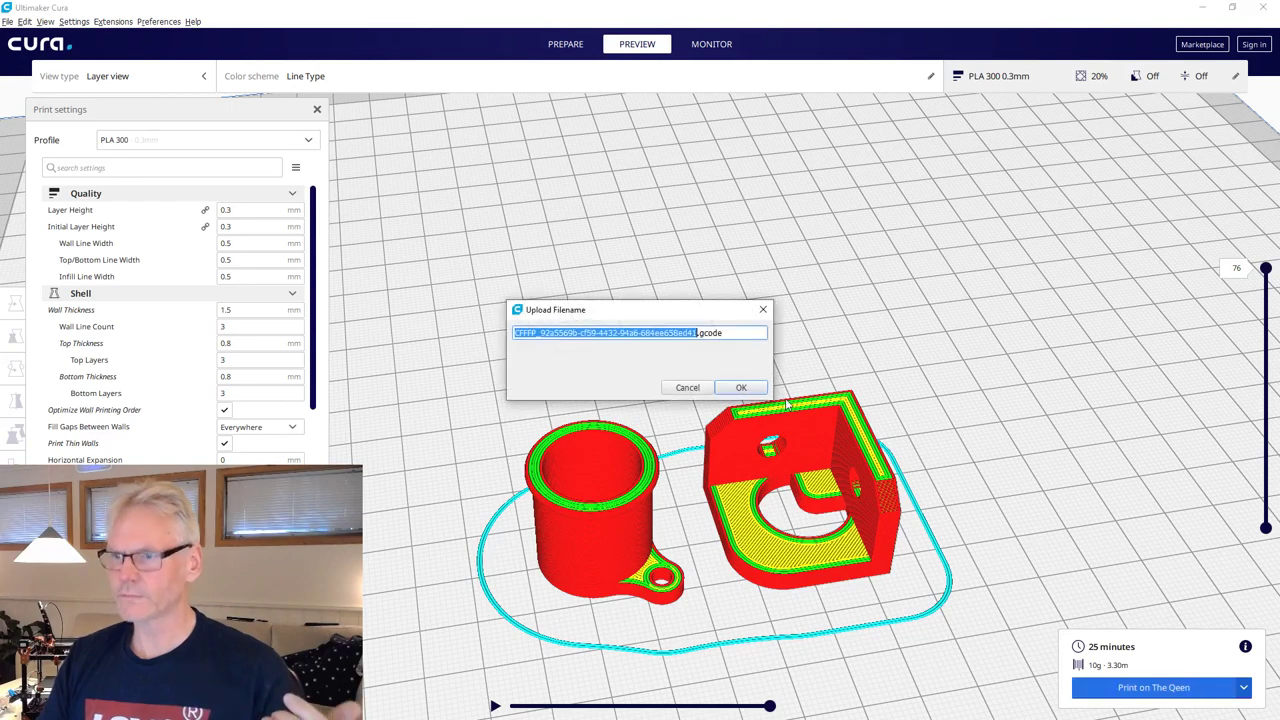
left_click(741, 387)
left_click_drag(184, 108, 318, 108)
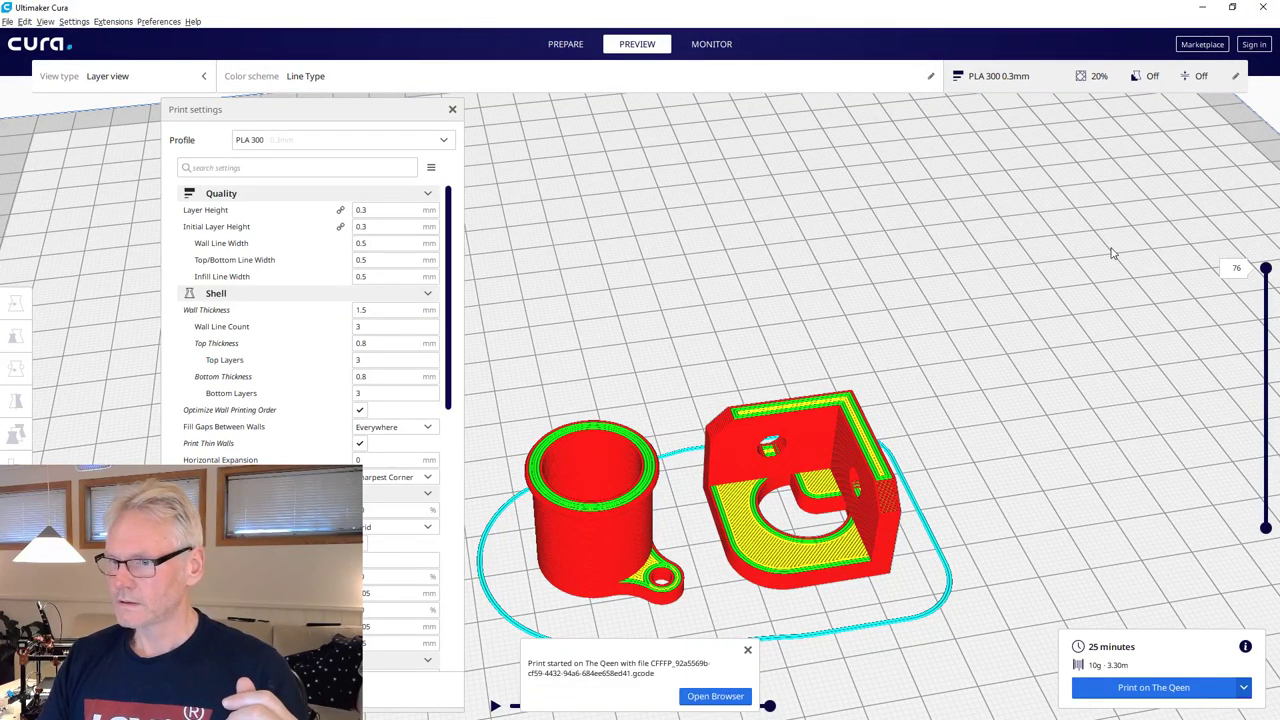
left_click(715, 697)
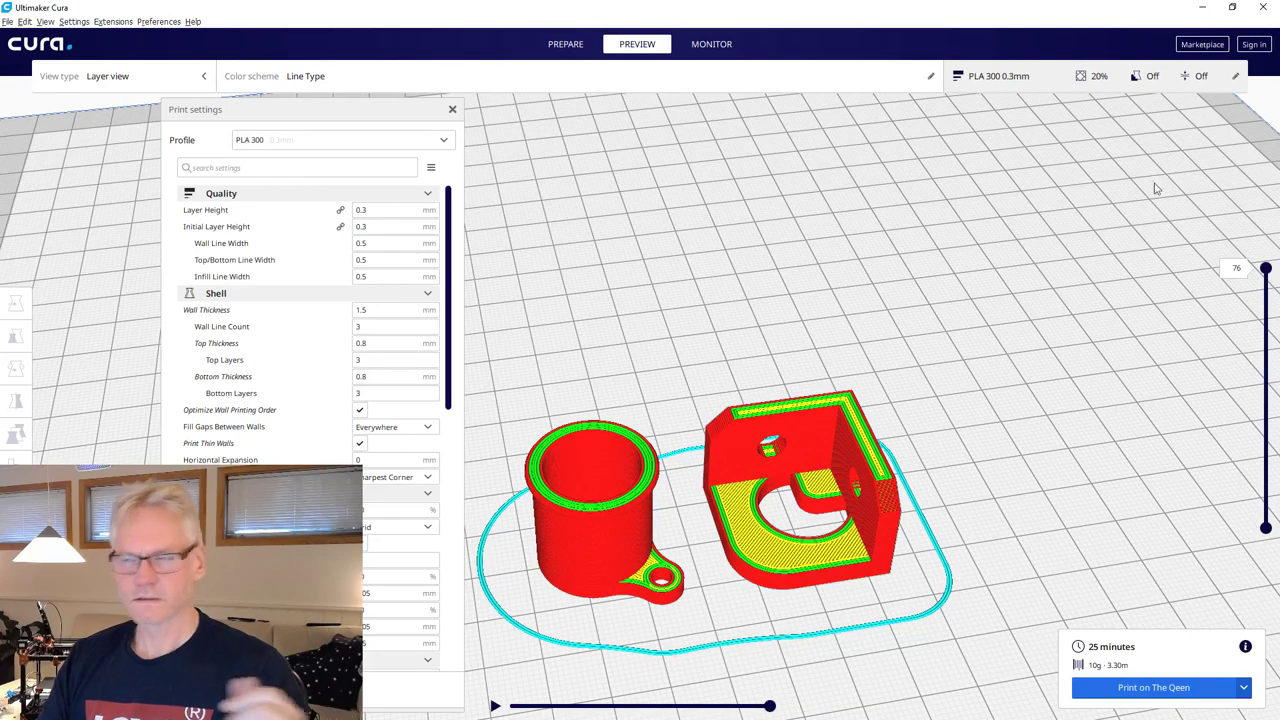
Switch to Fusion 360, activate the top-level Draupnir CoreXY assembly and unisolate Cable Loom Buddy_1x so all components are shown.
left_click(1203, 8)
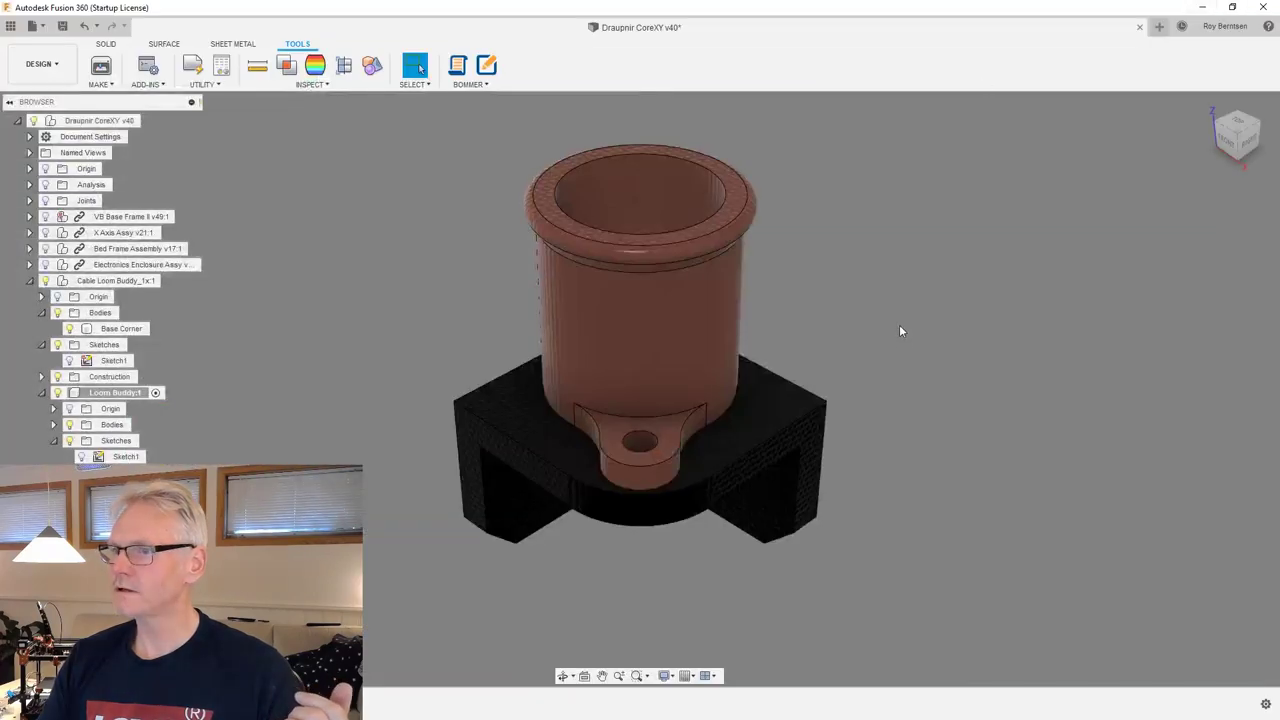
left_click(130, 120)
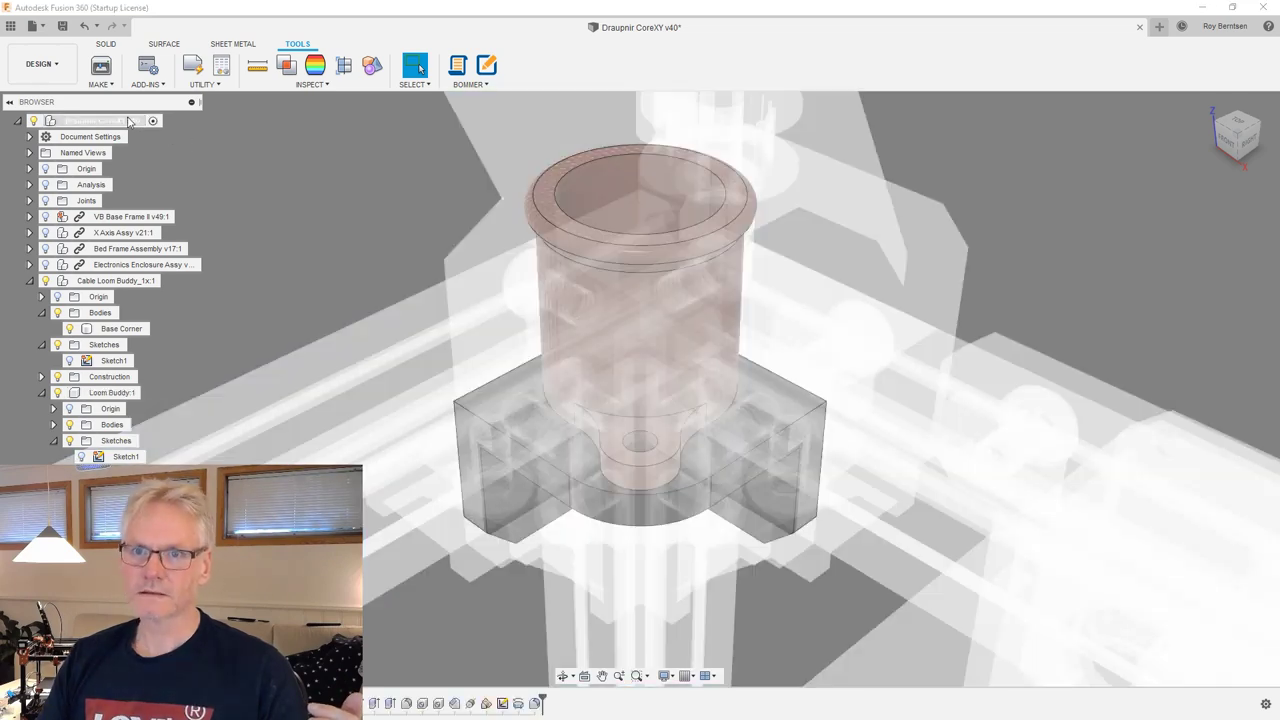
right_click(130, 121)
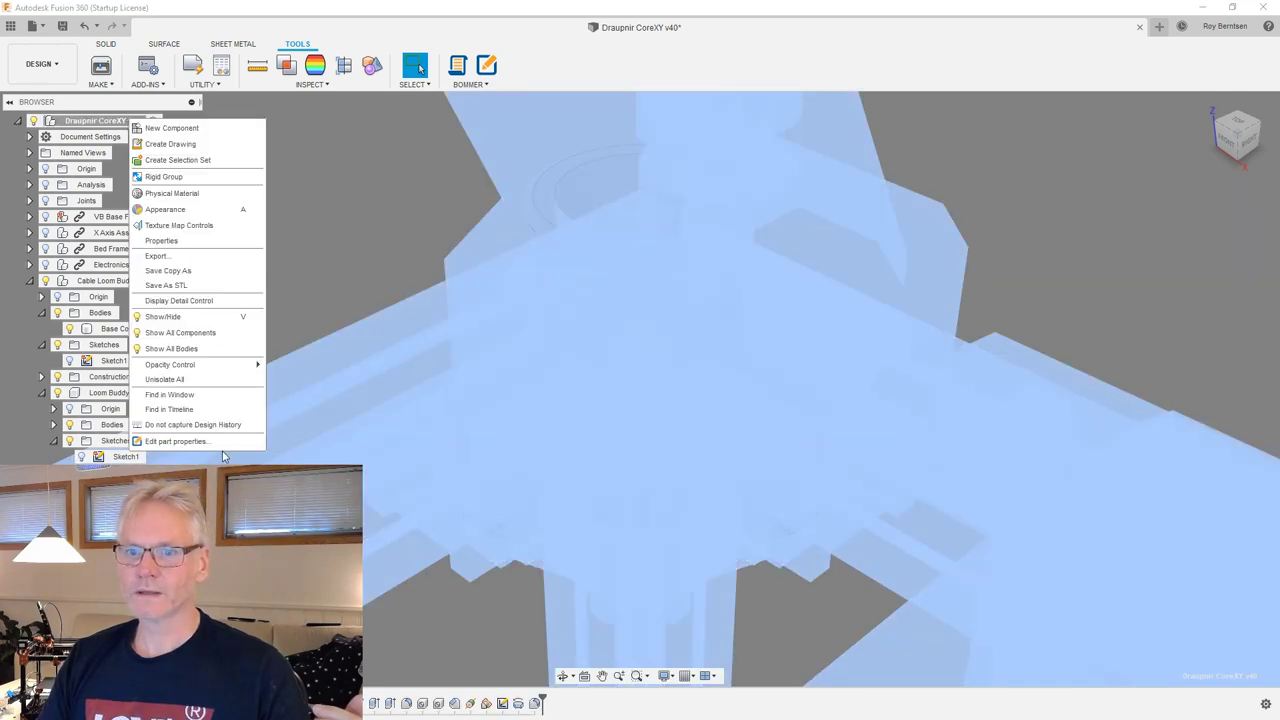
left_click(332, 206)
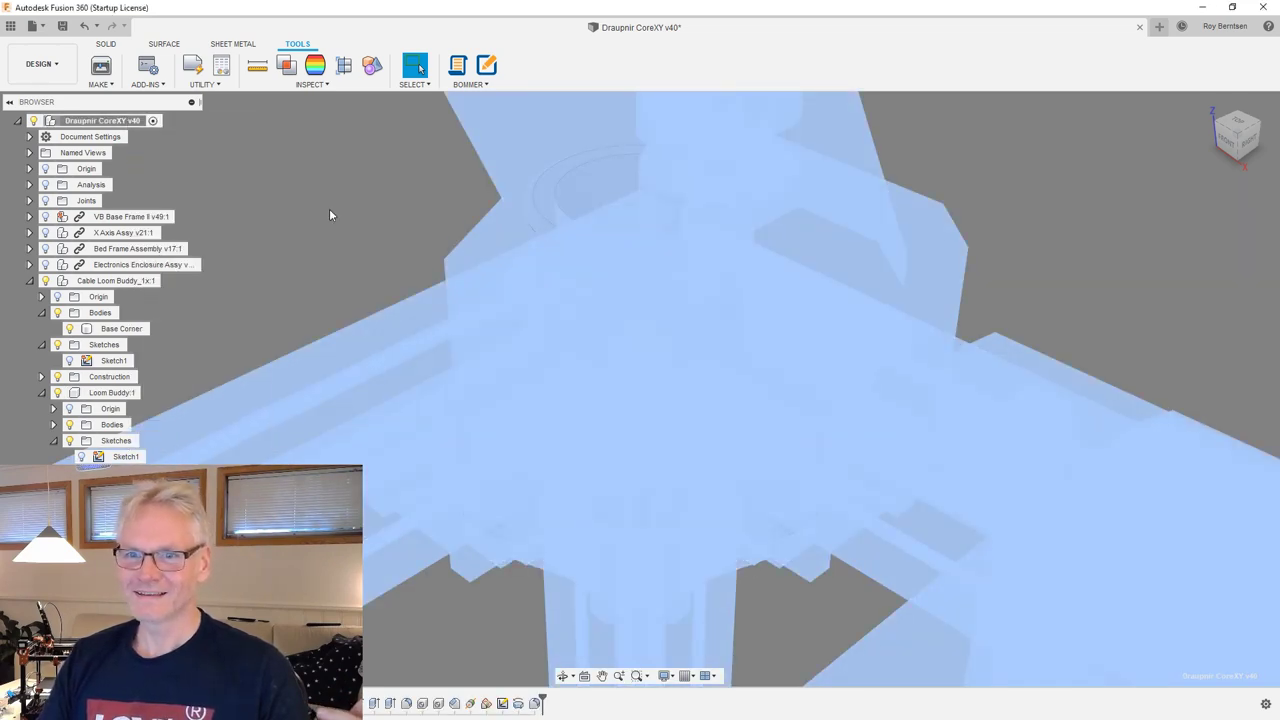
left_click(328, 210)
right_click(131, 284)
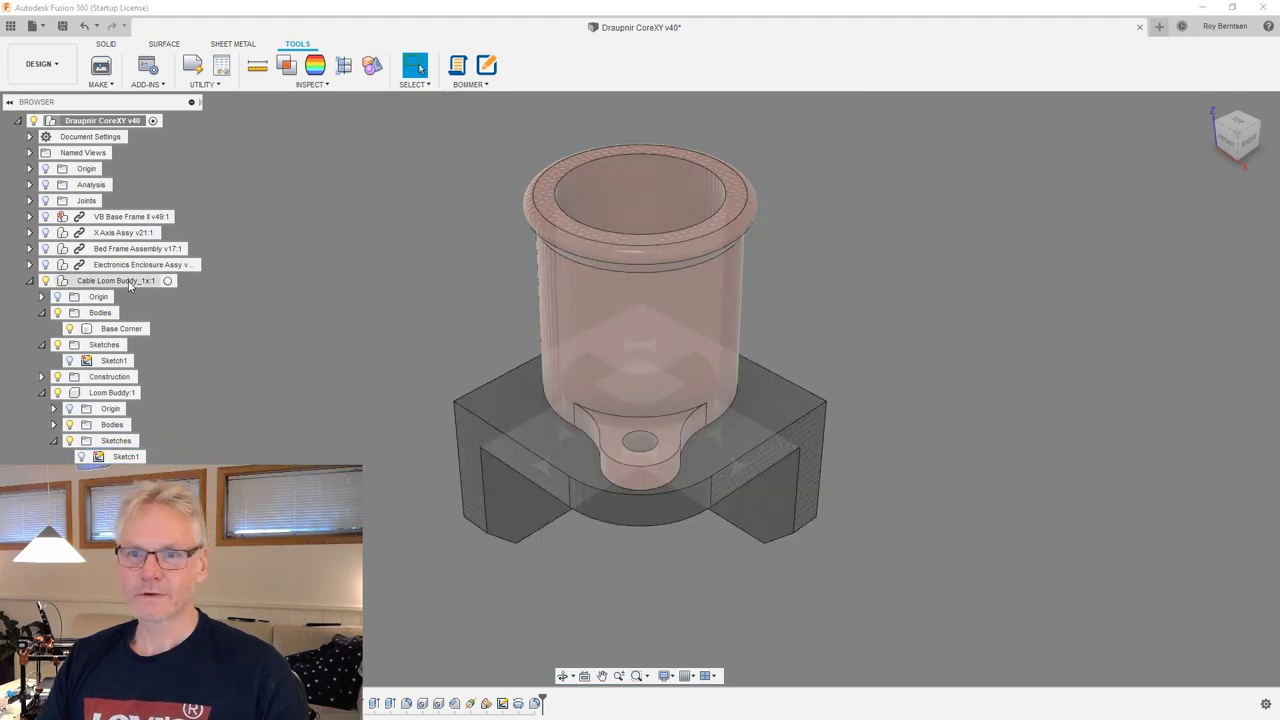
left_click(174, 385)
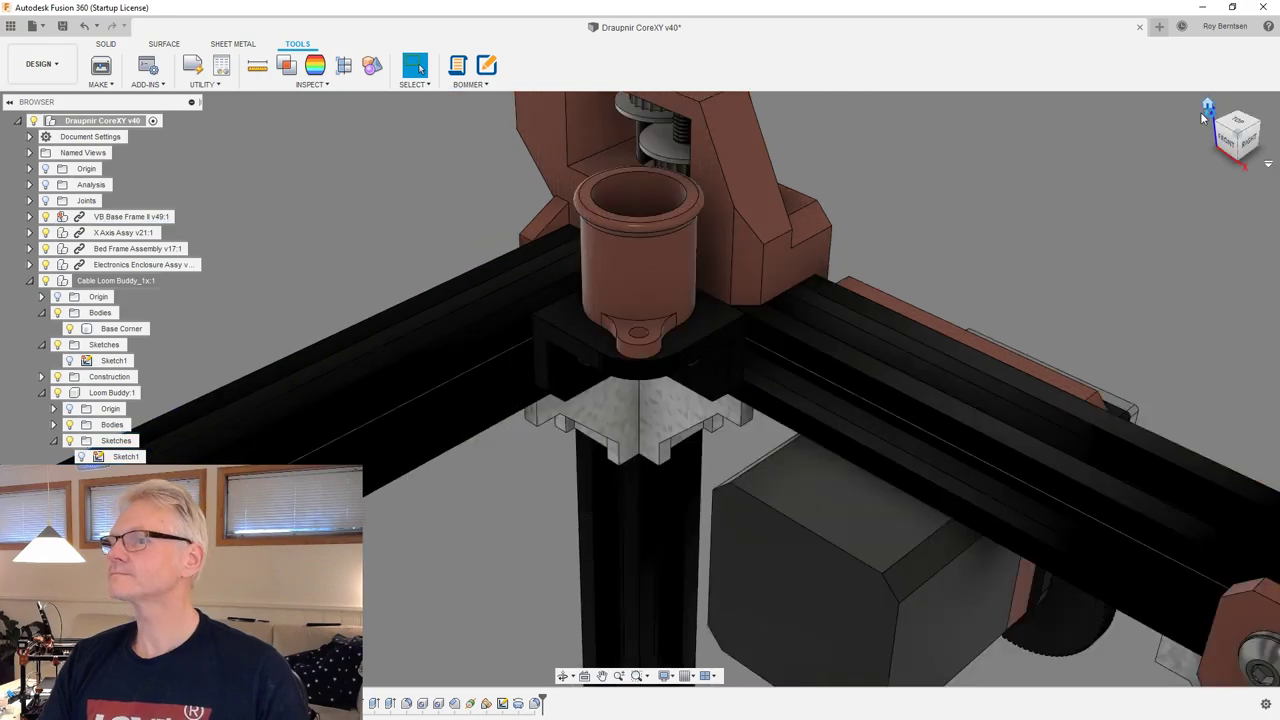
Examine from above how the Loom Buddy tube and base corner sit in the frame corner beside the bracket.
left_click(1207, 106)
scroll(907, 214, "up", 6)
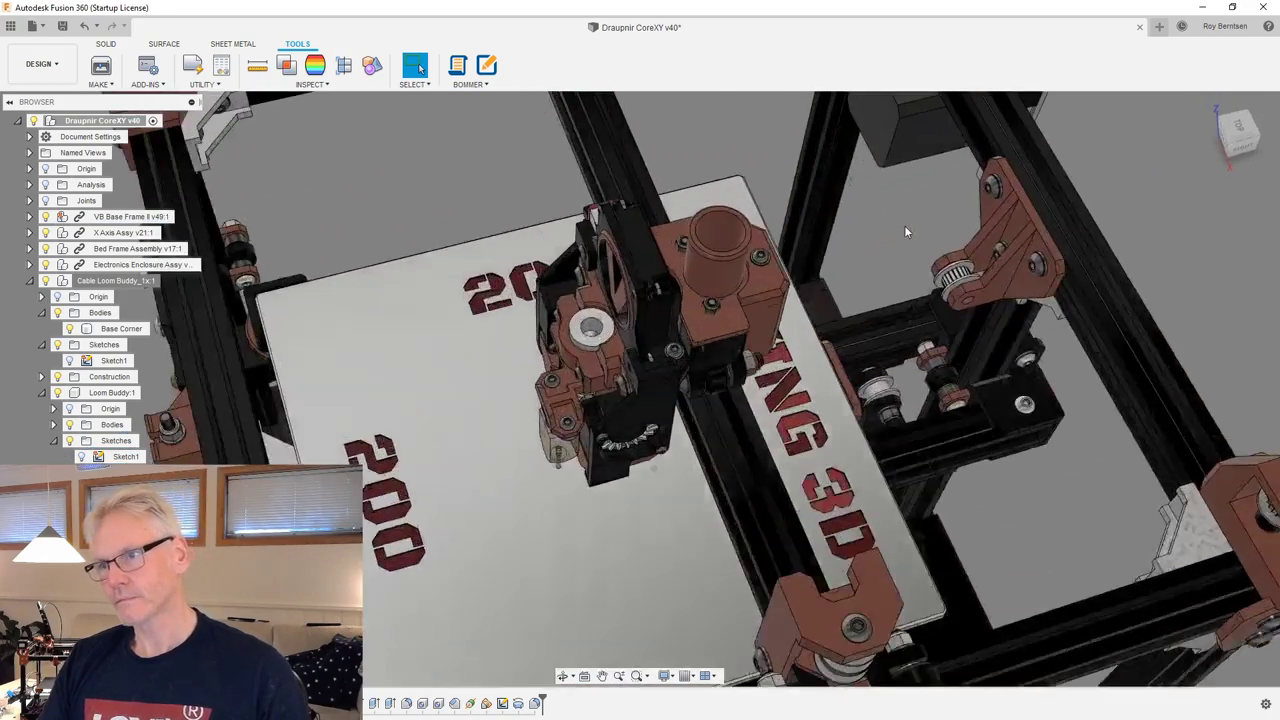
left_click(1237, 128)
scroll(1180, 220, "up", 5)
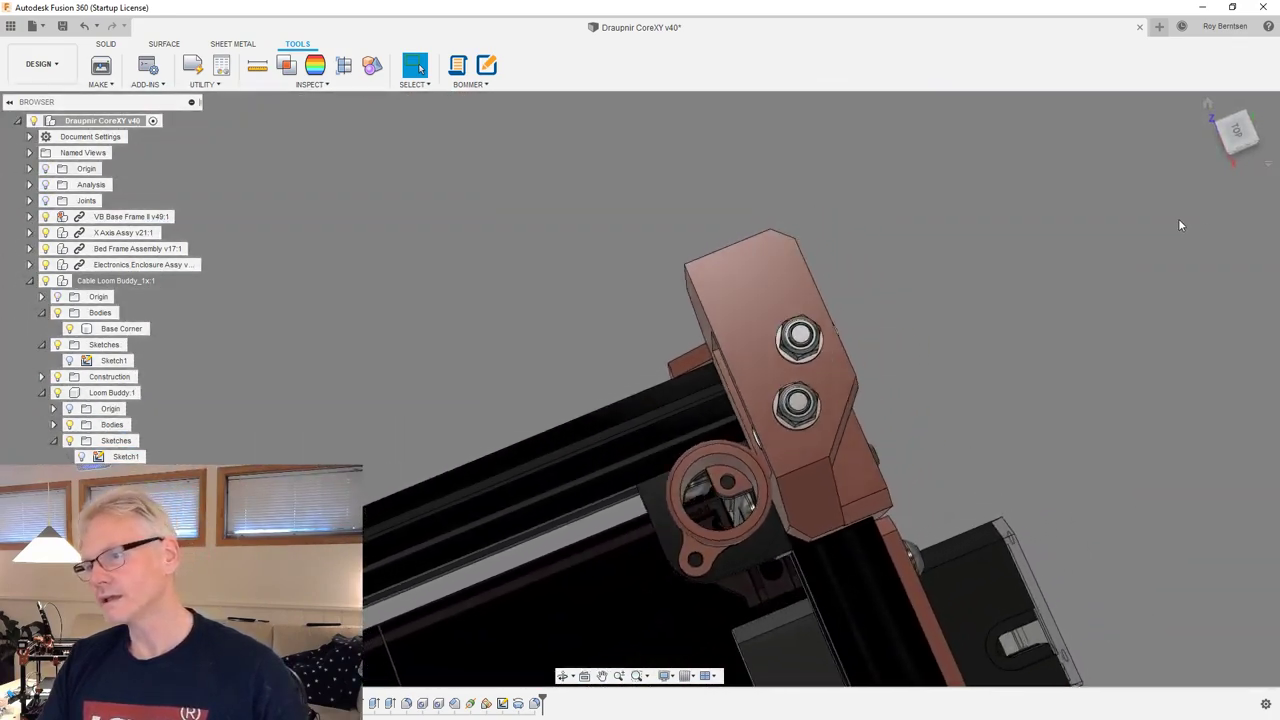
scroll(1175, 225, "up", 6)
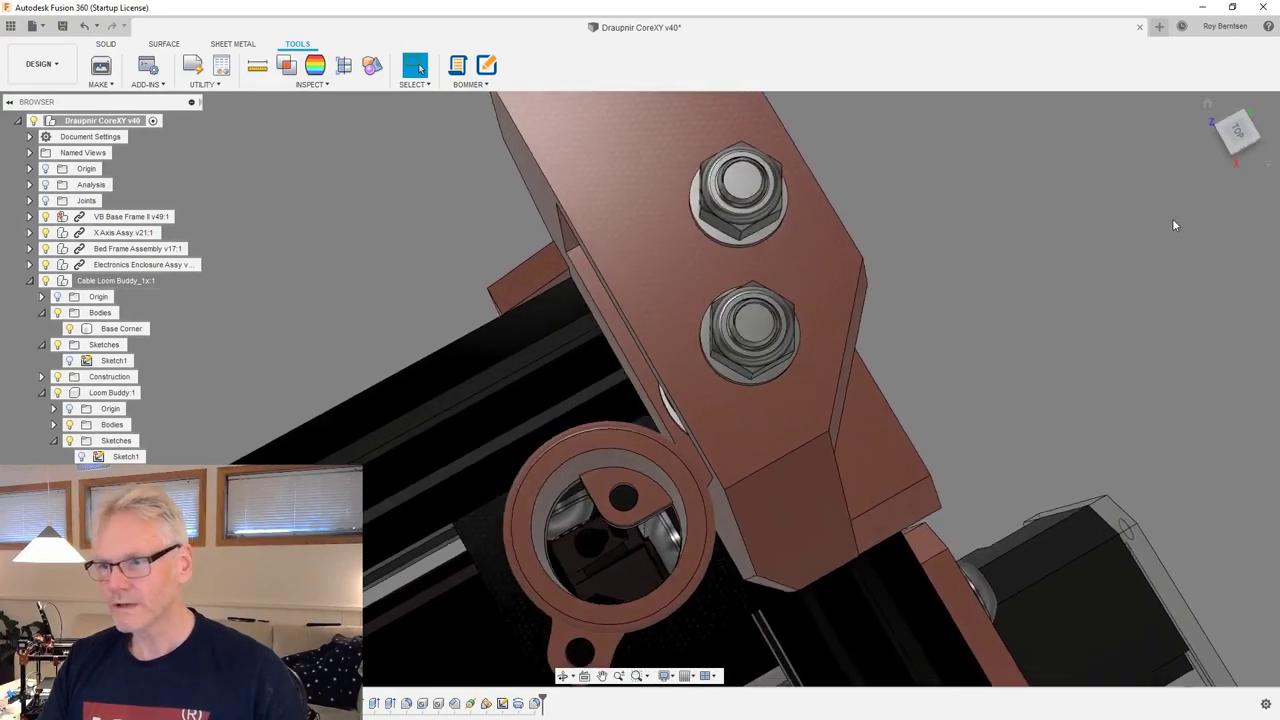
scroll(1171, 218, "up", 5)
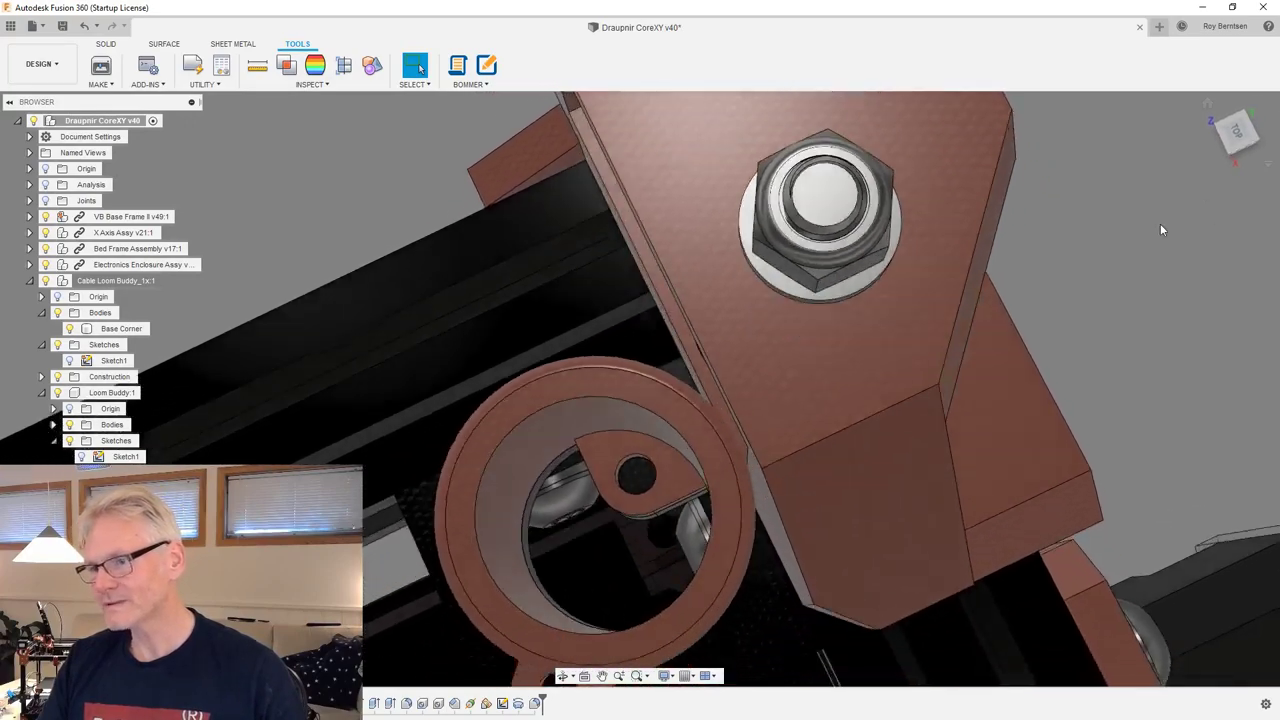
key("F6")
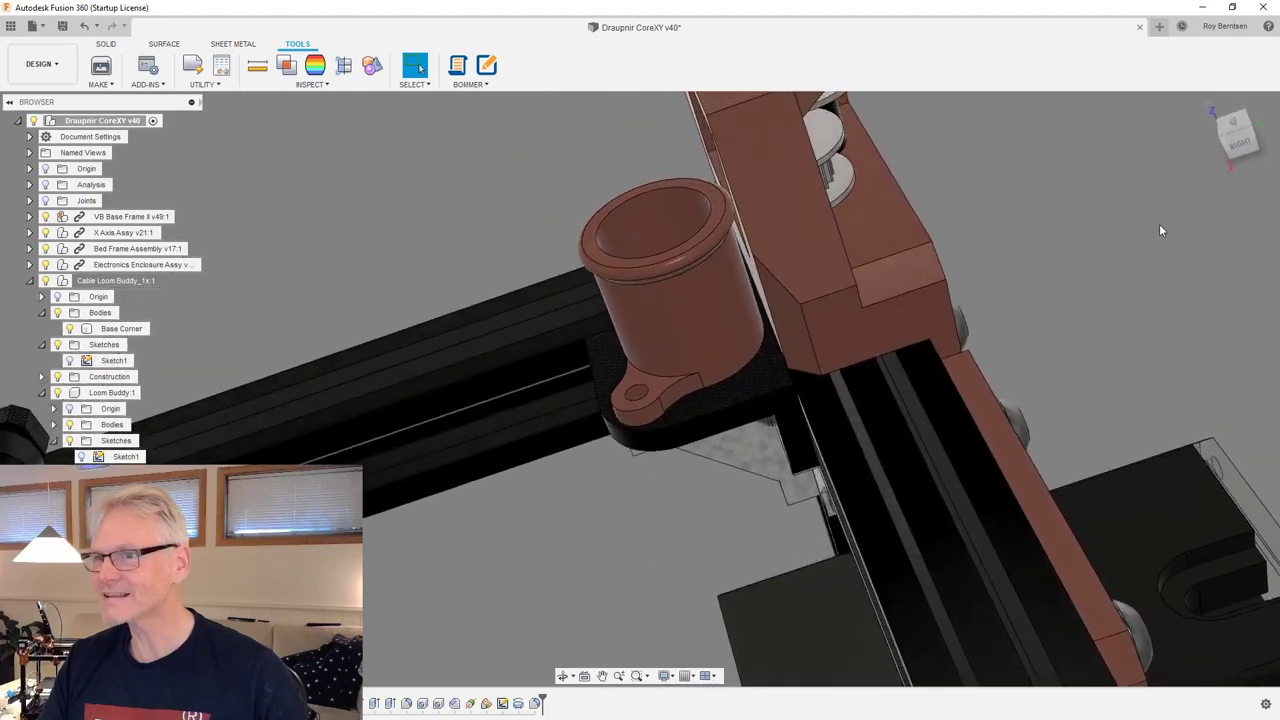
Check the clearance between the Loom Buddy's lip and the neighbouring bracket in the right view, then return to the home view.
left_click(1240, 144)
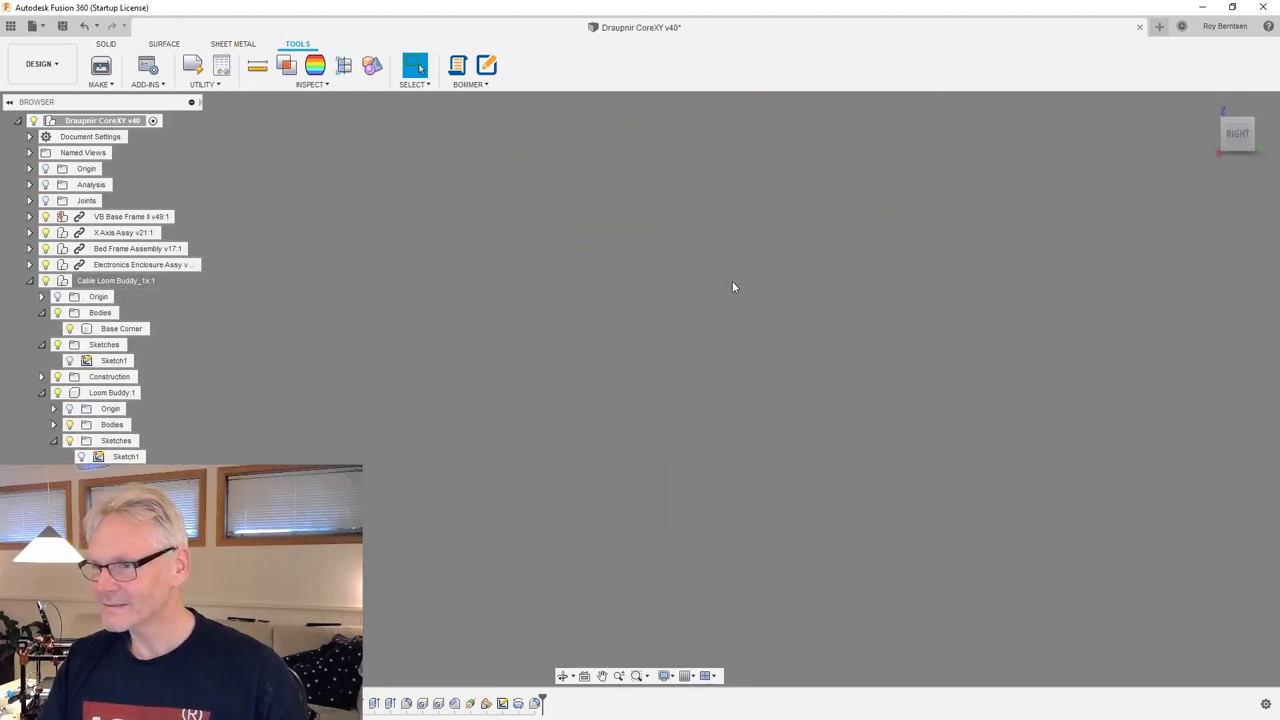
scroll(791, 192, "up", 7)
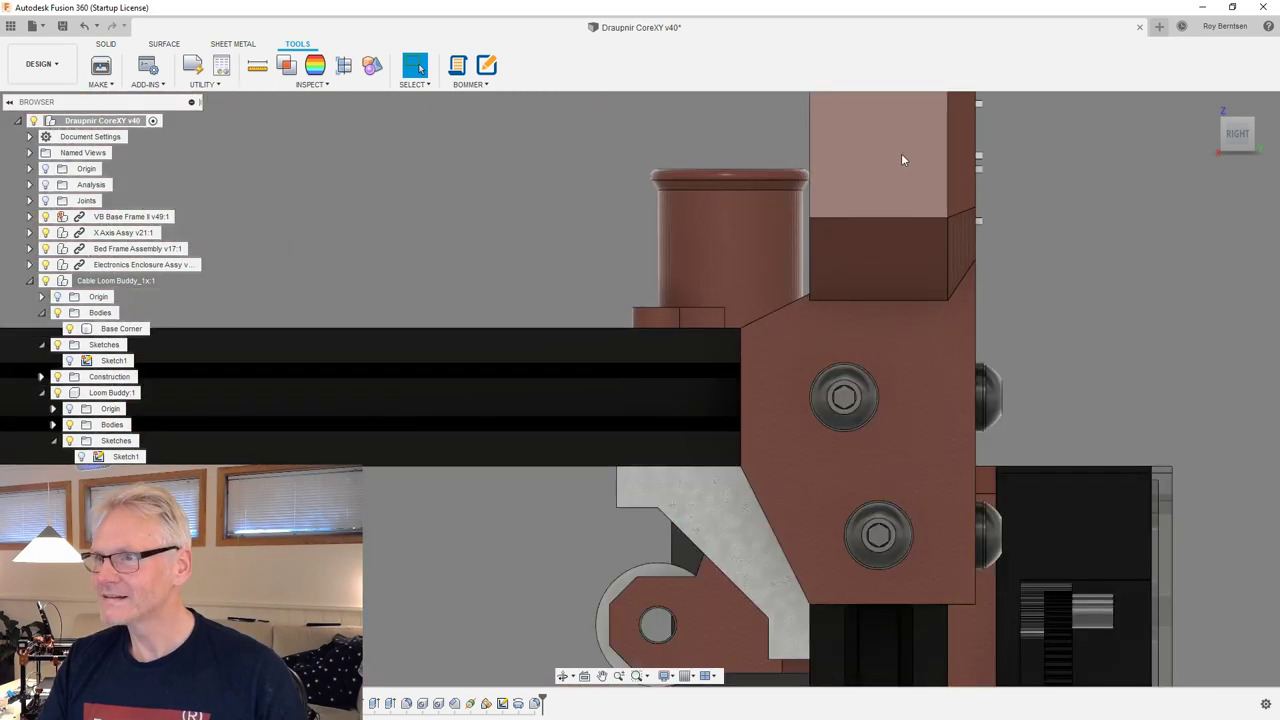
scroll(800, 170, "up", 3)
scroll(718, 212, "up", 2)
left_click(718, 212)
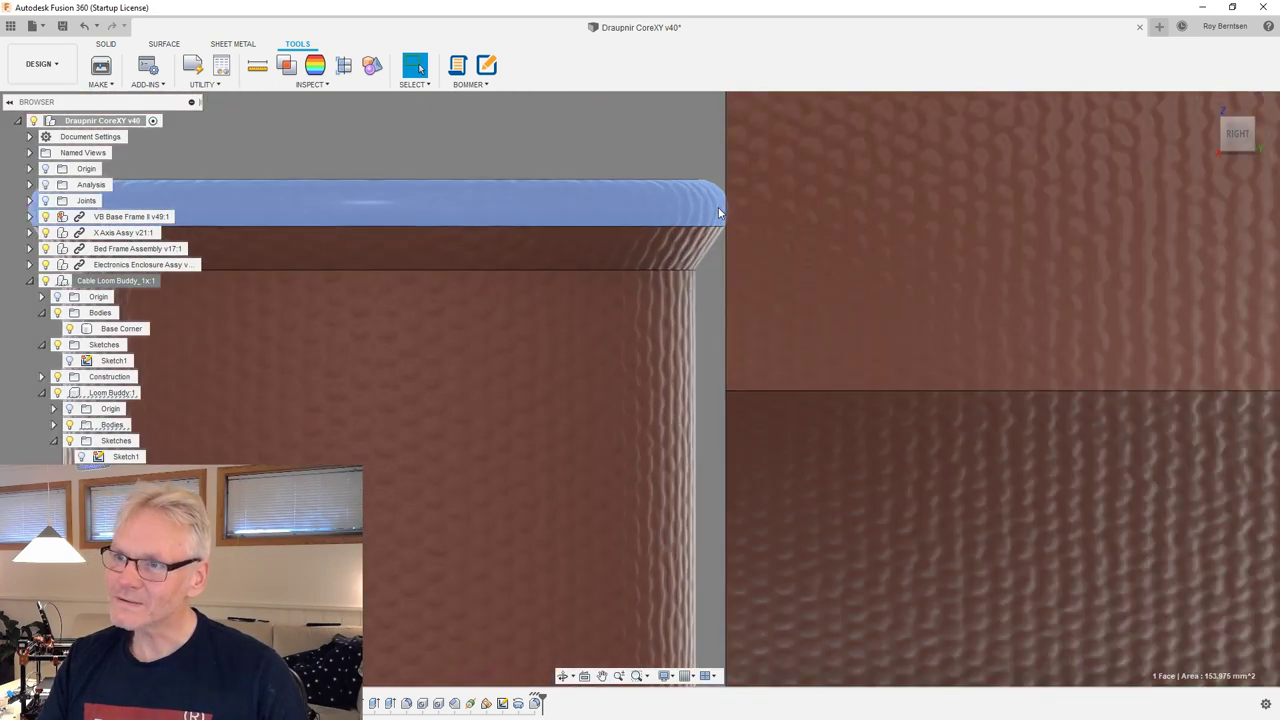
scroll(742, 248, "down", 5)
middle_click_drag(785, 318, 976, 256, "shift")
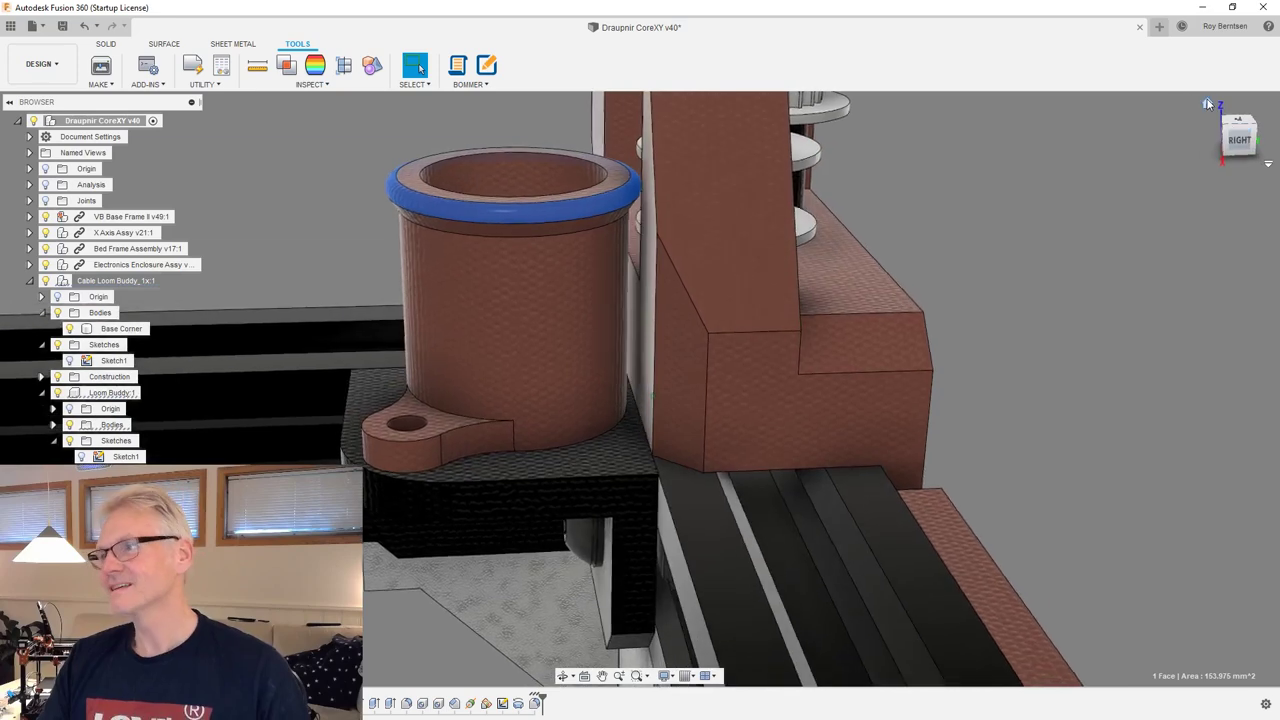
left_click(1208, 104)
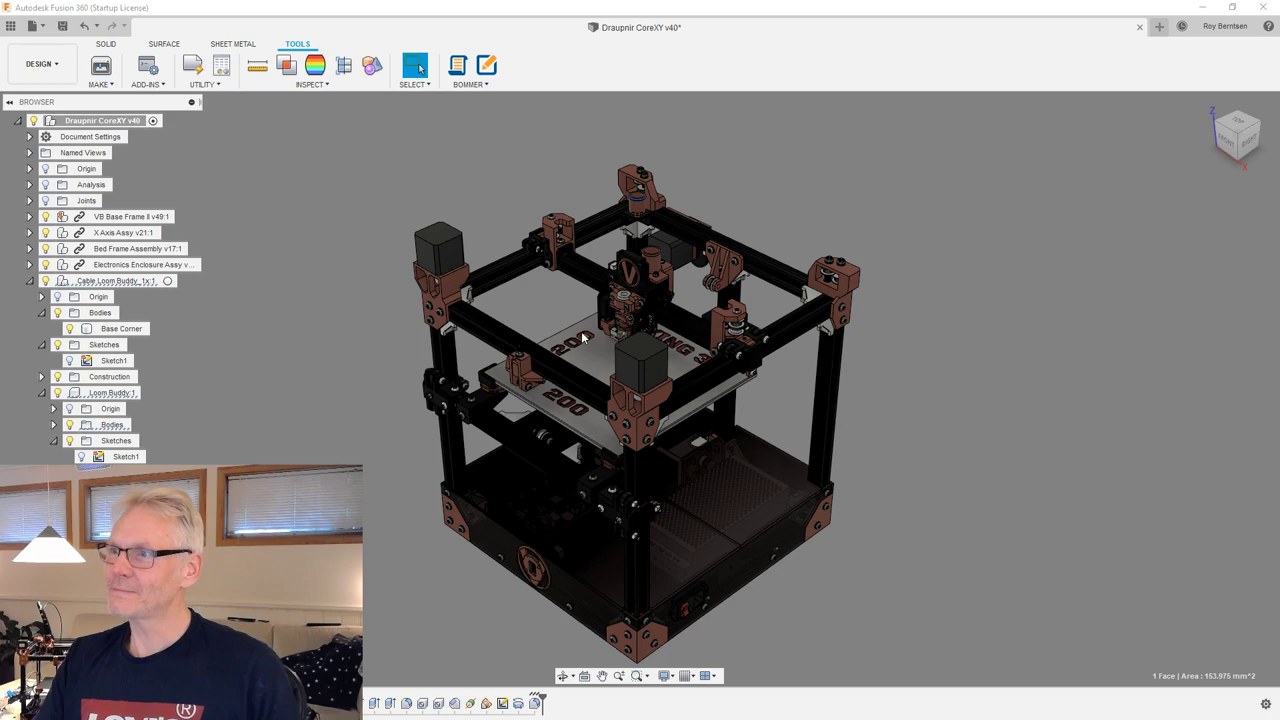
Examine the print head and its cable tube holder on the X axis from the top view.
left_click(1221, 172)
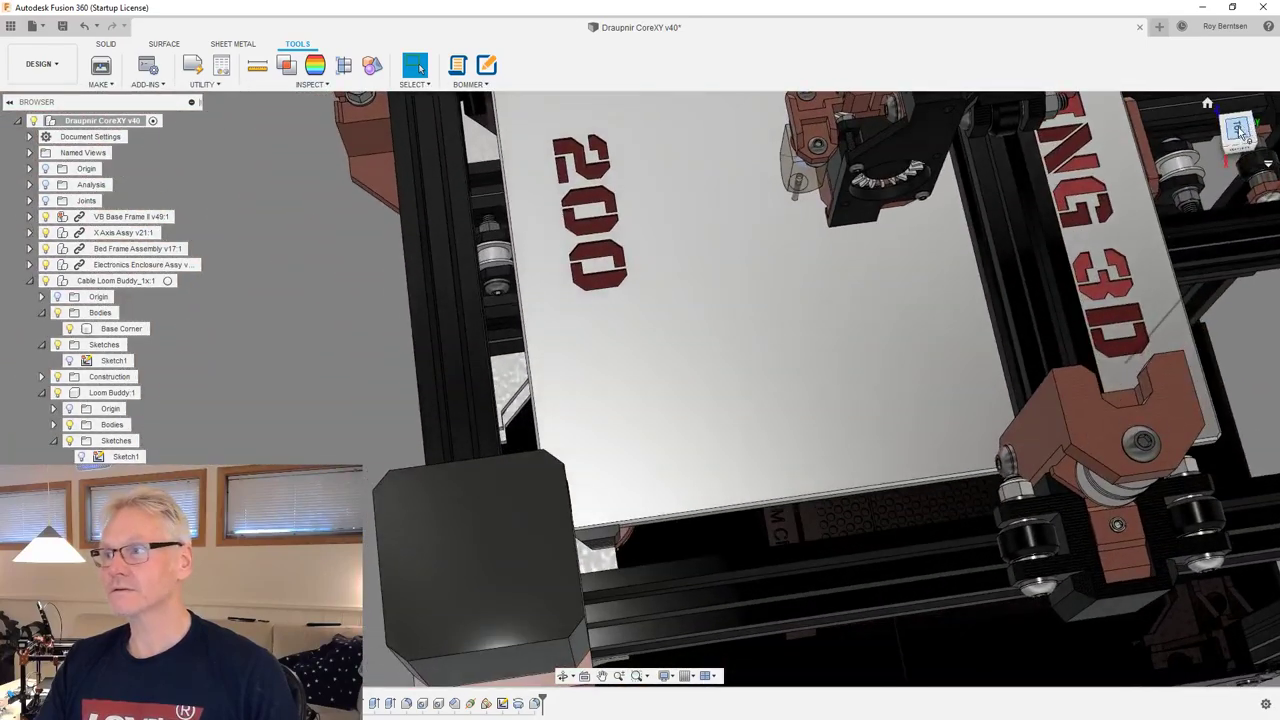
left_click(1238, 130)
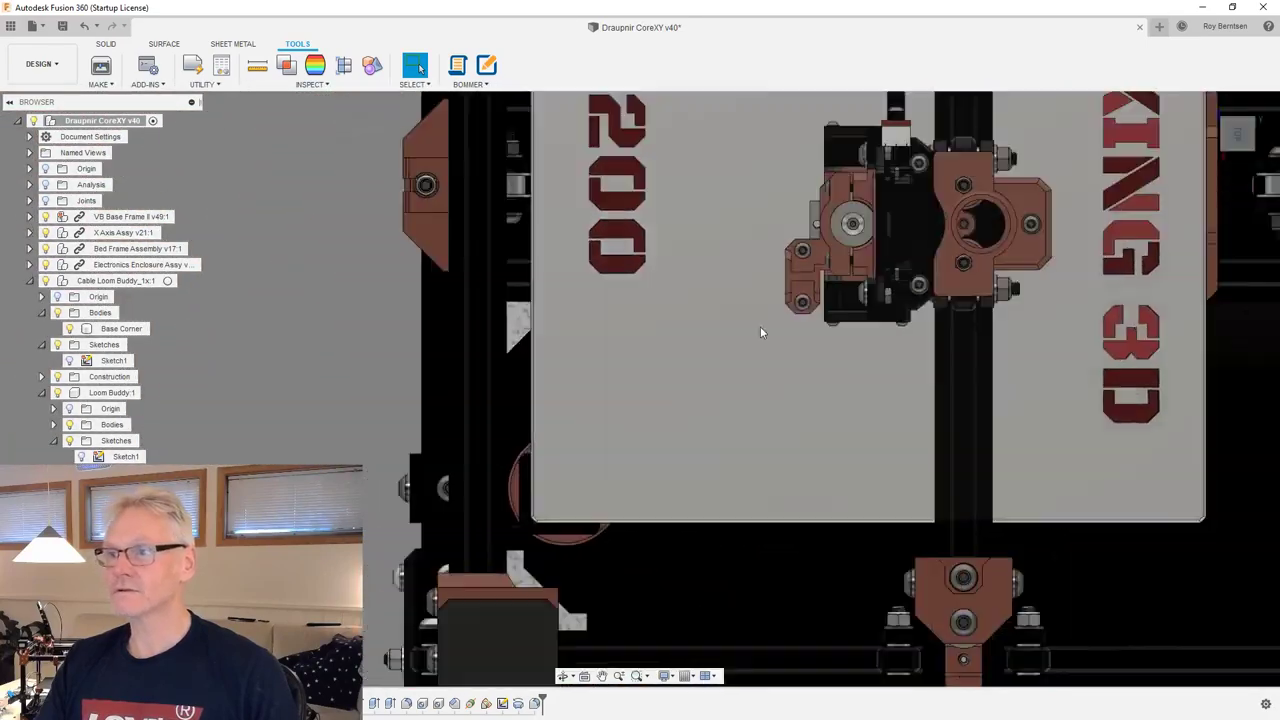
scroll(892, 223, "up", 3)
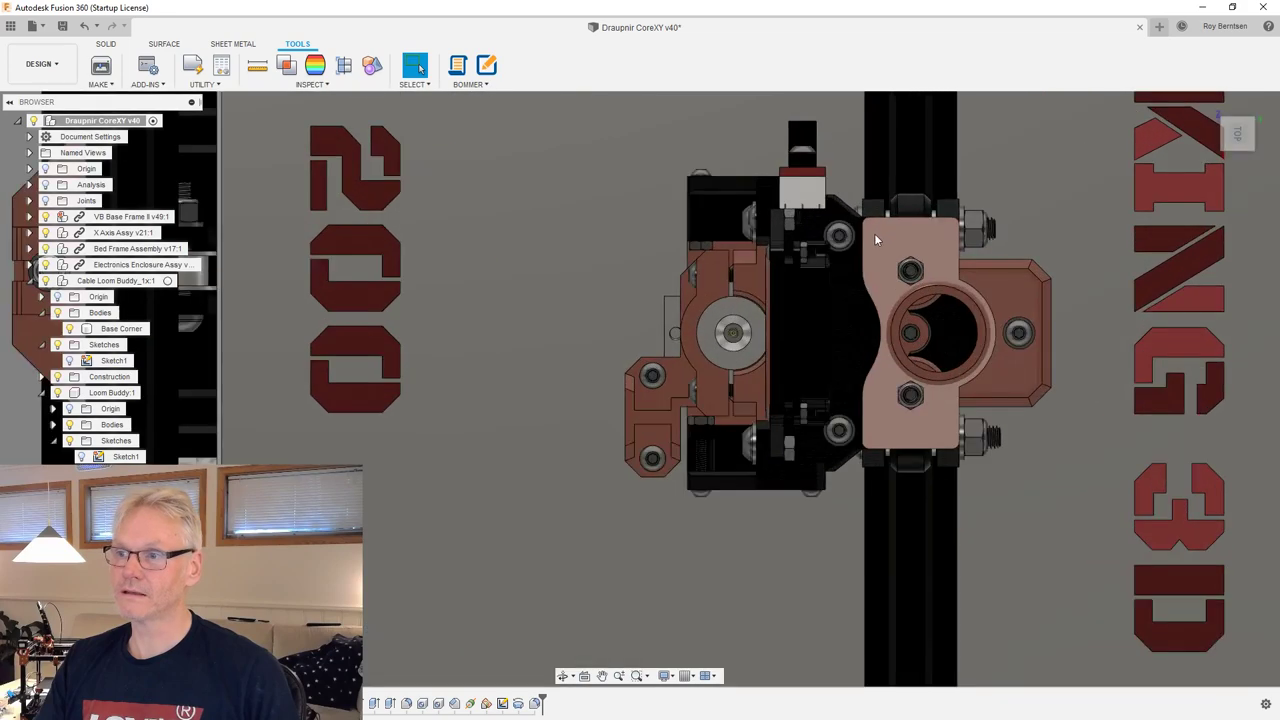
scroll(837, 306, "down", 3)
scroll(839, 296, "down", 5)
scroll(841, 298, "up", 5)
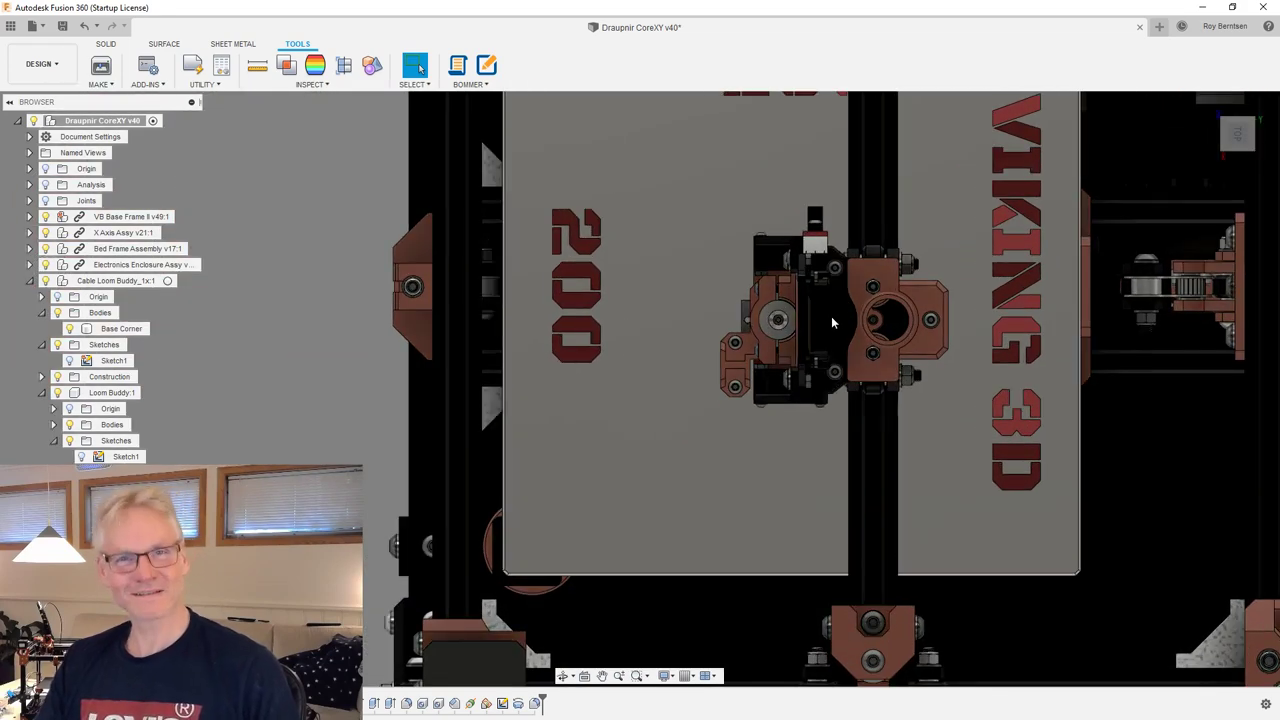
scroll(815, 316, "up", 6)
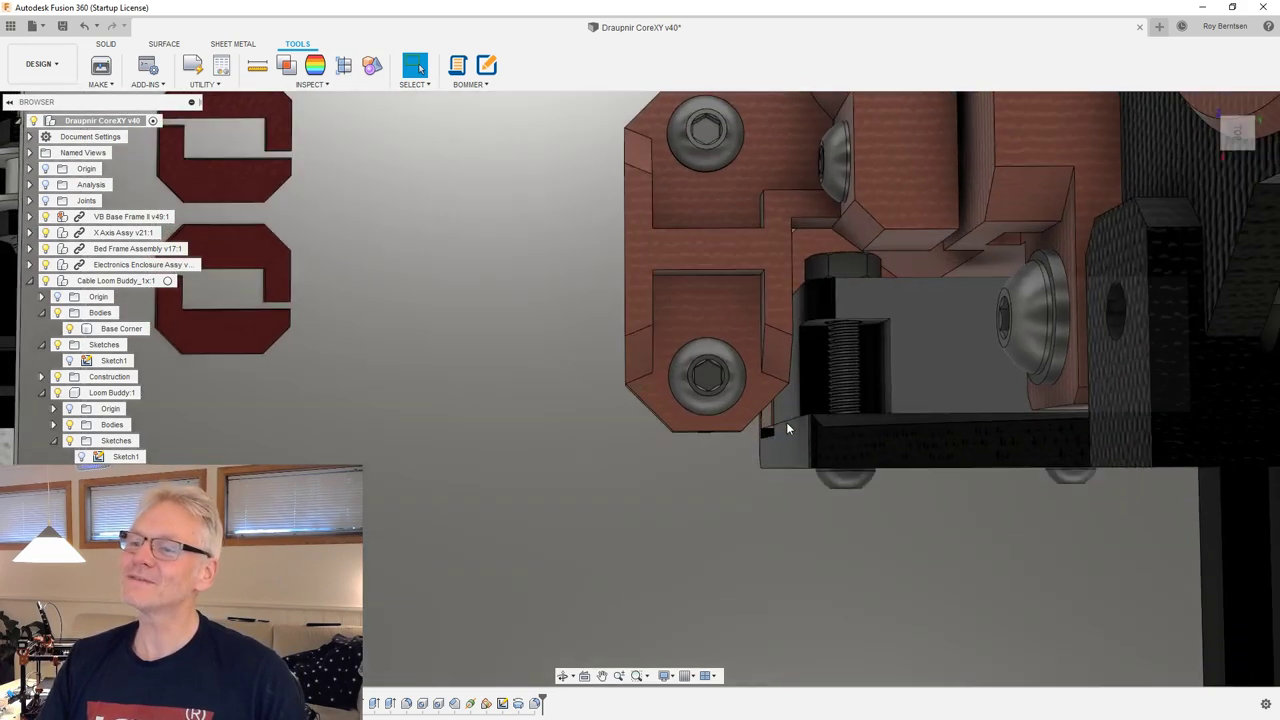
Inspect the E3D hotend and the Hotend Buddy Clamp_1x on the print head, highlighting each part and clearing the selection.
middle_click_drag(786, 428, 982, 371, "shift")
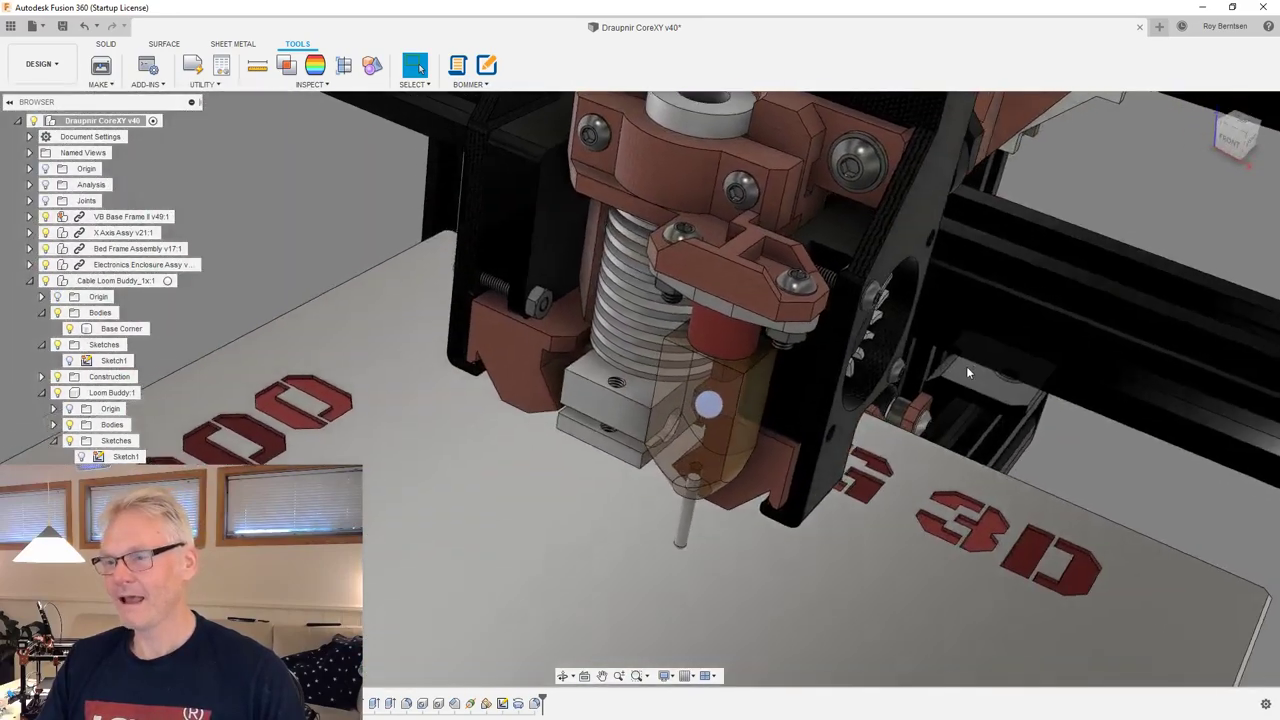
middle_click_drag(964, 363, 656, 373, "shift")
left_click(635, 226)
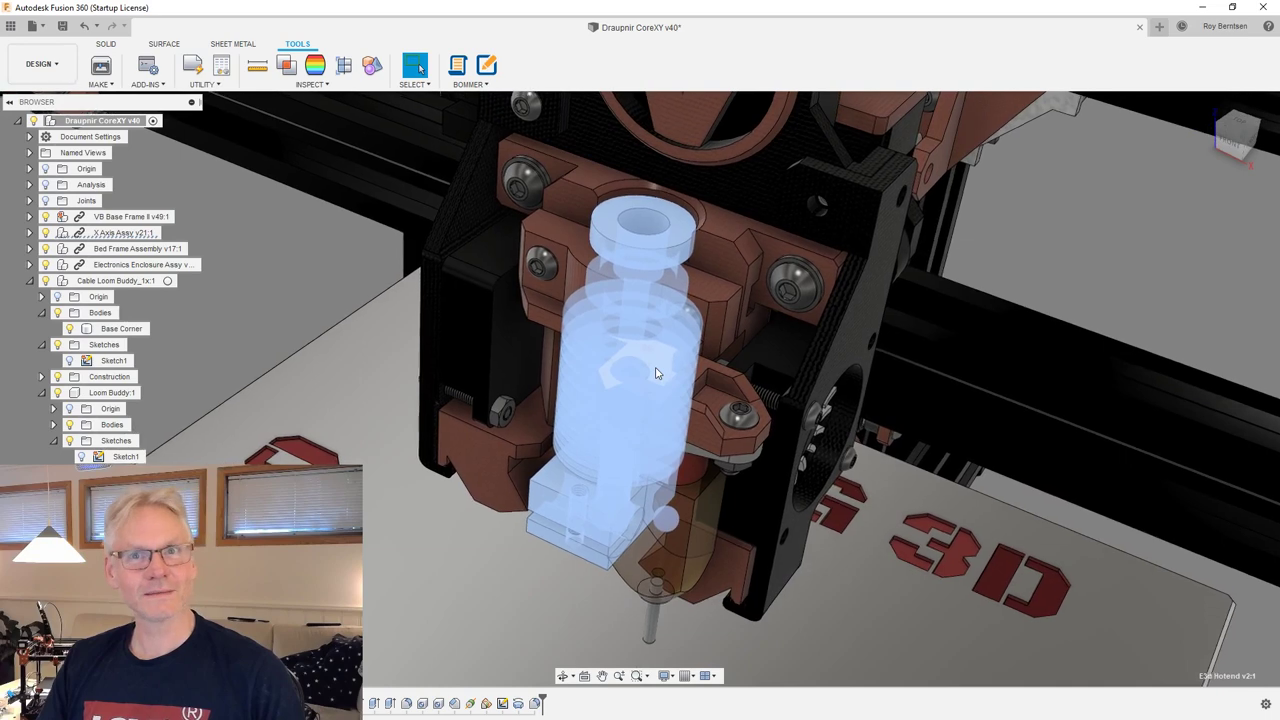
middle_click_drag(656, 373, 657, 372, "shift")
middle_click_drag(1111, 233, 739, 312, "shift")
double_click(738, 311)
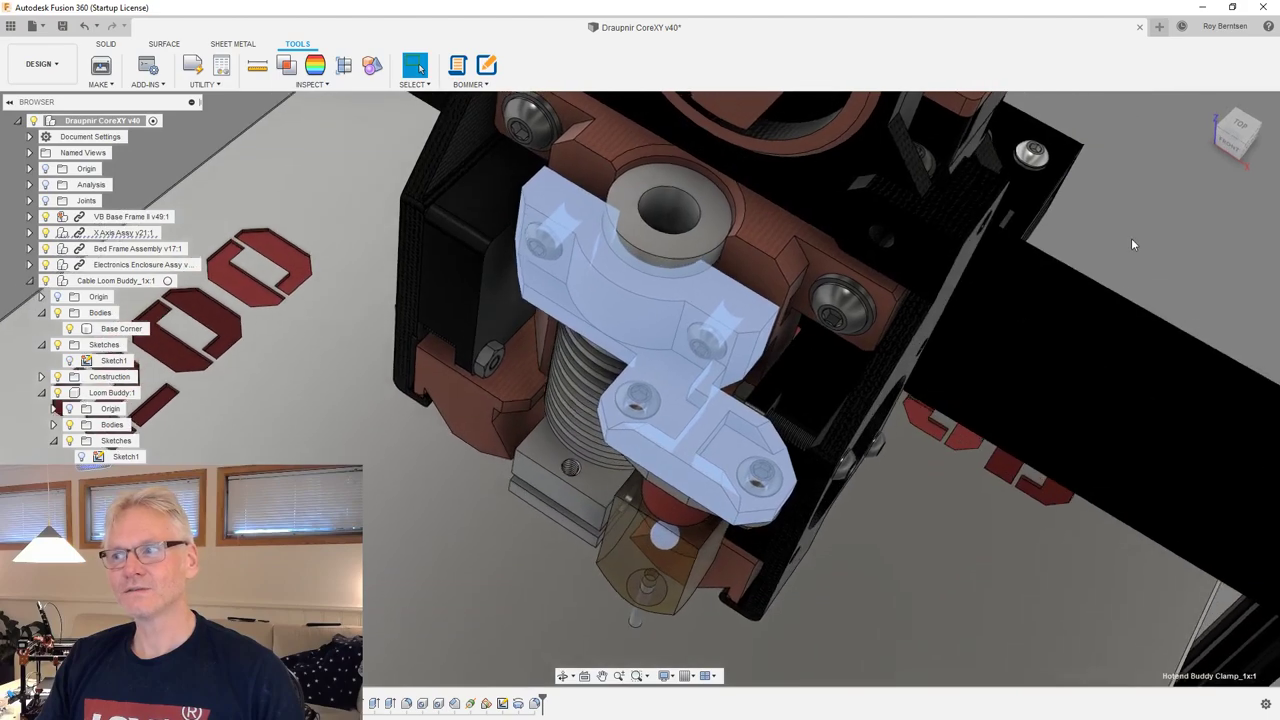
left_click(1131, 239)
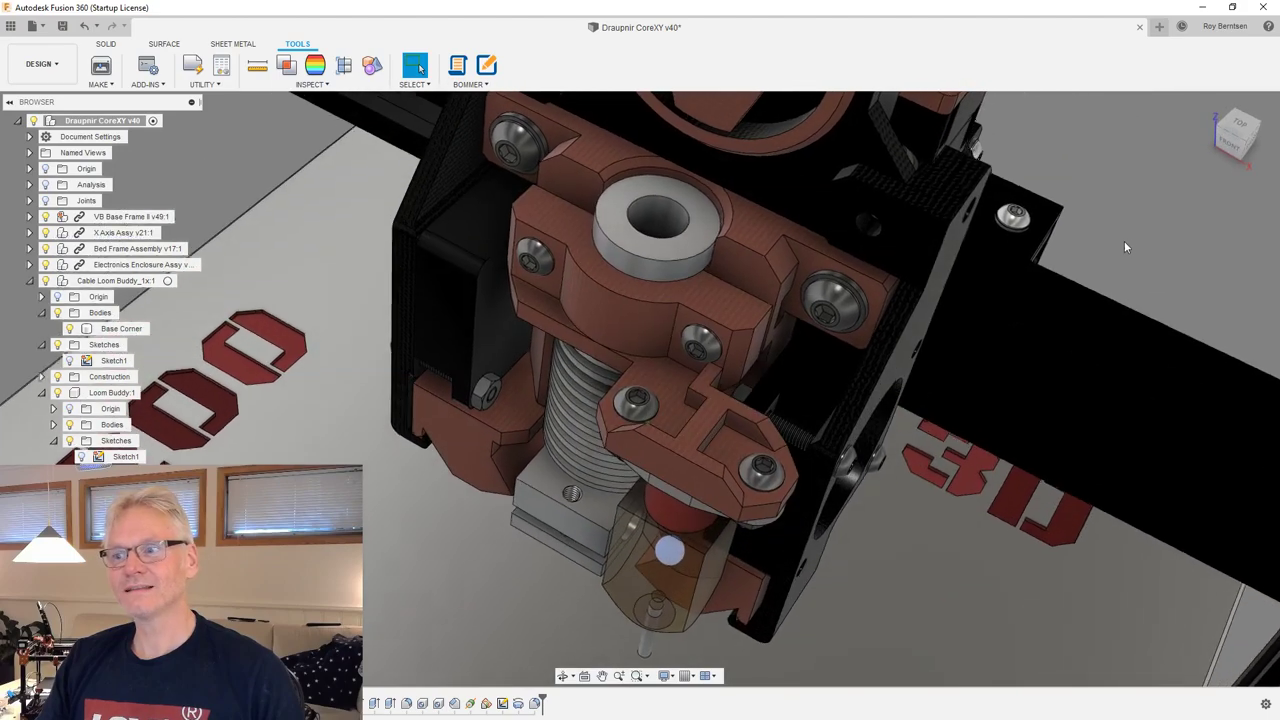
Inspect the Hotend Buddy_1x bracket behind the hotend from several angles and clear its selection.
middle_click_drag(700, 491, 682, 483, "shift")
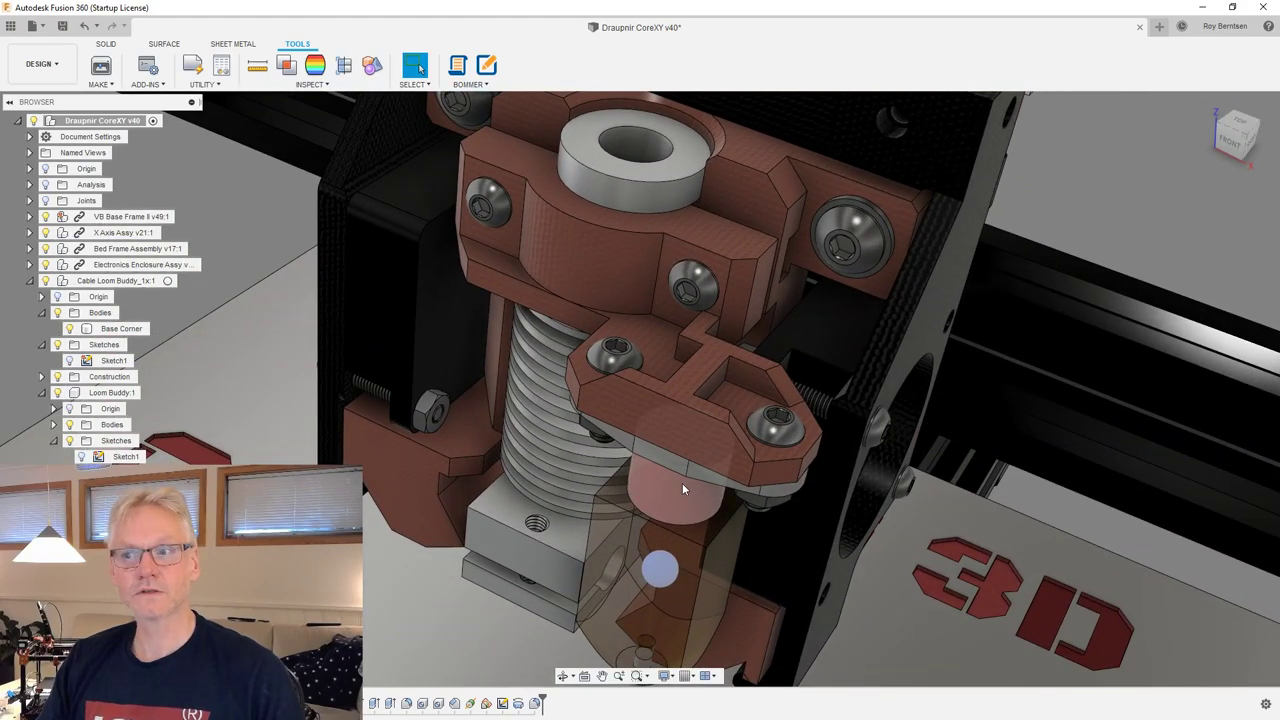
middle_click_drag(682, 483, 807, 226, "shift")
left_click(730, 260)
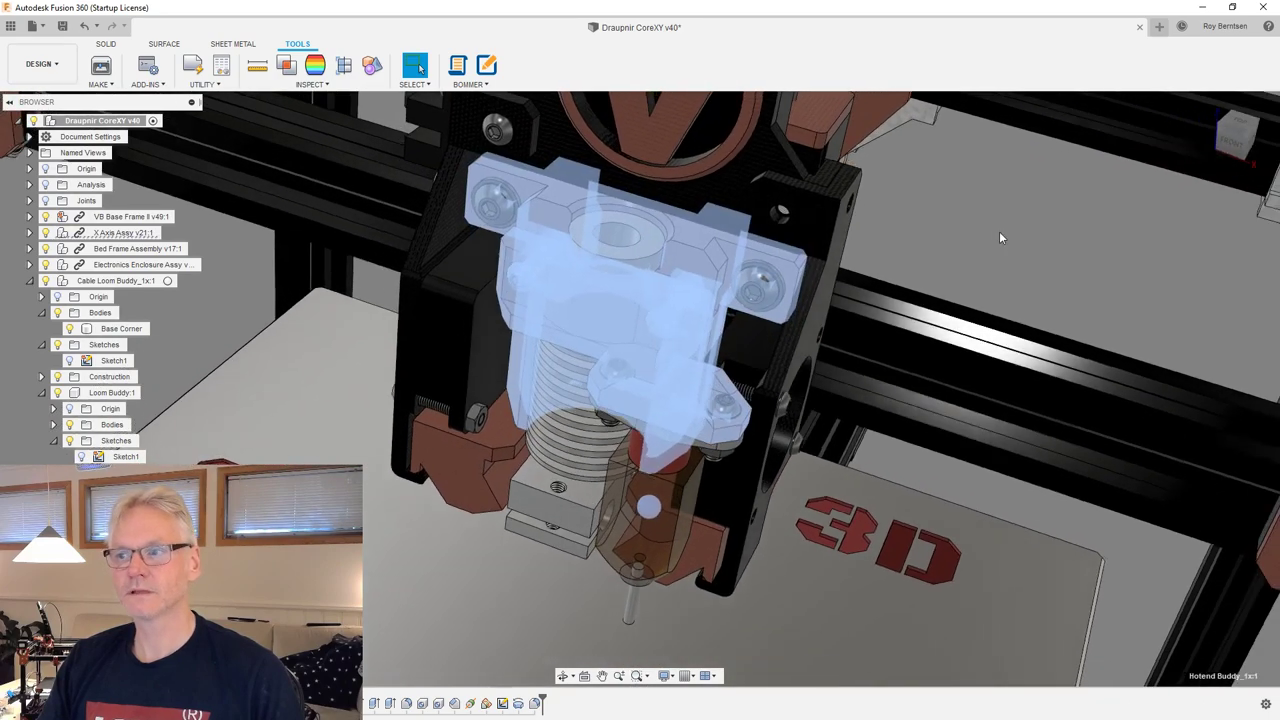
left_click(999, 232)
middle_click_drag(692, 289, 694, 265, "shift")
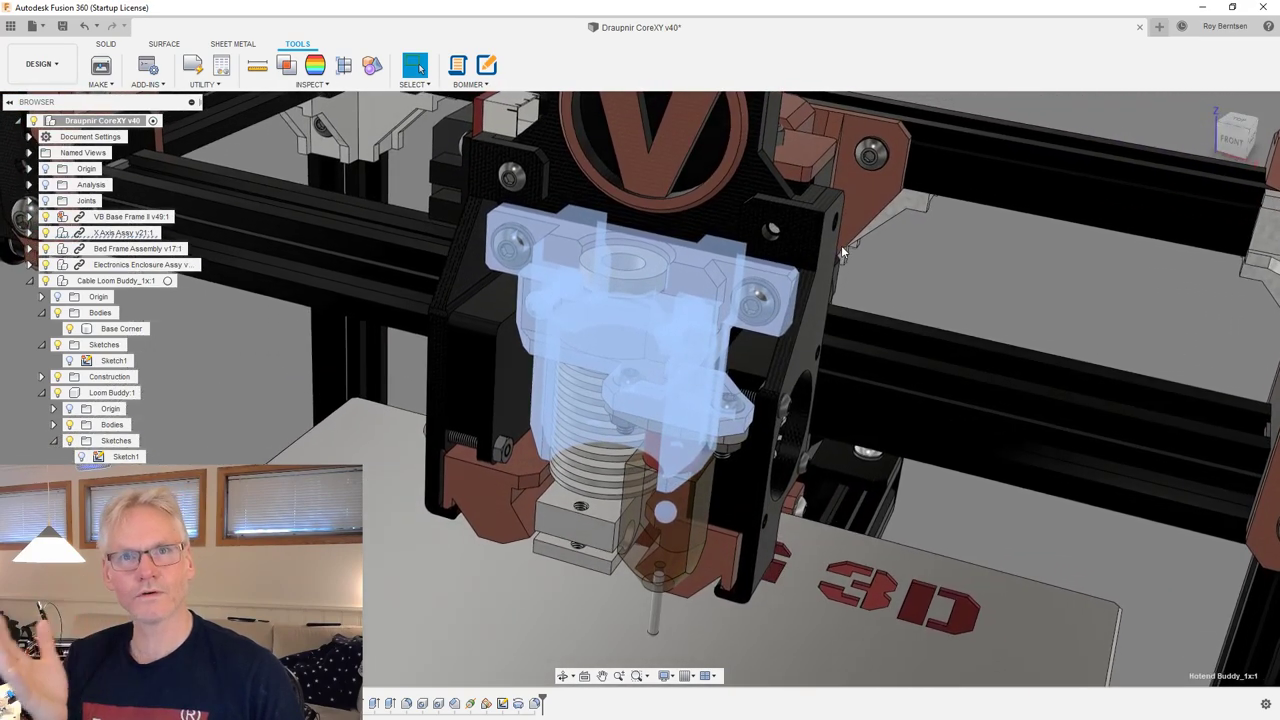
middle_click_drag(842, 252, 842, 252, "shift")
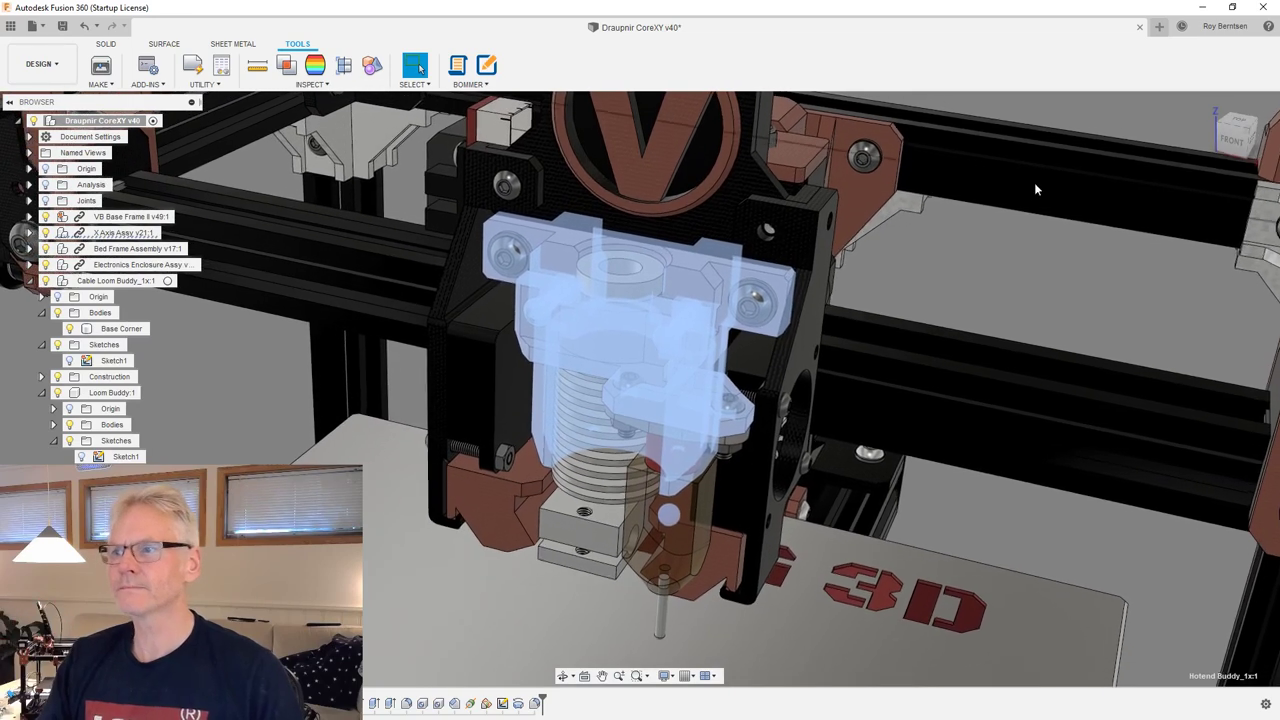
left_click(997, 264)
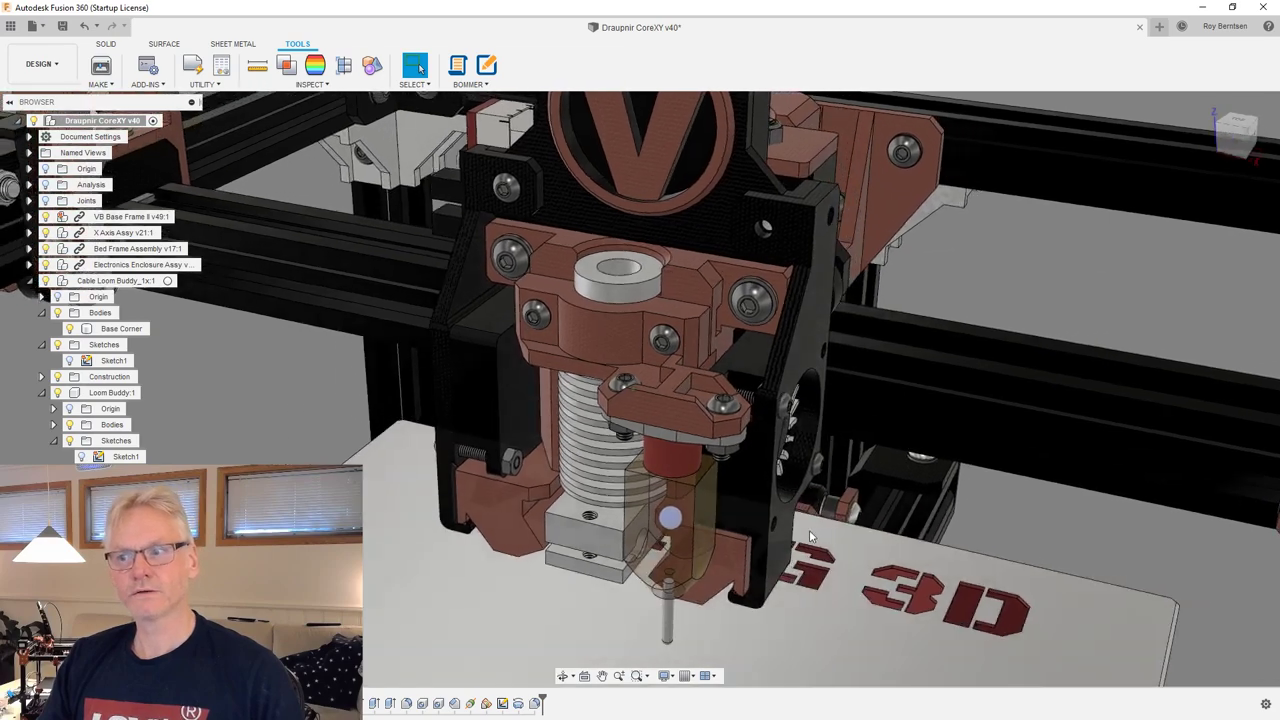
Inspect the probe holder screws and the Hotend Buddy_1x bracket on the print head, then clear the selection.
scroll(662, 360, "up", 3)
double_click(779, 423)
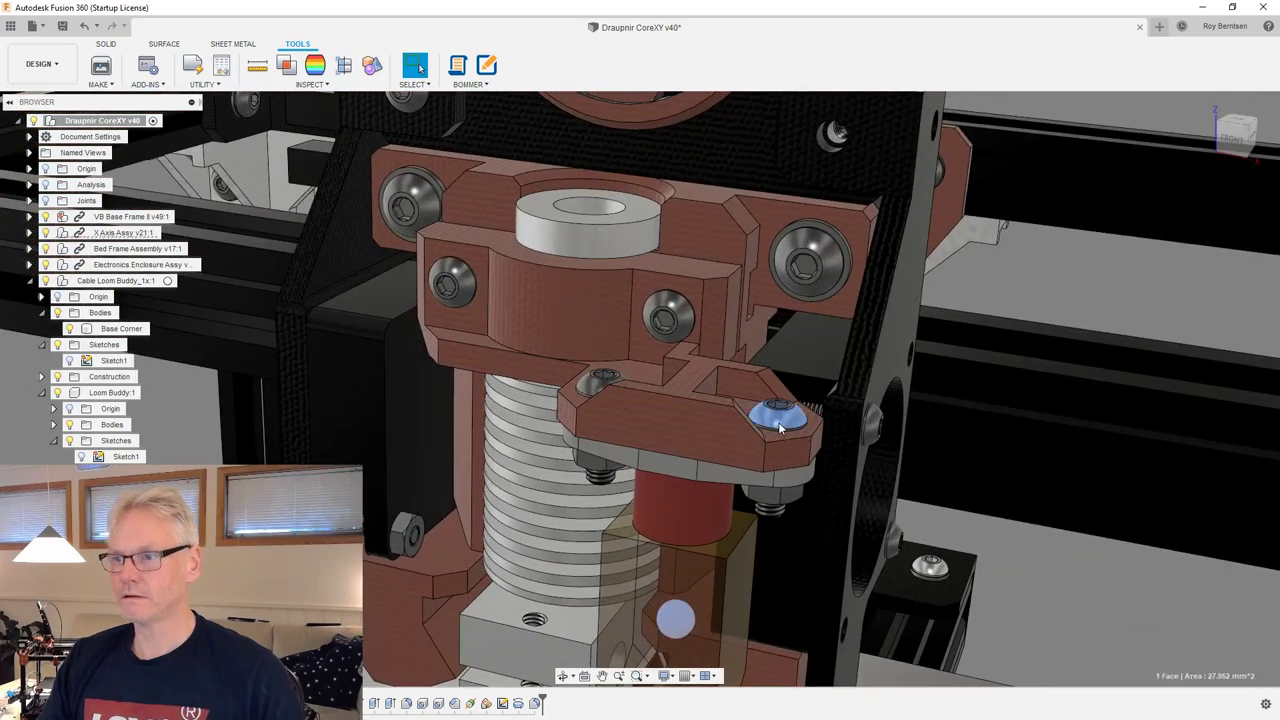
double_click(604, 382)
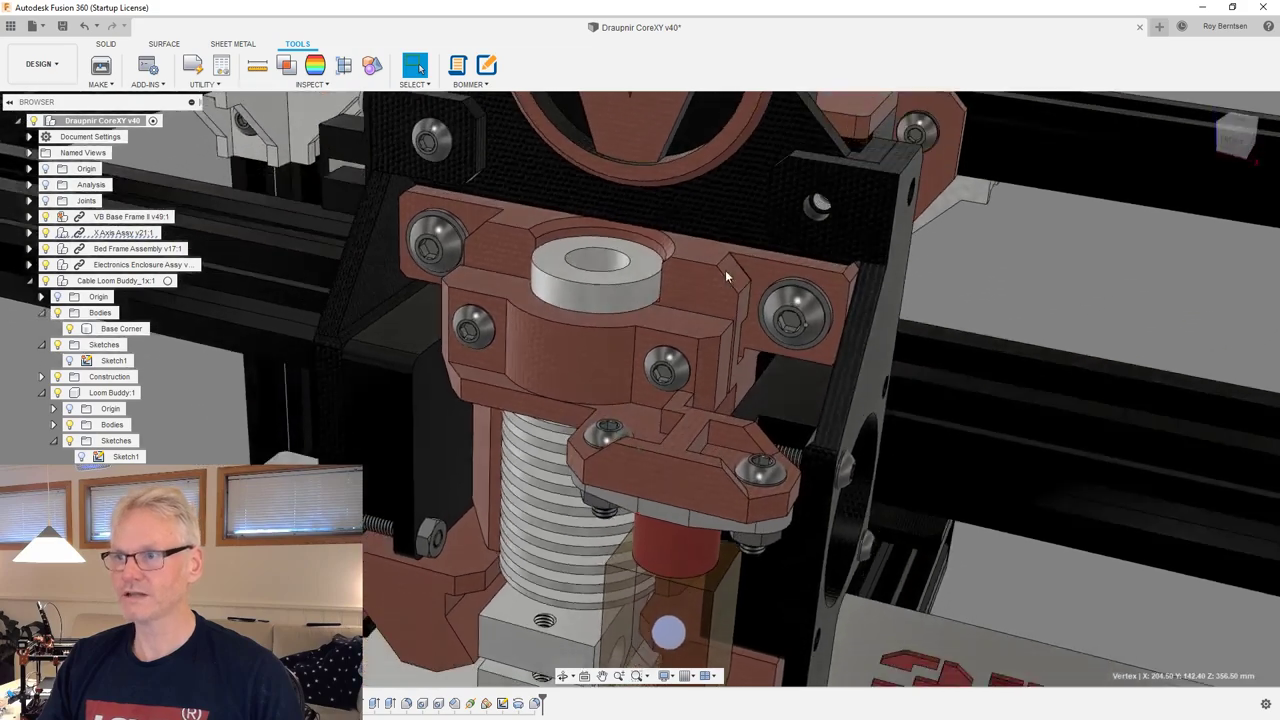
double_click(714, 282)
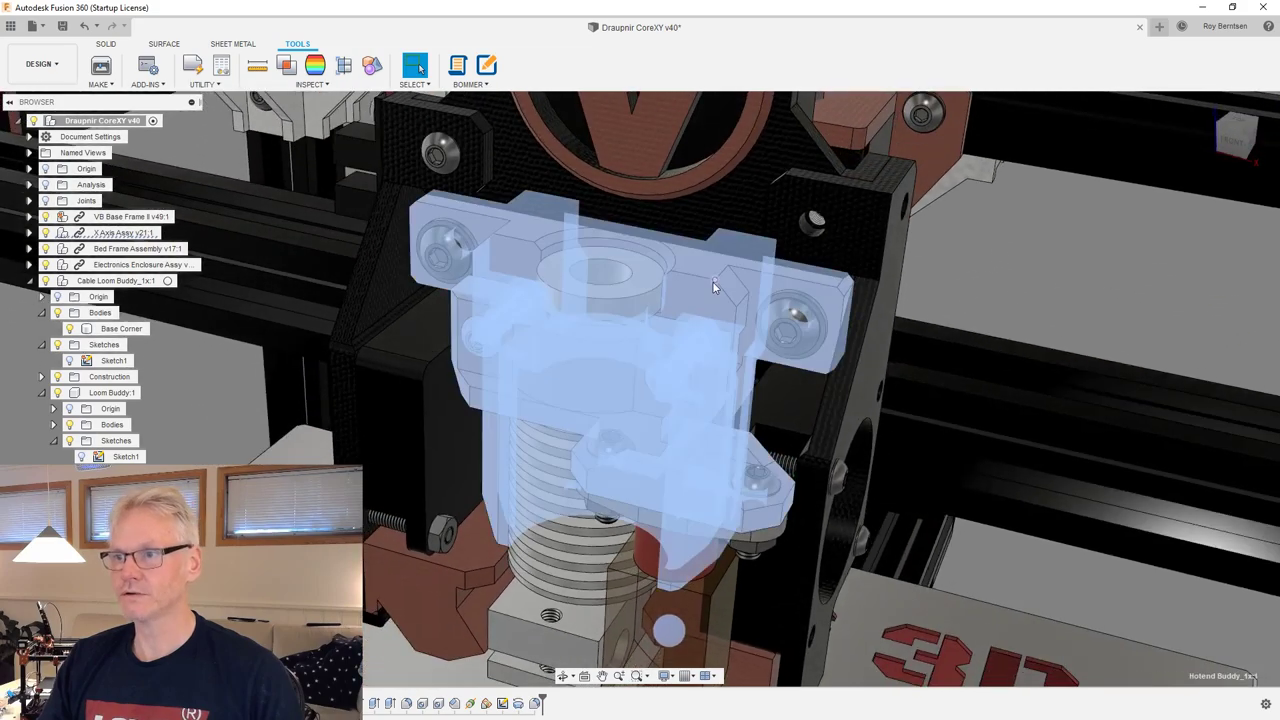
left_click(975, 284)
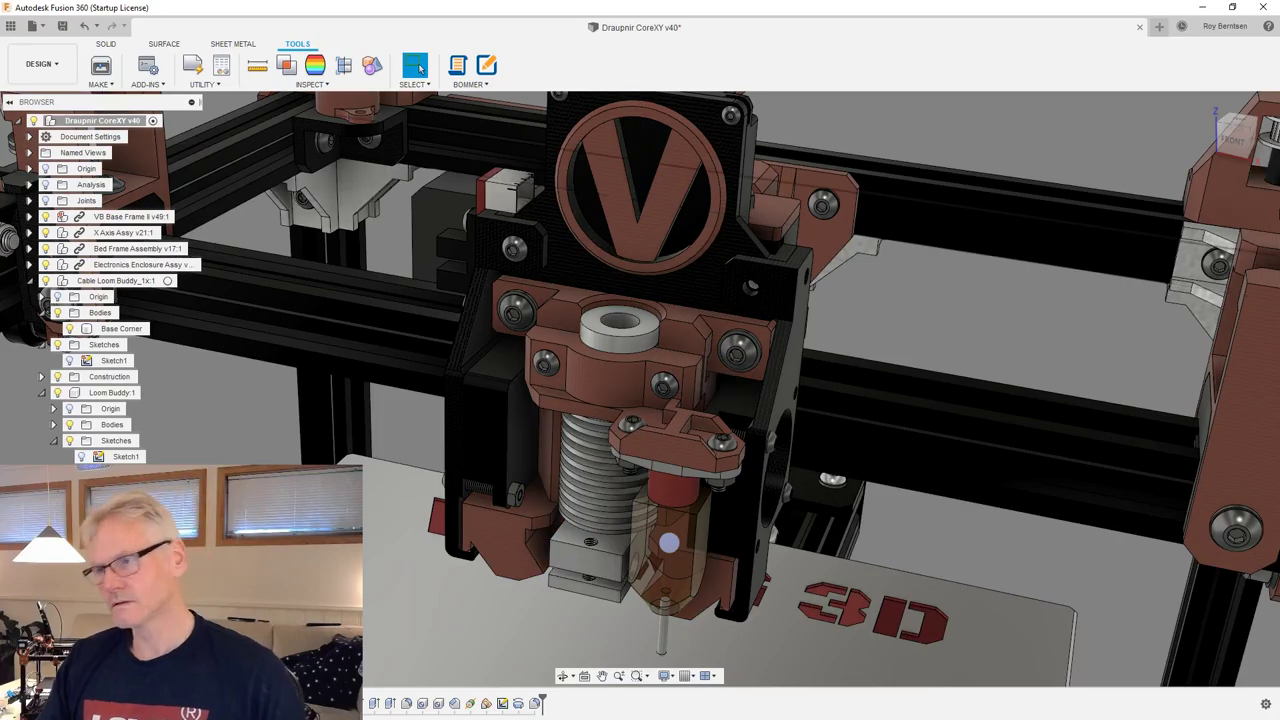
Slide the print head a short way along the X axis in the top view, keeping it over the bed.
left_click(1240, 122)
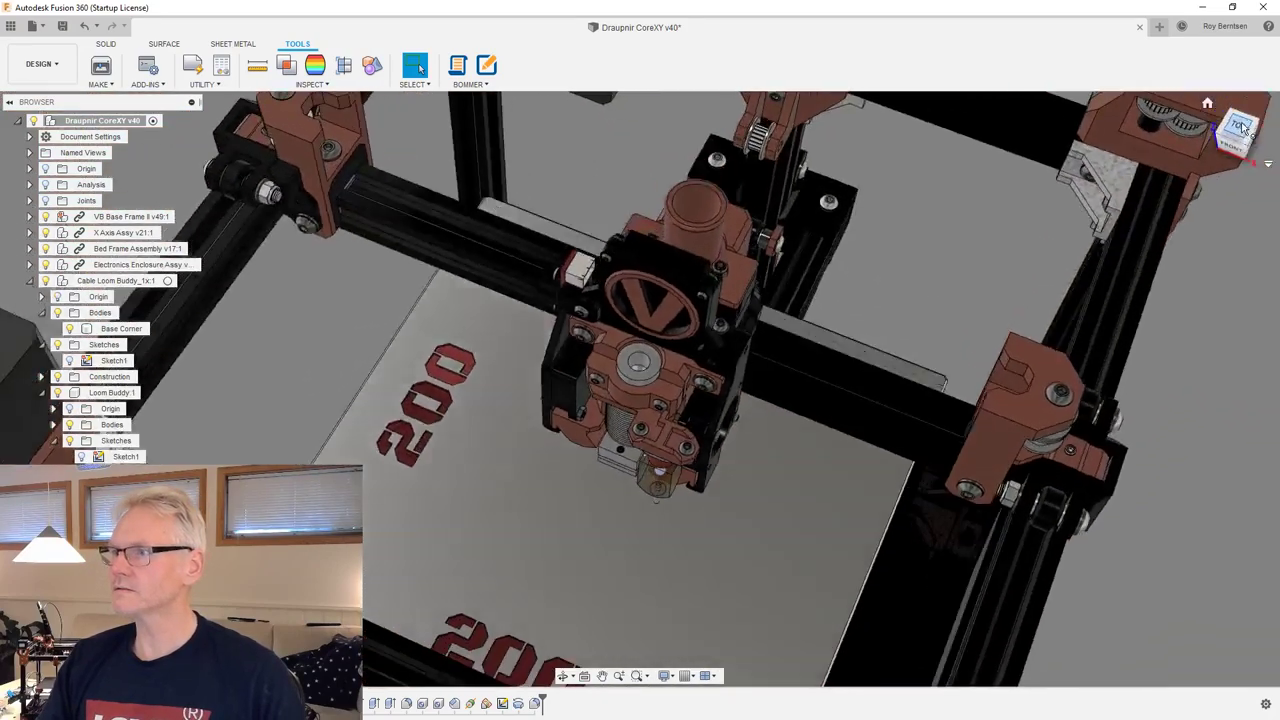
scroll(705, 395, "up", 6)
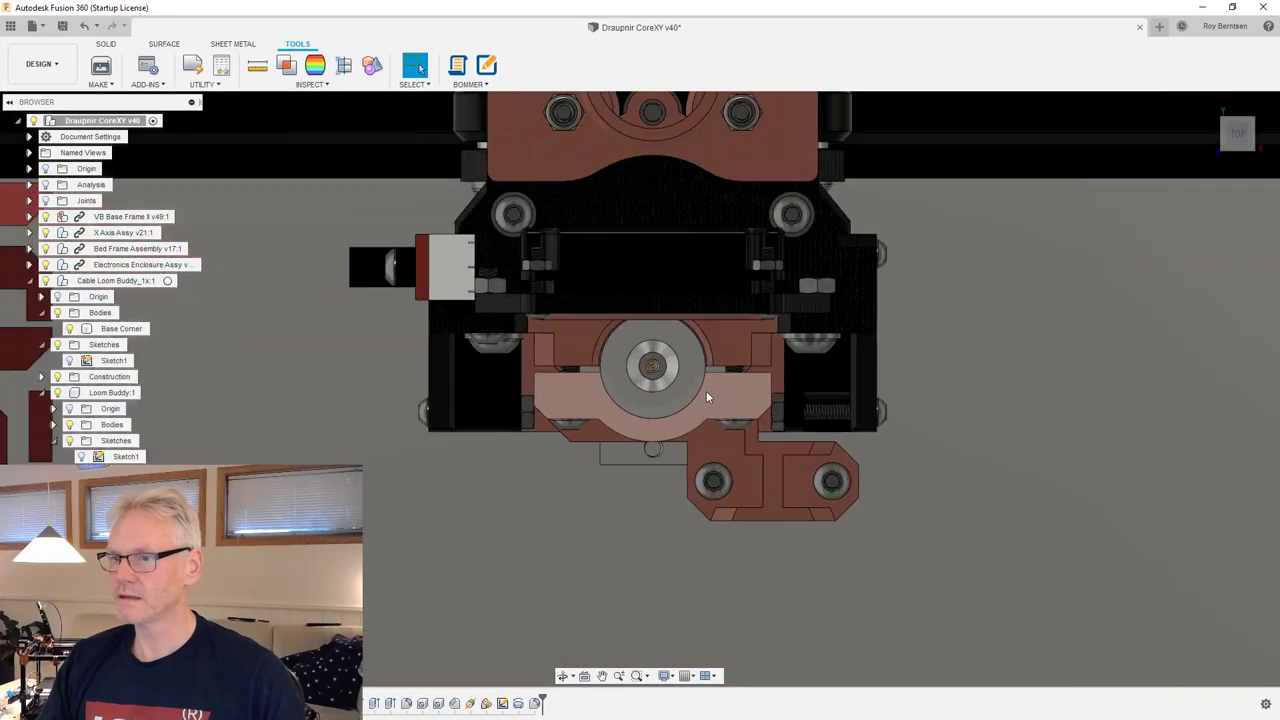
scroll(720, 397, "down", 2)
scroll(707, 310, "down", 3)
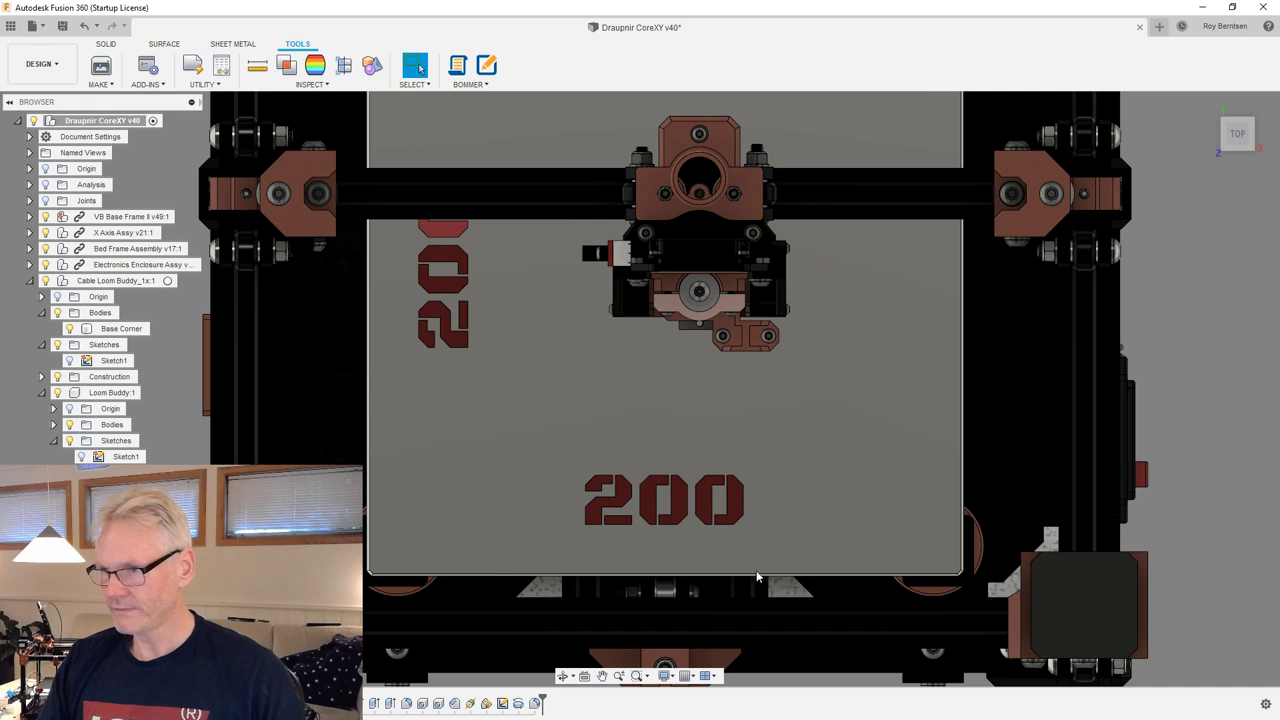
left_click_drag(783, 676, 786, 678)
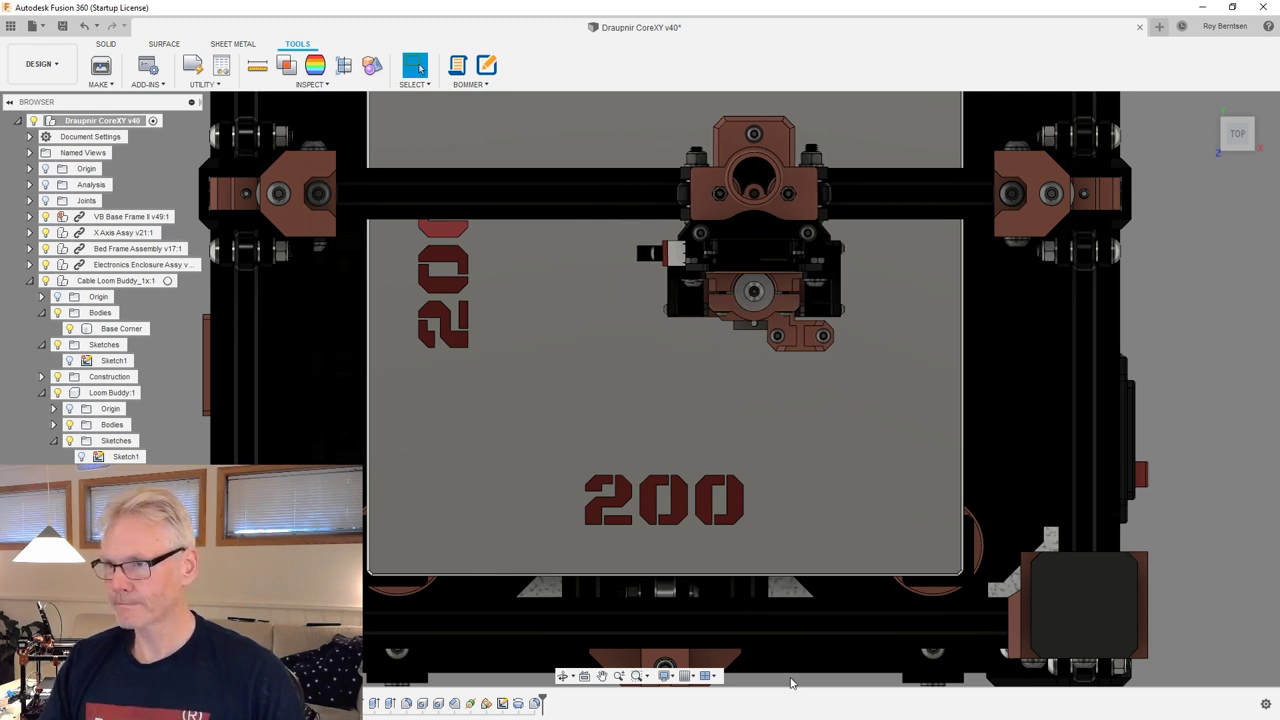
scroll(697, 152, "down", 2)
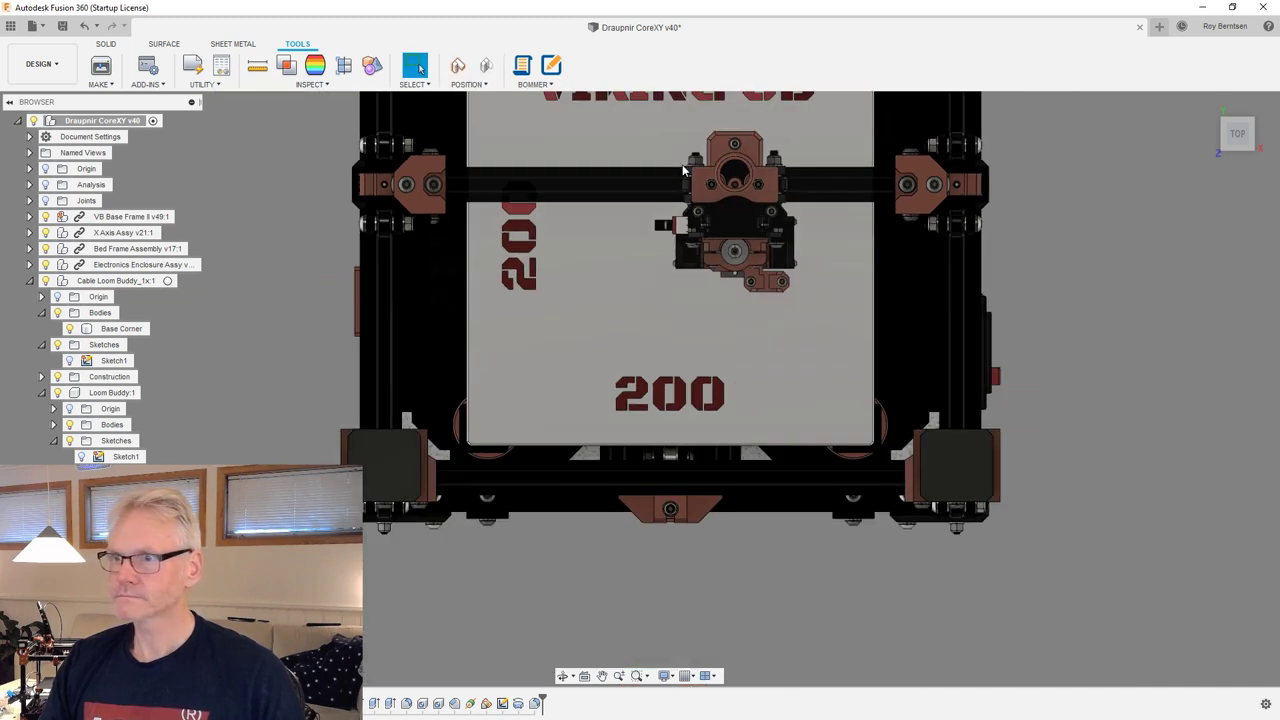
scroll(743, 158, "up", 1)
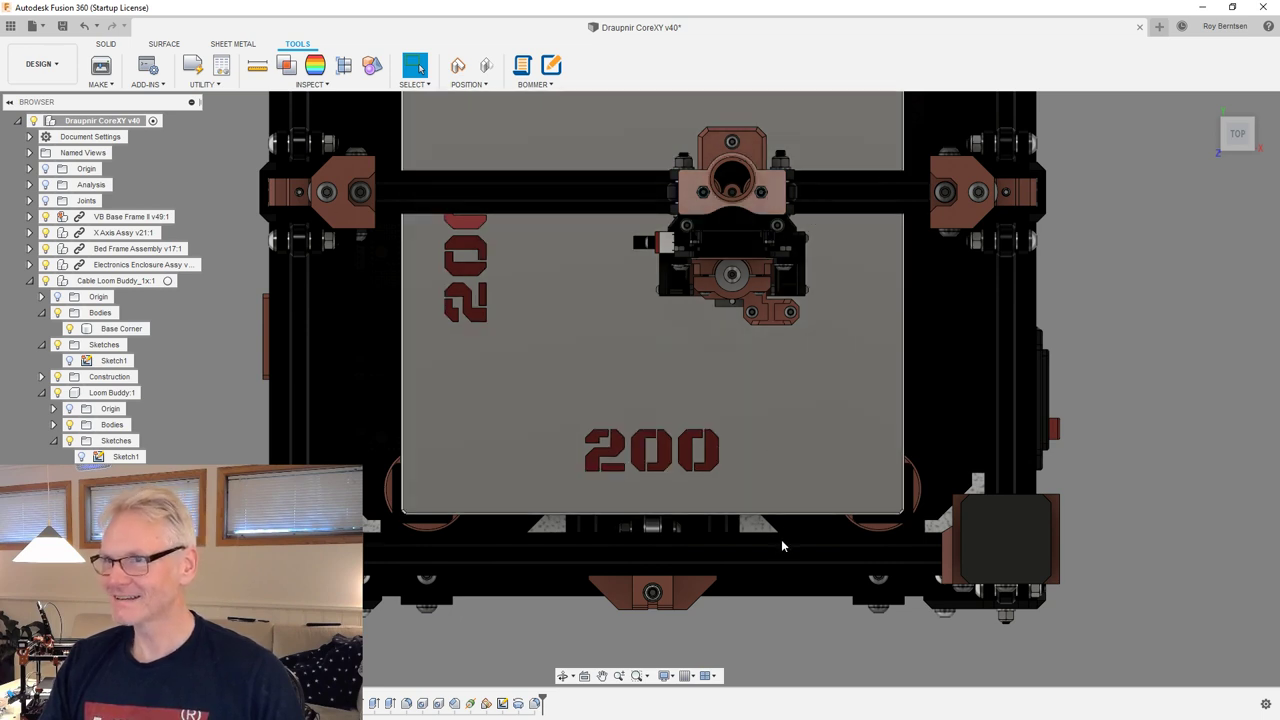
left_click_drag(1147, 287, 1176, 262)
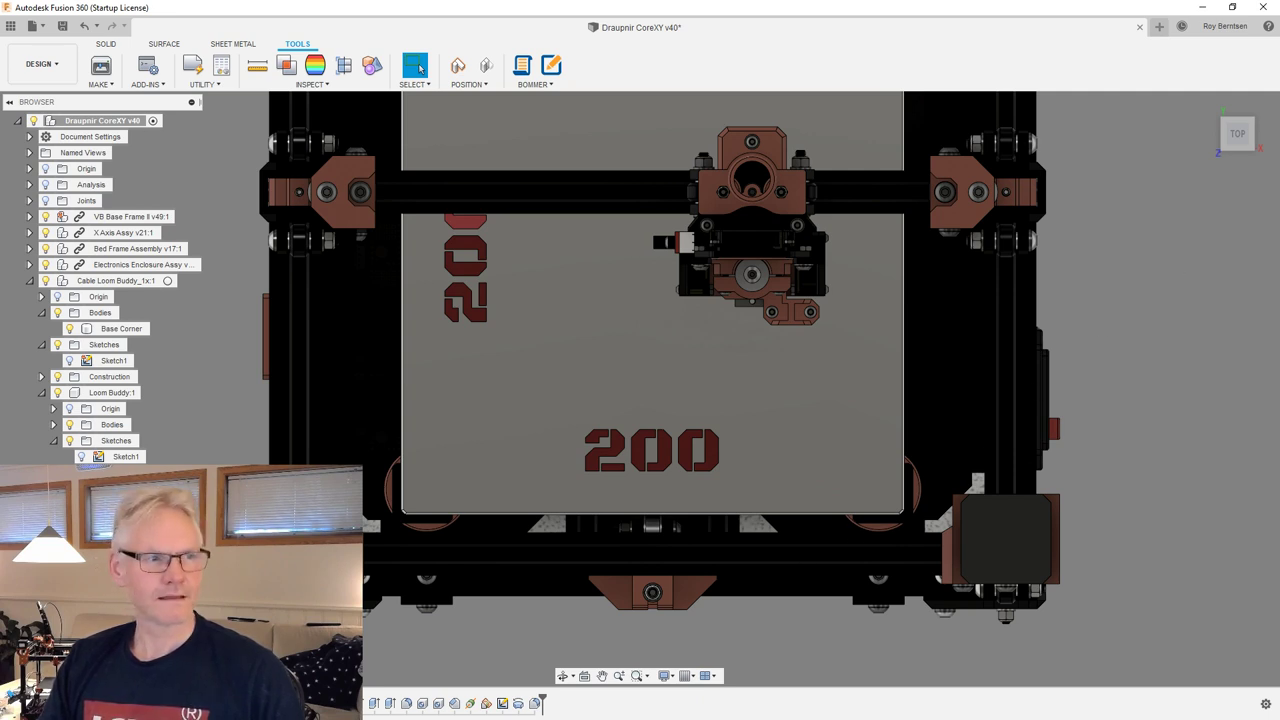
Check the printers in the D-Link camera's live view, then switch to Ultimaker Cura and print the two sliced parts on The King.
key("alt+Tab")
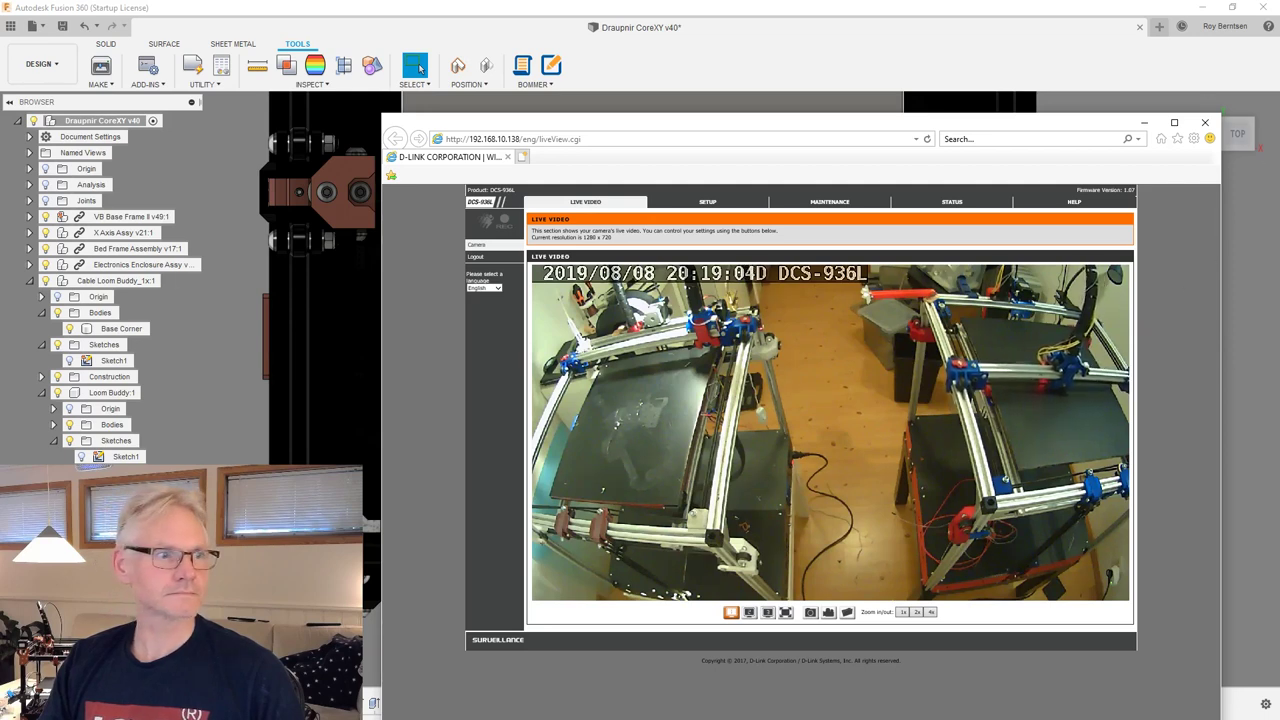
left_click(419, 67)
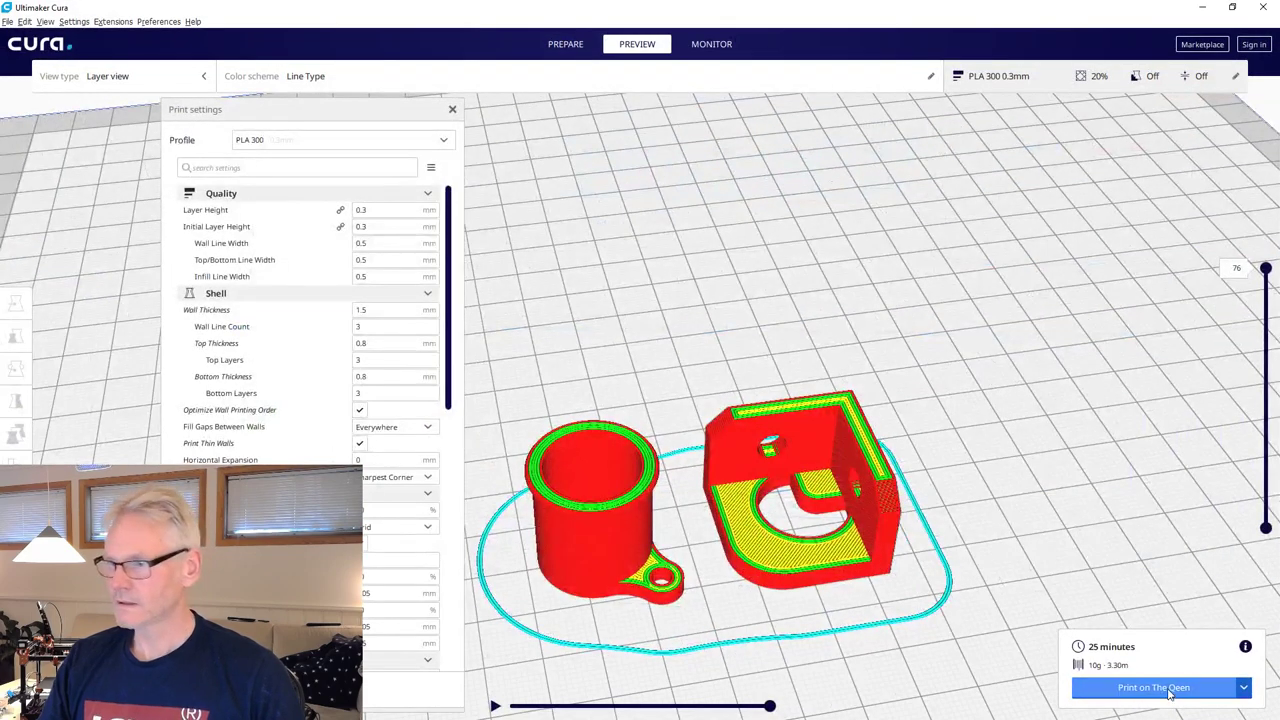
left_click(1244, 688)
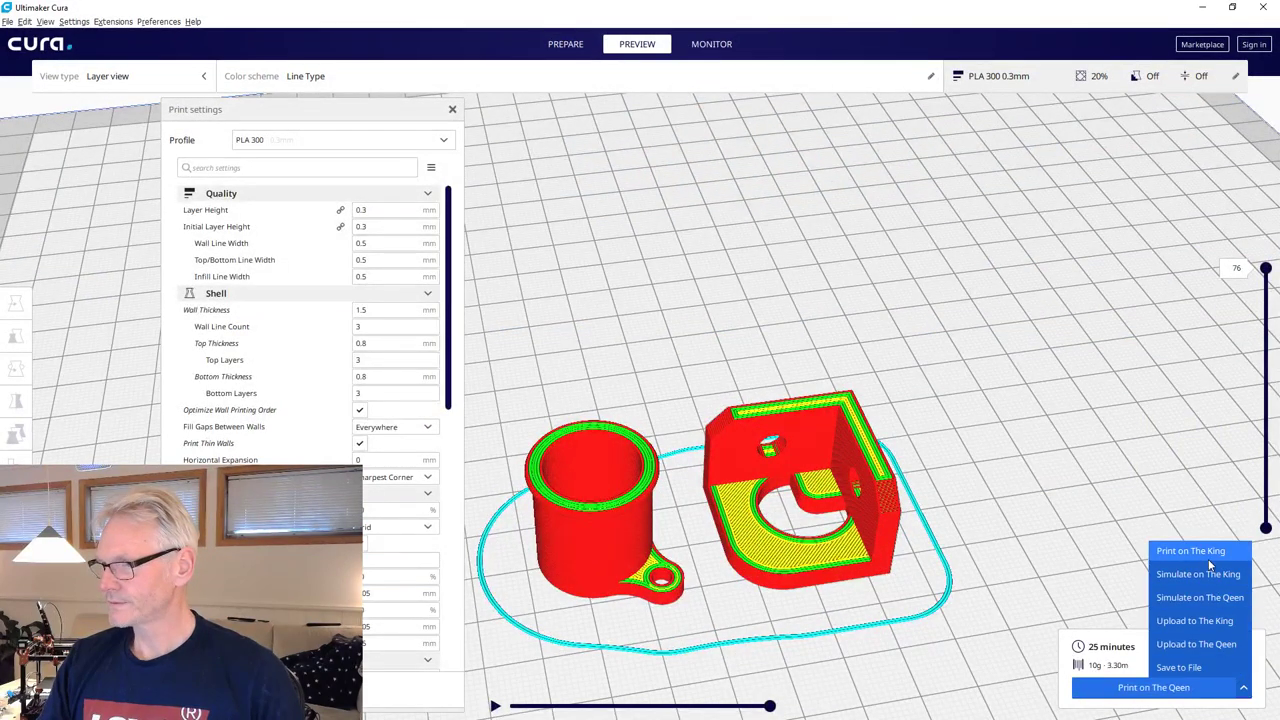
left_click(1208, 556)
left_click(1200, 695)
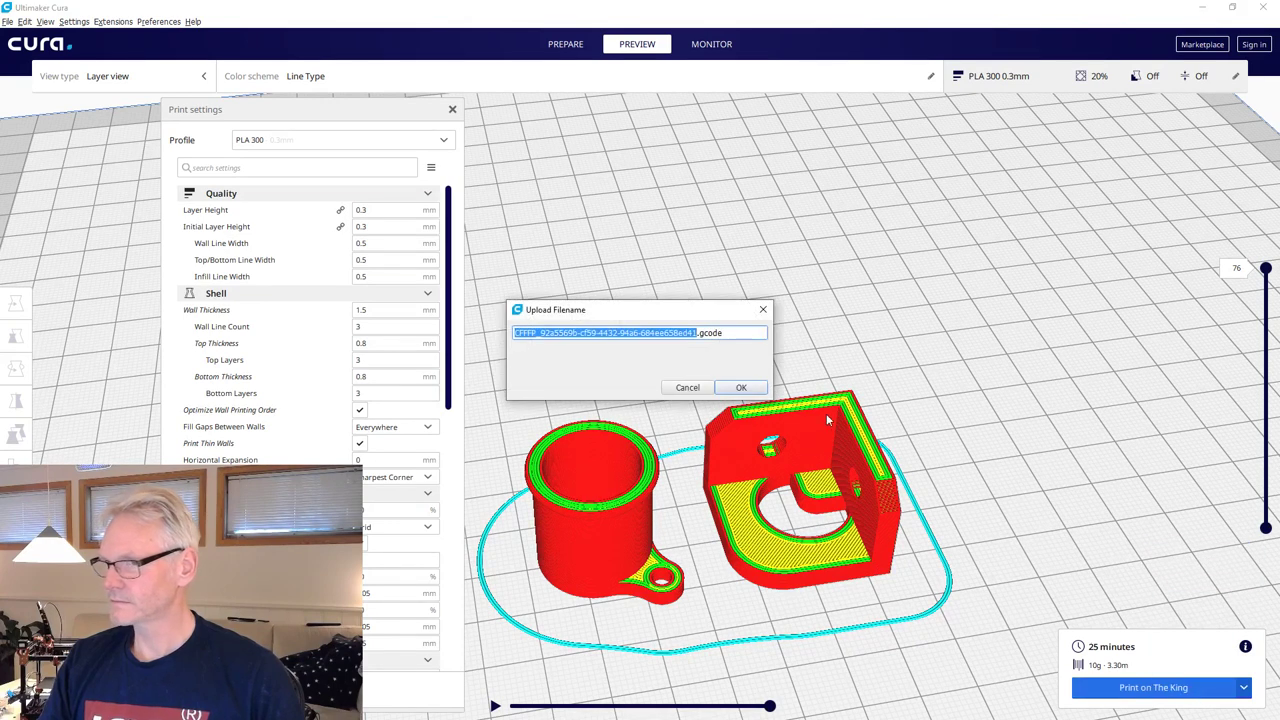
left_click(741, 388)
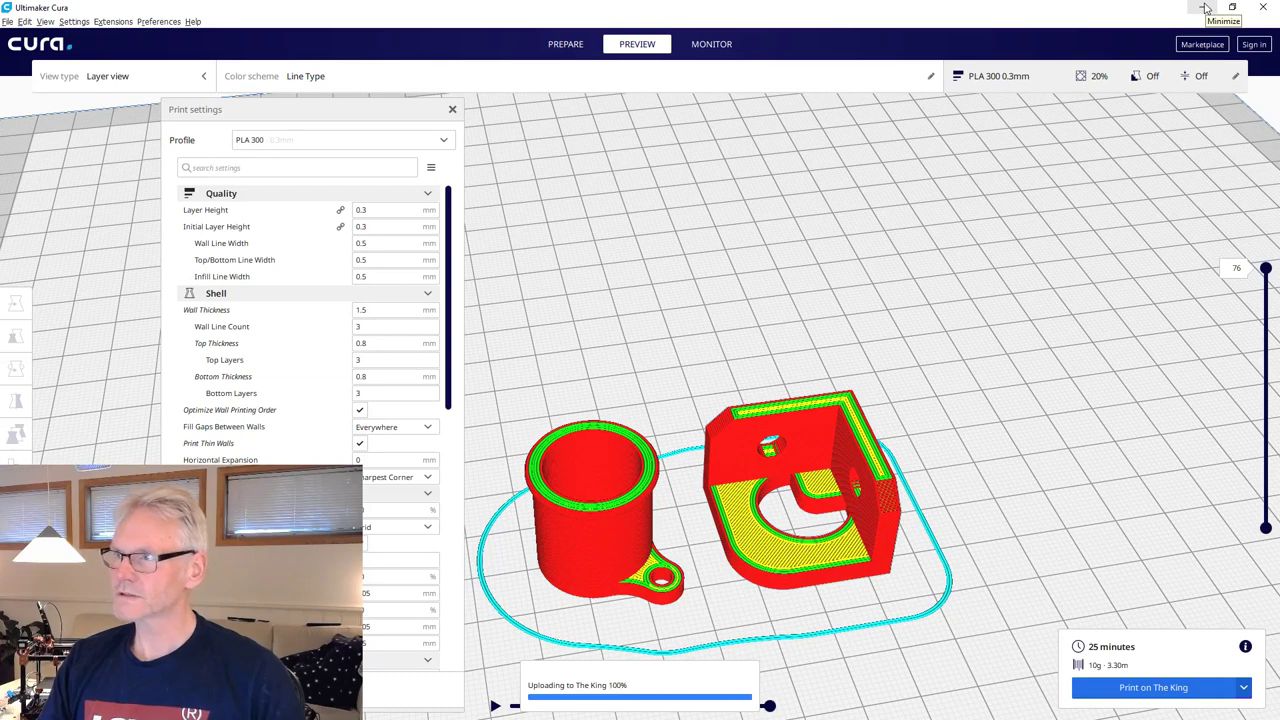
Switch to Duet Web Control in the browser, open the V-Queen printer's job status and stop its running print.
left_click(744, 697)
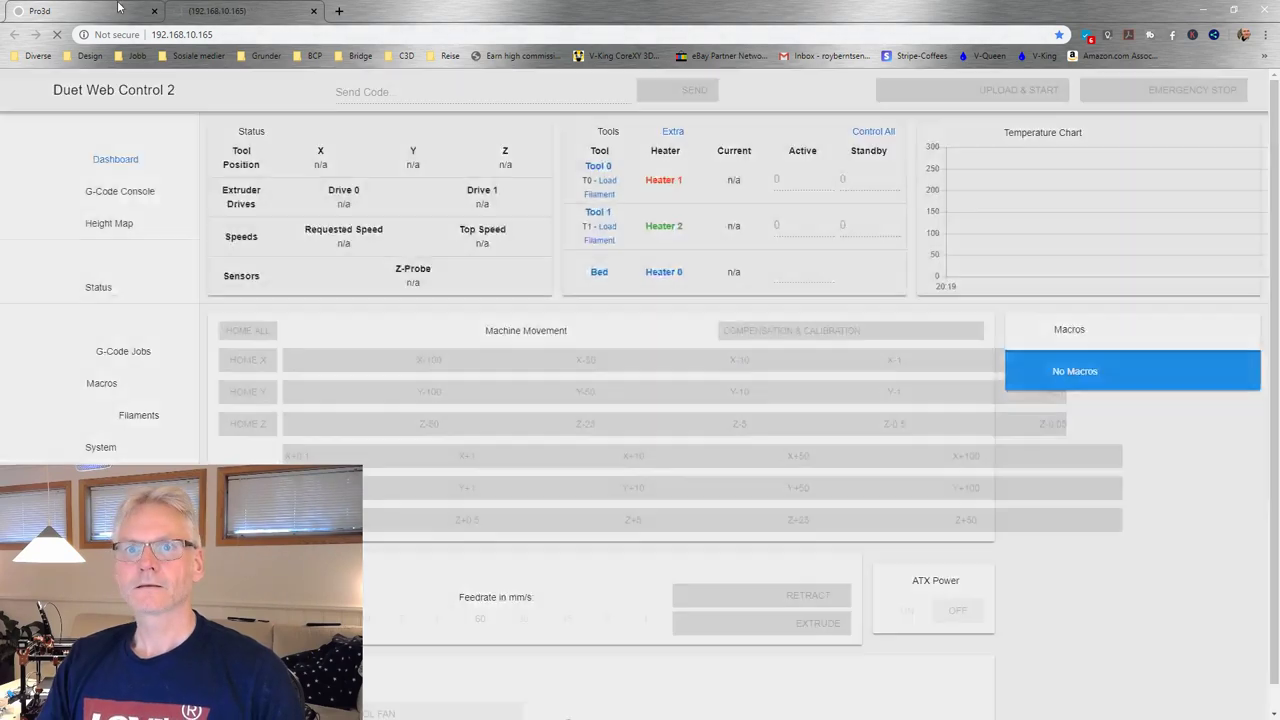
left_click(128, 14)
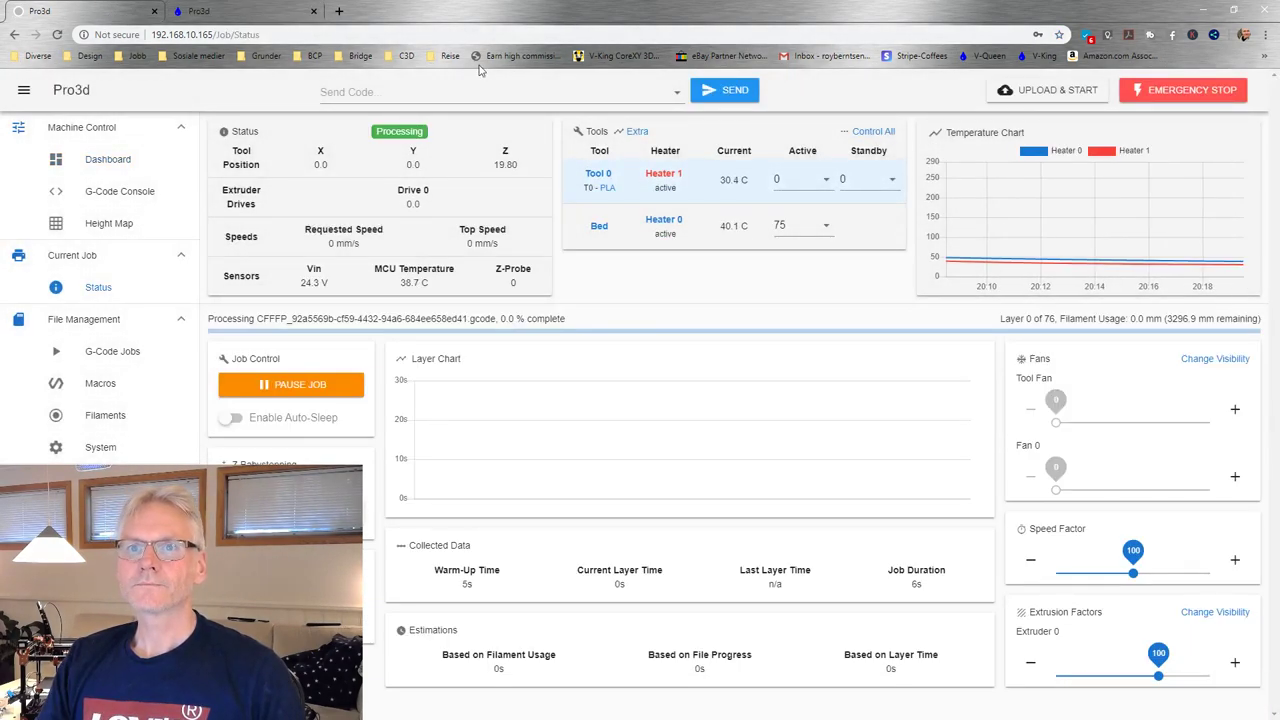
left_click(987, 57)
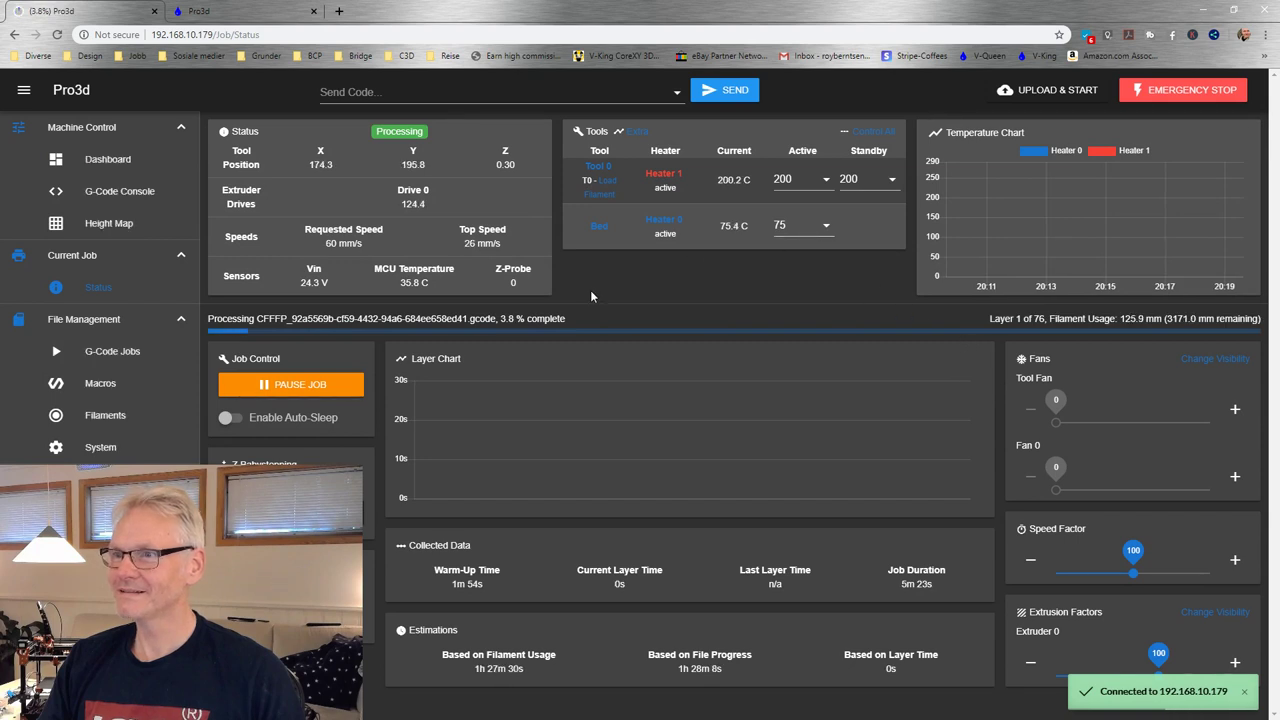
left_click(289, 389)
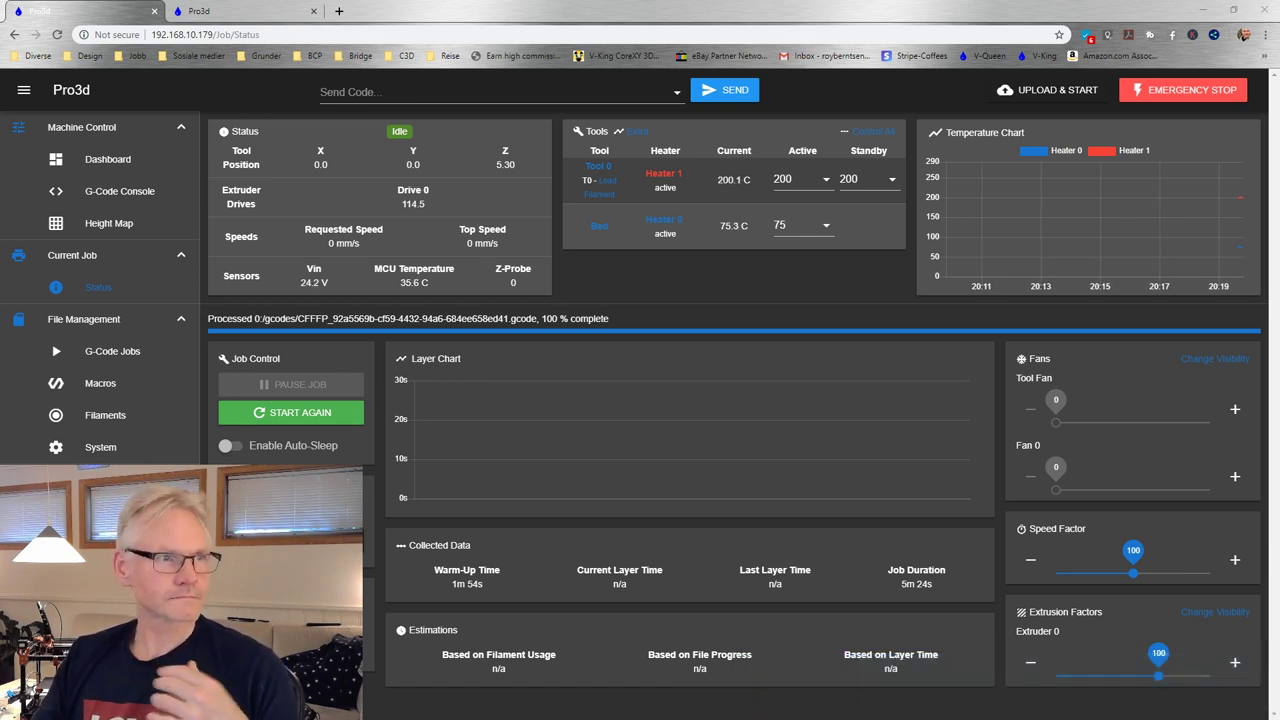
Switch back to Fusion 360 and inspect the Layer Fan Assy B_1X on the side of the print head, then clear its selection.
key("alt+Tab")
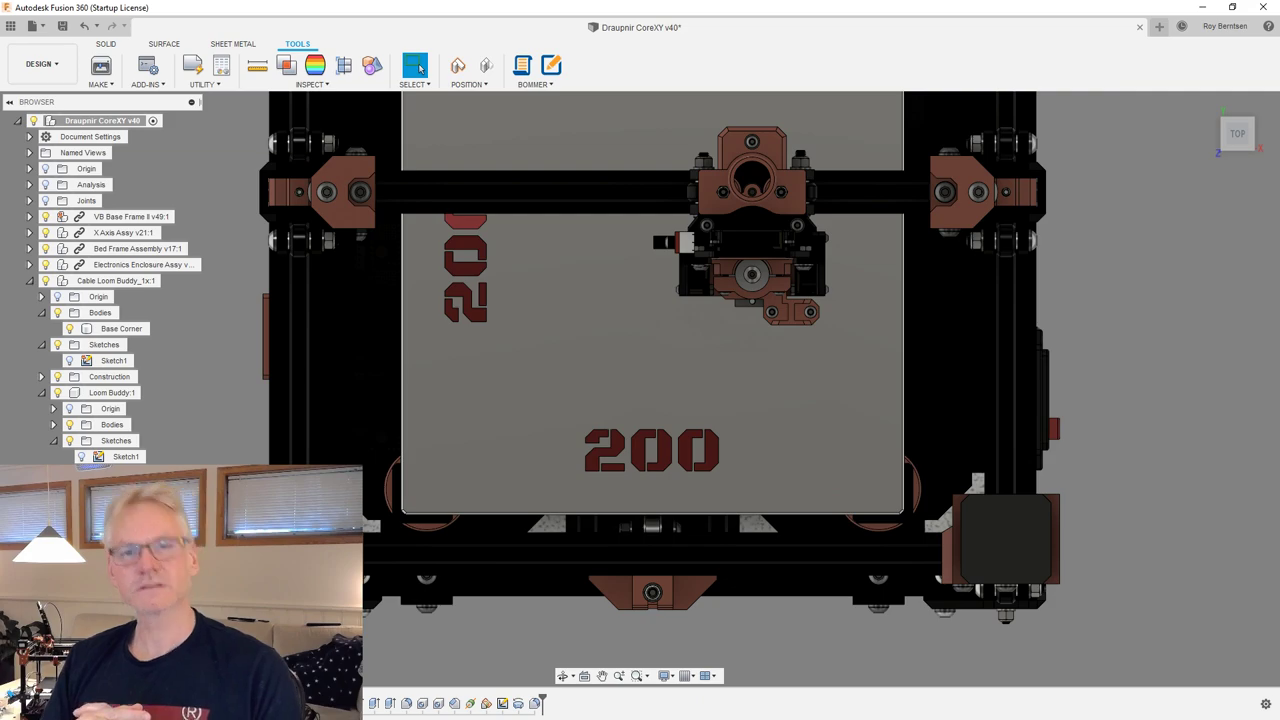
middle_click_drag(1217, 540, 700, 308, "shift")
scroll(816, 430, "up", 4)
scroll(700, 308, "up", 2)
left_click(703, 322)
middle_click_drag(760, 503, 950, 323, "shift")
left_click(653, 361)
scroll(653, 361, "down", 3)
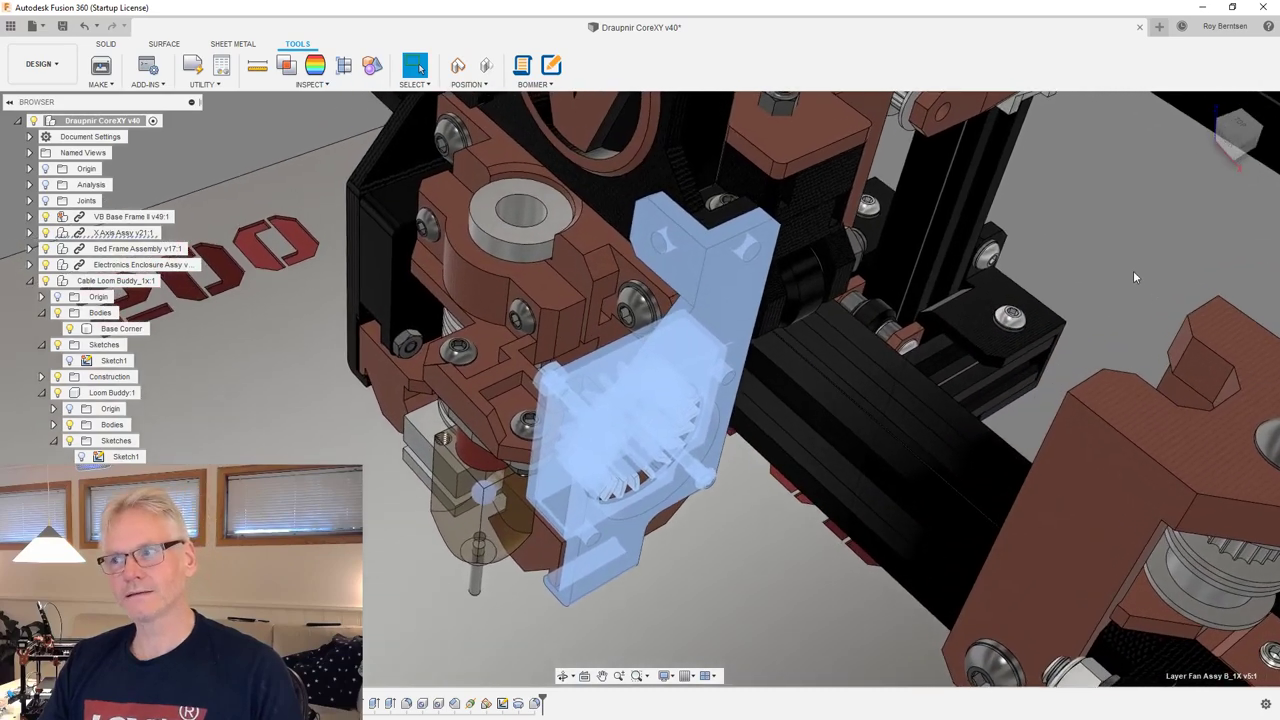
left_click(1124, 258)
middle_click_drag(1120, 263, 1108, 263, "shift")
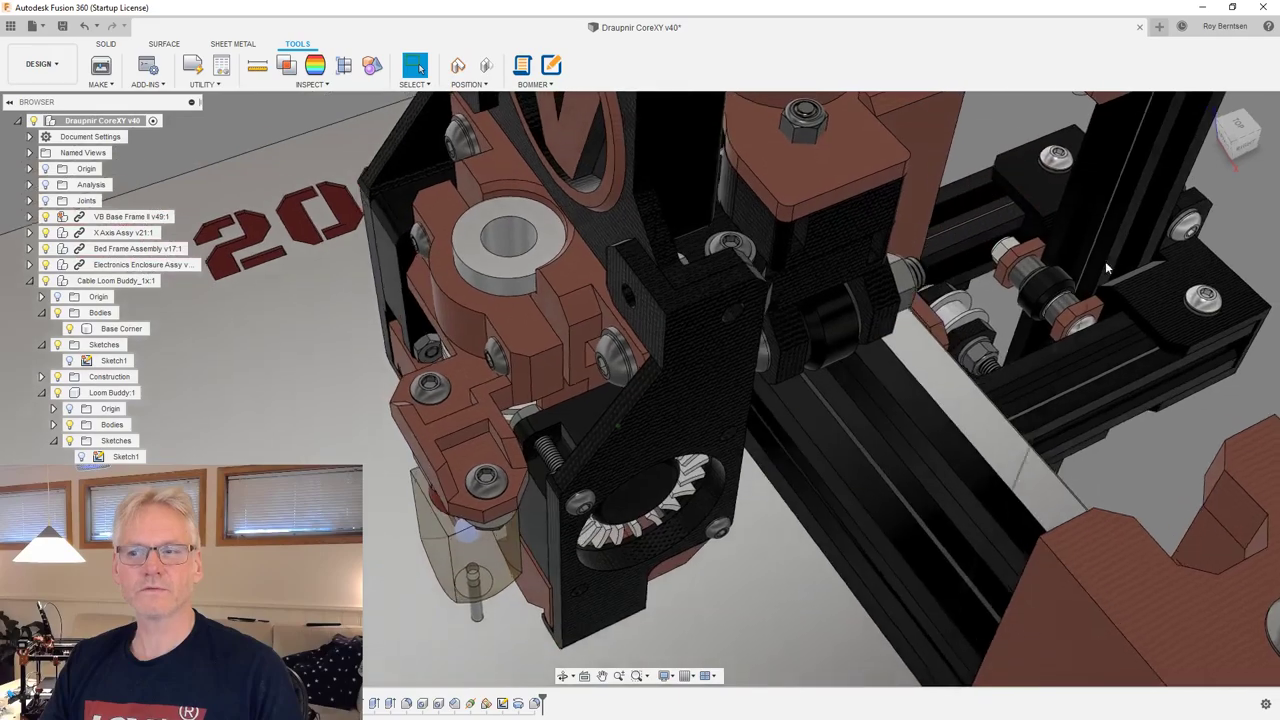
Highlight the blower fan behind the V badge and the Layer Fan Assy B_1X beside the hotend, then clear the selection.
middle_click_drag(1105, 261, 747, 314, "shift")
left_click(739, 311)
double_click(739, 312)
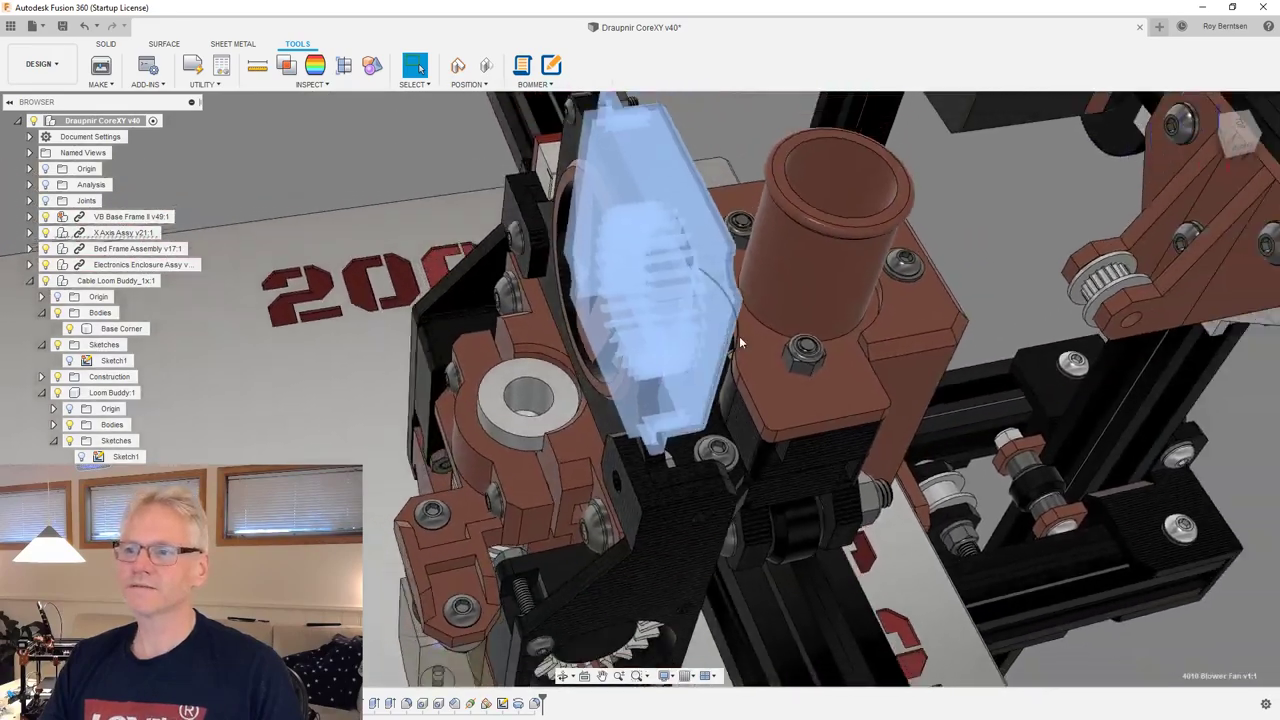
triple_click(666, 471)
middle_click_drag(665, 470, 699, 393, "shift")
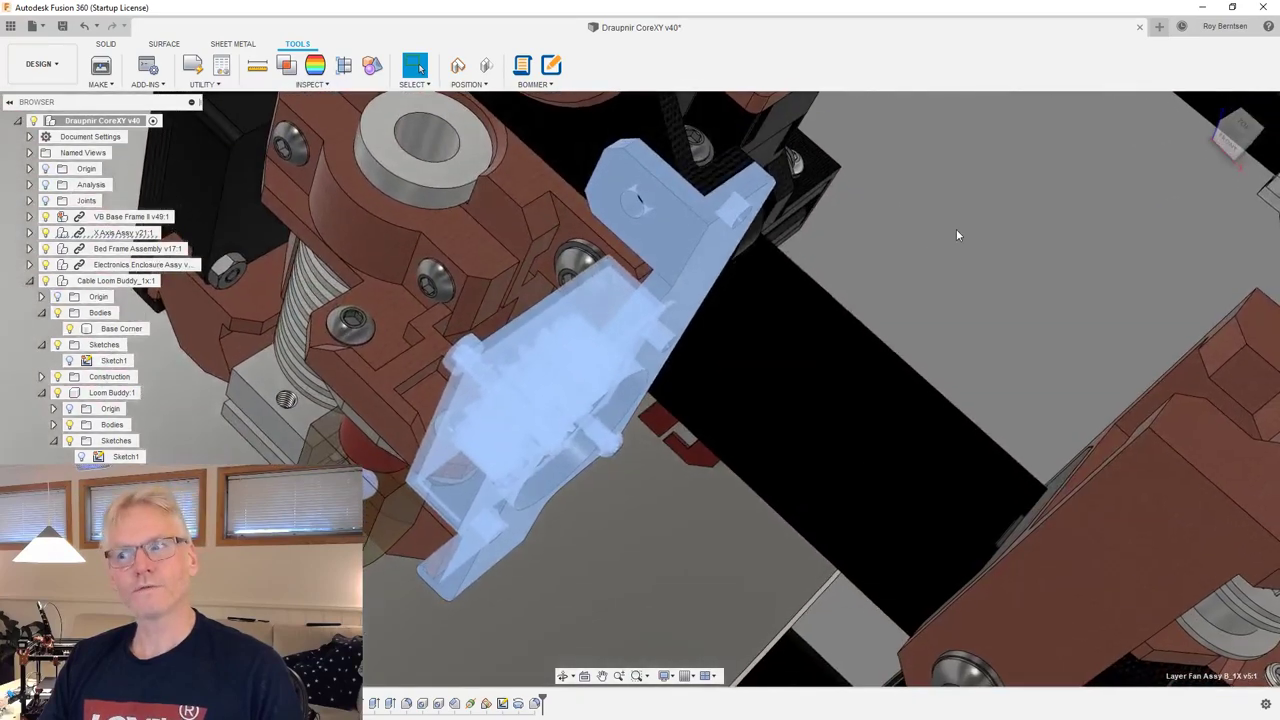
left_click(956, 231)
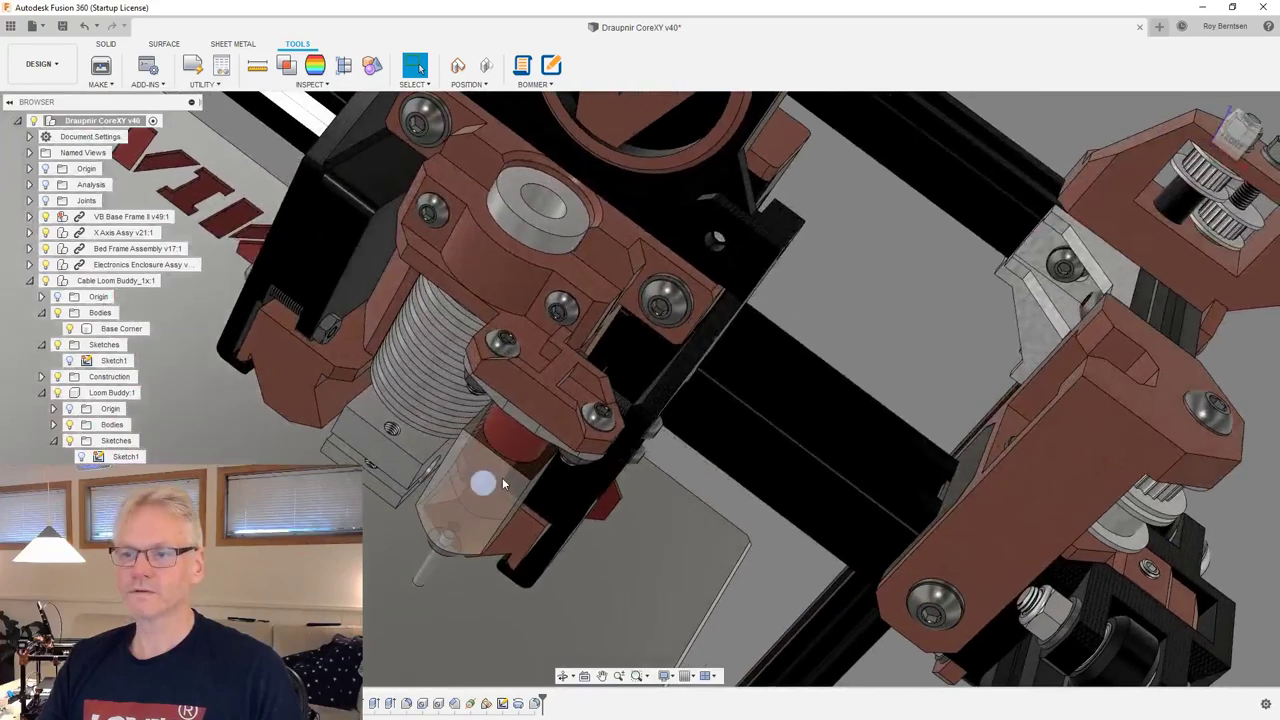
Examine the probe and Hotend Buddy_1x at the front of the print head, then select the clamp's top face beside the hotend.
left_click(502, 477)
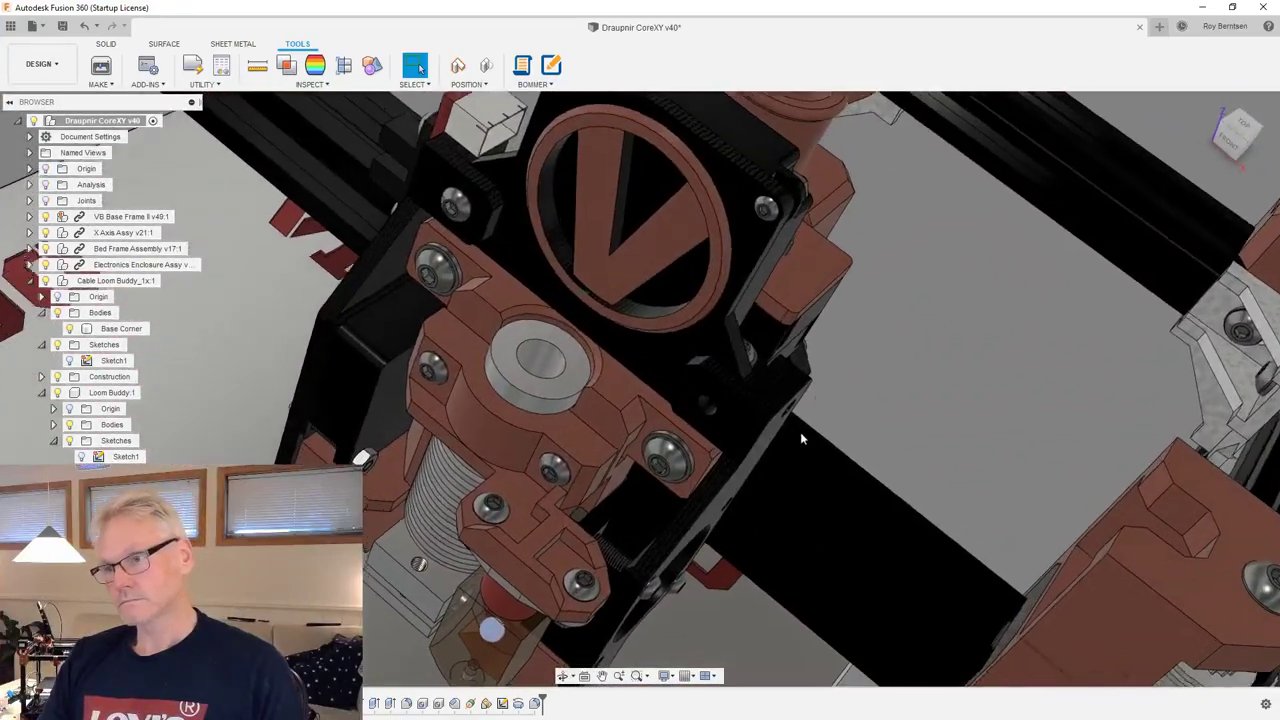
double_click(612, 401)
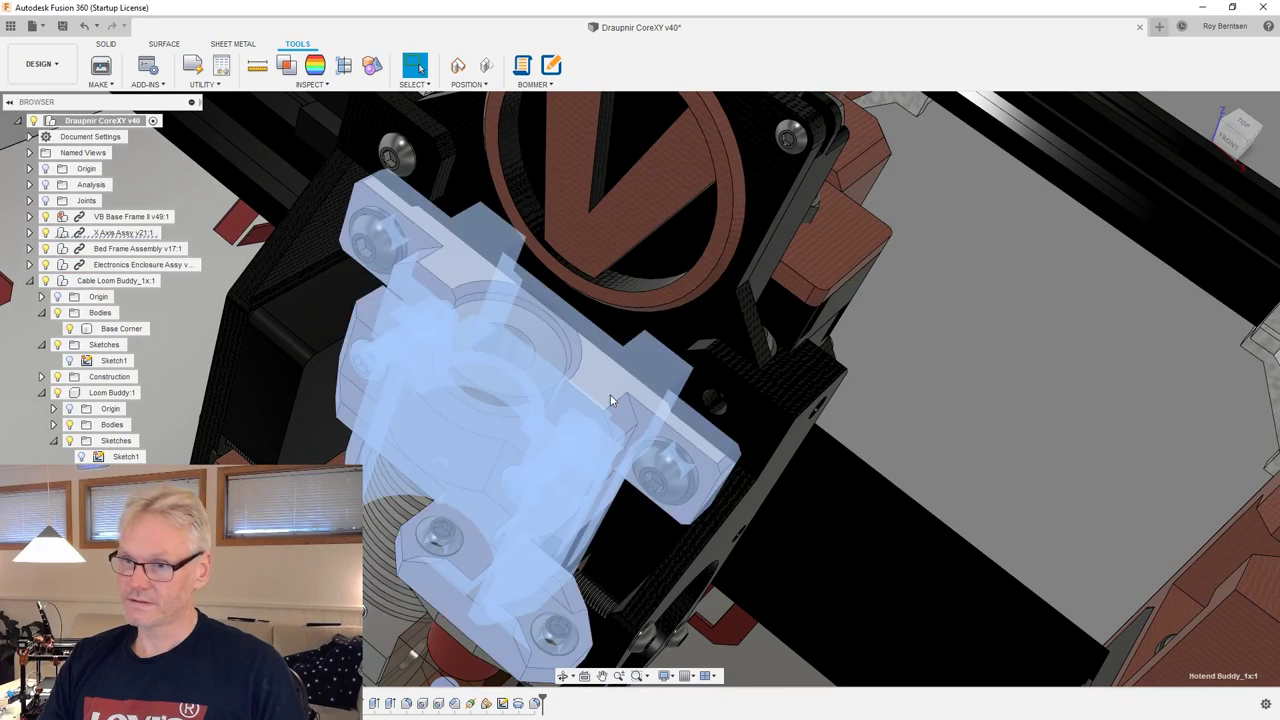
left_click(973, 389)
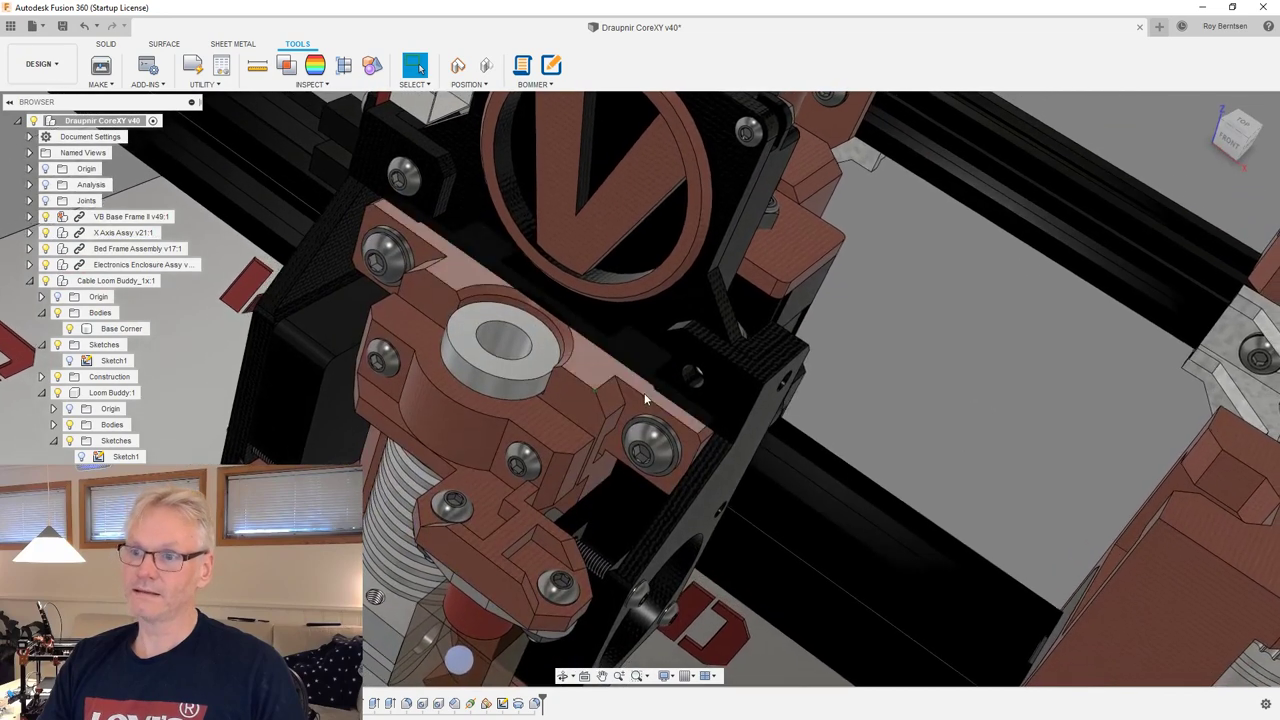
left_click(590, 399)
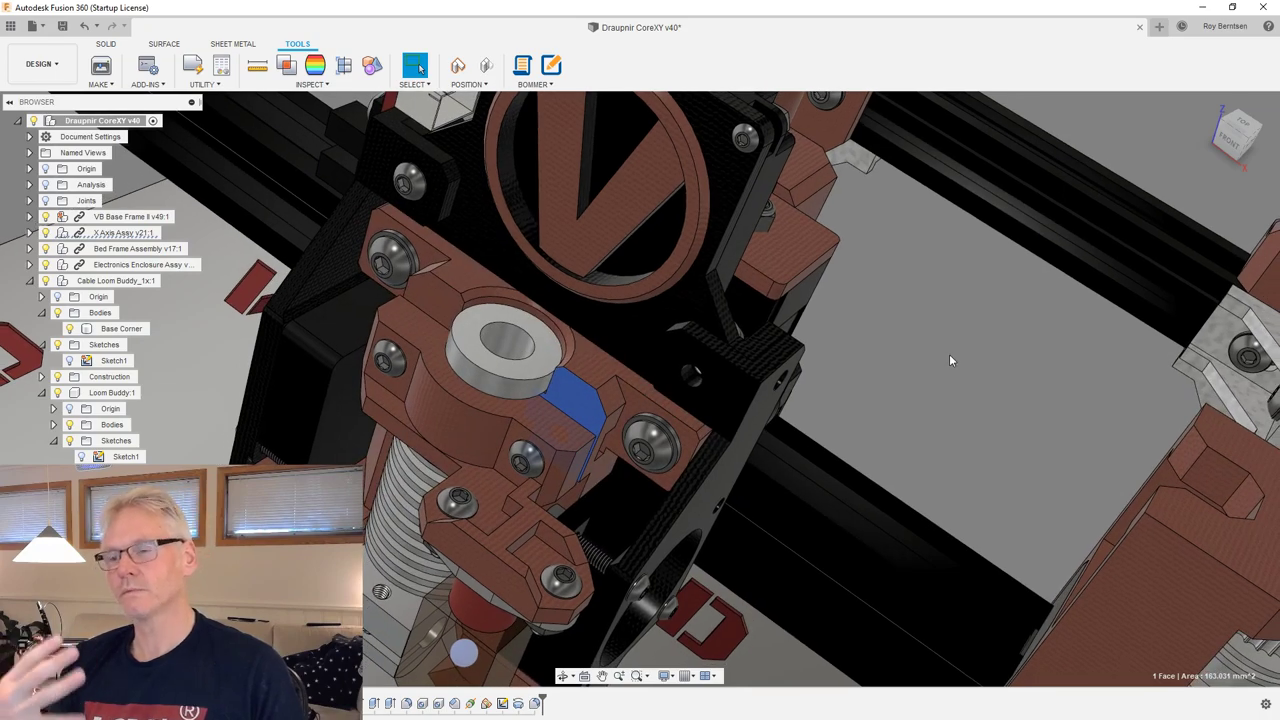
Examine the hotend clamp and side fan bracket from several angles, selecting the bracket's outer face.
middle_click_drag(949, 360, 608, 372, "shift")
left_click(746, 471)
left_click(461, 483)
scroll(608, 372, "up", 2)
left_click(501, 398)
middle_click_drag(501, 398, 686, 312, "shift")
left_click(686, 312)
middle_click_drag(766, 386, 931, 334, "shift")
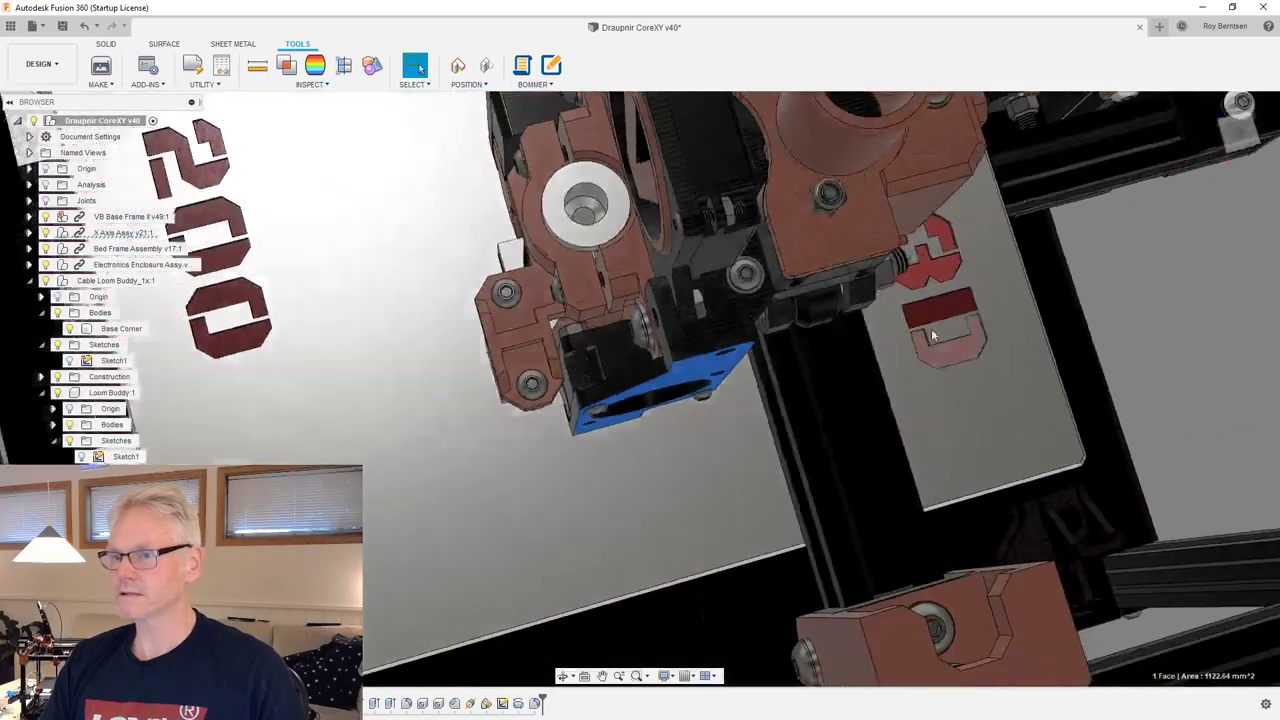
Review the print head's position over the bed from the top view, then fit the whole assembly and examine the hotend up close.
scroll(931, 334, "down", 2)
left_click(1239, 135)
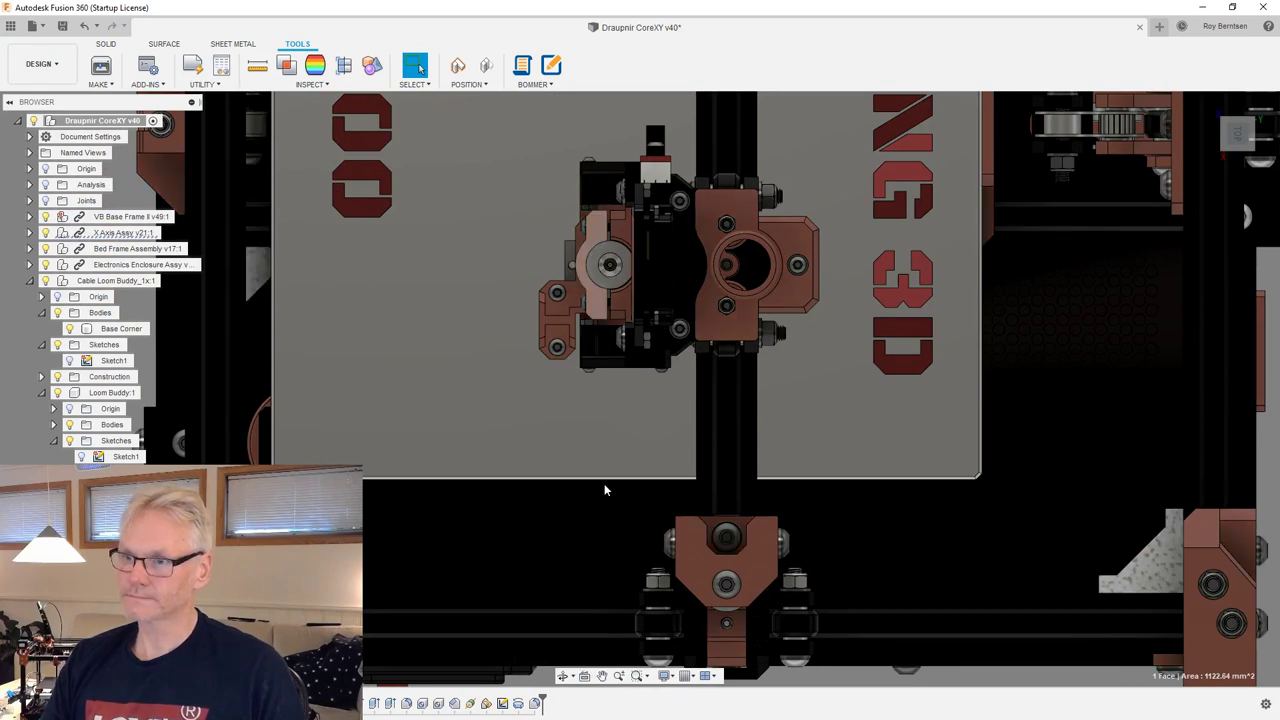
scroll(636, 461, "down", 5)
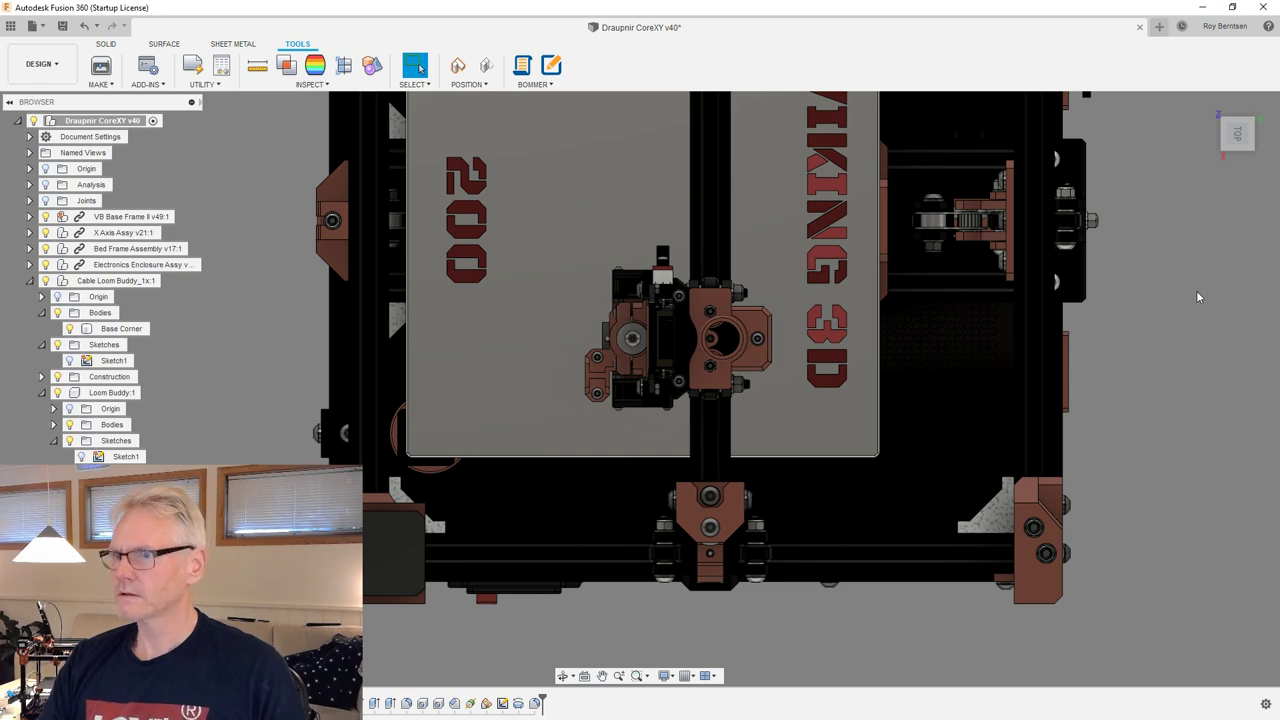
scroll(640, 322, "up", 2)
key("F6")
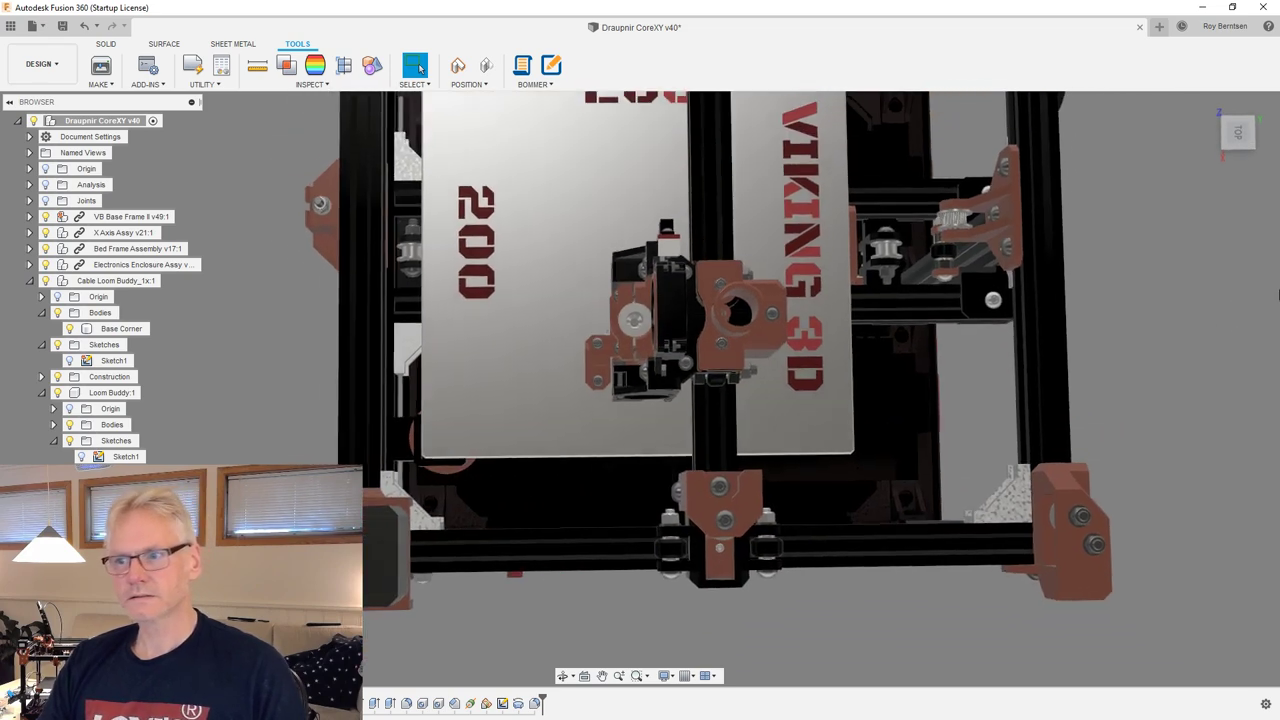
key("F5")
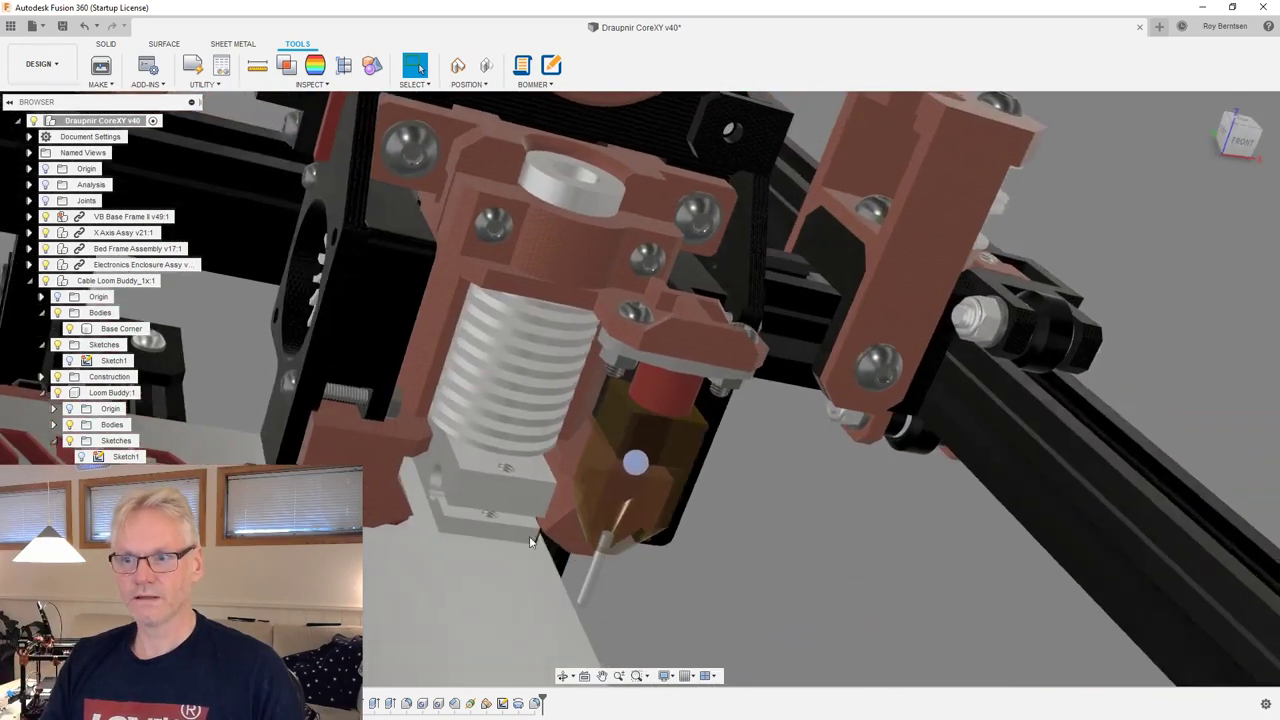
Highlight the e3d heat block and the Hotend Buddy Clamp_1x on the print head, then clear the selection.
left_click(537, 495)
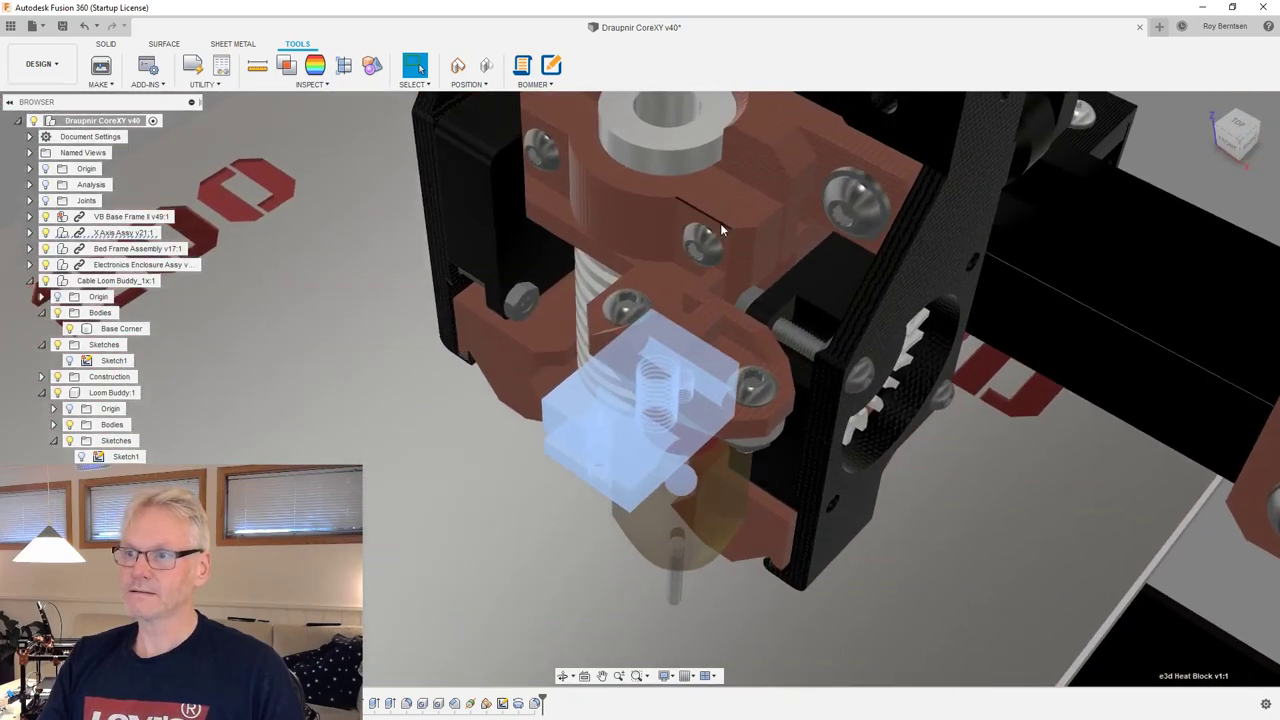
left_click(719, 225)
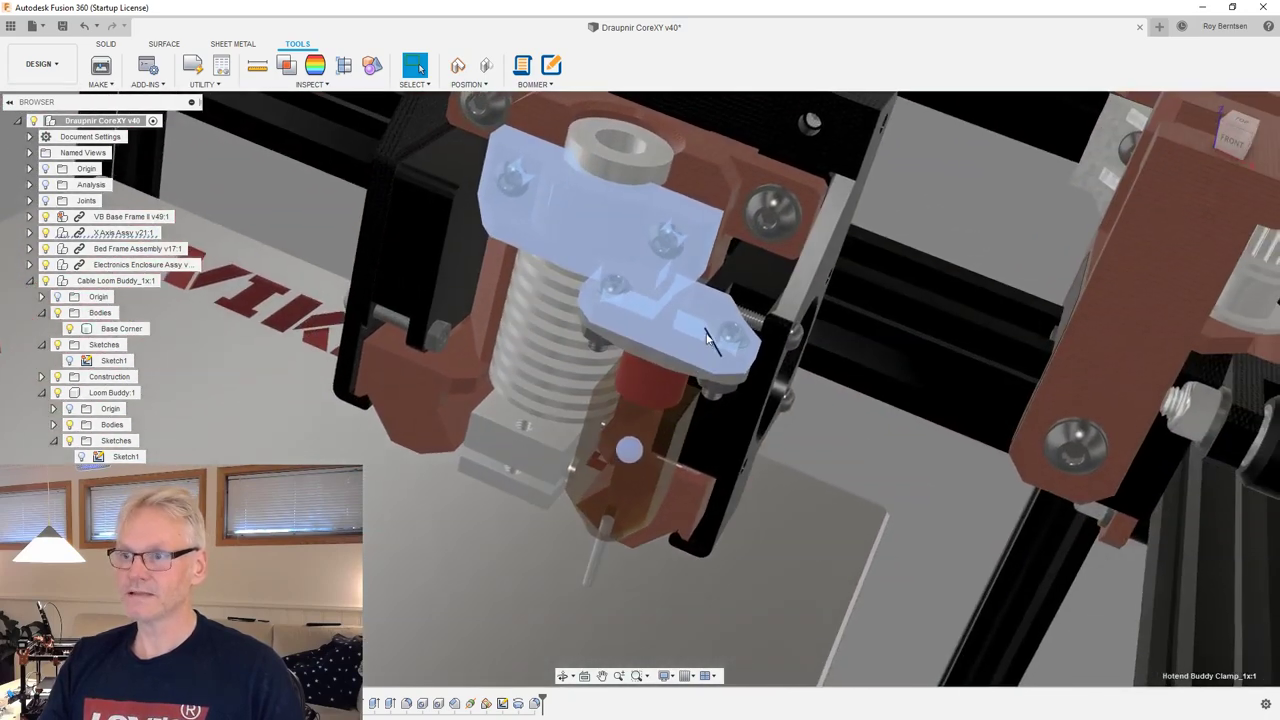
left_click(702, 337)
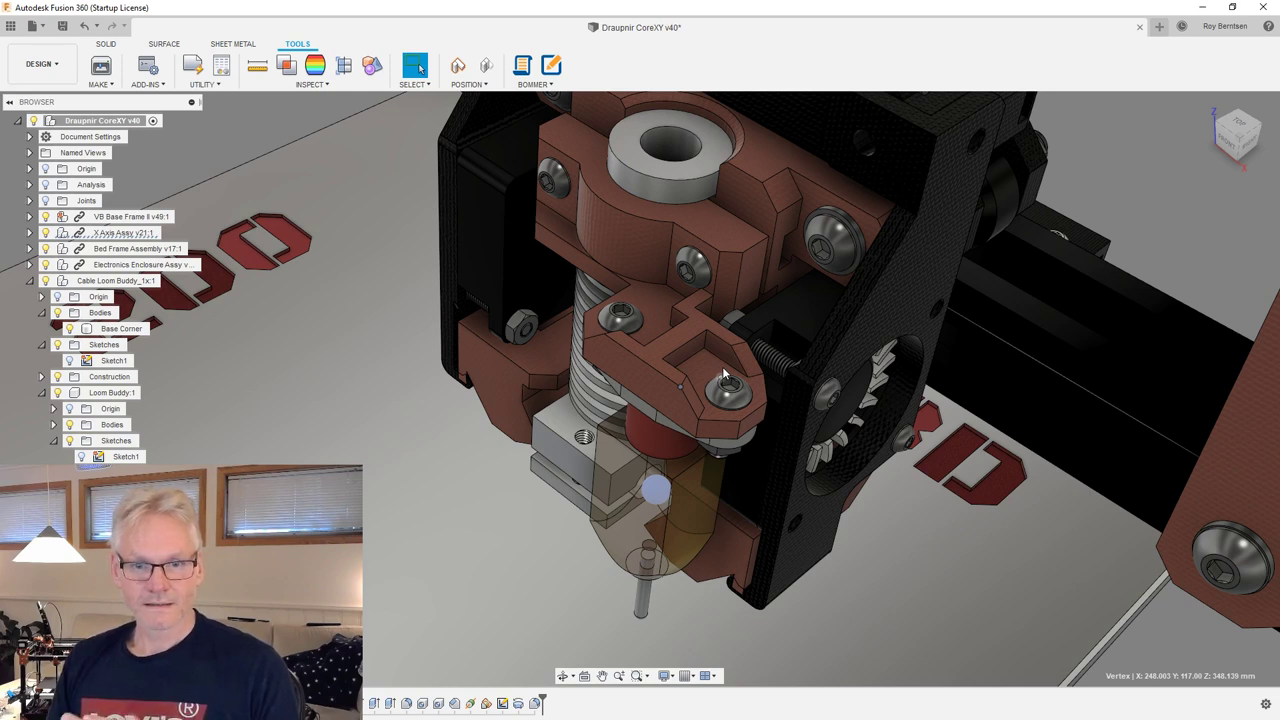
scroll(598, 397, "down", 5)
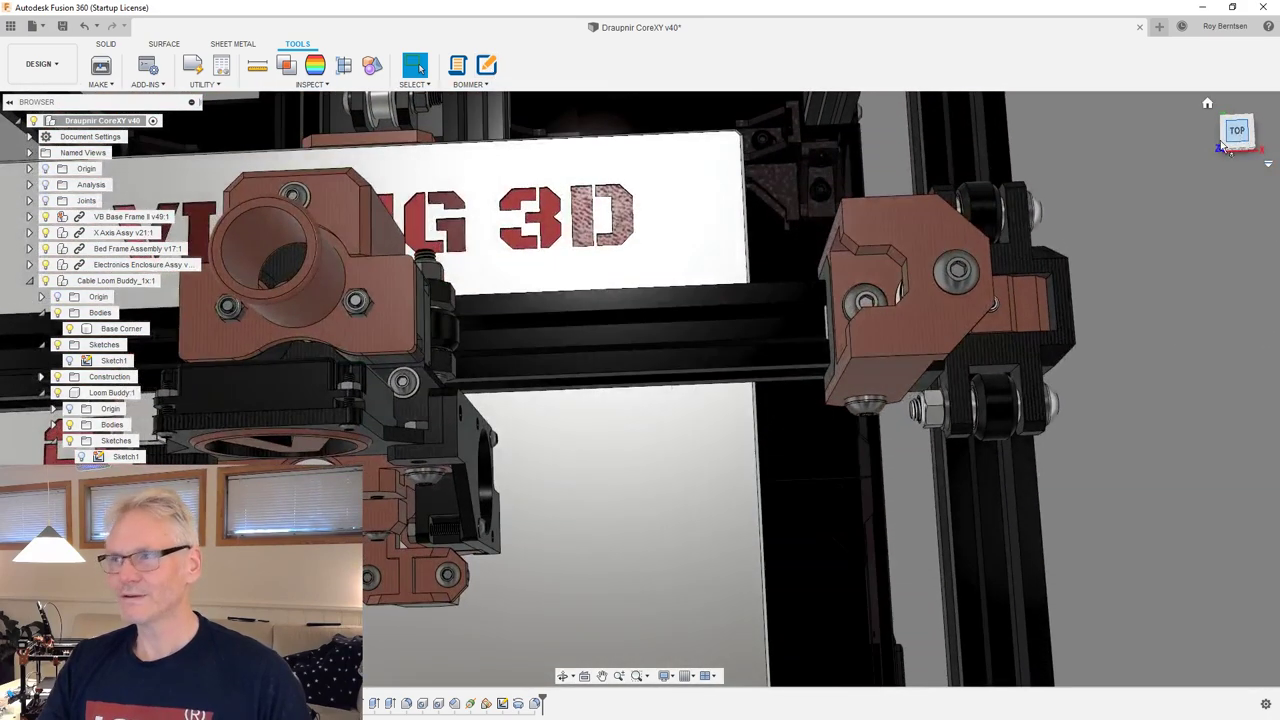
Inspect the hotend clamp and its probe mount up close from the top view.
left_click(1232, 140)
scroll(650, 318, "down", 3)
scroll(578, 420, "up", 6)
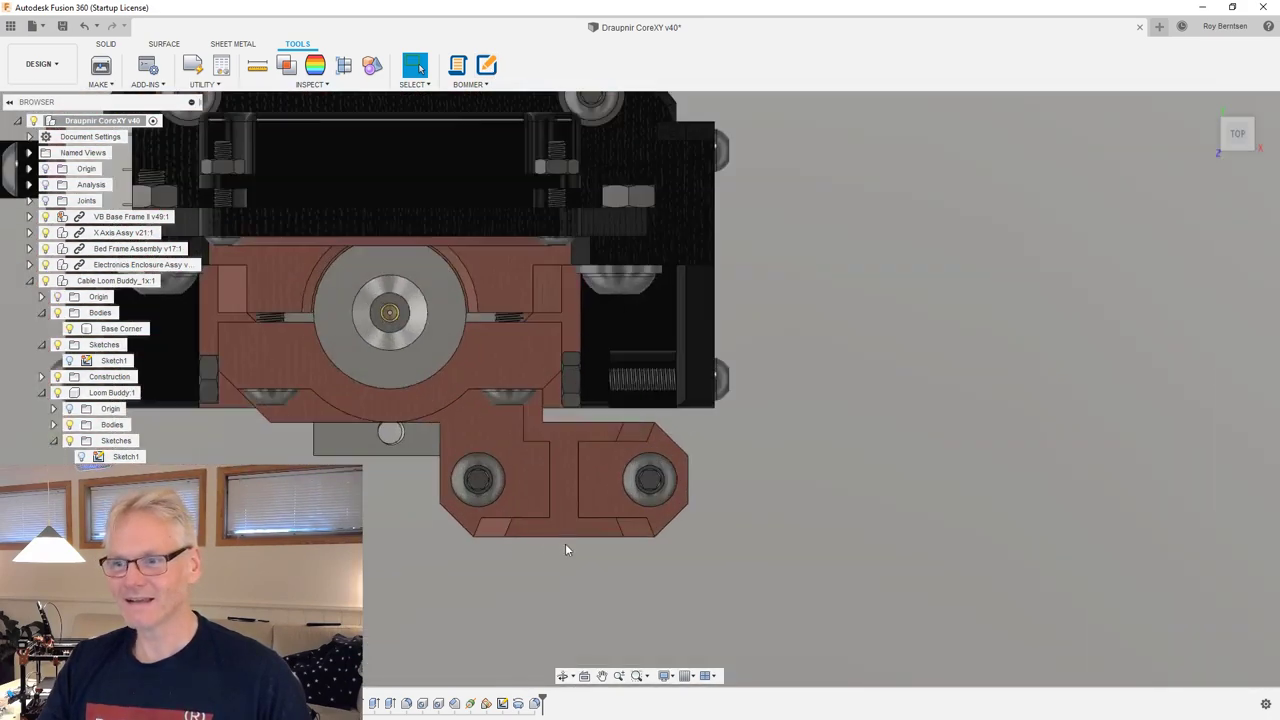
scroll(540, 480, "up", 3)
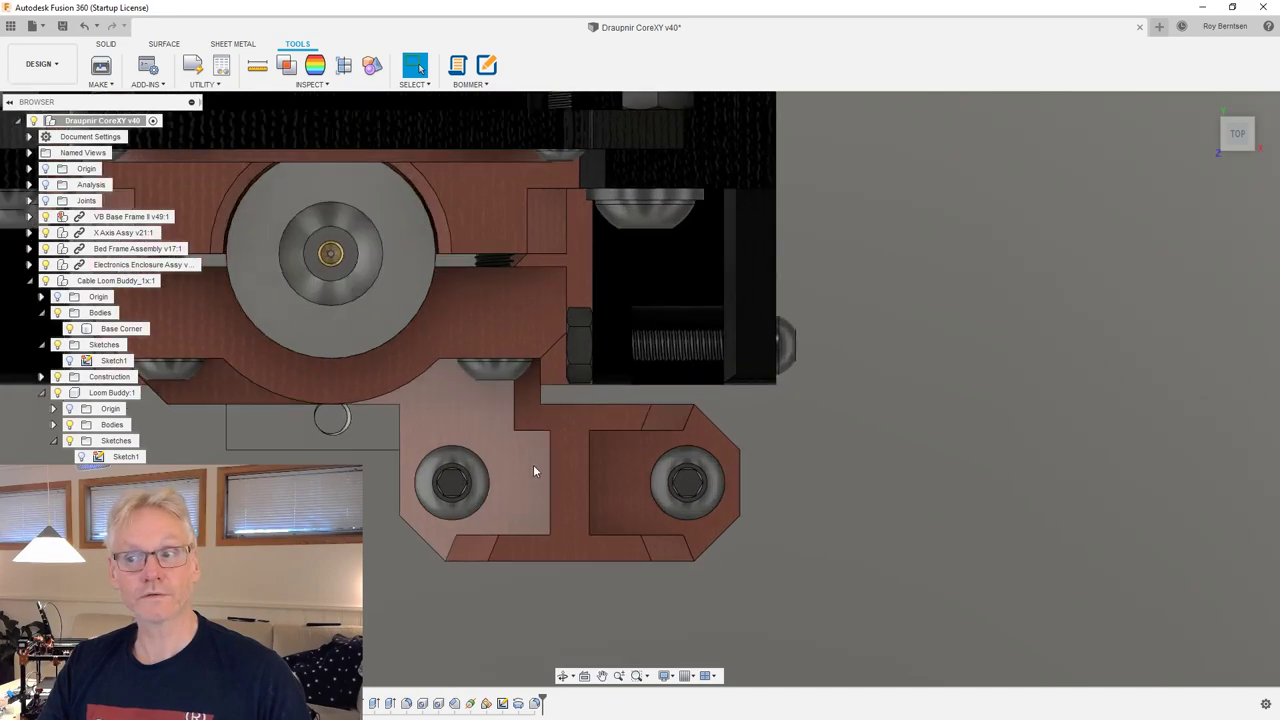
scroll(533, 460, "down", 8)
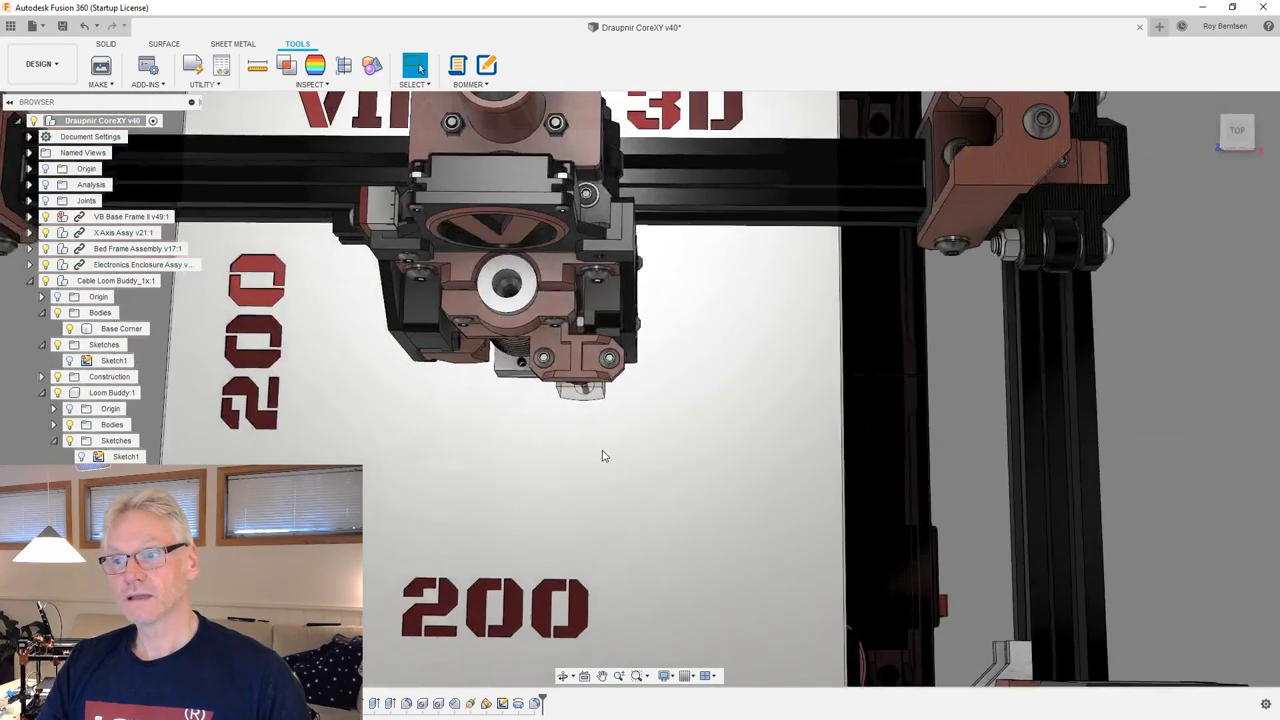
Examine the nozzle and probe from below, selecting the probe housing's lower circular edge and its side face.
middle_click_drag(602, 456, 589, 404, "shift")
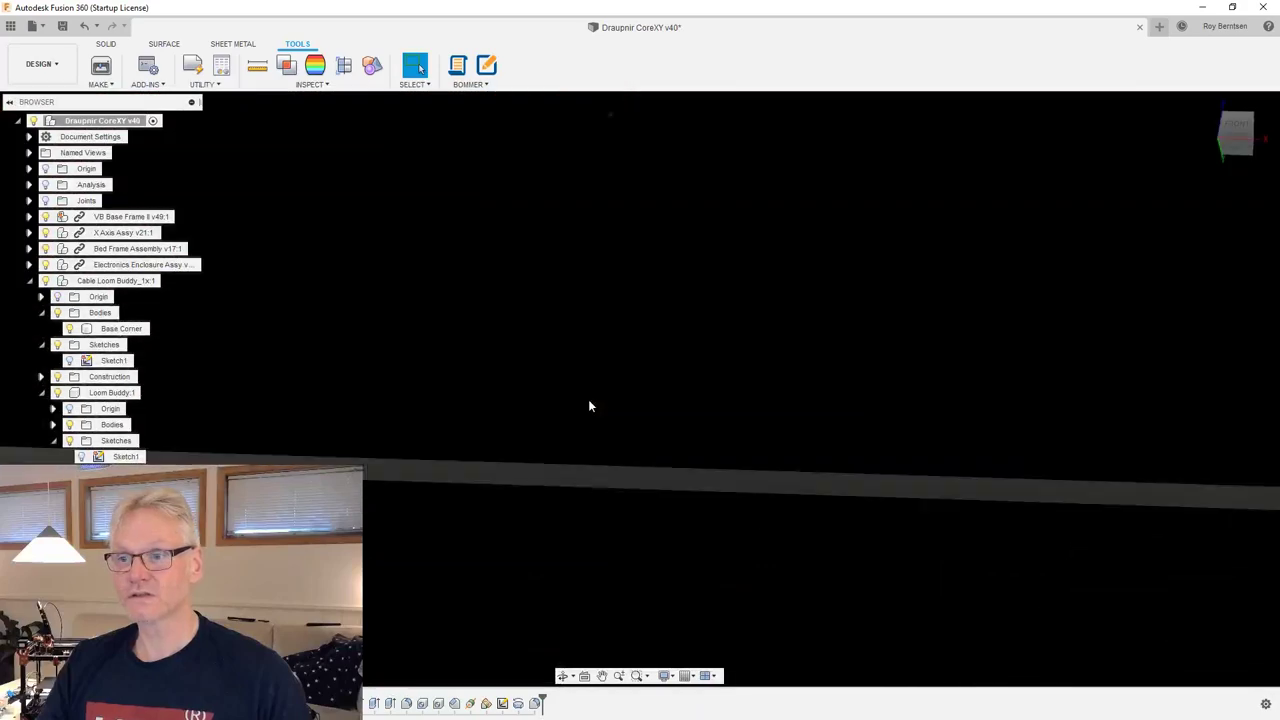
scroll(594, 413, "down", 5)
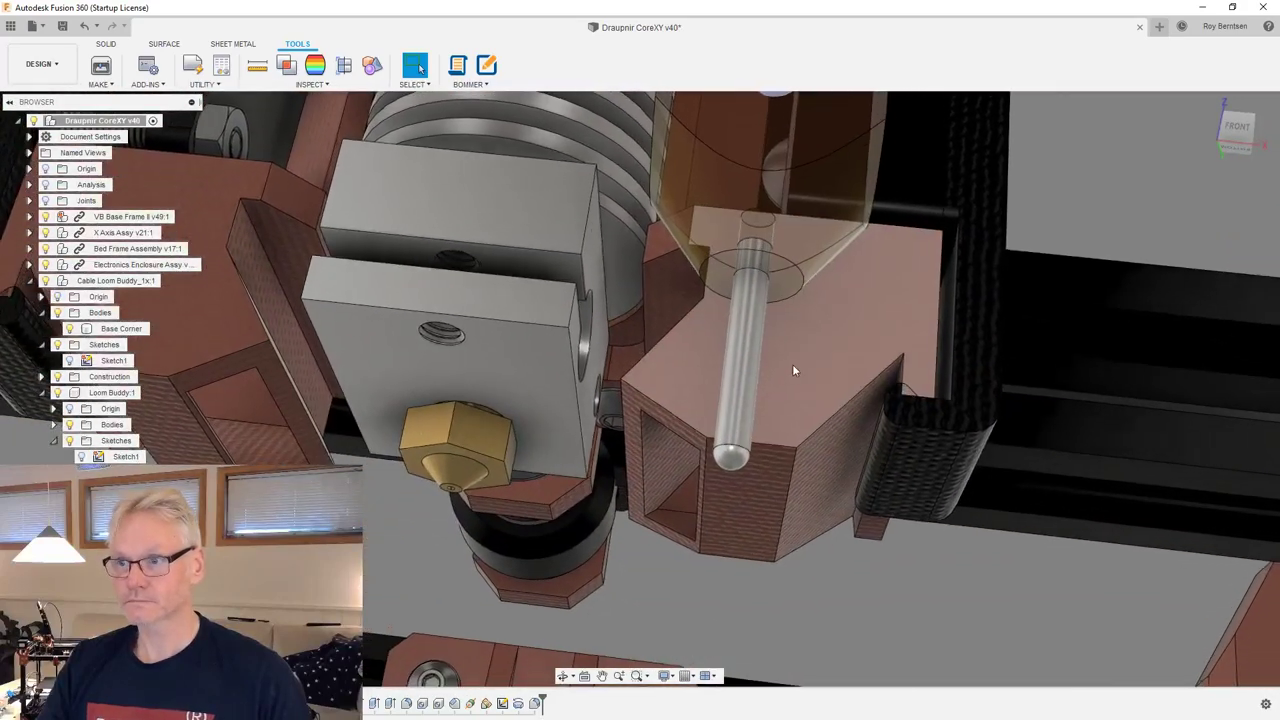
left_click(794, 259)
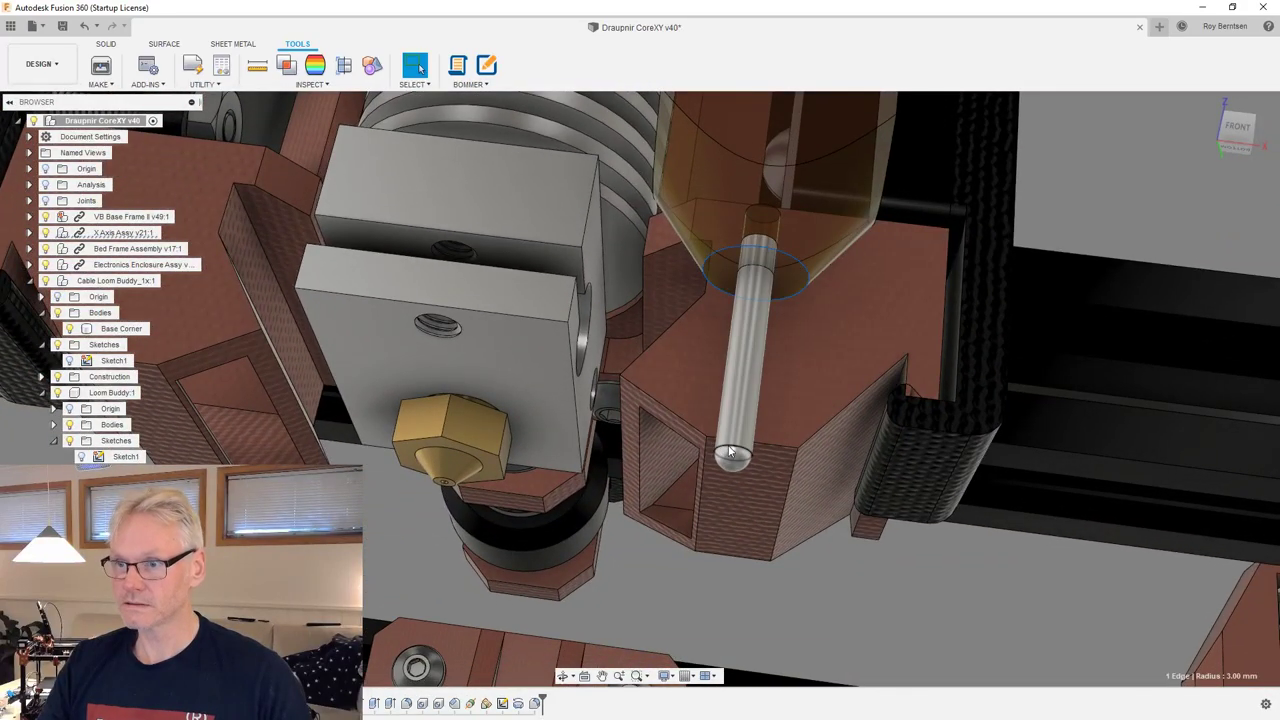
middle_click_drag(450, 485, 701, 396, "shift")
left_click(699, 396)
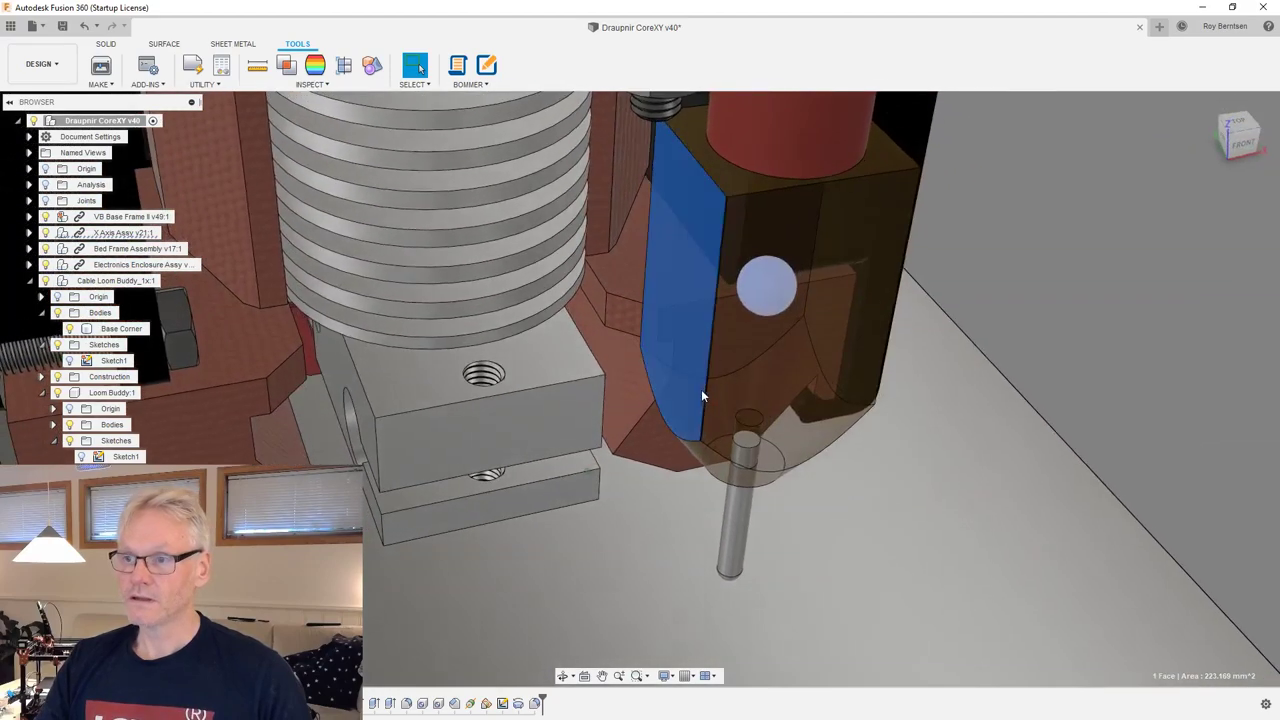
Examine the probe pin's tip against the printed part behind it, selecting that part's face.
middle_click_drag(725, 480, 731, 446, "shift")
scroll(692, 428, "up", 3)
left_click(704, 426)
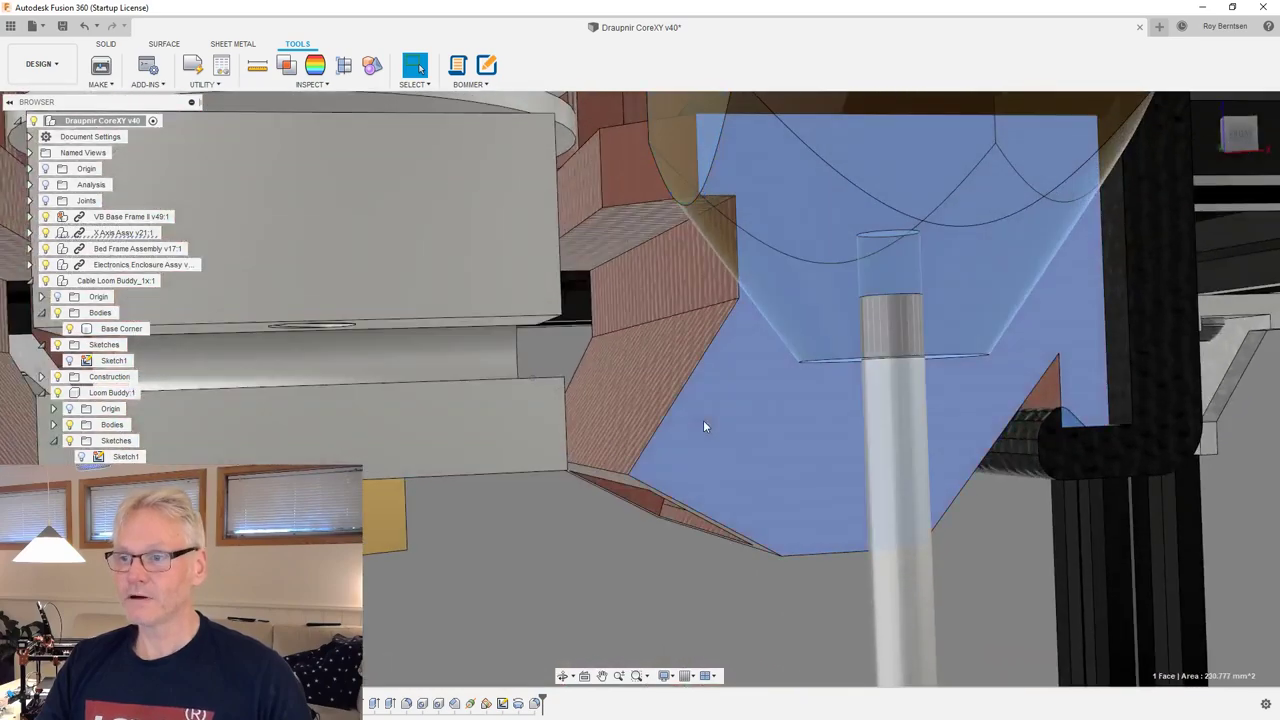
double_click(704, 426)
scroll(704, 426, "down", 3)
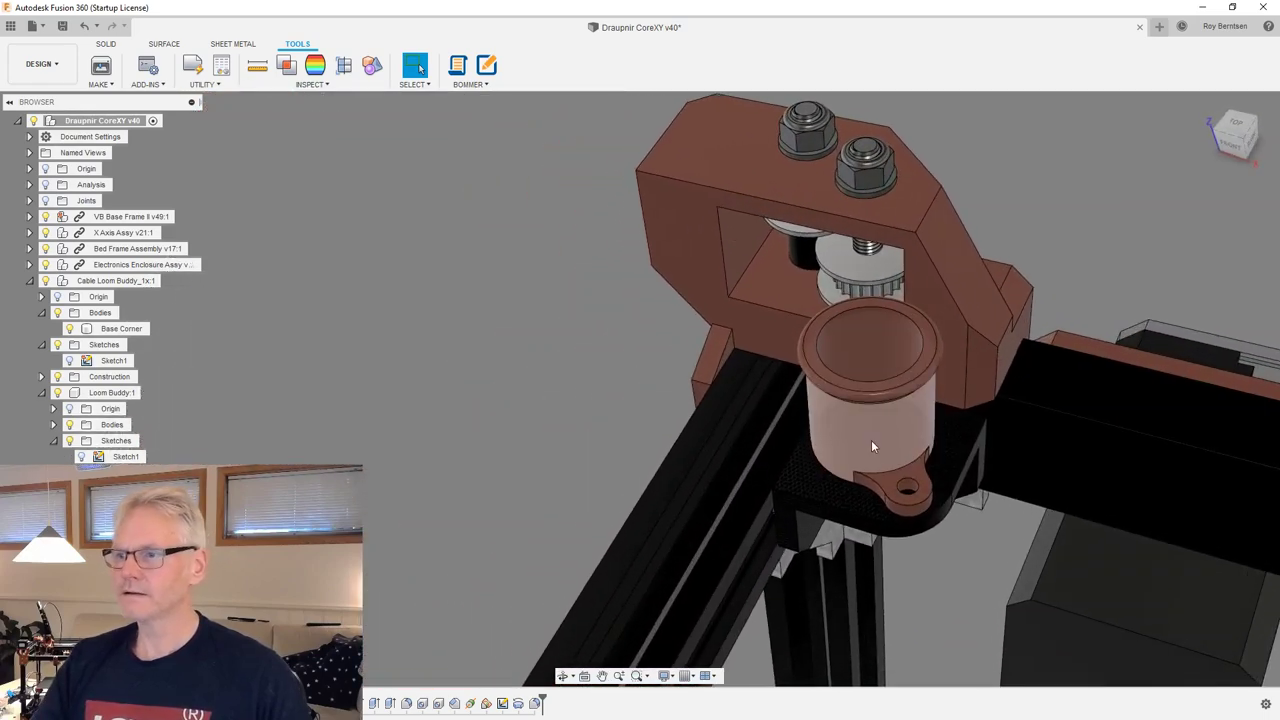
Highlight the Loom Buddy on the frame corner and examine its cylindrical face over the base corner, then clear the selection.
left_click(872, 442)
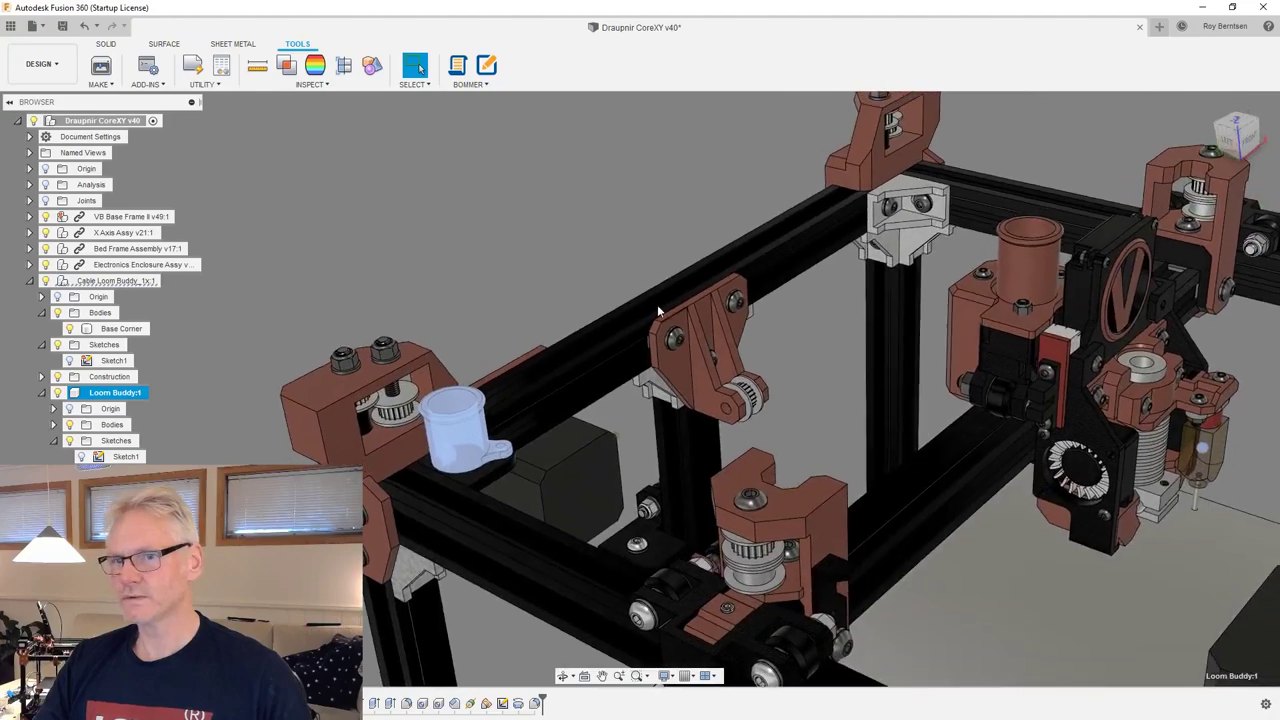
left_click(580, 267)
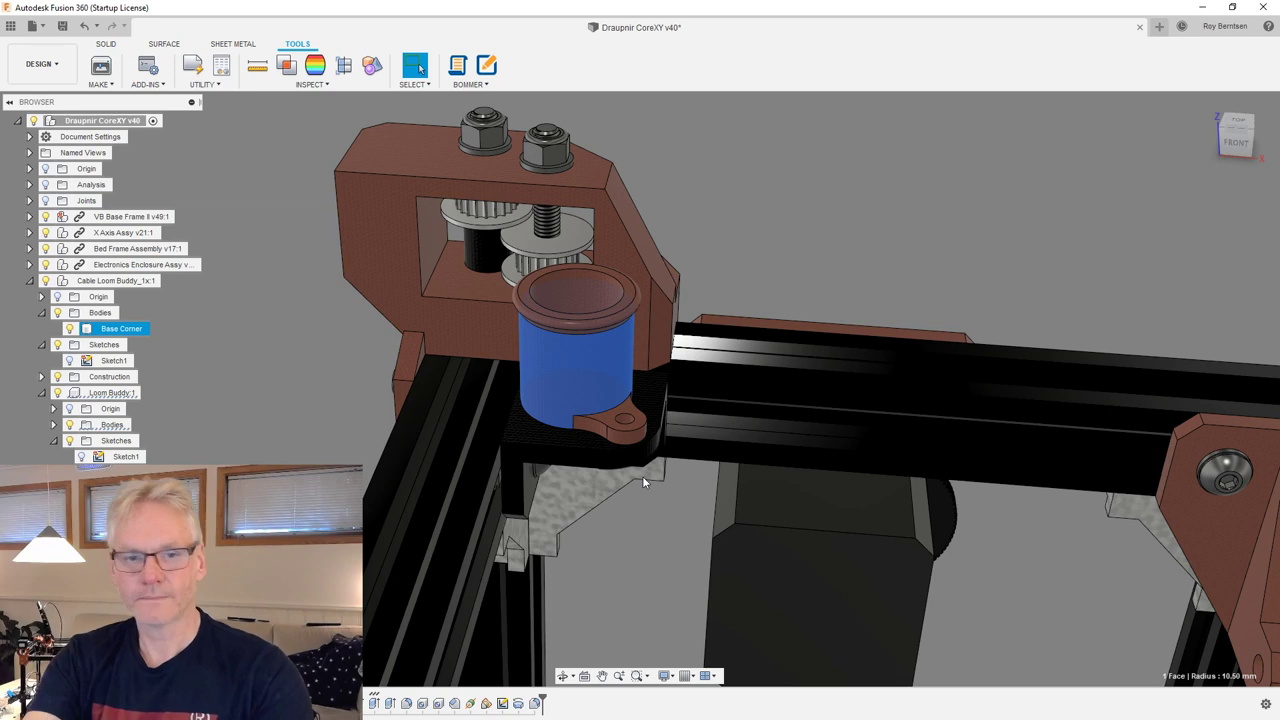
key("Escape")
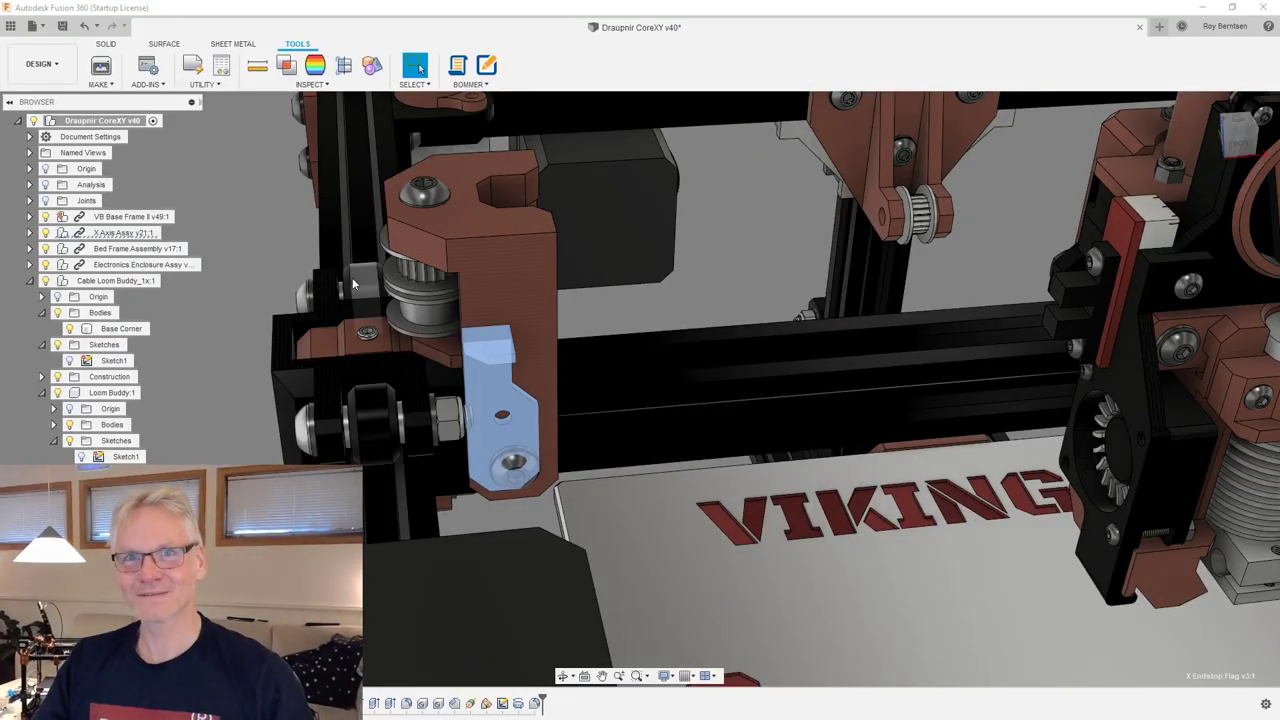
Highlight the Layer Fan Assy A_1X and the M3x12 screw holding the endstop switch beside the hotend.
left_click(263, 242)
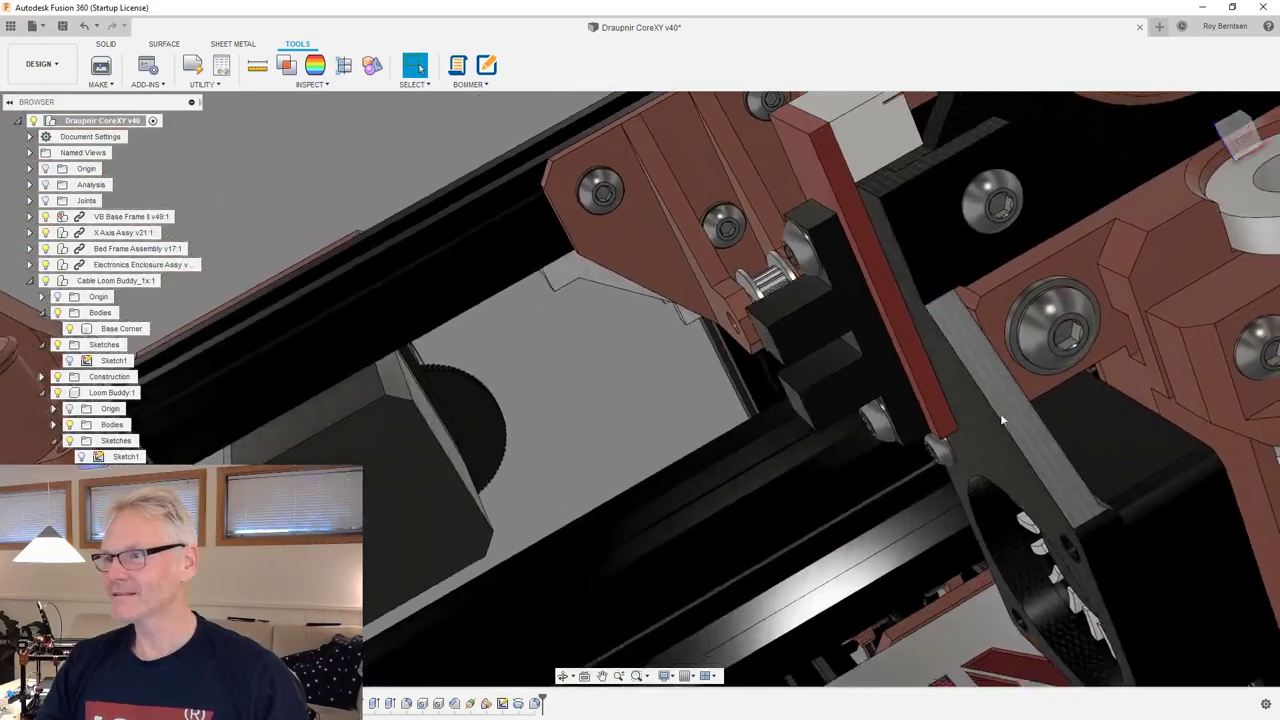
double_click(973, 387)
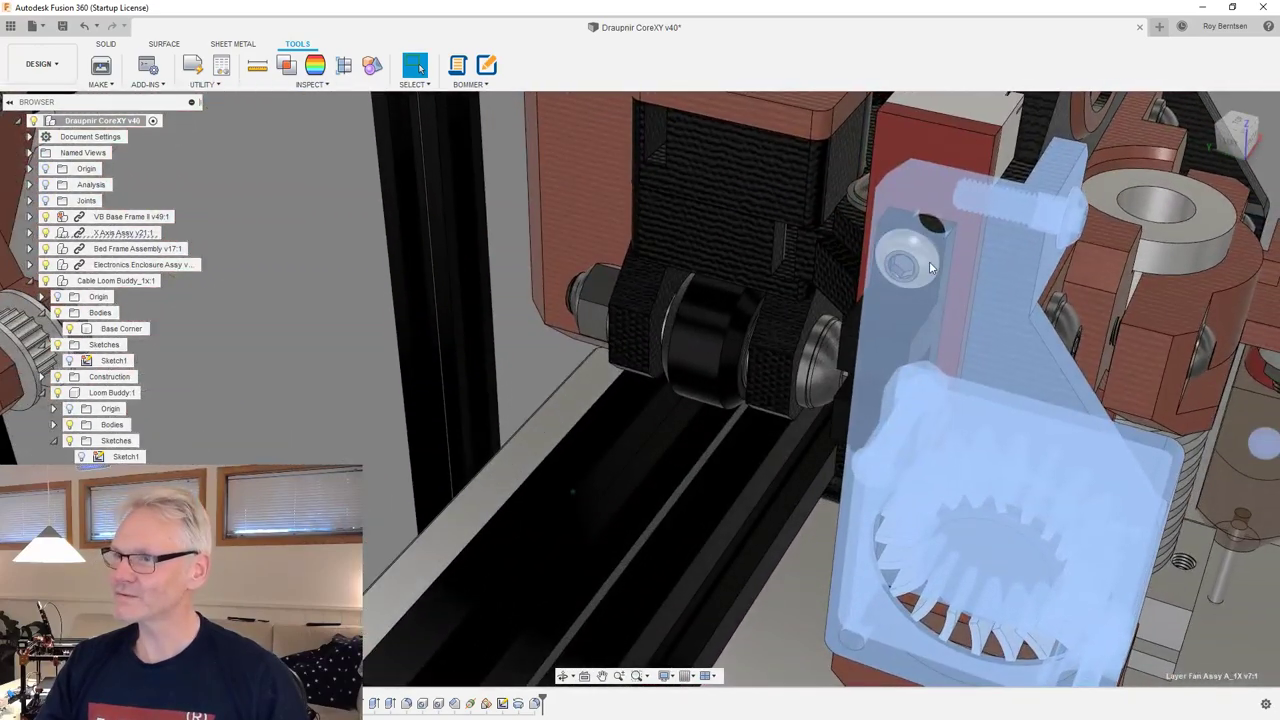
double_click(921, 260)
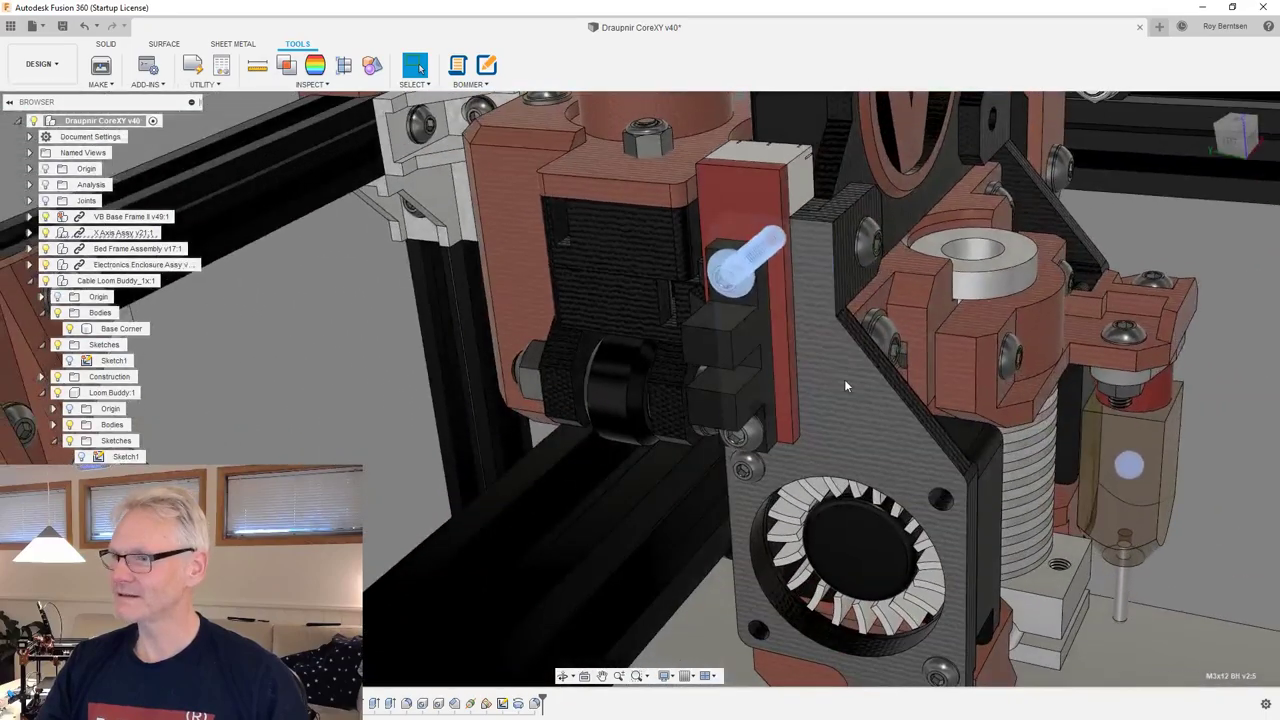
double_click(844, 379)
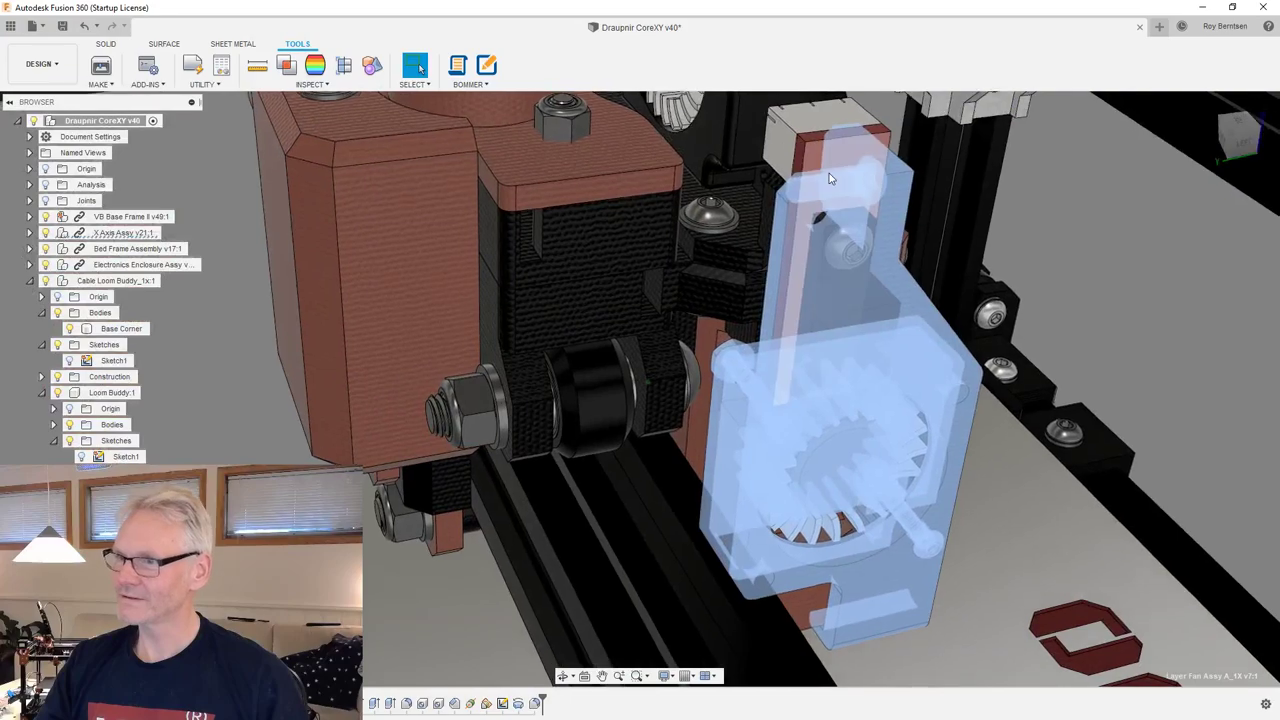
Select the small angled face beside the endstop block and examine its clearance up close.
left_click(829, 172)
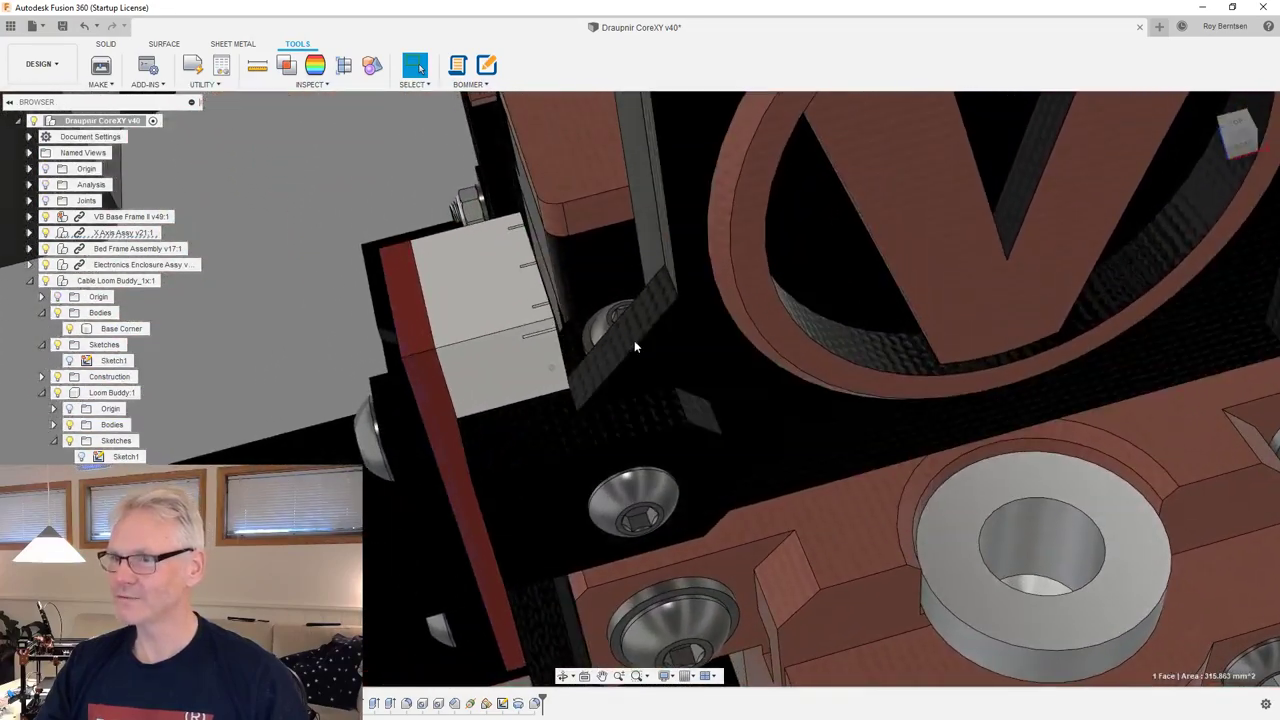
left_click(622, 338)
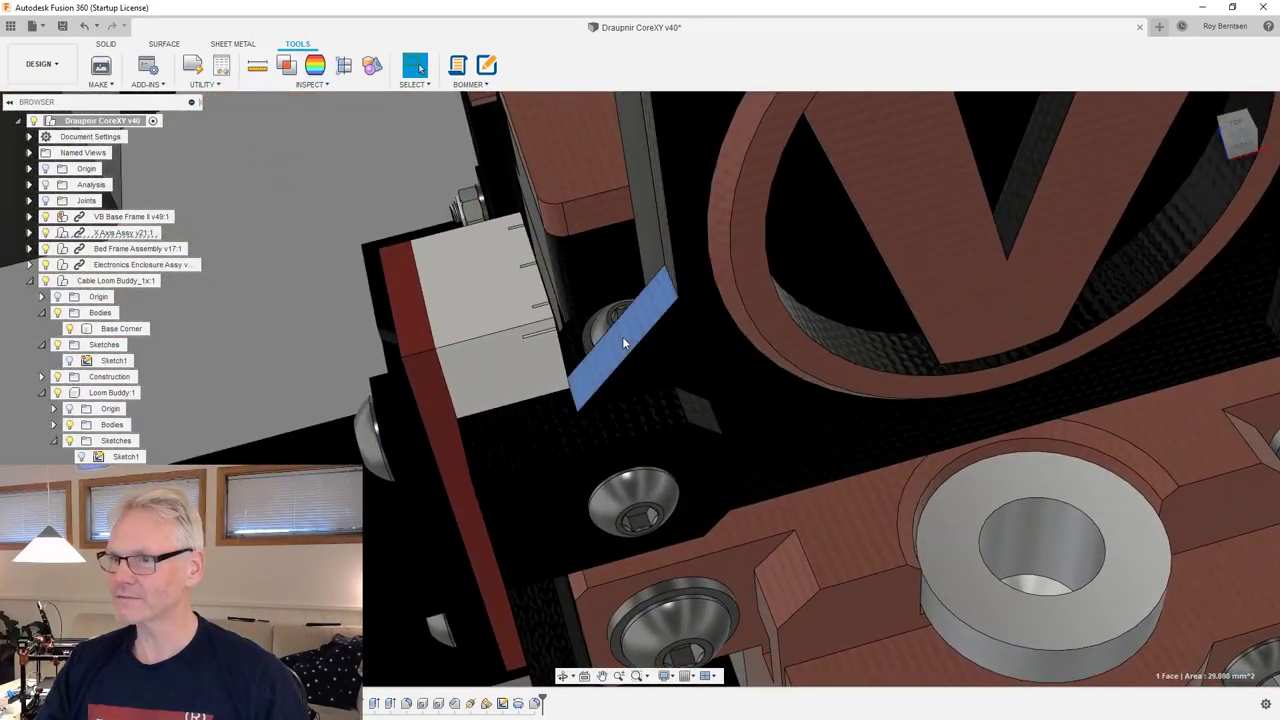
scroll(572, 380, "up", 5)
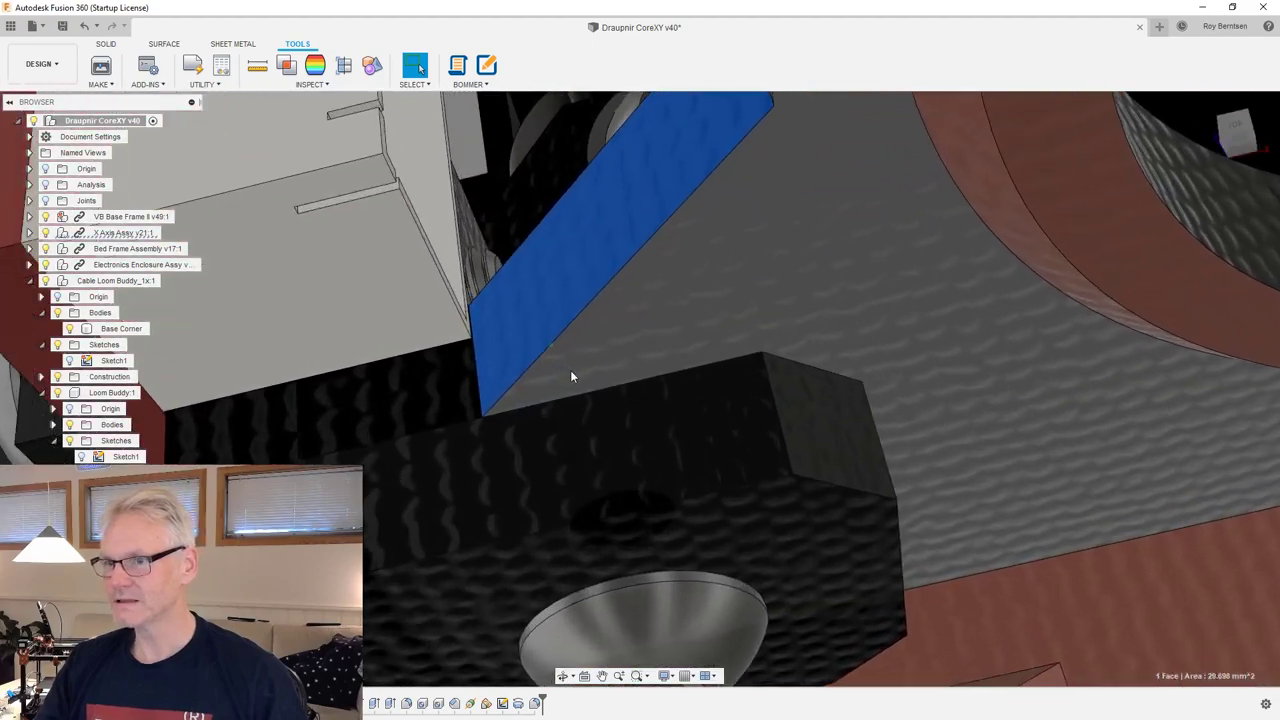
scroll(552, 368, "down", 10)
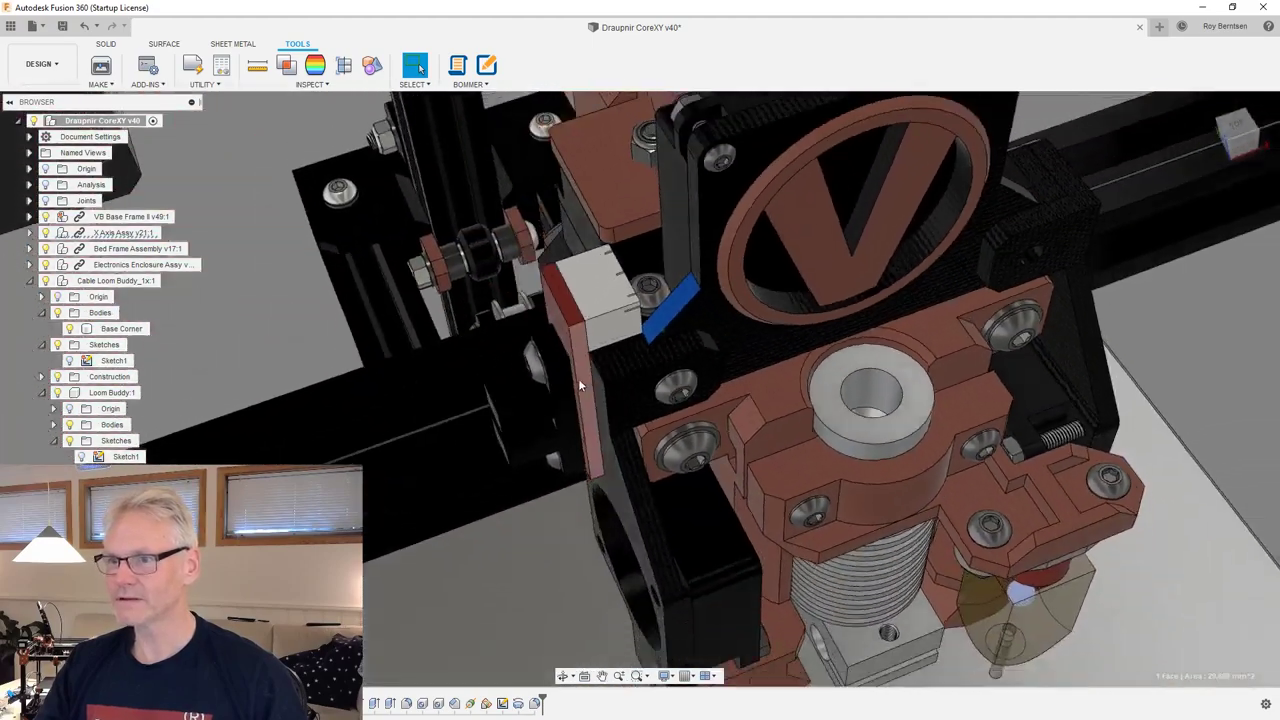
scroll(697, 290, "up", 3)
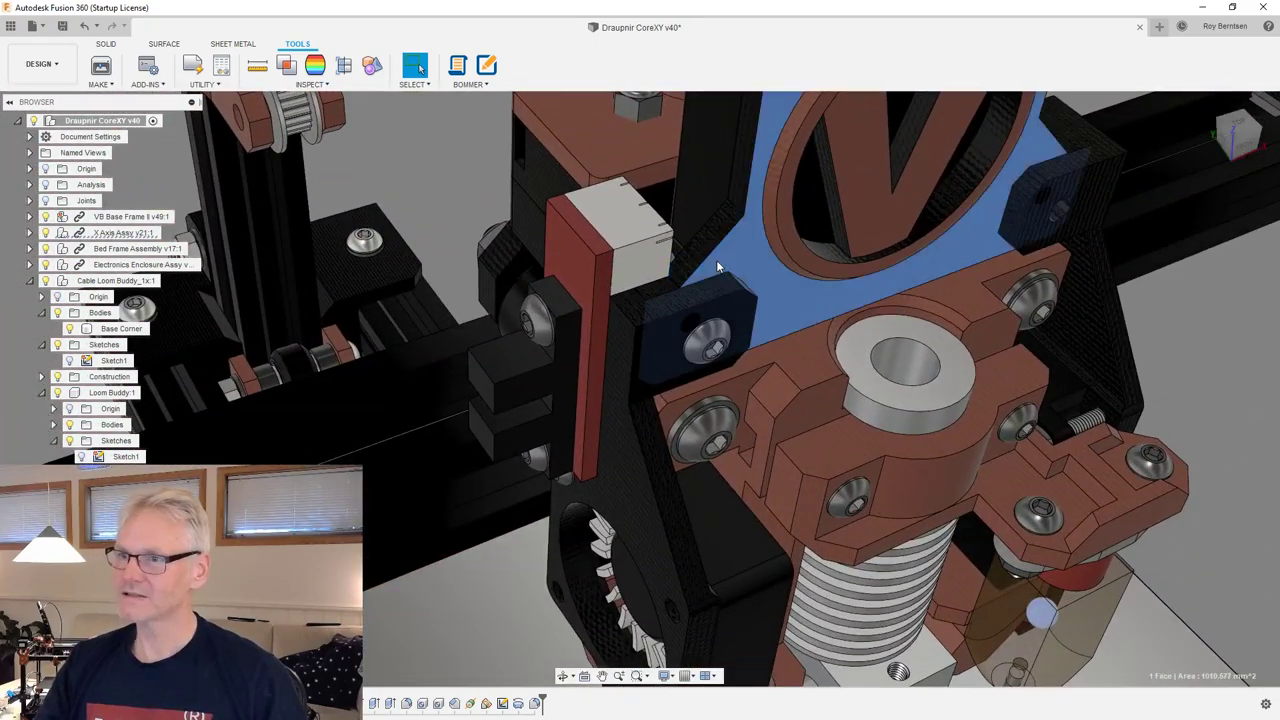
scroll(710, 241, "up", 4)
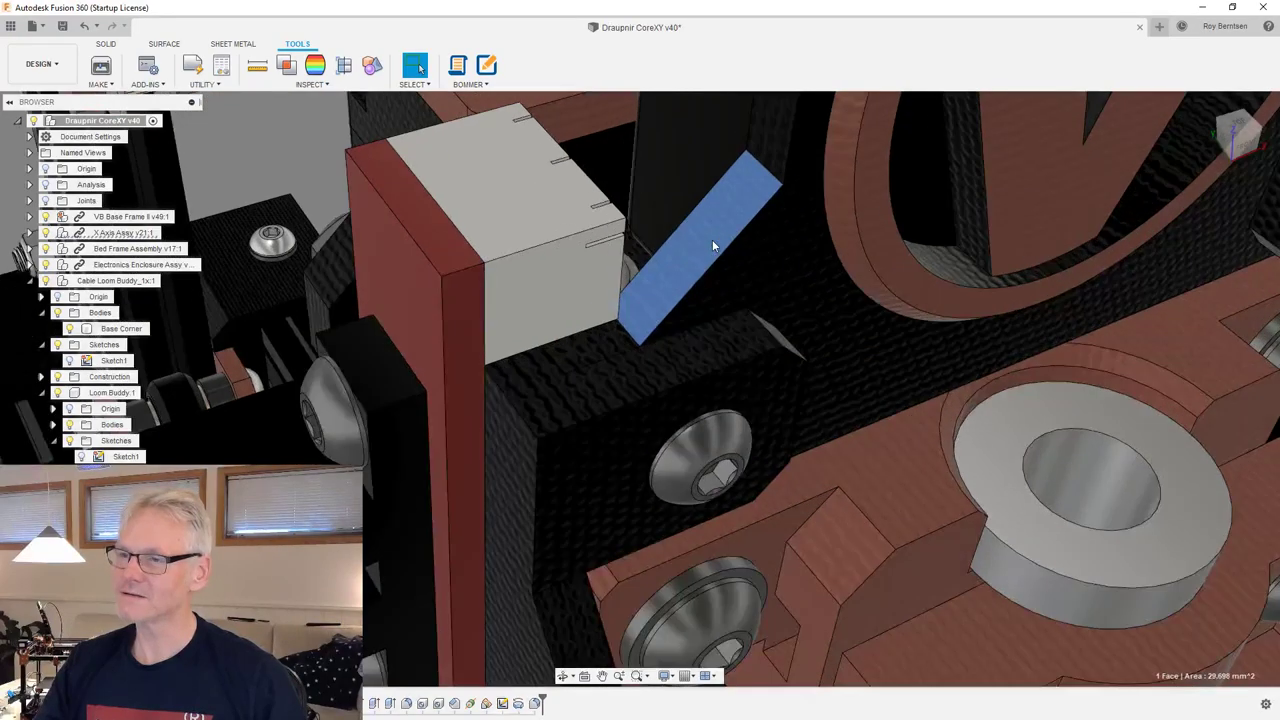
scroll(712, 239, "down", 3)
middle_click_drag(676, 315, 658, 341, "shift")
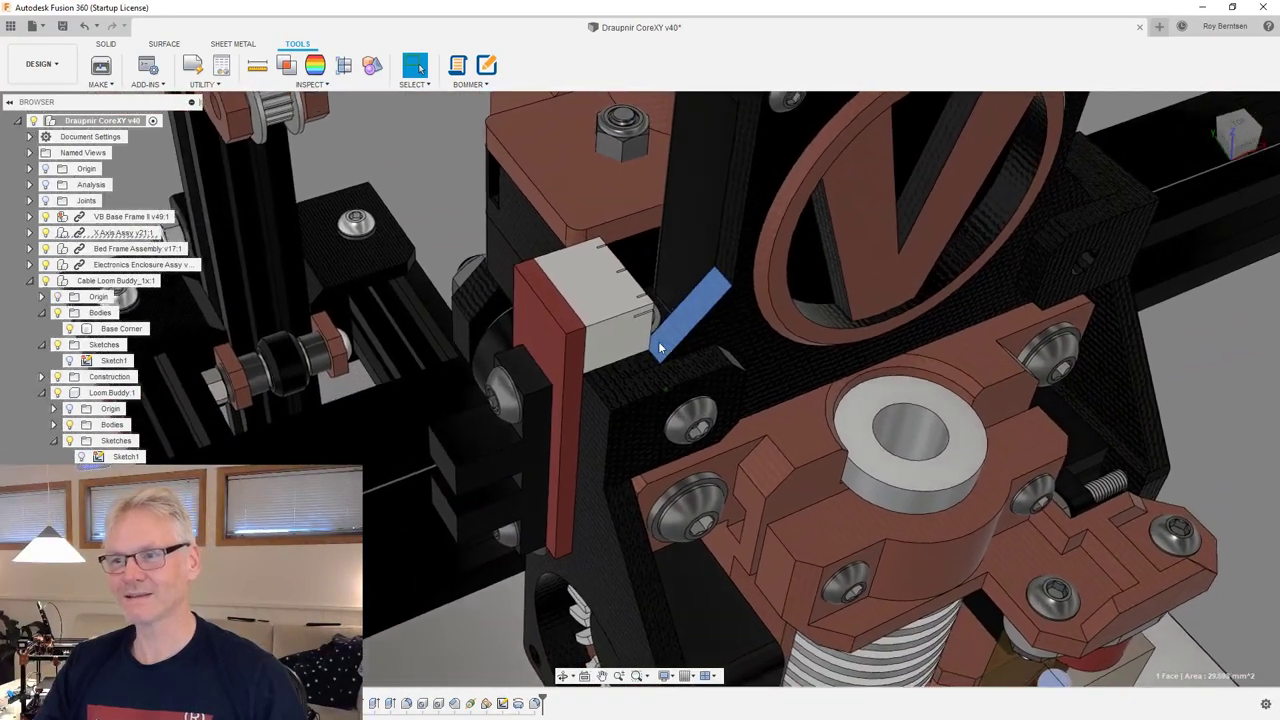
Select the front face of the V badge's mounting plate, then highlight the lower screw fixing the endstop switch.
left_click(738, 318)
middle_click_drag(738, 314, 677, 348, "shift")
scroll(680, 355, "down", 5)
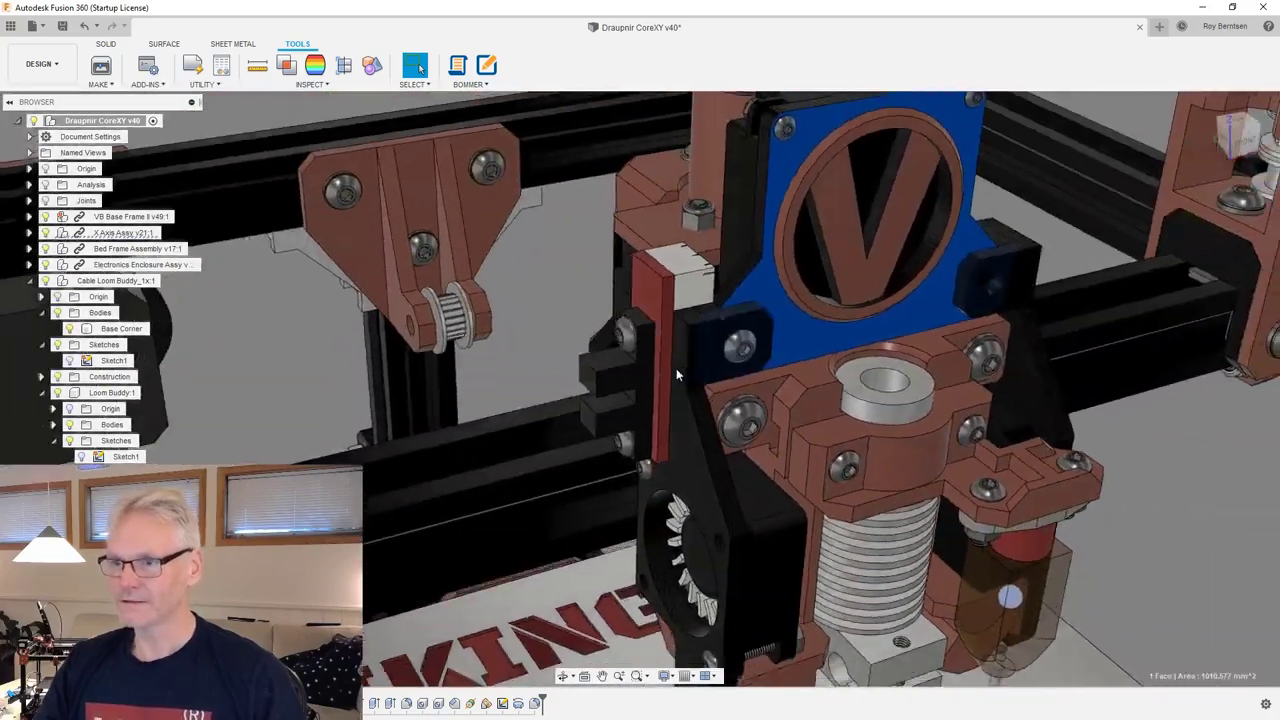
middle_click_drag(676, 368, 915, 475, "shift")
scroll(714, 434, "up", 4)
scroll(910, 478, "down", 2)
left_click(907, 479)
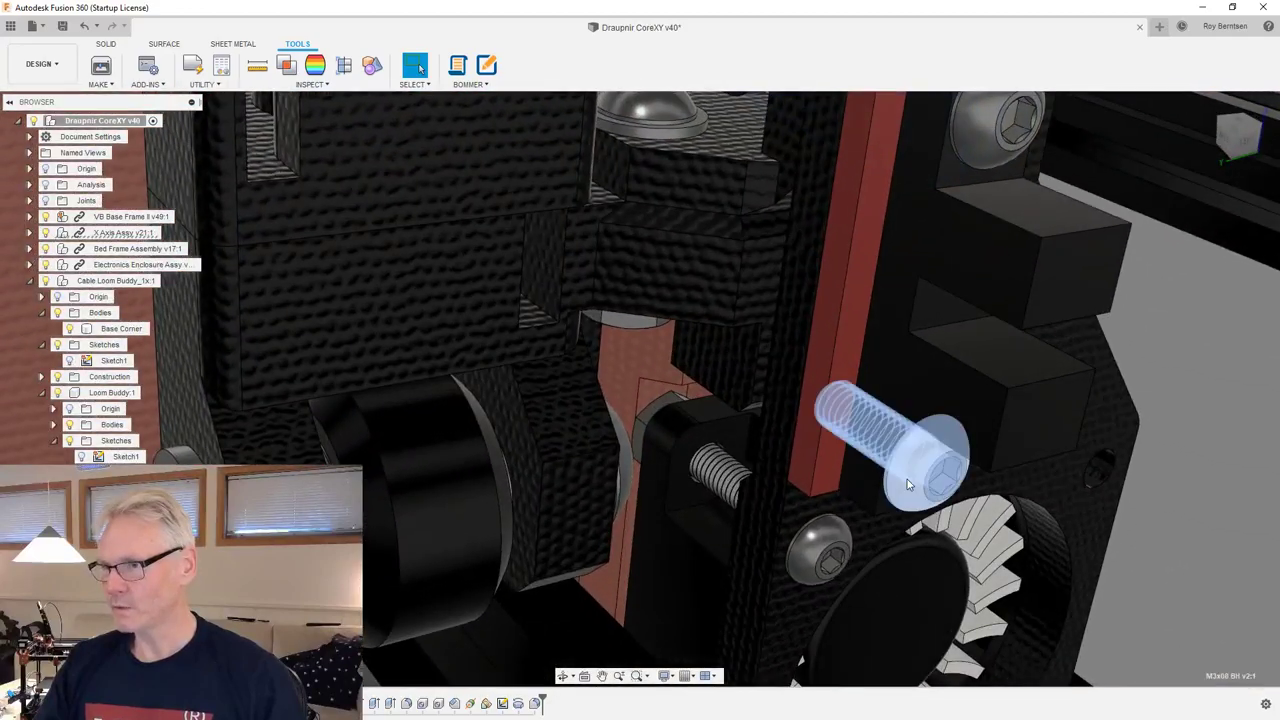
scroll(907, 480, "down", 5)
scroll(907, 481, "down", 10)
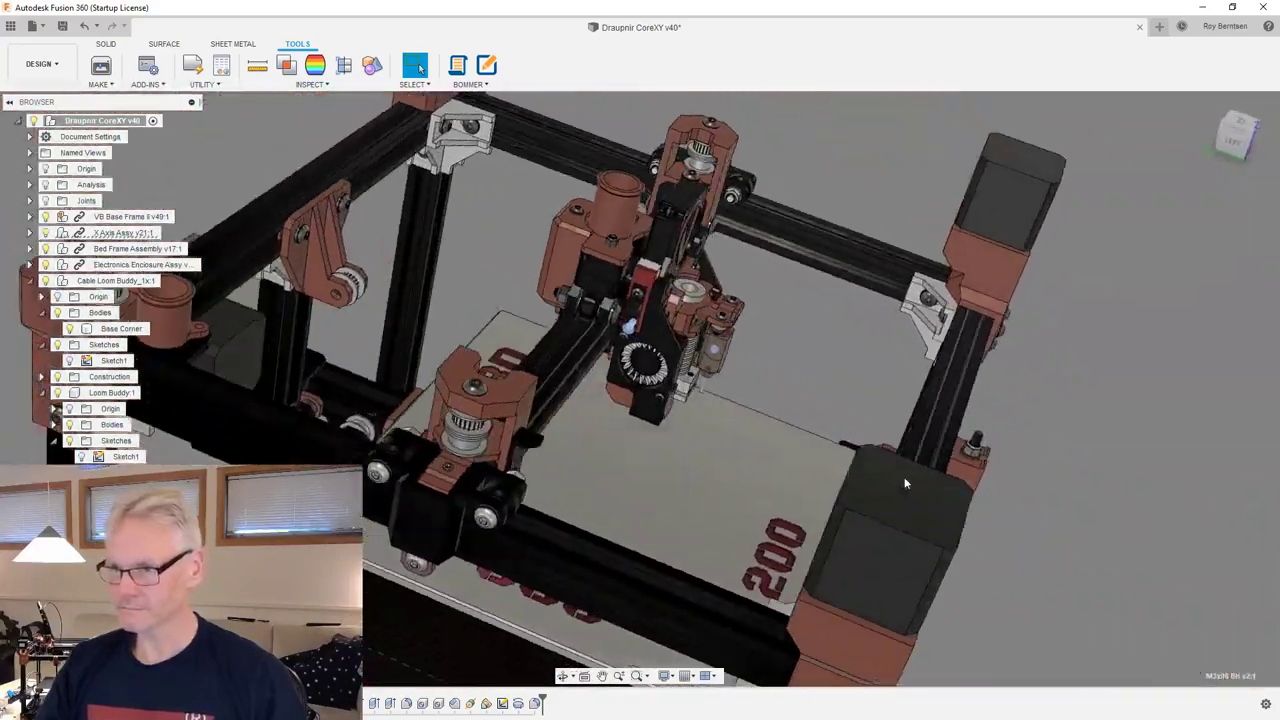
Examine the X endstop flag on the pulley bracket at the end of the X axis, then clear the selection.
middle_click_drag(906, 484, 577, 480, "shift")
scroll(631, 402, "up", 10)
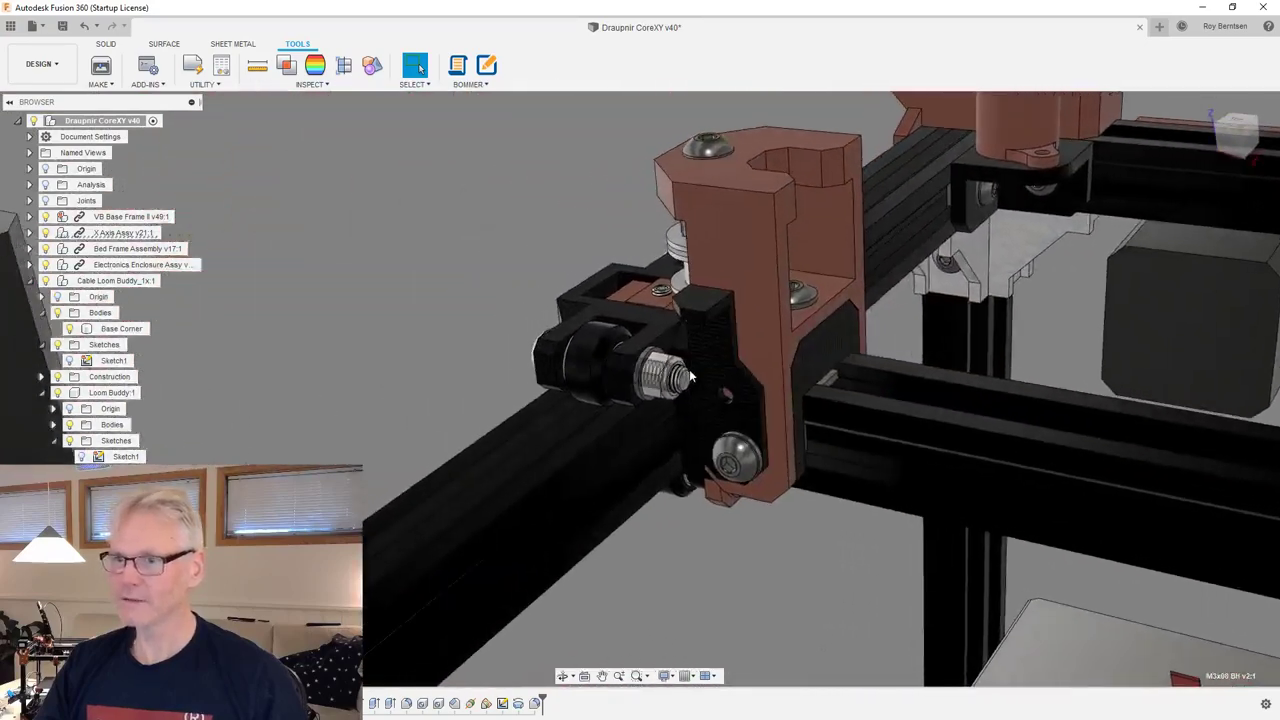
scroll(689, 376, "up", 2)
left_click(773, 415)
scroll(773, 415, "down", 3)
left_click(480, 300)
scroll(480, 300, "down", 3)
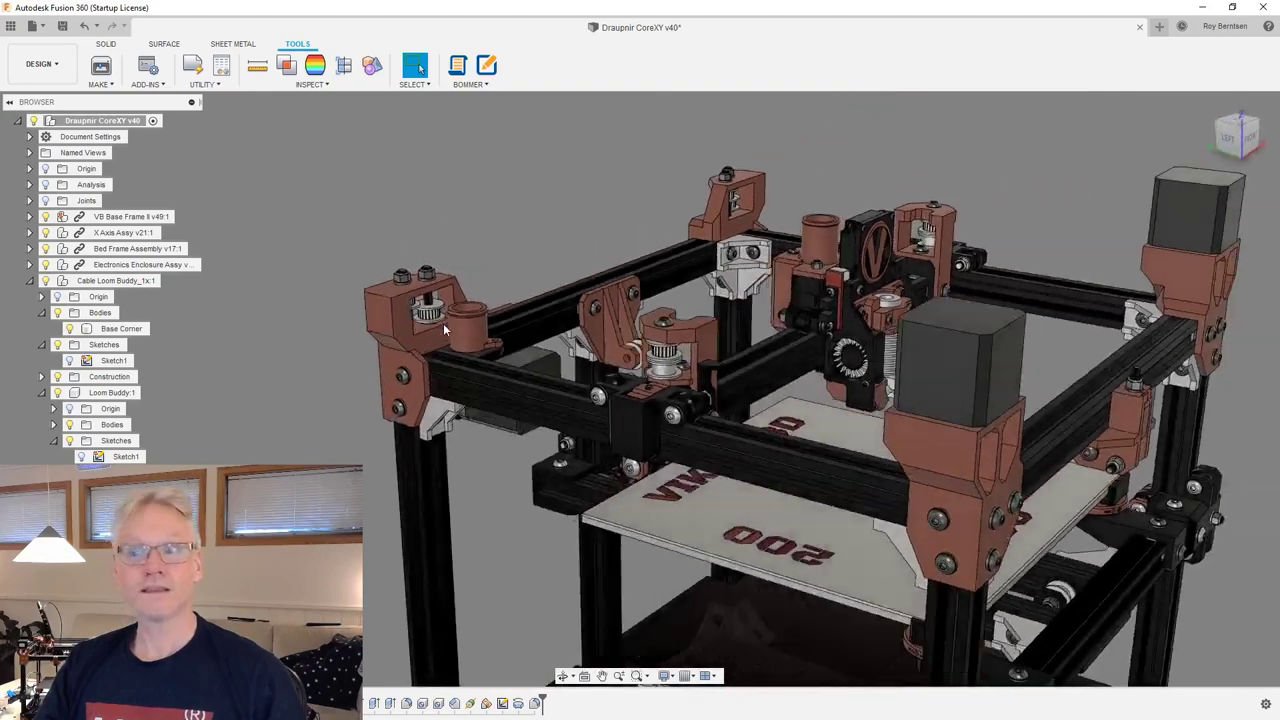
Review the upper frame from the left side, then highlight the Loom Buddy on its corner.
middle_click_drag(443, 323, 632, 445, "shift")
scroll(674, 443, "up", 2)
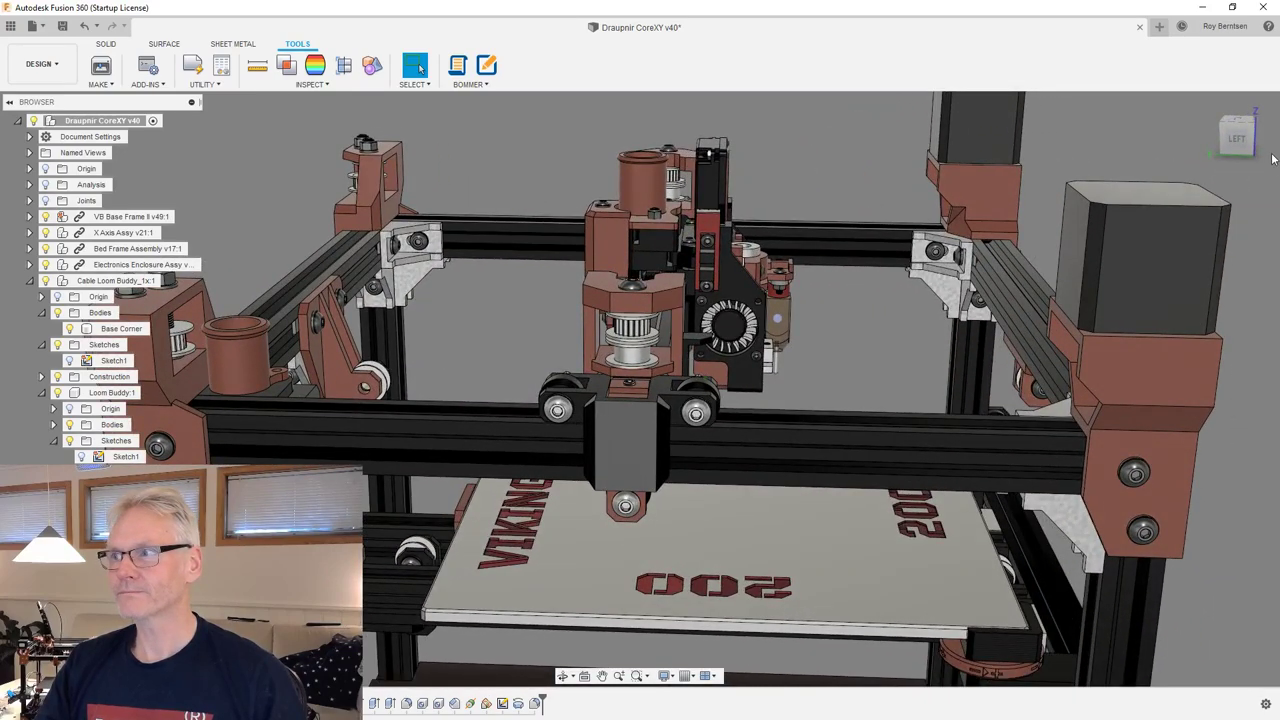
left_click(1236, 146)
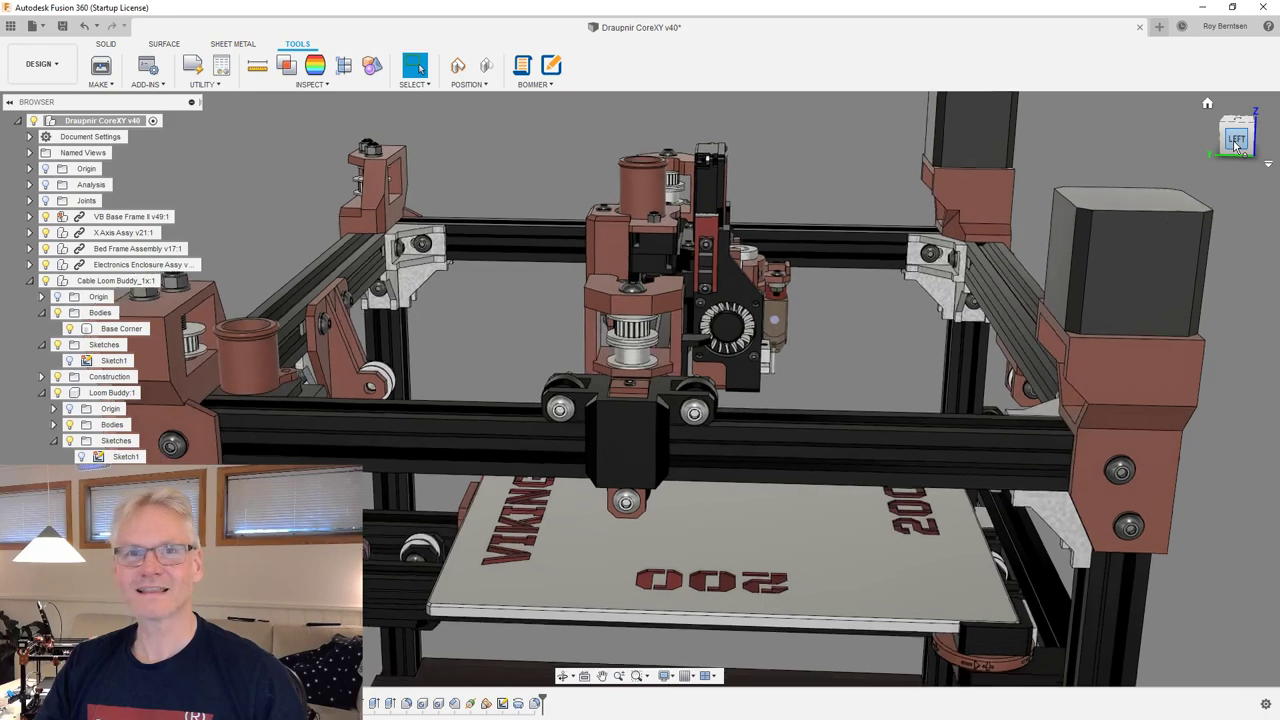
scroll(471, 430, "up", 5)
left_click(471, 431)
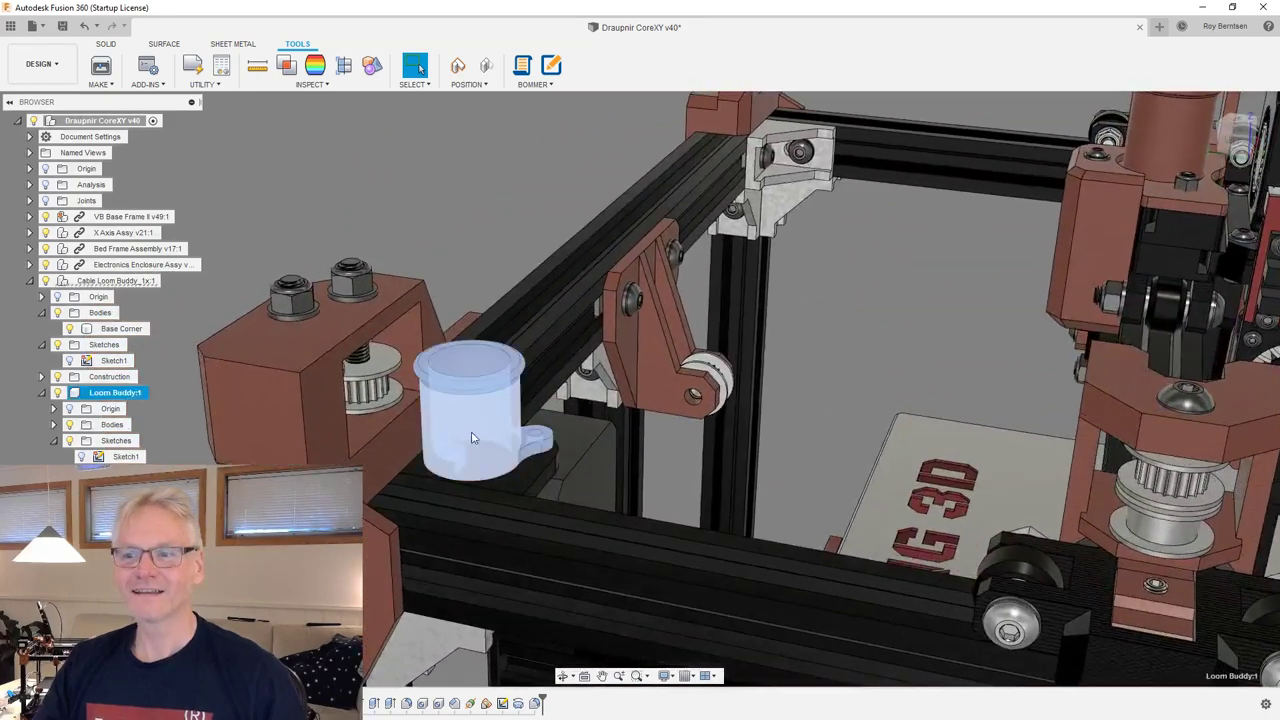
Examine the upper frame from the left side, including the motor corner bracket, and the Loom Buddy on its corner up close.
middle_click_drag(474, 437, 1269, 473, "shift")
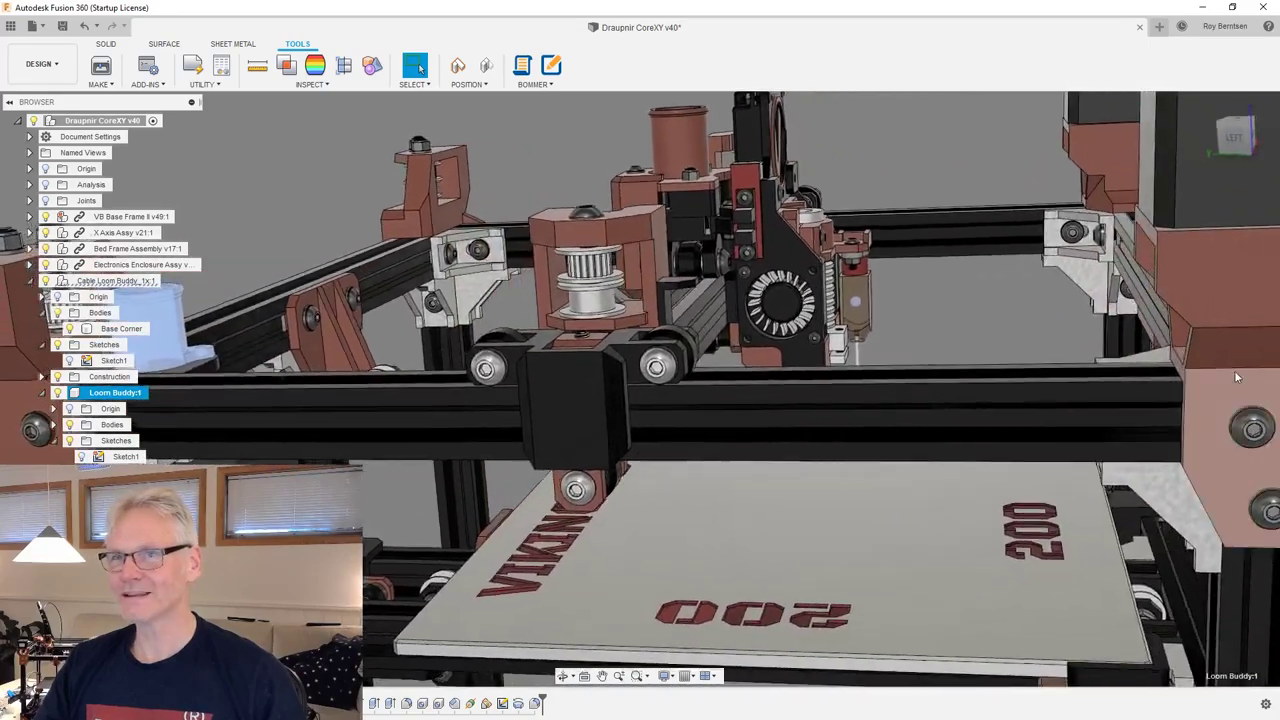
left_click(1235, 155)
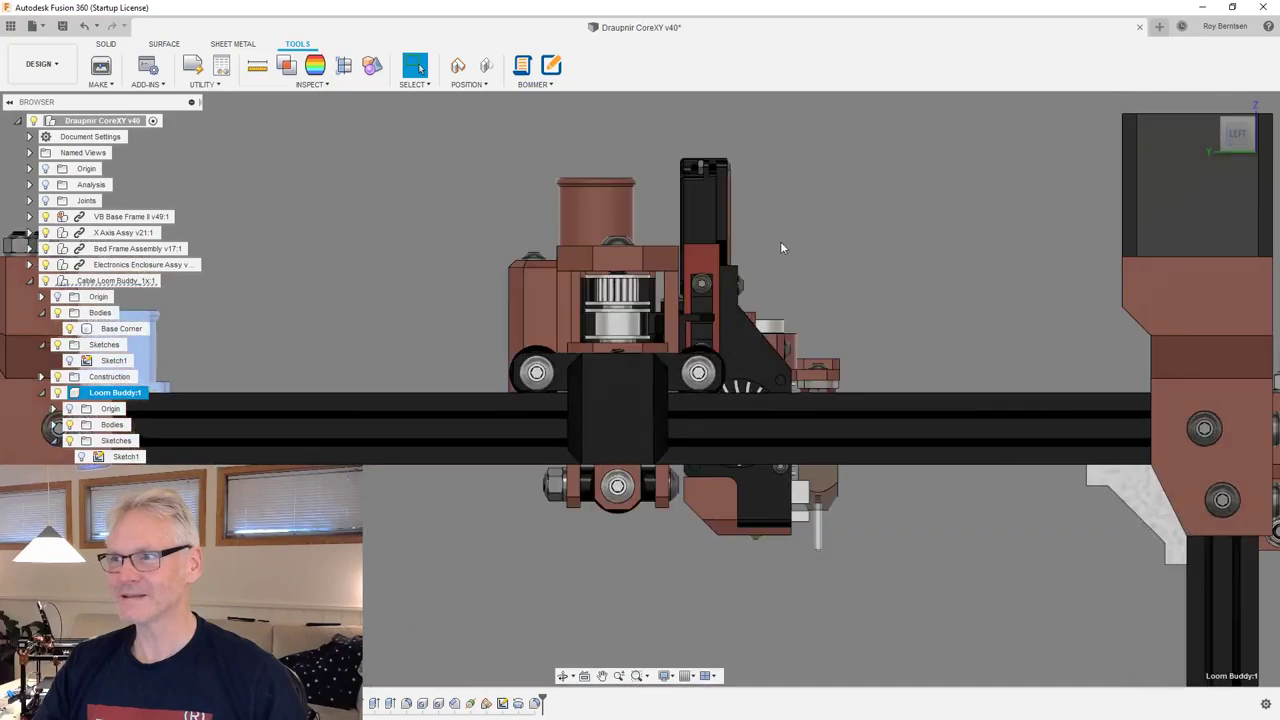
middle_click_drag(877, 277, 956, 311, "shift")
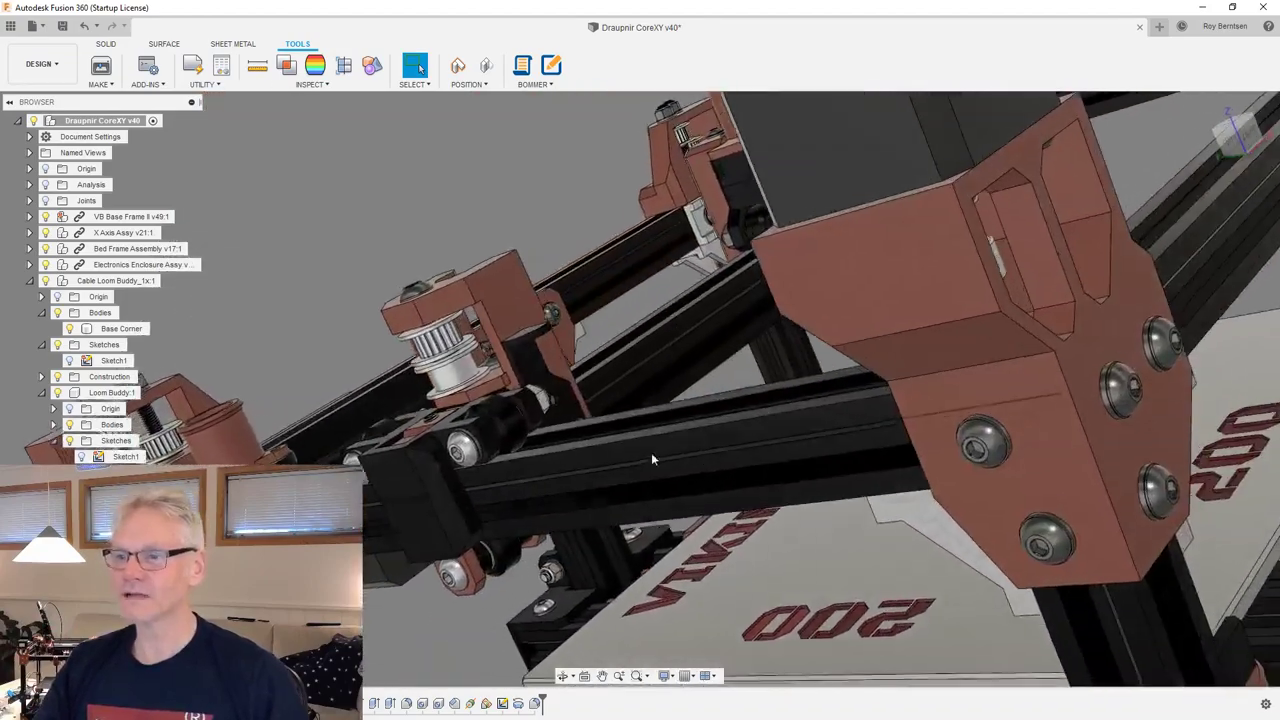
middle_click_drag(651, 459, 946, 469, "shift")
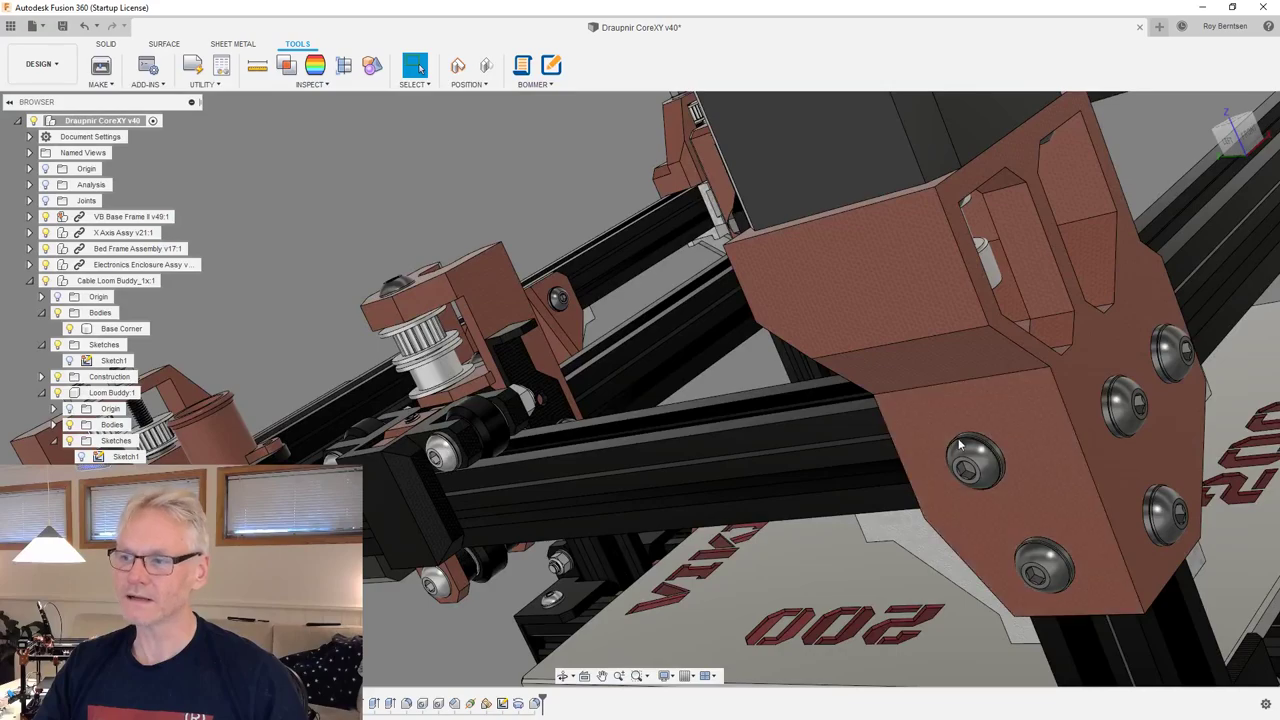
middle_click_drag(425, 480, 714, 476, "shift")
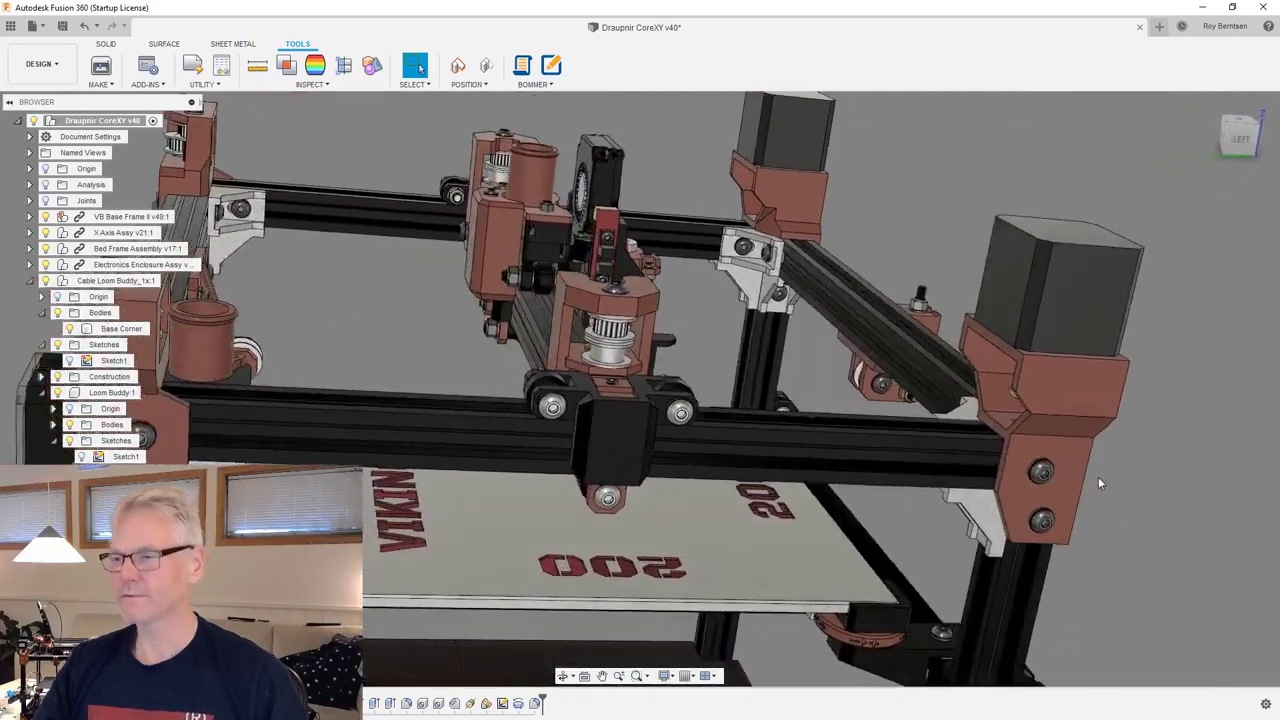
middle_click_drag(1098, 483, 590, 356, "shift")
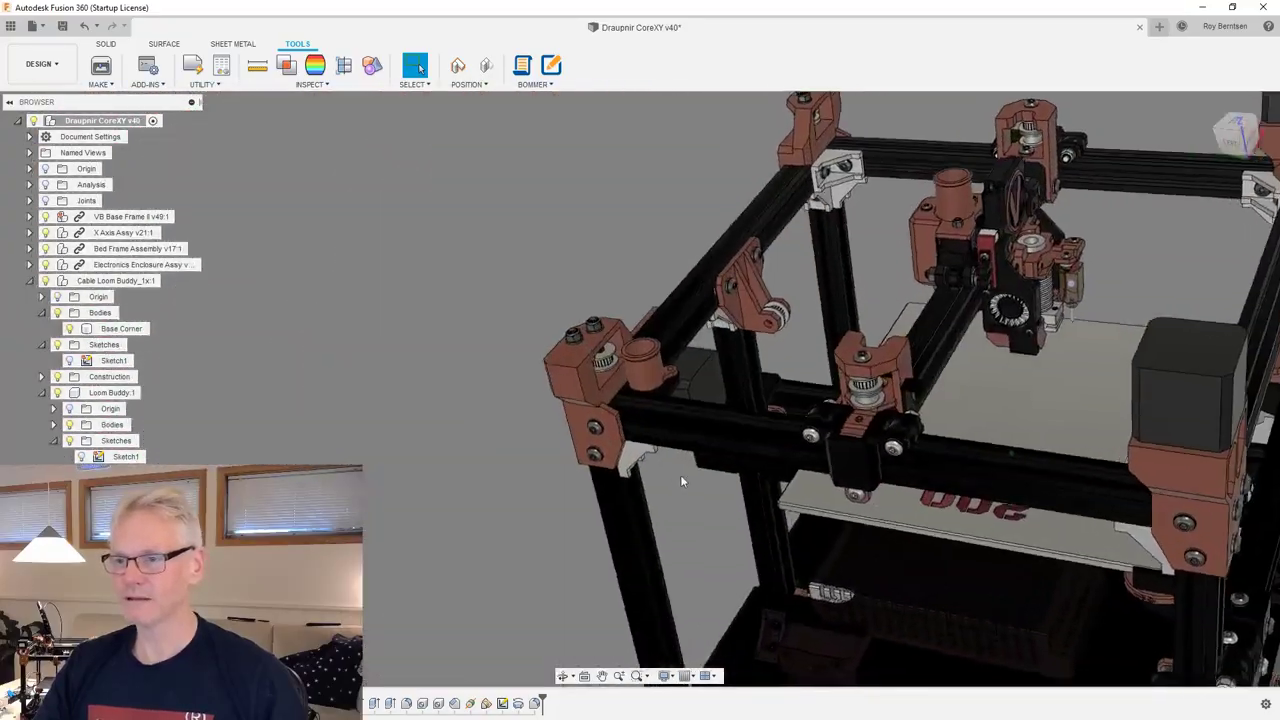
scroll(640, 420, "up", 5)
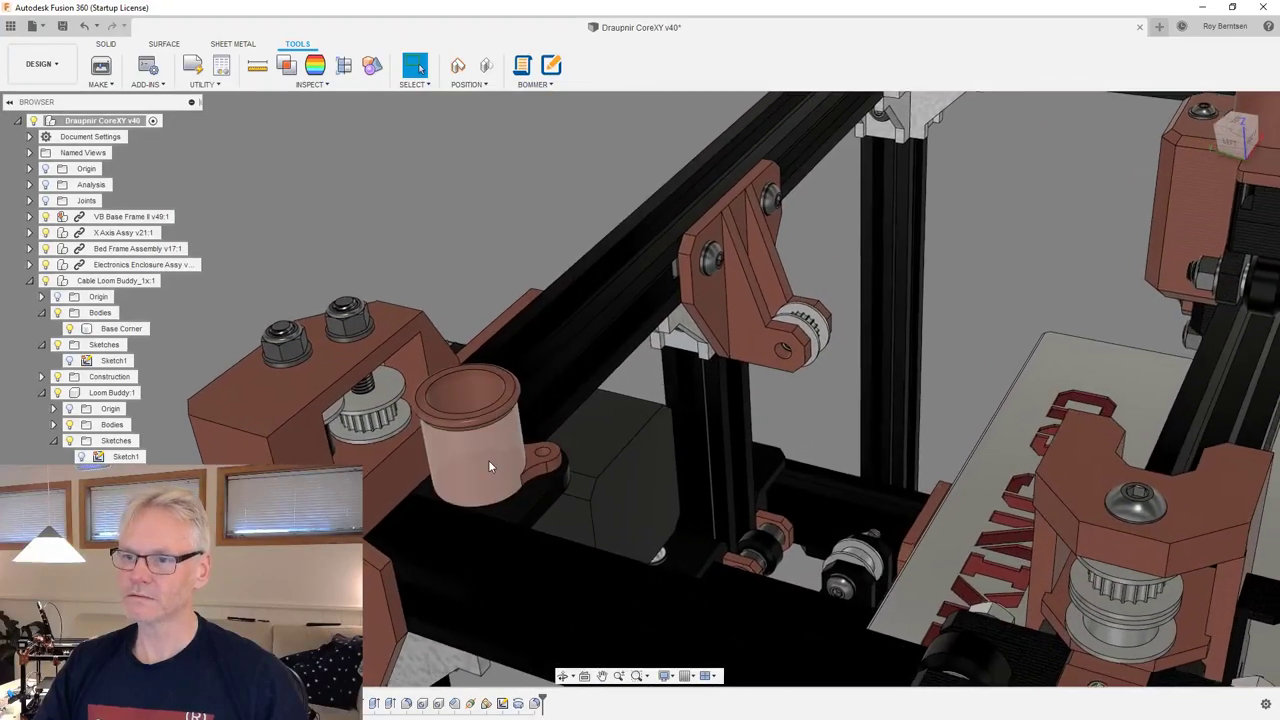
middle_click_drag(489, 461, 628, 515, "shift")
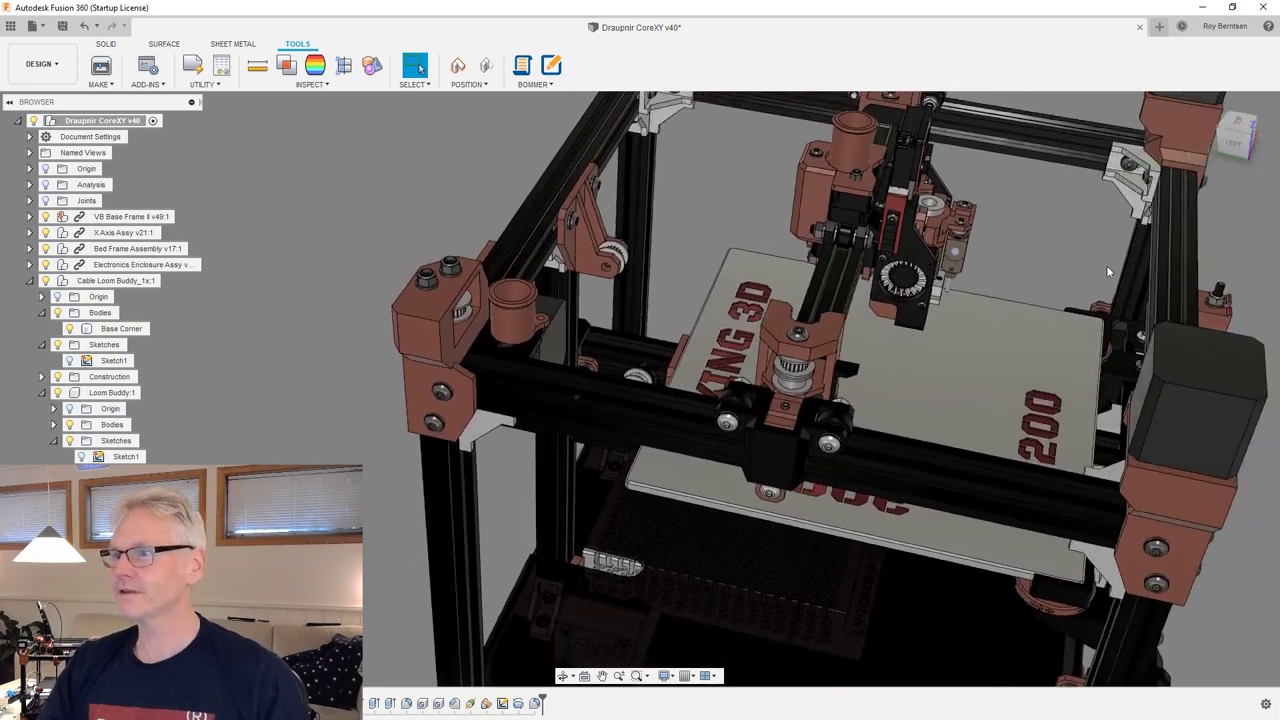
Revert the moved components to their saved positions and open the linked X Axis Assy in its own document.
left_click(1207, 107)
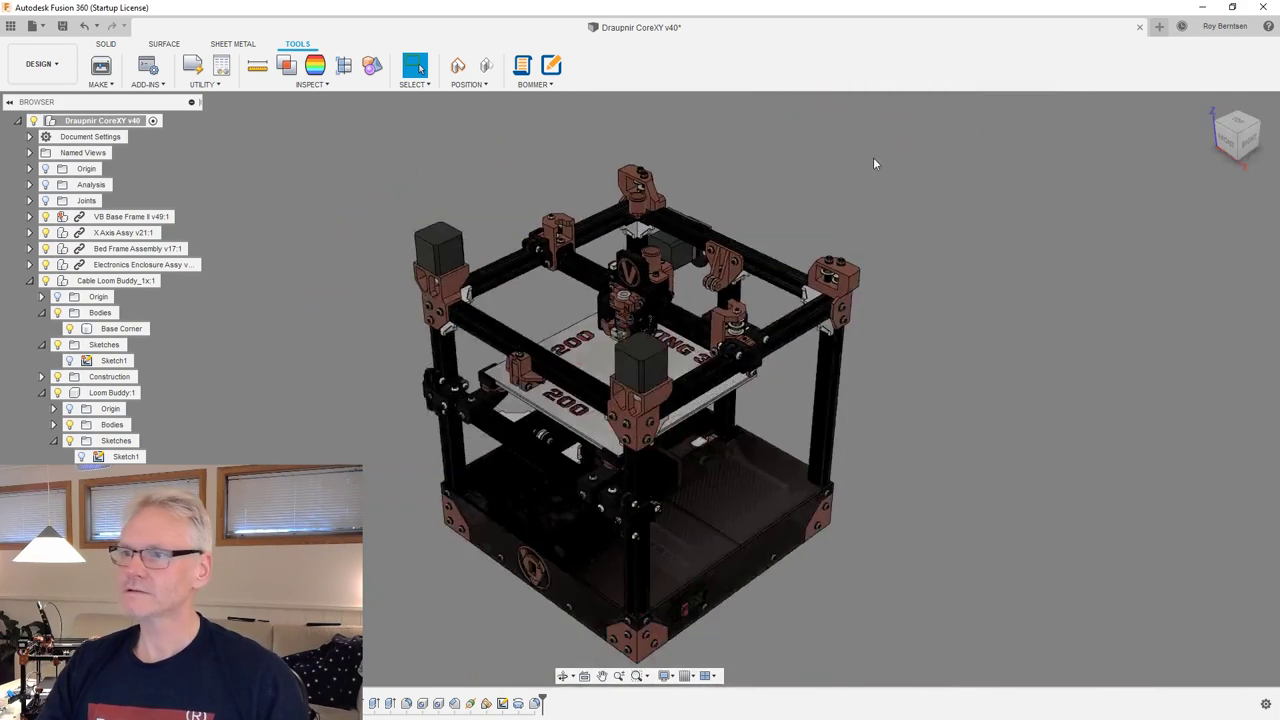
left_click(488, 62)
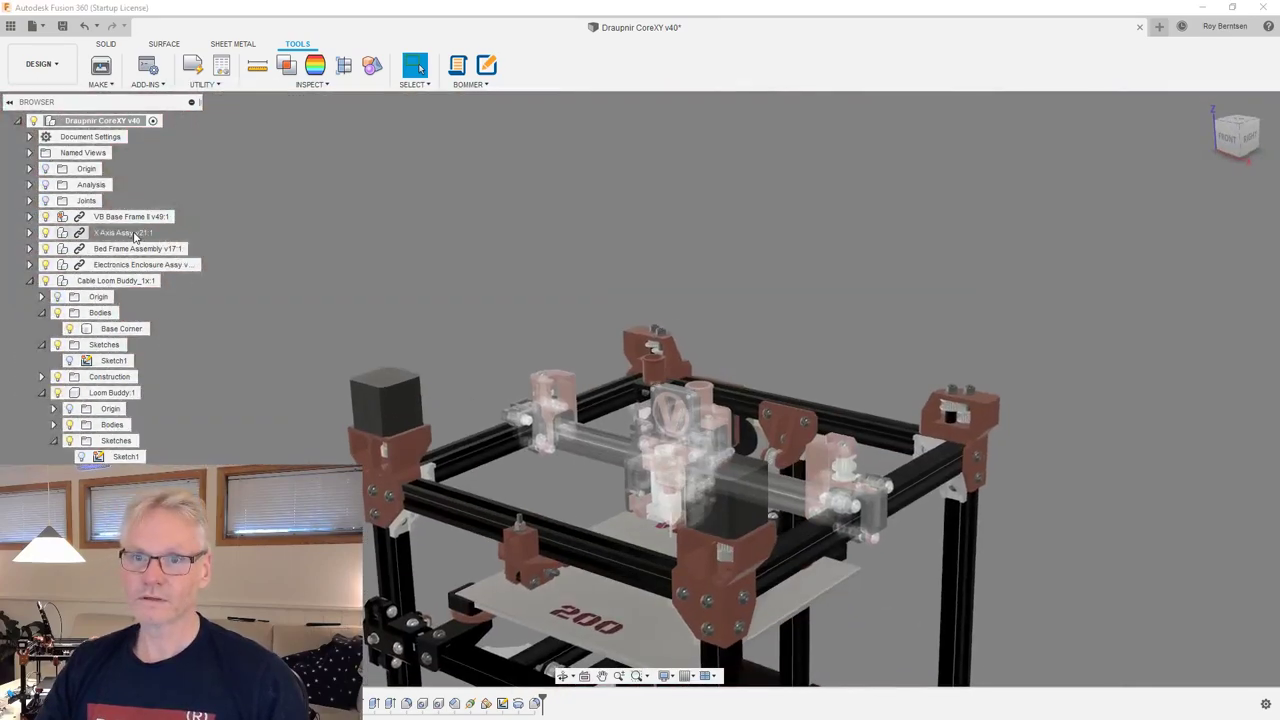
right_click(135, 236)
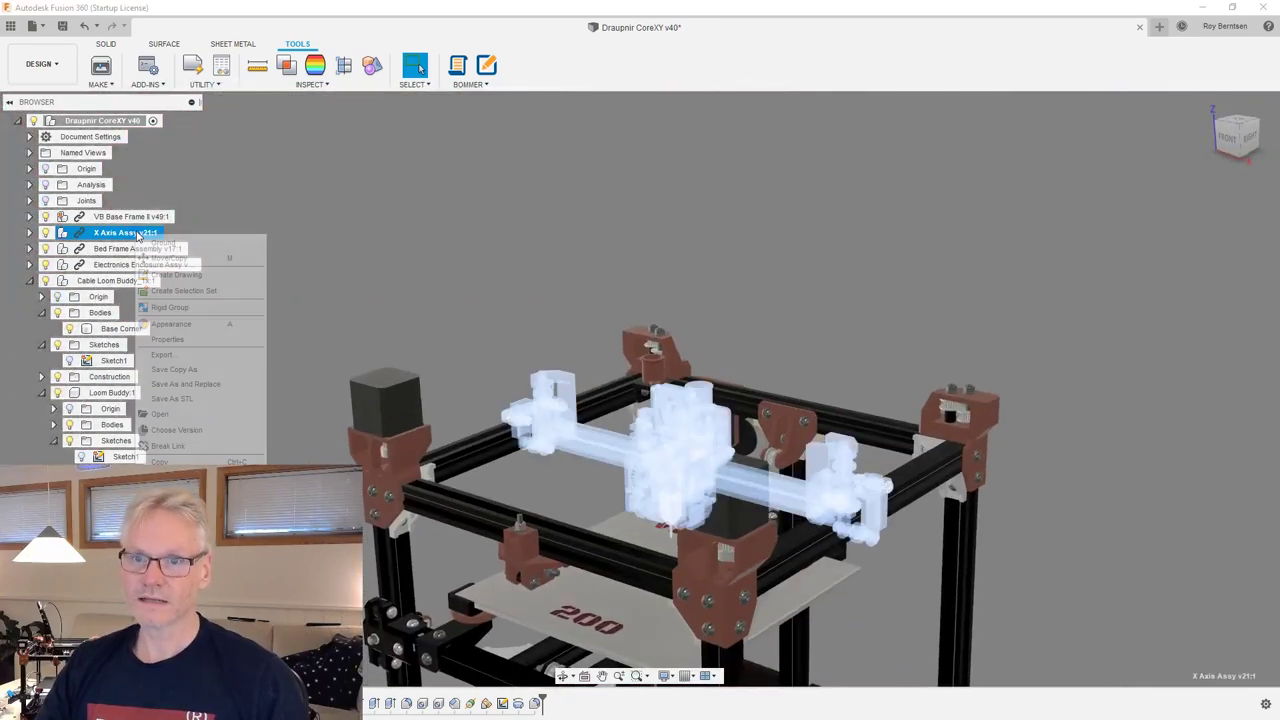
left_click(184, 417)
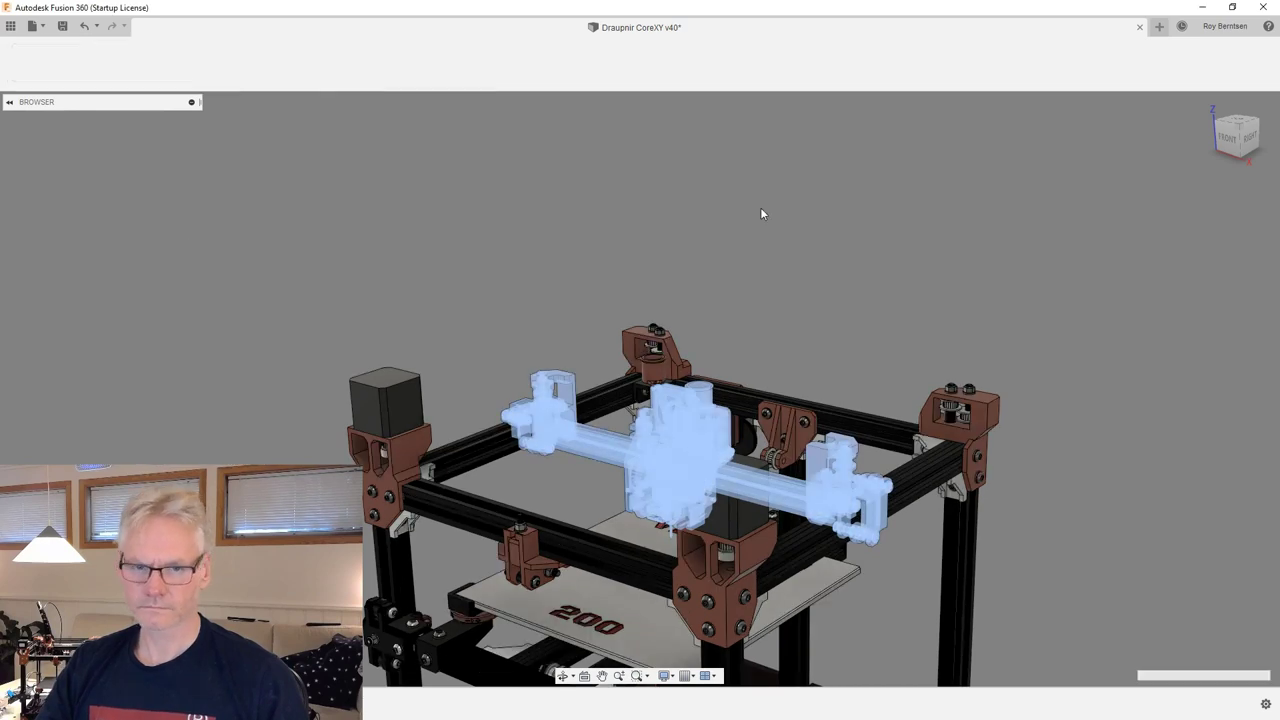
scroll(816, 245, "down", 5)
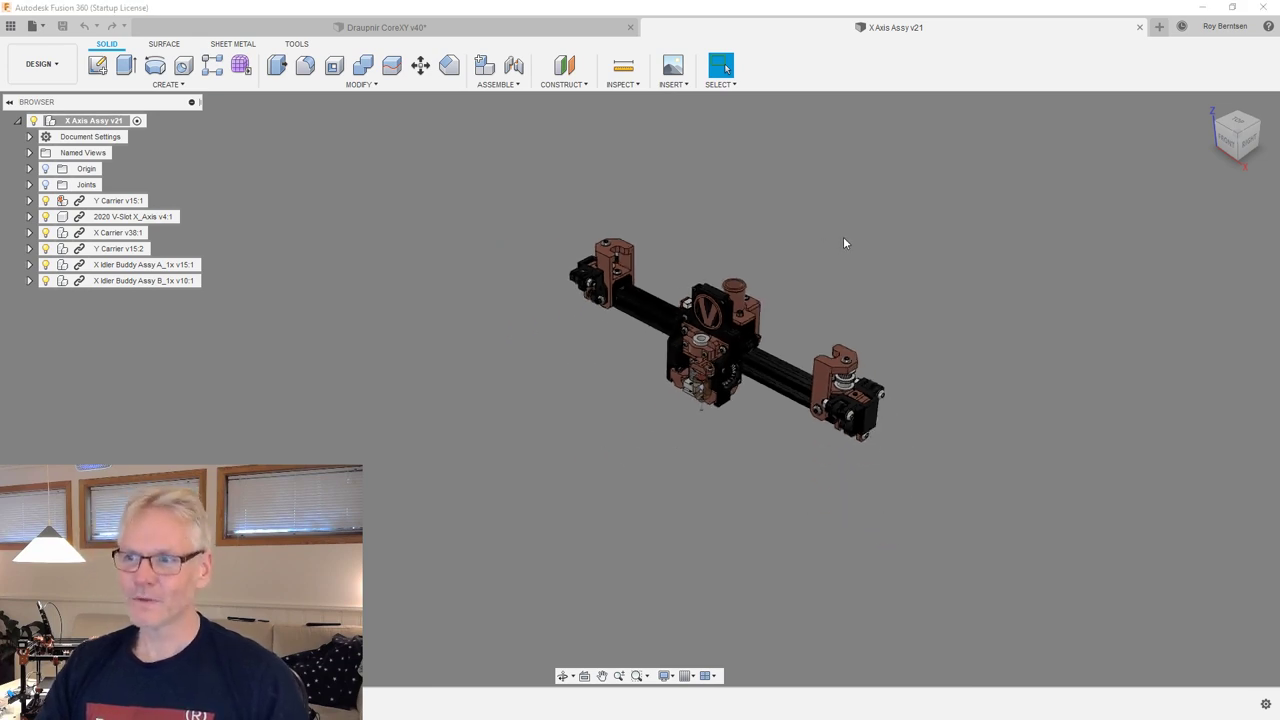
Select the e3d heat block on the print head and view it squarely from the back.
left_click(1208, 106)
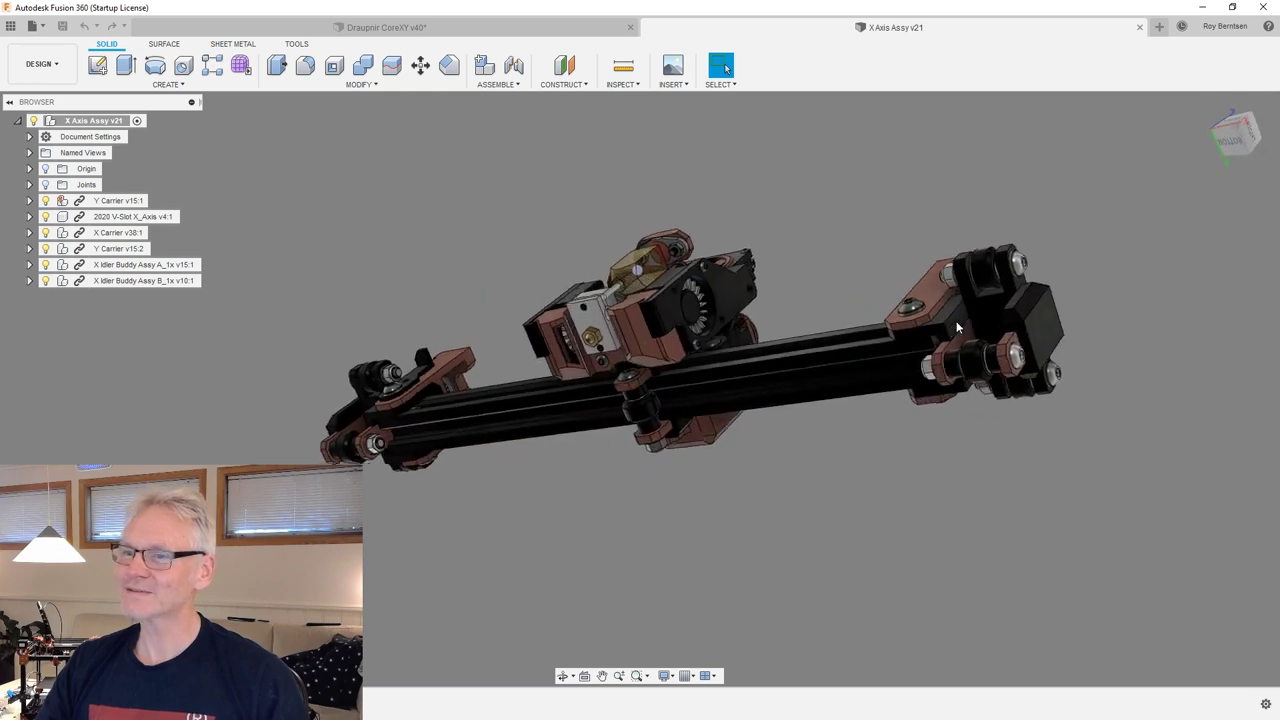
left_click(1241, 137)
scroll(778, 276, "up", 3)
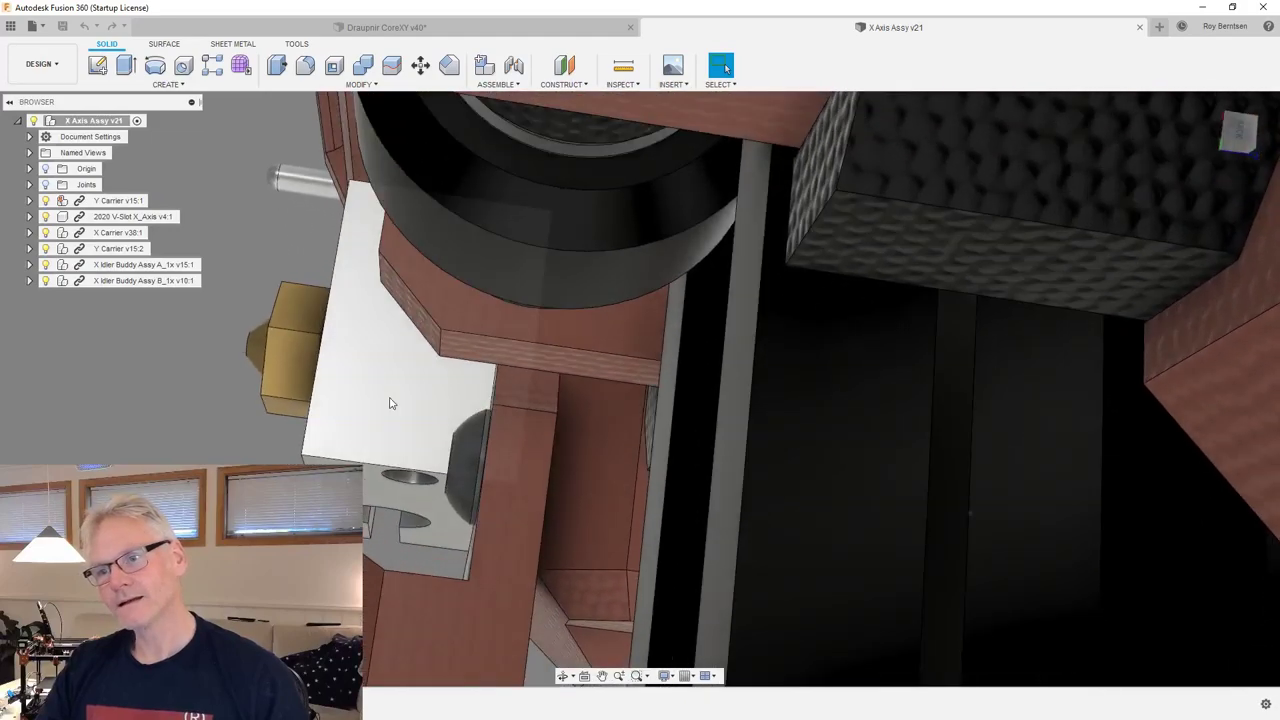
left_click(391, 404)
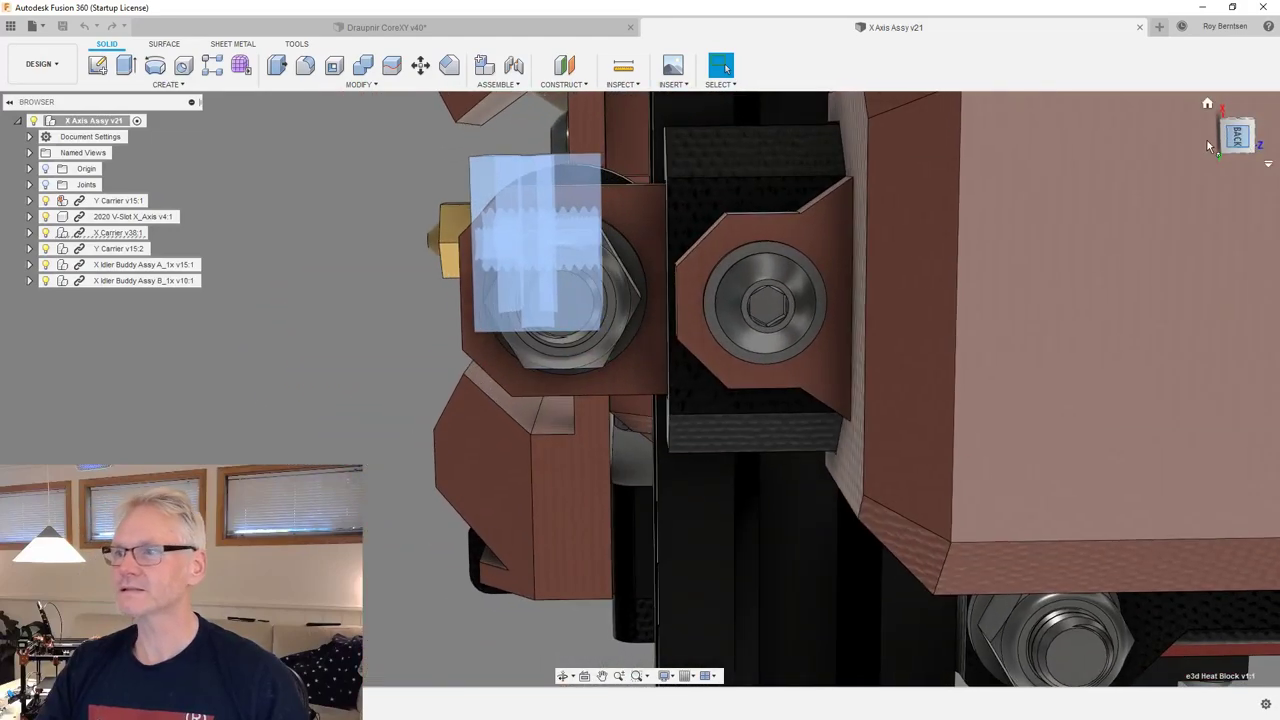
left_click(1236, 136)
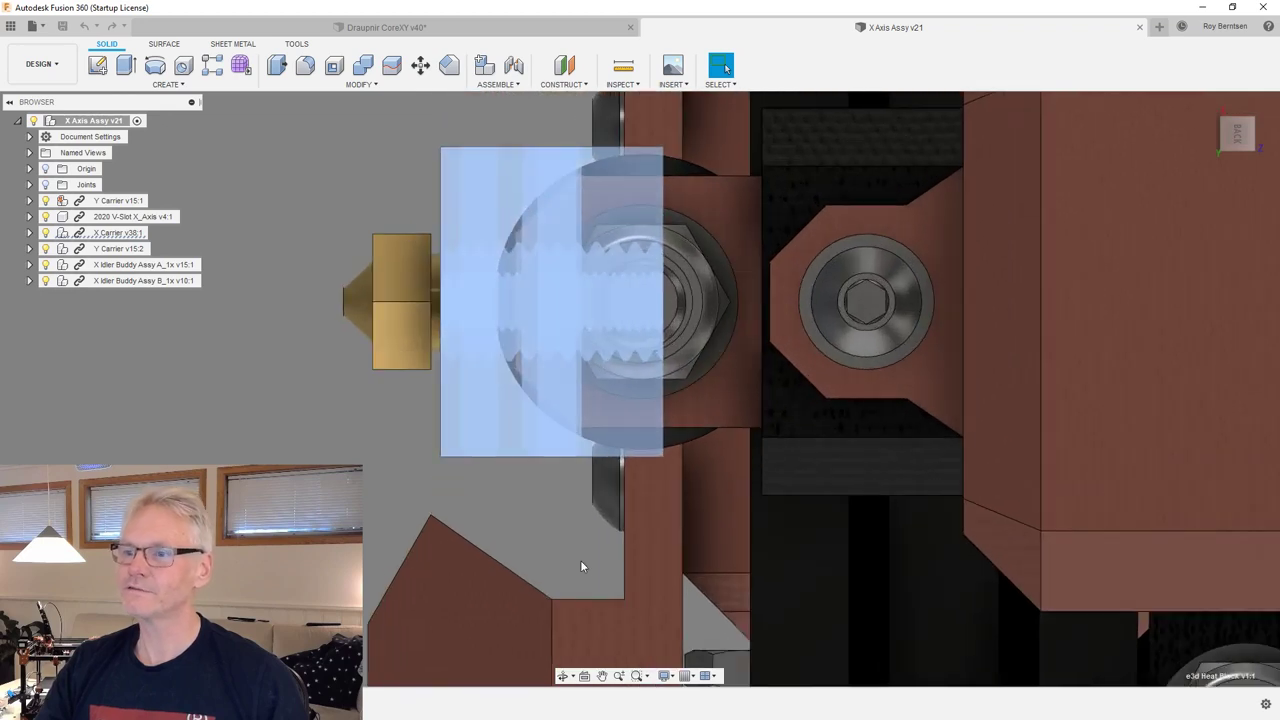
Compare the layer fan shroud's side face with the heat block by selecting them in turn, and inspect the nozzle area from below.
left_click(642, 512)
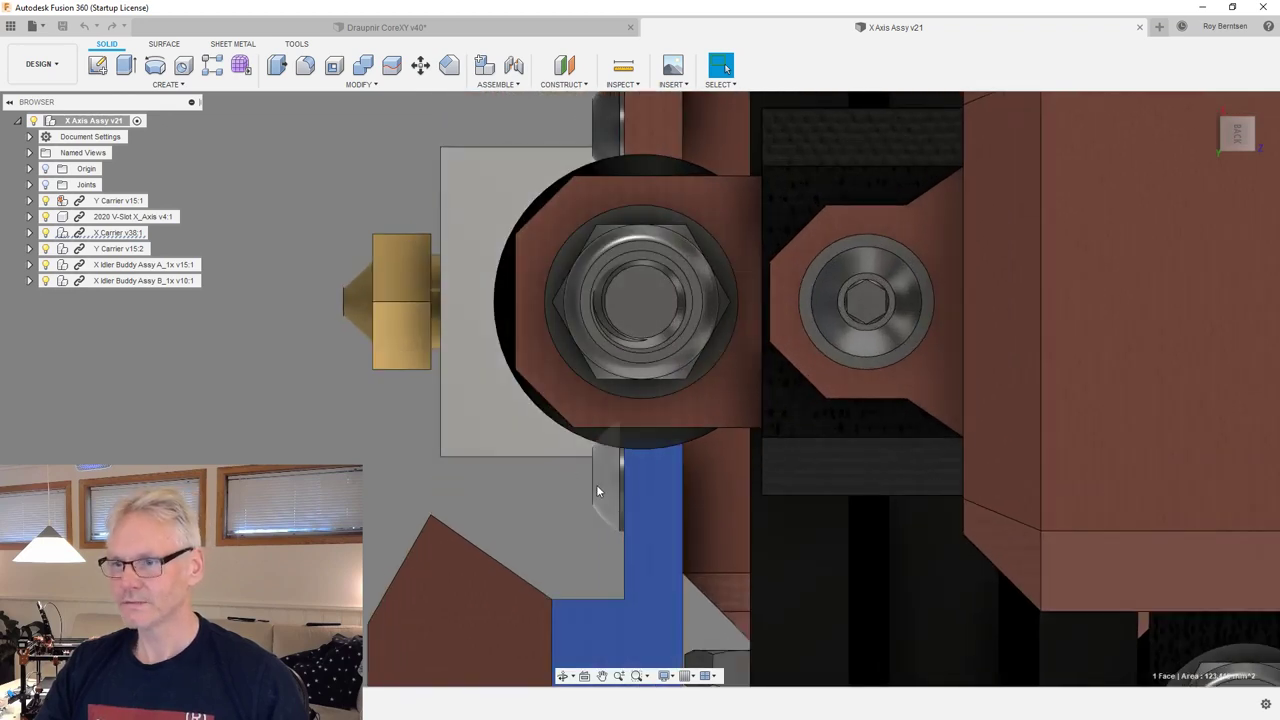
left_click(634, 521)
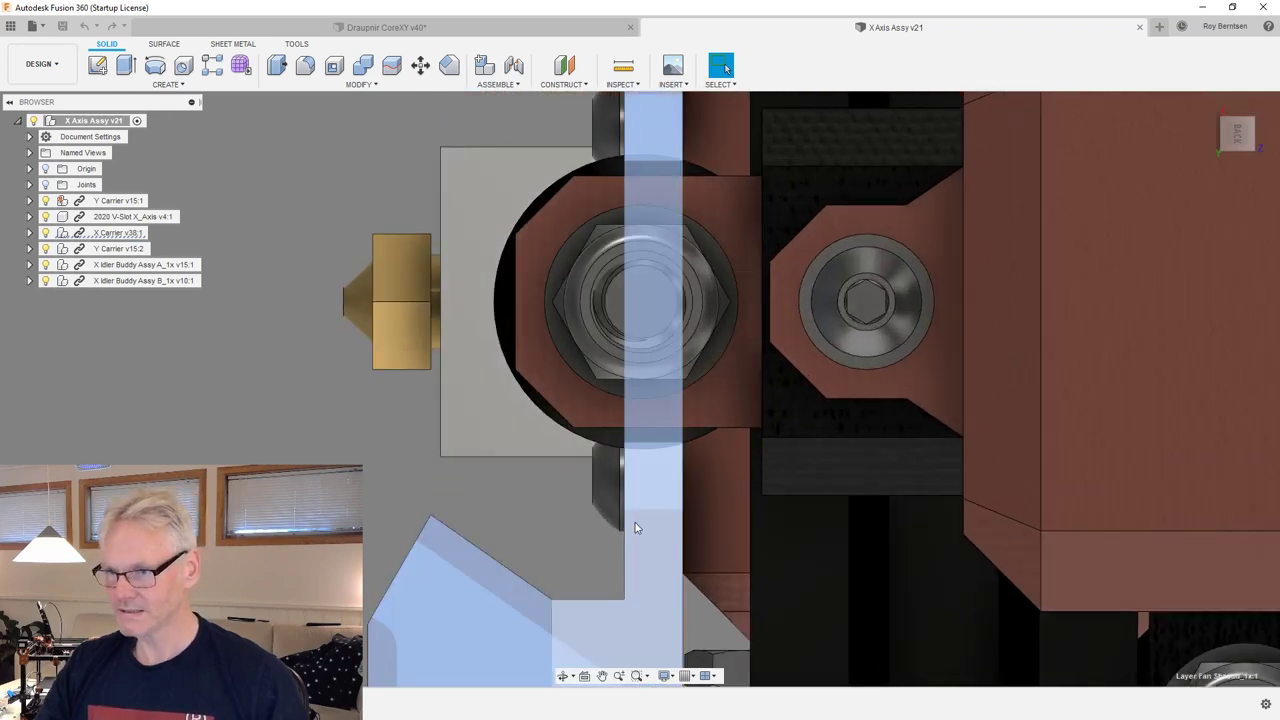
left_click(506, 438)
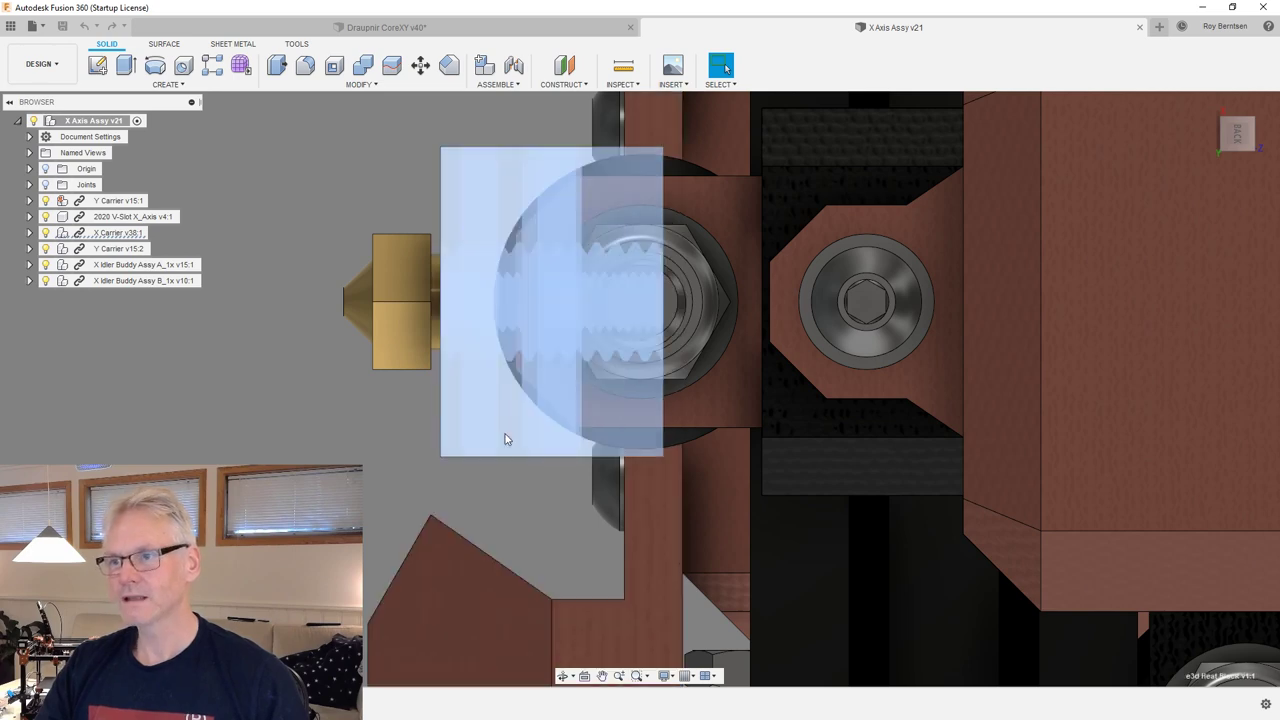
left_click(637, 511)
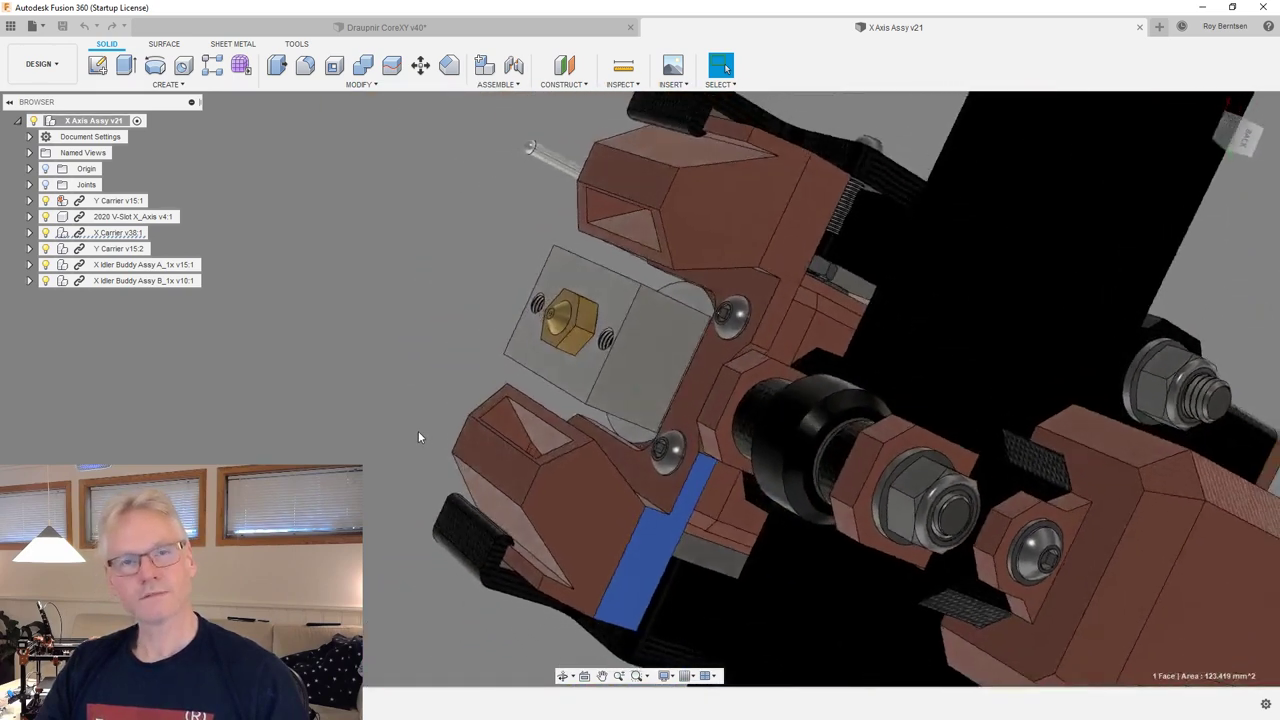
middle_click_drag(418, 437, 753, 495, "shift")
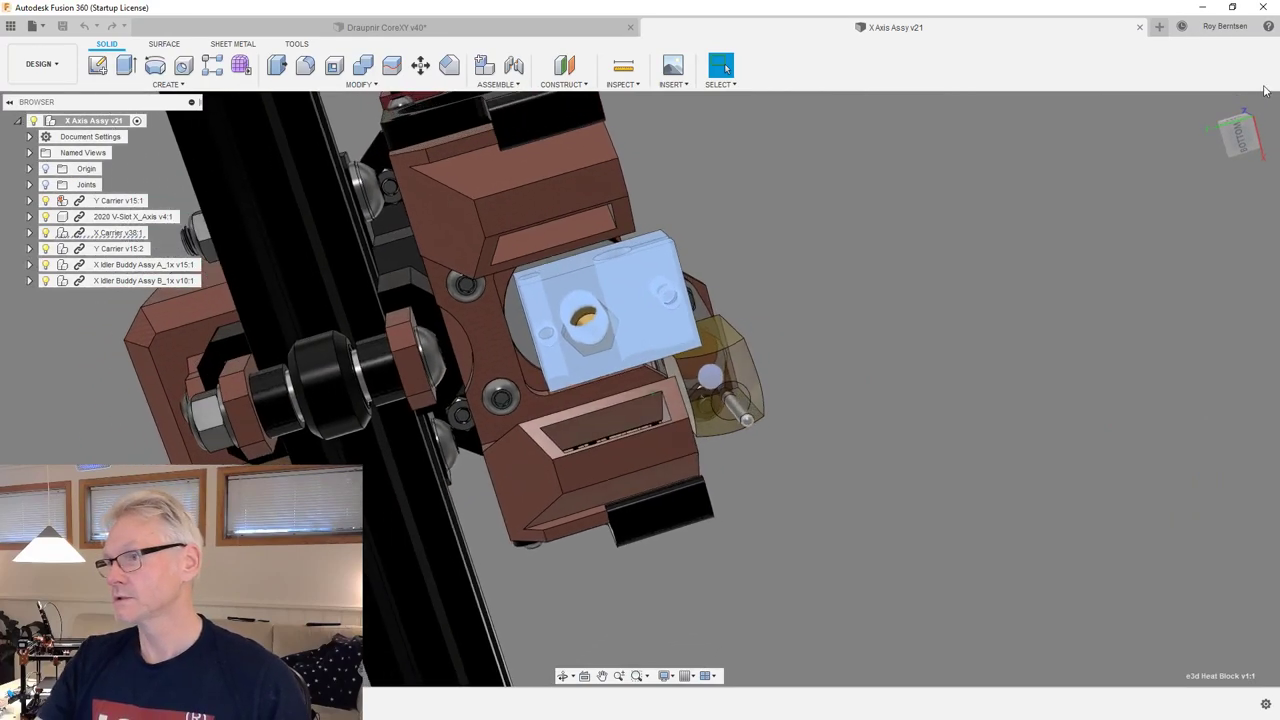
Examine the slot in the X carrier between the wheel and the endstop switch up close from the left side.
left_click(1208, 105)
left_click(1209, 106)
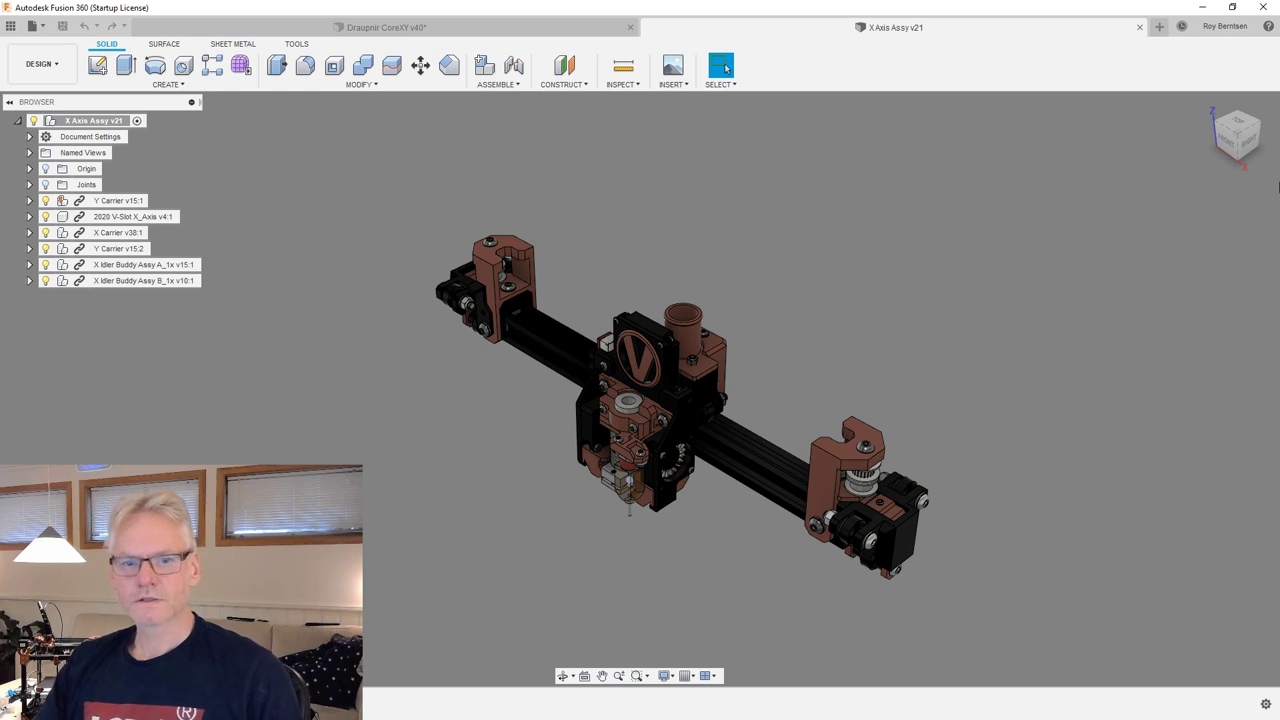
left_click(1240, 124)
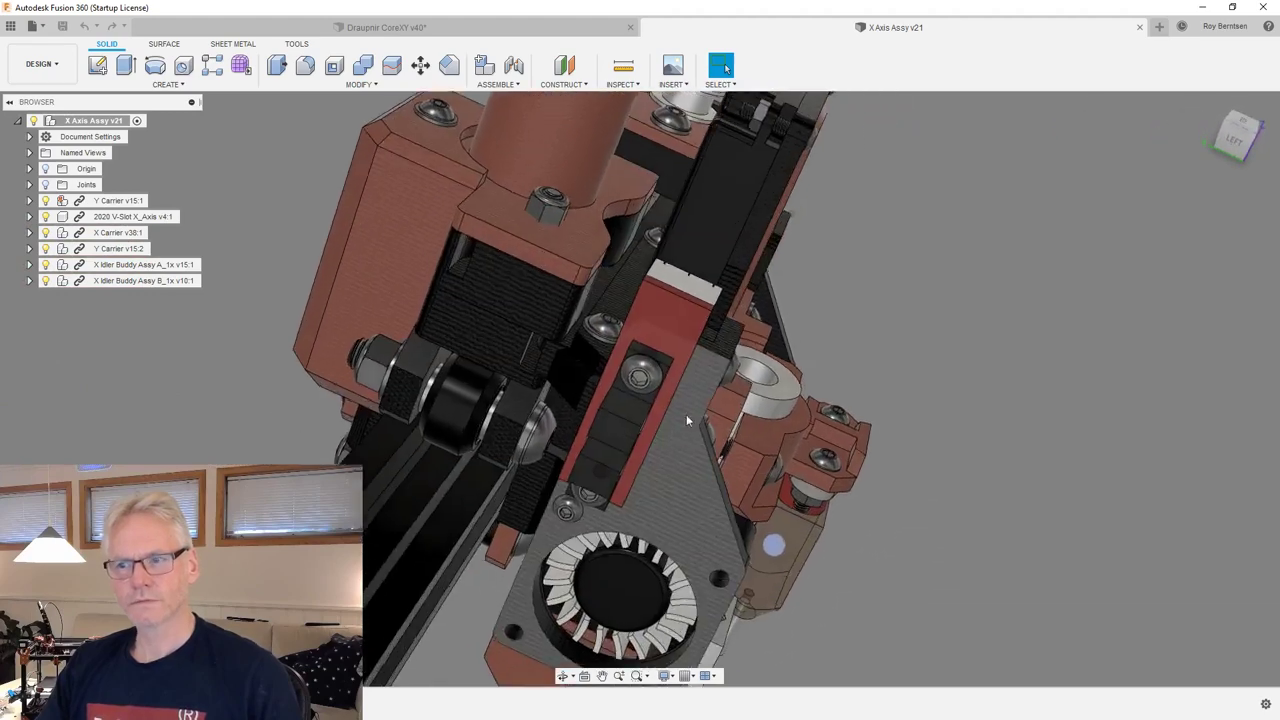
scroll(670, 427, "up", 10)
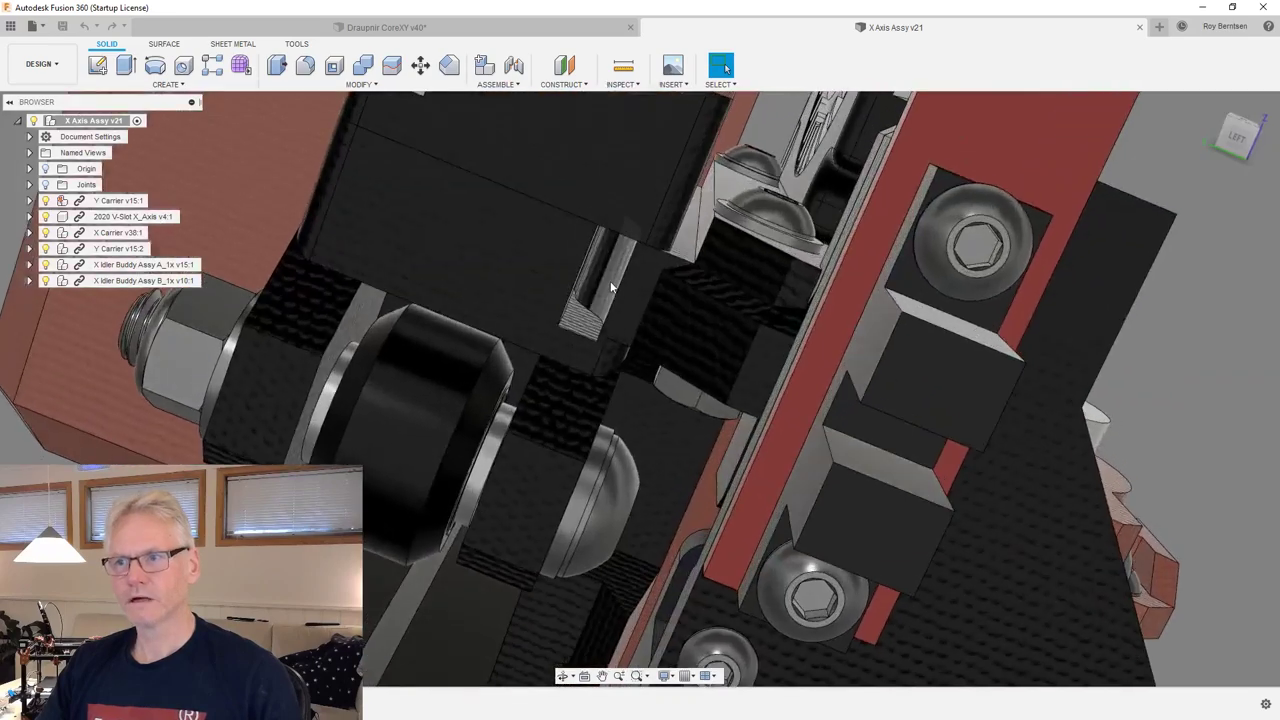
middle_click_drag(609, 287, 620, 298, "shift")
scroll(590, 390, "down", 2)
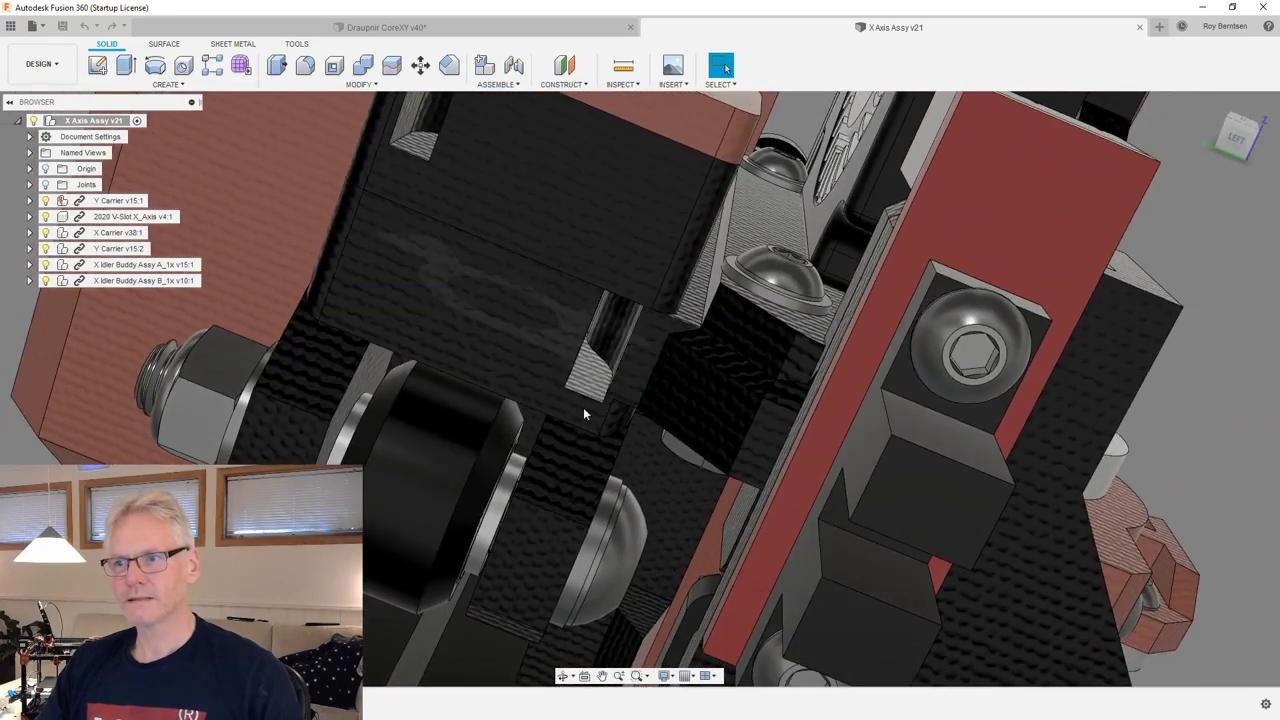
scroll(556, 410, "down", 10)
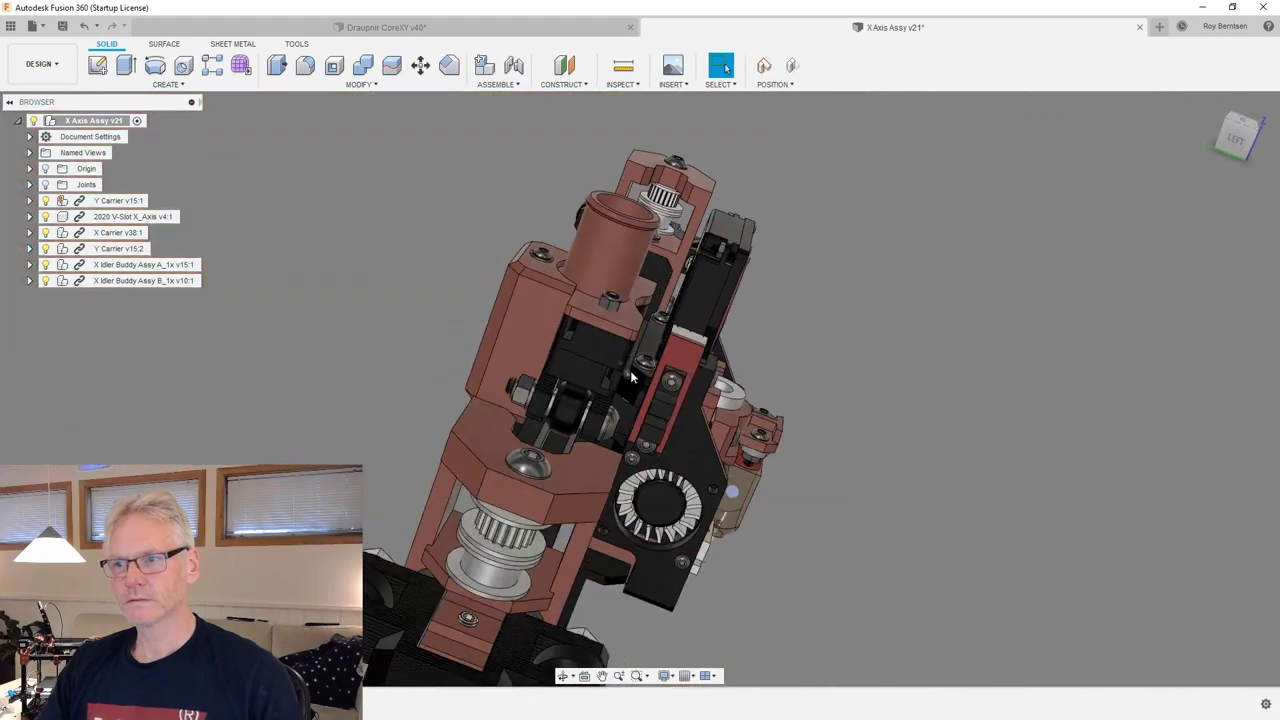
Review the print head and its position on the X axis extrusion squarely from above.
middle_click_drag(630, 371, 688, 338, "shift")
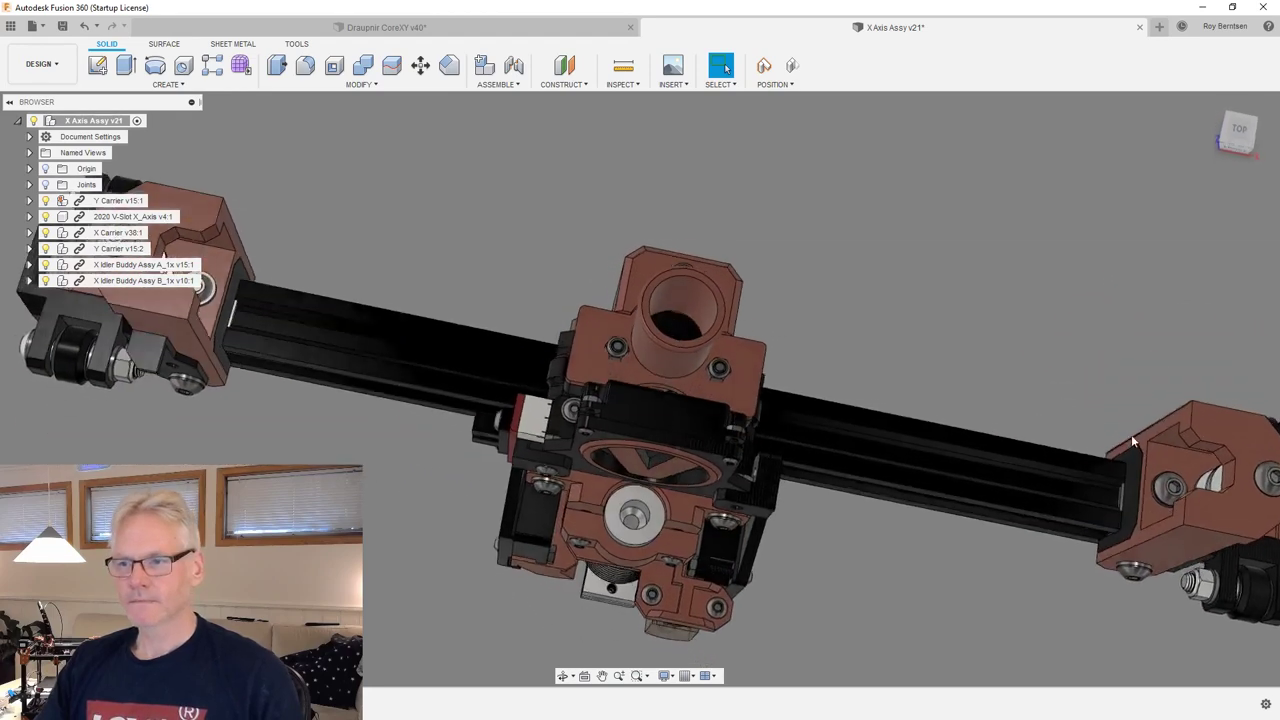
left_click(1240, 136)
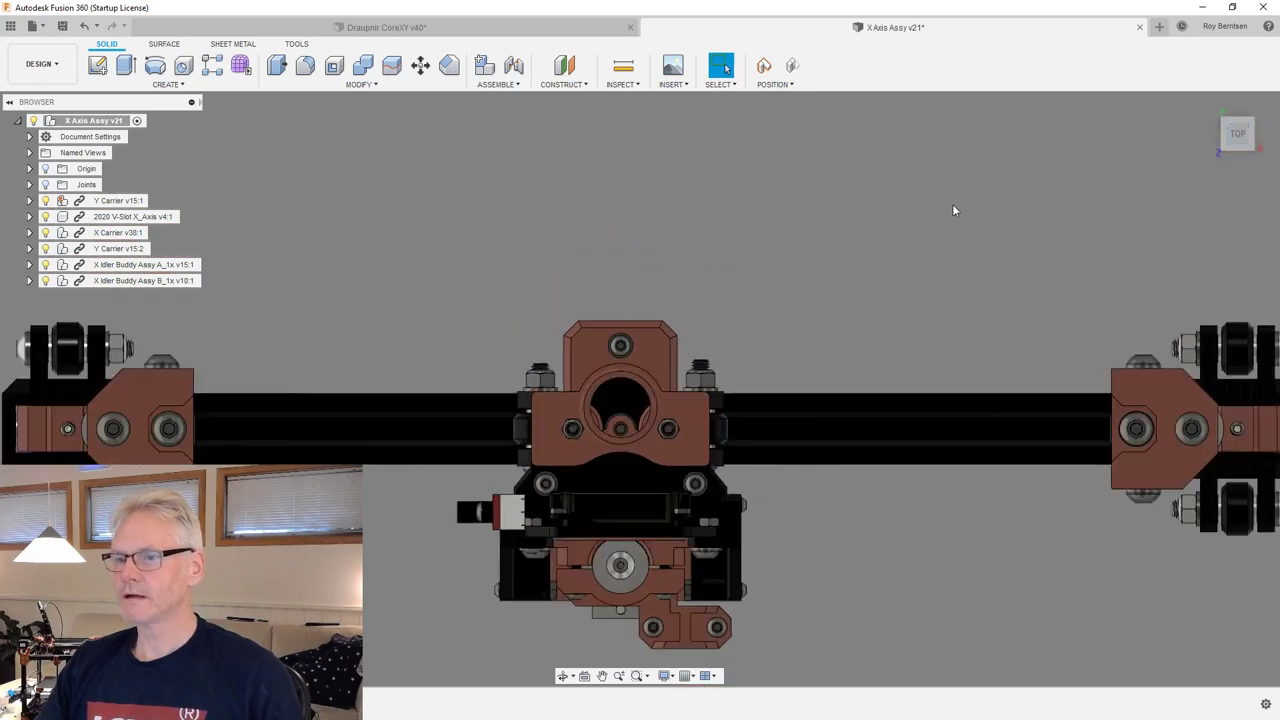
scroll(870, 350, "up", 2)
scroll(795, 470, "down", 3)
scroll(660, 585, "up", 2)
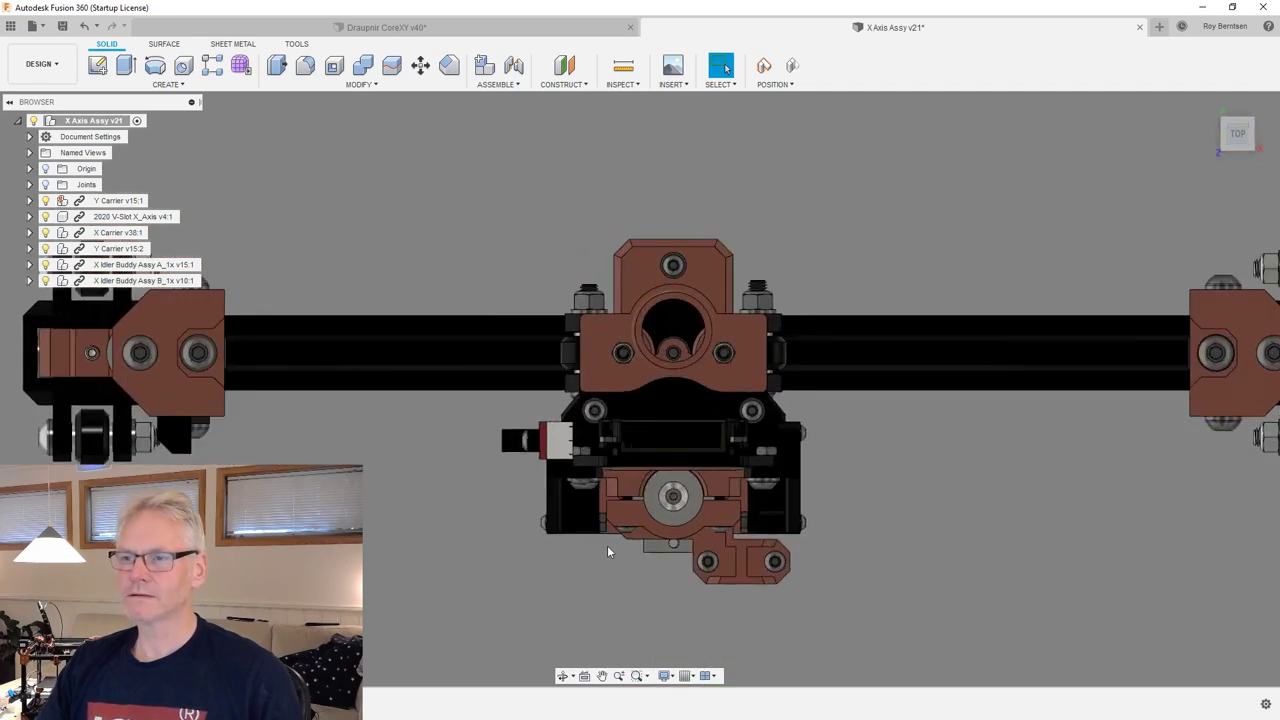
scroll(683, 460, "up", 3)
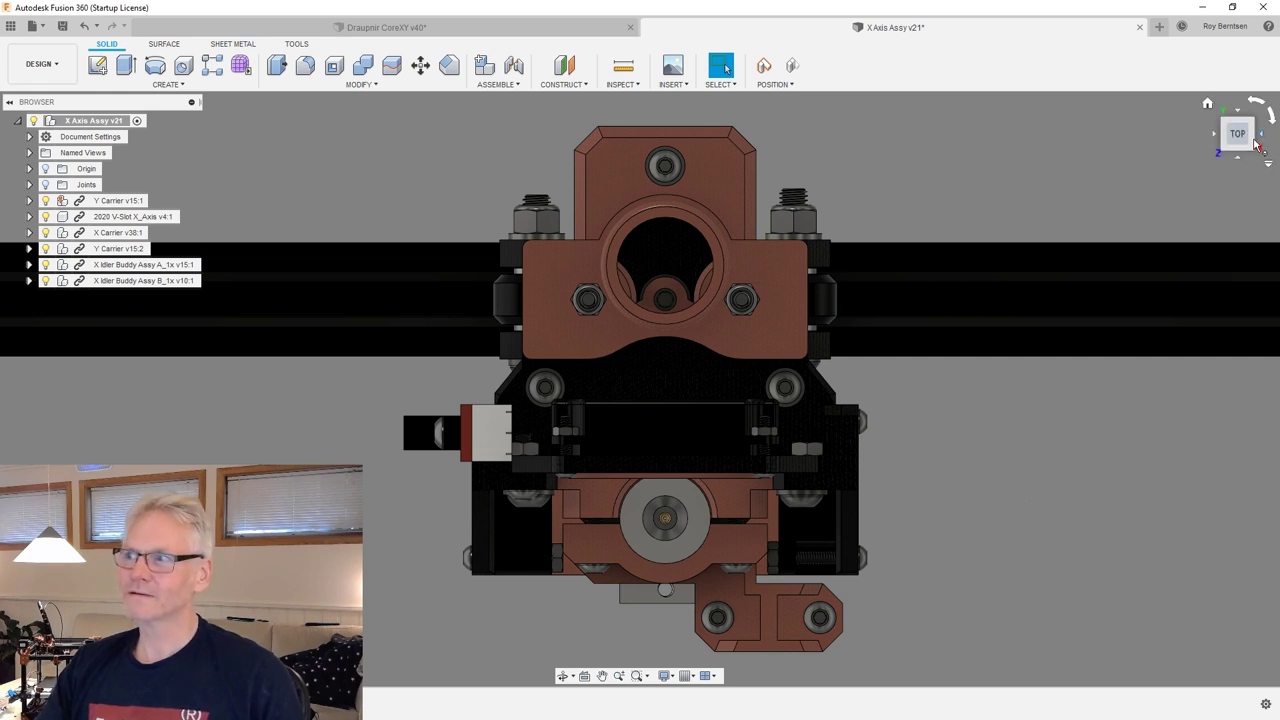
scroll(835, 448, "down", 3)
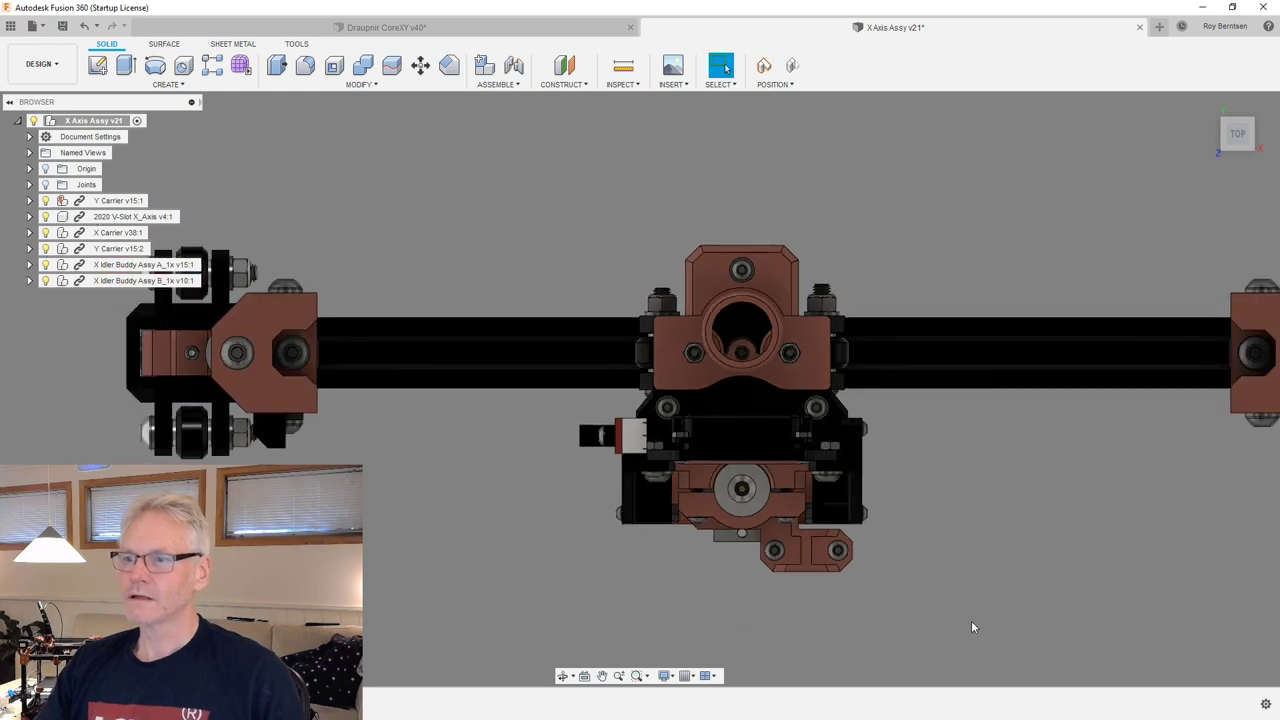
Recheck the carrier slot beside the wheel, selecting the wheel's rim face and a carrier face, and return to the top view.
middle_click_drag(1010, 433, 594, 449, "shift")
left_click(472, 483)
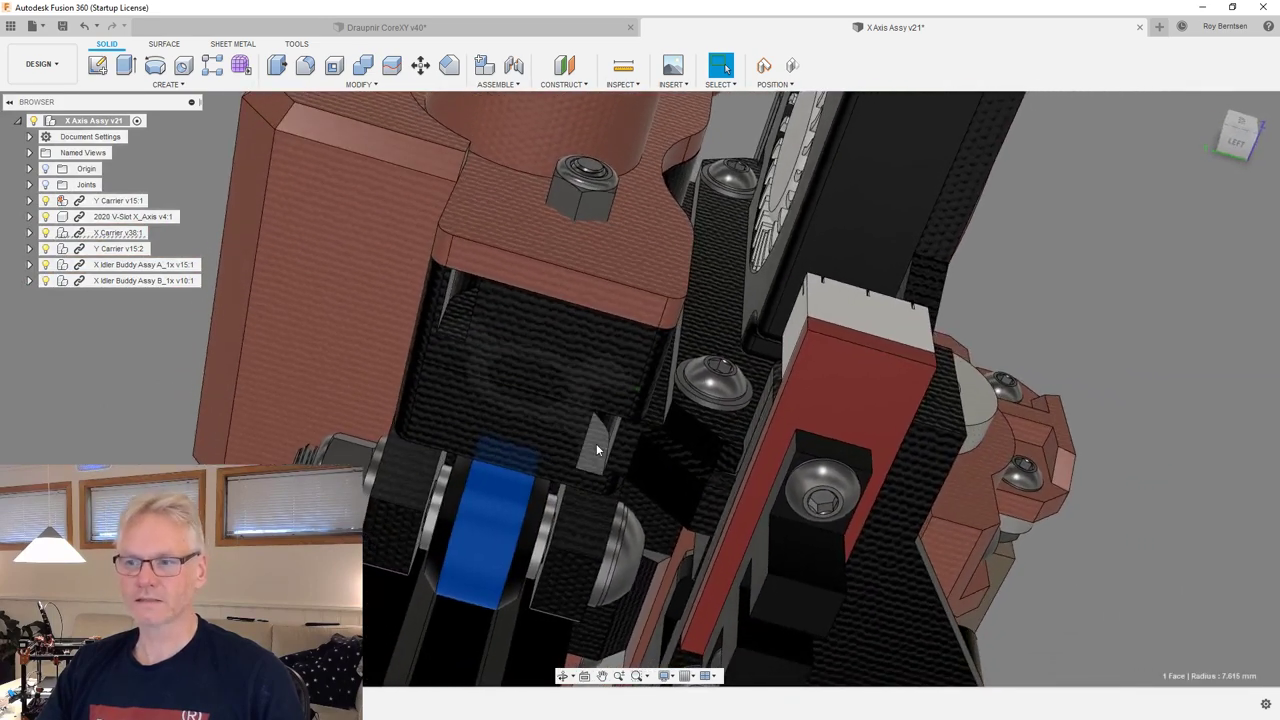
key("Escape")
middle_click_drag(460, 343, 1208, 149, "shift")
left_click(439, 351)
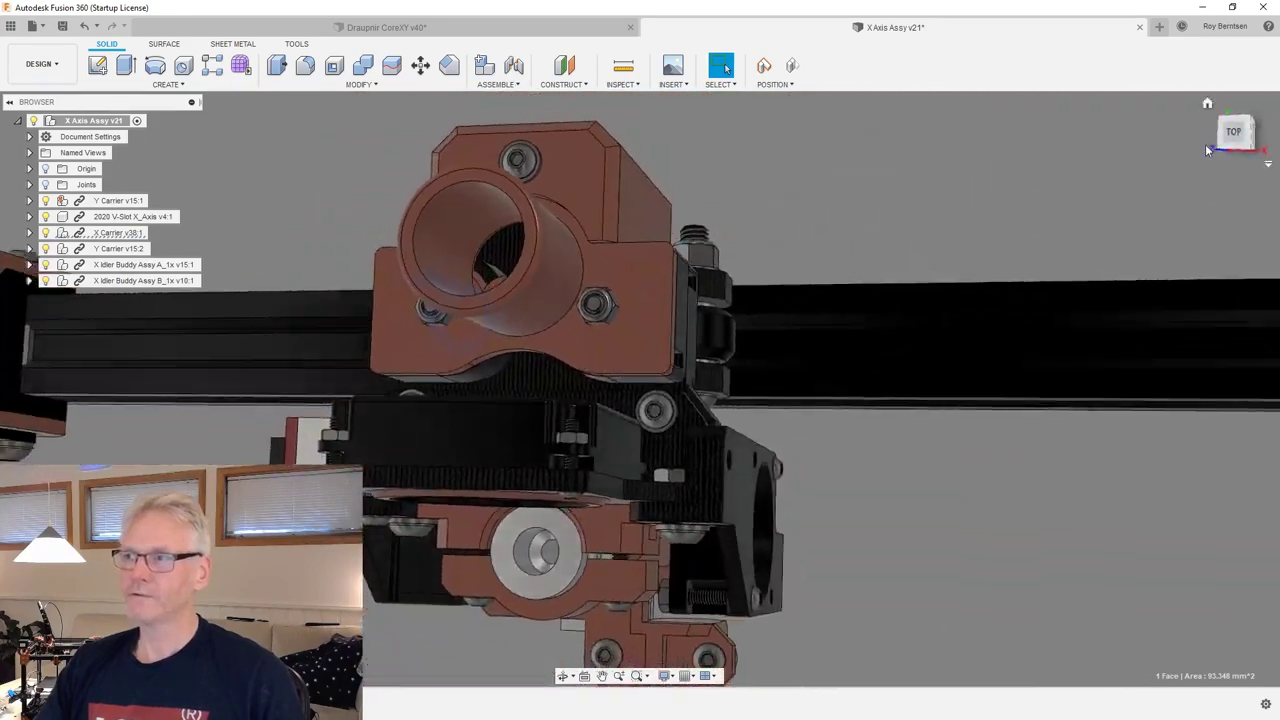
left_click(1233, 132)
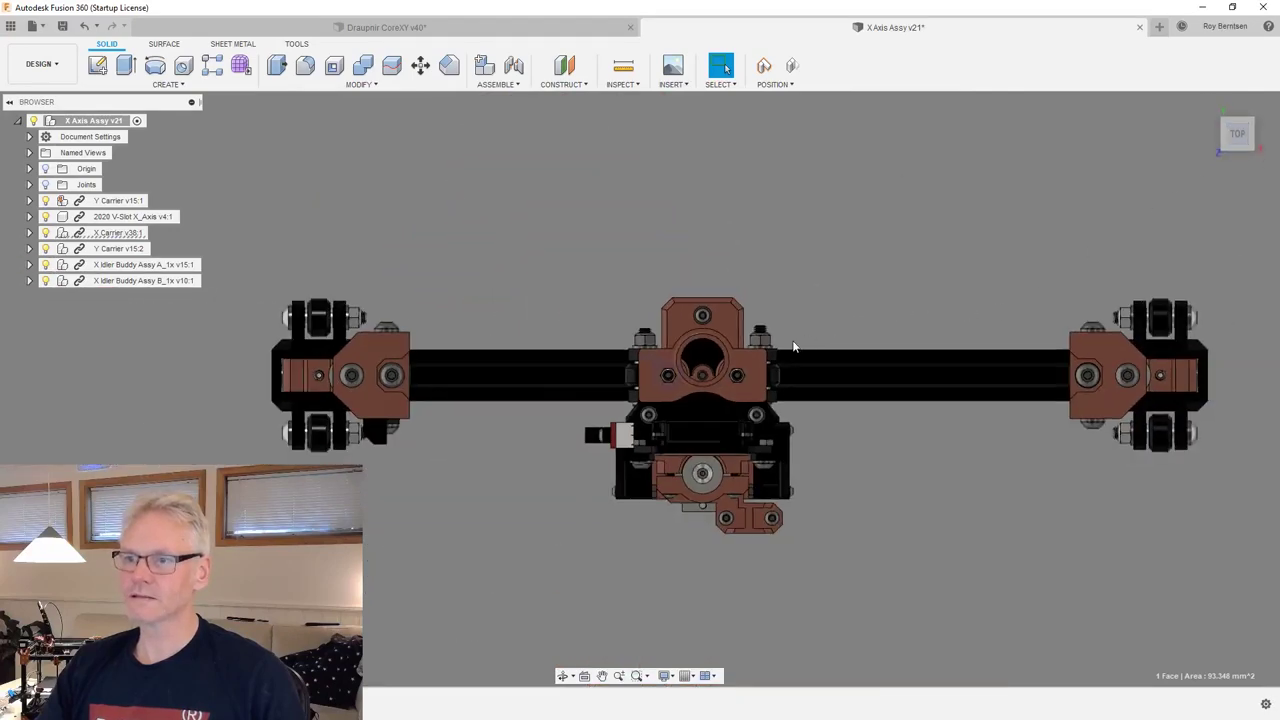
Inspect the carrier's round duct mount and the wheel beside it from above and at an angle, selecting a face there.
scroll(793, 346, "up", 3)
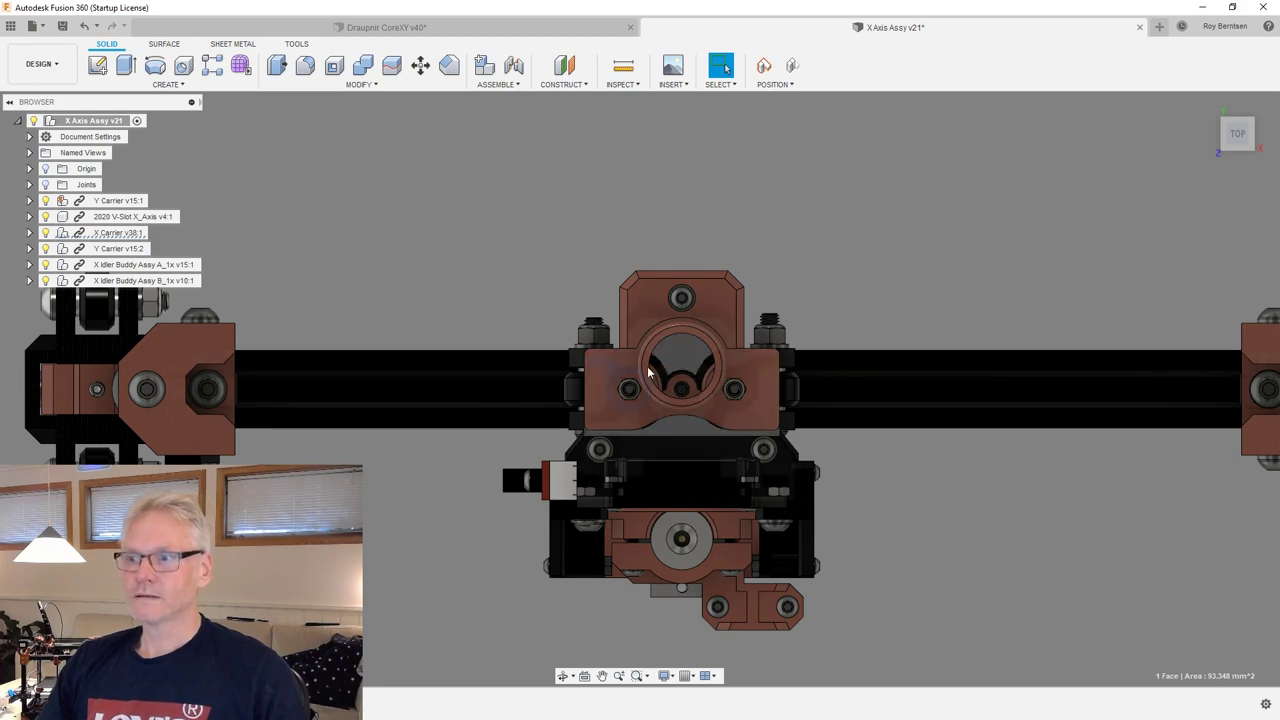
middle_click_drag(978, 474, 797, 468, "shift")
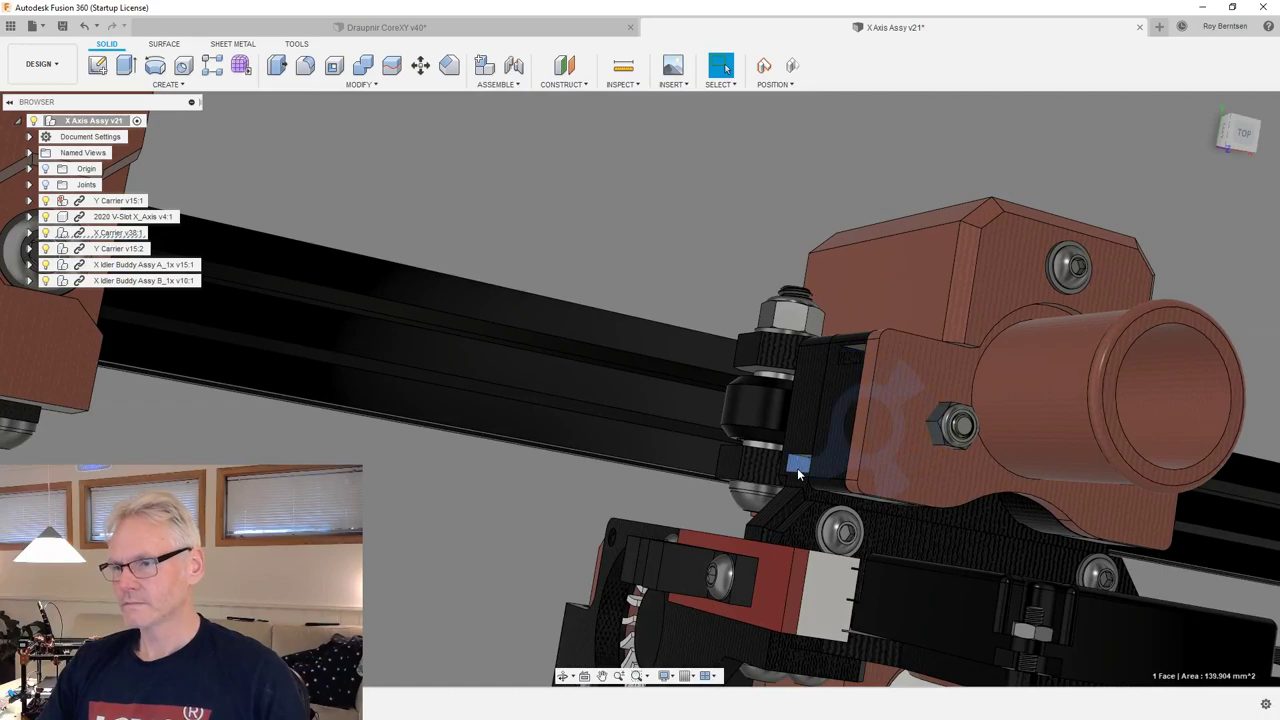
scroll(915, 488, "up", 3)
middle_click_drag(915, 488, 901, 341, "shift")
left_click(907, 338)
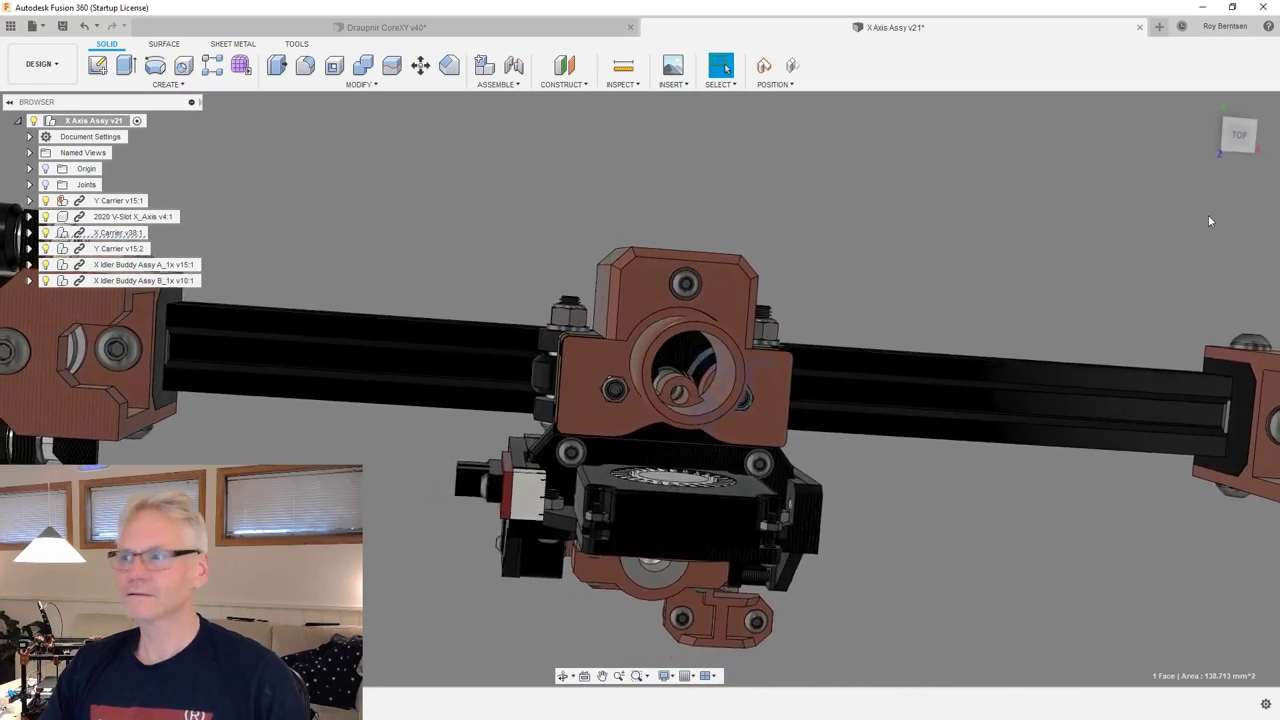
left_click(1239, 138)
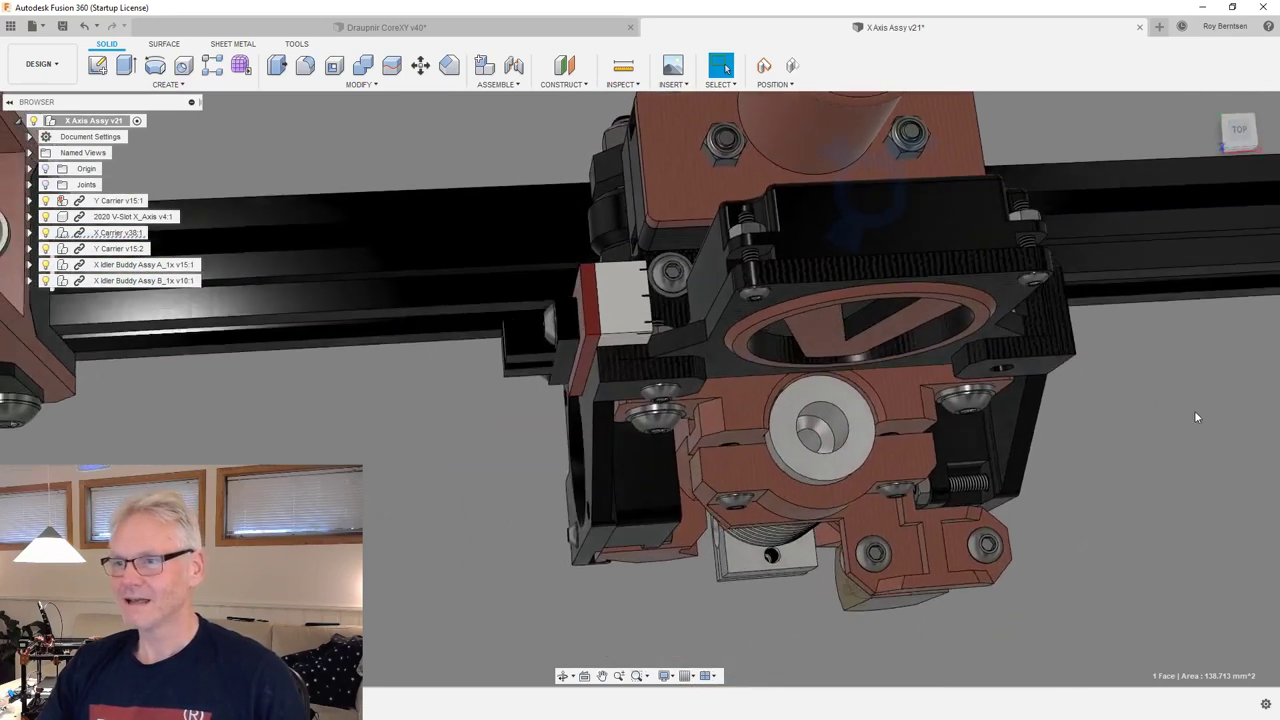
Examine the hotend and part cooling layout from the left, selecting the Hotend Buddy Clamp and the Layer Fan assembly in turn.
middle_click_drag(1194, 410, 802, 381, "shift")
double_click(802, 382)
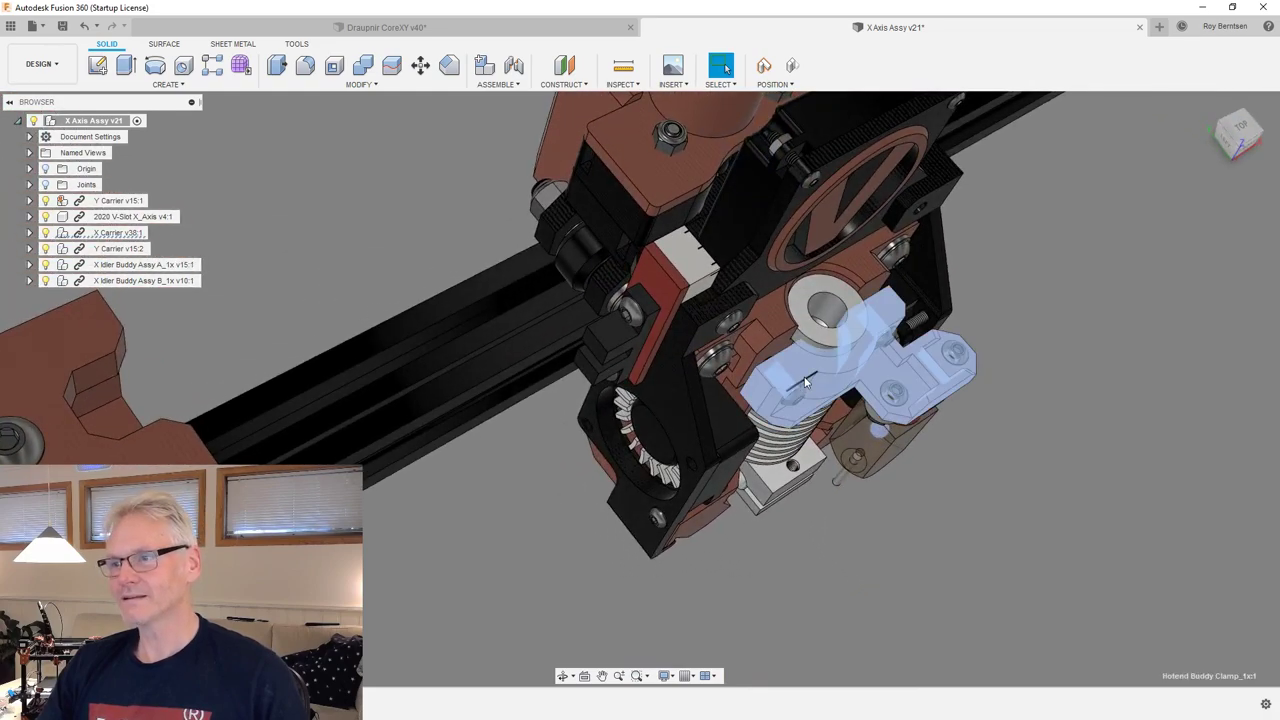
left_click(1244, 143)
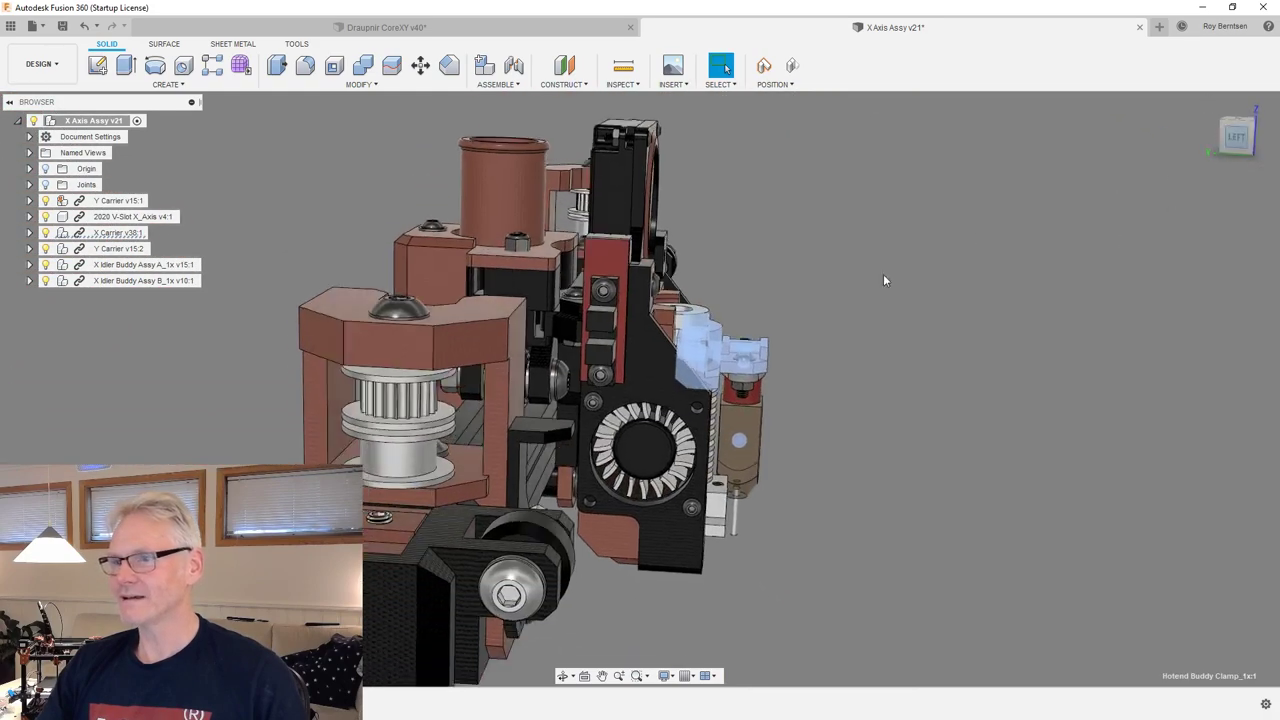
scroll(679, 277, "up", 5)
left_click(679, 280)
middle_click_drag(679, 280, 1078, 367, "shift")
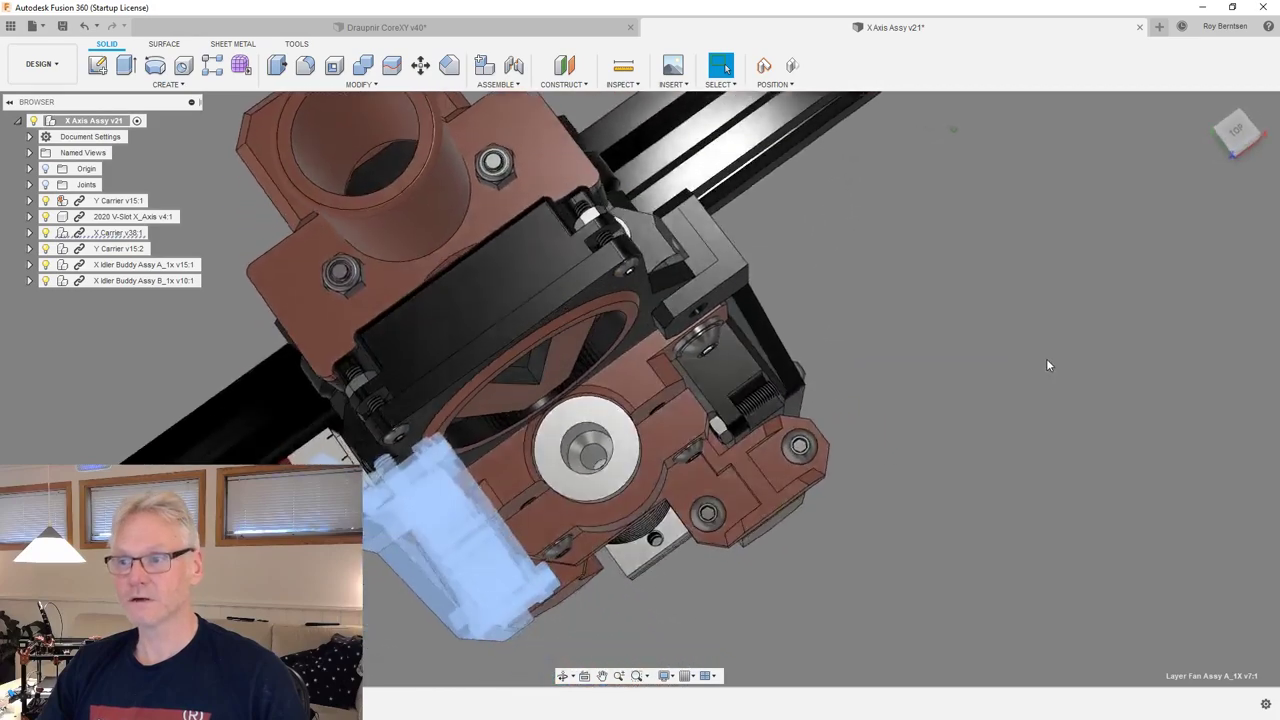
middle_click_drag(1043, 367, 1004, 458, "shift")
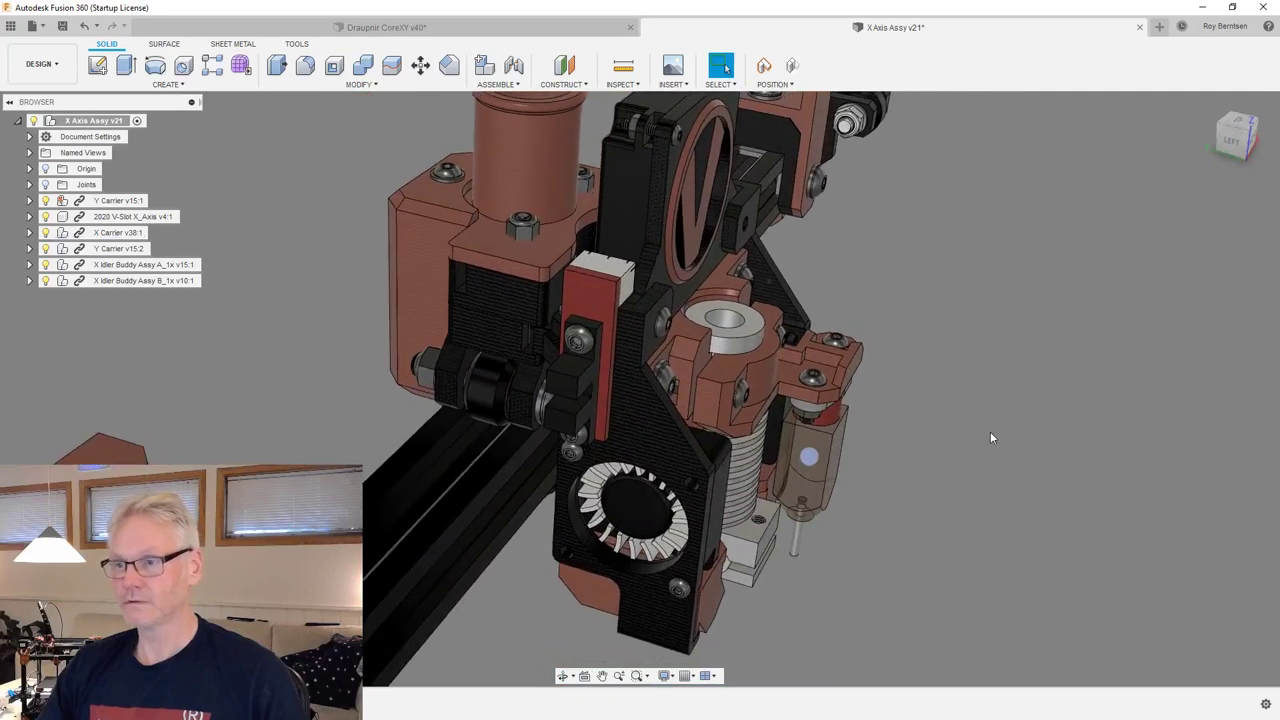
middle_click_drag(991, 437, 991, 437, "shift")
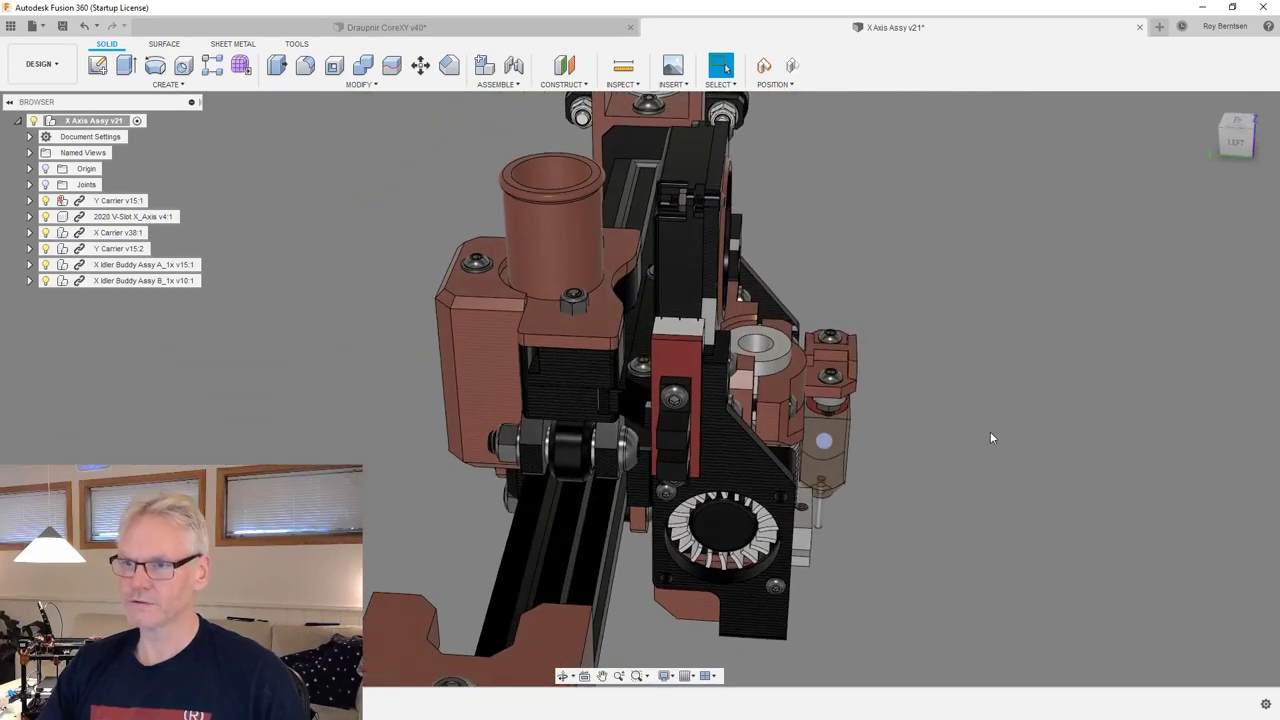
Check the print head's layout around the X axis extrusion squarely from above and at an angle.
left_click(1238, 128)
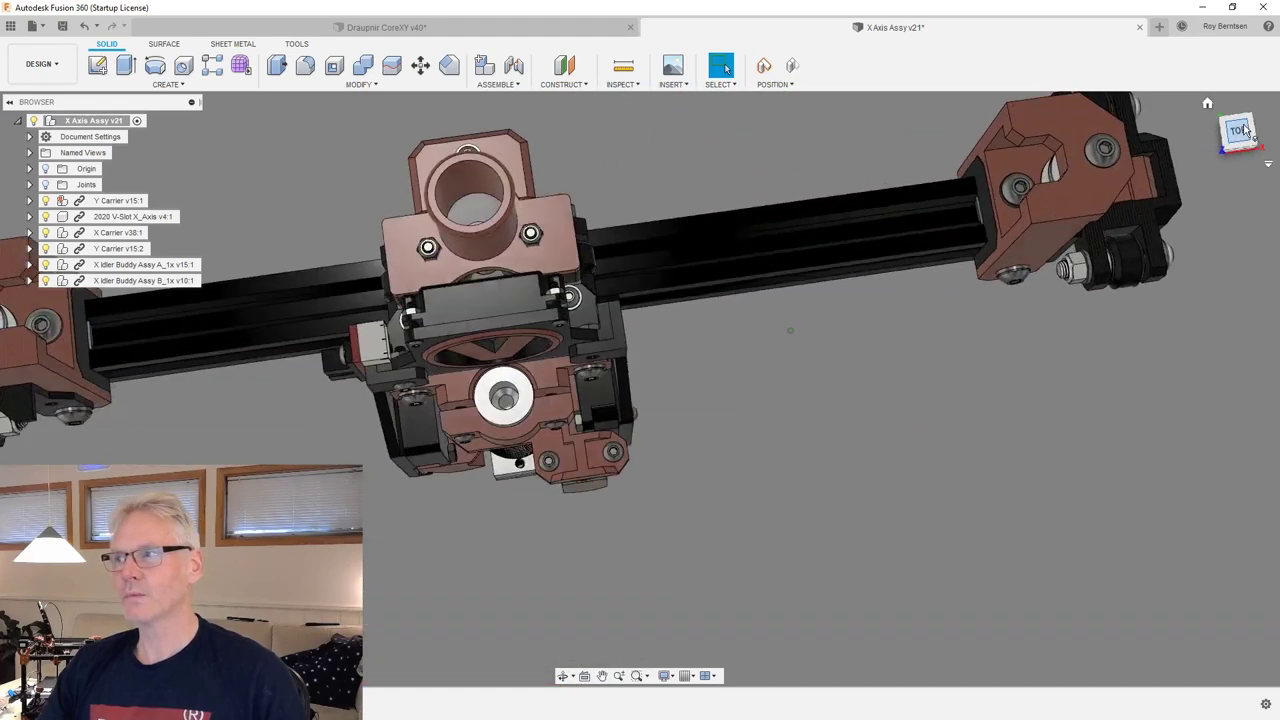
scroll(346, 276, "up", 4)
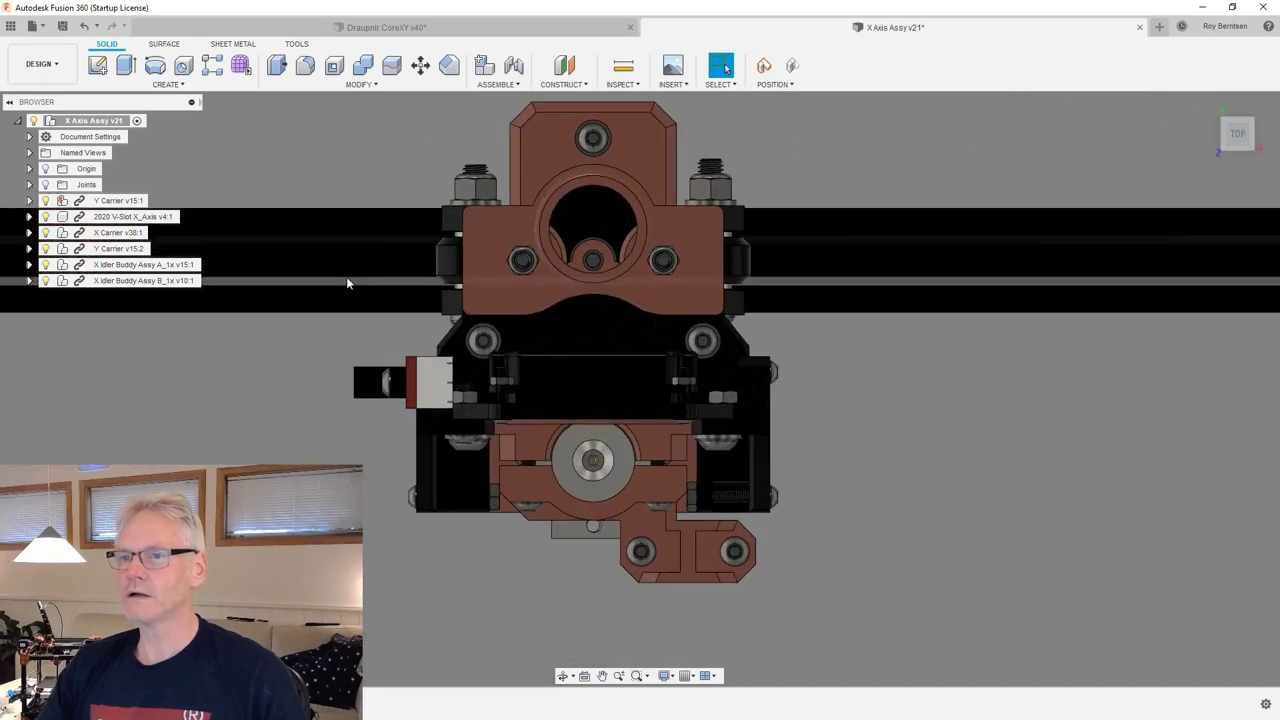
scroll(740, 370, "down", 2)
mouse_move(585, 487)
middle_mouse_down("shift")
mouse_move(1064, 493)
mouse_move(743, 316)
mouse_move(744, 358)
middle_mouse_up("shift")
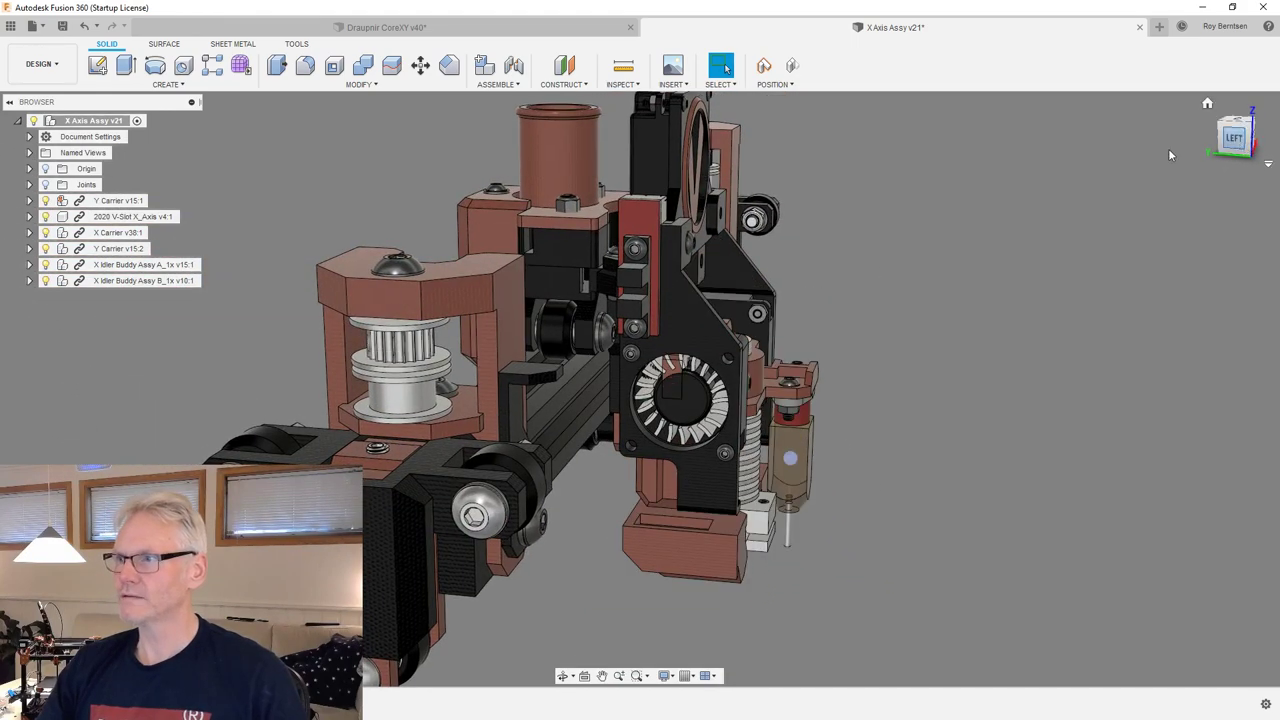
Review the print head's side profile against the Y carrier and idler squarely from the left, including the fan shroud and probe.
left_click(1234, 138)
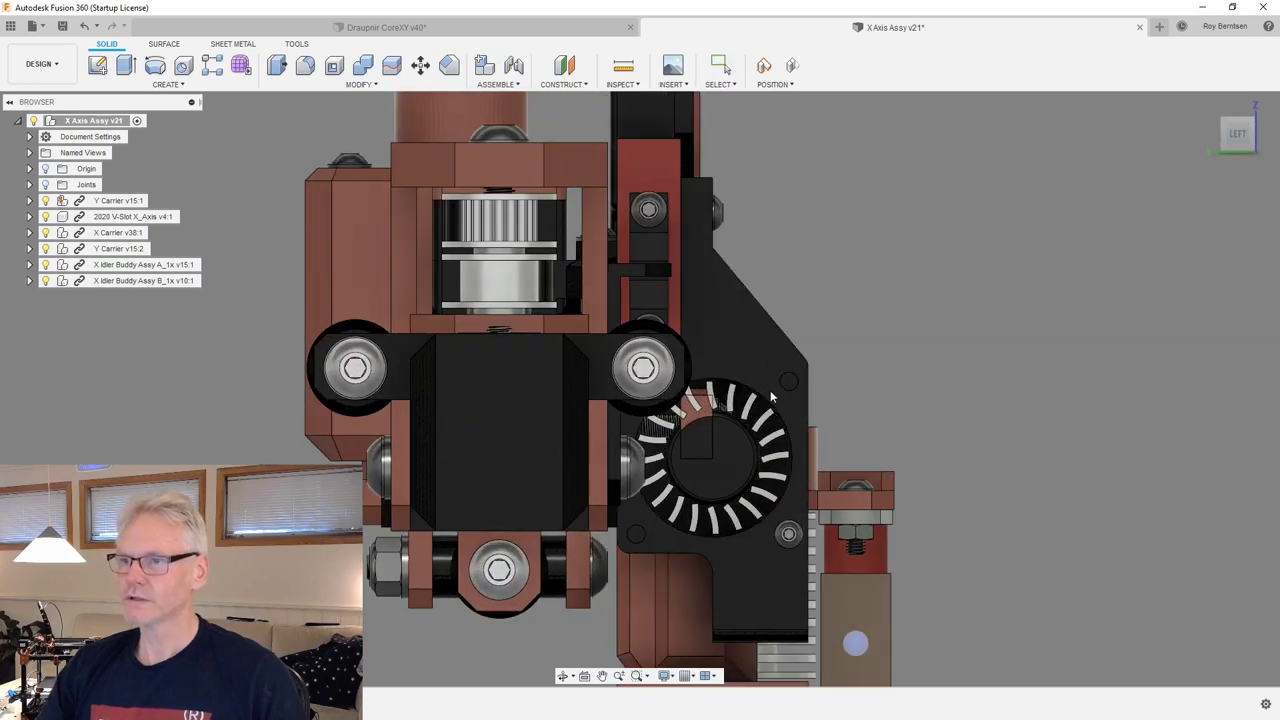
middle_click(814, 479)
middle_click(814, 479)
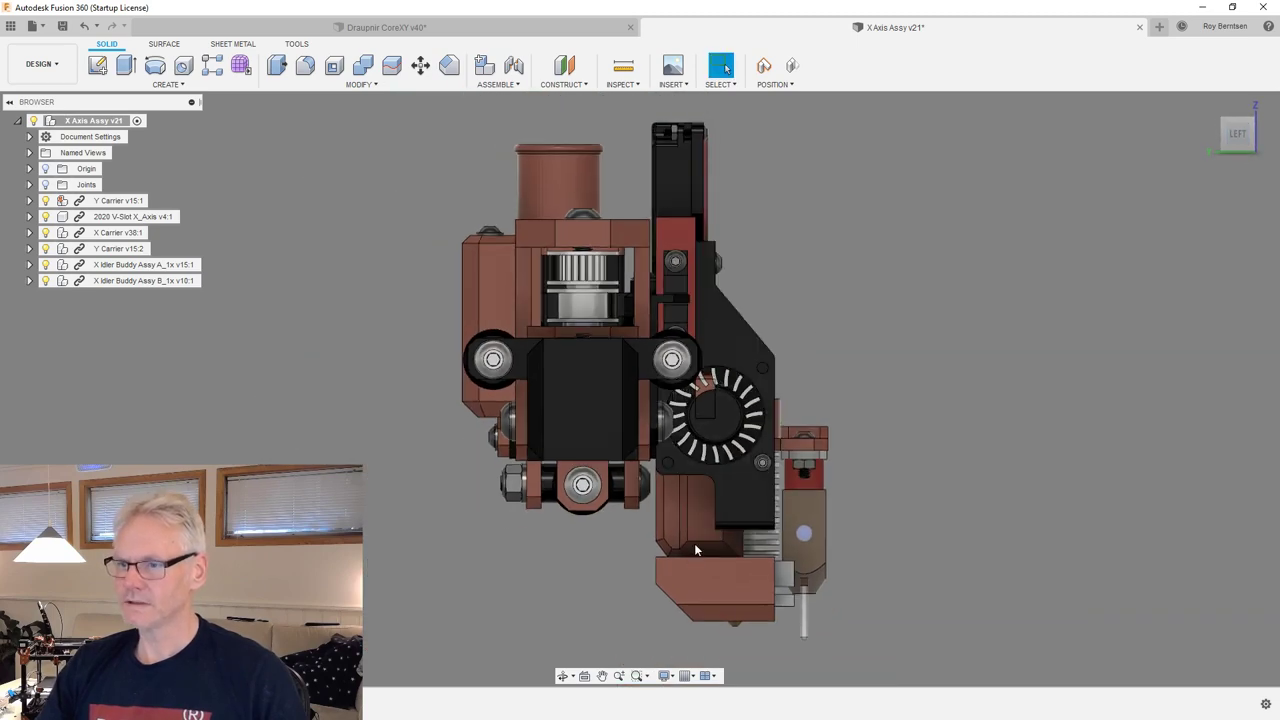
scroll(858, 217, "down", 3)
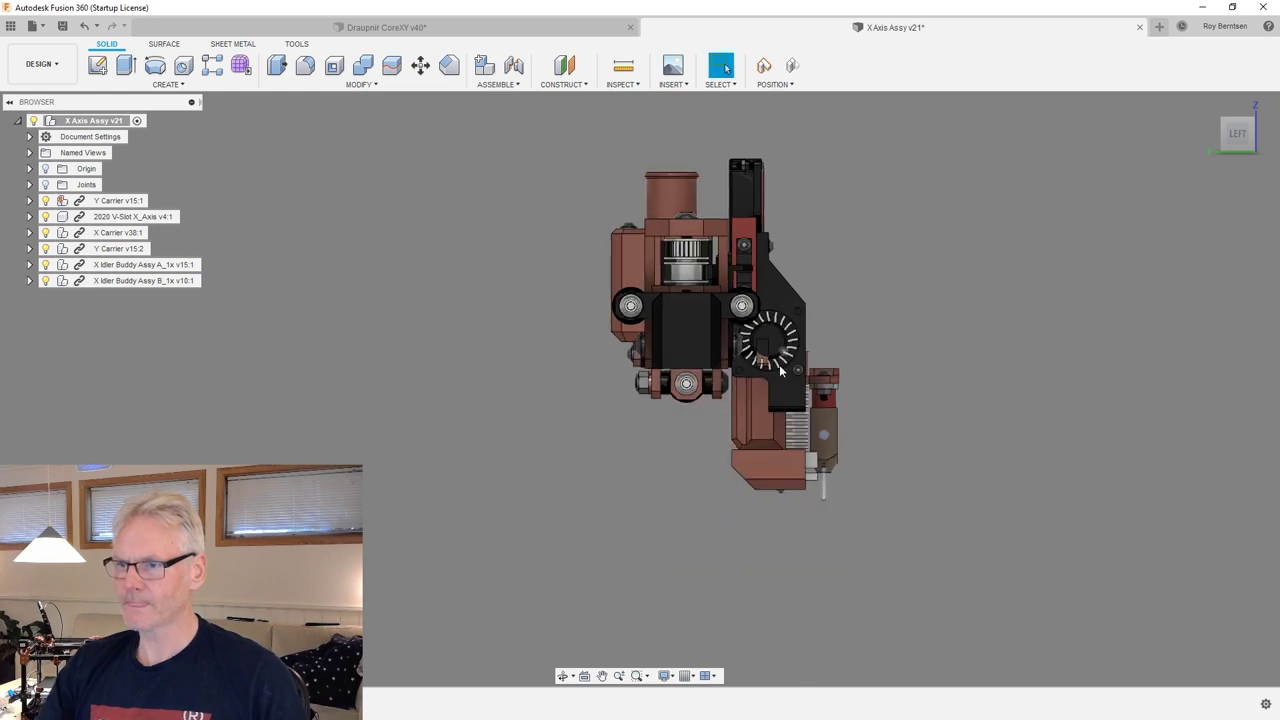
scroll(781, 390, "up", 3)
left_click_drag(737, 448, 866, 342)
scroll(844, 441, "down", 2)
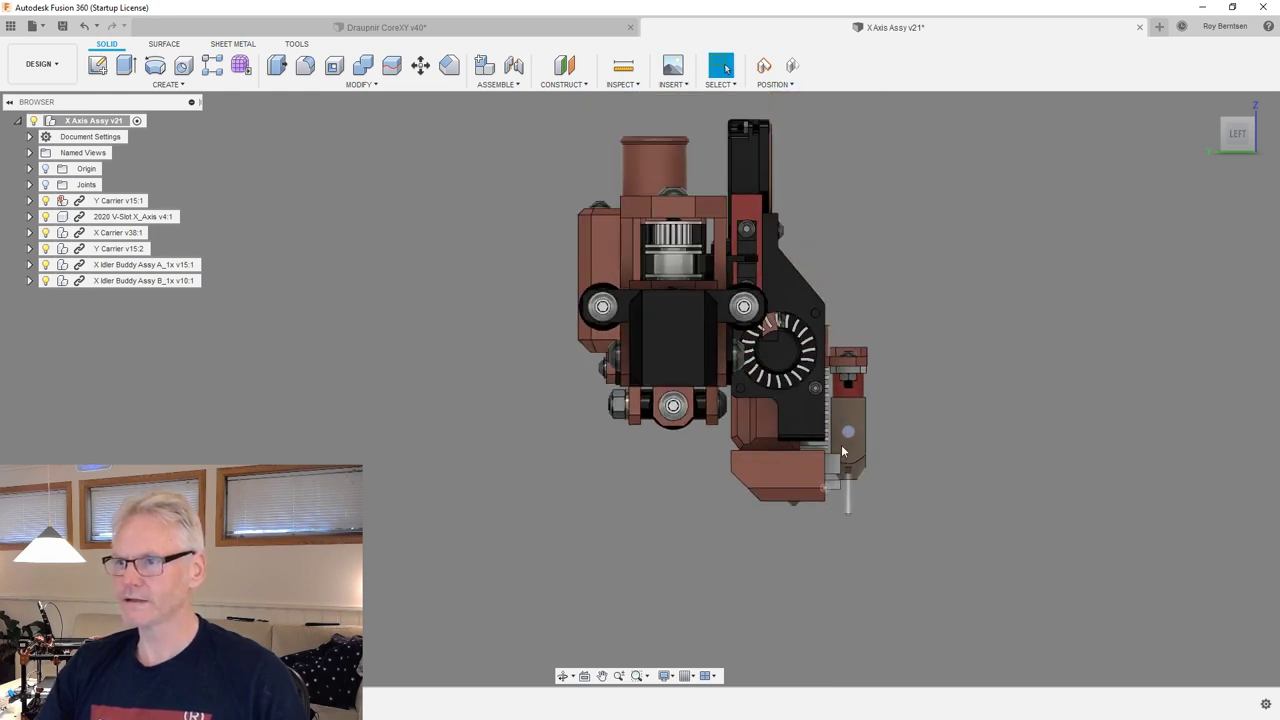
scroll(848, 229, "up", 3)
middle_click_drag(573, 295, 892, 434, "shift")
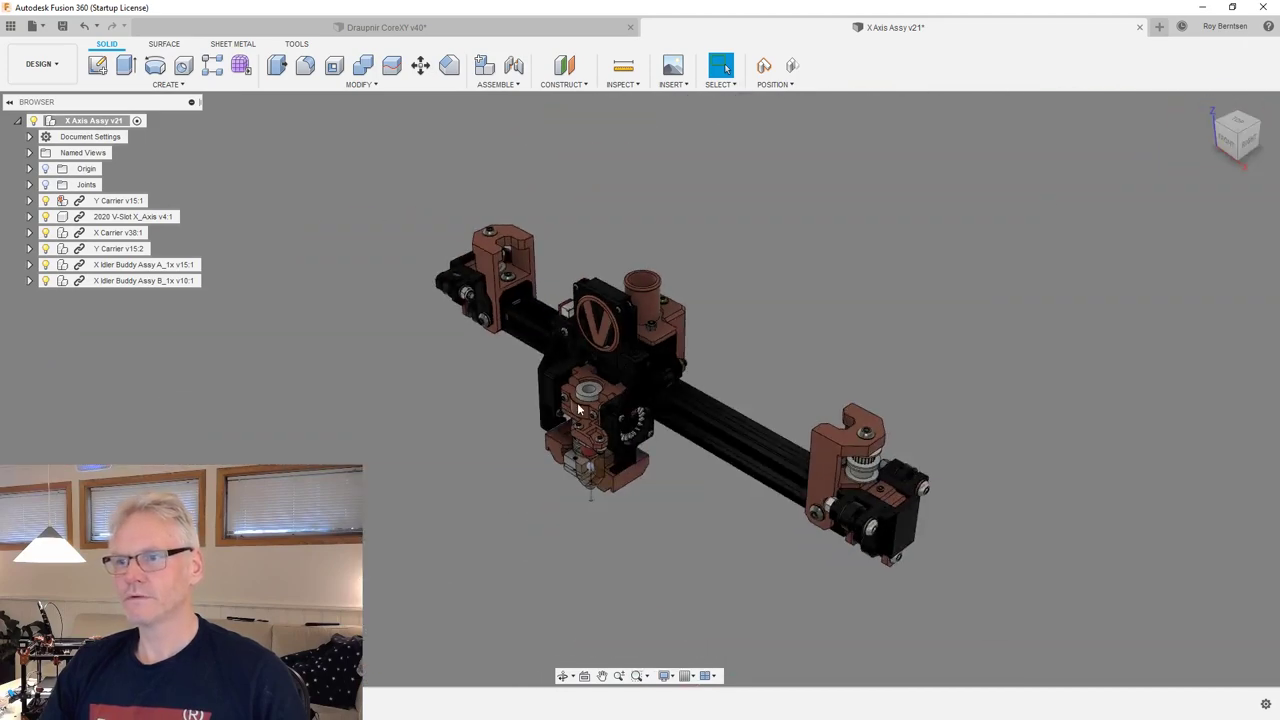
Slide the X carrier along the extrusion up against the Y carrier, view the assembly from the home view, and revert the position.
scroll(716, 281, "up", 3)
middle_click_drag(716, 281, 759, 249, "shift")
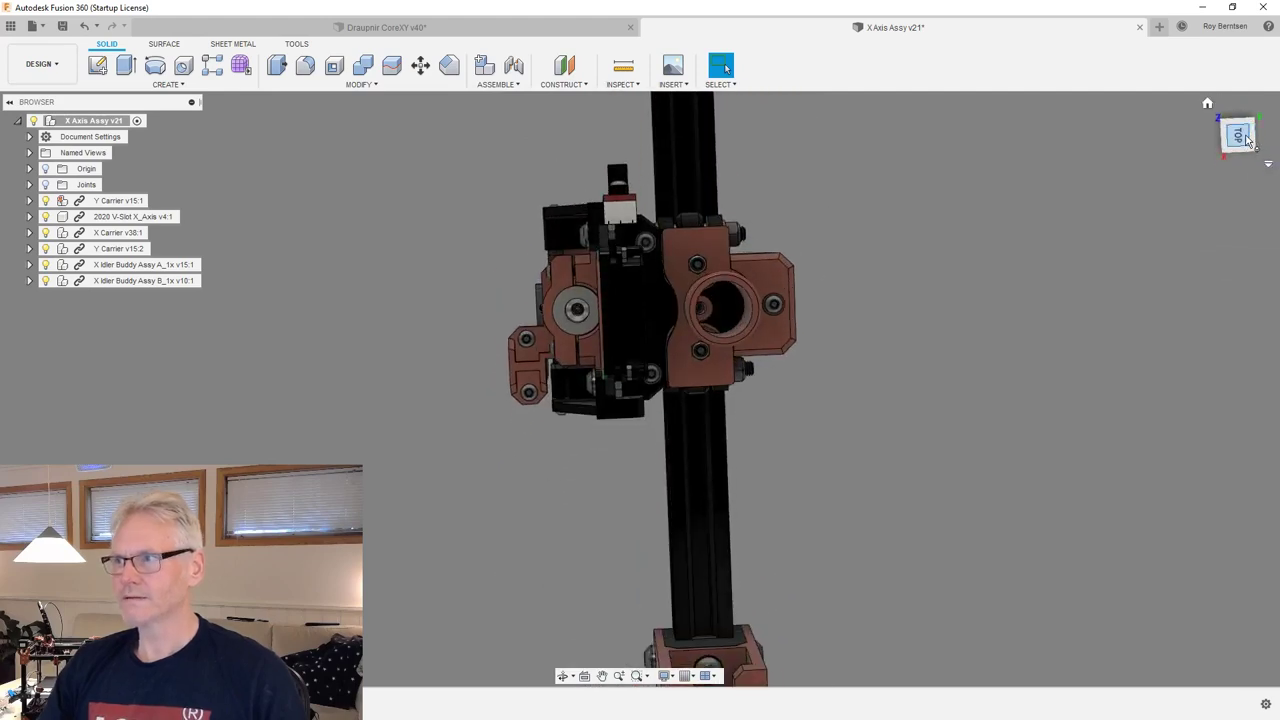
scroll(850, 390, "down", 5)
scroll(824, 250, "up", 3)
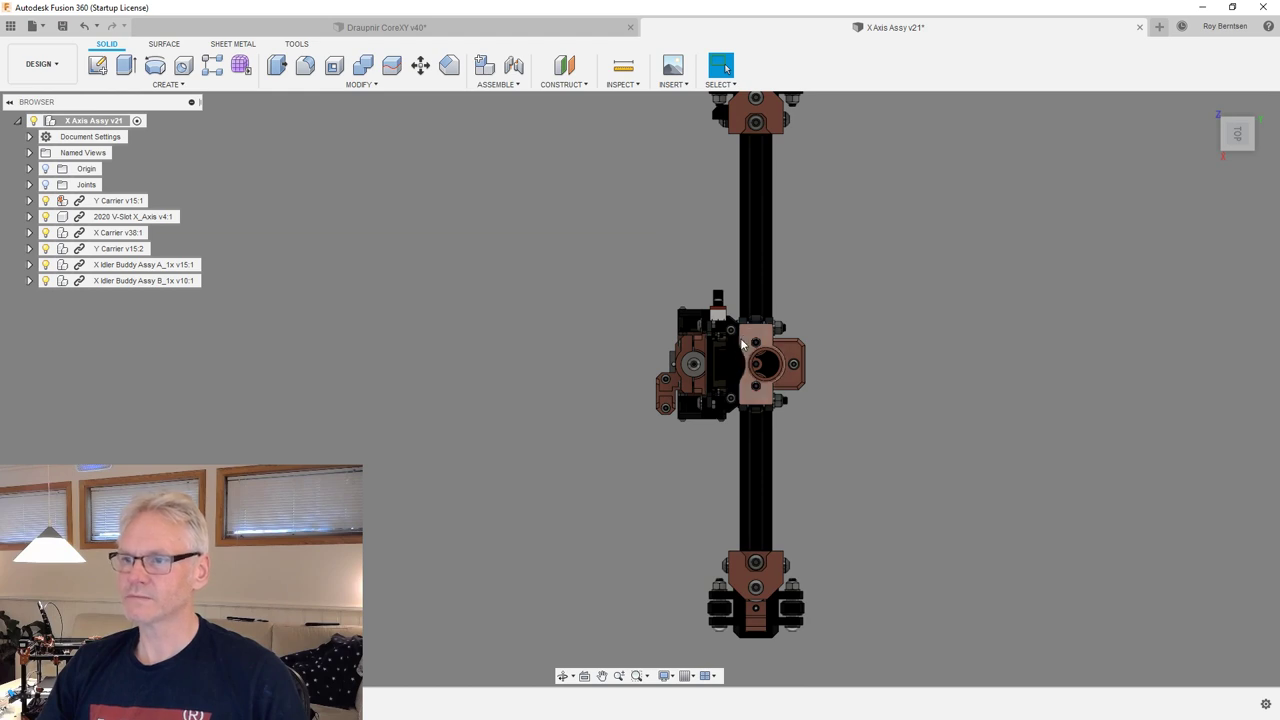
left_click_drag(751, 122, 777, 172)
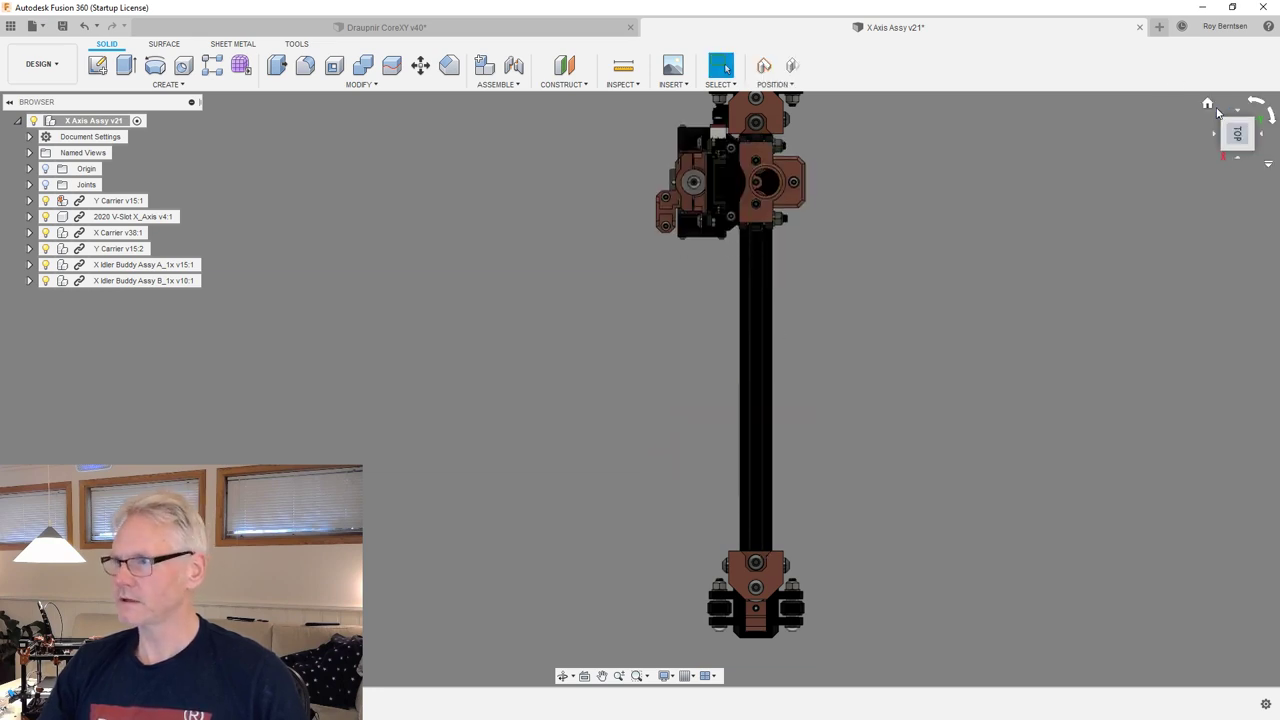
left_click(1208, 106)
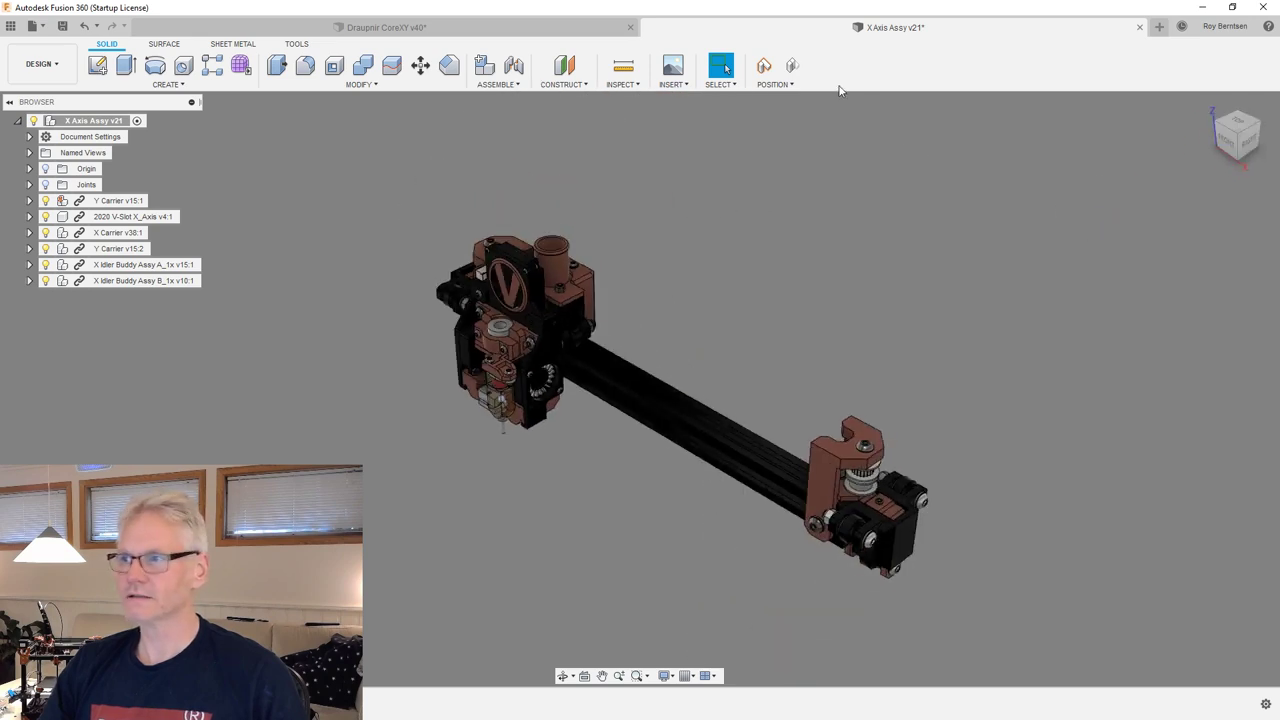
left_click(793, 65)
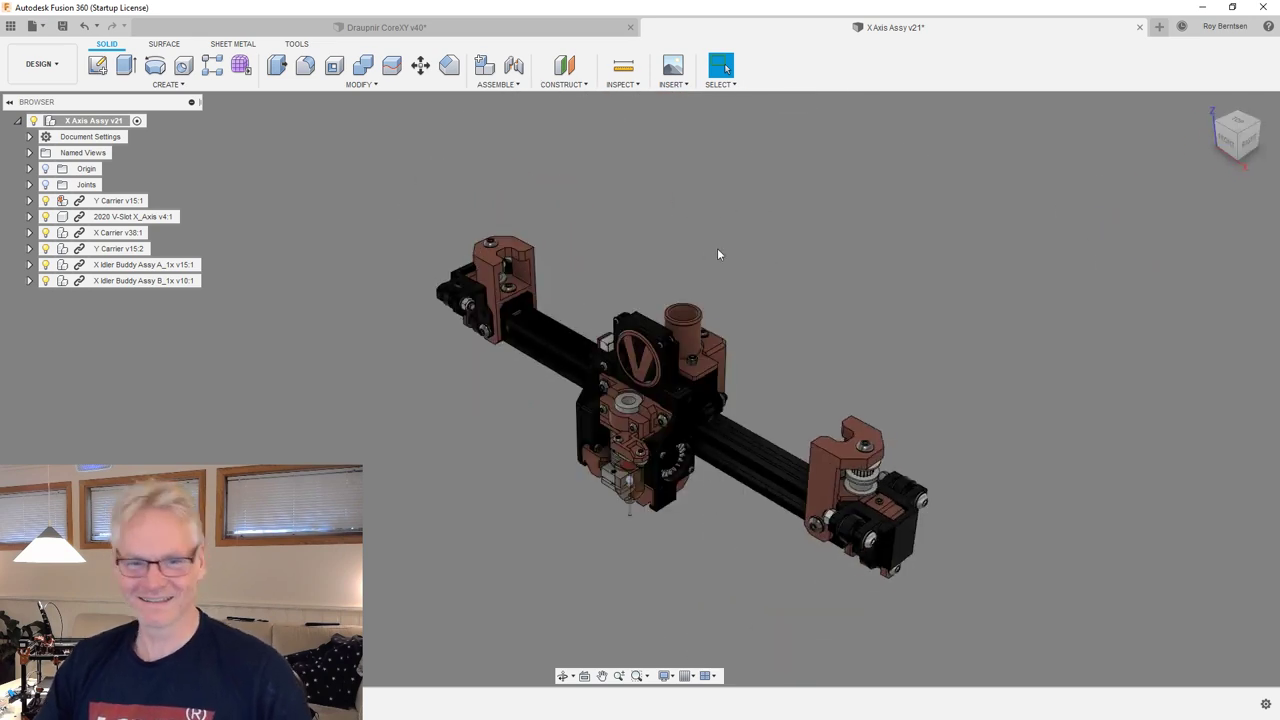